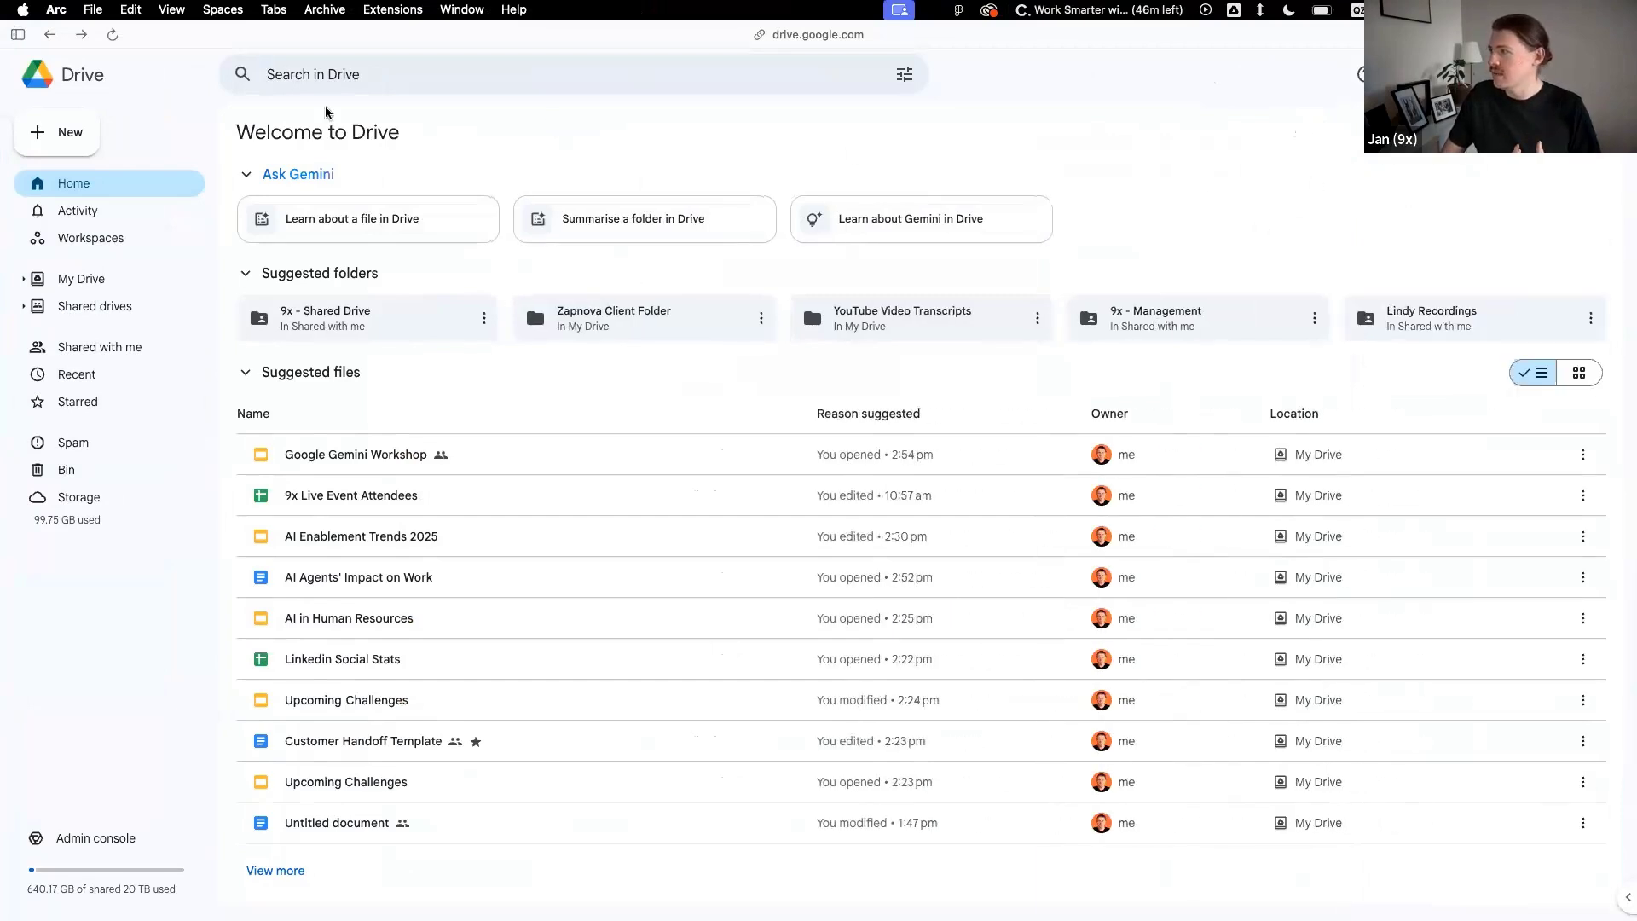
Ask Gemini what it can do in Google Drive and read through the capabilities in its answer
{"action": "left_click", "coordinate": [112, 34]}
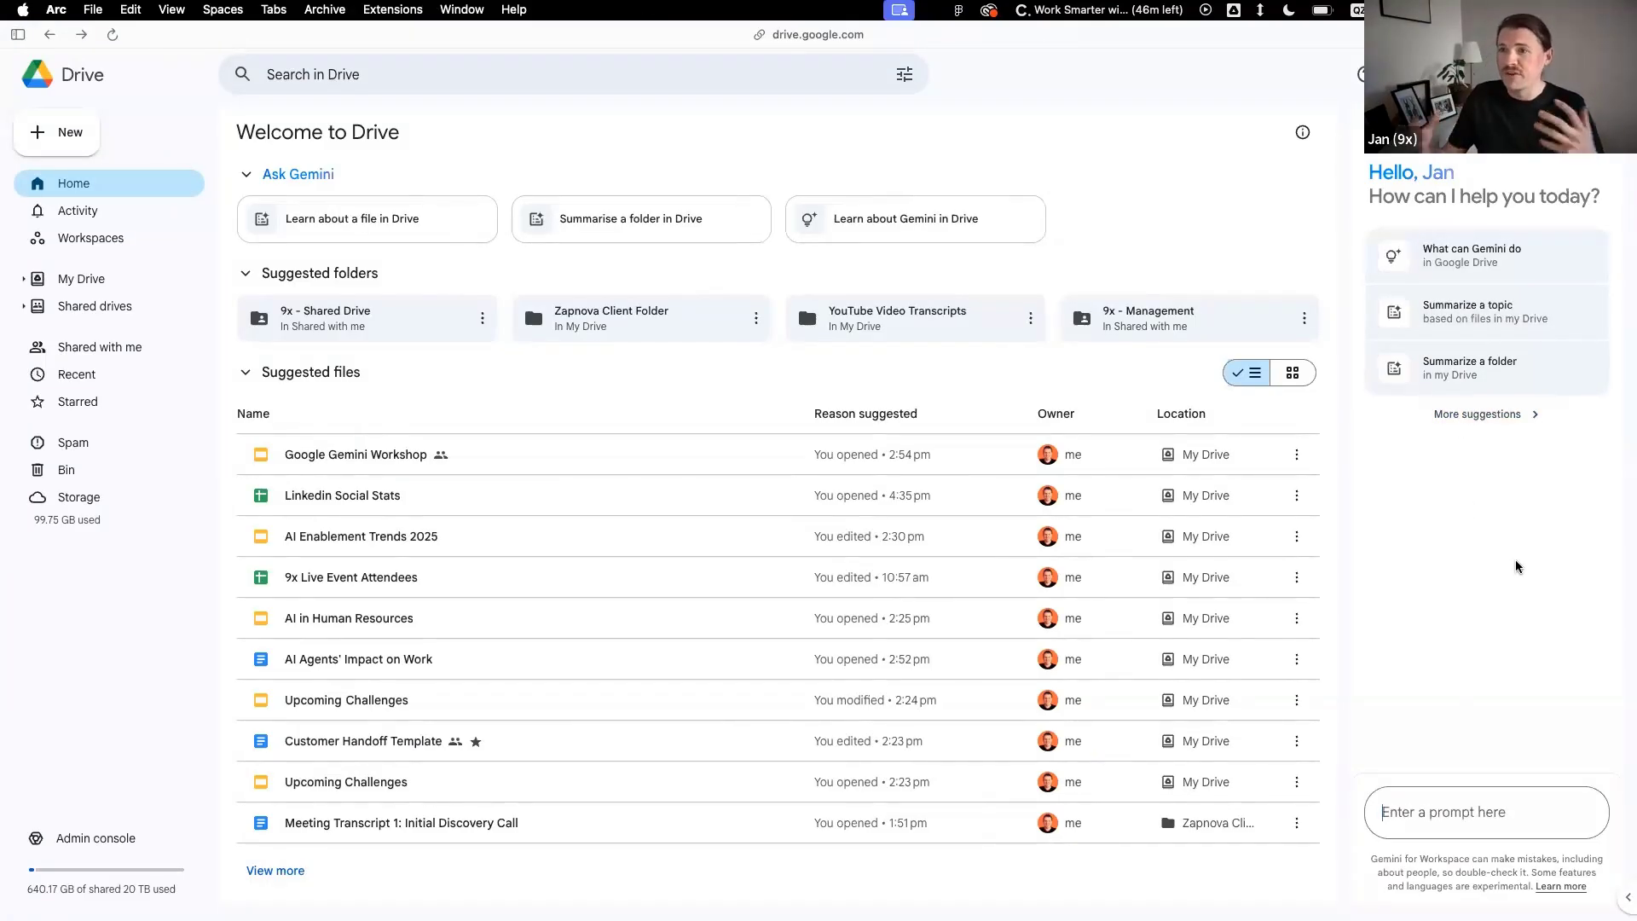
{"action": "left_click", "coordinate": [1476, 260]}
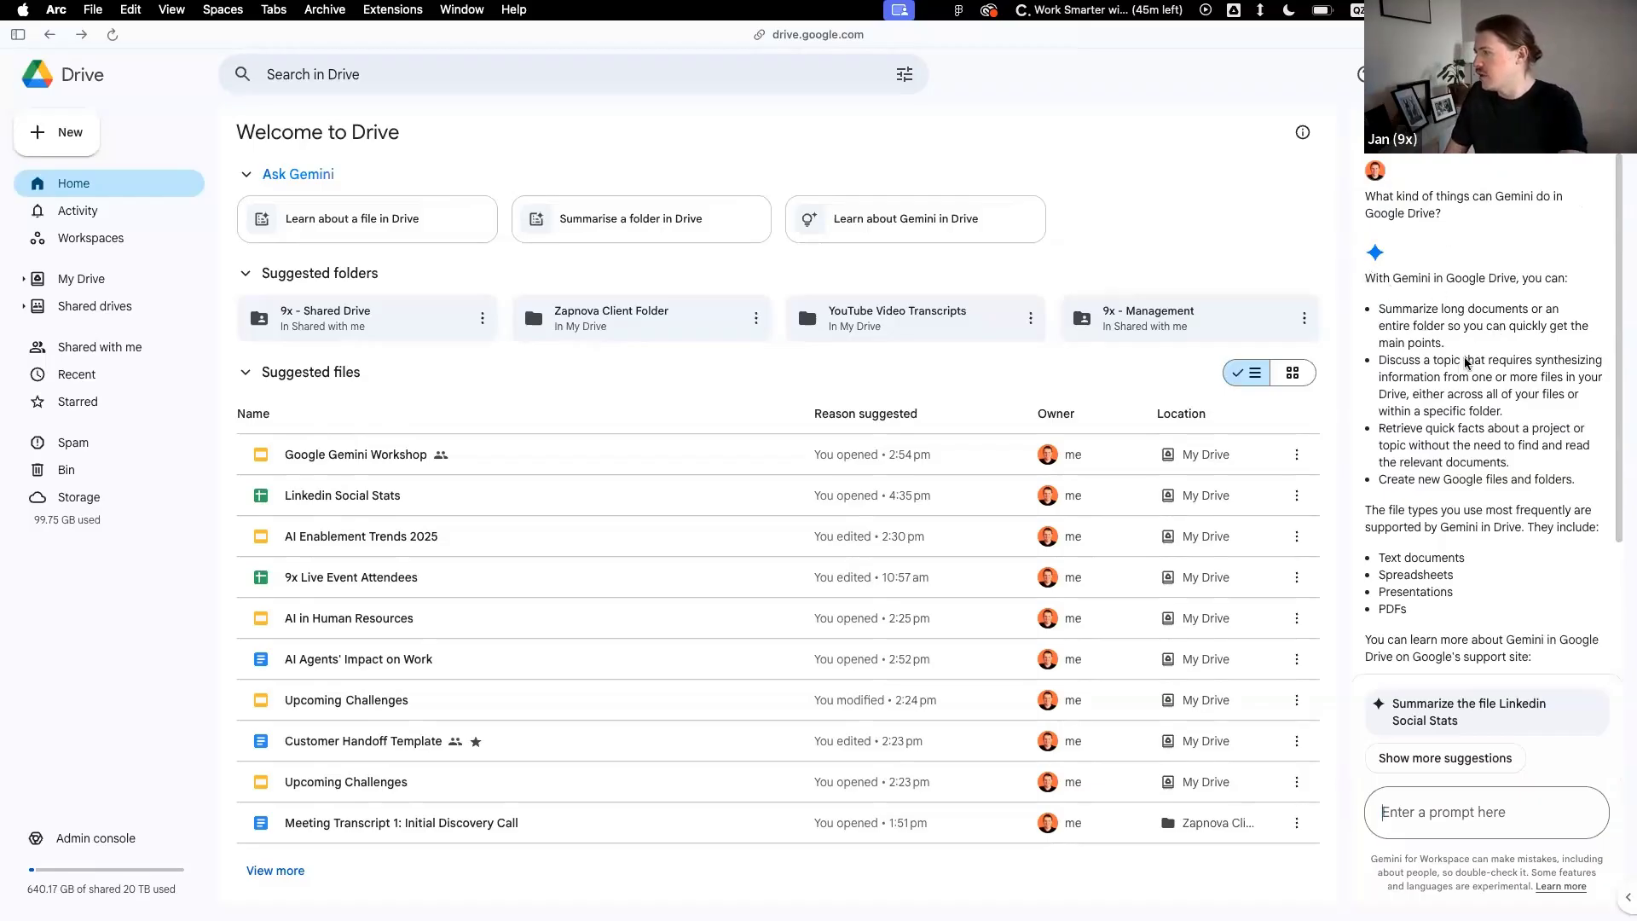
{"action": "scroll", "coordinate": [1465, 357], "scroll_direction": "up", "scroll_amount": 5}
{"action": "scroll", "coordinate": [1424, 333], "scroll_direction": "right", "scroll_amount": 1}
{"action": "left_click_drag", "start_coordinate": [1363, 365], "coordinate": [1540, 365]}
{"action": "left_click_drag", "start_coordinate": [1320, 389], "coordinate": [1537, 391]}
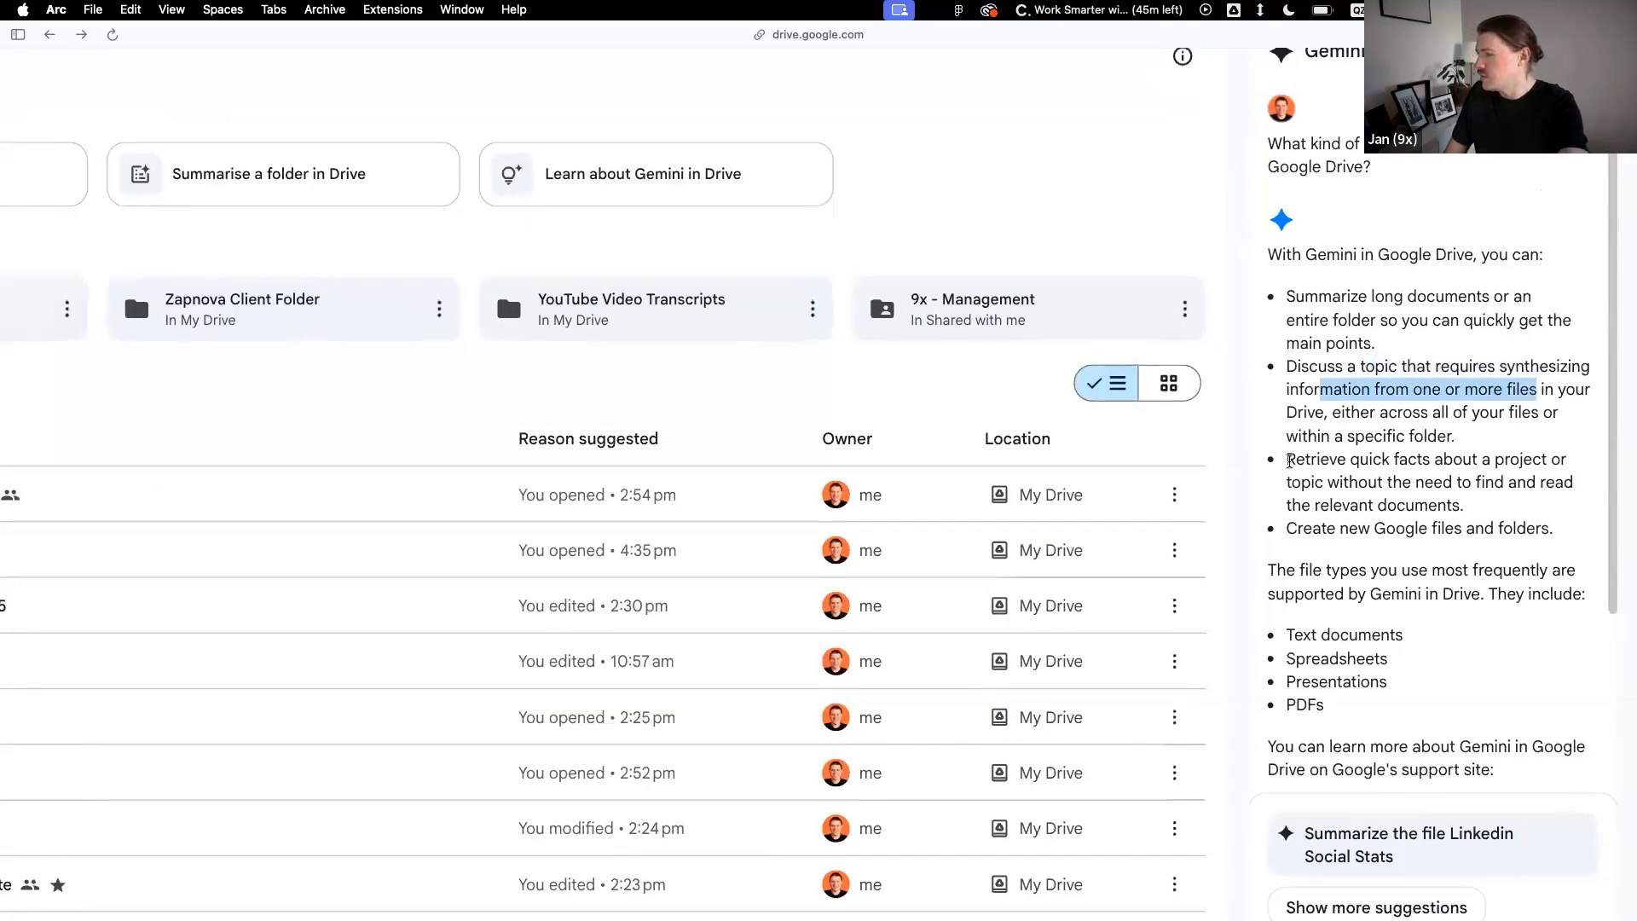
{"action": "left_click_drag", "start_coordinate": [1290, 461], "coordinate": [1539, 460]}
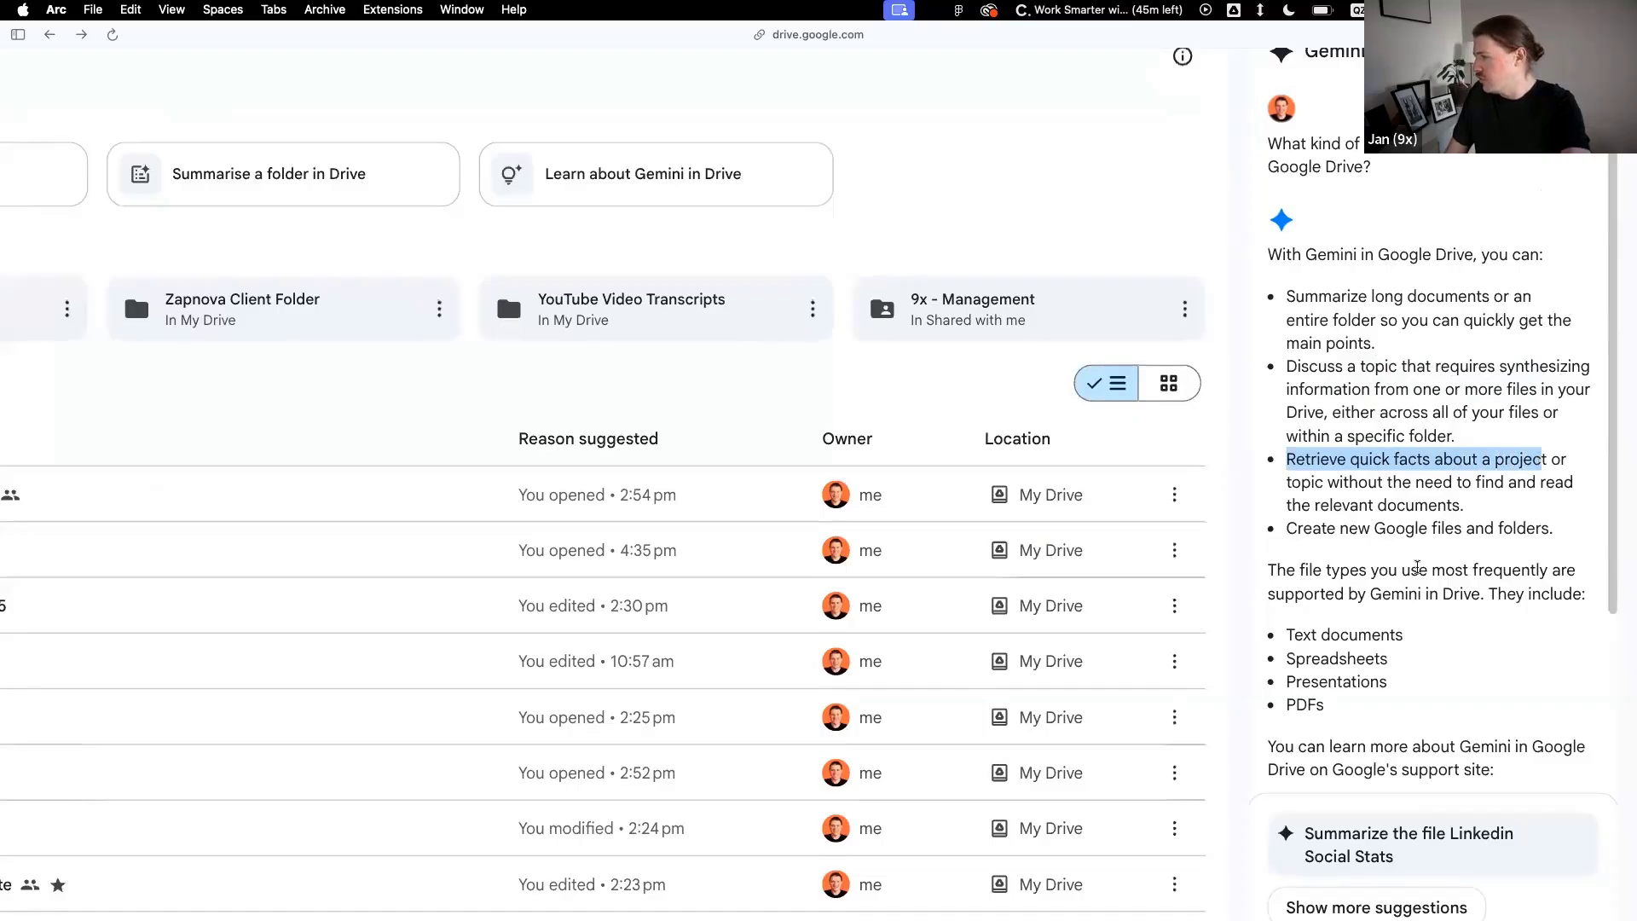
{"action": "scroll", "coordinate": [1414, 569], "scroll_direction": "down", "scroll_amount": 5}
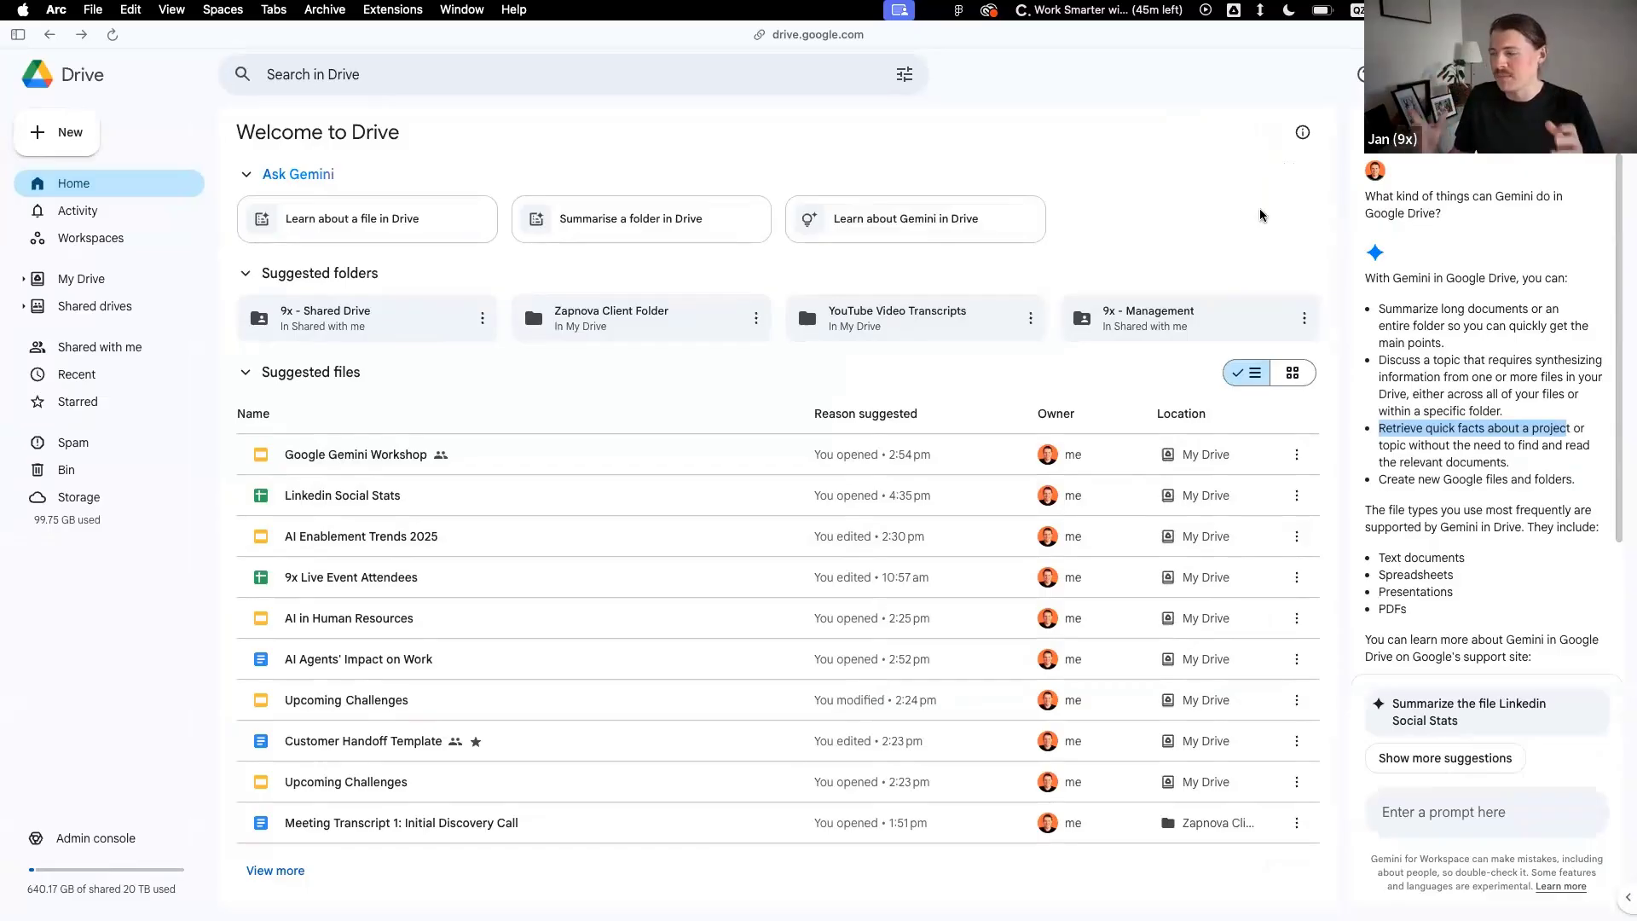
Ask Gemini "Can you find the Google Doc where I planned out my Gemini Workshop" and reread its earlier point on synthesizing files
{"action": "left_click", "coordinate": [1456, 816]}
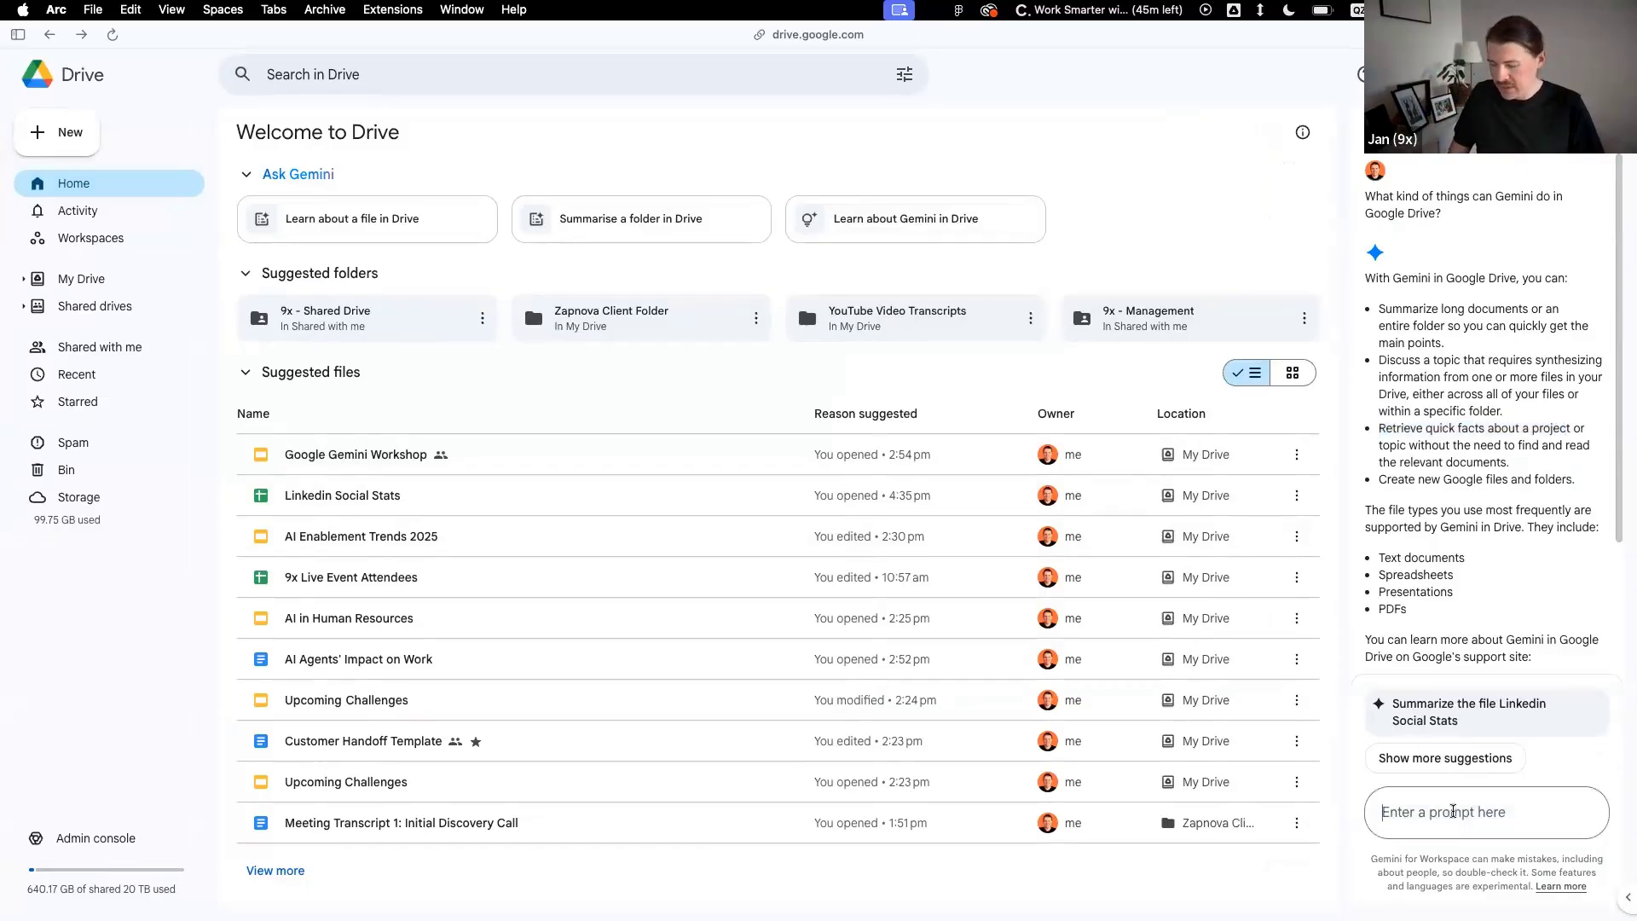
{"action": "type", "text": "Can you find the f"}
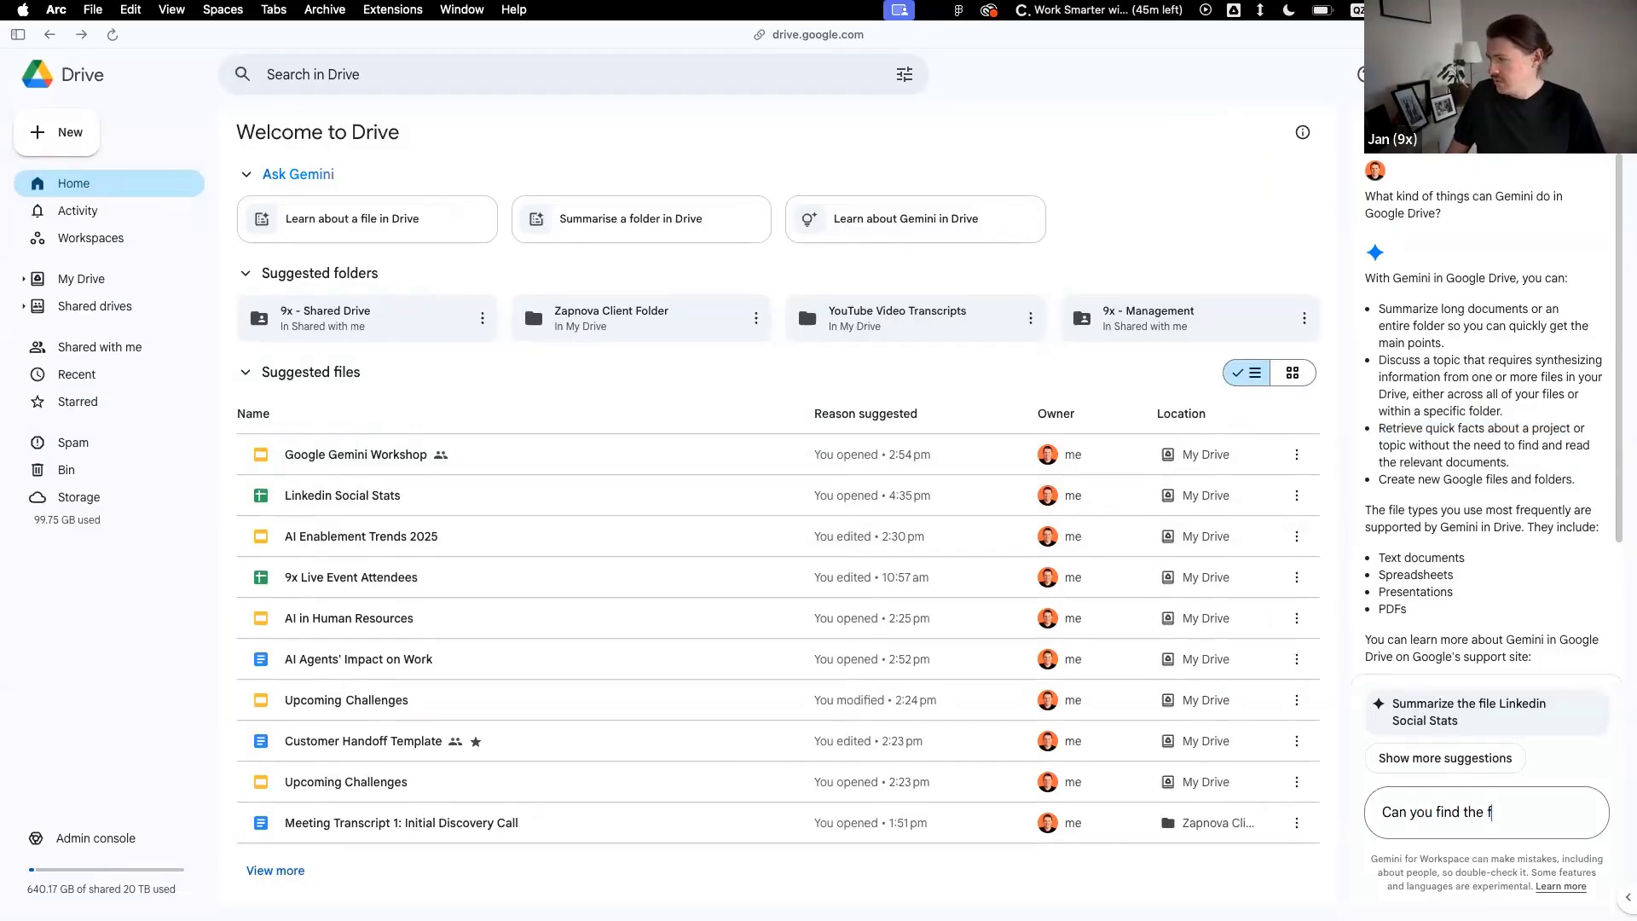
{"action": "type", "text": "iGoogle Doc where I planned out my Gemini Workshop"}
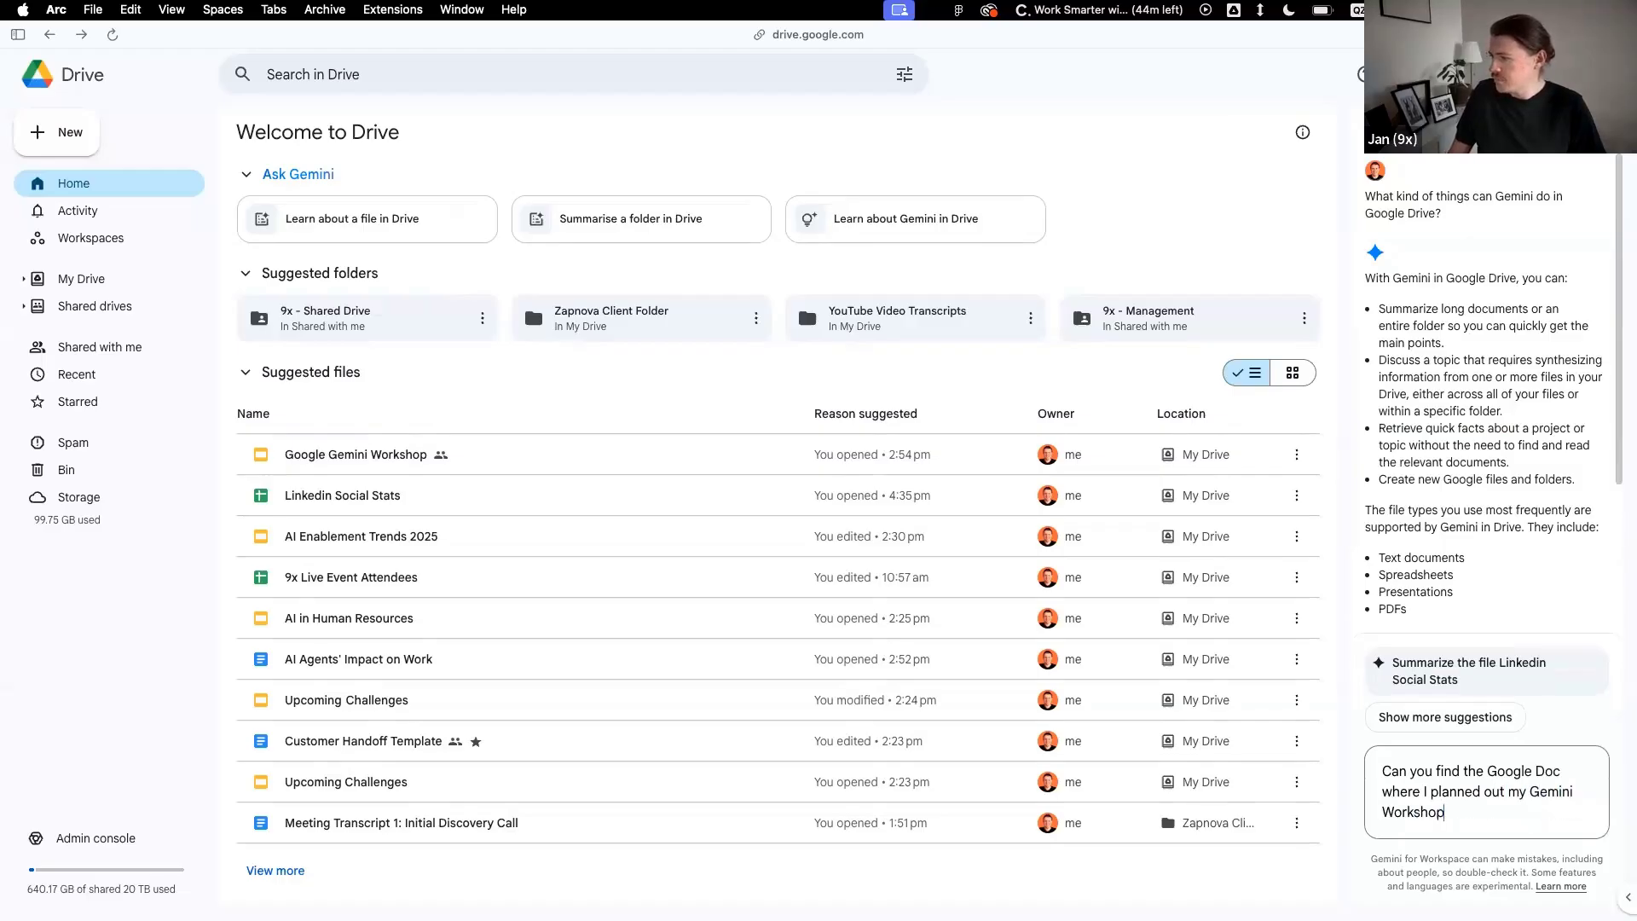
{"action": "key", "text": "Return"}
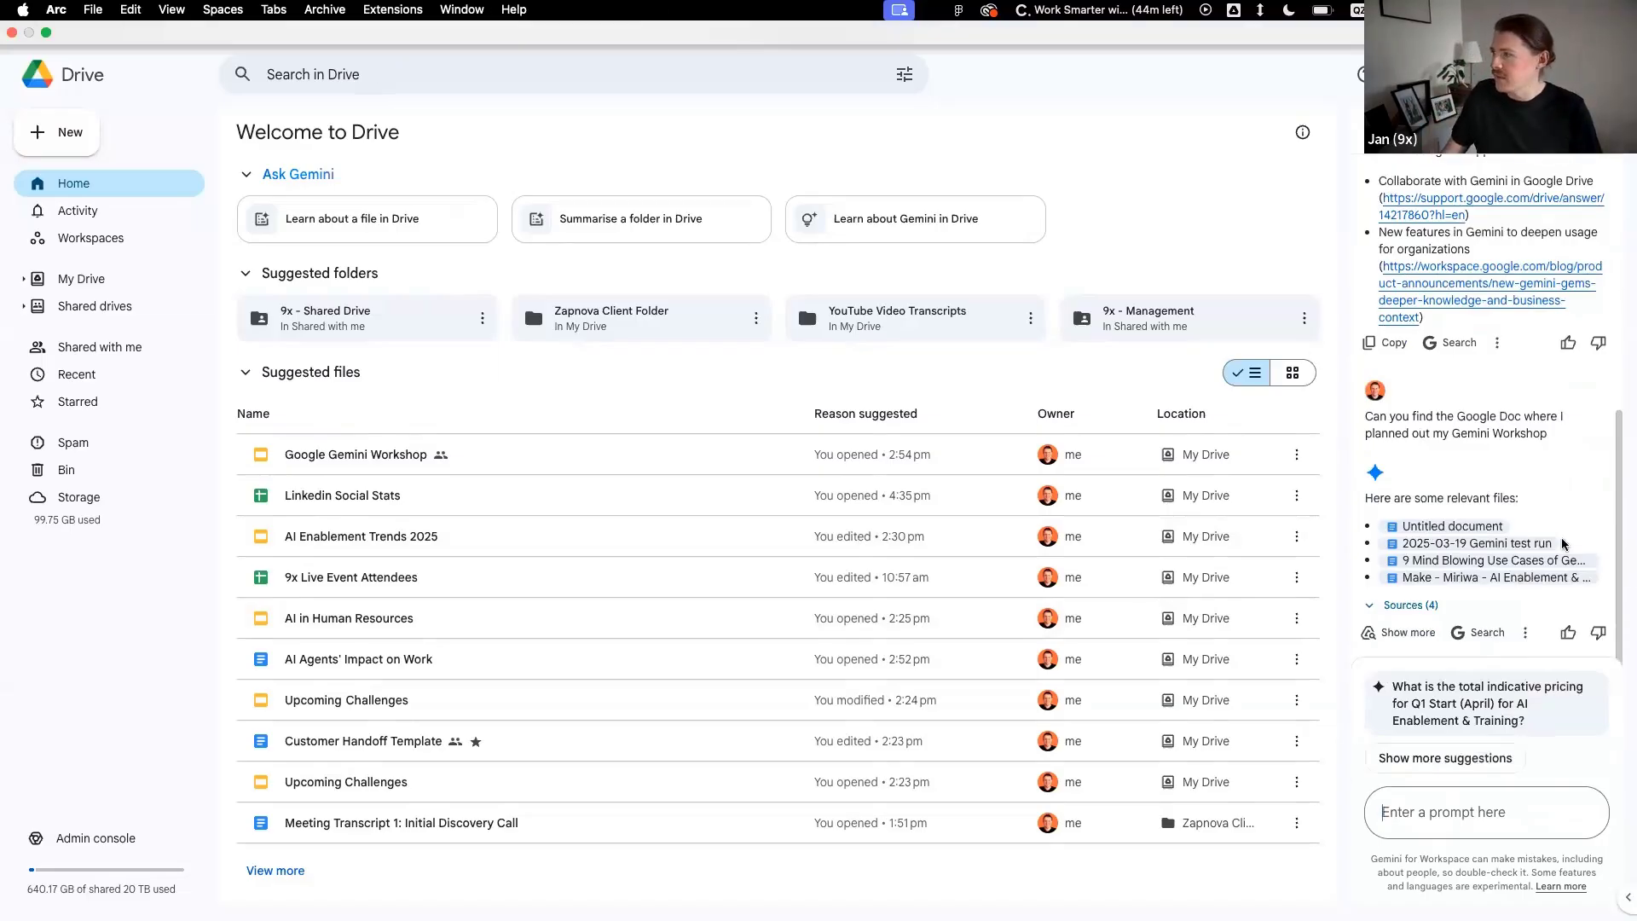
{"action": "scroll", "coordinate": [1528, 454], "scroll_direction": "up", "scroll_amount": 10}
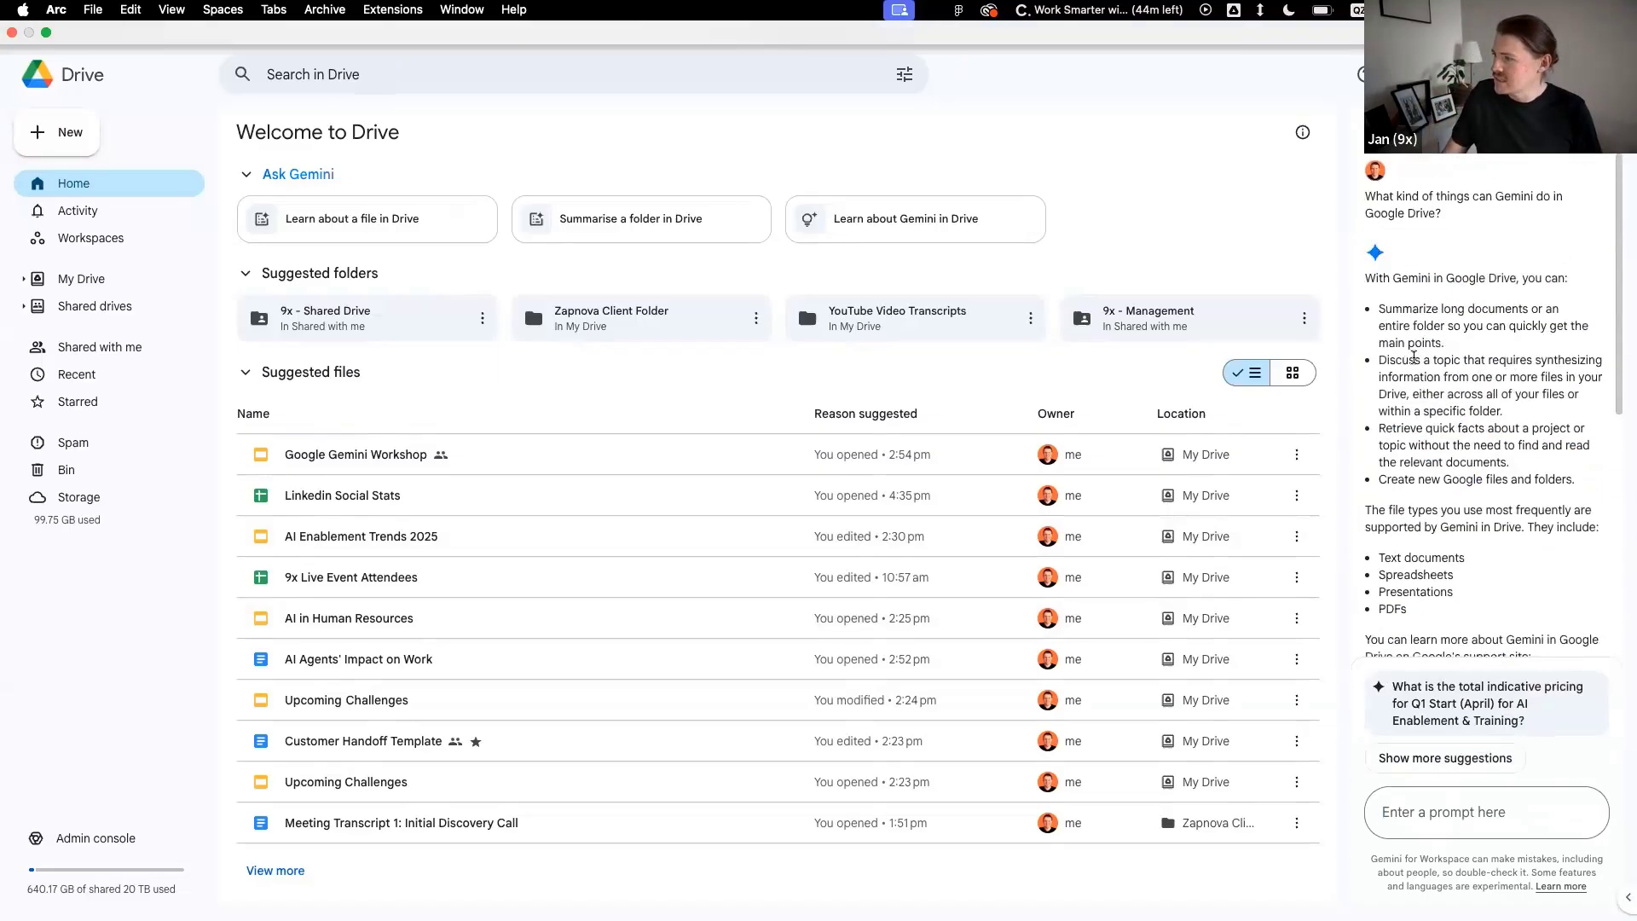
{"action": "left_click_drag", "start_coordinate": [1516, 359], "coordinate": [1556, 398]}
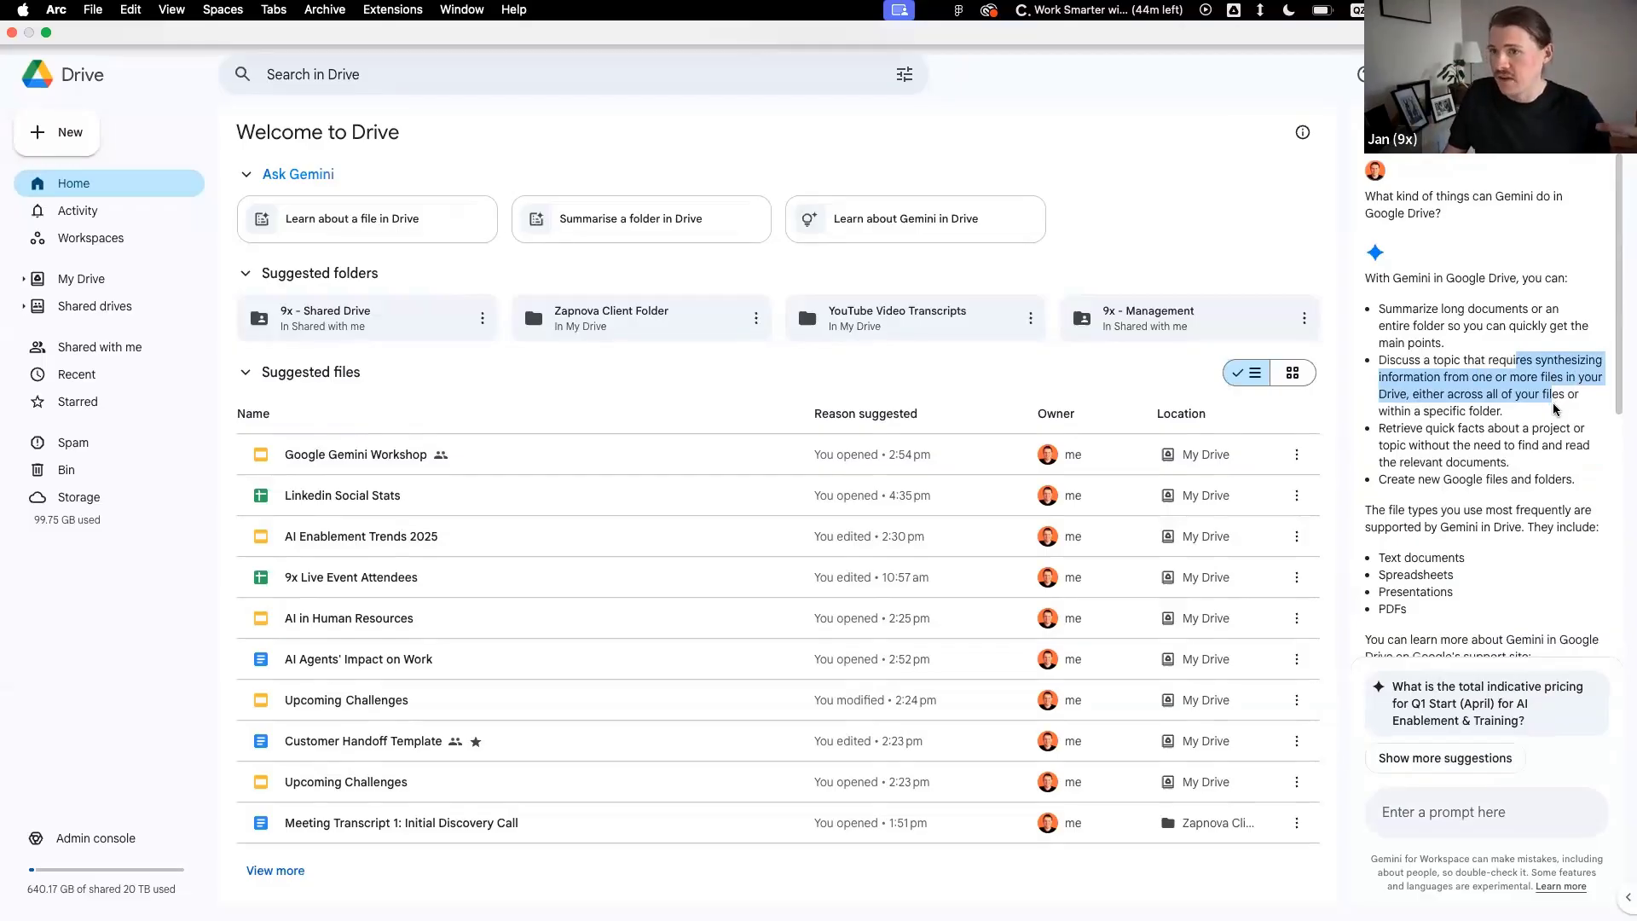
{"action": "scroll", "coordinate": [1555, 409], "scroll_direction": "down", "scroll_amount": 10}
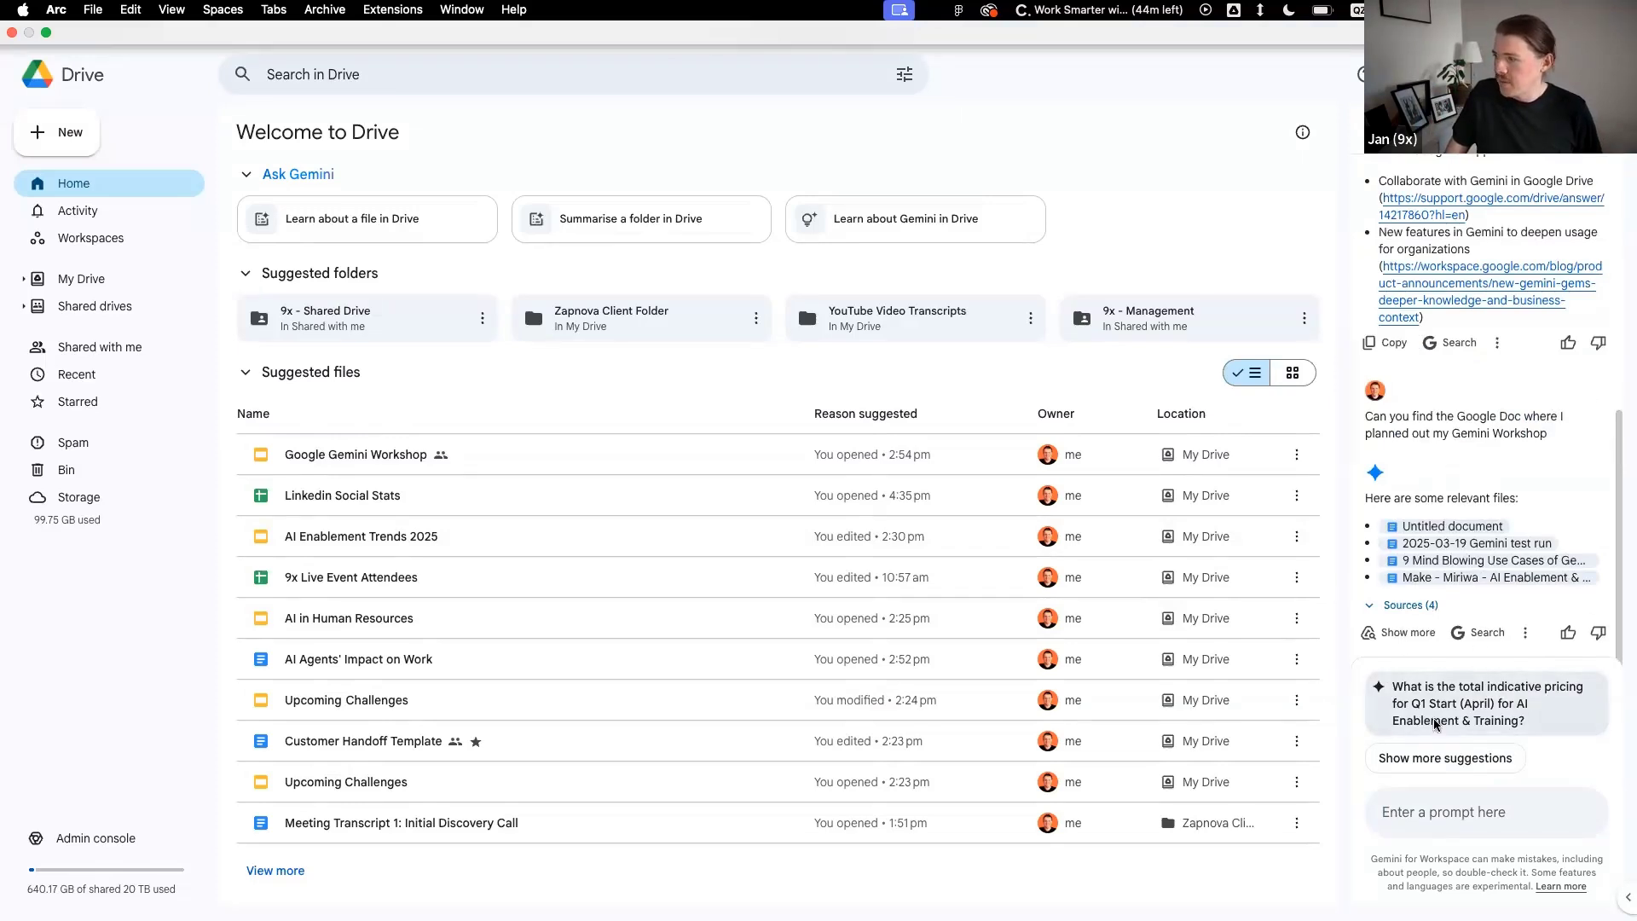
Open the untitled document from Gemini's answer, title it "Google Gemini Workshop Outline (60 minutes)", and return to Drive
{"action": "left_click", "coordinate": [1468, 527]}
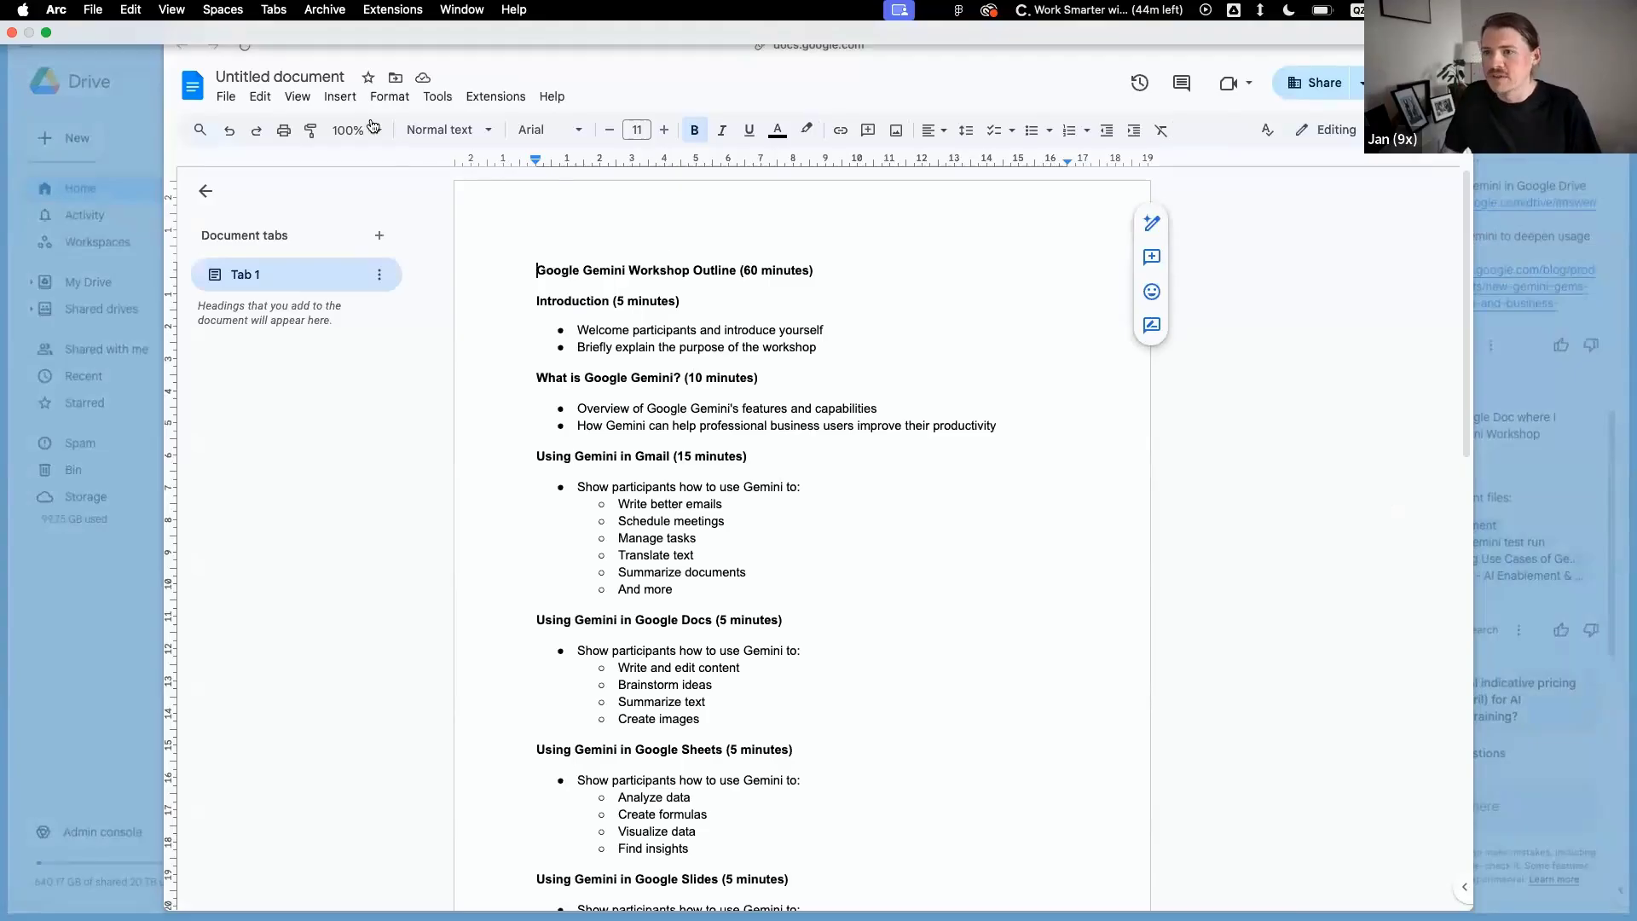
{"action": "left_click", "coordinate": [303, 79]}
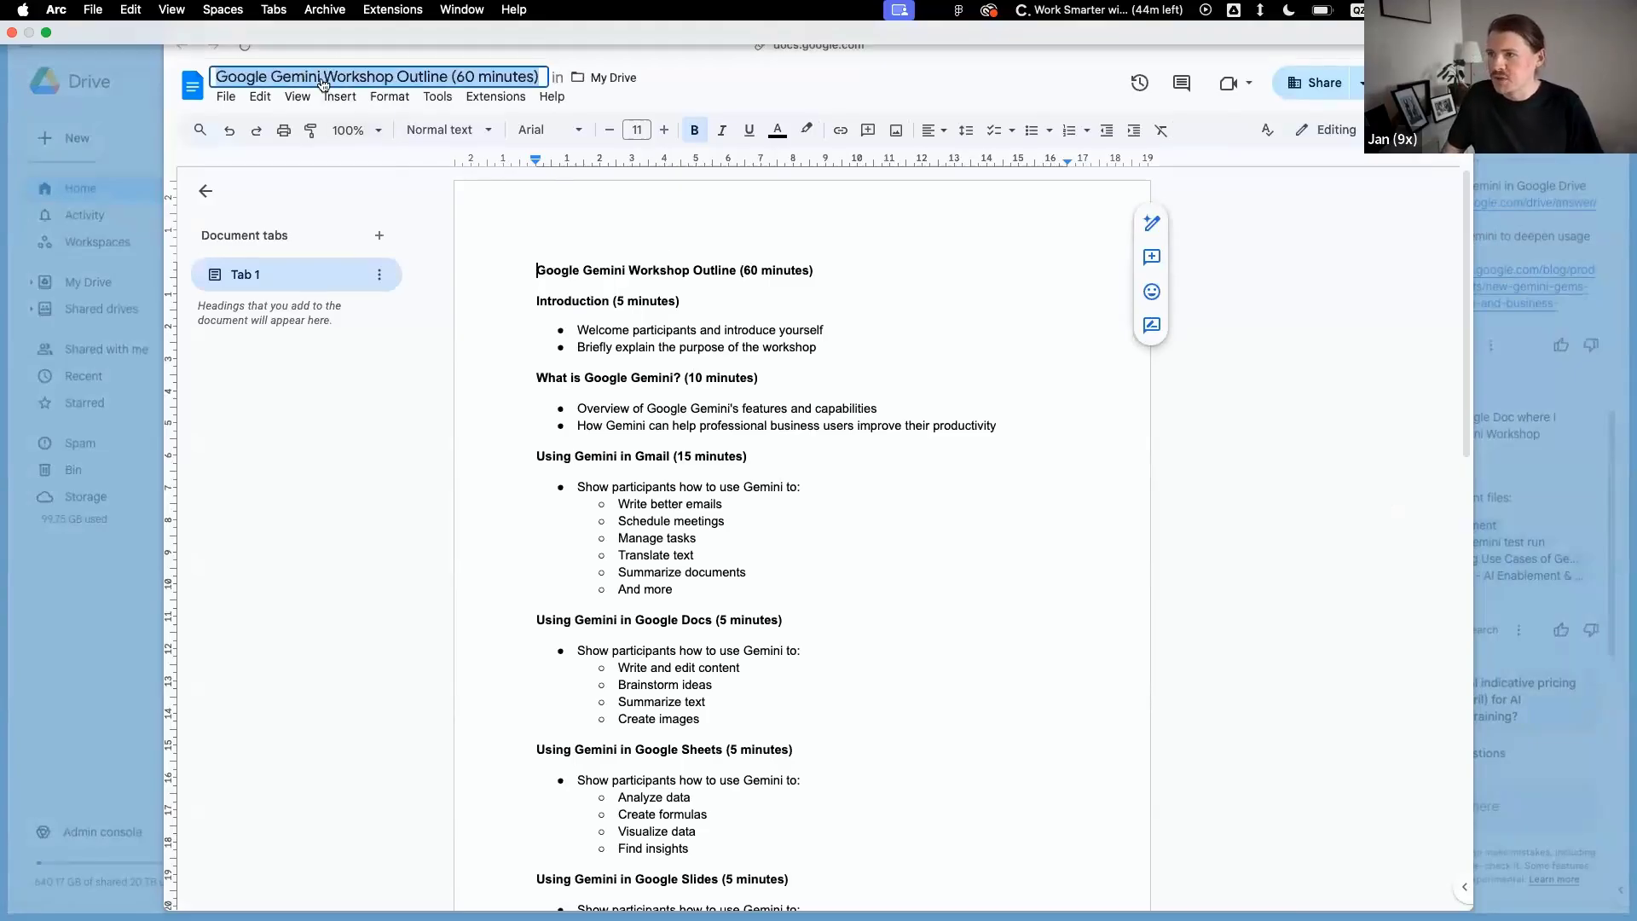
{"action": "left_click", "coordinate": [408, 220]}
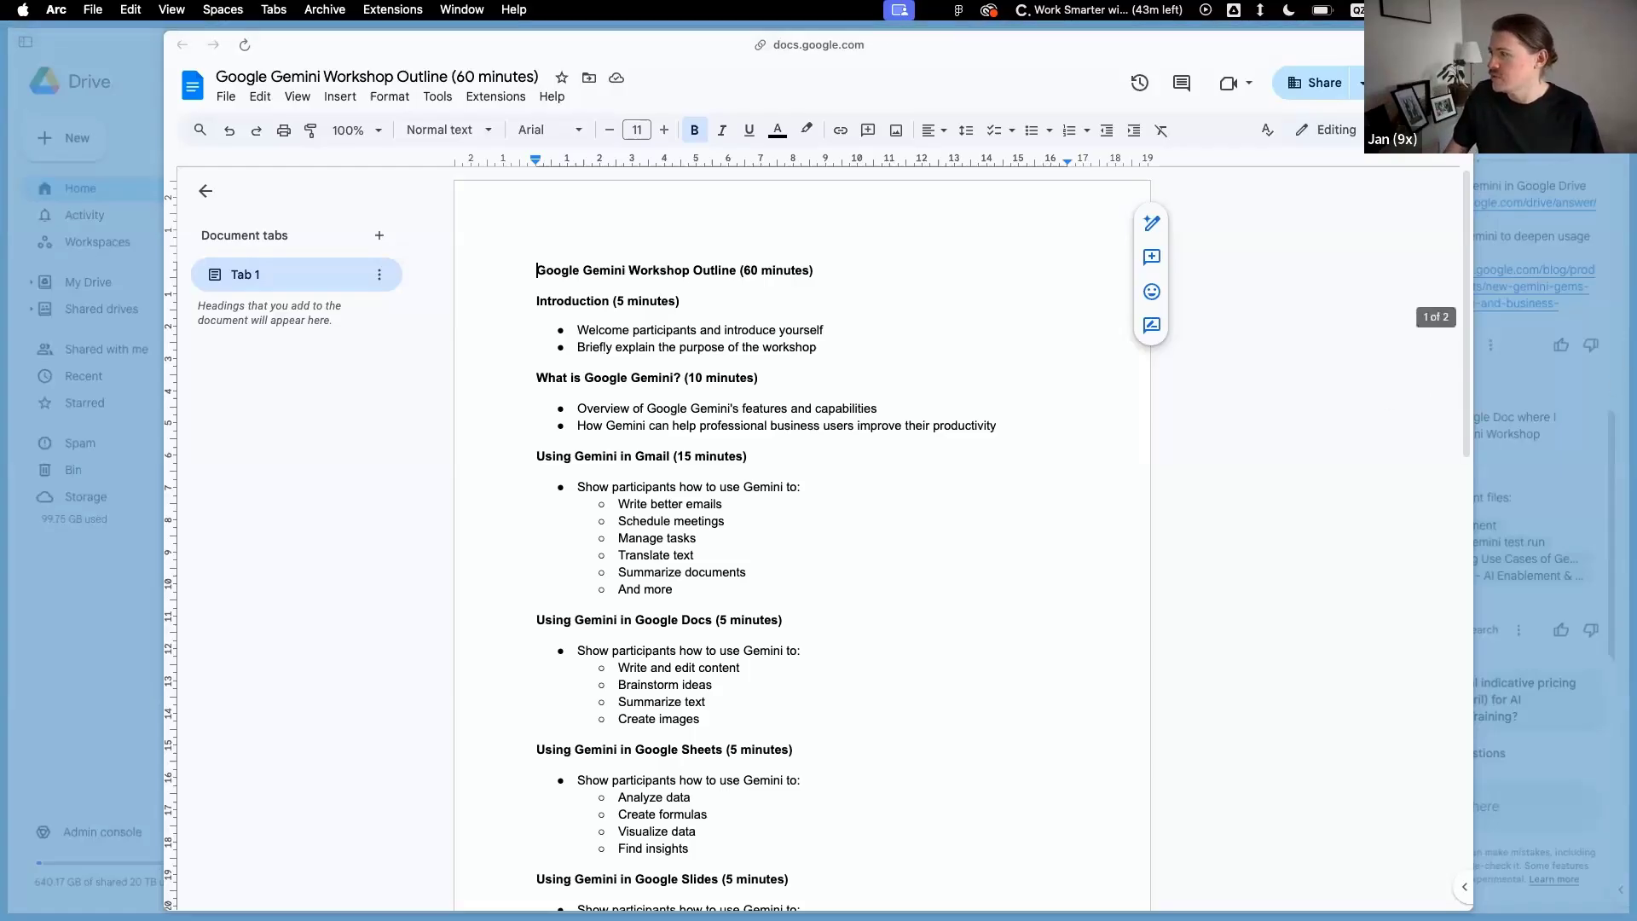
{"action": "left_click", "coordinate": [1424, 522]}
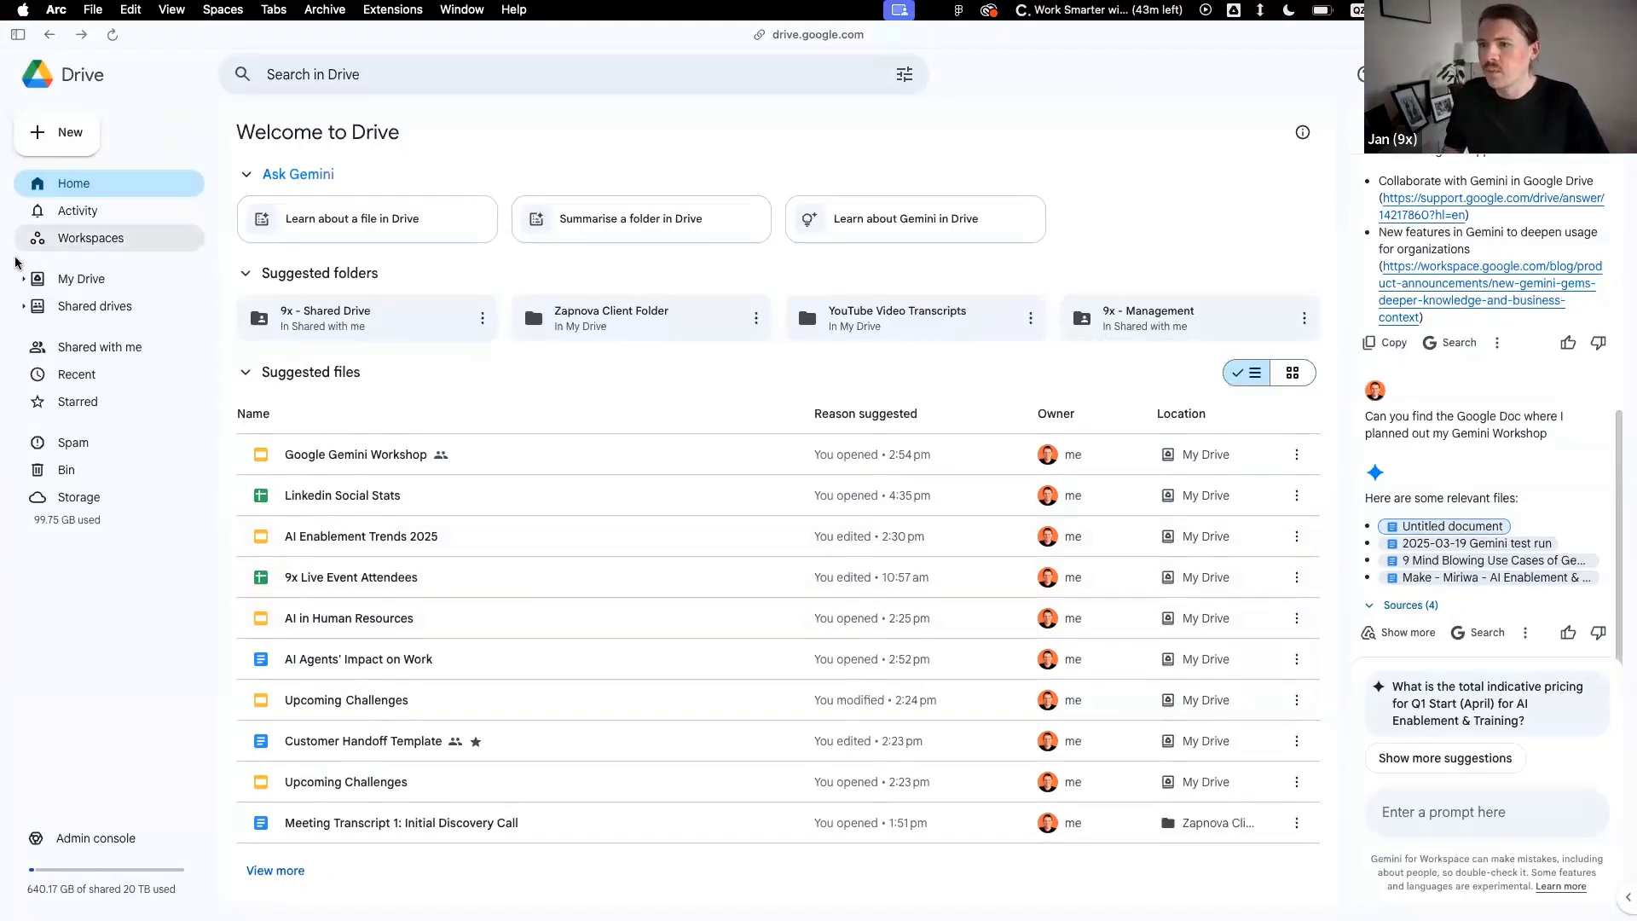
Expand the saved Google Gemini tab collection and switch to the YouTube Video Transcripts folder
{"action": "mouse_move", "coordinate": [10, 264]}
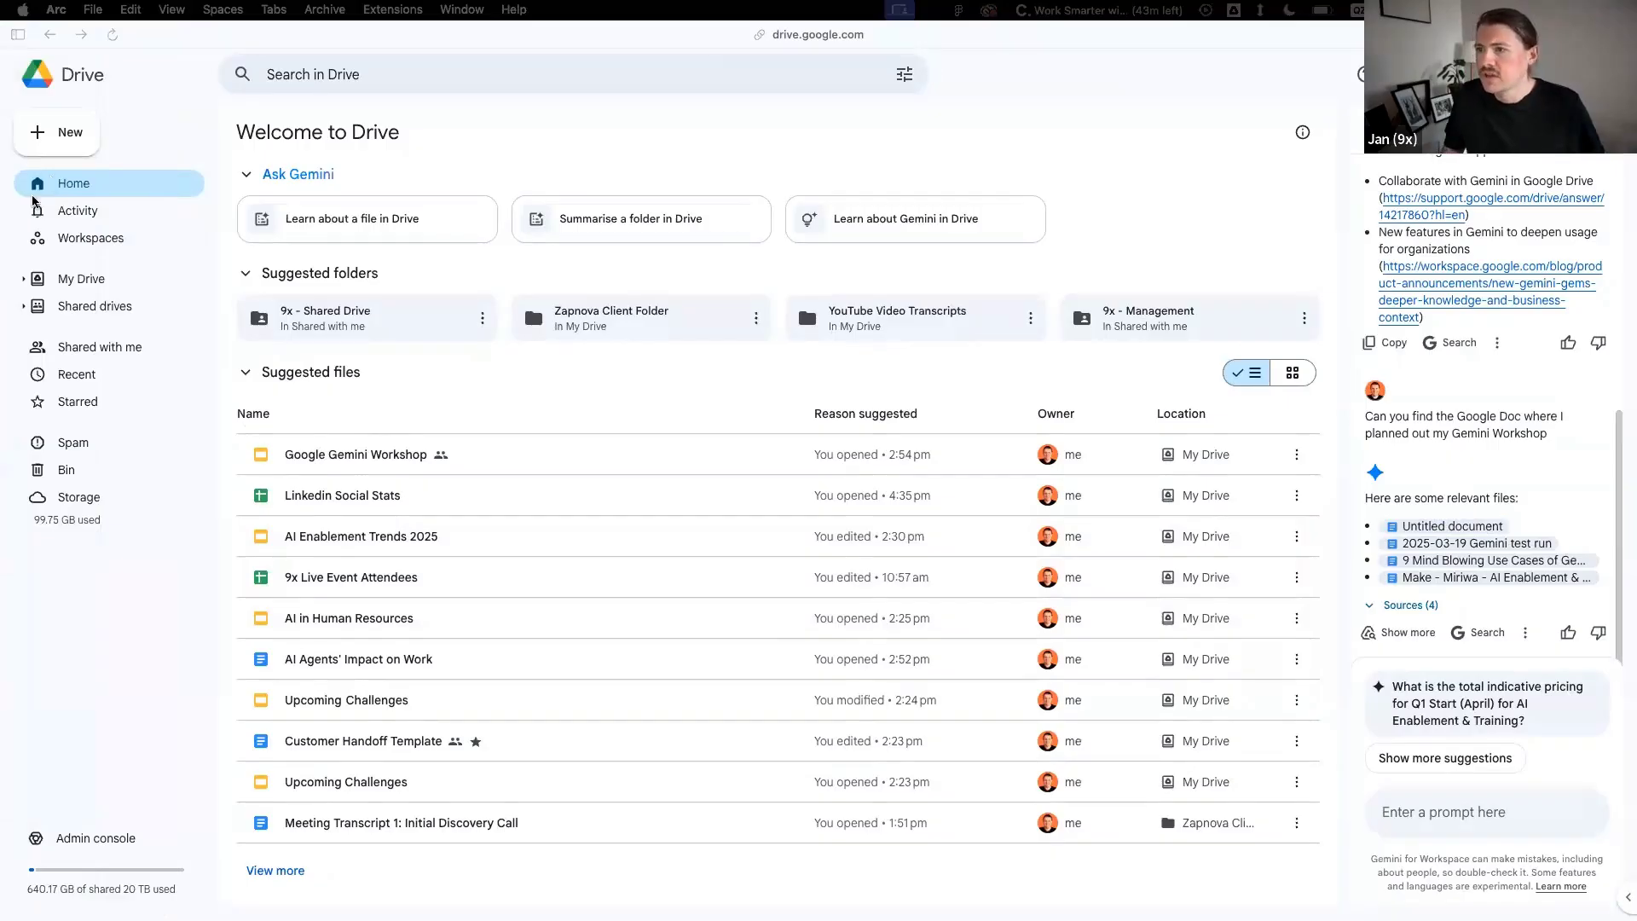
{"action": "left_click", "coordinate": [17, 35]}
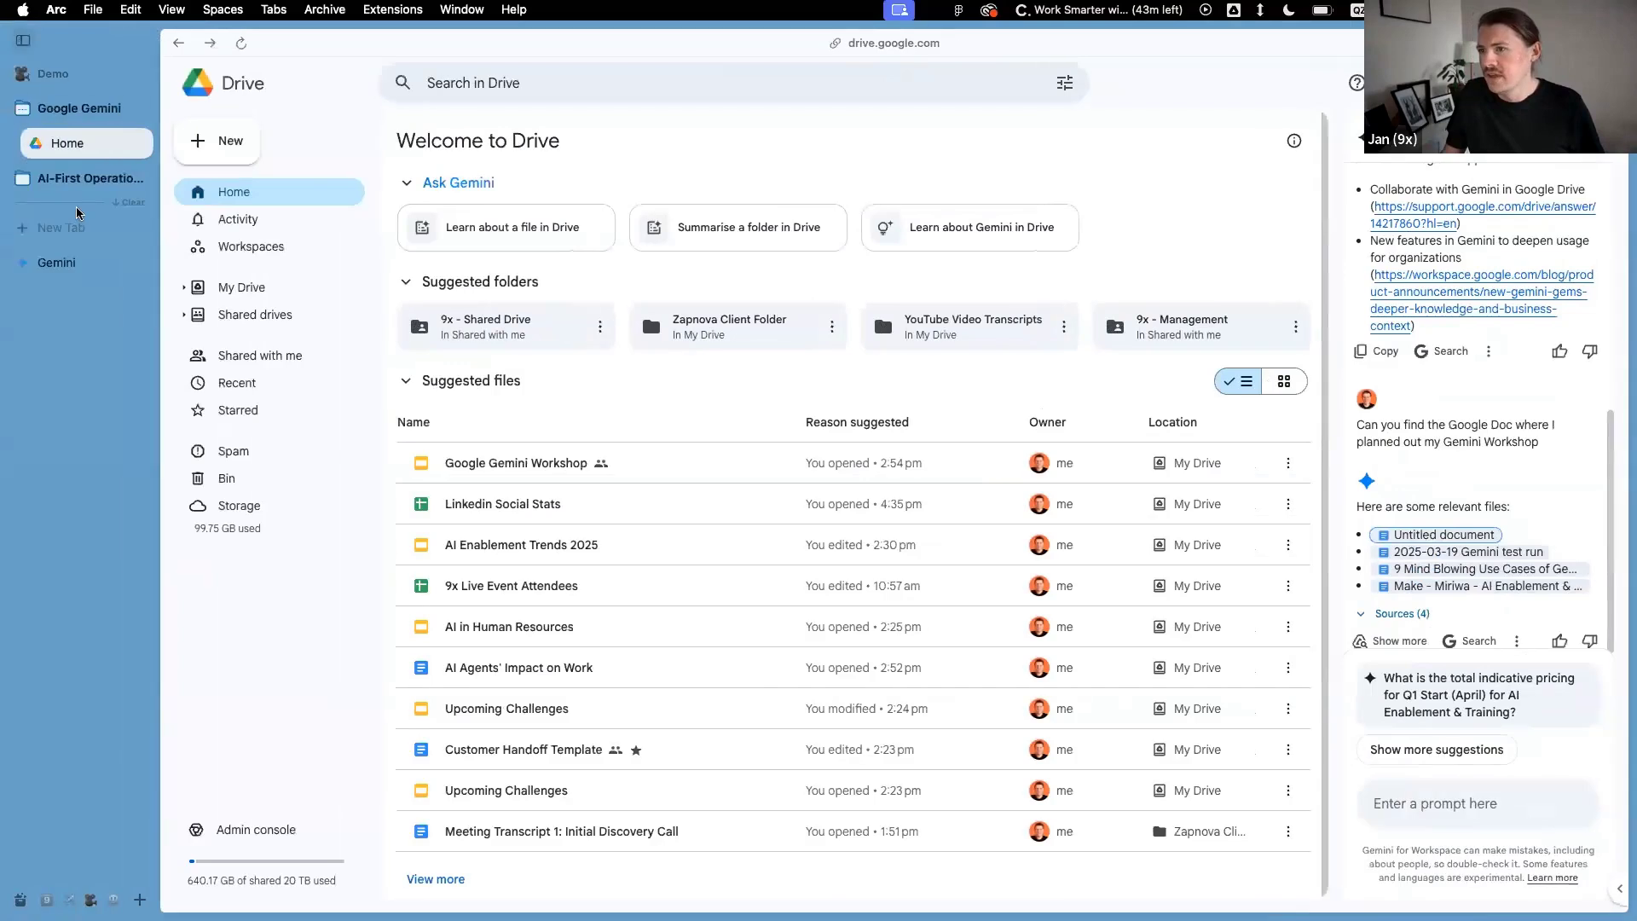
{"action": "left_click", "coordinate": [26, 106]}
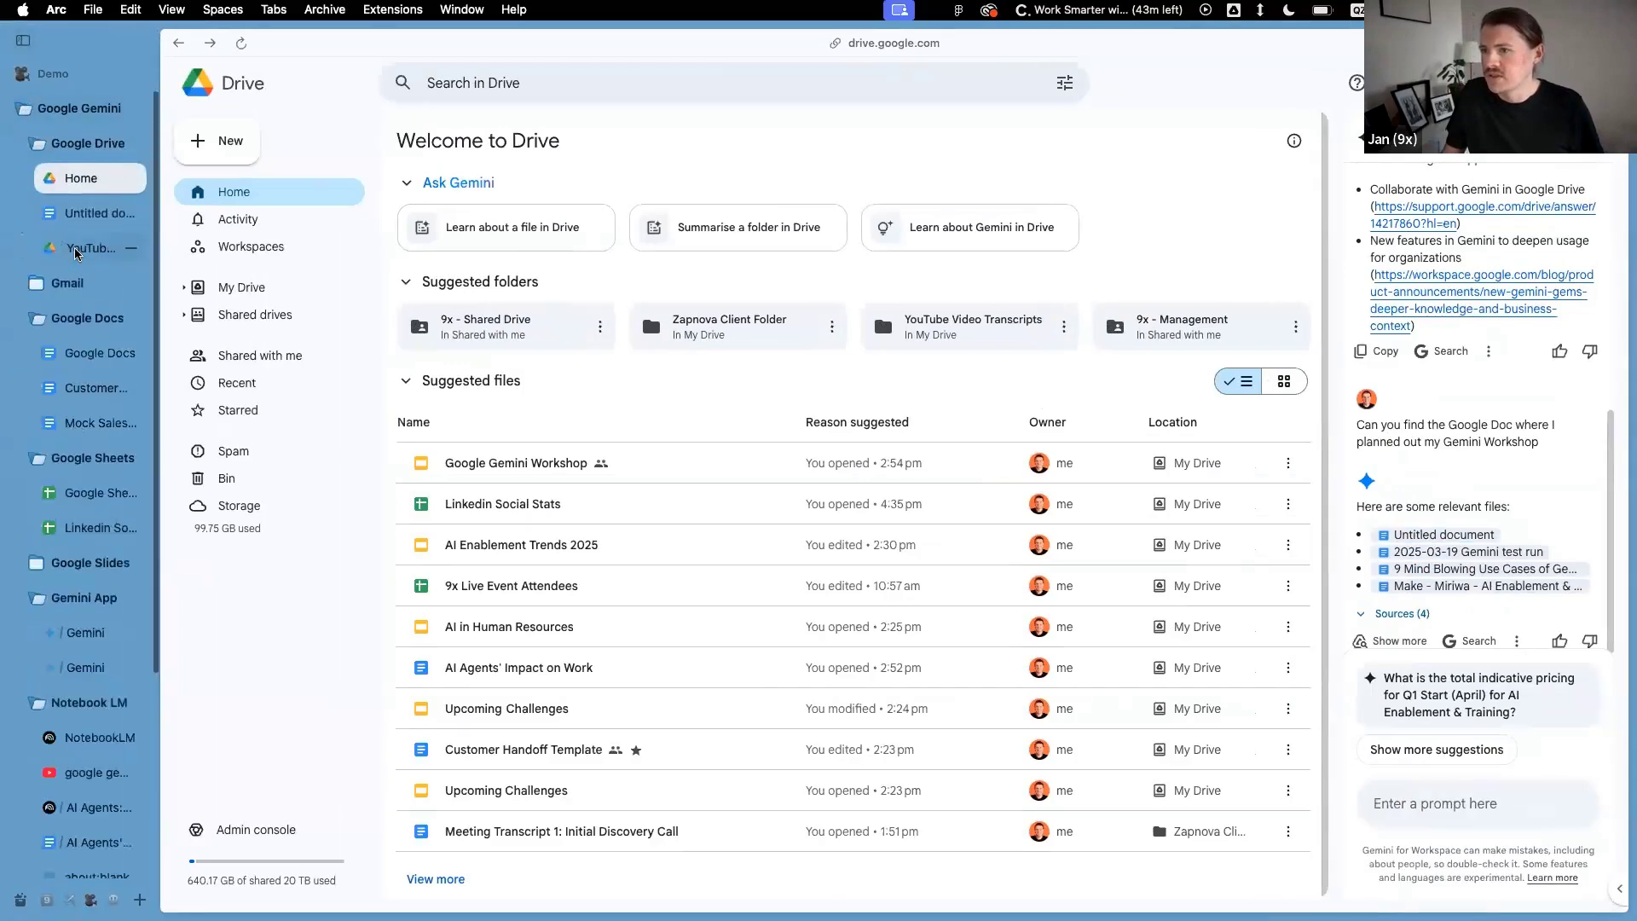
{"action": "left_click", "coordinate": [76, 250]}
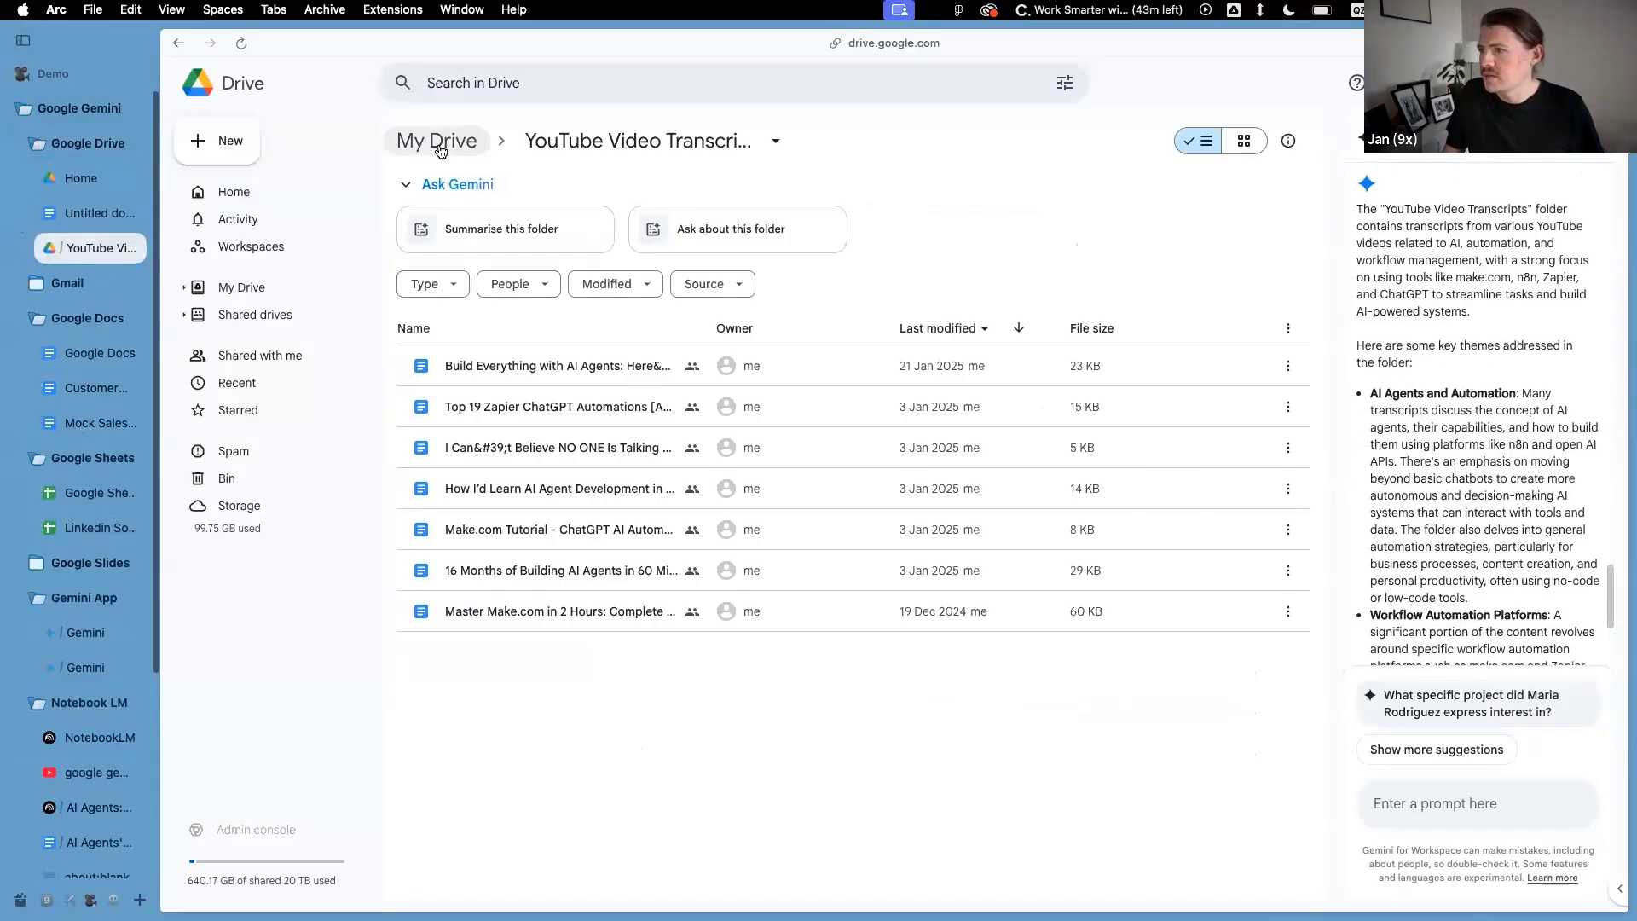
Search Drive for "zapnova" and open the Zapnova Client Folder in full-width view
{"action": "left_click", "coordinate": [437, 141]}
{"action": "left_click", "coordinate": [459, 82]}
{"action": "type", "text": "za"}
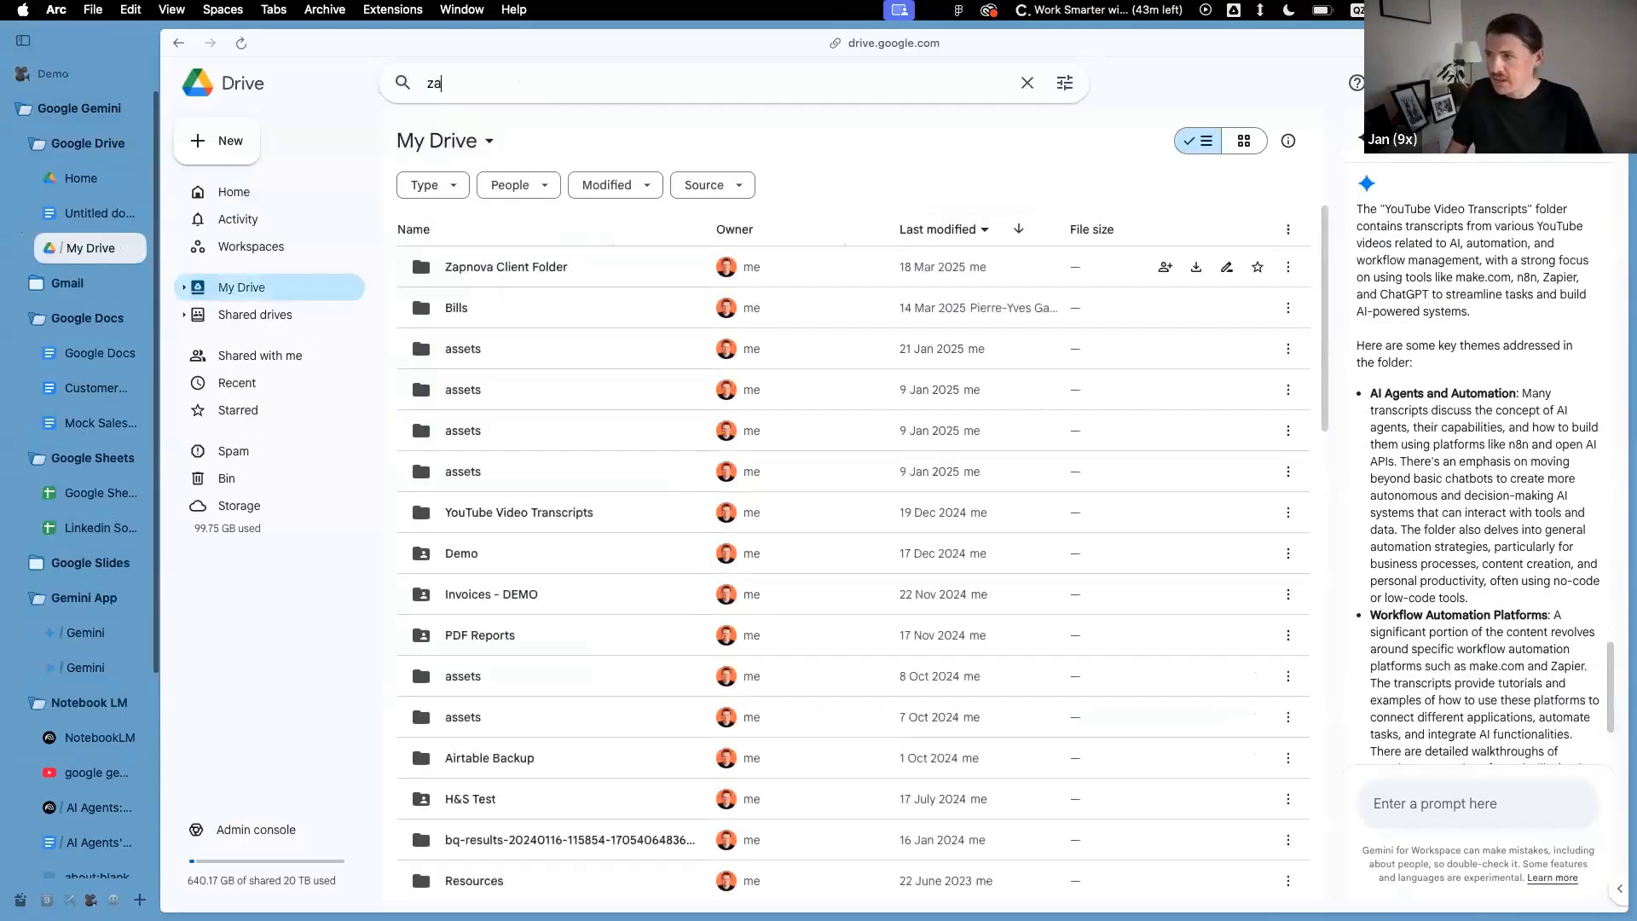
{"action": "type", "text": "pnova"}
{"action": "left_click", "coordinate": [459, 186]}
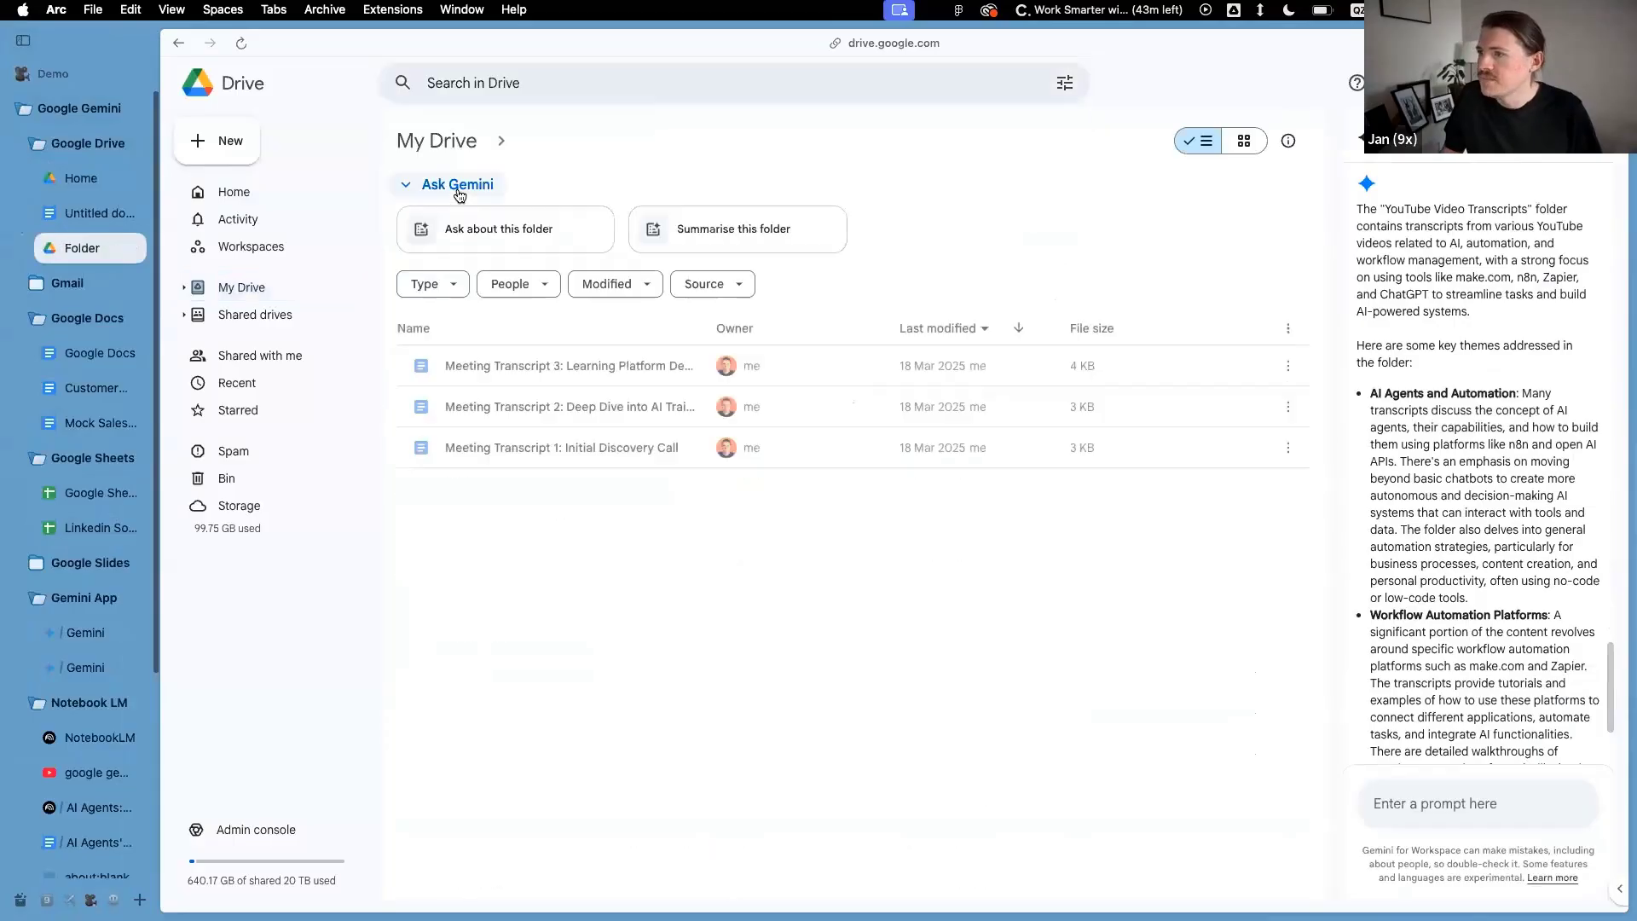
{"action": "left_click", "coordinate": [24, 43]}
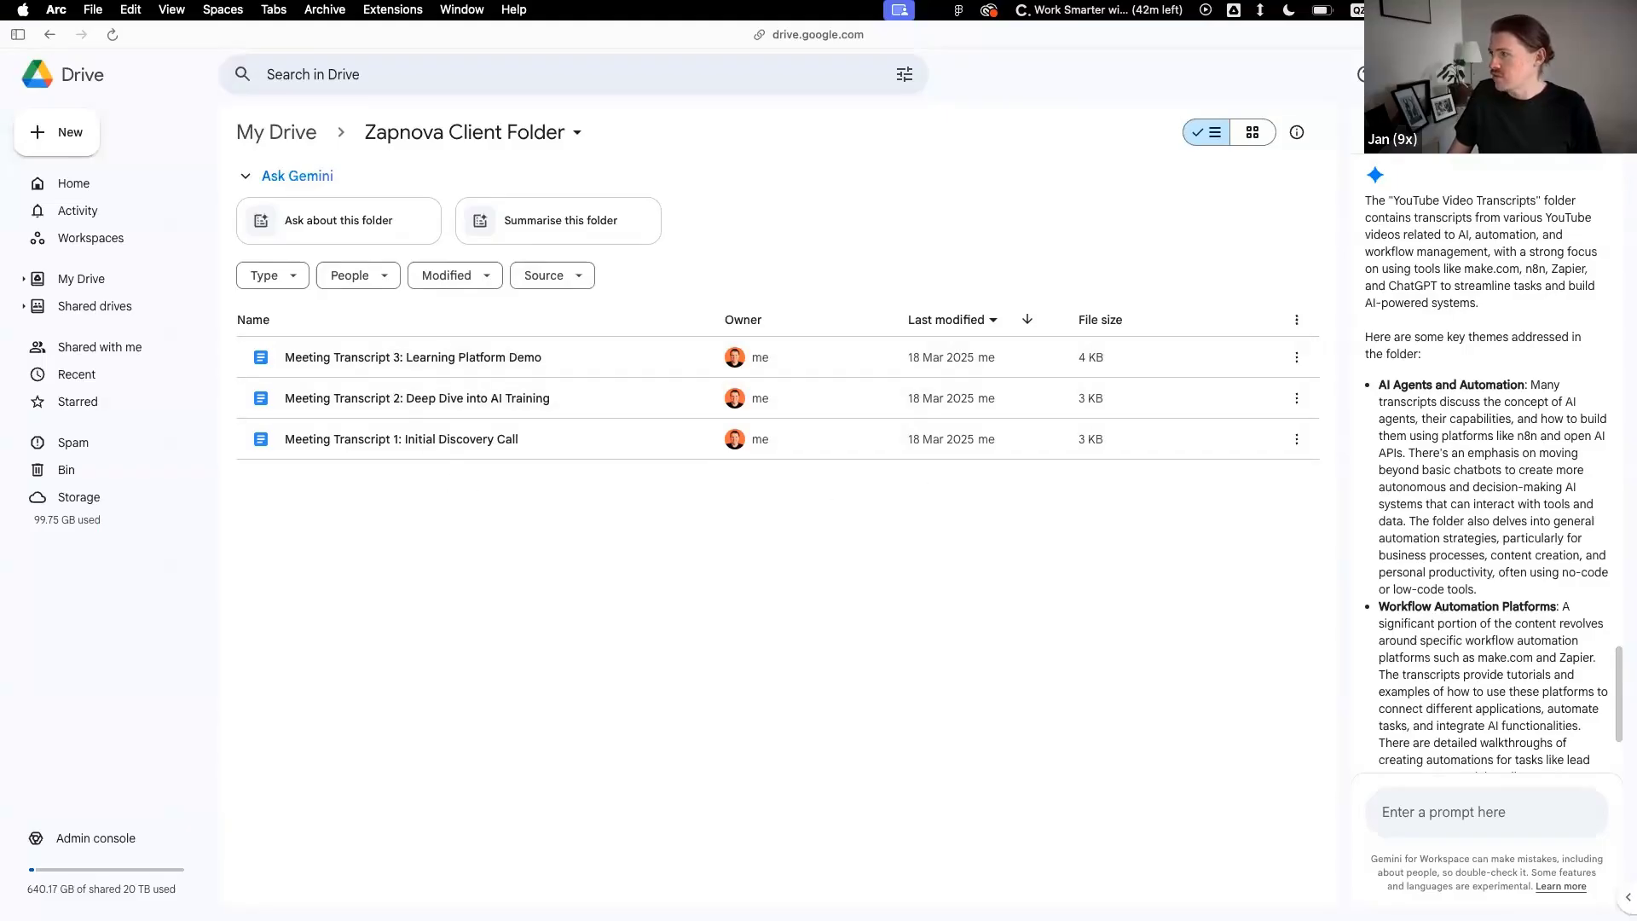
Start a fresh Gemini chat, have it summarize the Zapnova Client Folder, and read the key themes
{"action": "left_click", "coordinate": [1614, 132]}
{"action": "left_click", "coordinate": [113, 39]}
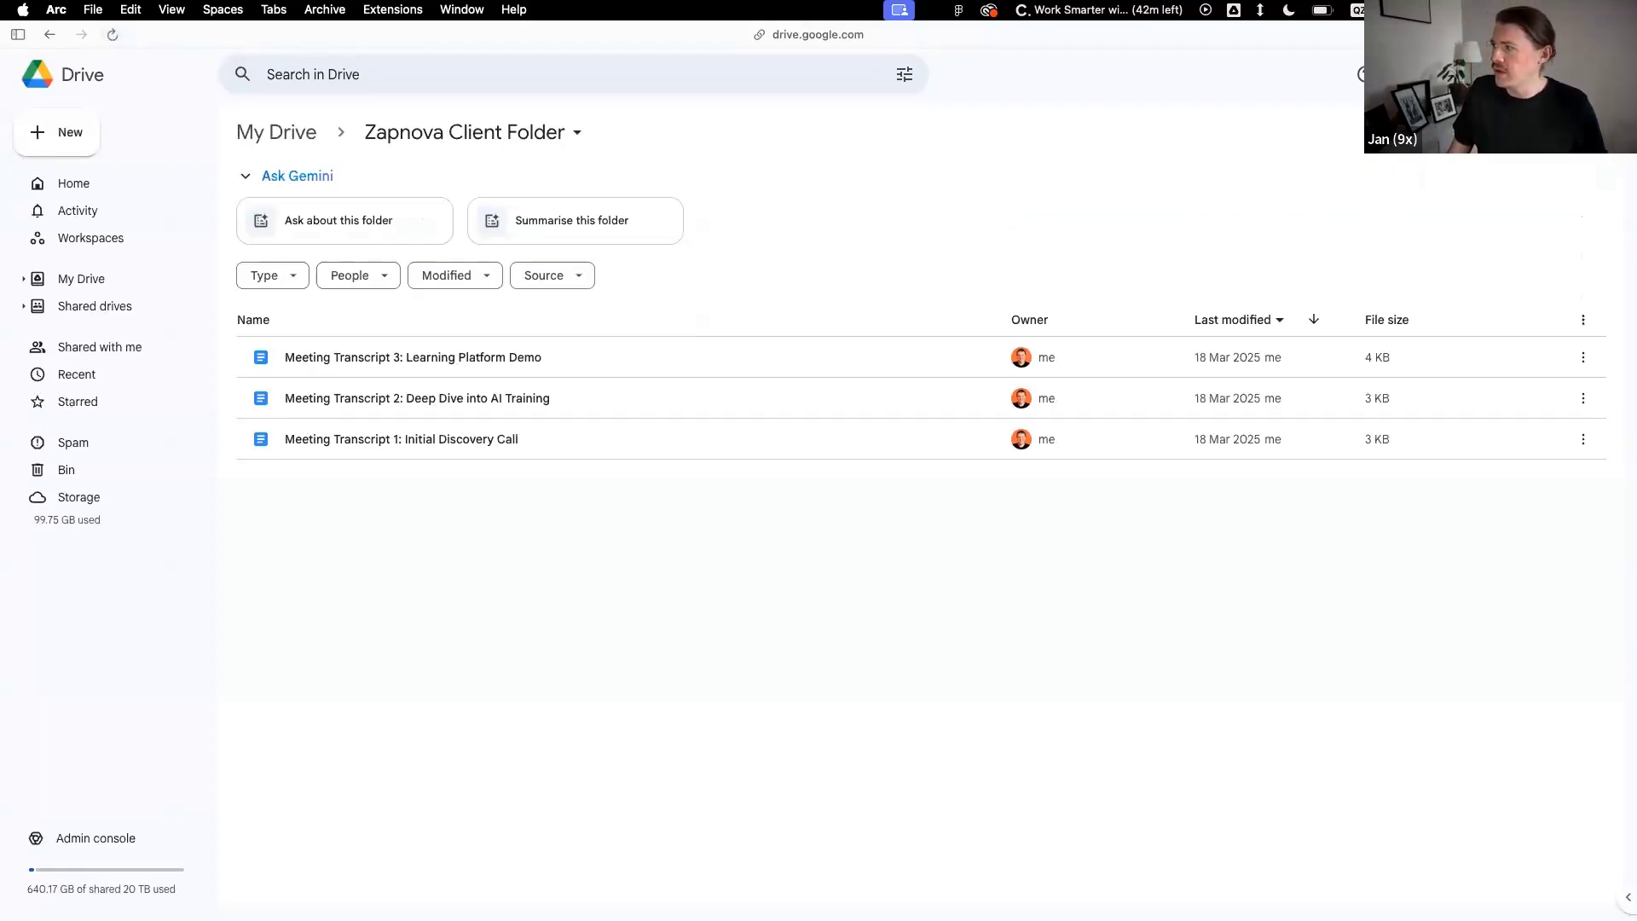
{"action": "left_click", "coordinate": [1615, 133]}
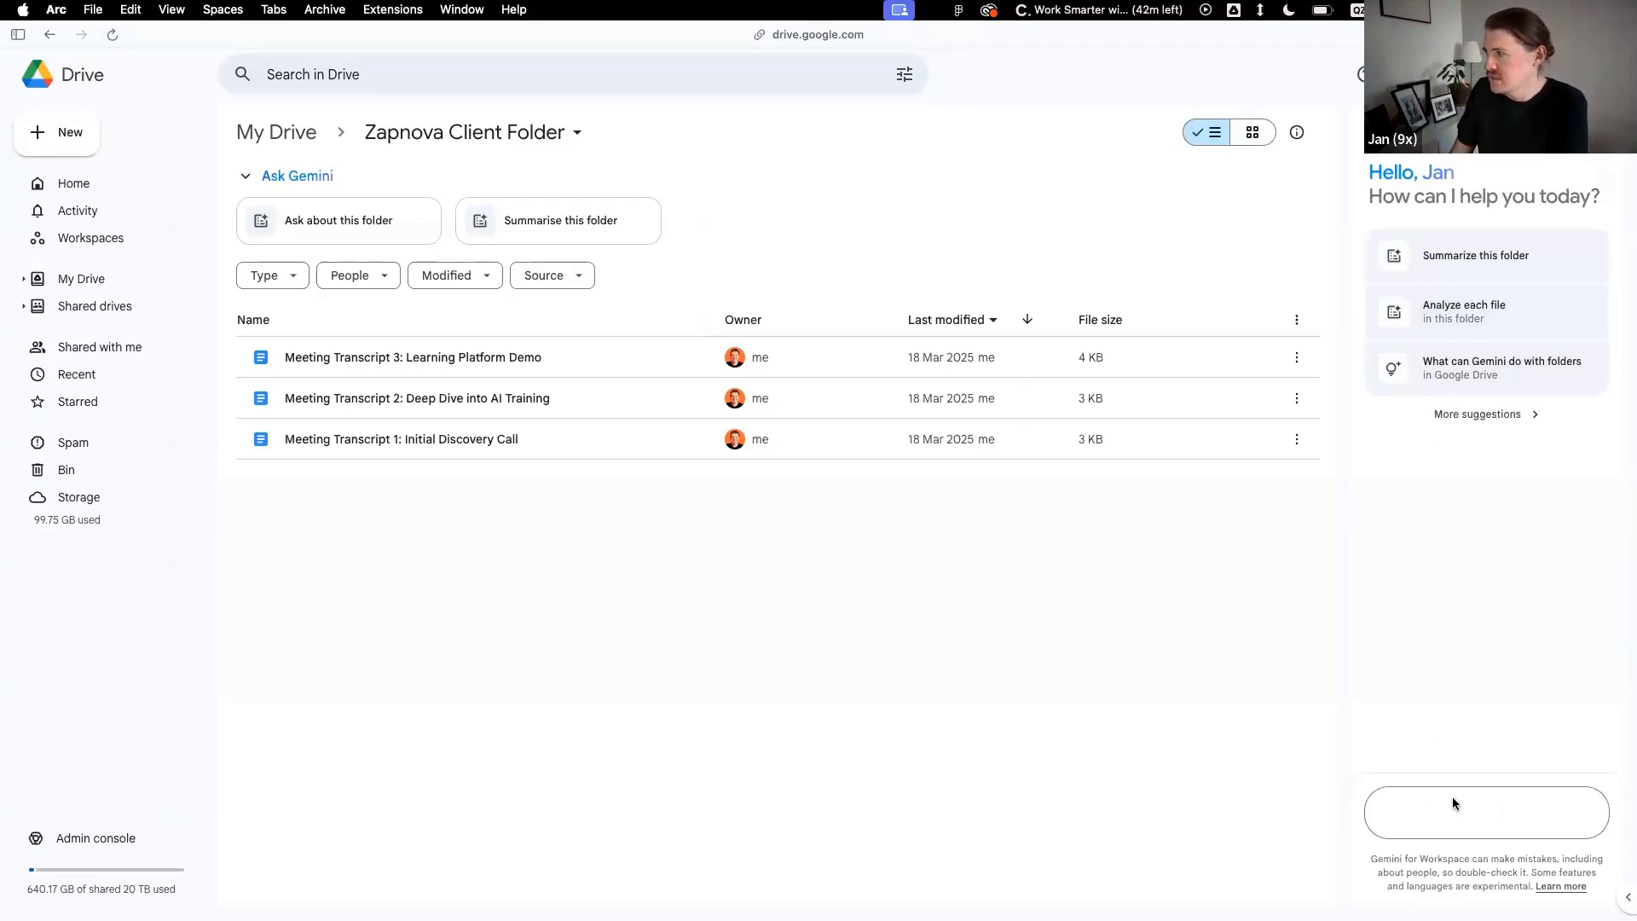
{"action": "left_click", "coordinate": [1434, 267]}
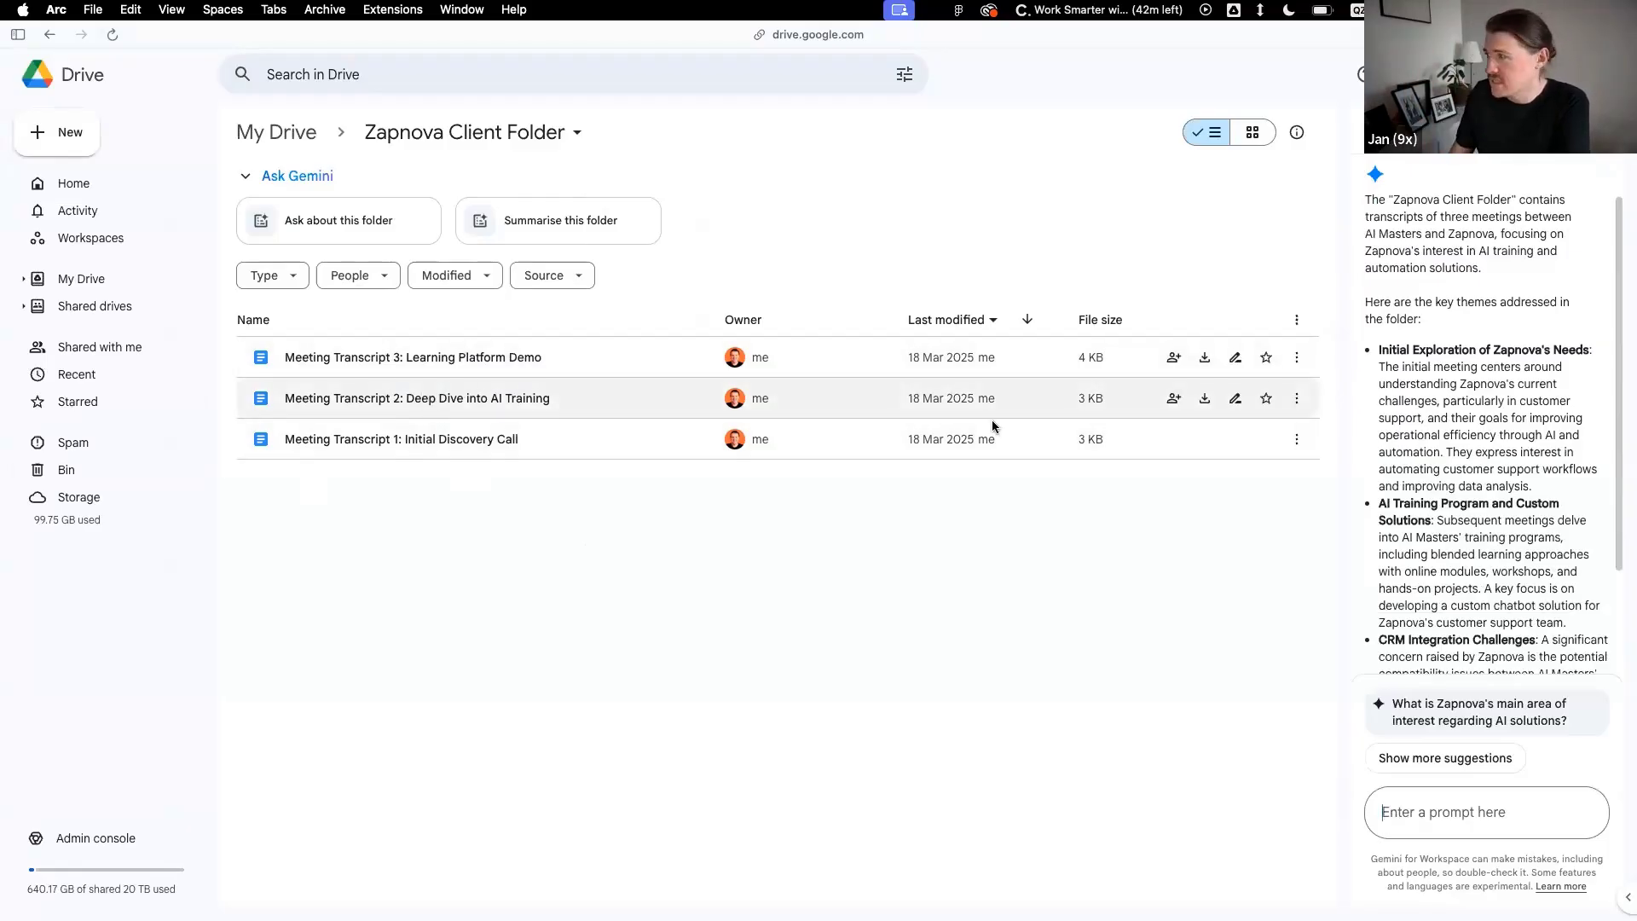
{"action": "left_click_drag", "start_coordinate": [1400, 199], "coordinate": [1538, 222]}
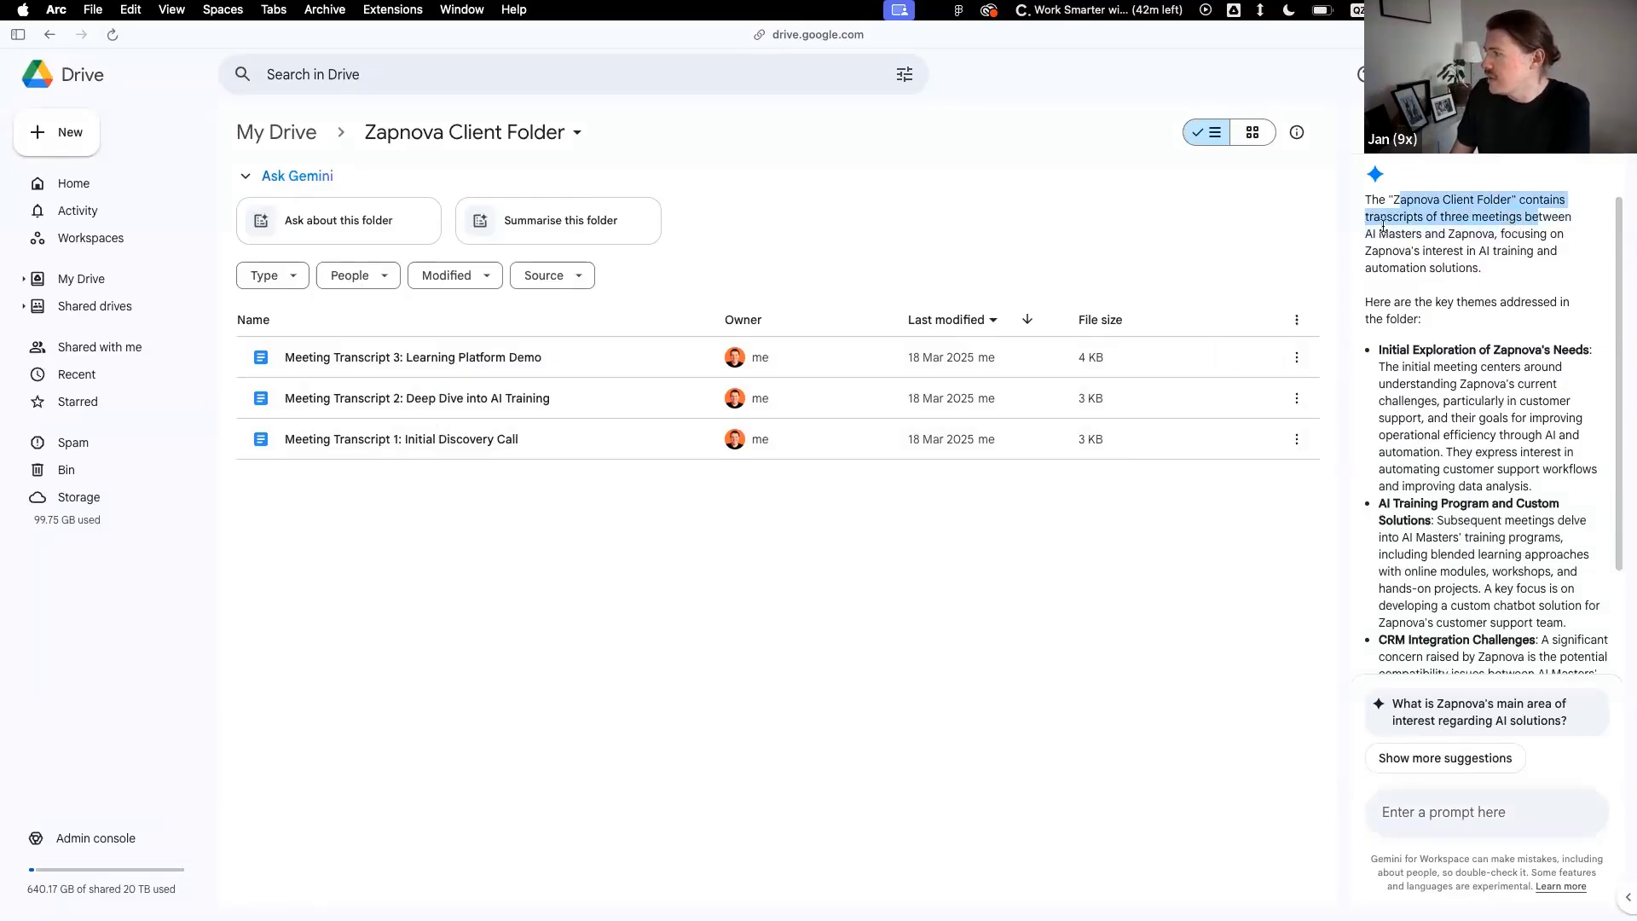
{"action": "left_click_drag", "start_coordinate": [1379, 235], "coordinate": [1484, 269]}
{"action": "scroll", "coordinate": [1531, 307], "scroll_direction": "down", "scroll_amount": 3}
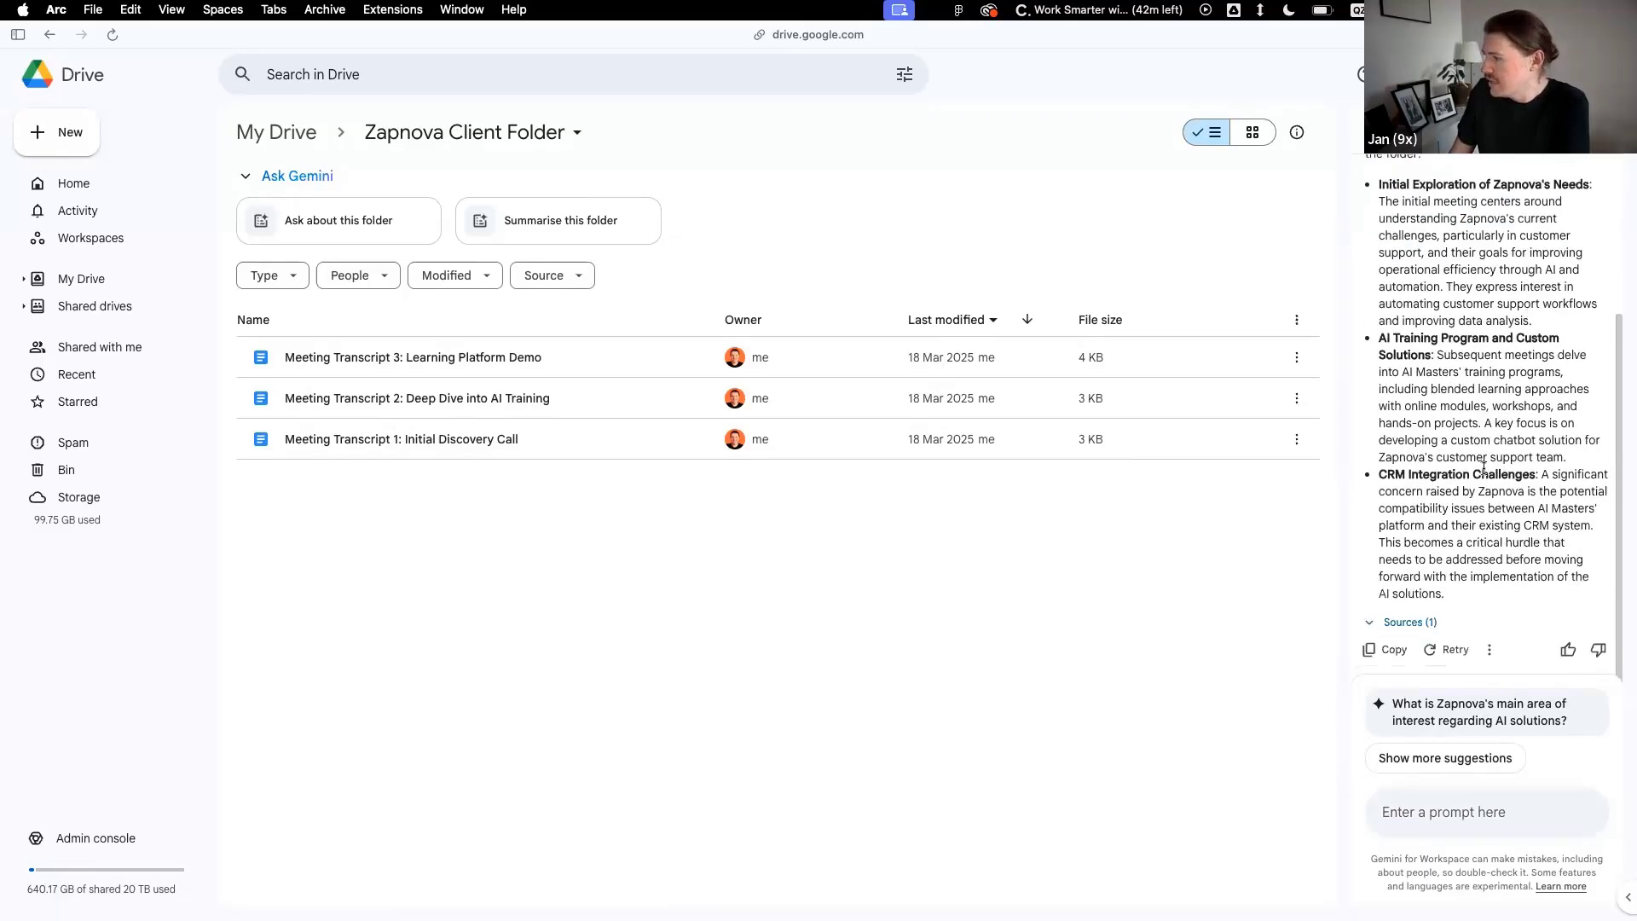
{"action": "scroll", "coordinate": [1528, 342], "scroll_direction": "up", "scroll_amount": 3}
{"action": "scroll", "coordinate": [1467, 512], "scroll_direction": "down", "scroll_amount": 3}
{"action": "left_click", "coordinate": [1415, 813]}
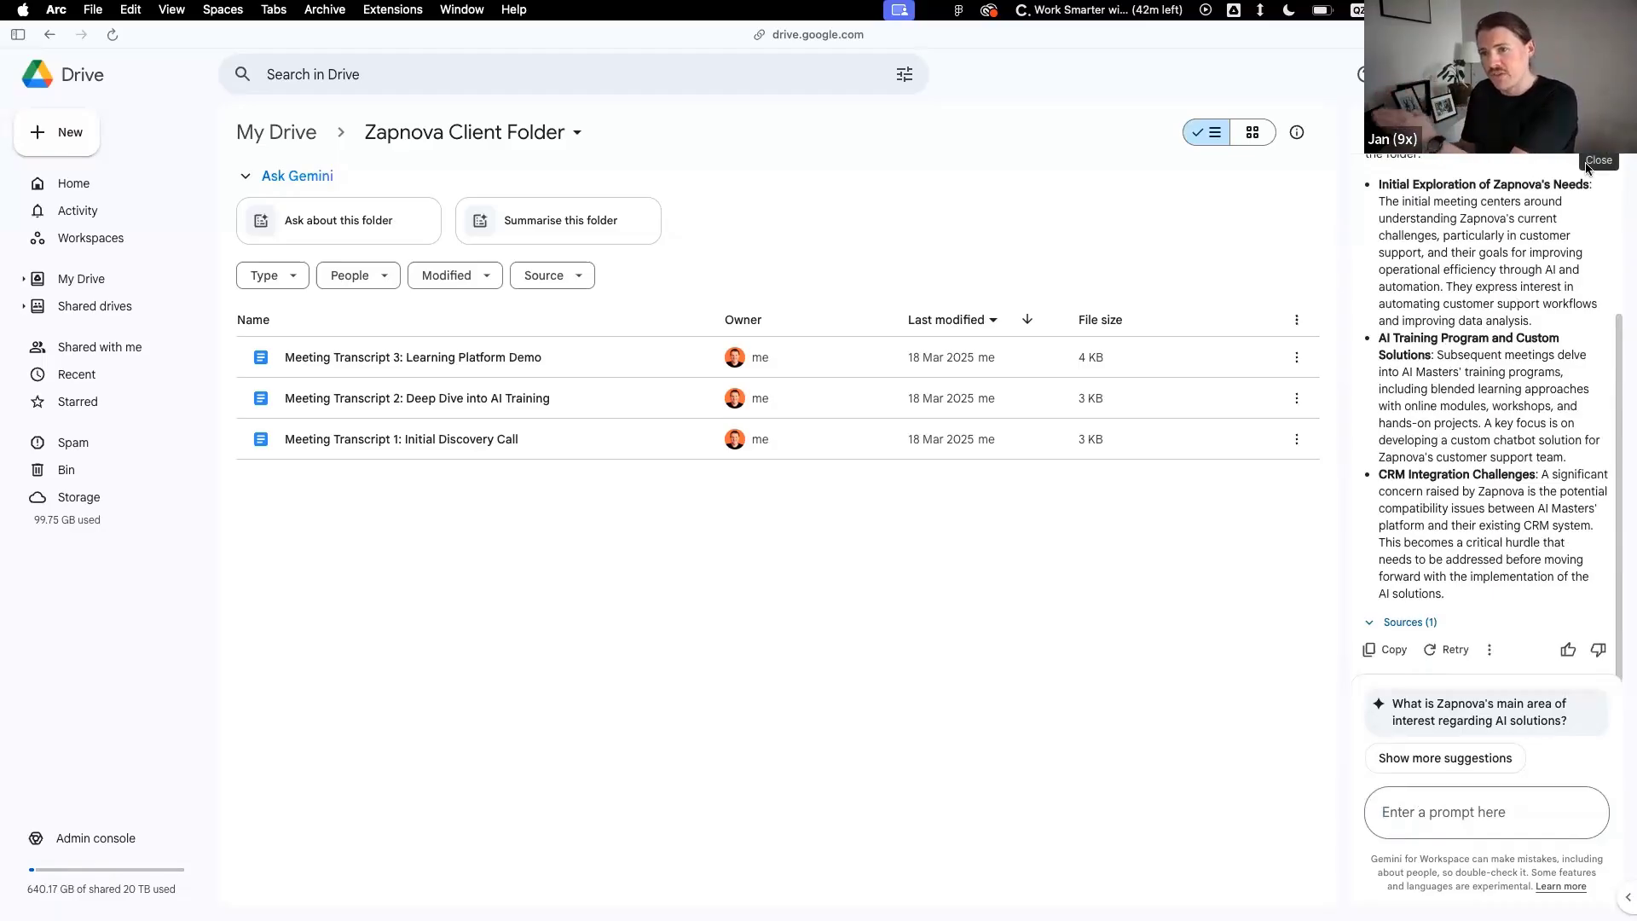
Restart the Gemini chat and ask "Can you give me a 2 line overview of the deal based on the meetings in this folder"
{"action": "left_click", "coordinate": [112, 34]}
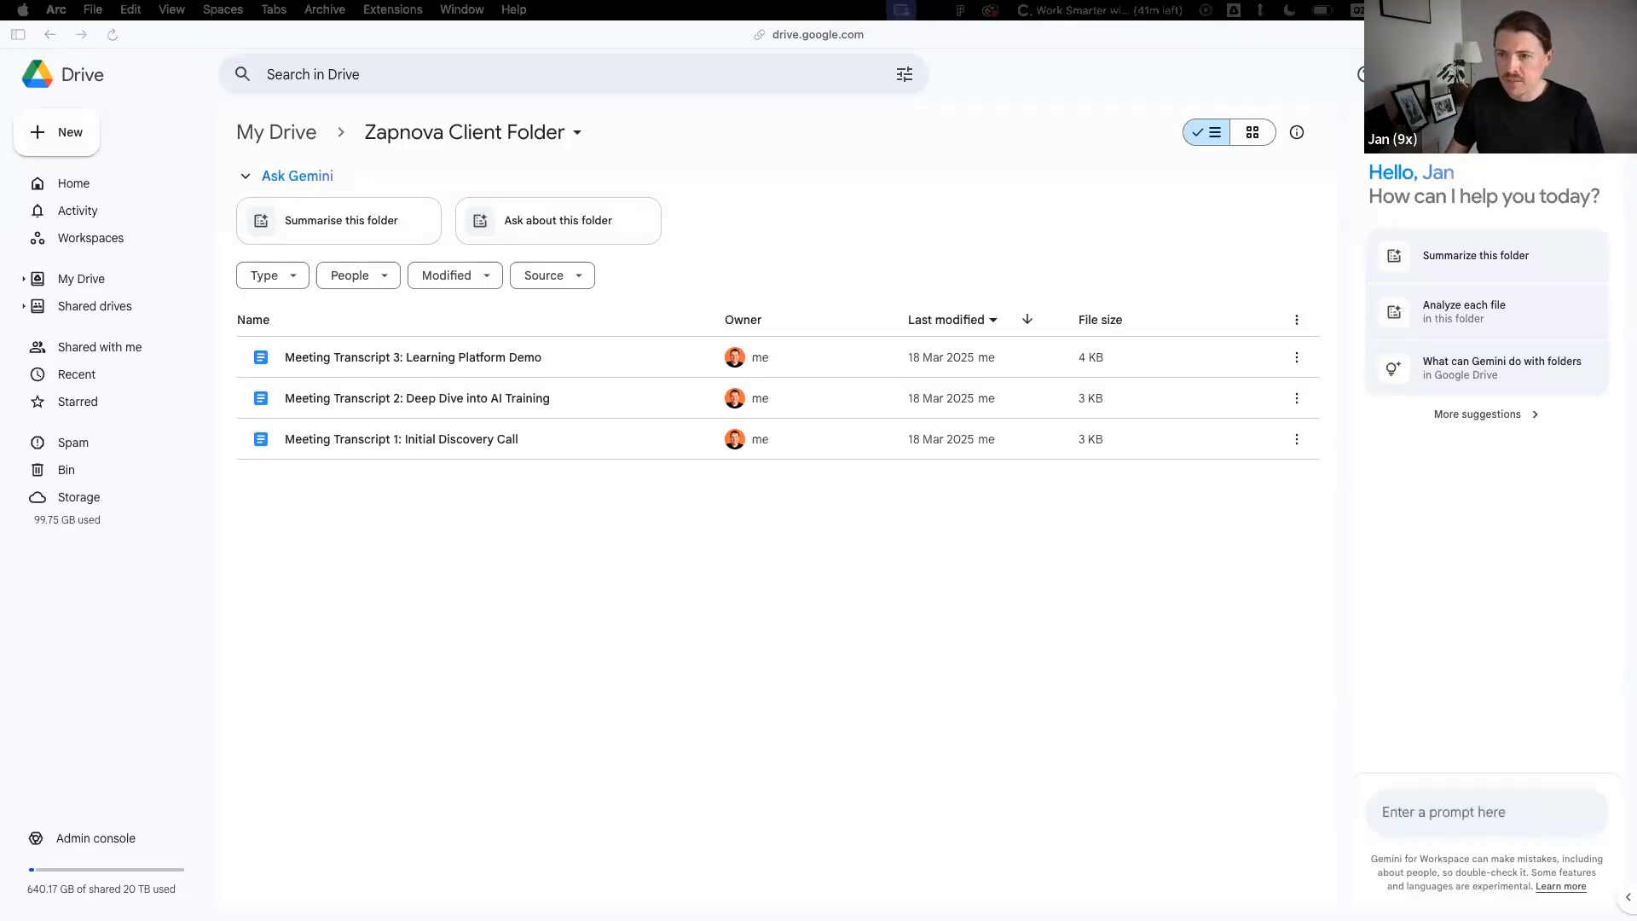
{"action": "left_click", "coordinate": [1430, 815]}
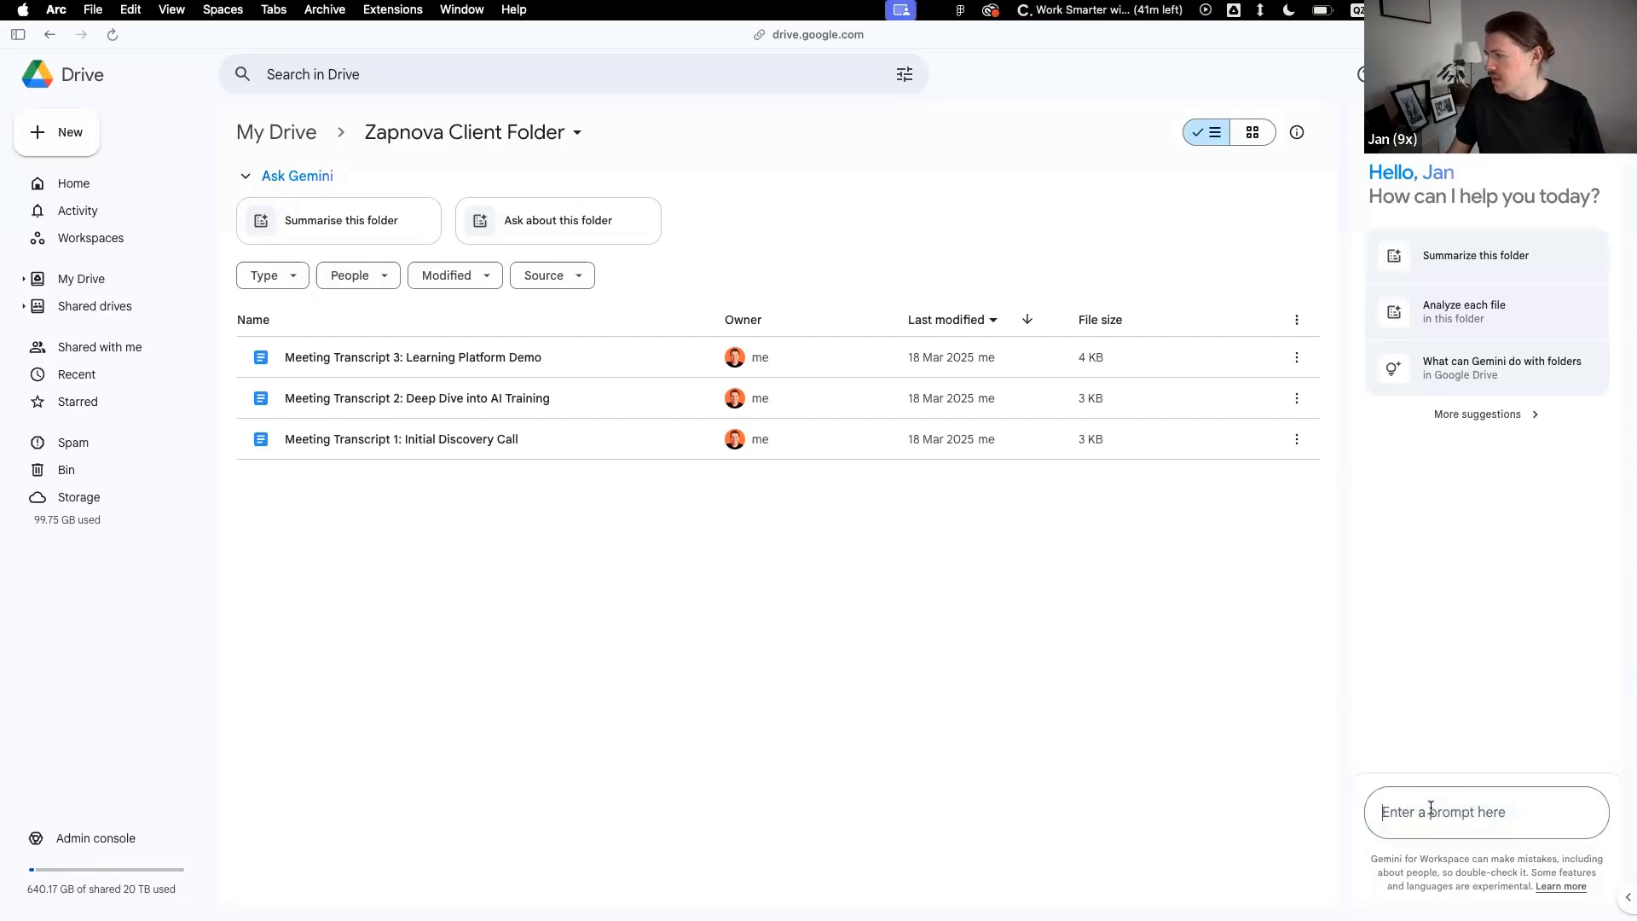
{"action": "type", "text": "Can you give me a 2 line overview of the deal based on the meetings in this folder"}
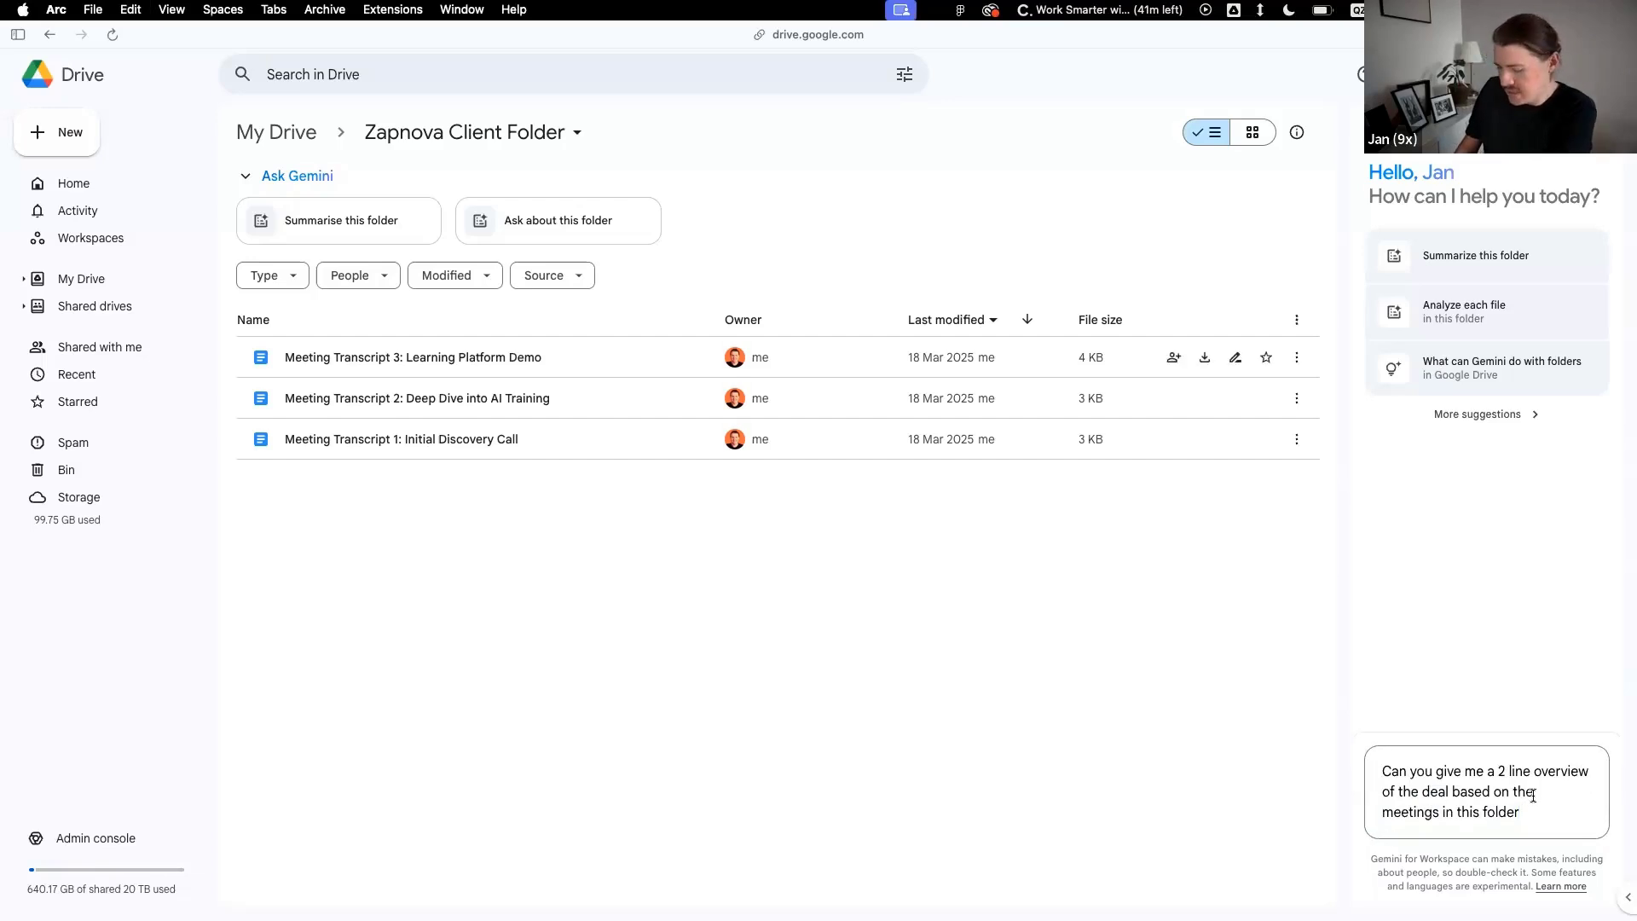
{"action": "key", "text": "Return"}
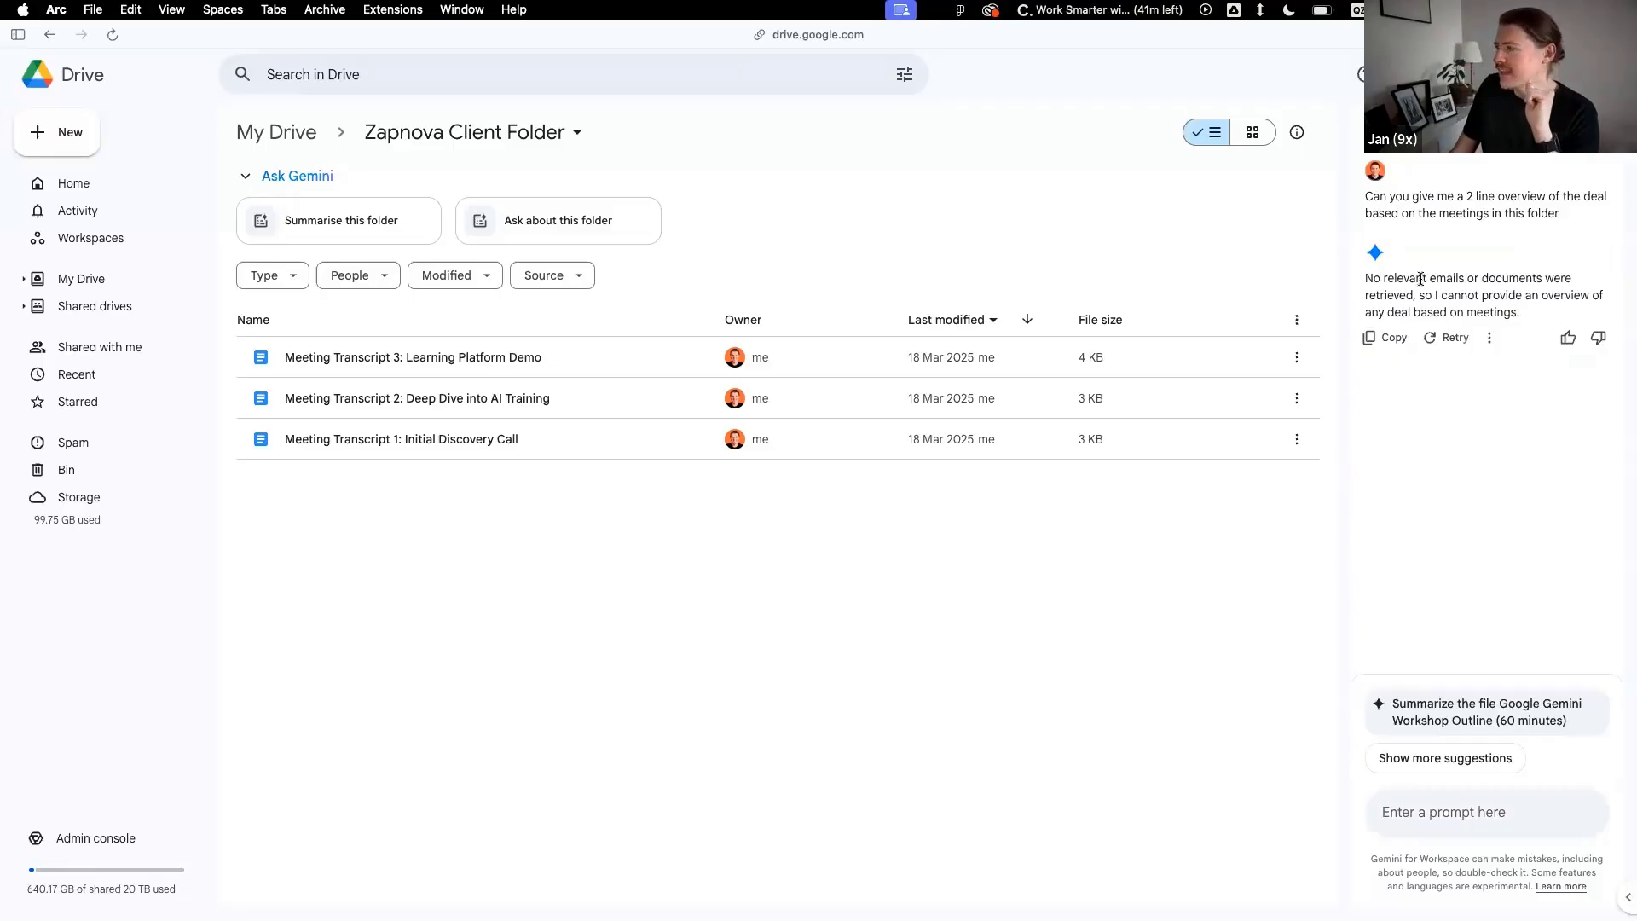
{"action": "left_click_drag", "start_coordinate": [1410, 278], "coordinate": [1571, 314]}
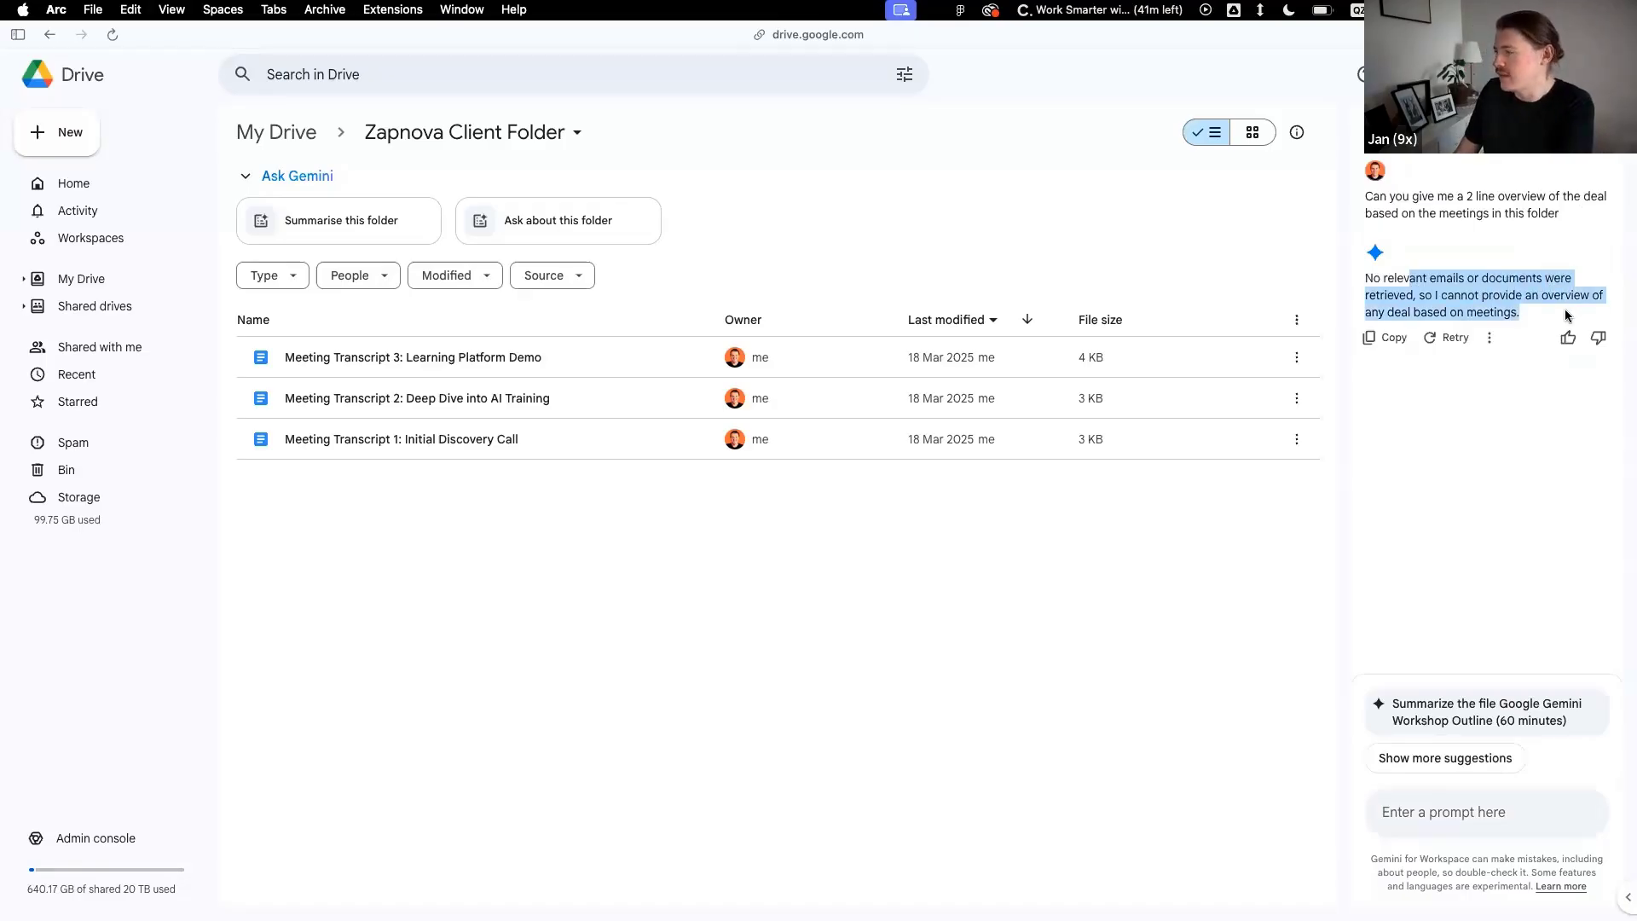
{"action": "left_click", "coordinate": [1488, 558]}
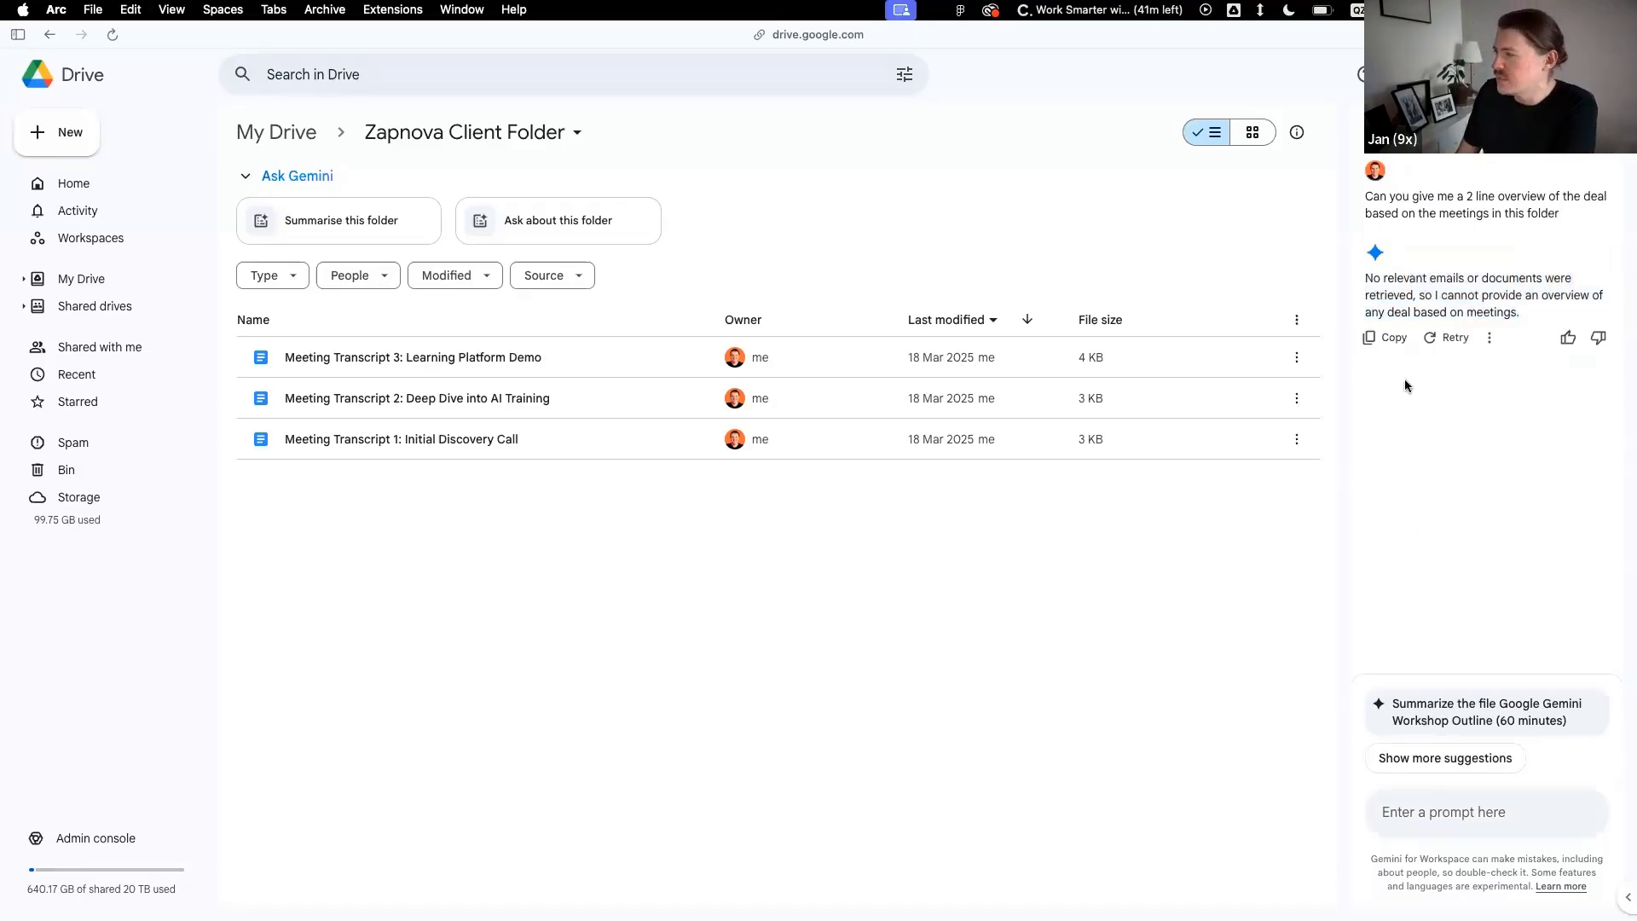
Retry Gemini's answer about the deal and copy the original two-line overview prompt from the chat
{"action": "left_click", "coordinate": [1432, 342]}
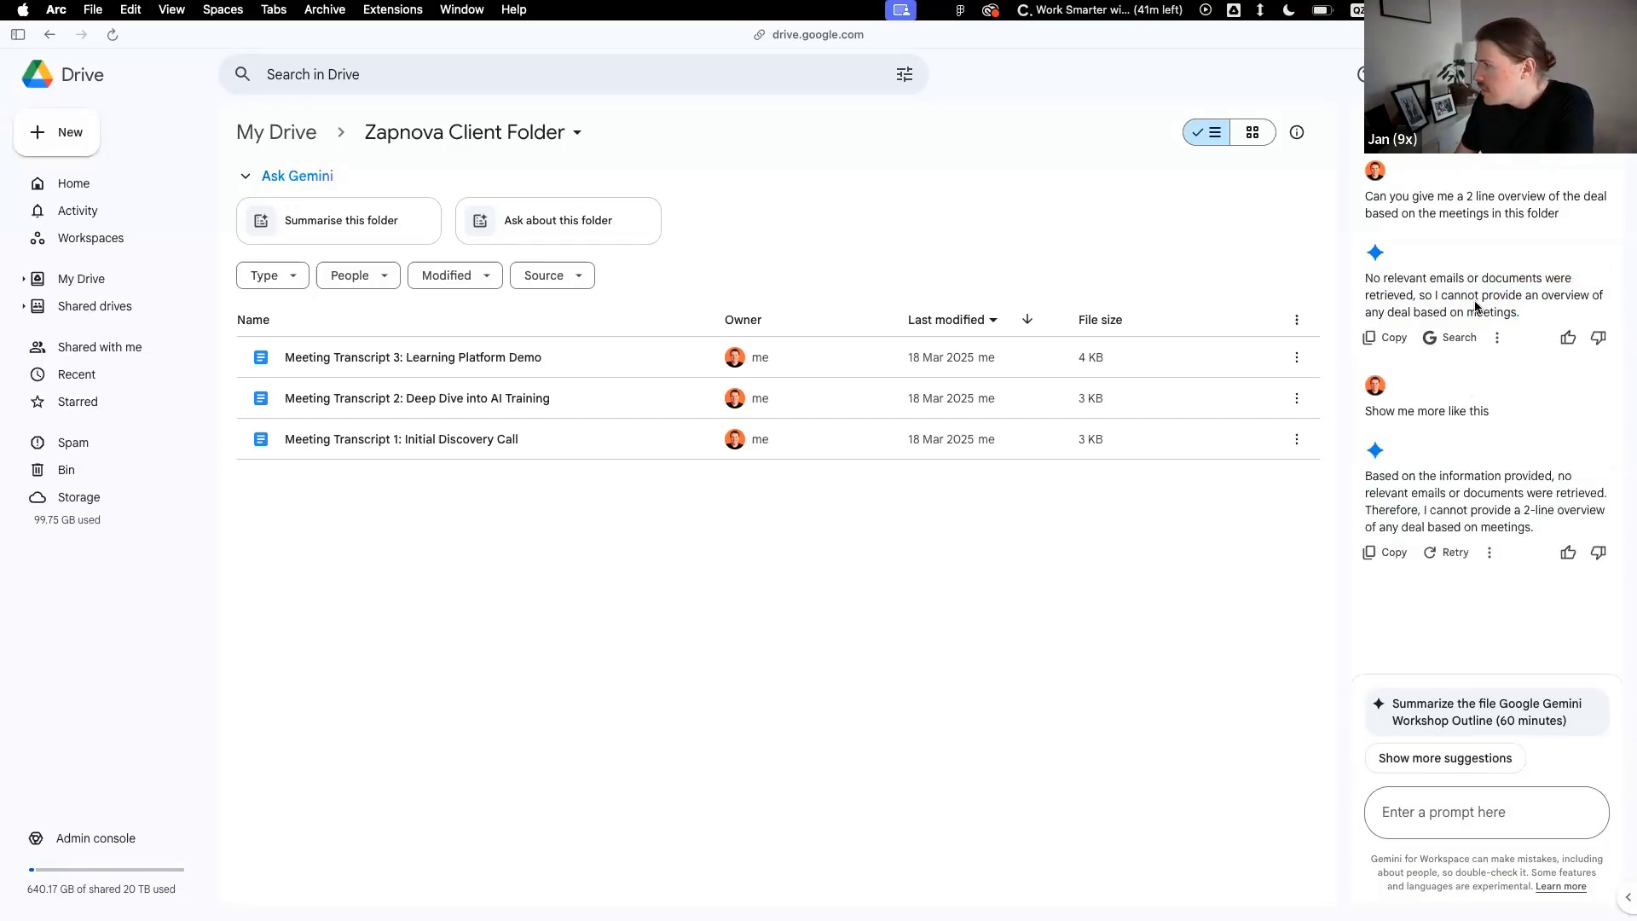
{"action": "double_click", "coordinate": [1482, 198]}
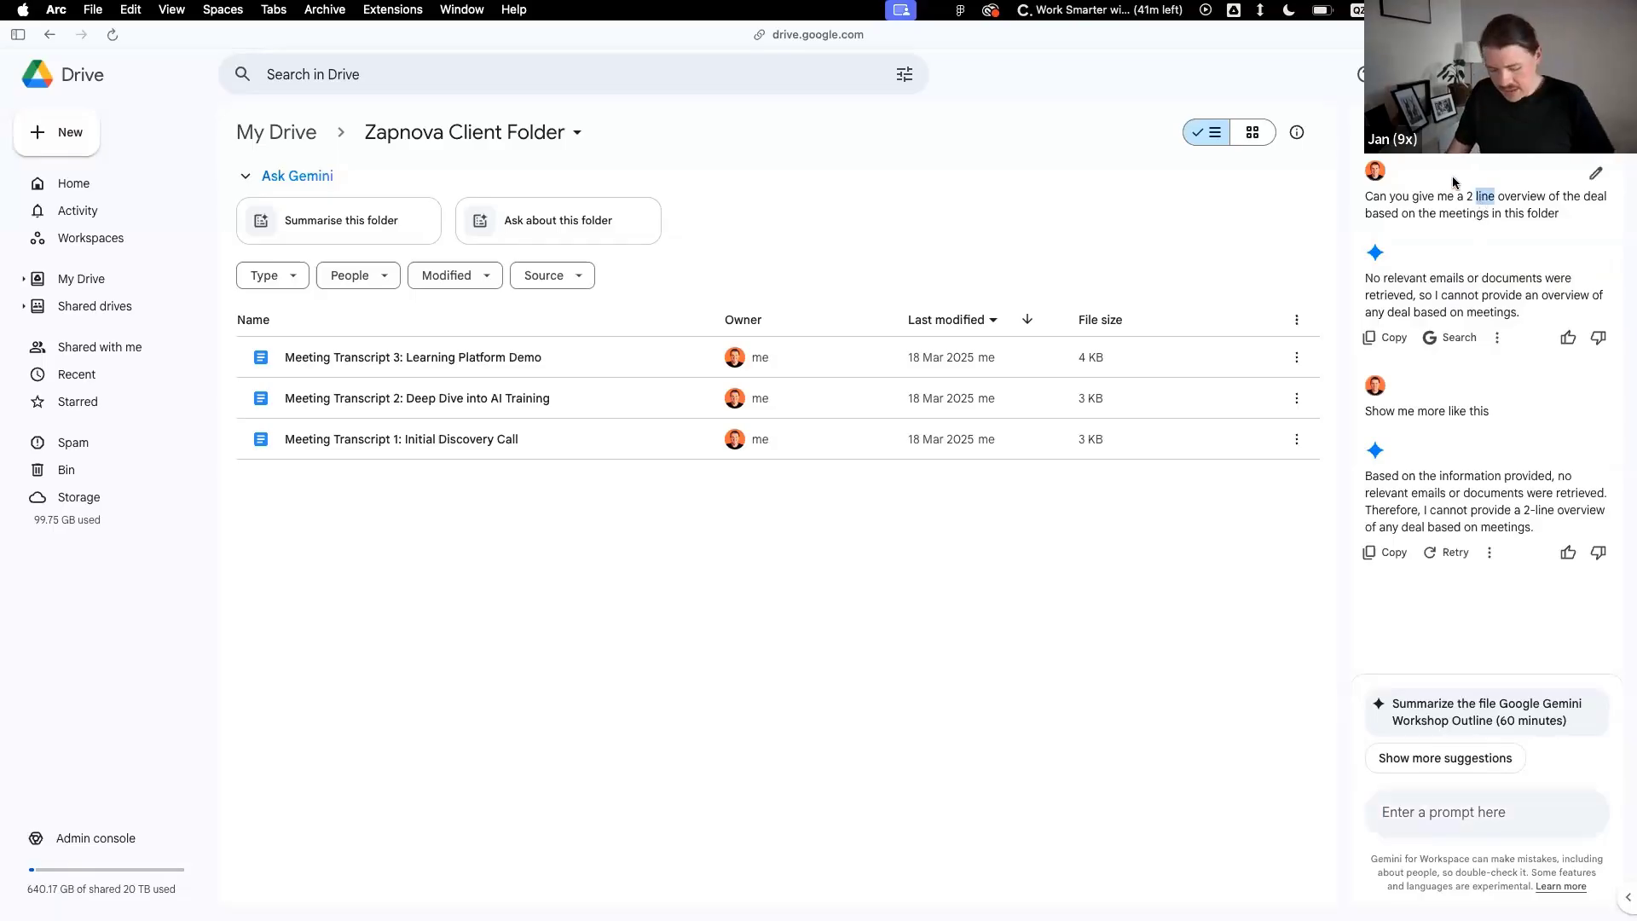
{"action": "triple_click", "coordinate": [1563, 215]}
{"action": "key", "text": "super+c"}
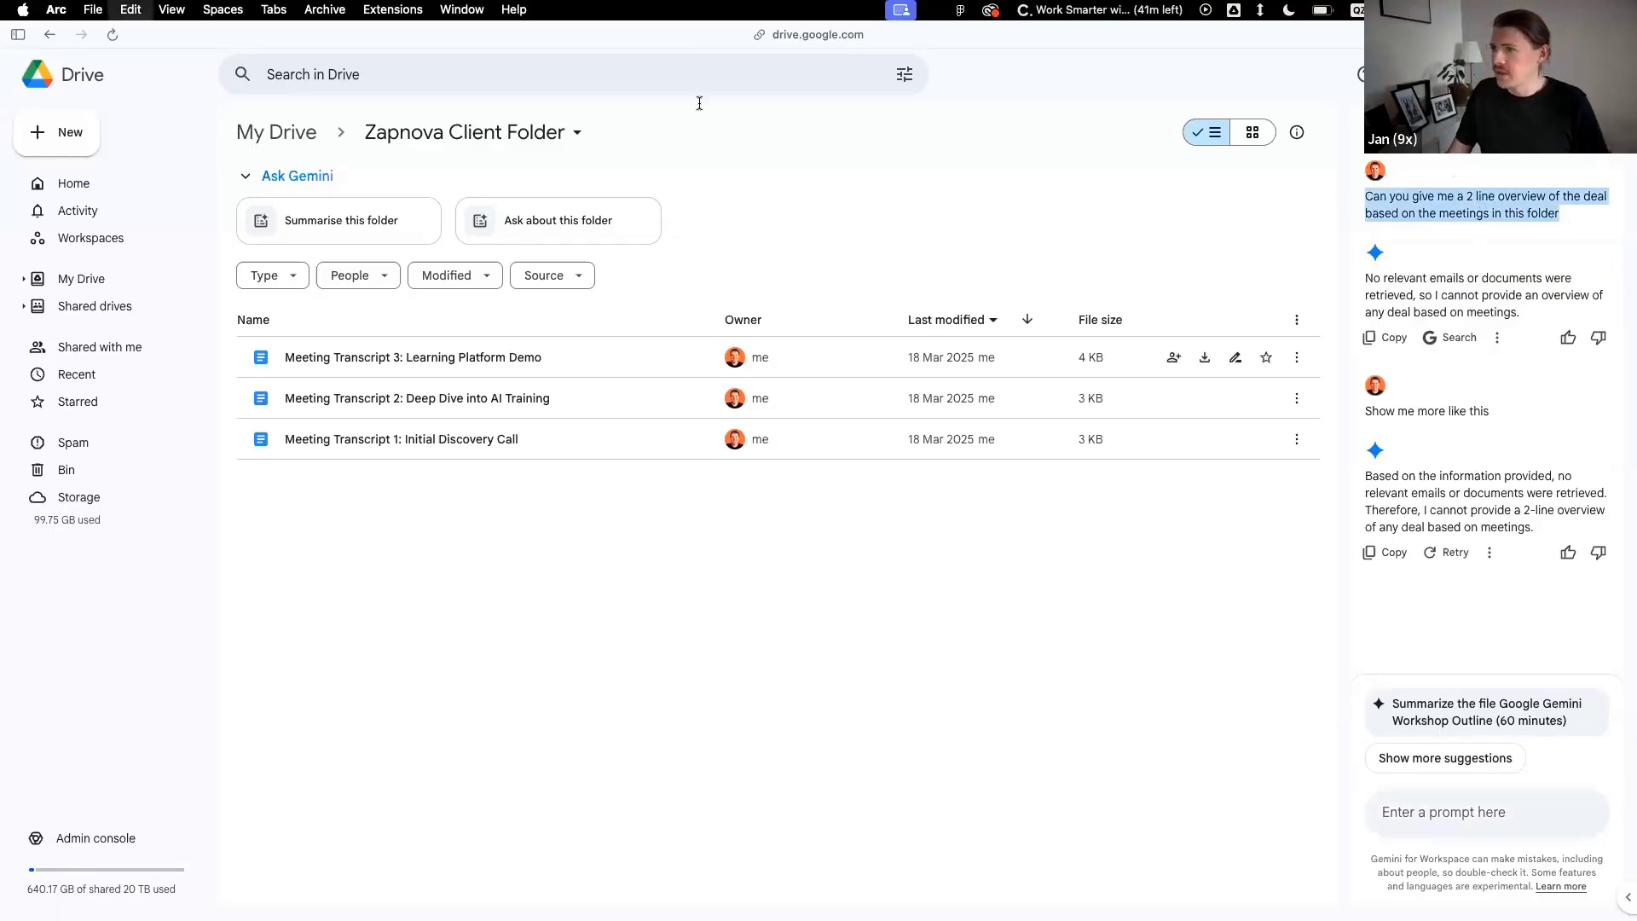
Reload the Zapnova Client Folder page and ask Gemini to summarize this folder
{"action": "left_click", "coordinate": [110, 36]}
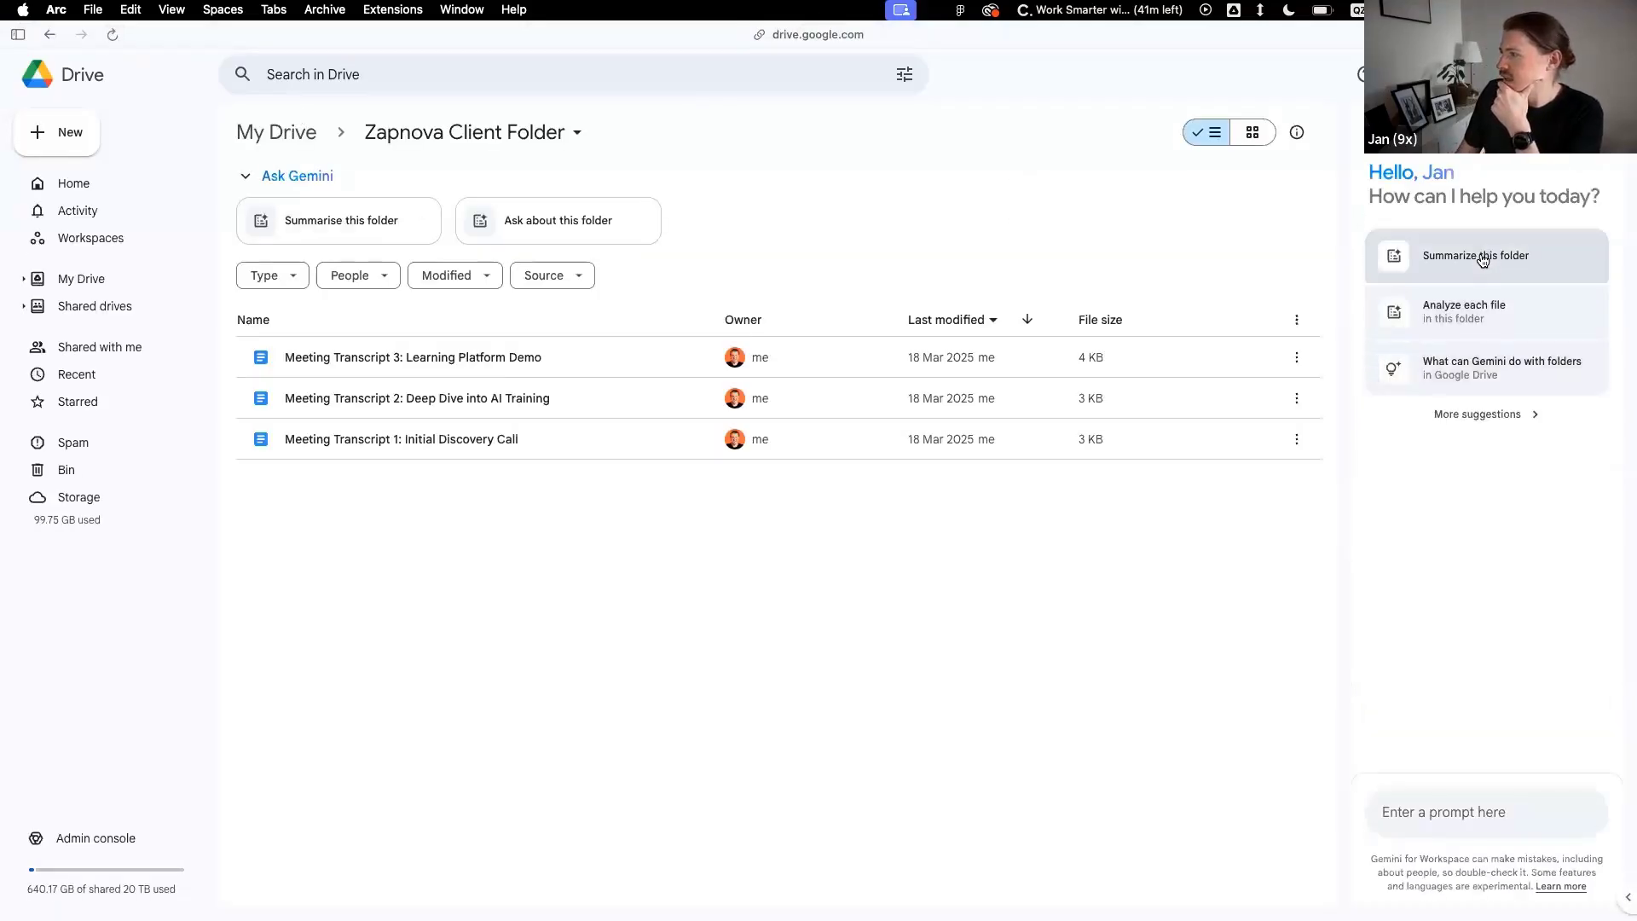
{"action": "left_click", "coordinate": [1459, 262]}
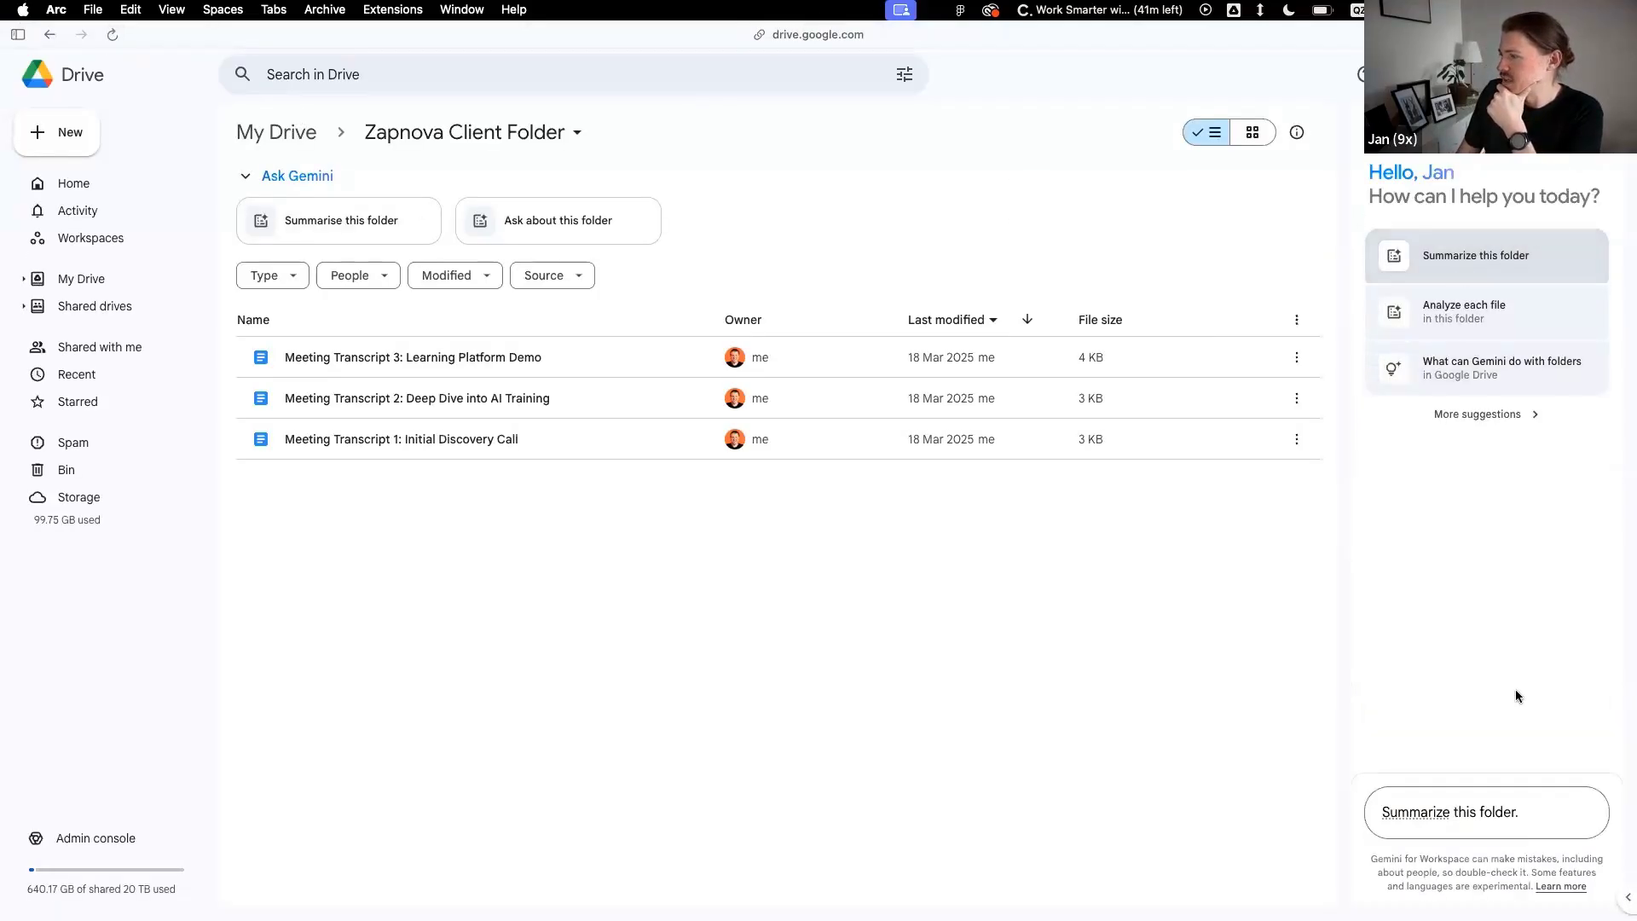
{"action": "key", "text": "Return"}
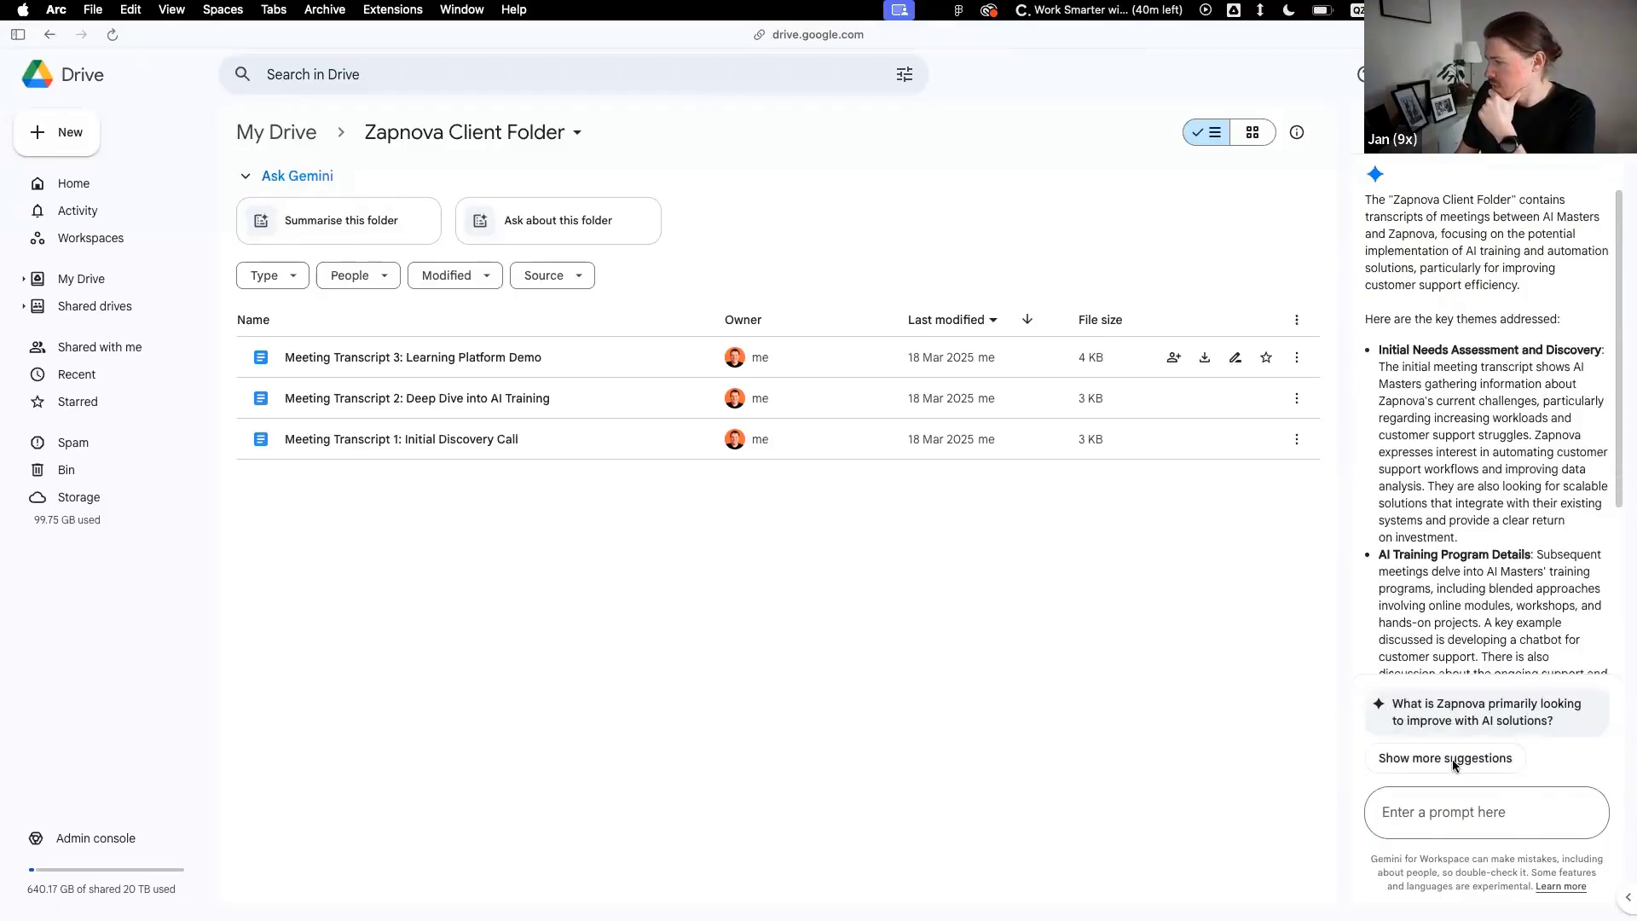
{"action": "key", "text": "ctrl+v"}
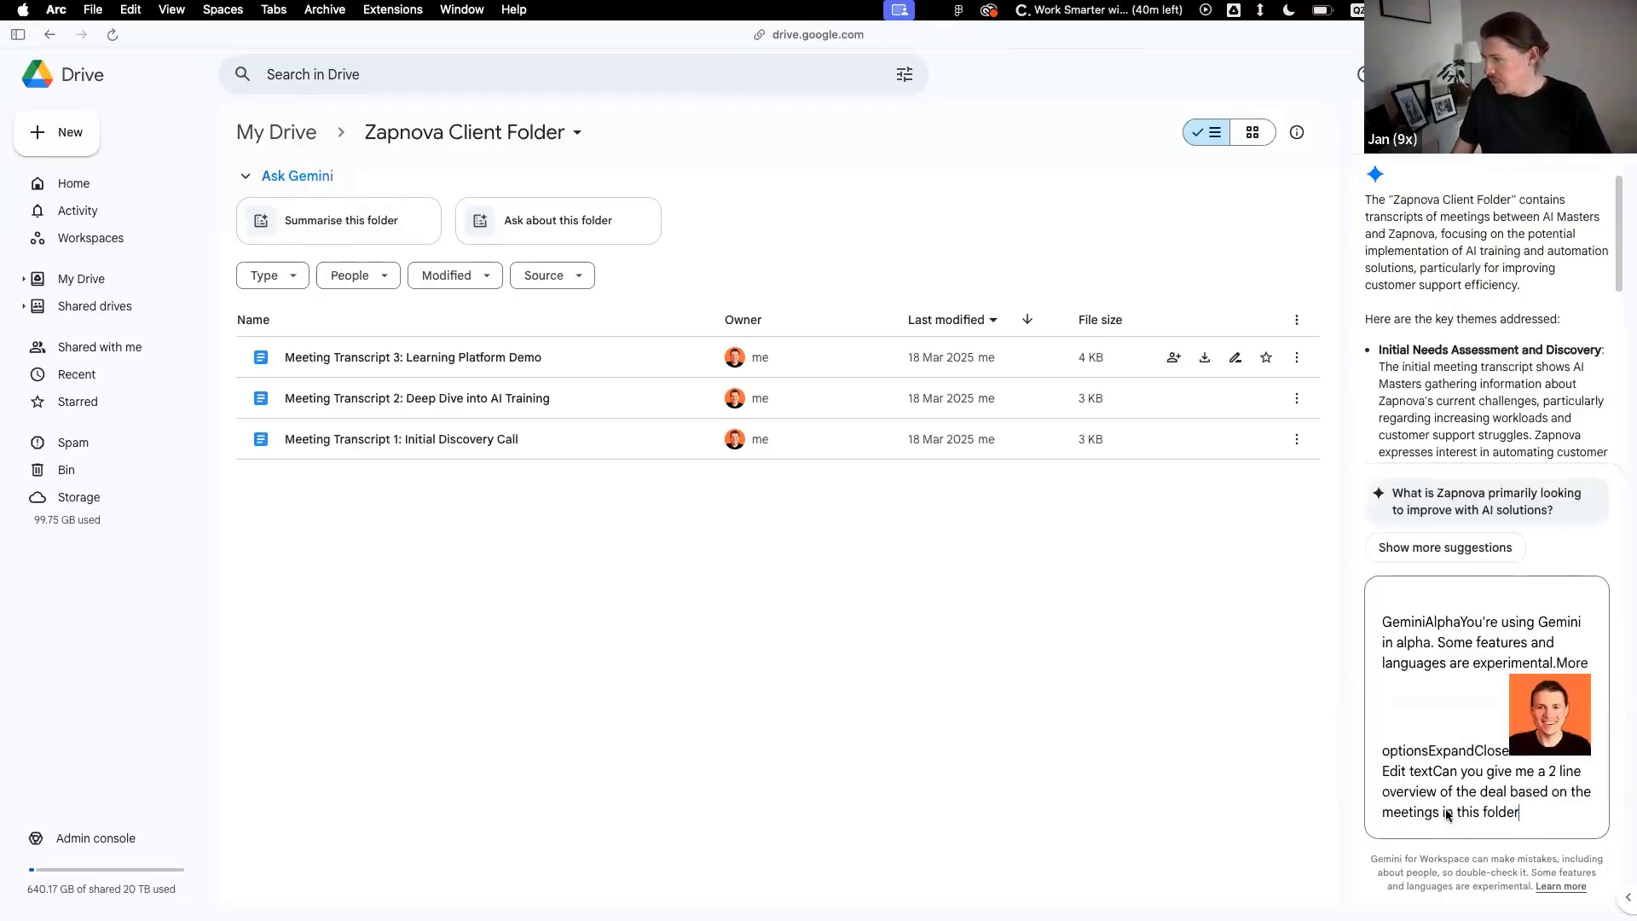
{"action": "key", "text": "super+a"}
{"action": "key", "text": "BackSpace"}
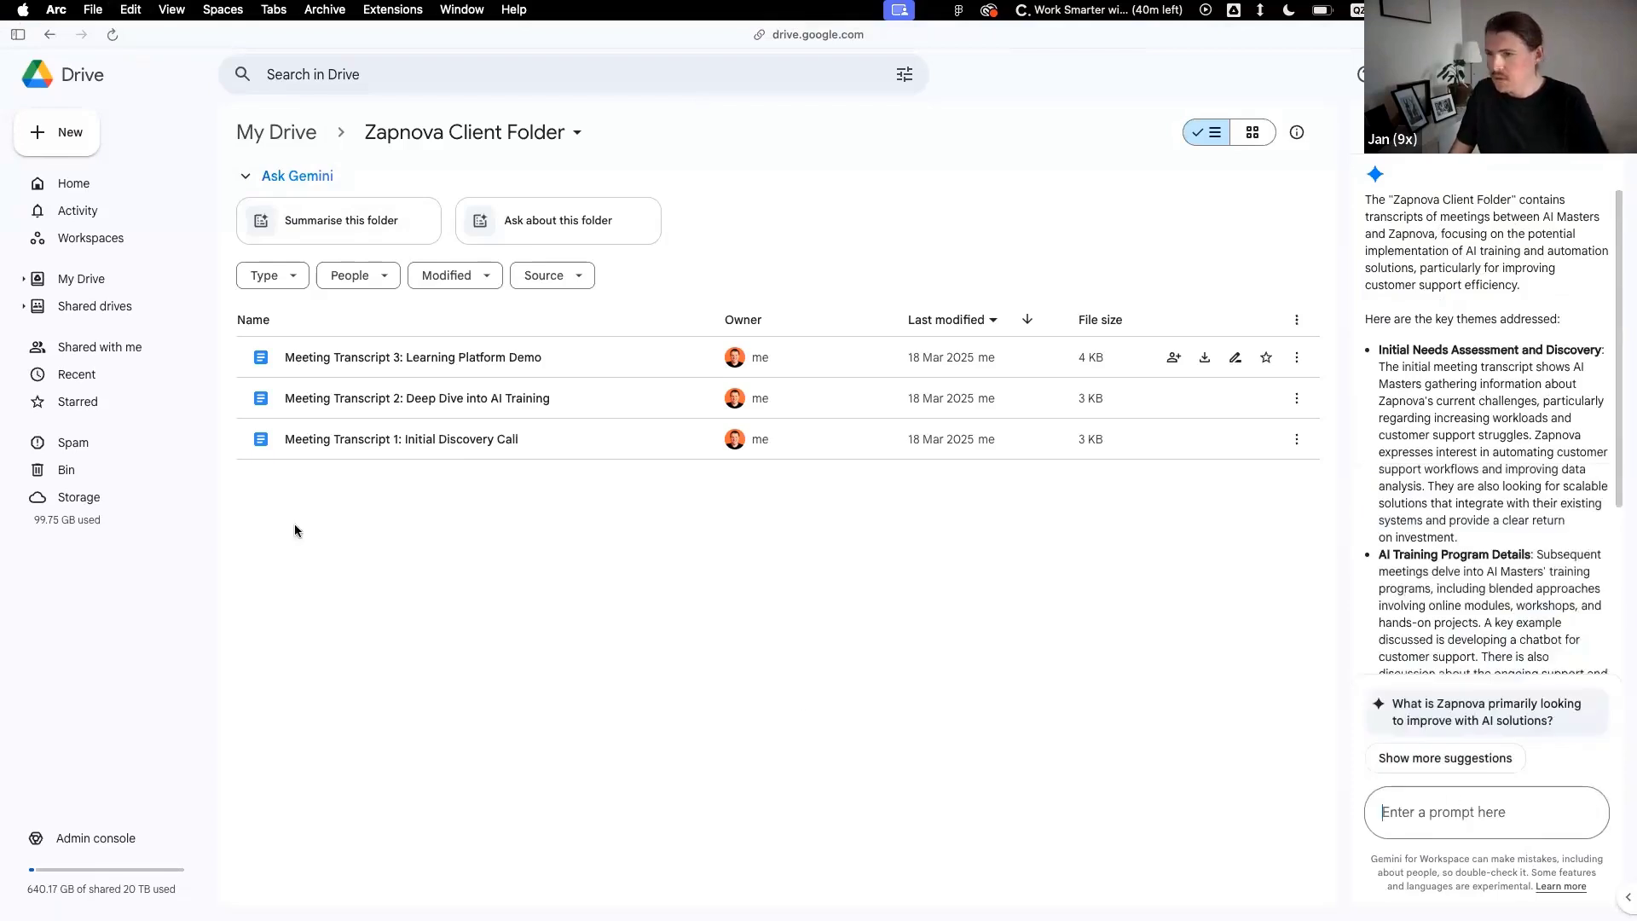
Ask Gemini "Can you give me a 2 line overview of the deal based on the meetings in this folder" and read the answer
{"action": "key", "text": "super+Tab"}
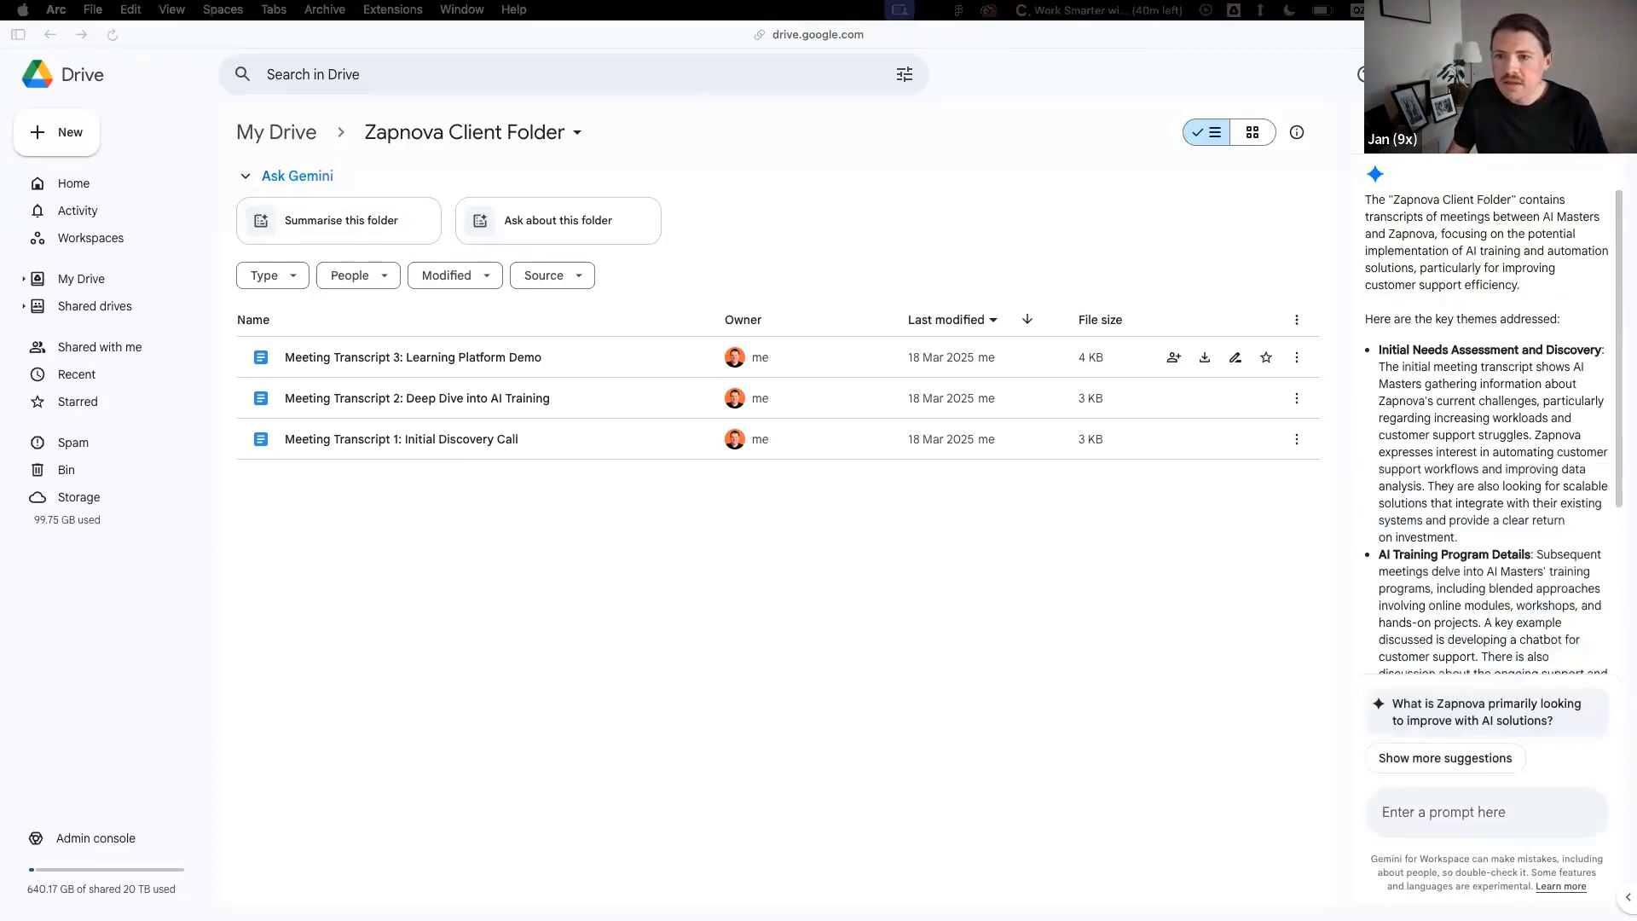
{"action": "left_click", "coordinate": [1451, 811]}
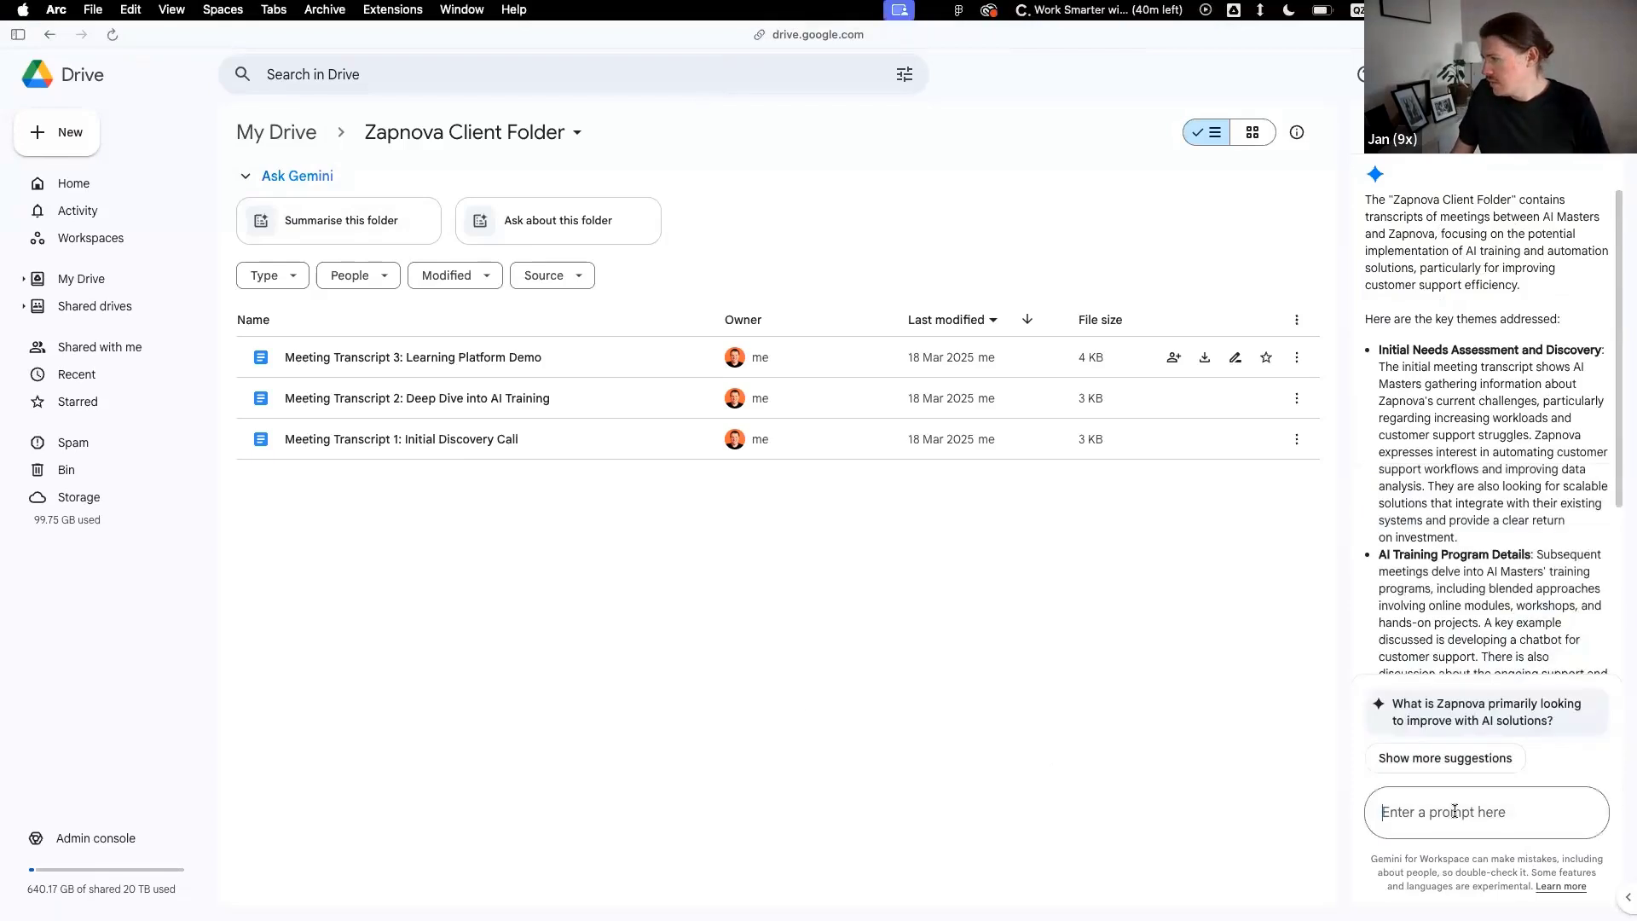
{"action": "key", "text": "super+v"}
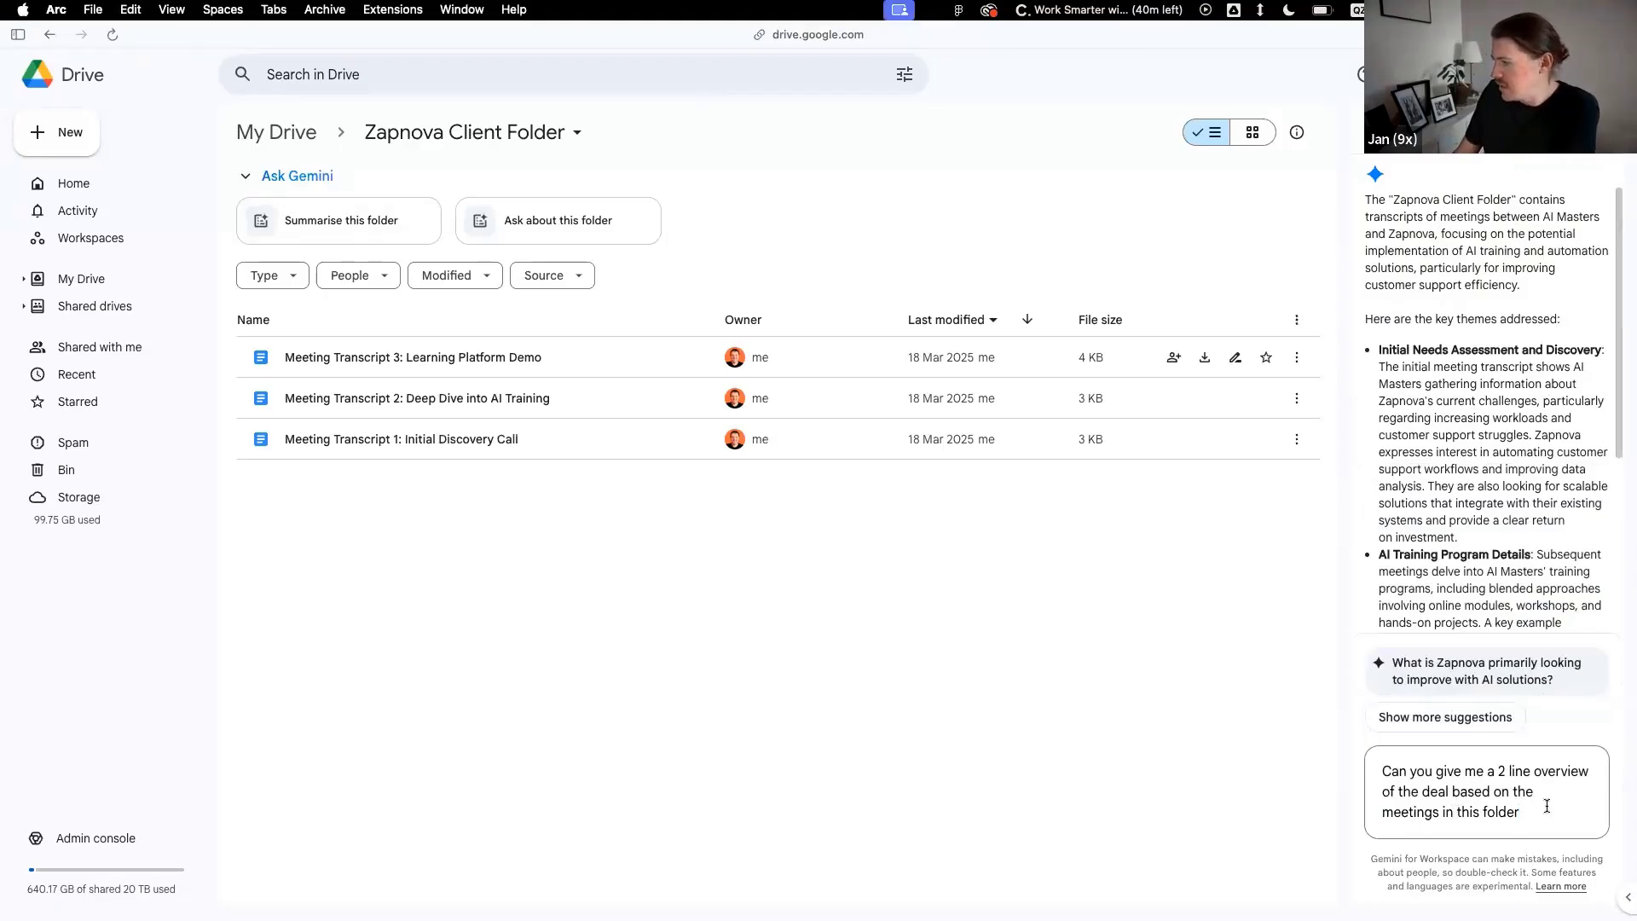
{"action": "key", "text": "Return"}
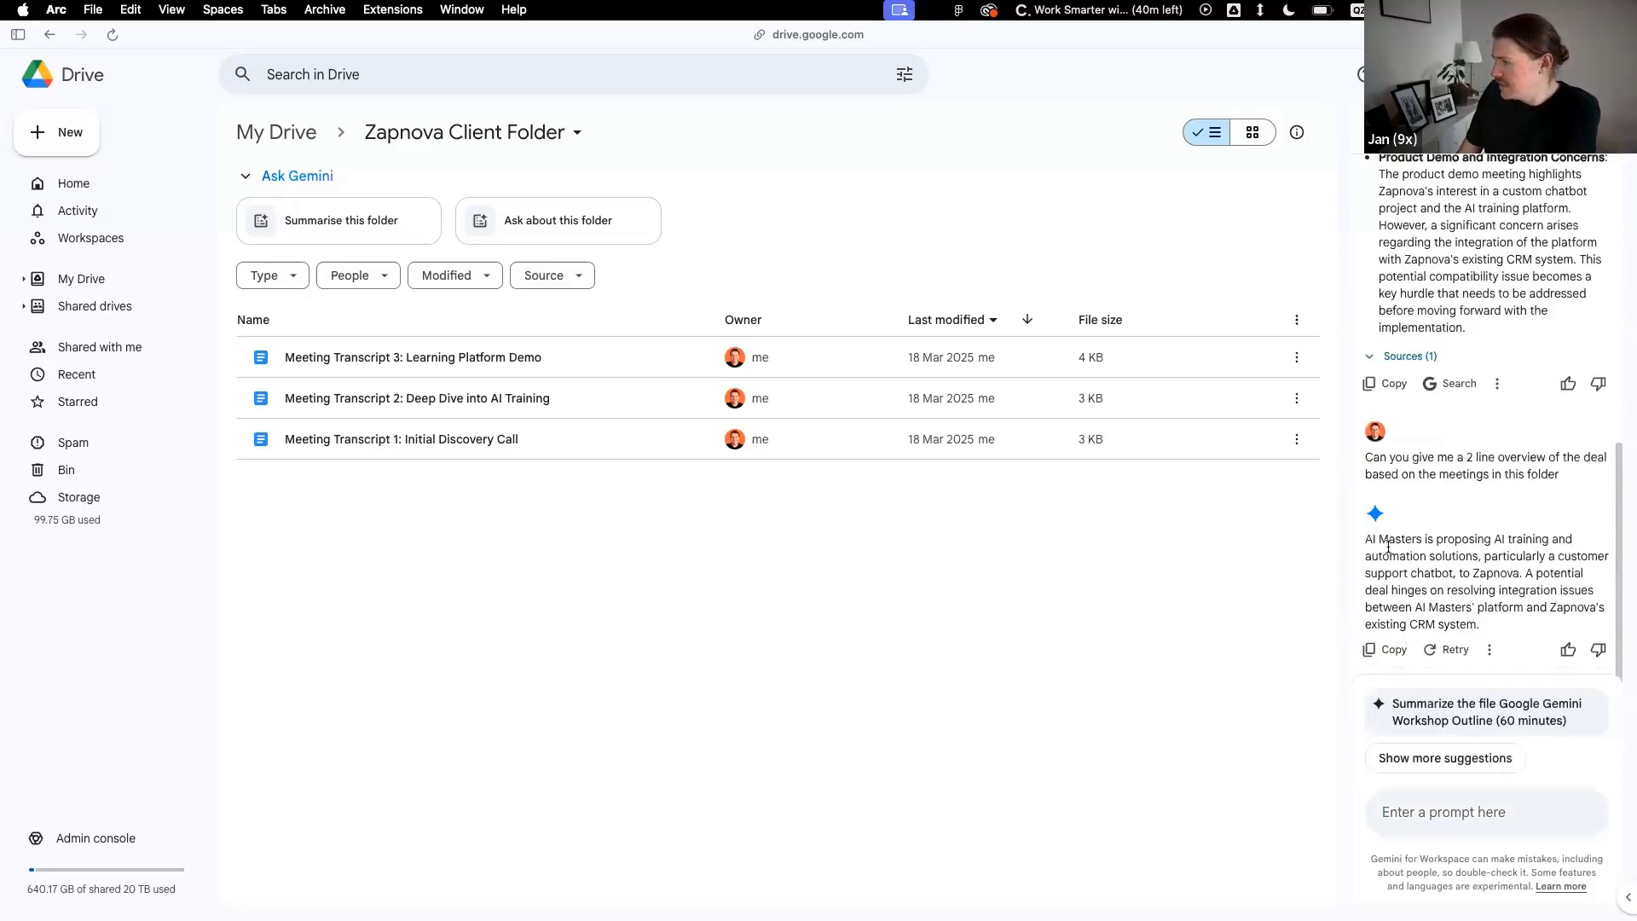
{"action": "left_click_drag", "start_coordinate": [1369, 539], "coordinate": [1482, 536]}
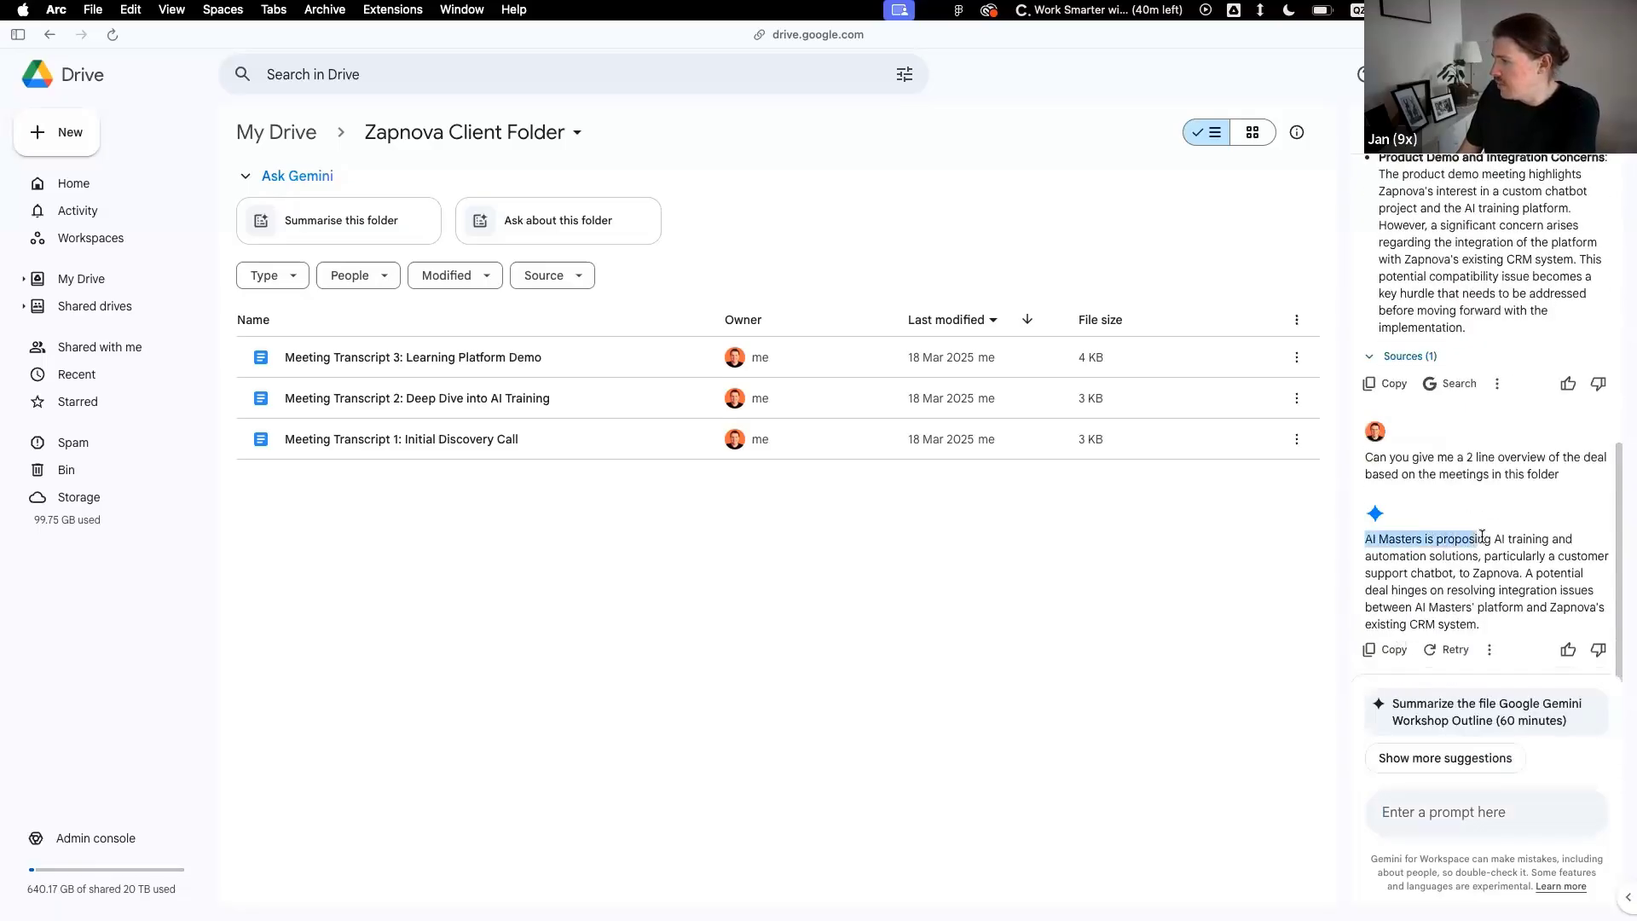
{"action": "triple_click", "coordinate": [1491, 539]}
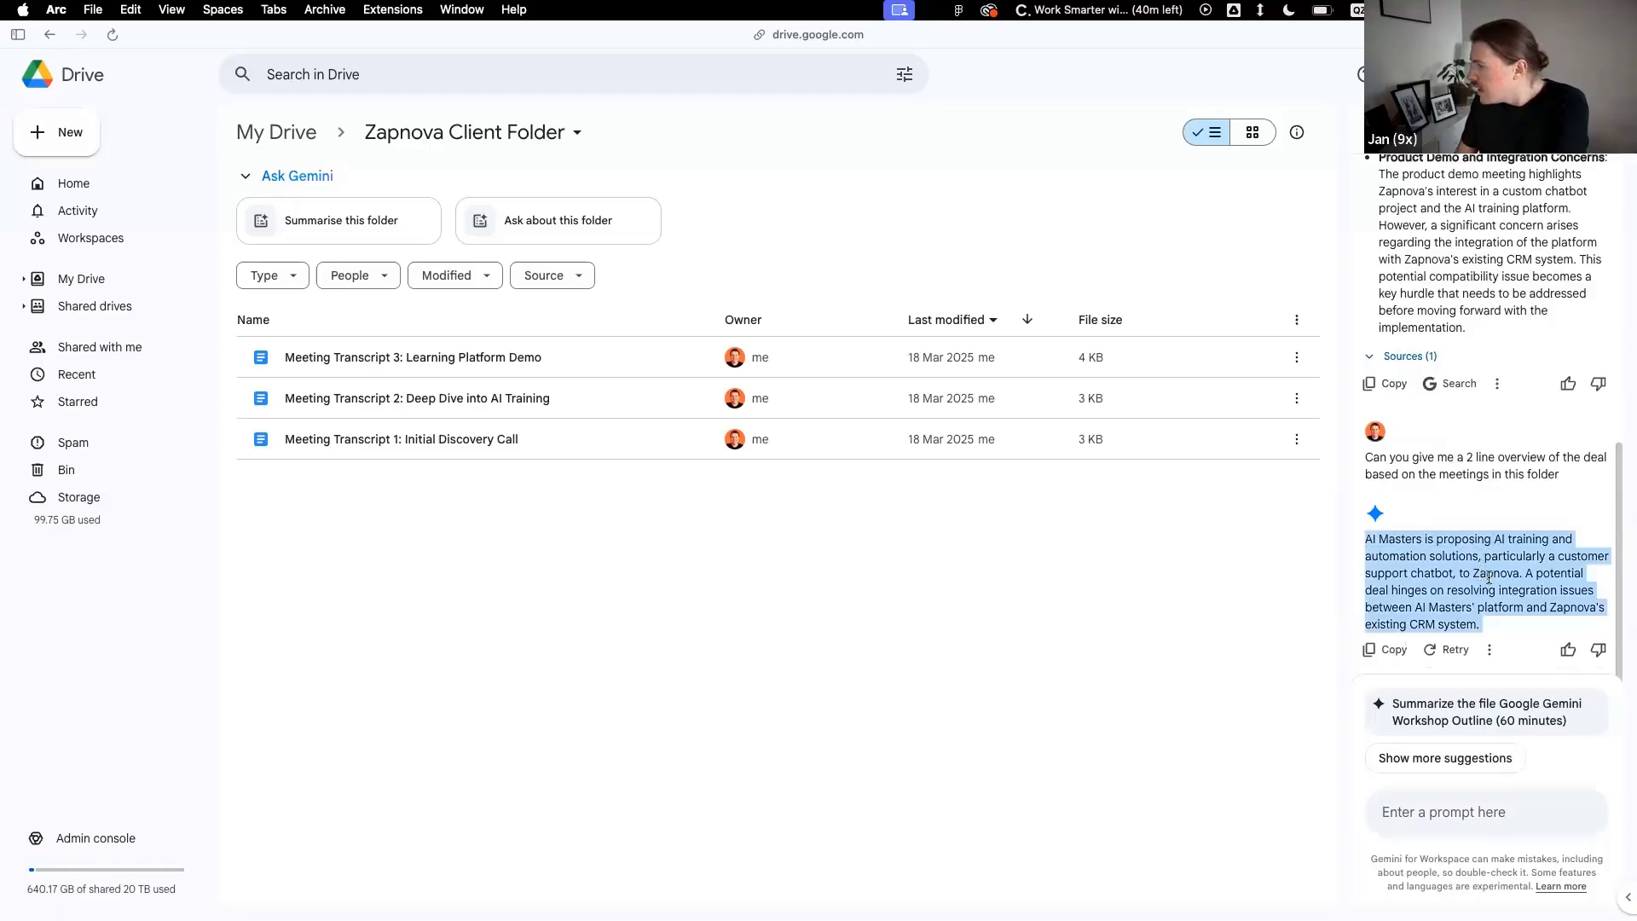
{"action": "left_click_drag", "start_coordinate": [1408, 591], "coordinate": [1452, 607]}
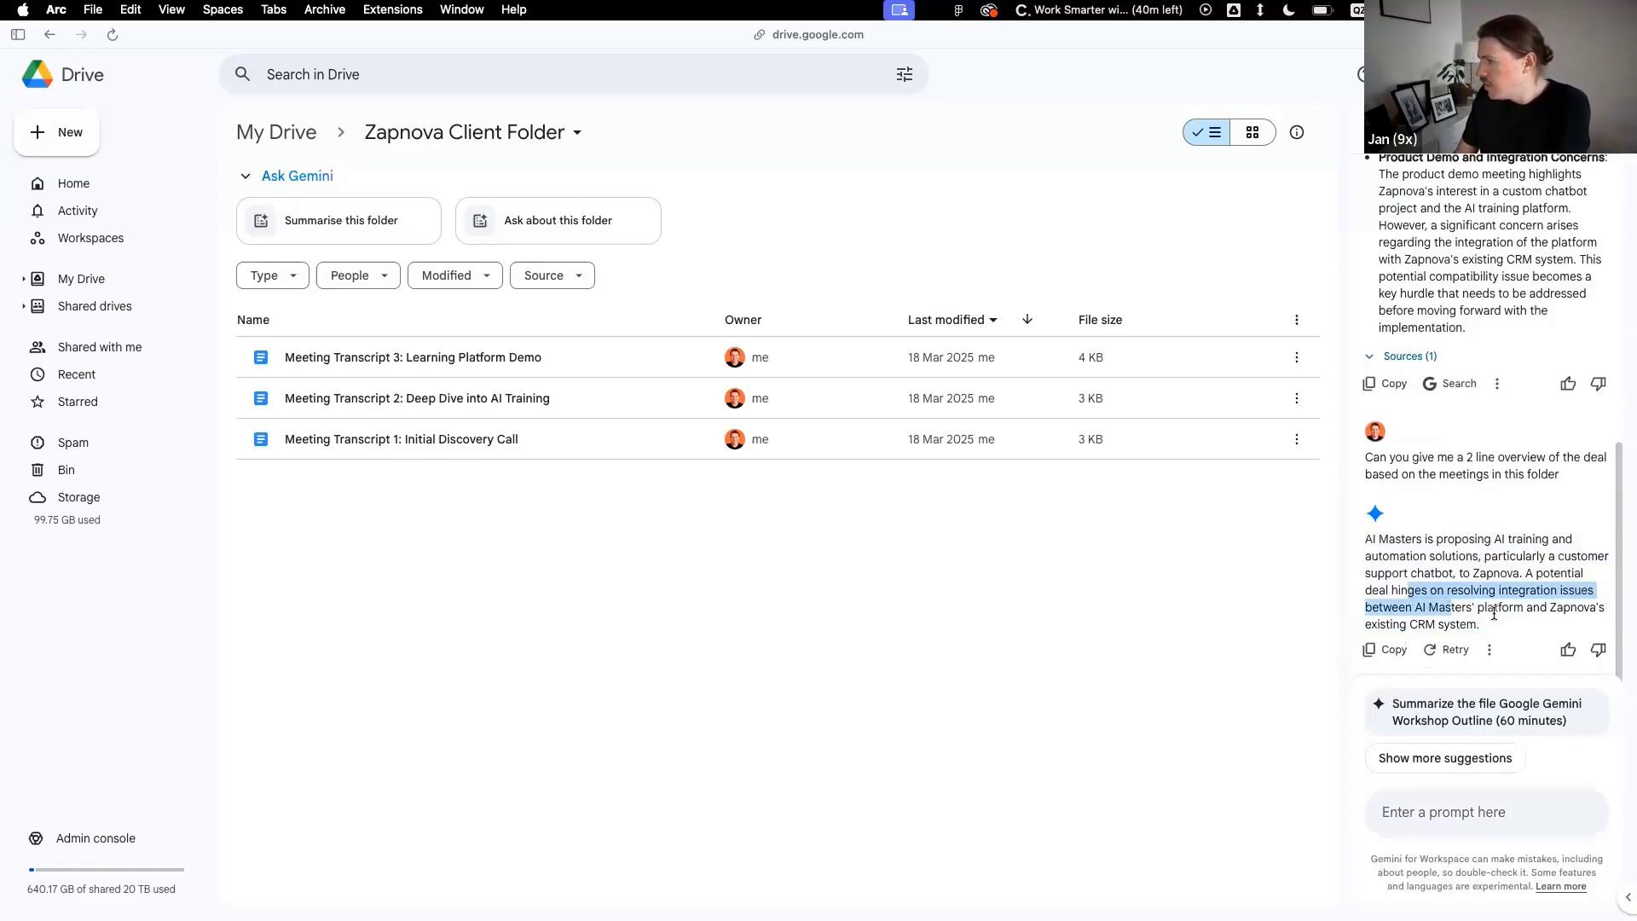
{"action": "left_click", "coordinate": [1446, 531]}
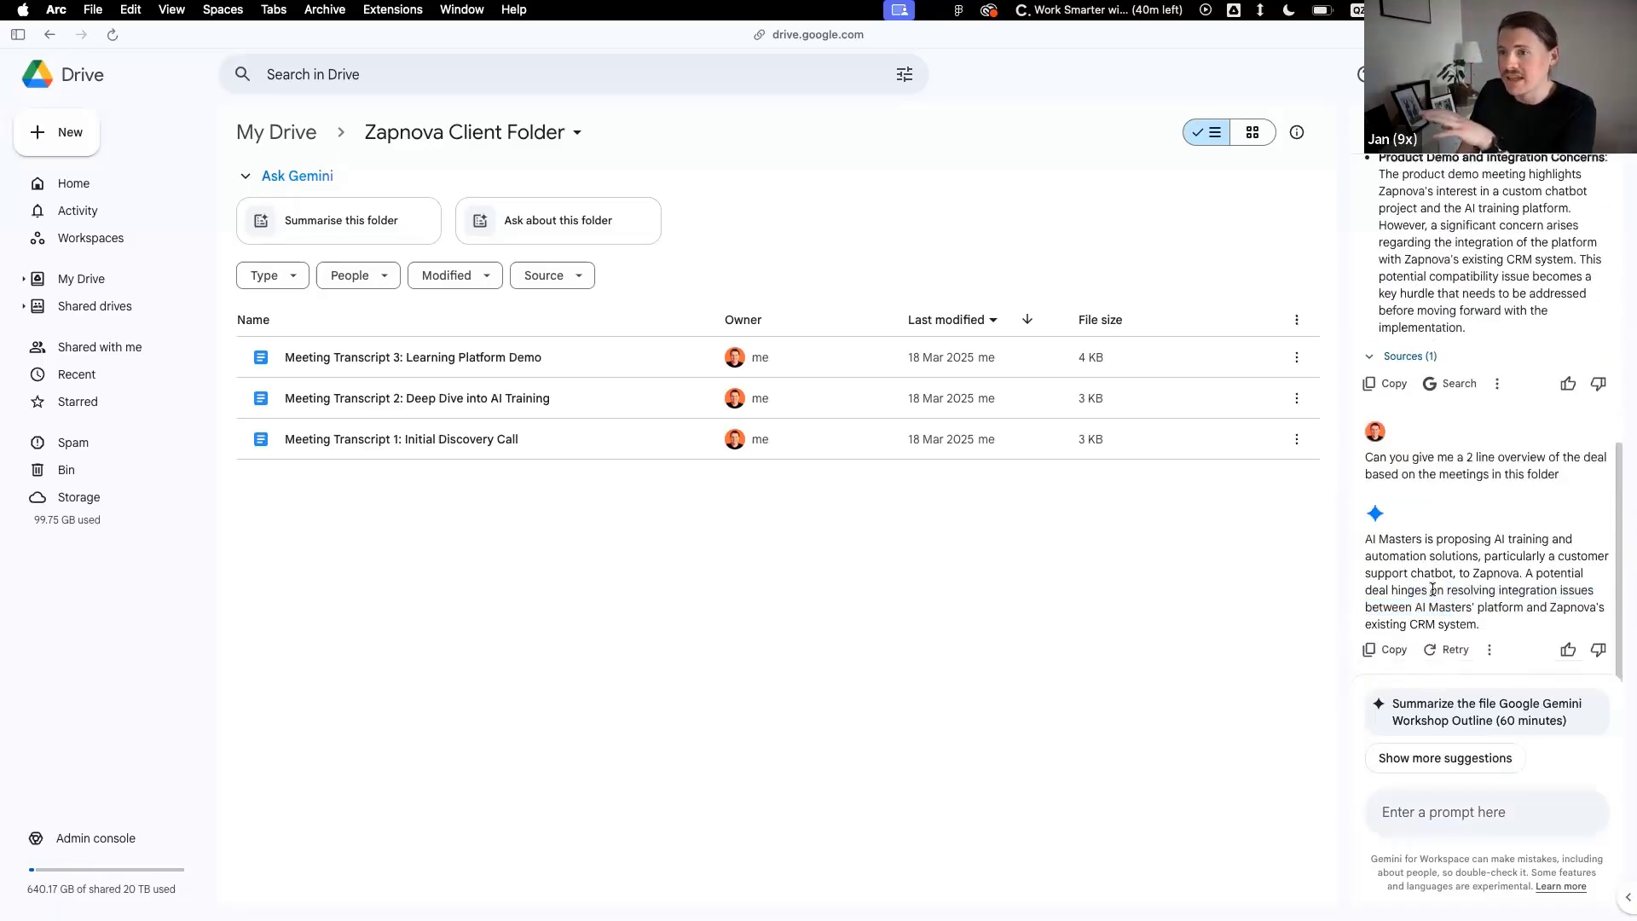
Expand the sources of the folder summary and review the chat from the summary down to the deal overview
{"action": "left_click", "coordinate": [1381, 356]}
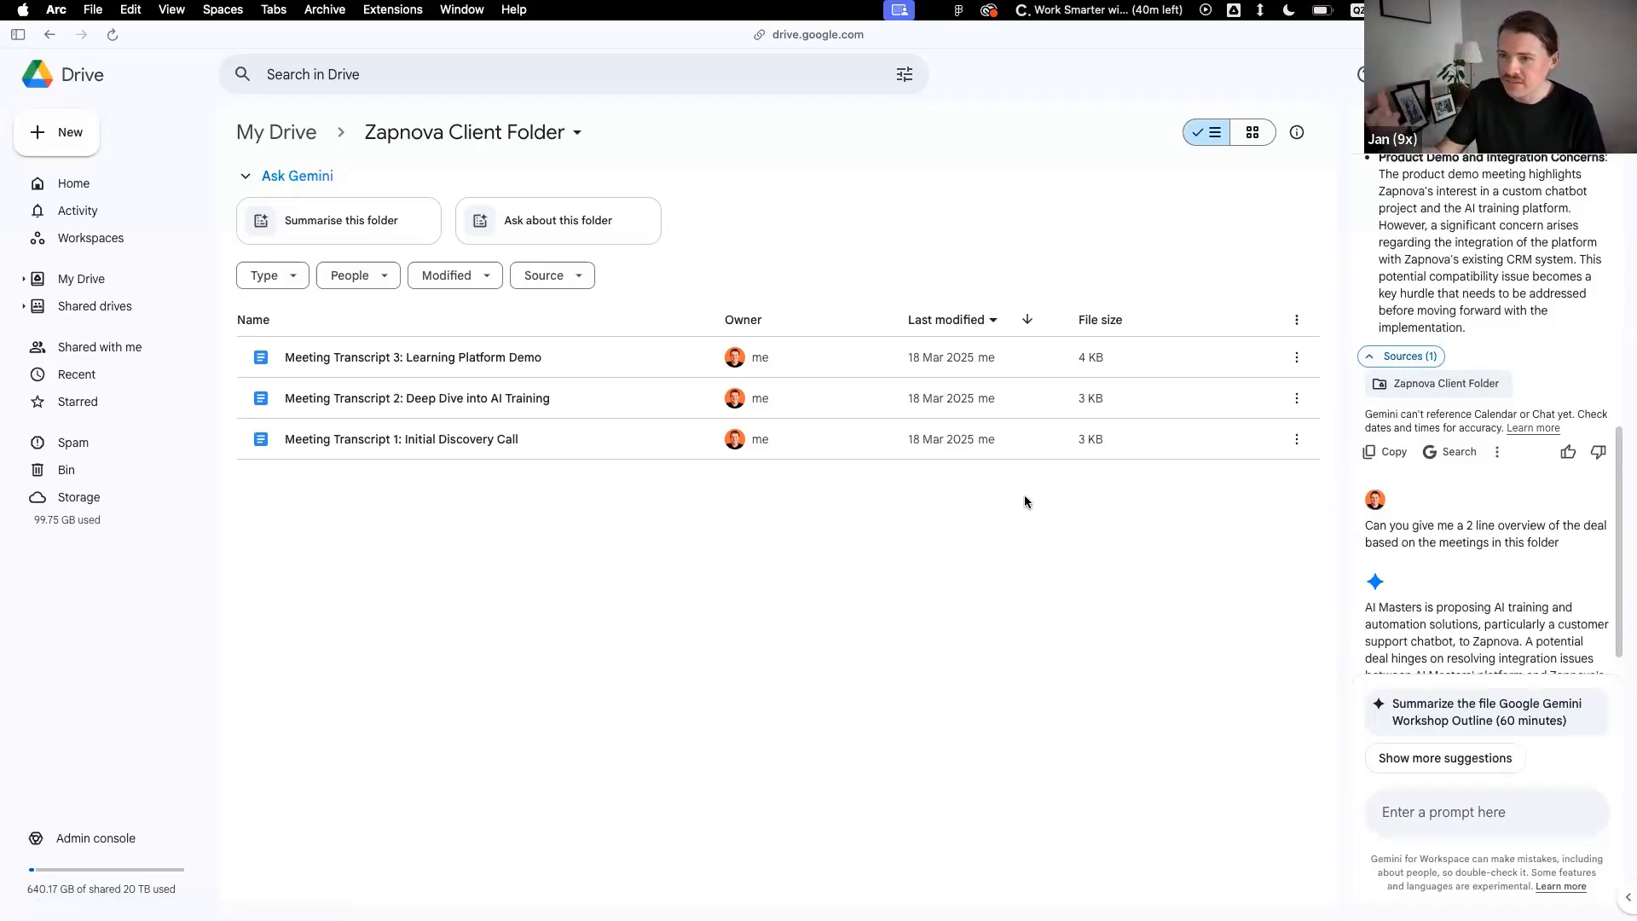
{"action": "left_click", "coordinate": [1378, 362]}
{"action": "left_click", "coordinate": [1379, 358]}
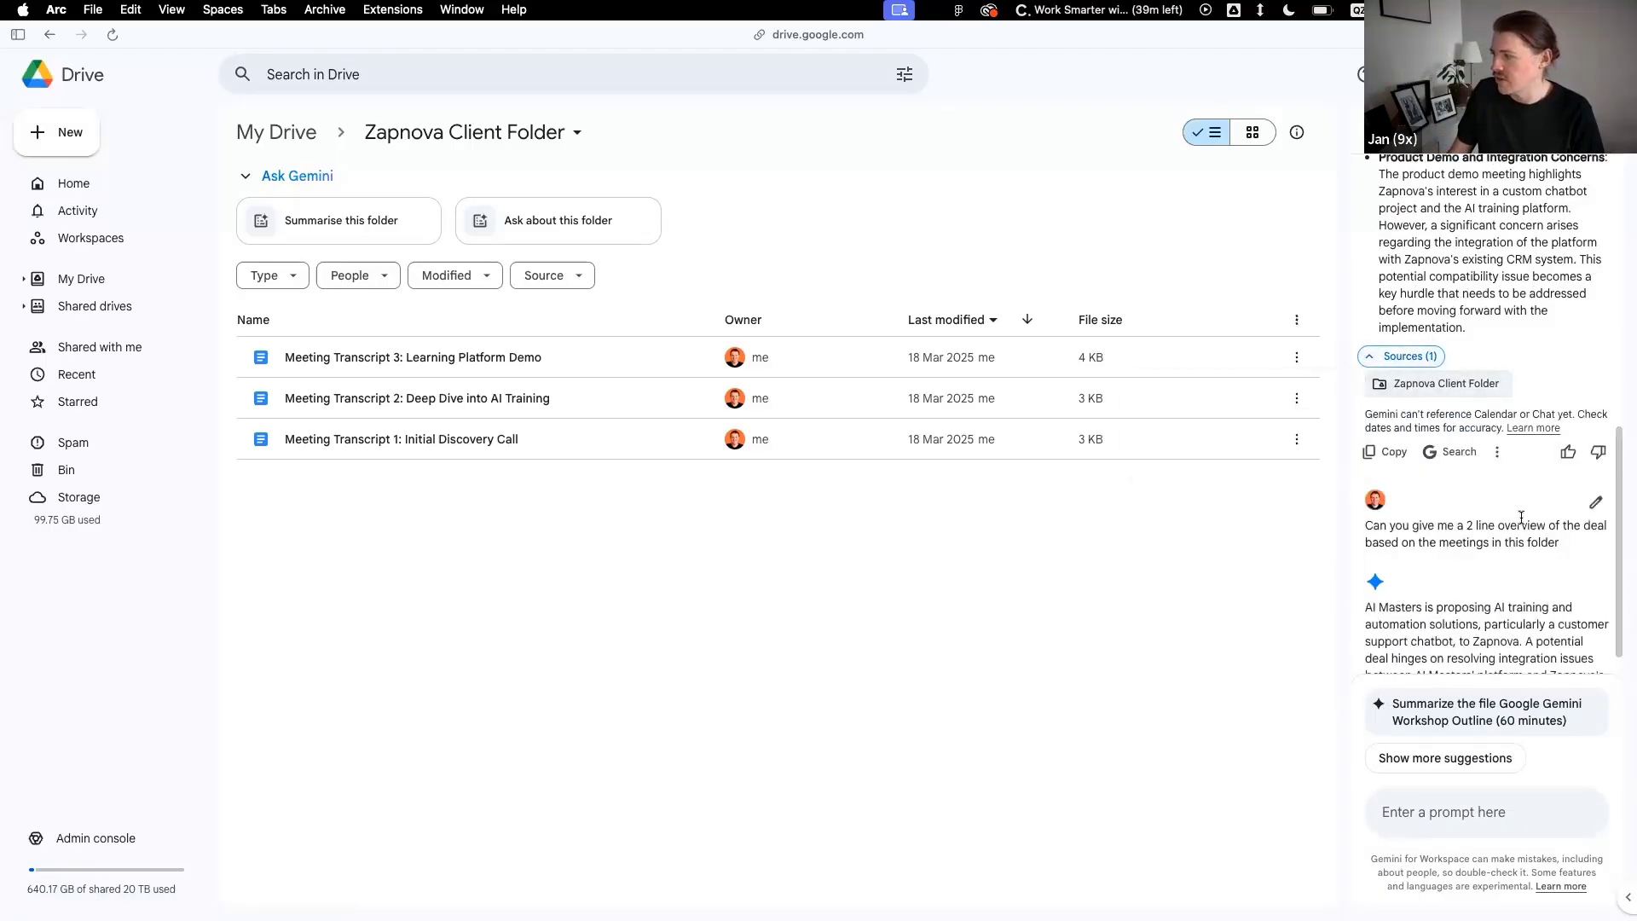
{"action": "scroll", "coordinate": [1597, 501], "scroll_direction": "down", "scroll_amount": 2}
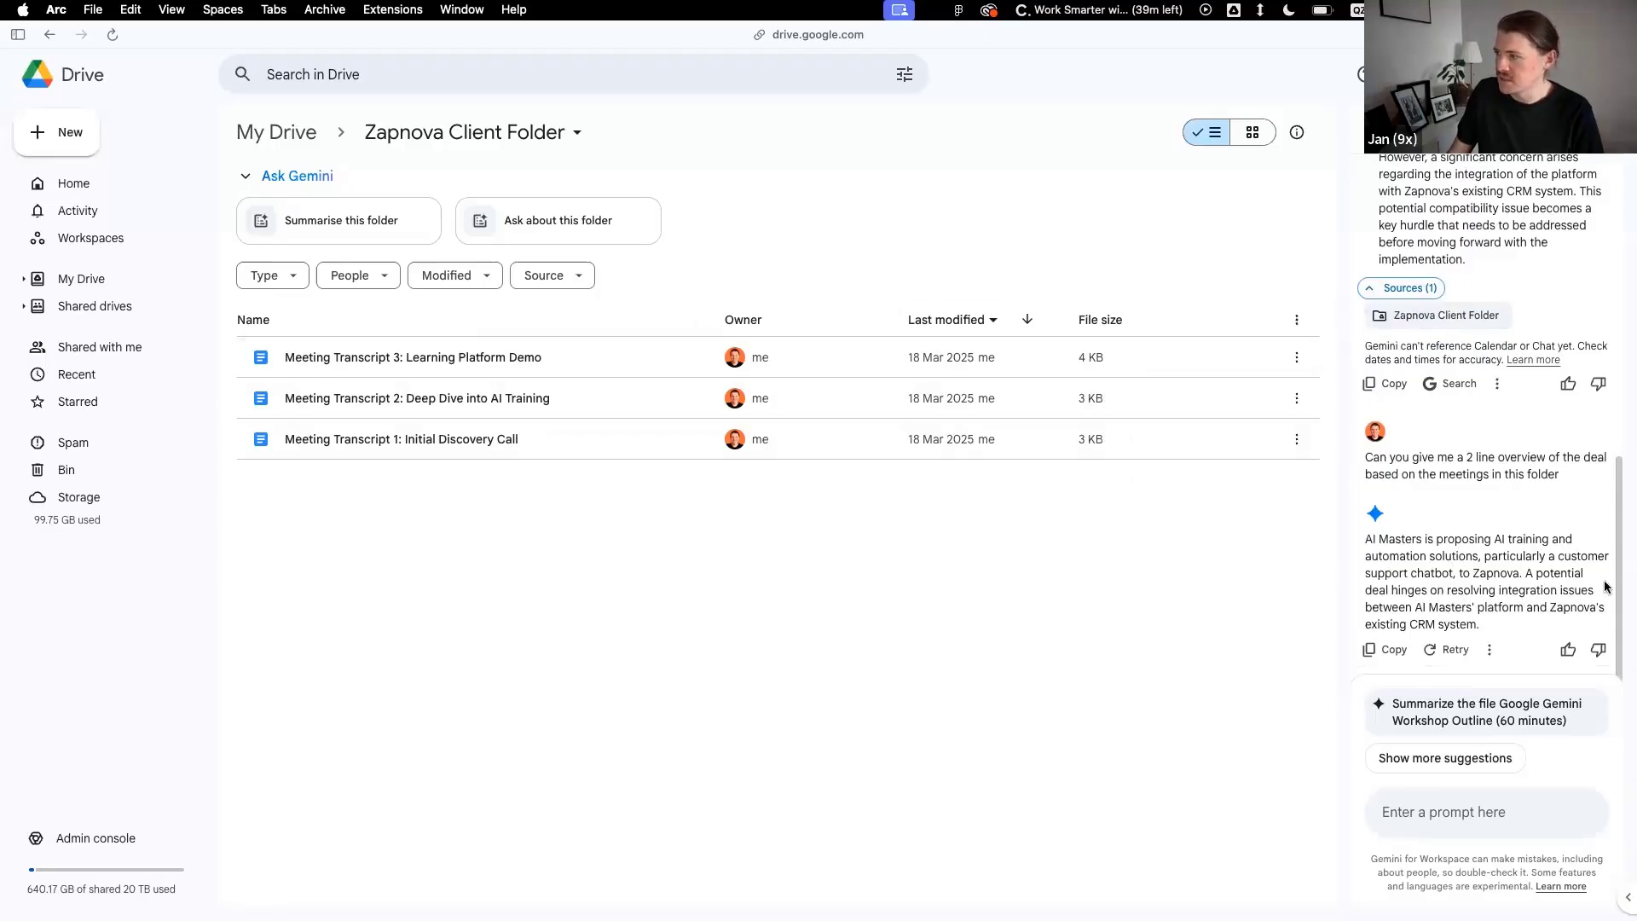
{"action": "scroll", "coordinate": [1467, 605], "scroll_direction": "up", "scroll_amount": 3}
{"action": "scroll", "coordinate": [1457, 351], "scroll_direction": "up", "scroll_amount": 5}
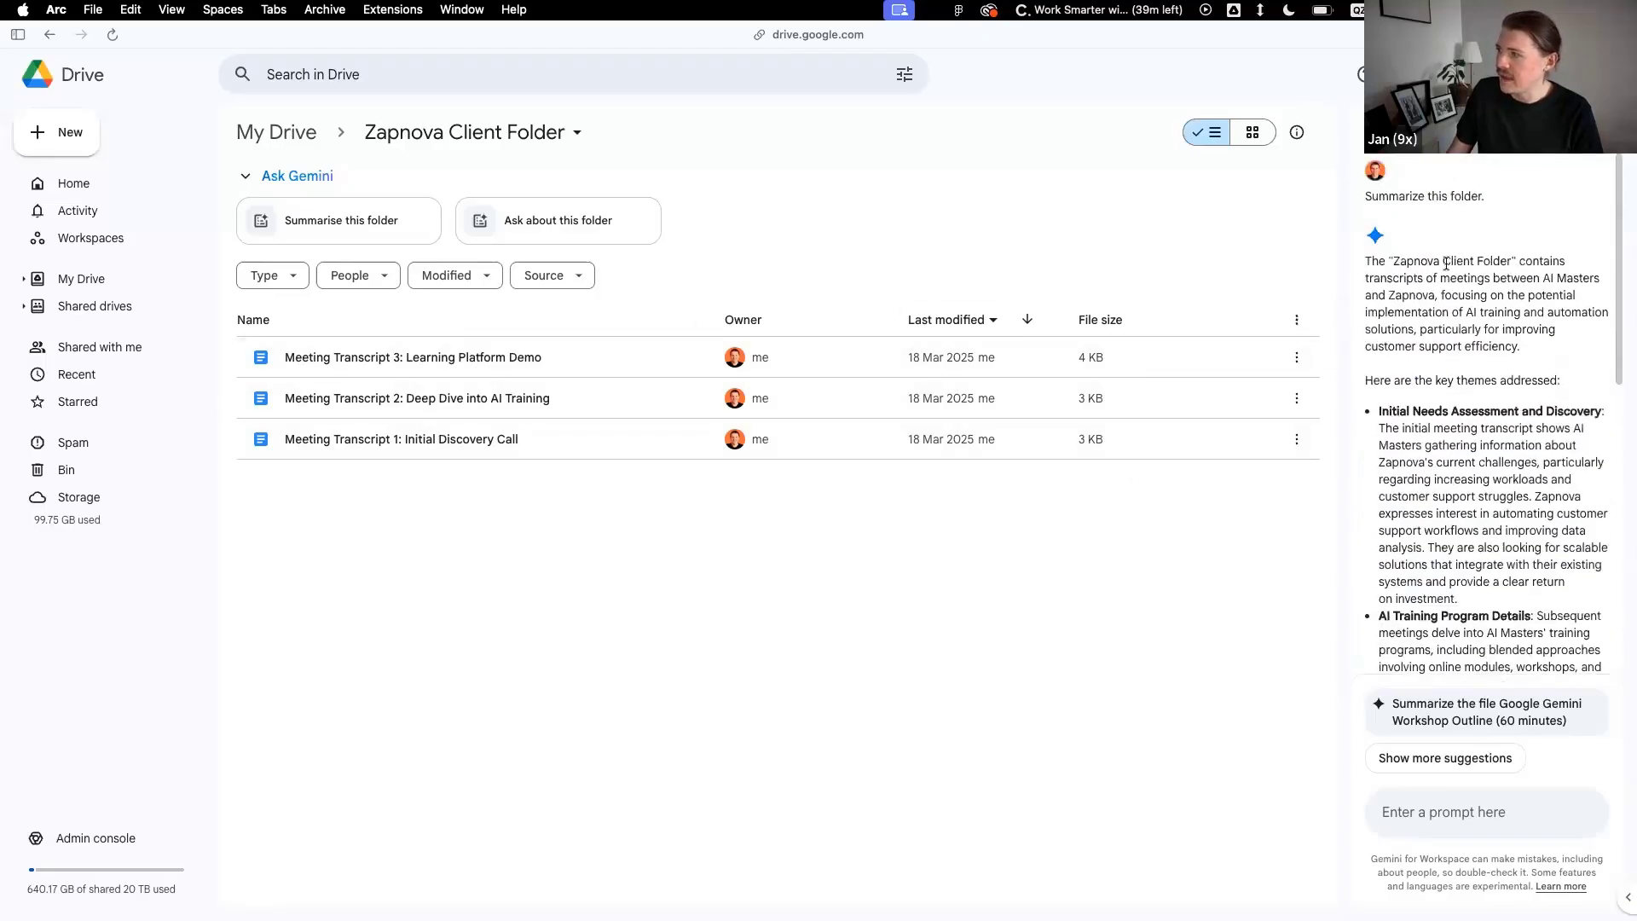
{"action": "scroll", "coordinate": [1421, 357], "scroll_direction": "down", "scroll_amount": 3}
{"action": "scroll", "coordinate": [1421, 356], "scroll_direction": "down", "scroll_amount": 5}
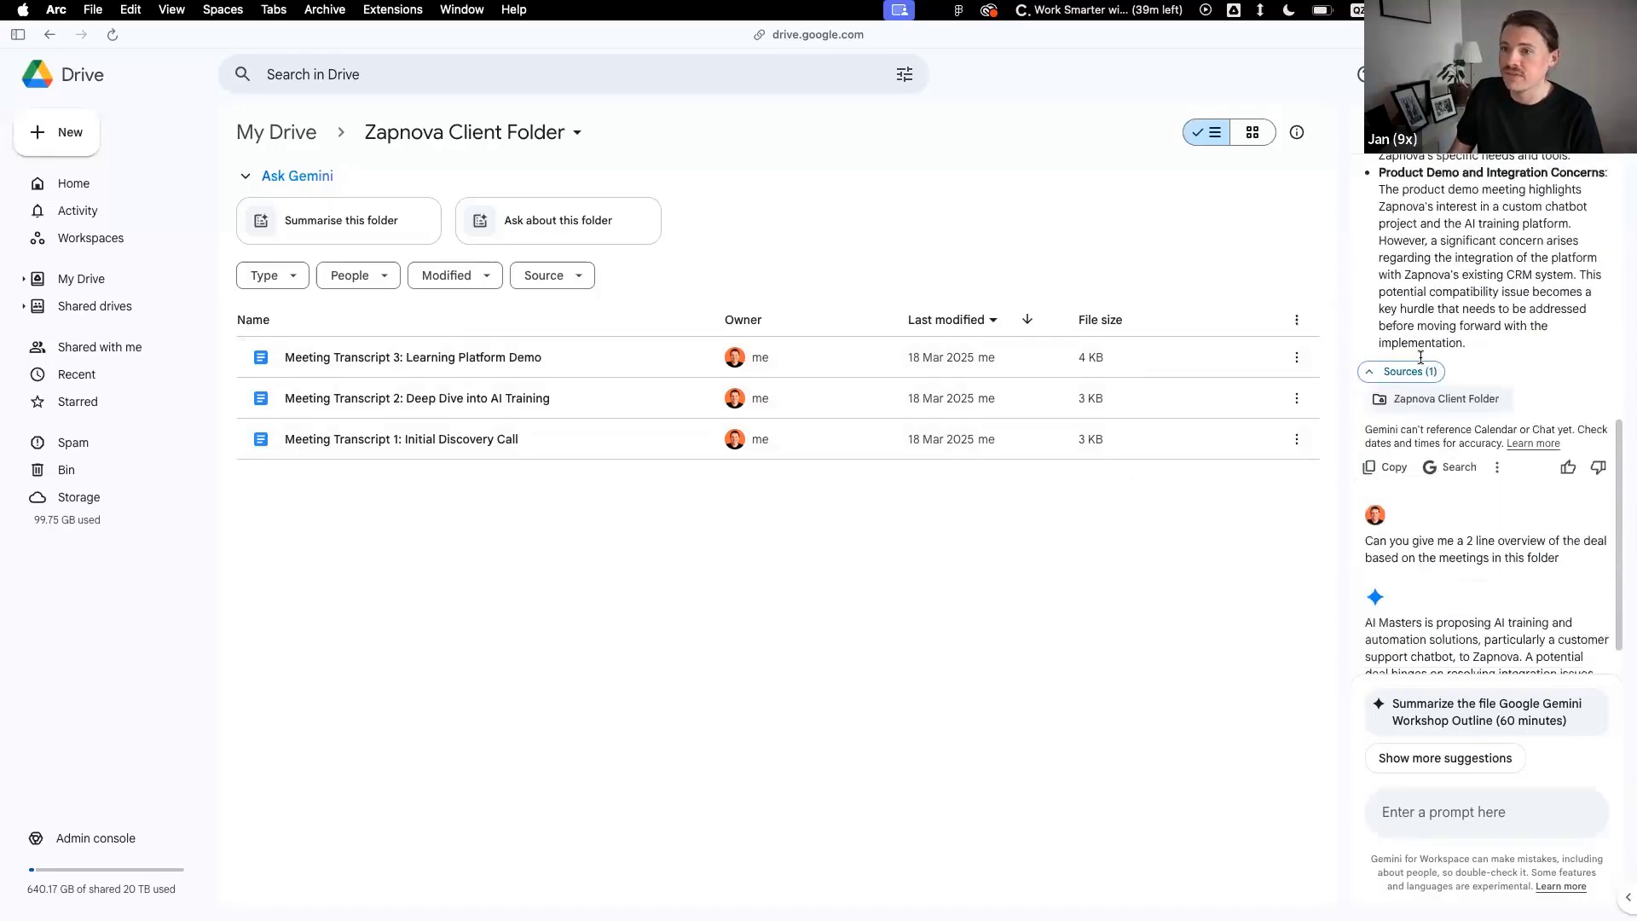
Ask Gemini "What were the highlights of" the tagged file Meeting Transcript 3: Learning Platform Demo, and expand the answer's sources
{"action": "left_click", "coordinate": [1441, 812]}
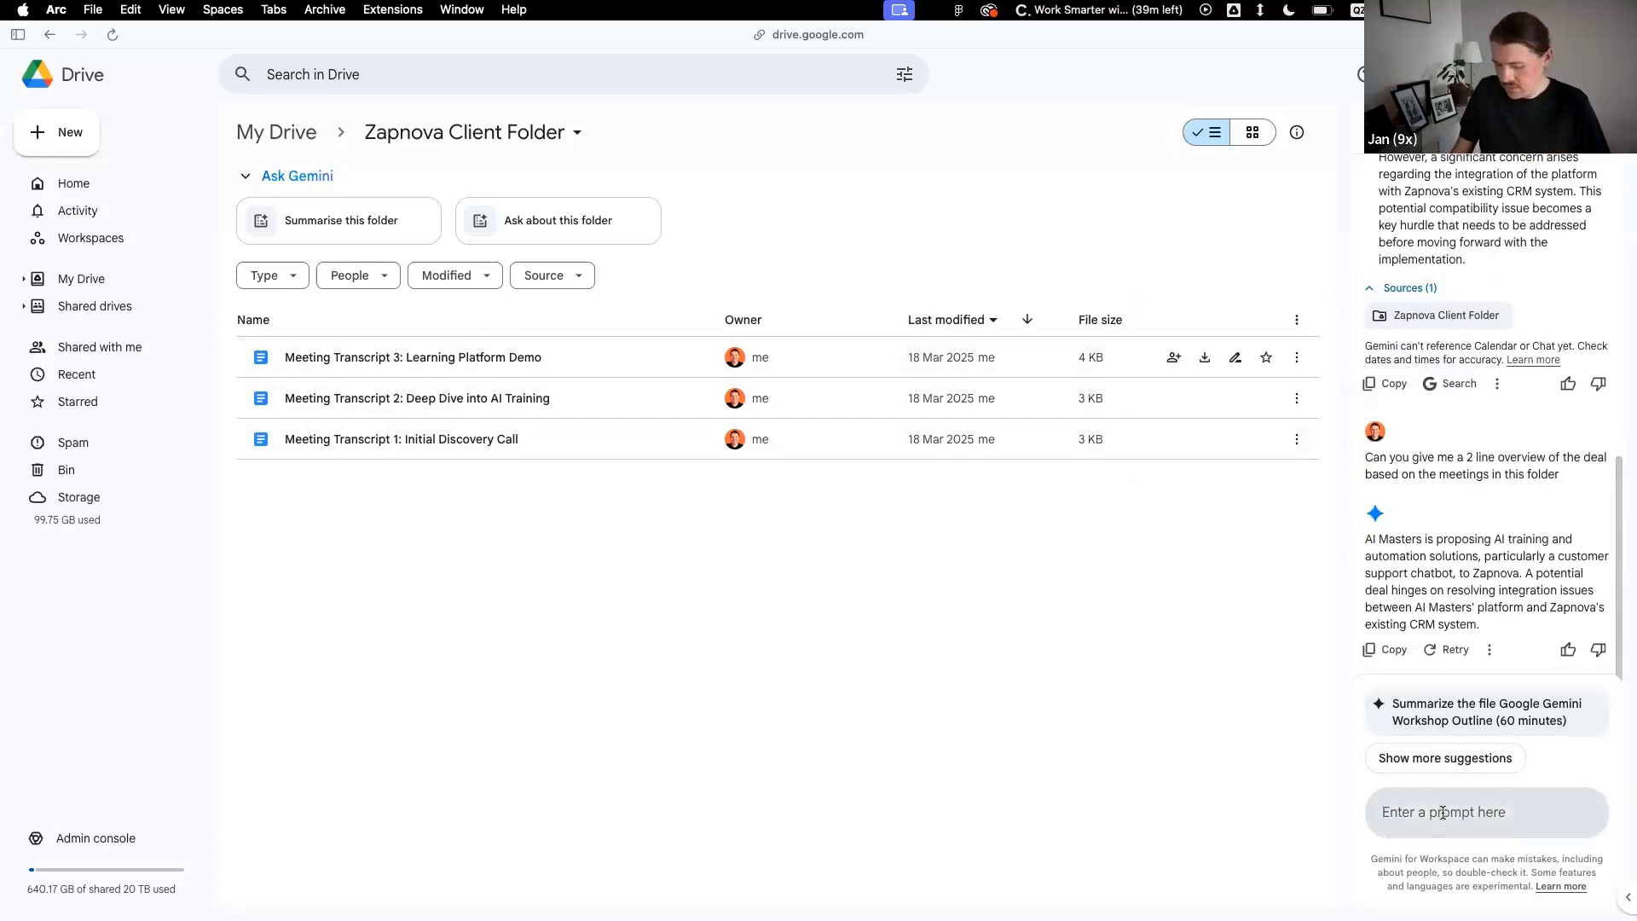
{"action": "type", "text": "What"}
{"action": "key", "text": "BackSpace"}
{"action": "type", "text": "at were the highlights of @"}
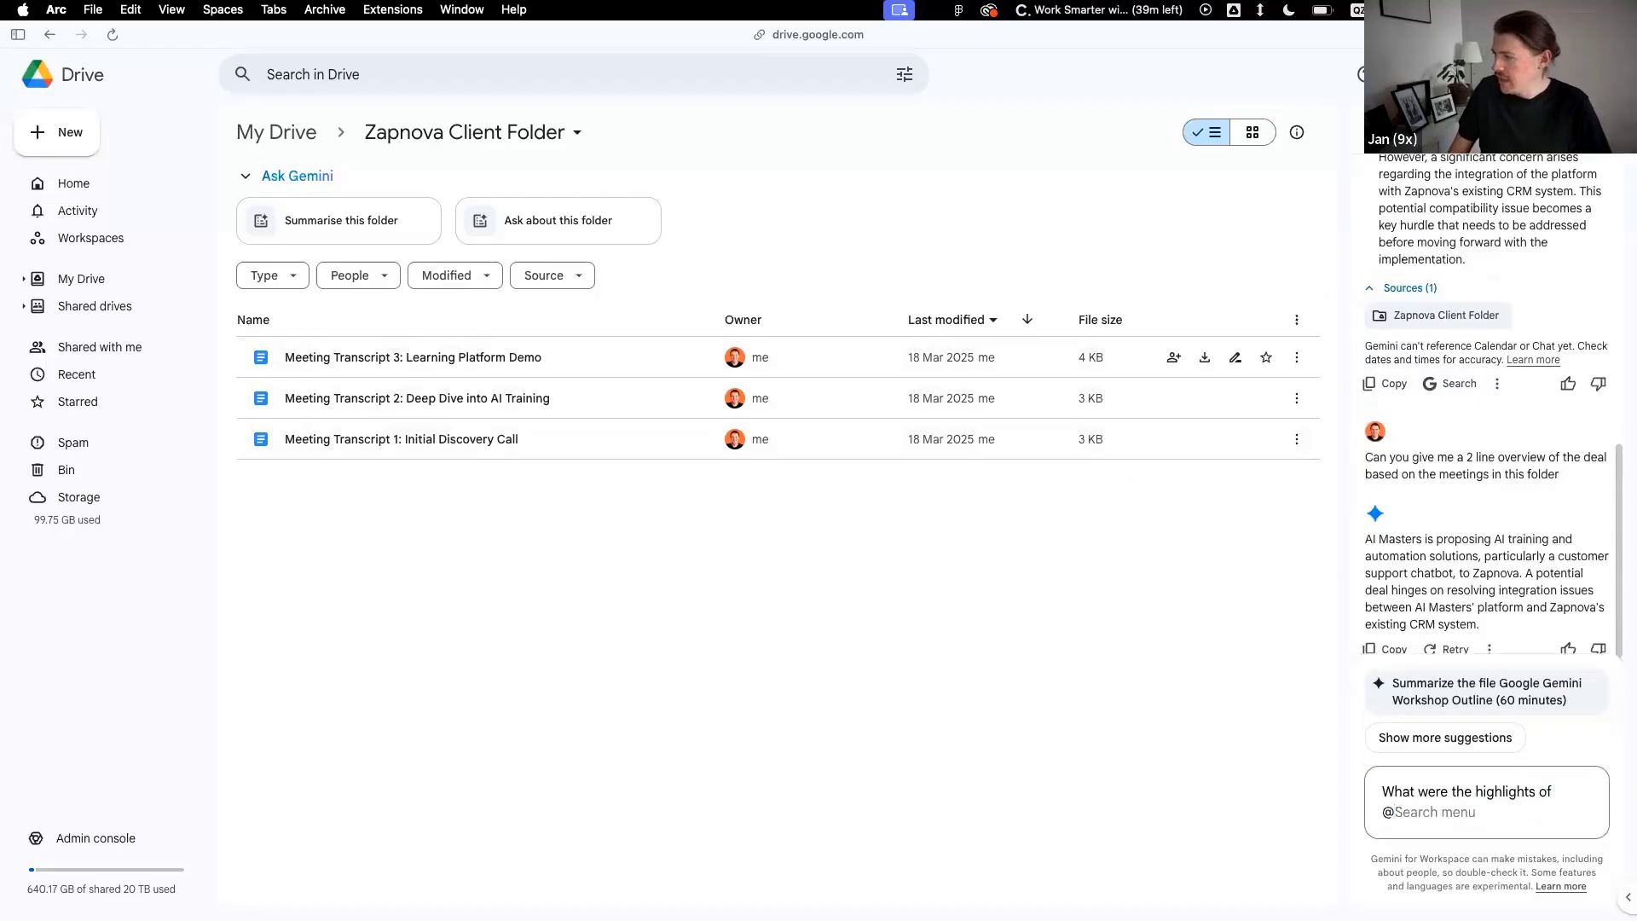
{"action": "type", "text": "Meeting"}
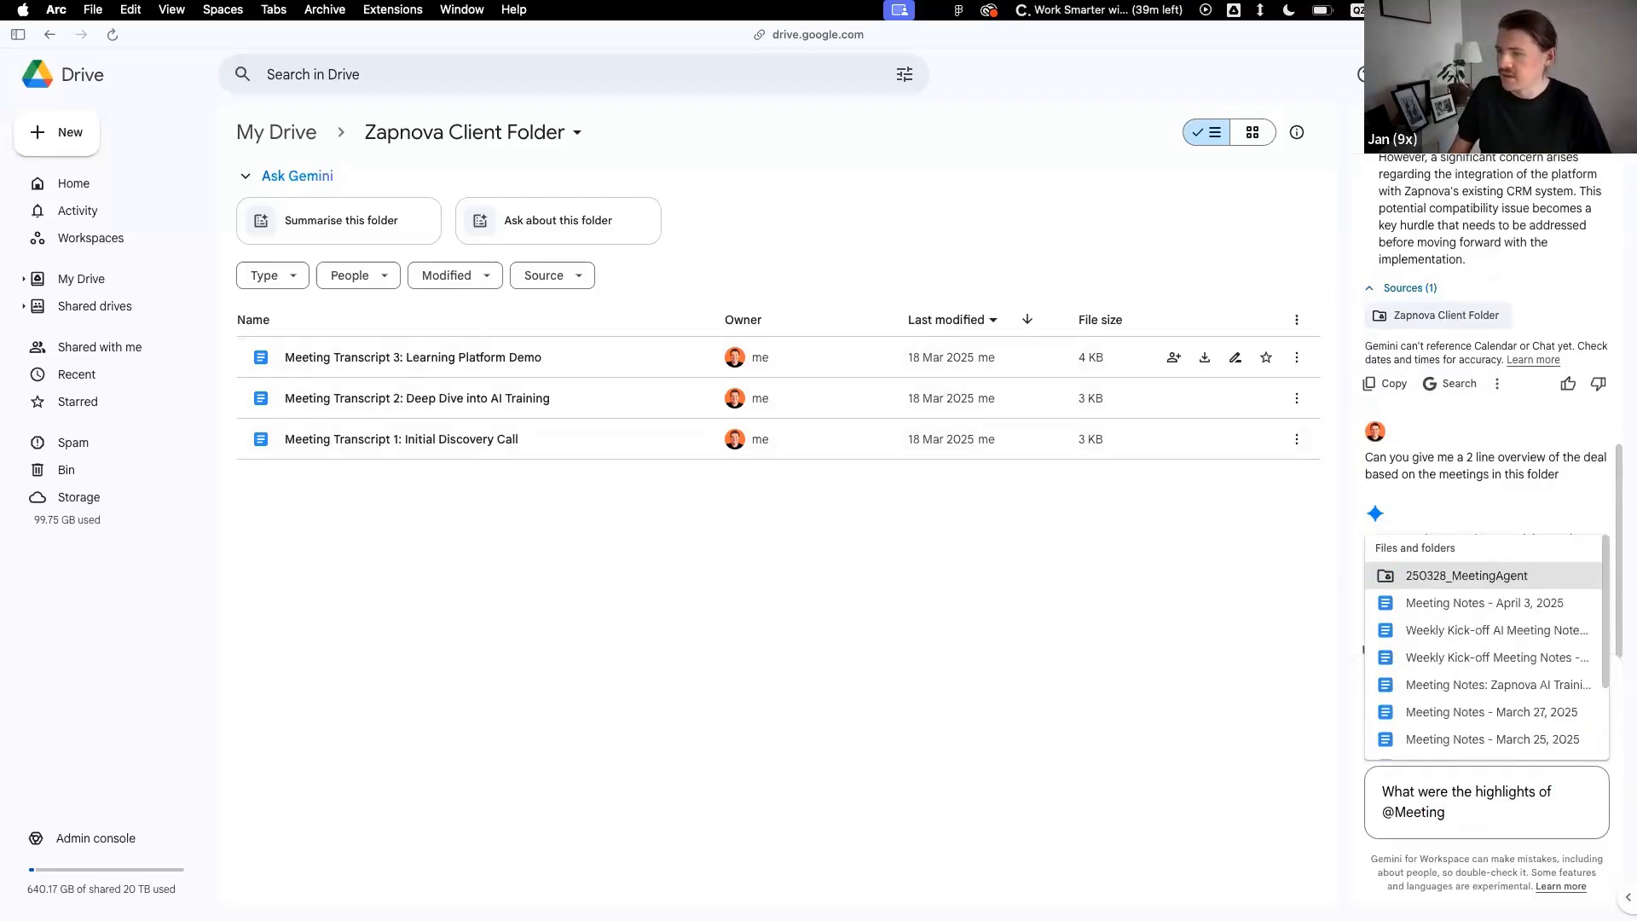
{"action": "type", "text": " transcri"}
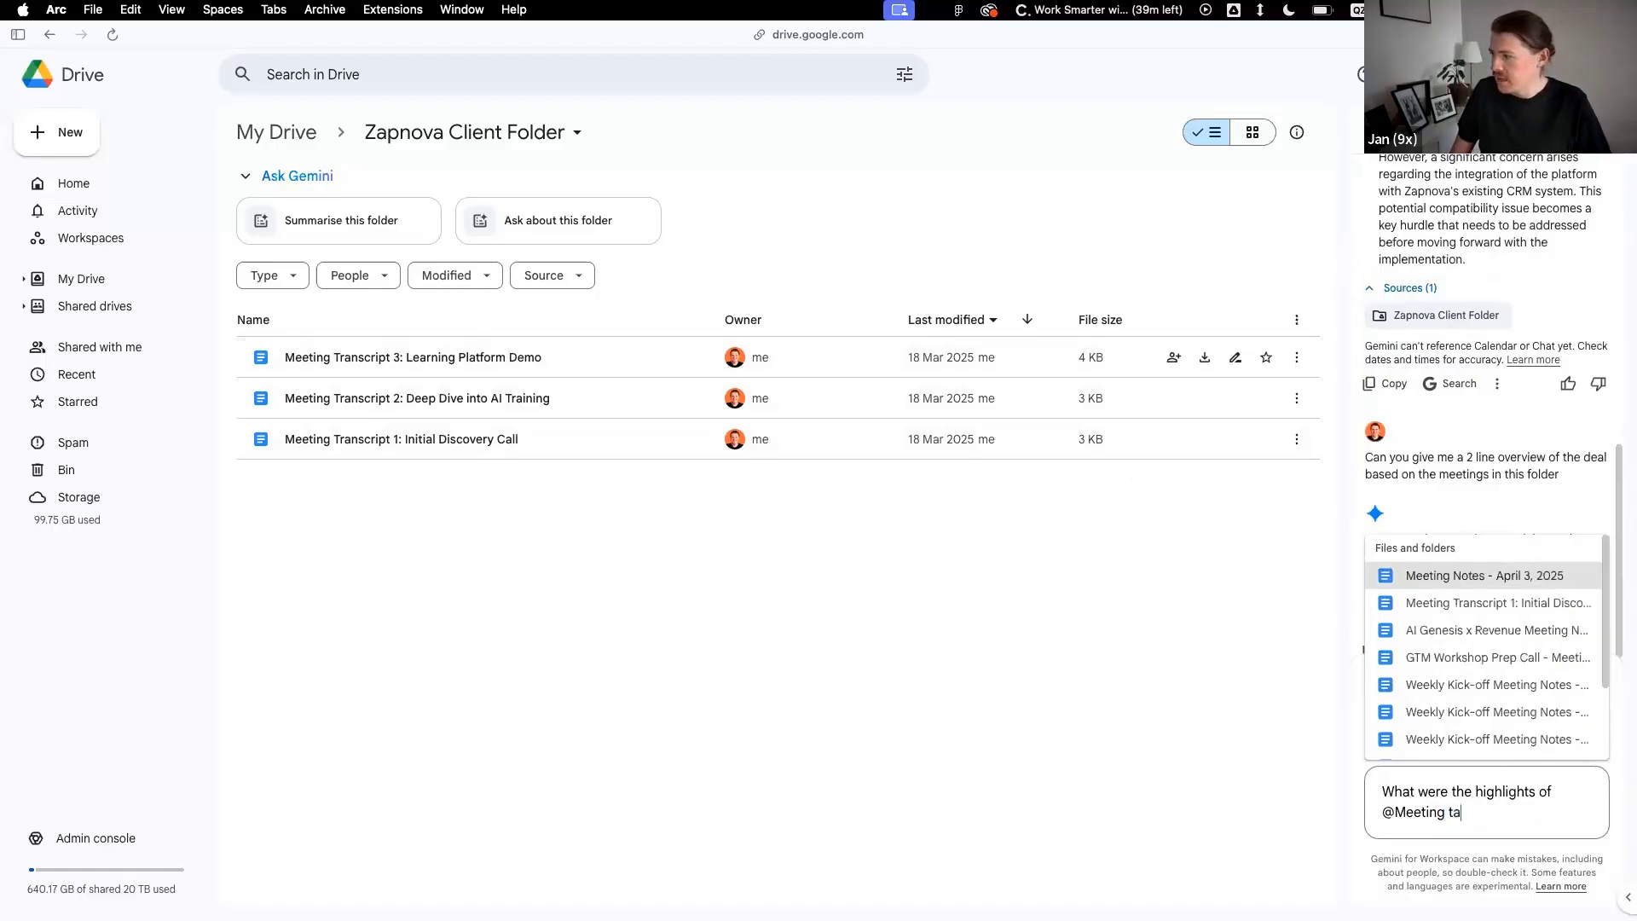
{"action": "type", "text": "pt 3"}
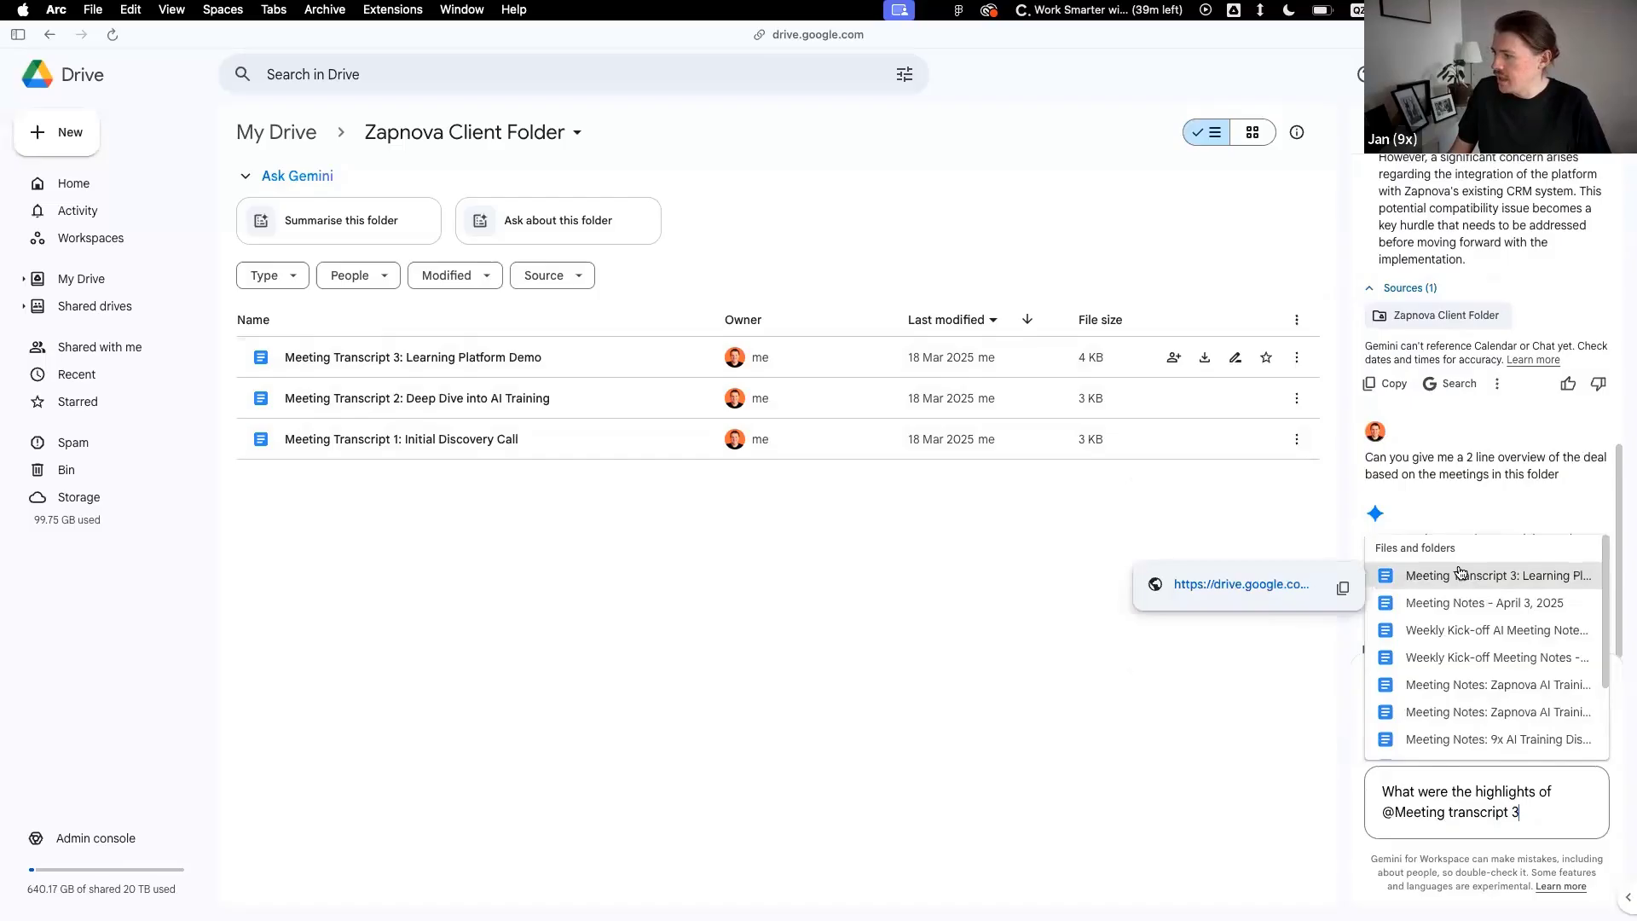
{"action": "left_click", "coordinate": [1460, 574]}
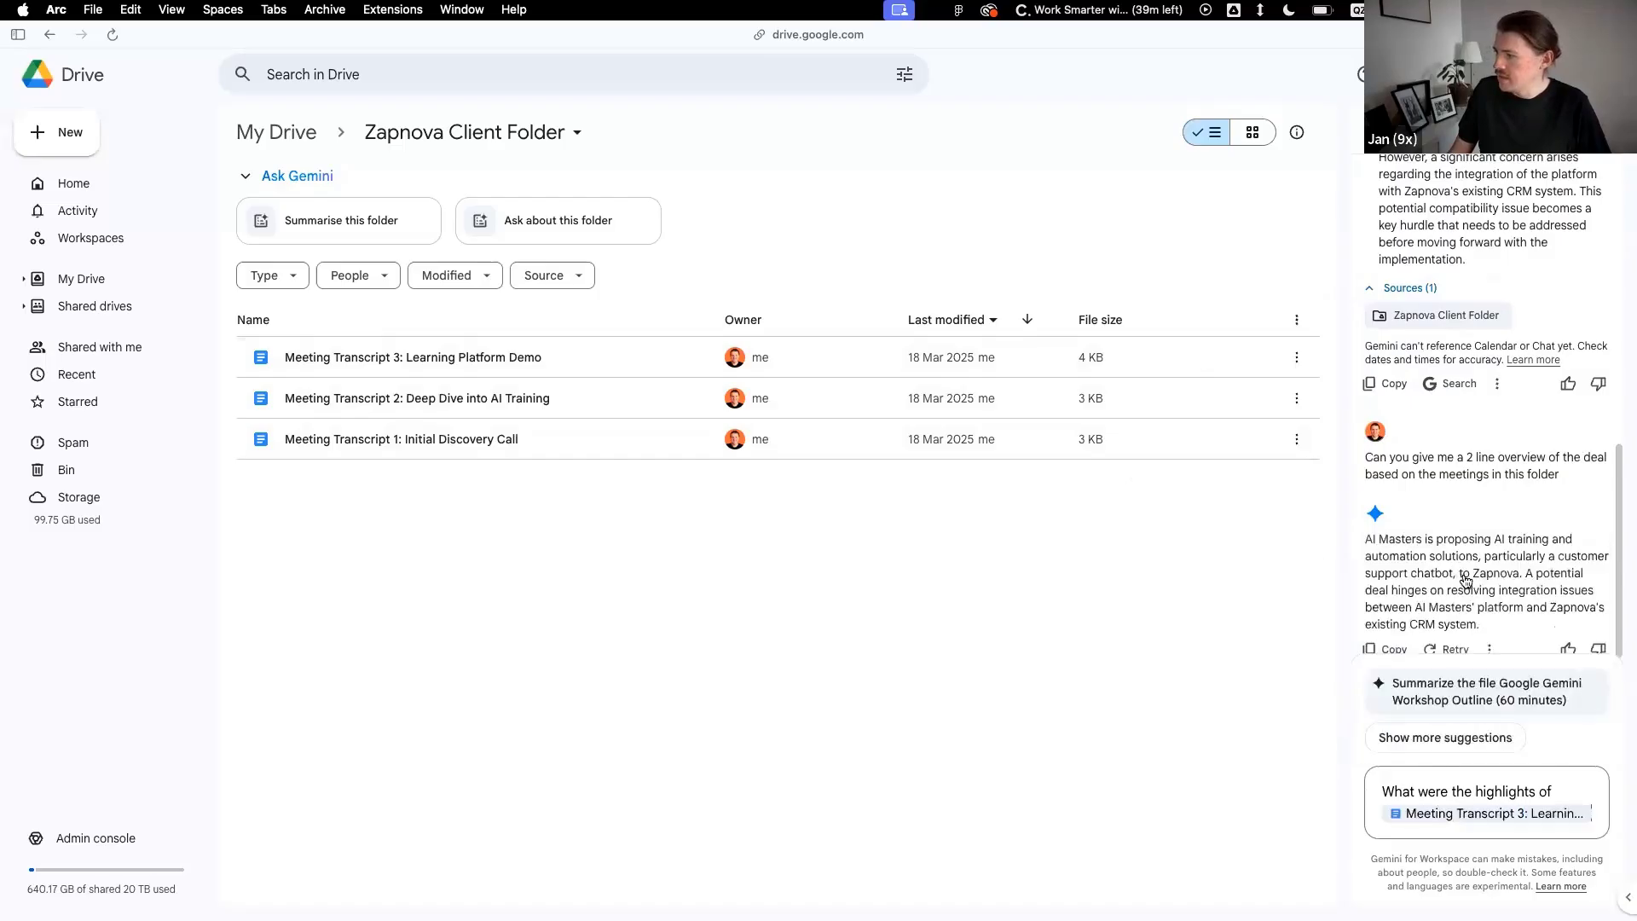
{"action": "key", "text": "Return"}
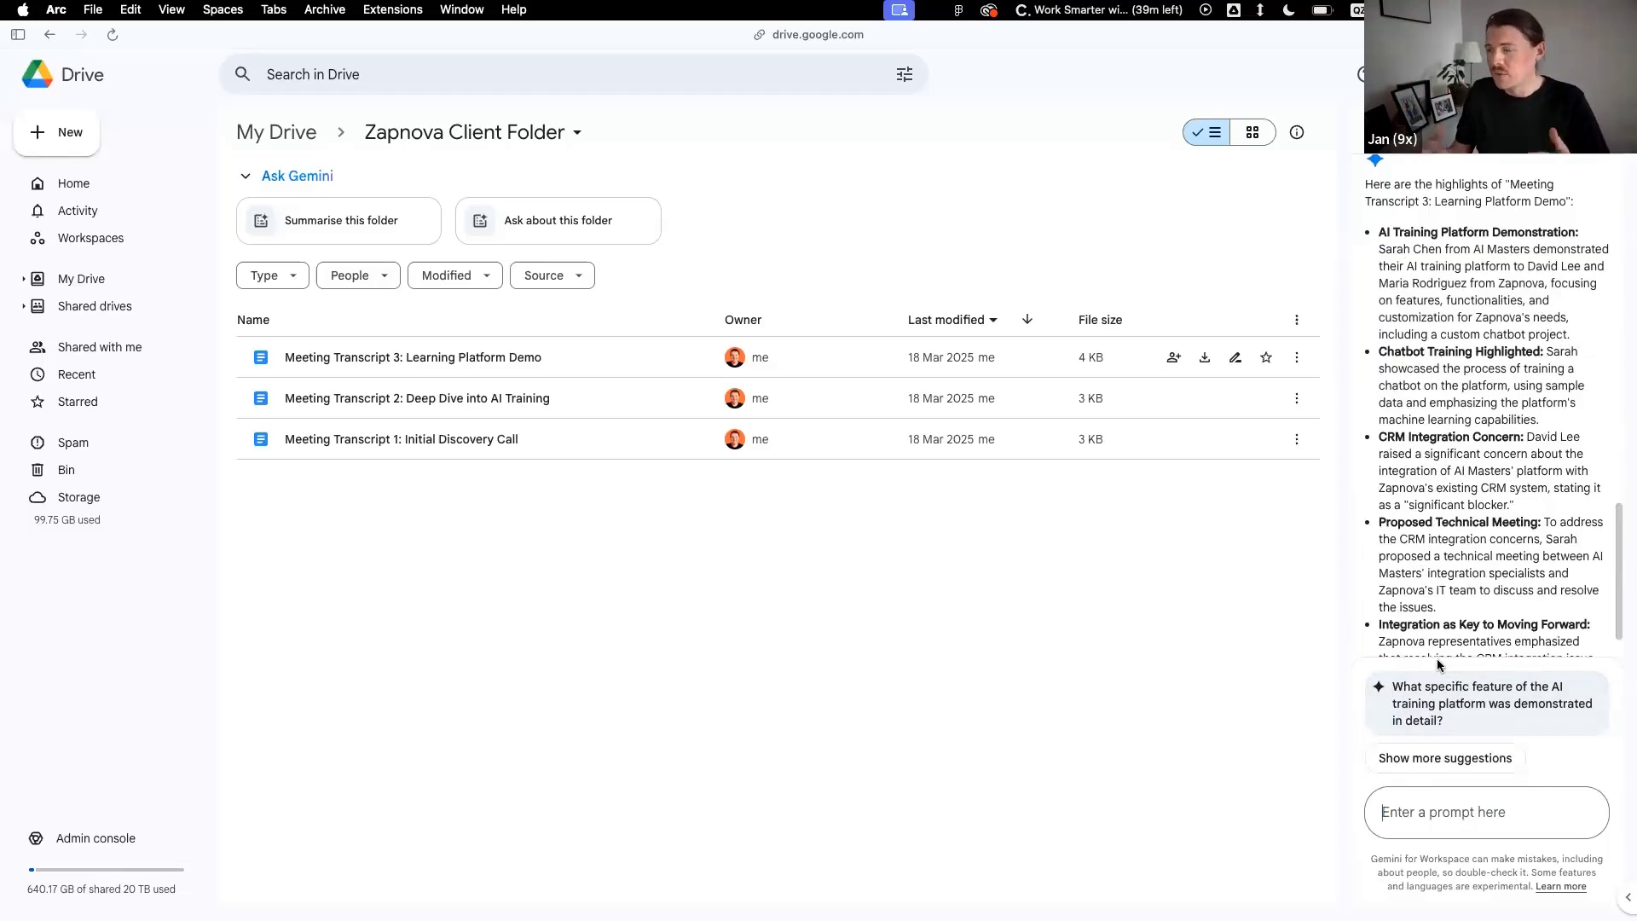
{"action": "scroll", "coordinate": [1436, 658], "scroll_direction": "down", "scroll_amount": 3}
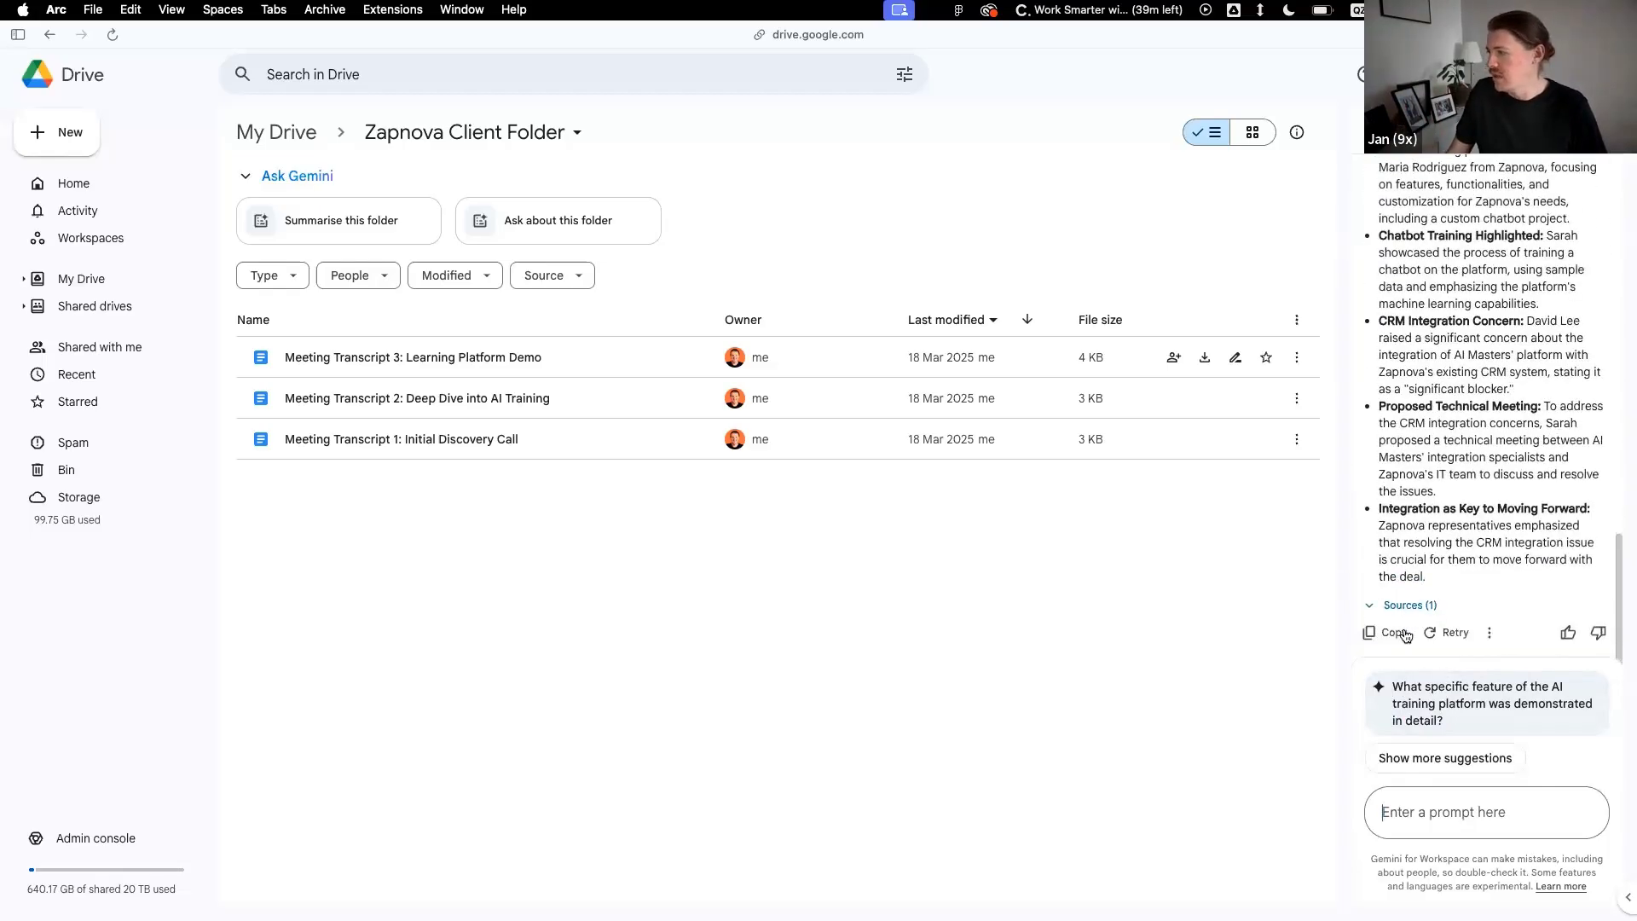
{"action": "left_click", "coordinate": [1407, 604]}
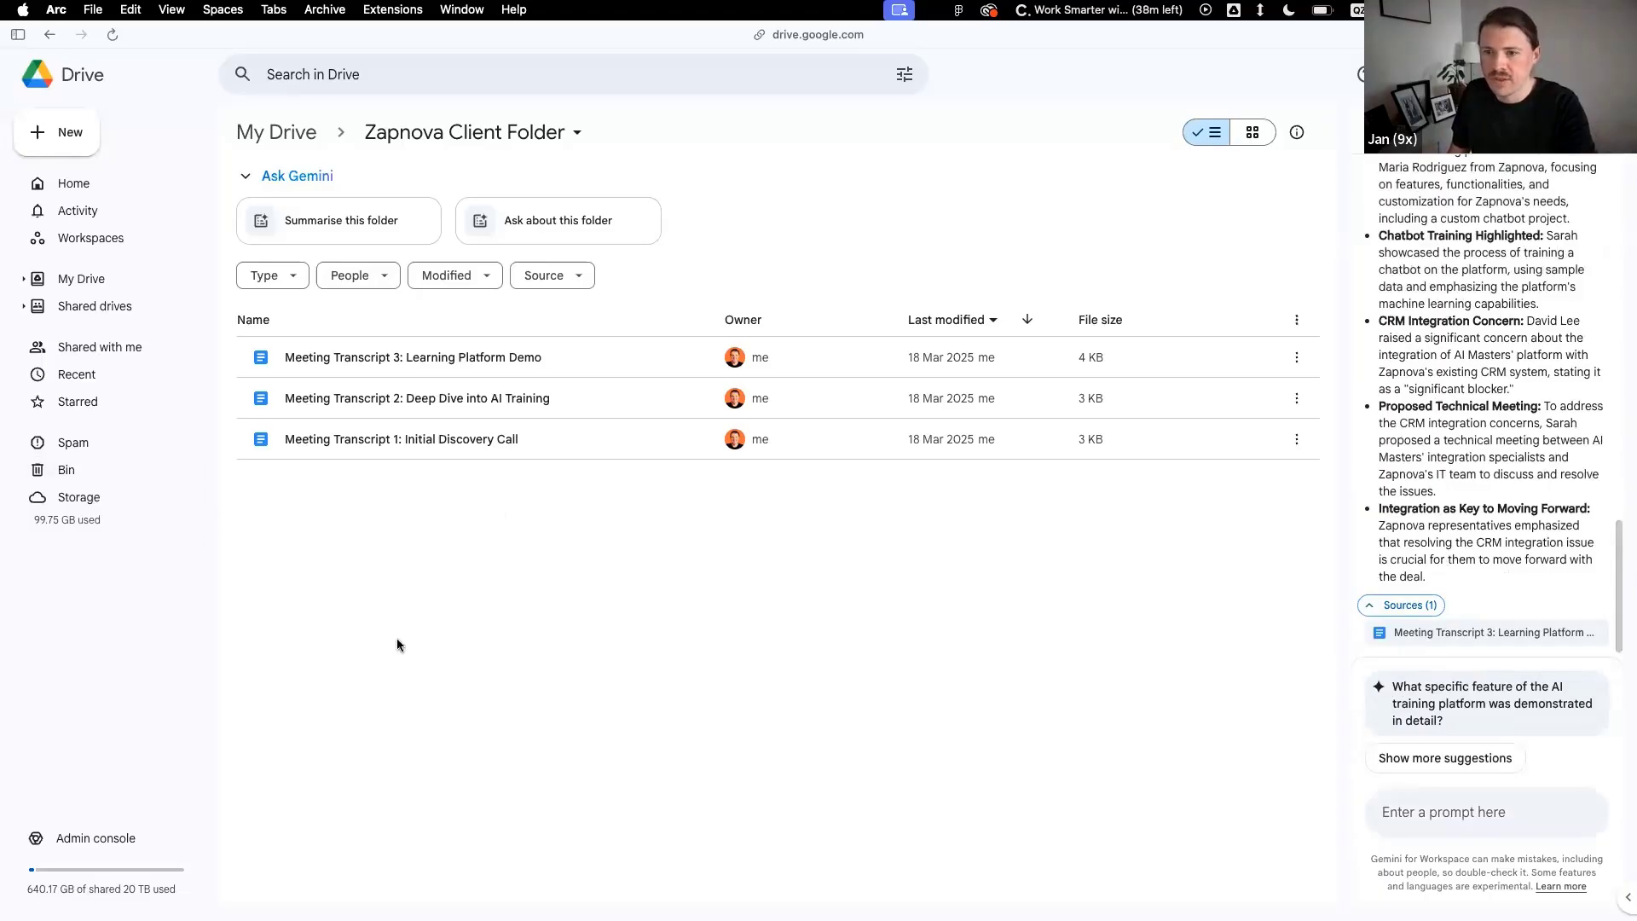
Advance the Pitch presentation to the "Gemini in Gmail" slide and open the Live AI Agent Session email in Gmail in Arc
{"action": "key", "text": "ctrl+Left"}
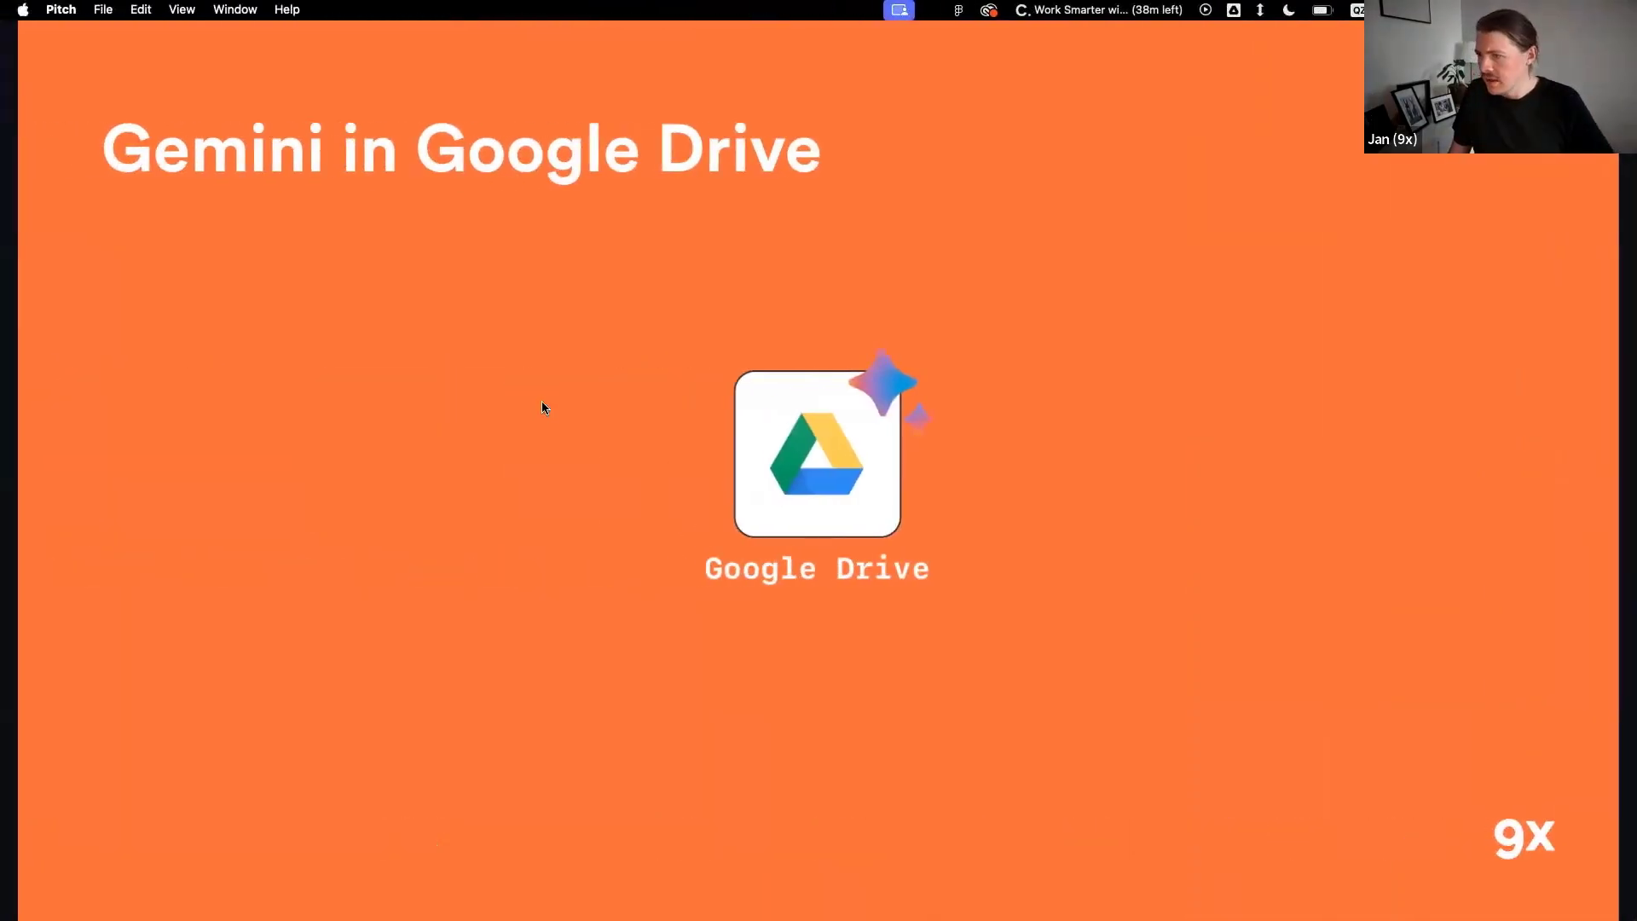
{"action": "key", "text": "Right"}
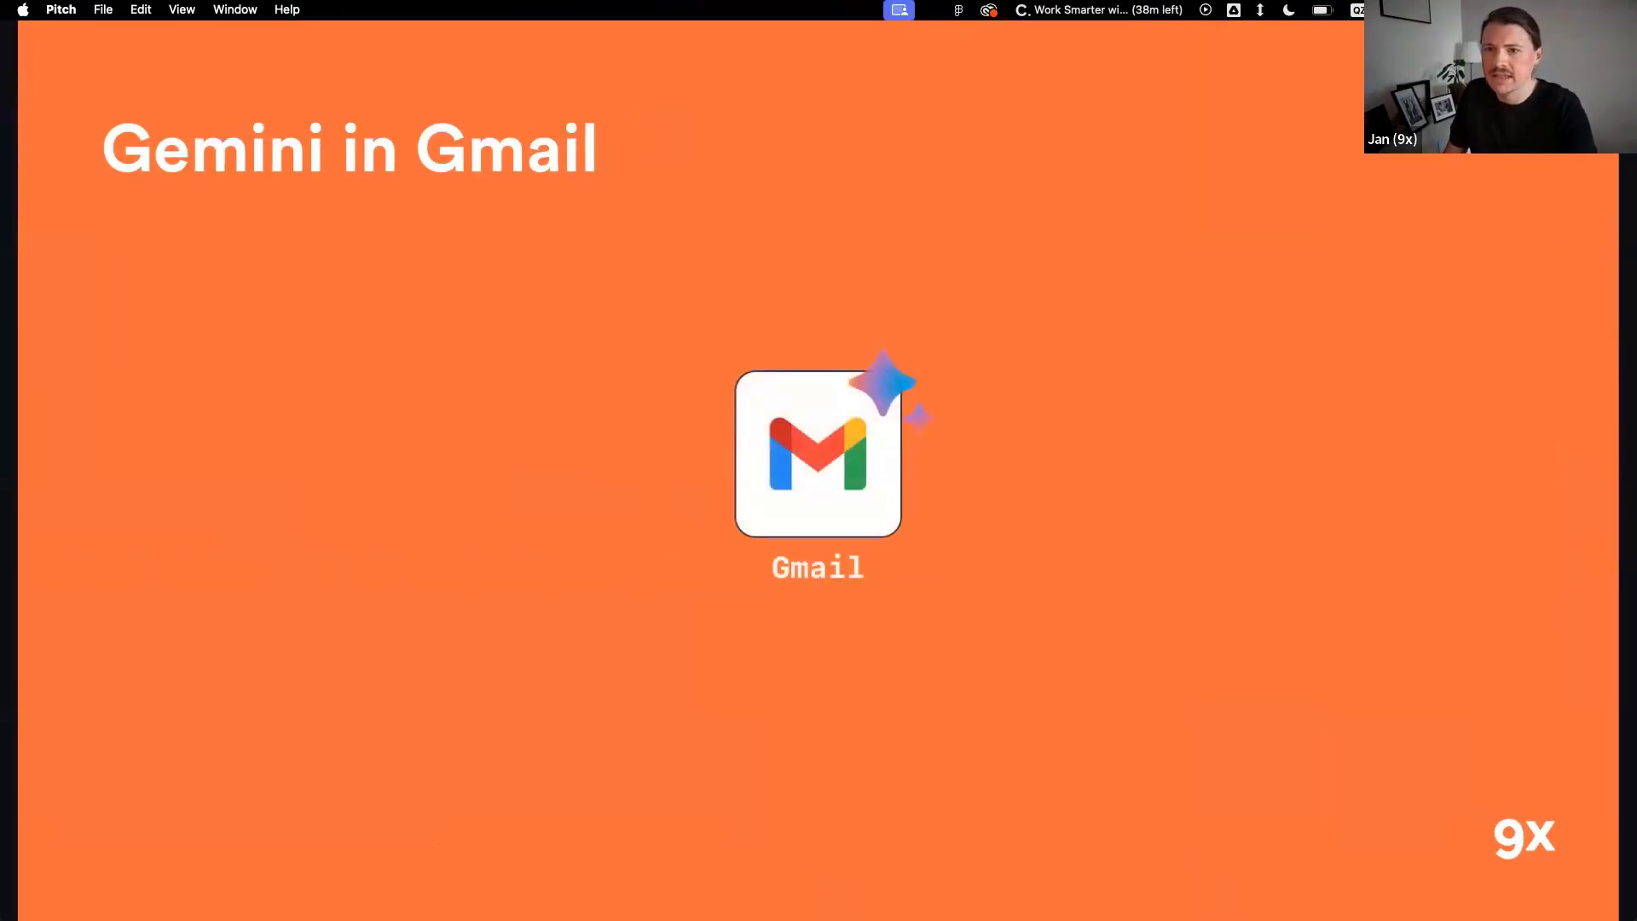
{"action": "key", "text": "ctrl+Right"}
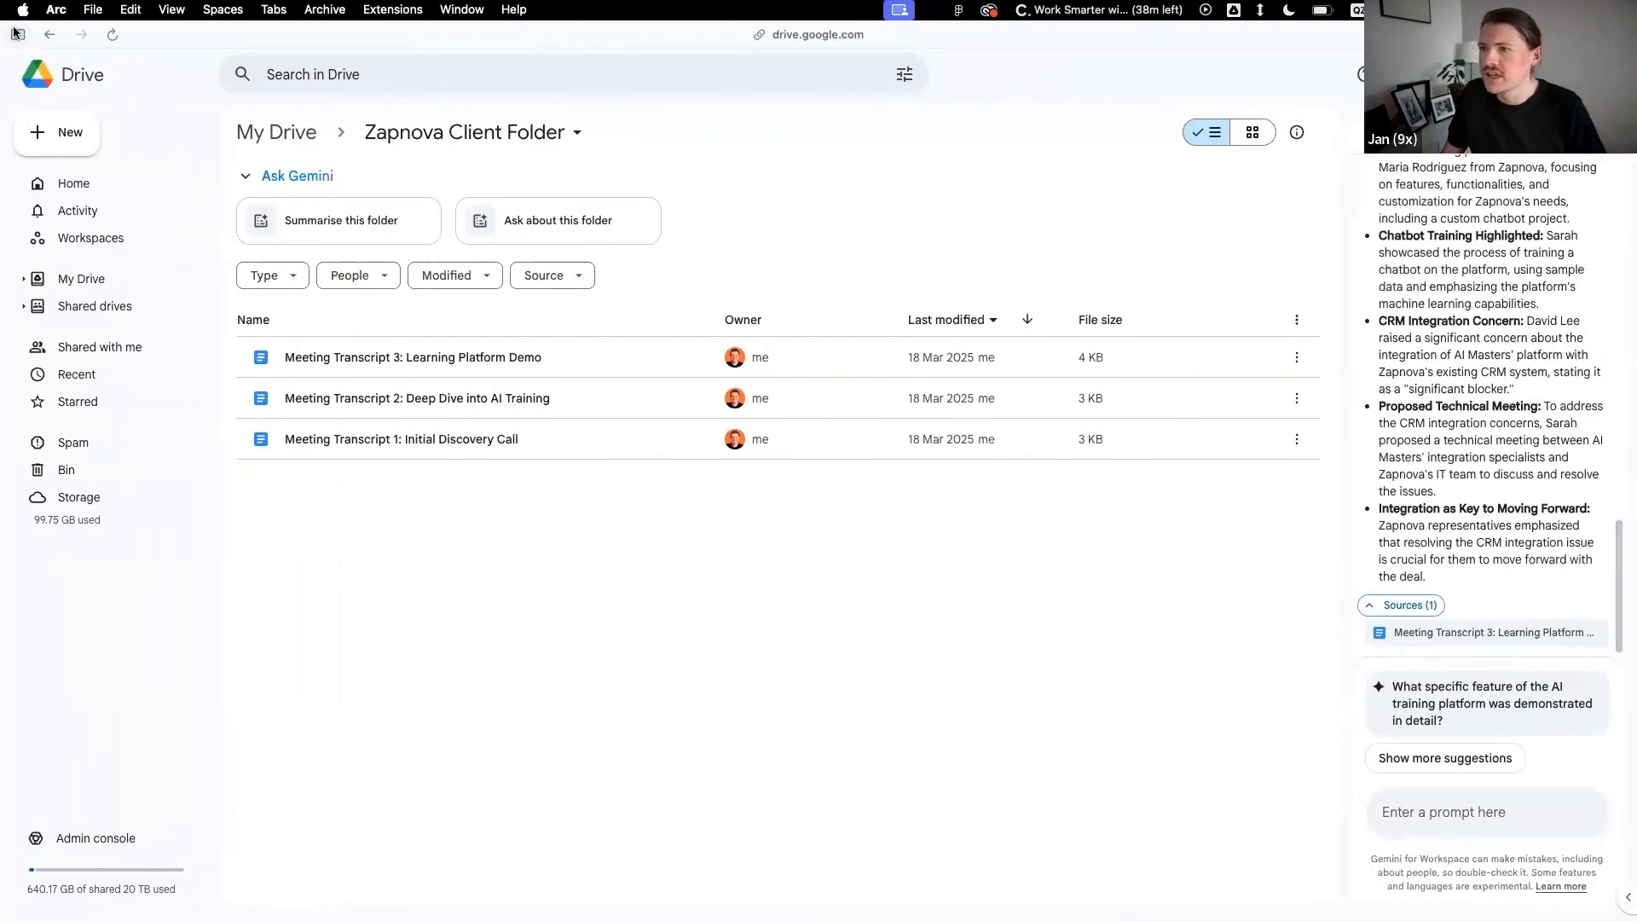
{"action": "left_click", "coordinate": [34, 281]}
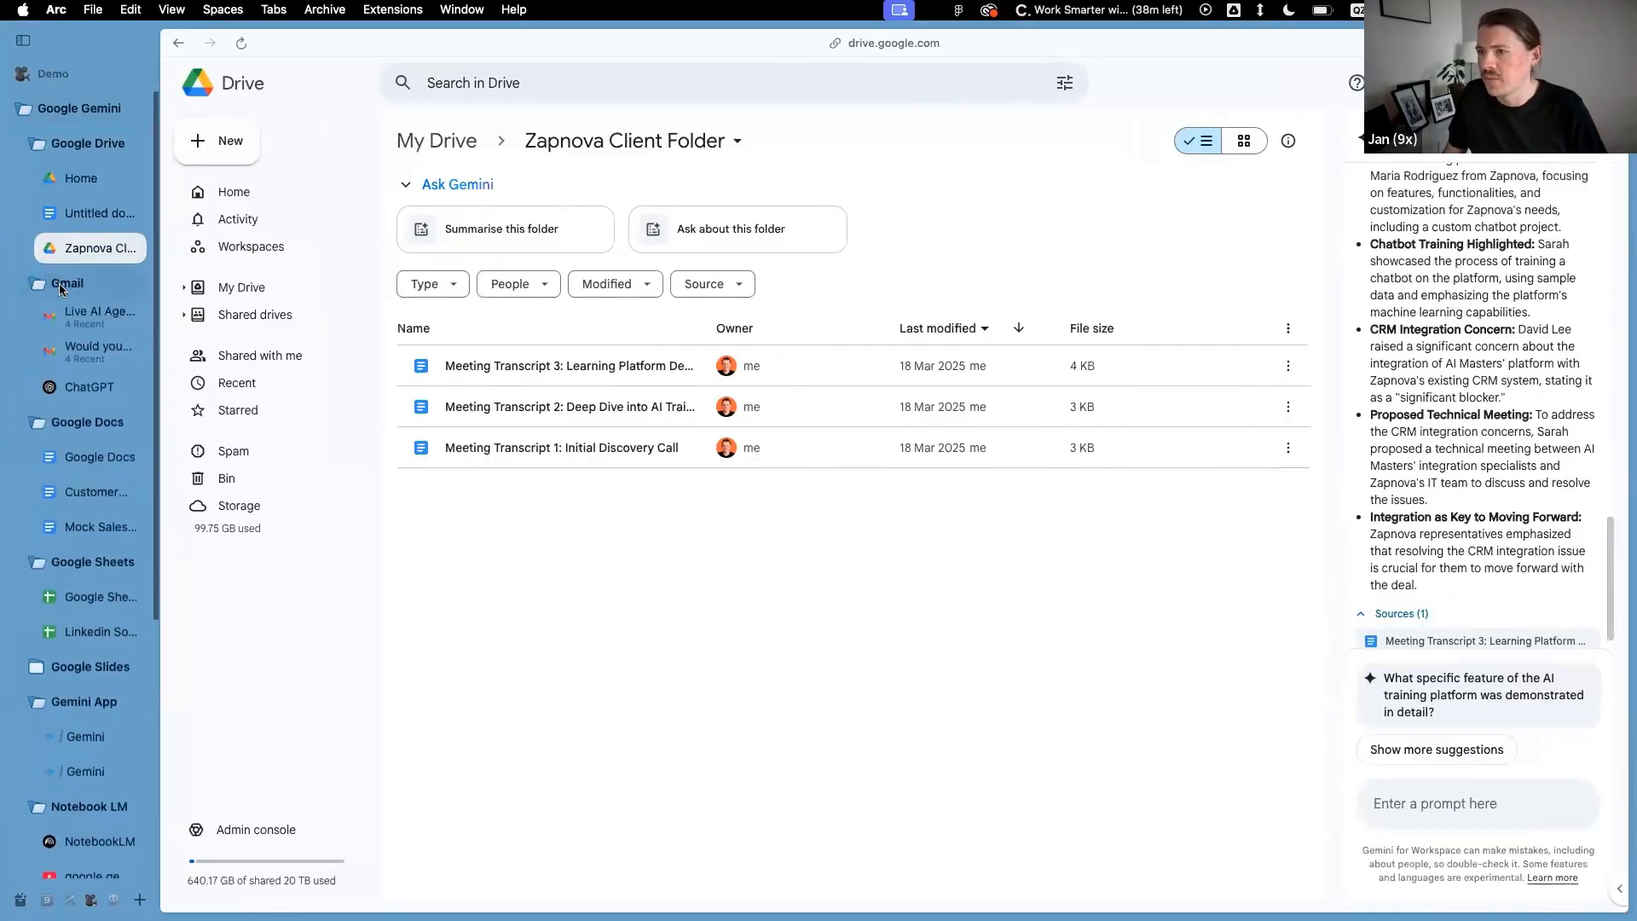
{"action": "left_click", "coordinate": [85, 319]}
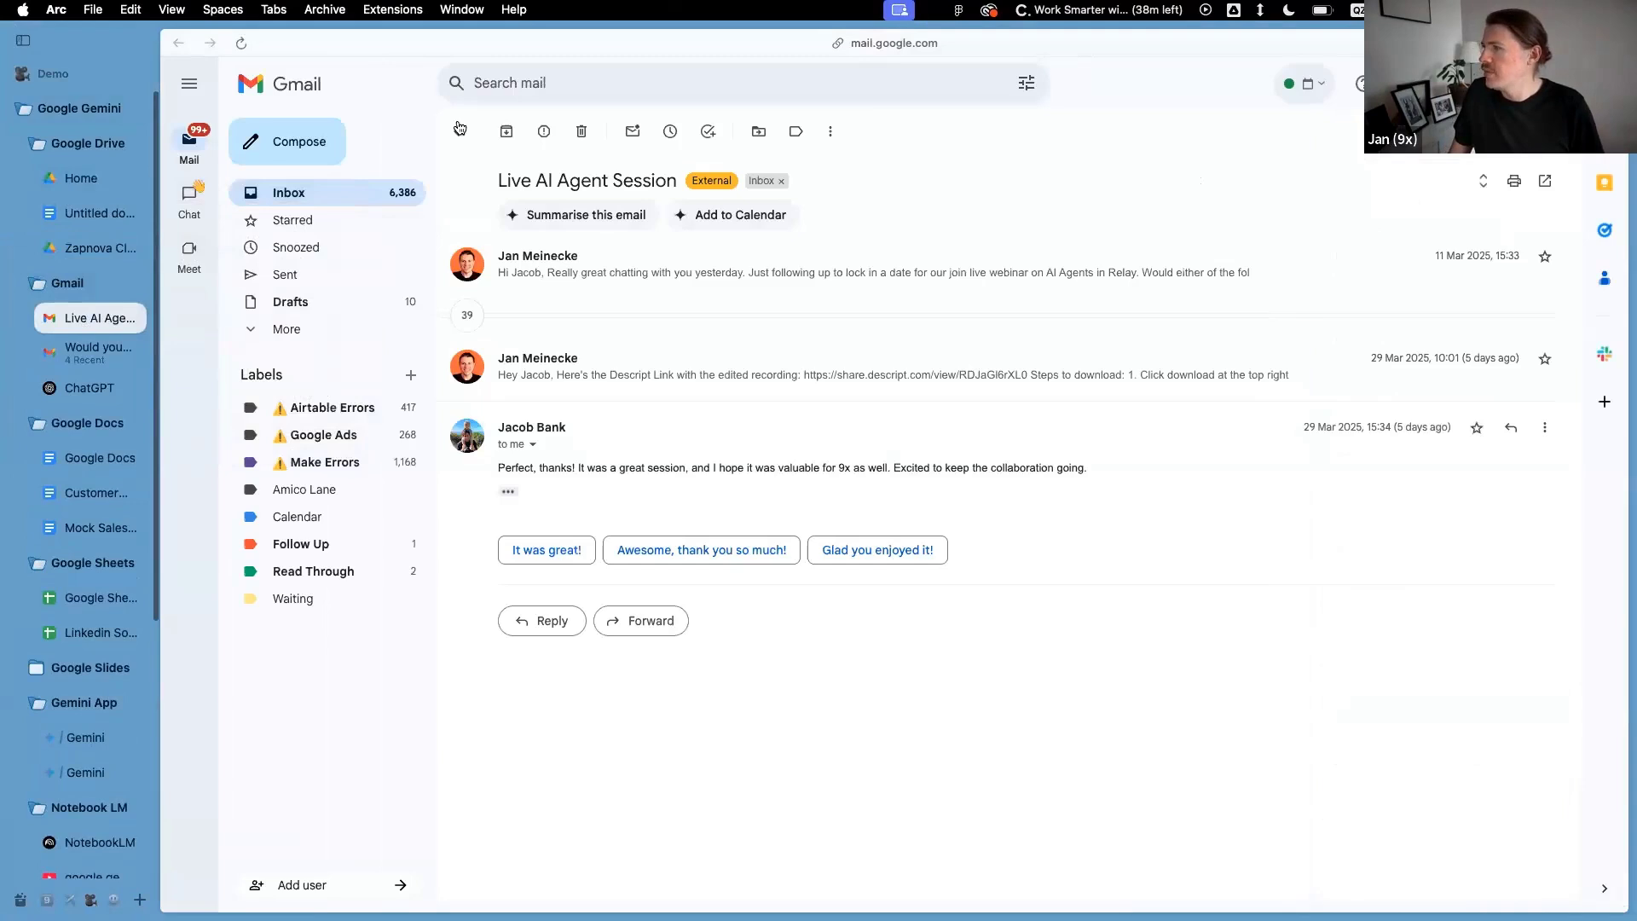
Reload the Live AI Agent Session email, open Gemini beside it, and read its summary of the thread
{"action": "left_click", "coordinate": [242, 43]}
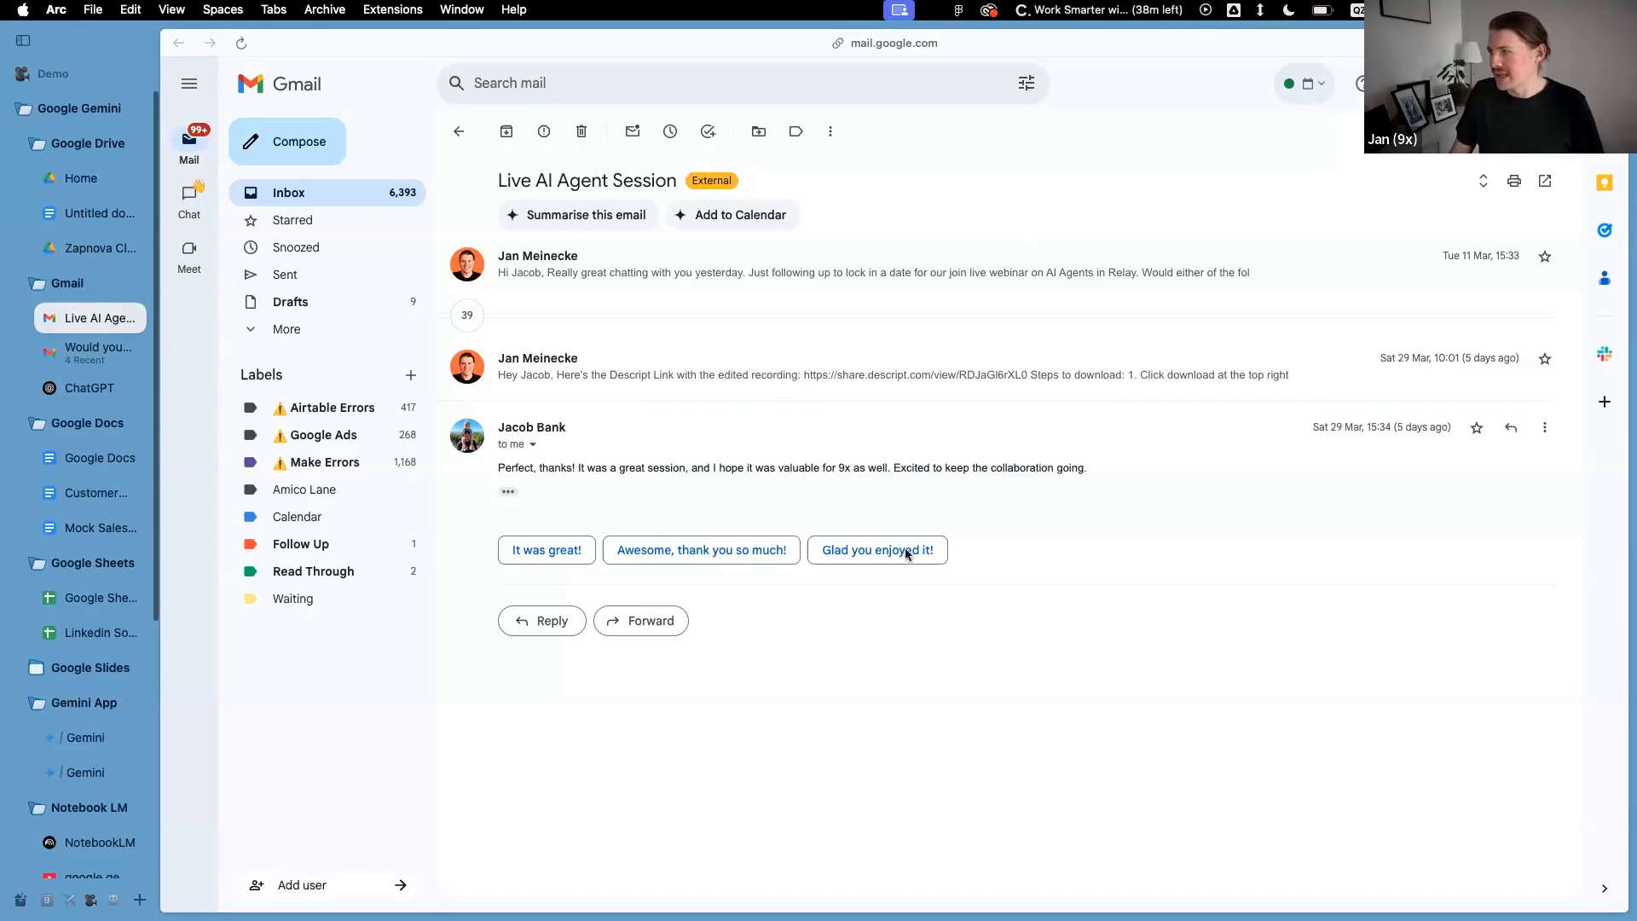
{"action": "left_click", "coordinate": [1432, 82]}
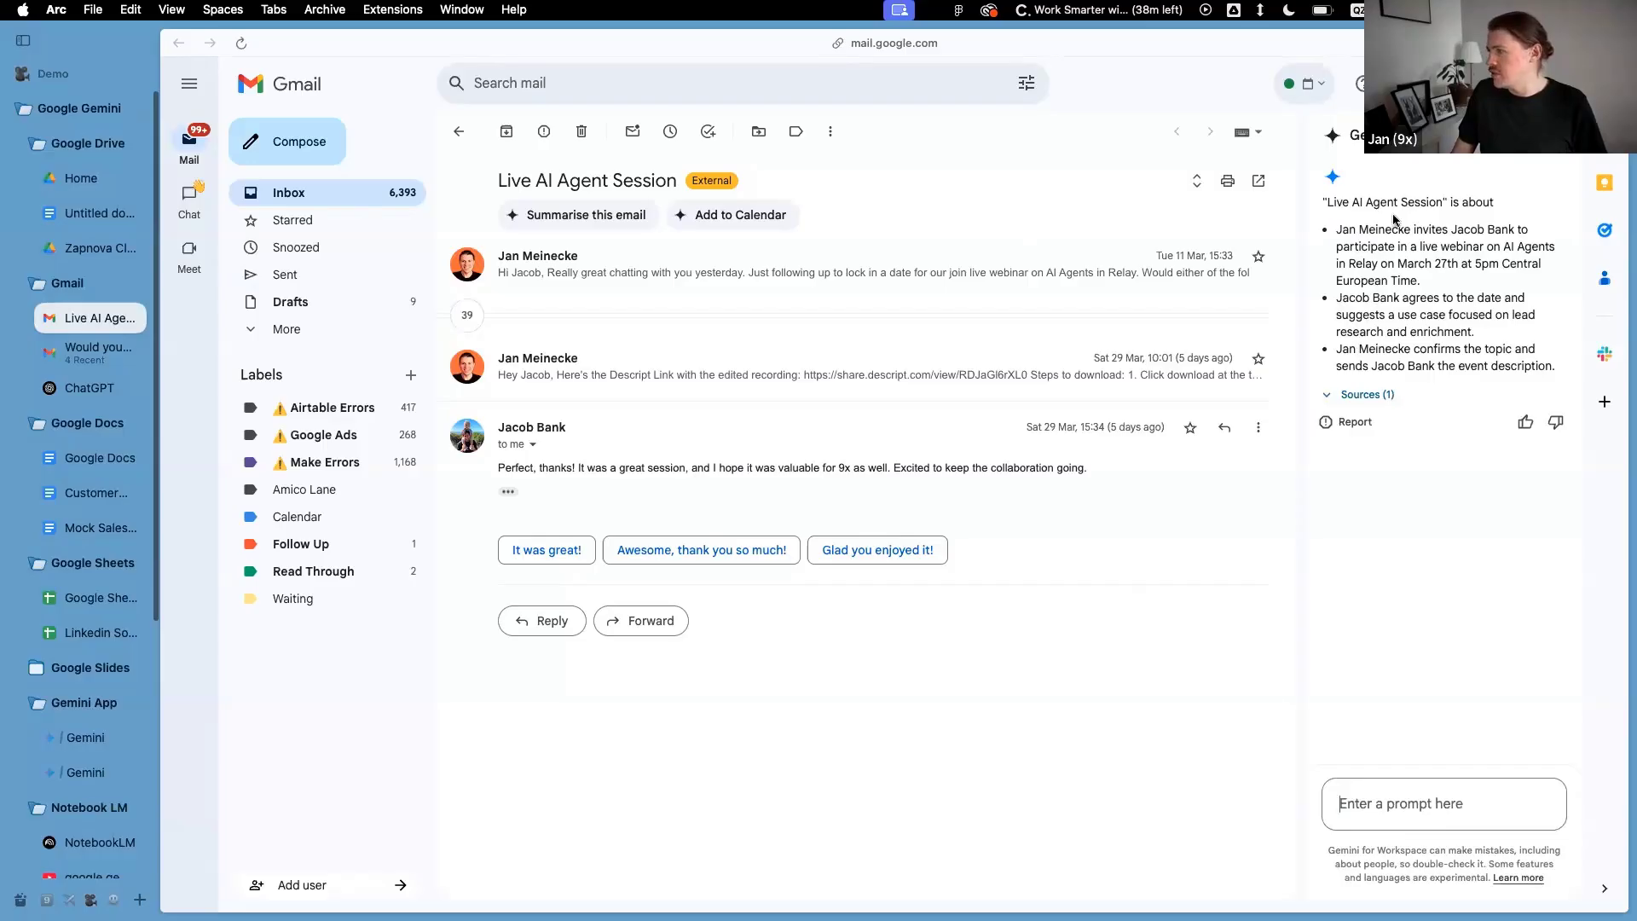
{"action": "left_click_drag", "start_coordinate": [1325, 202], "coordinate": [1435, 367]}
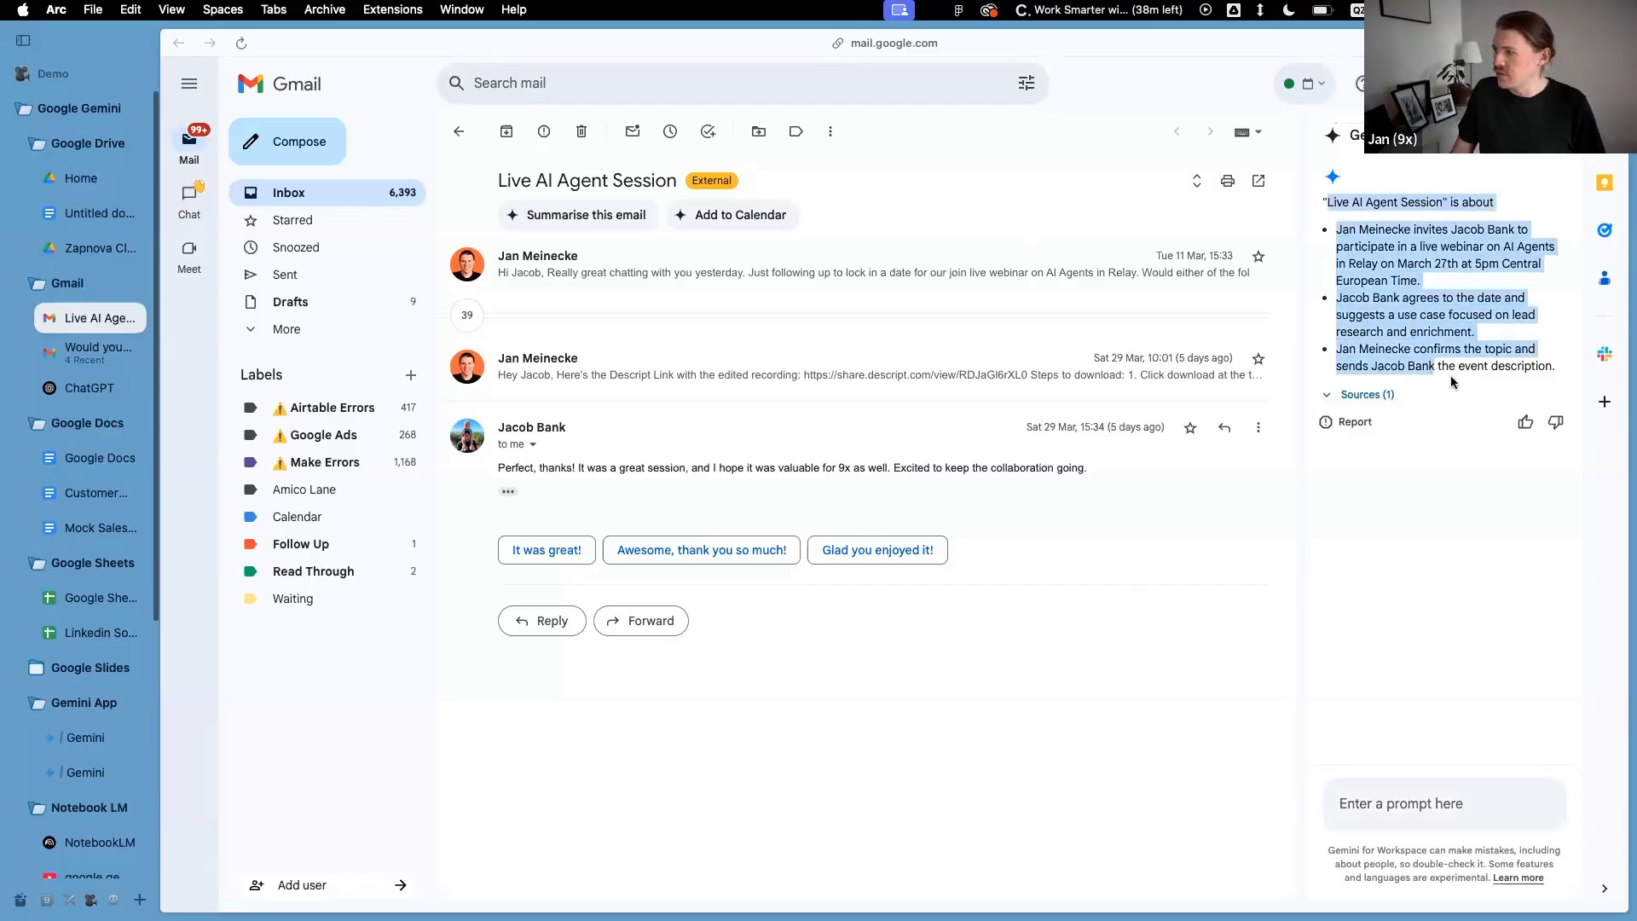
{"action": "left_click", "coordinate": [1431, 202]}
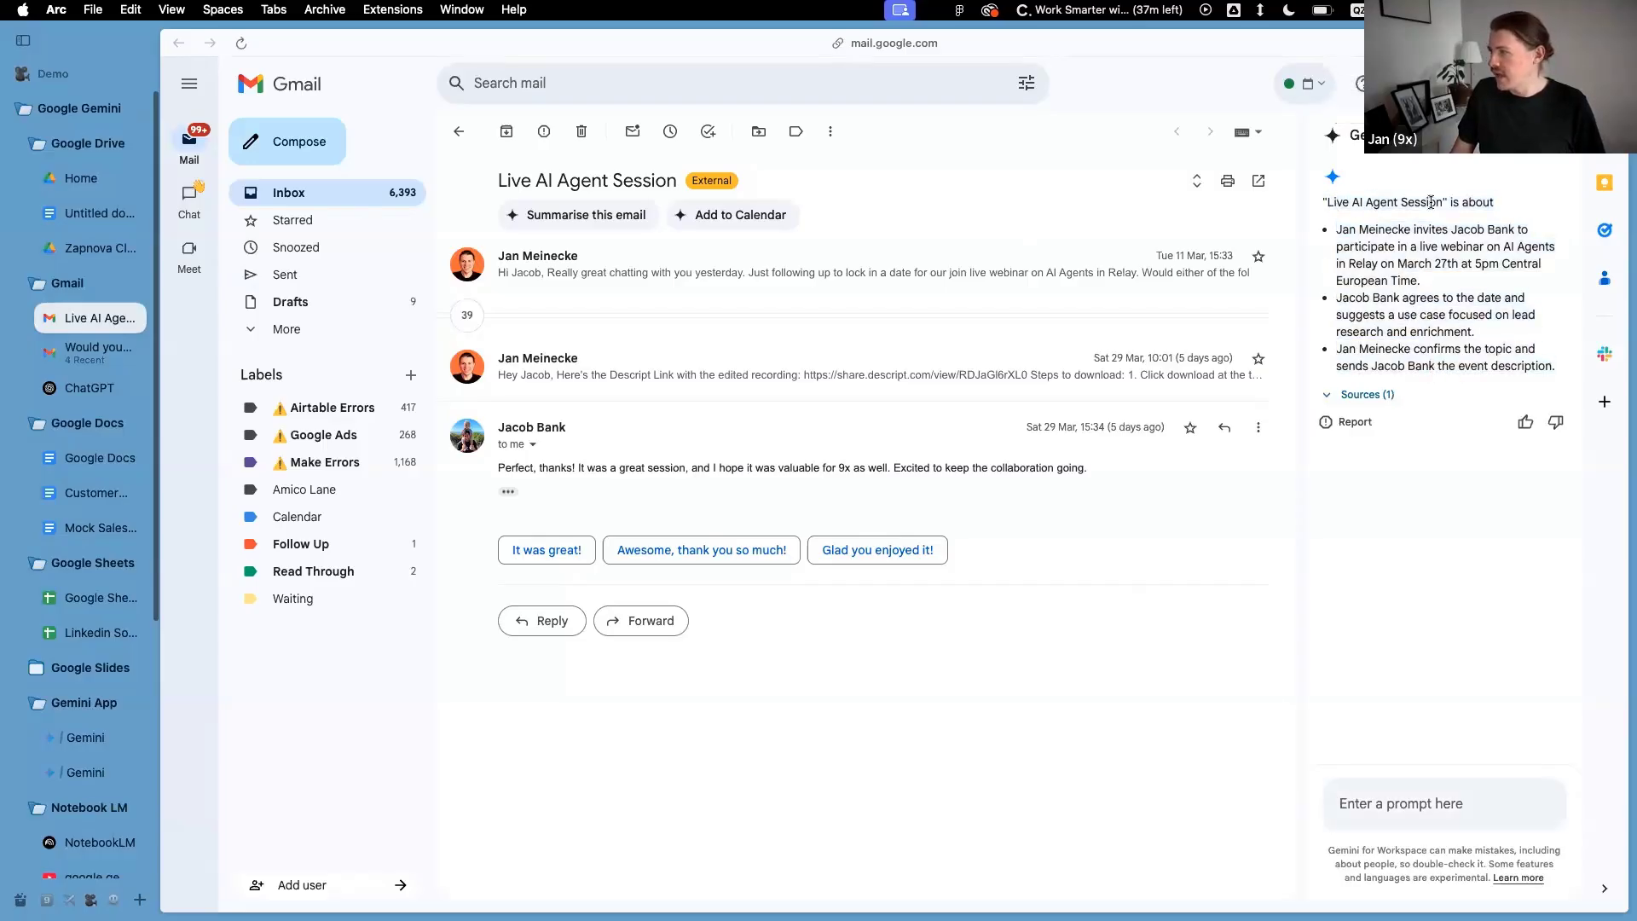
{"action": "left_click_drag", "start_coordinate": [1370, 229], "coordinate": [1497, 299]}
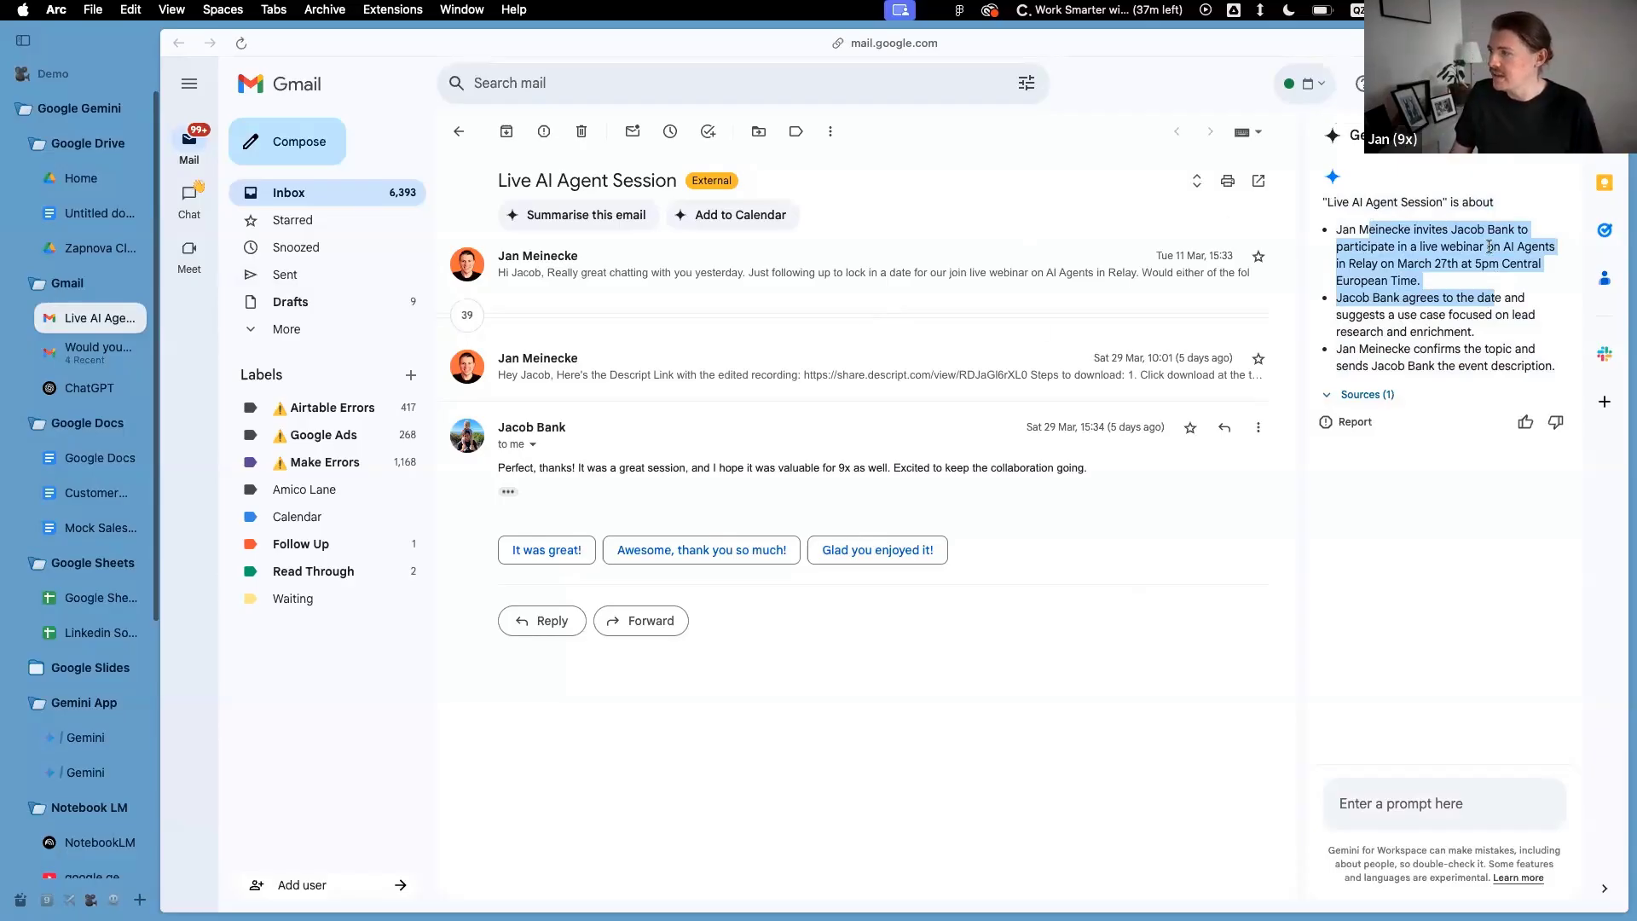
Ask Gemini "What are the next steps needed from me?" and read the answer
{"action": "left_click", "coordinate": [1392, 807]}
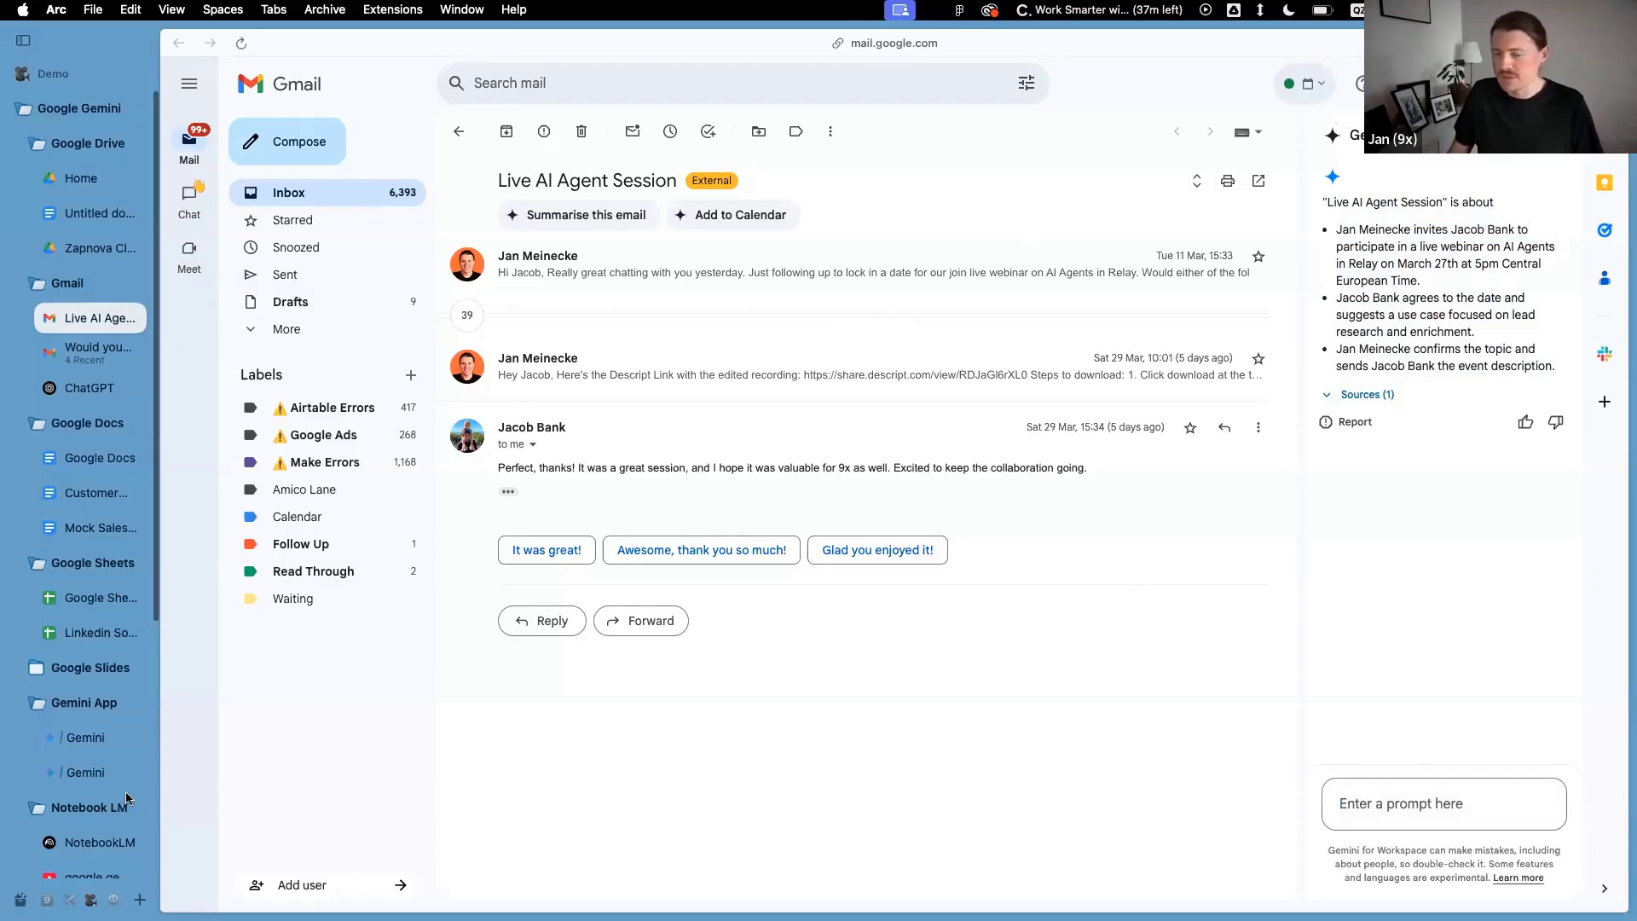
{"action": "type", "text": "What ar"}
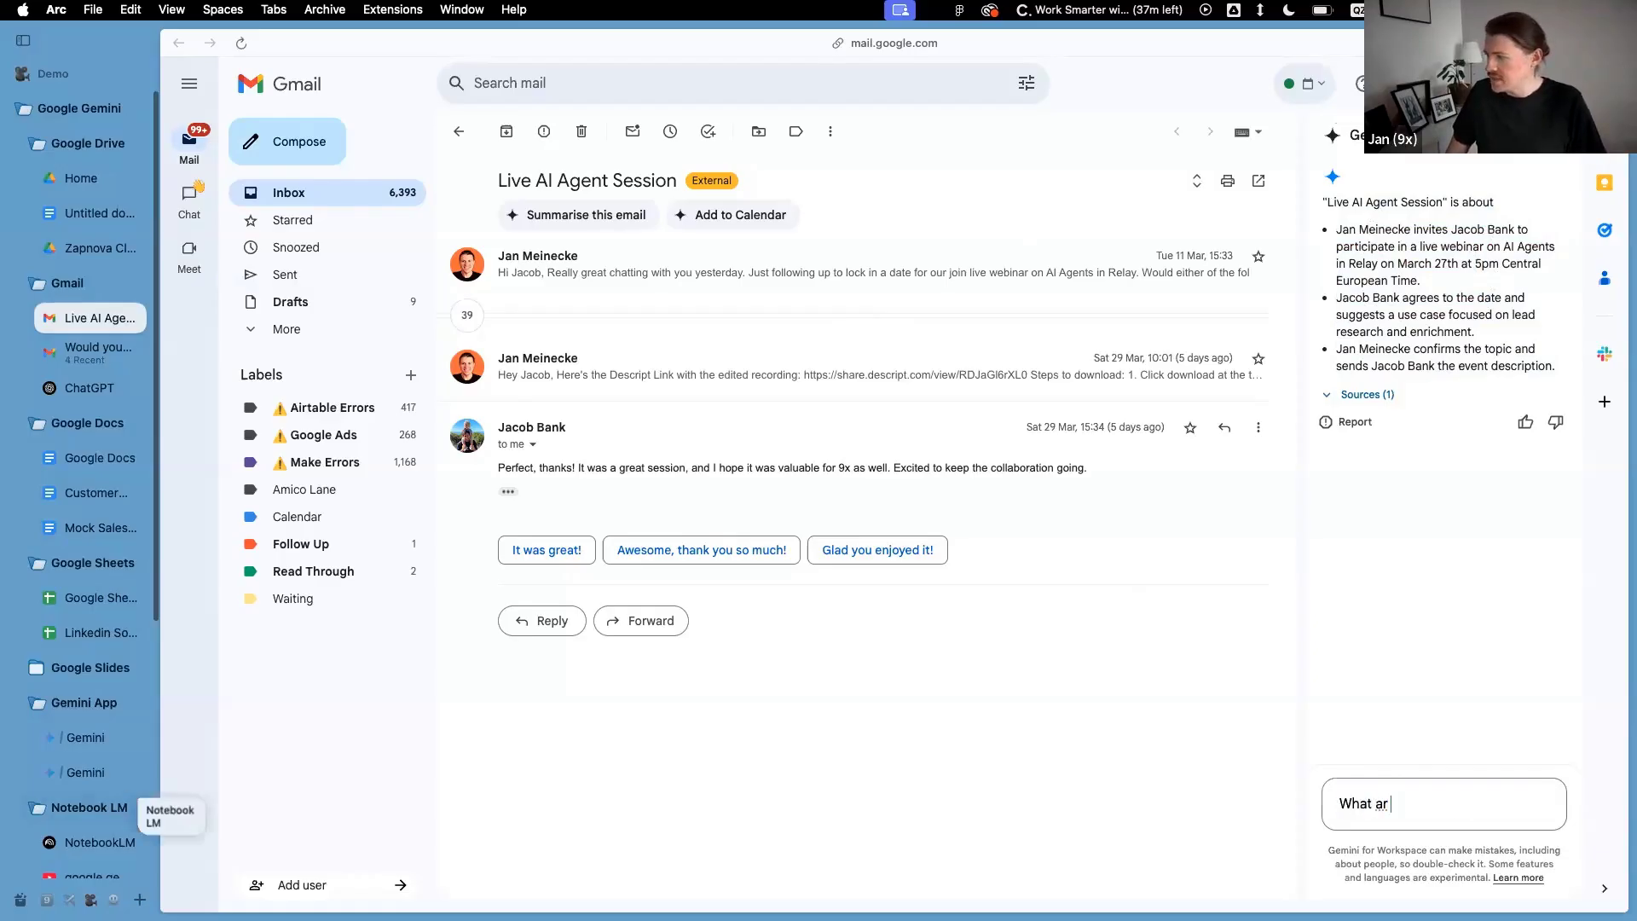
{"action": "type", "text": "e the next steps needed from me?"}
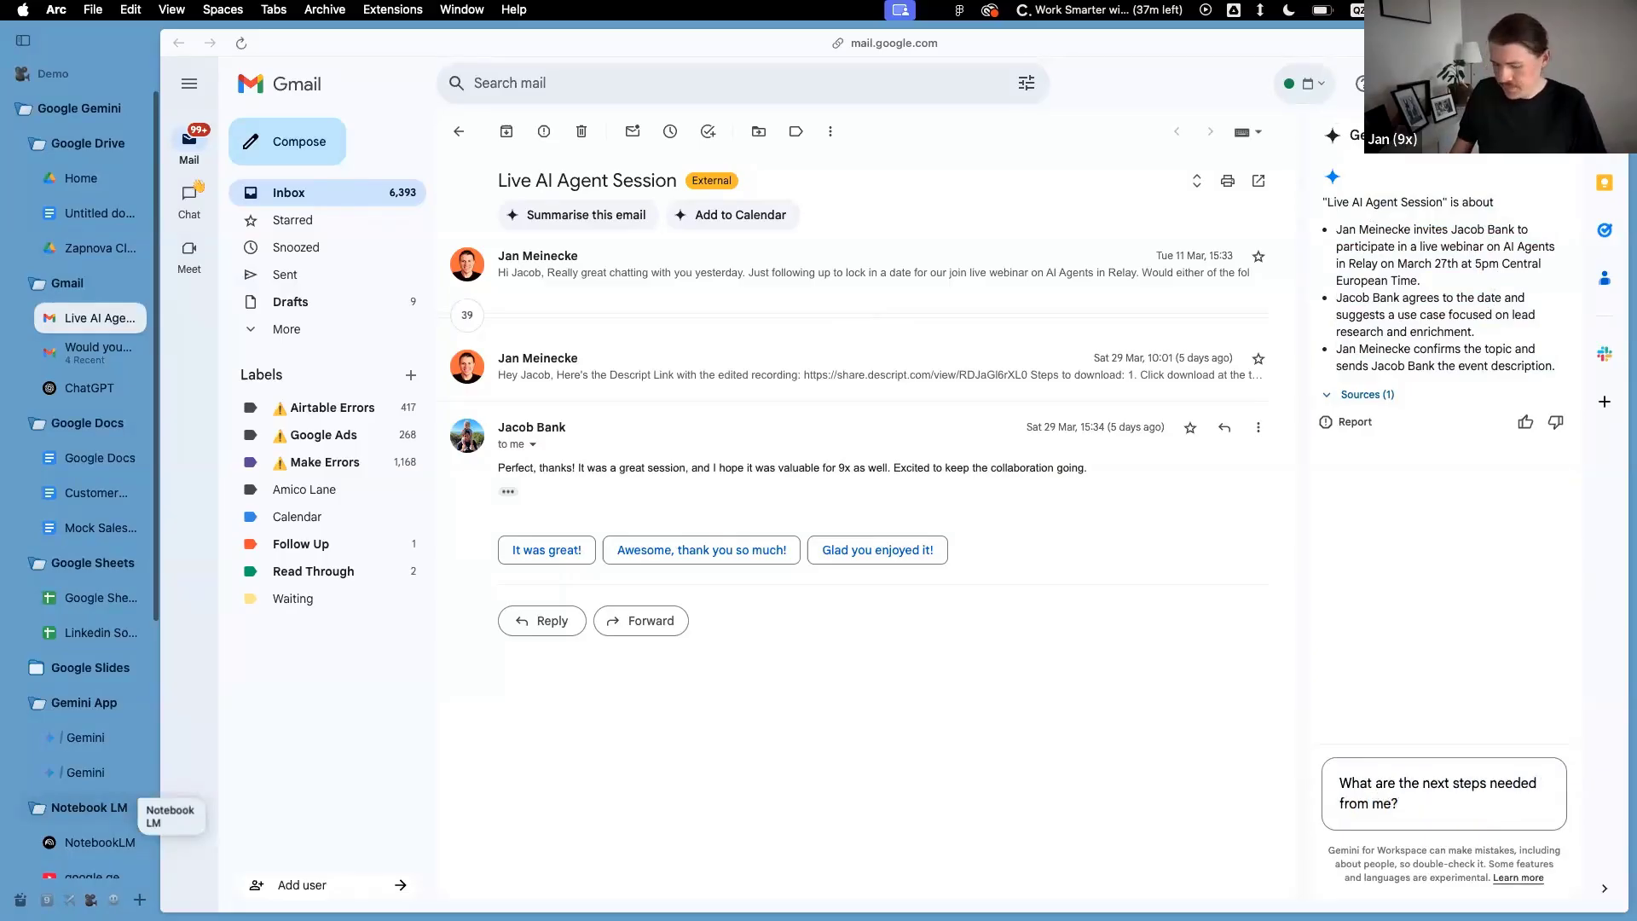
{"action": "key", "text": "Return"}
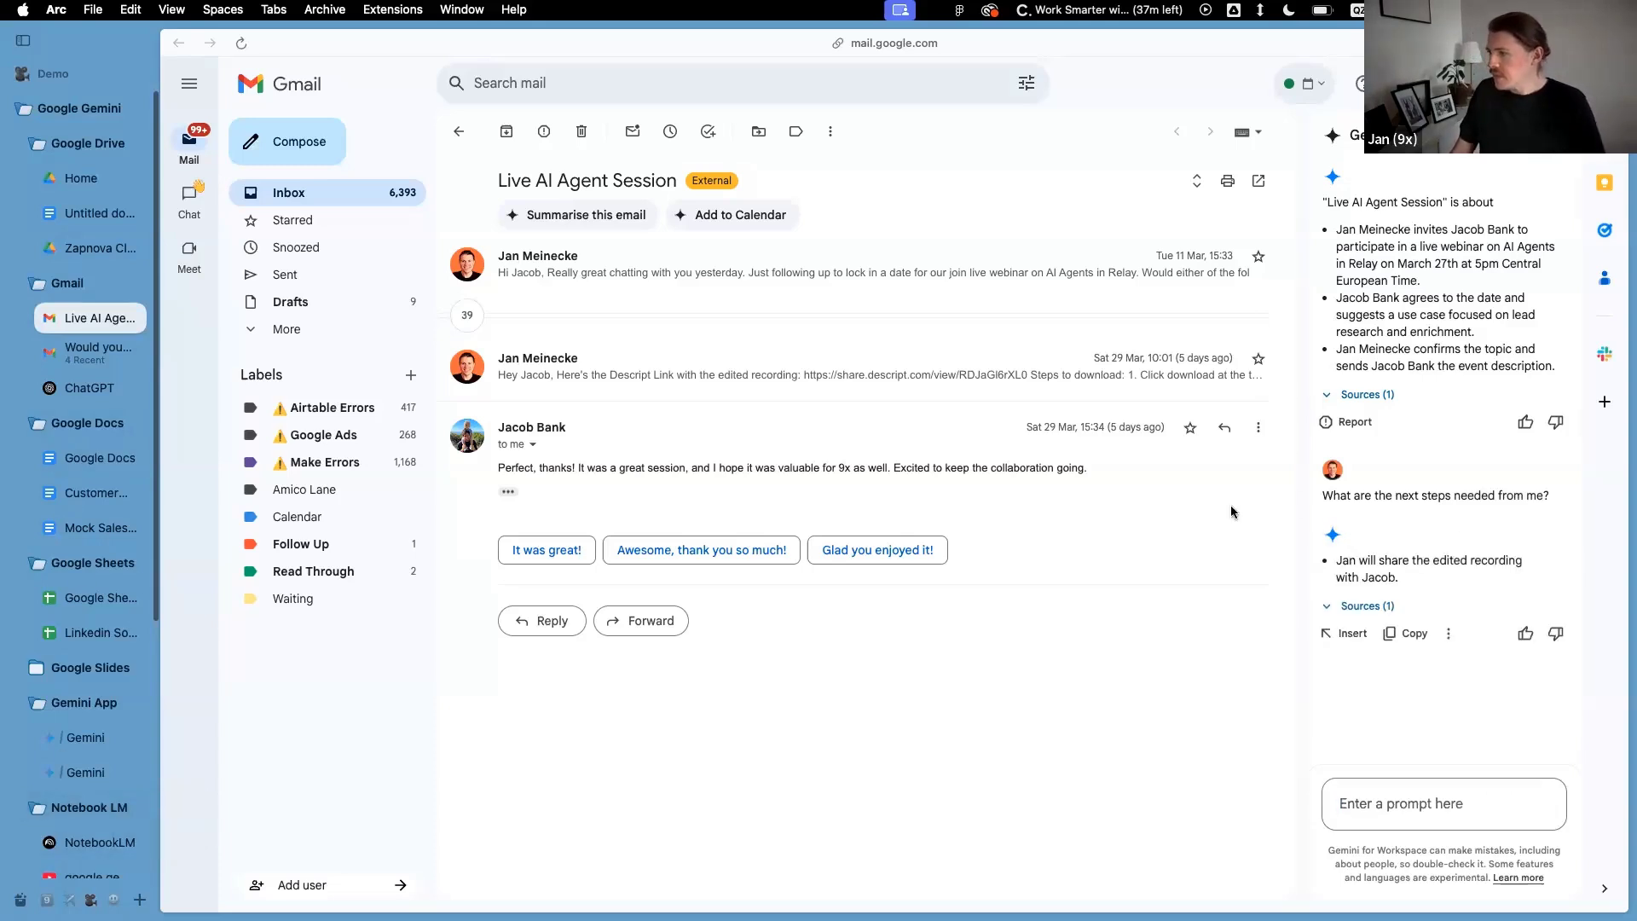
{"action": "left_click", "coordinate": [1467, 562]}
{"action": "left_click_drag", "start_coordinate": [1338, 560], "coordinate": [1440, 578]}
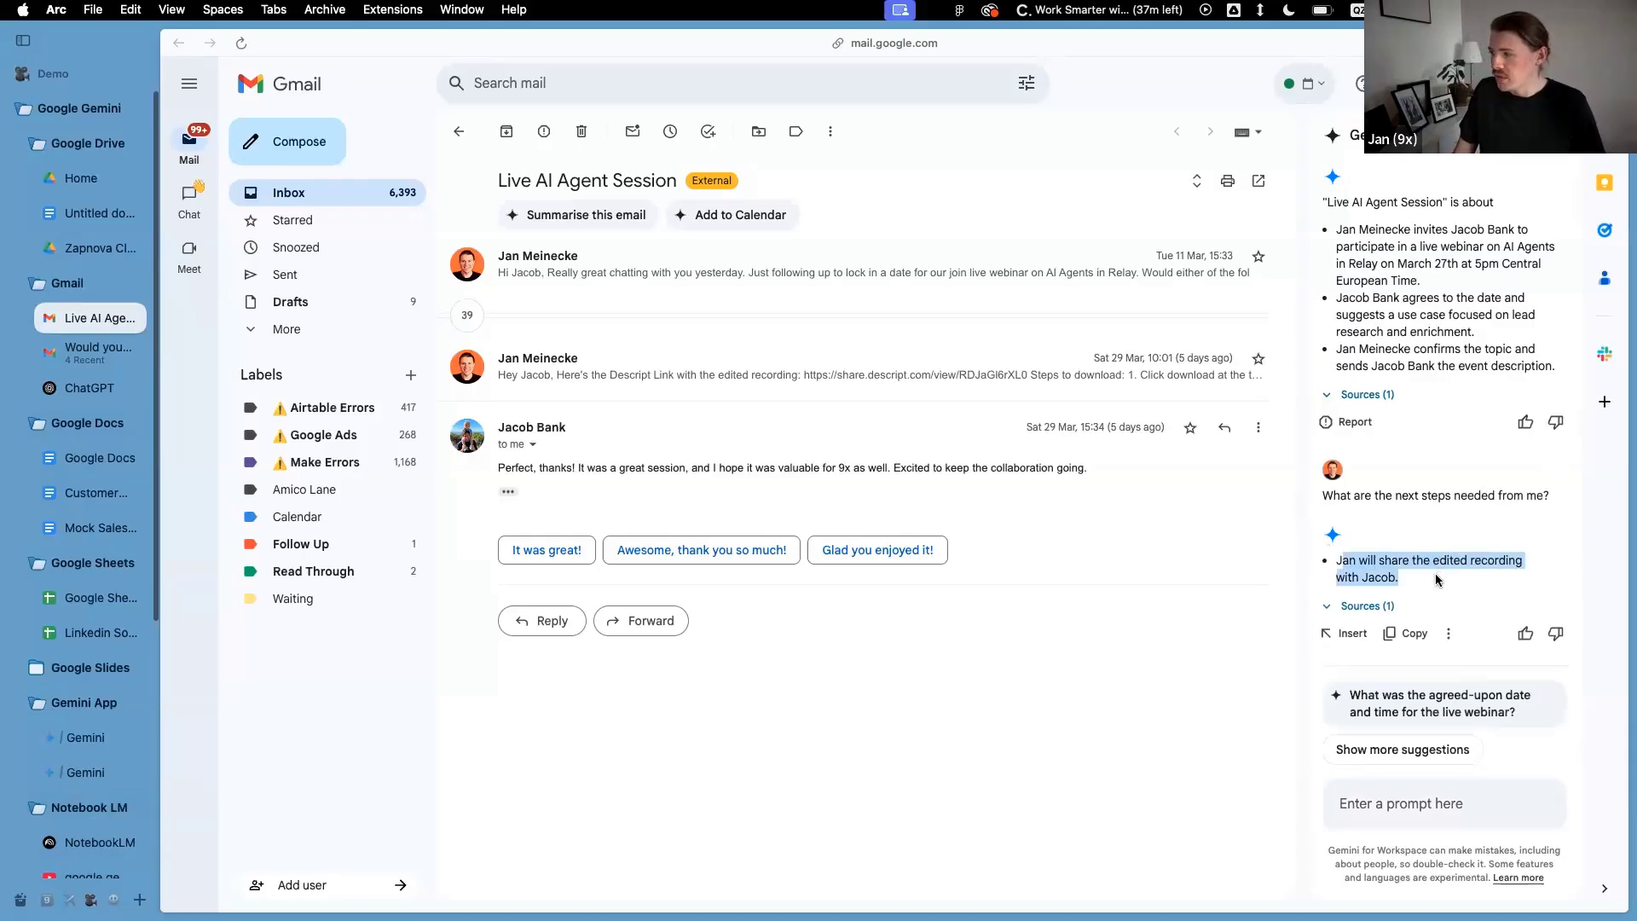
{"action": "left_click", "coordinate": [1402, 563]}
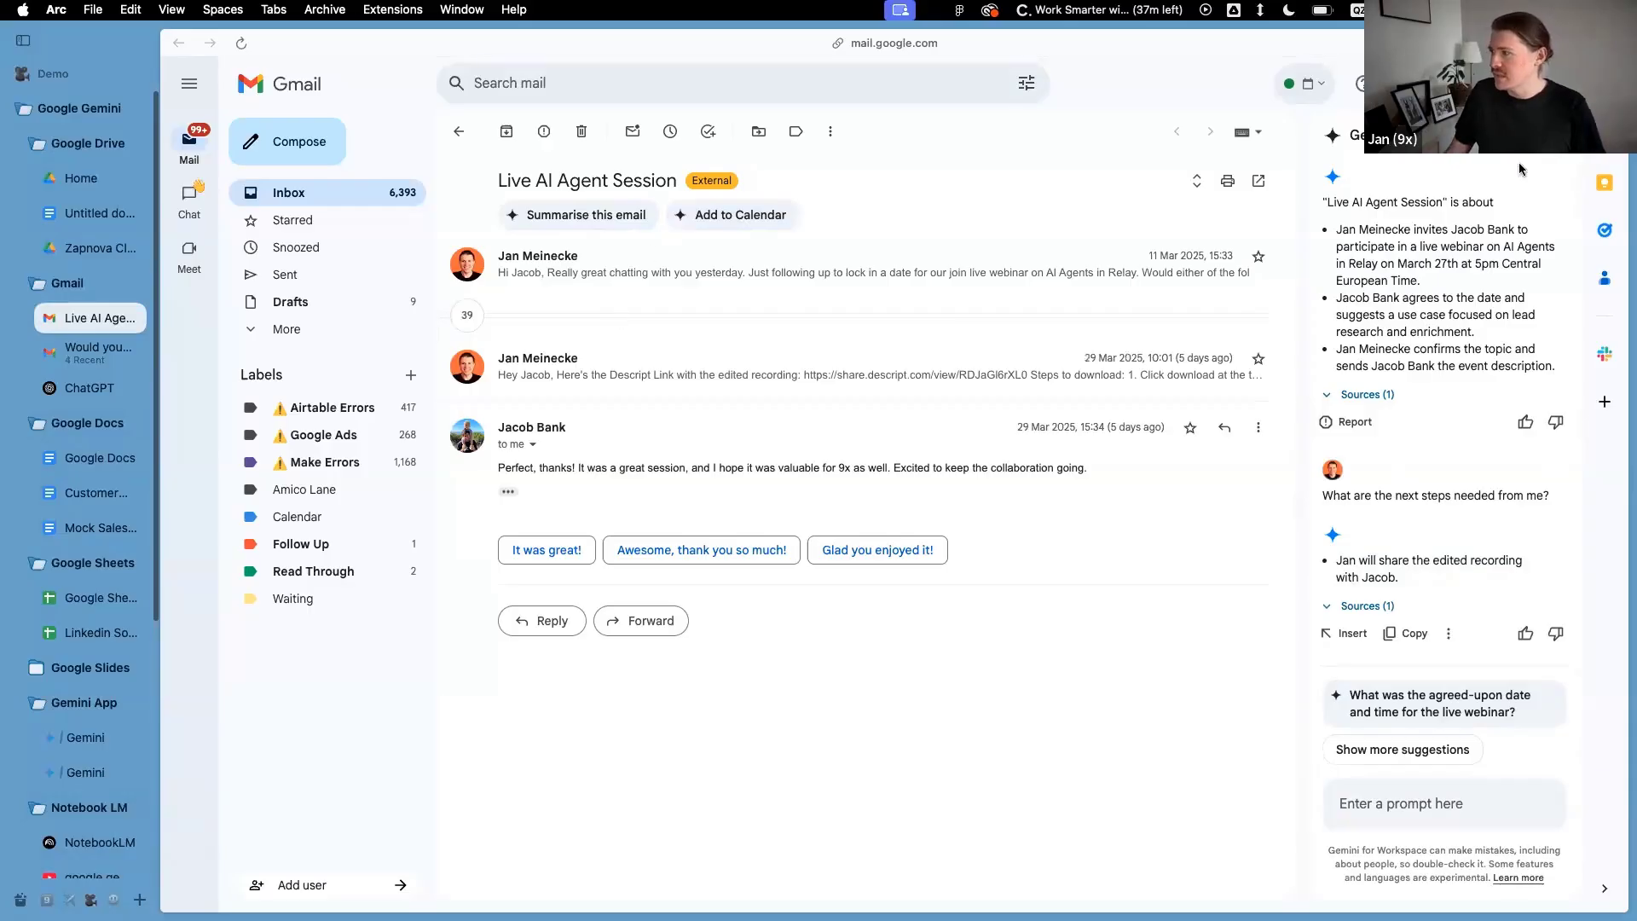
Have Gemini add the Live AI Agent Session to the calendar, check the created event, and return to the email
{"action": "mouse_move", "coordinate": [1398, 261]}
{"action": "left_mouse_down"}
{"action": "mouse_move", "coordinate": [1493, 266]}
{"action": "mouse_move", "coordinate": [1499, 280]}
{"action": "mouse_move", "coordinate": [1421, 282]}
{"action": "left_mouse_up"}
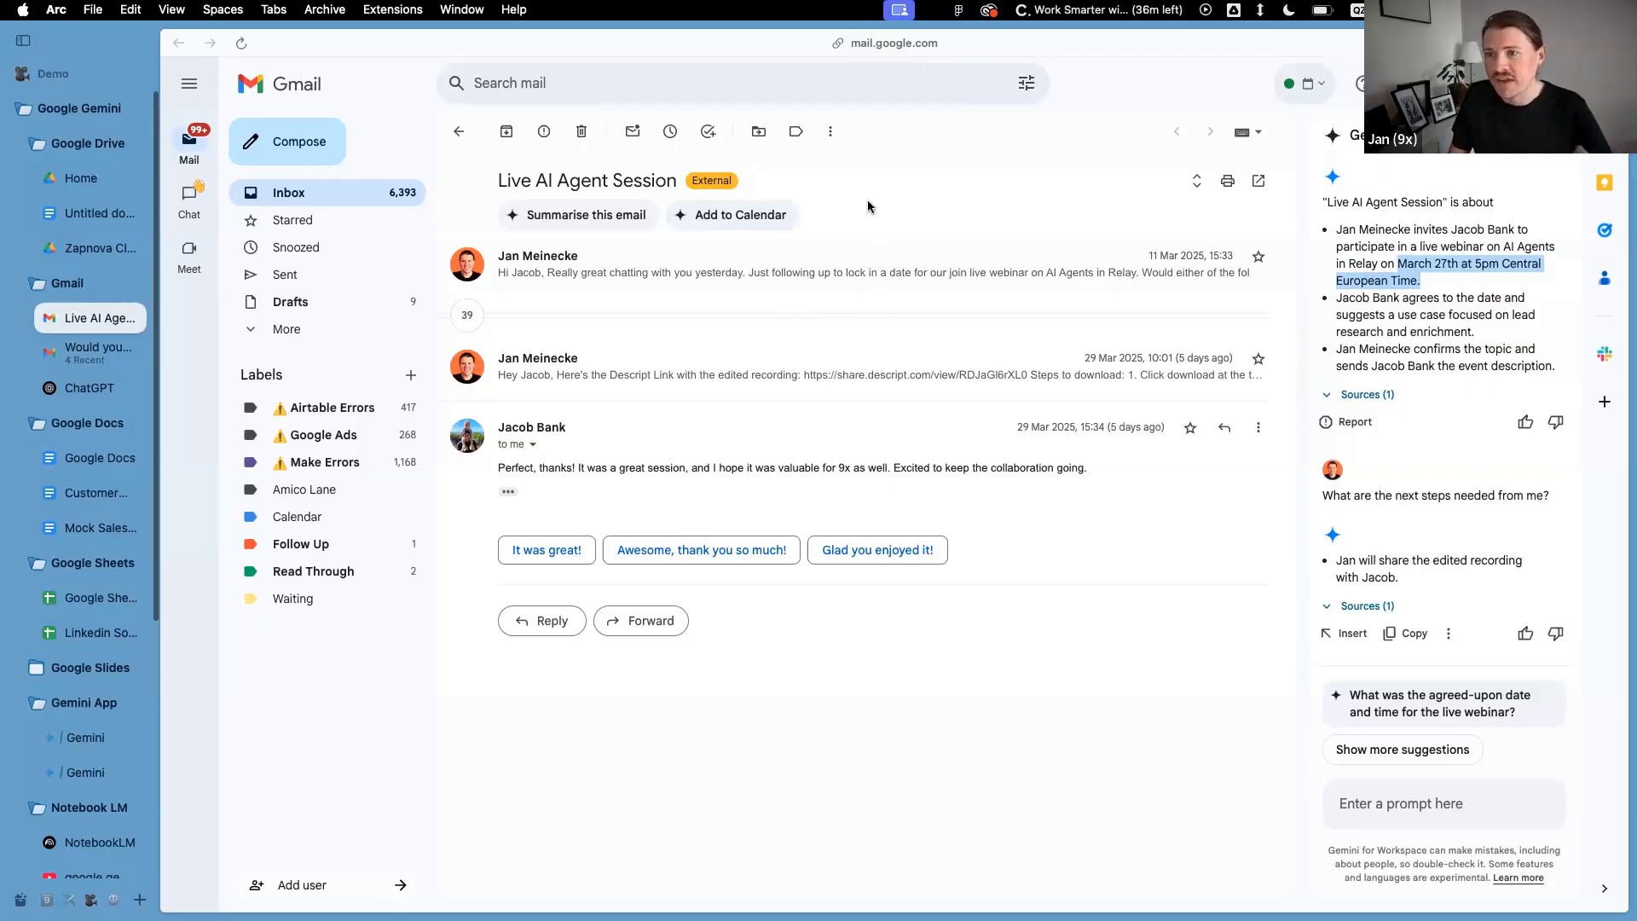
{"action": "left_click", "coordinate": [728, 219]}
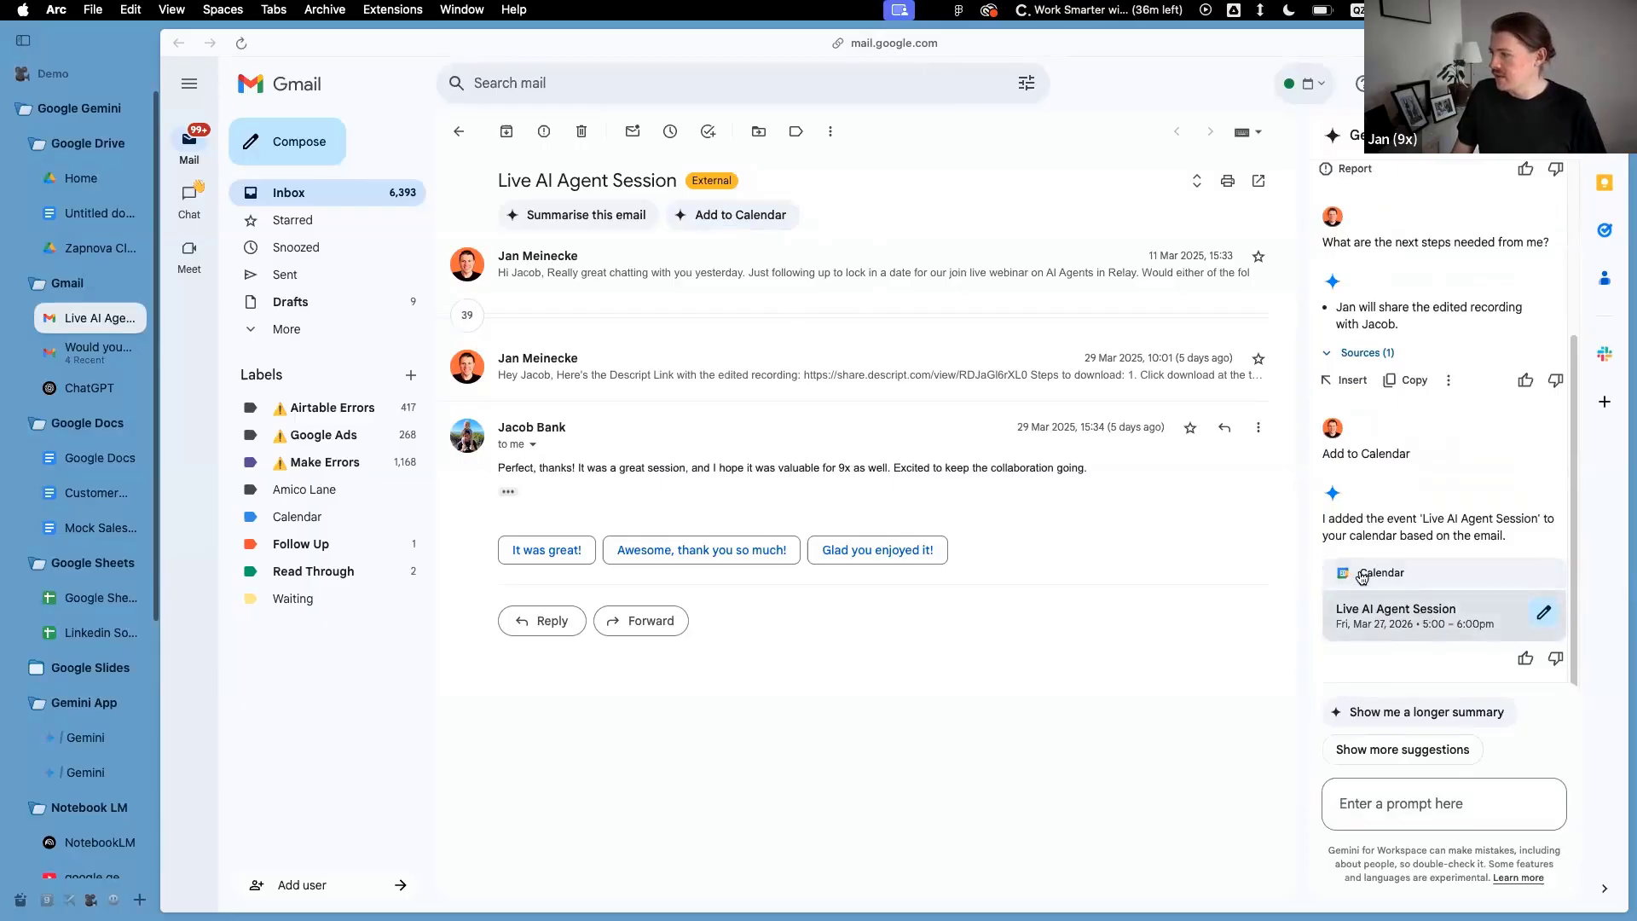
{"action": "left_click", "coordinate": [1428, 612]}
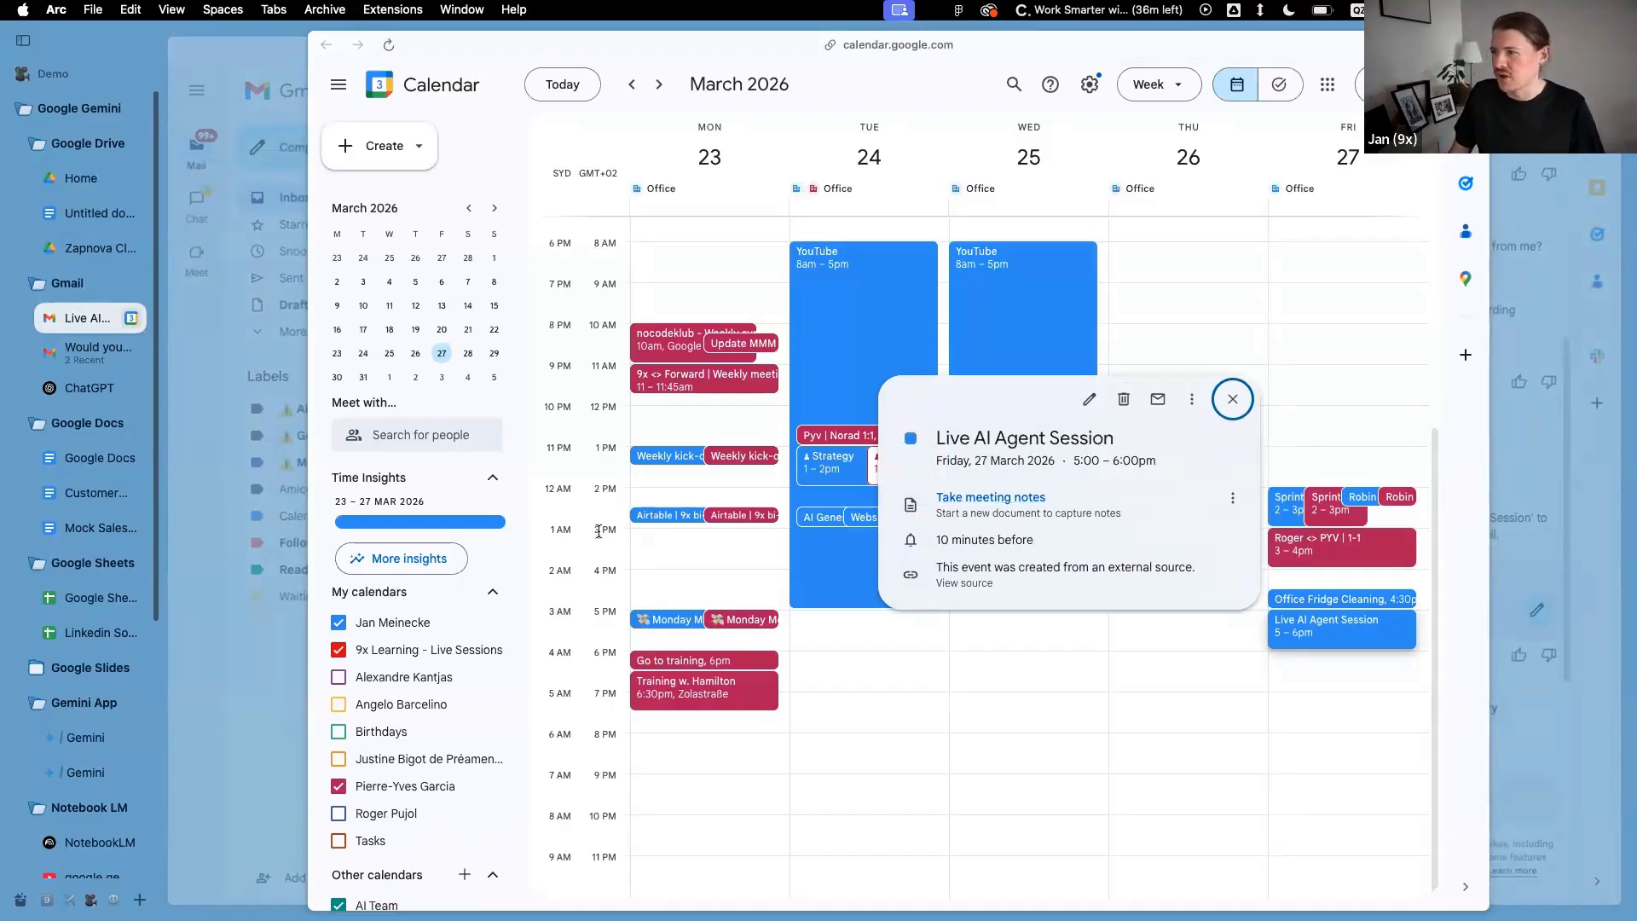
{"action": "left_click", "coordinate": [1511, 49]}
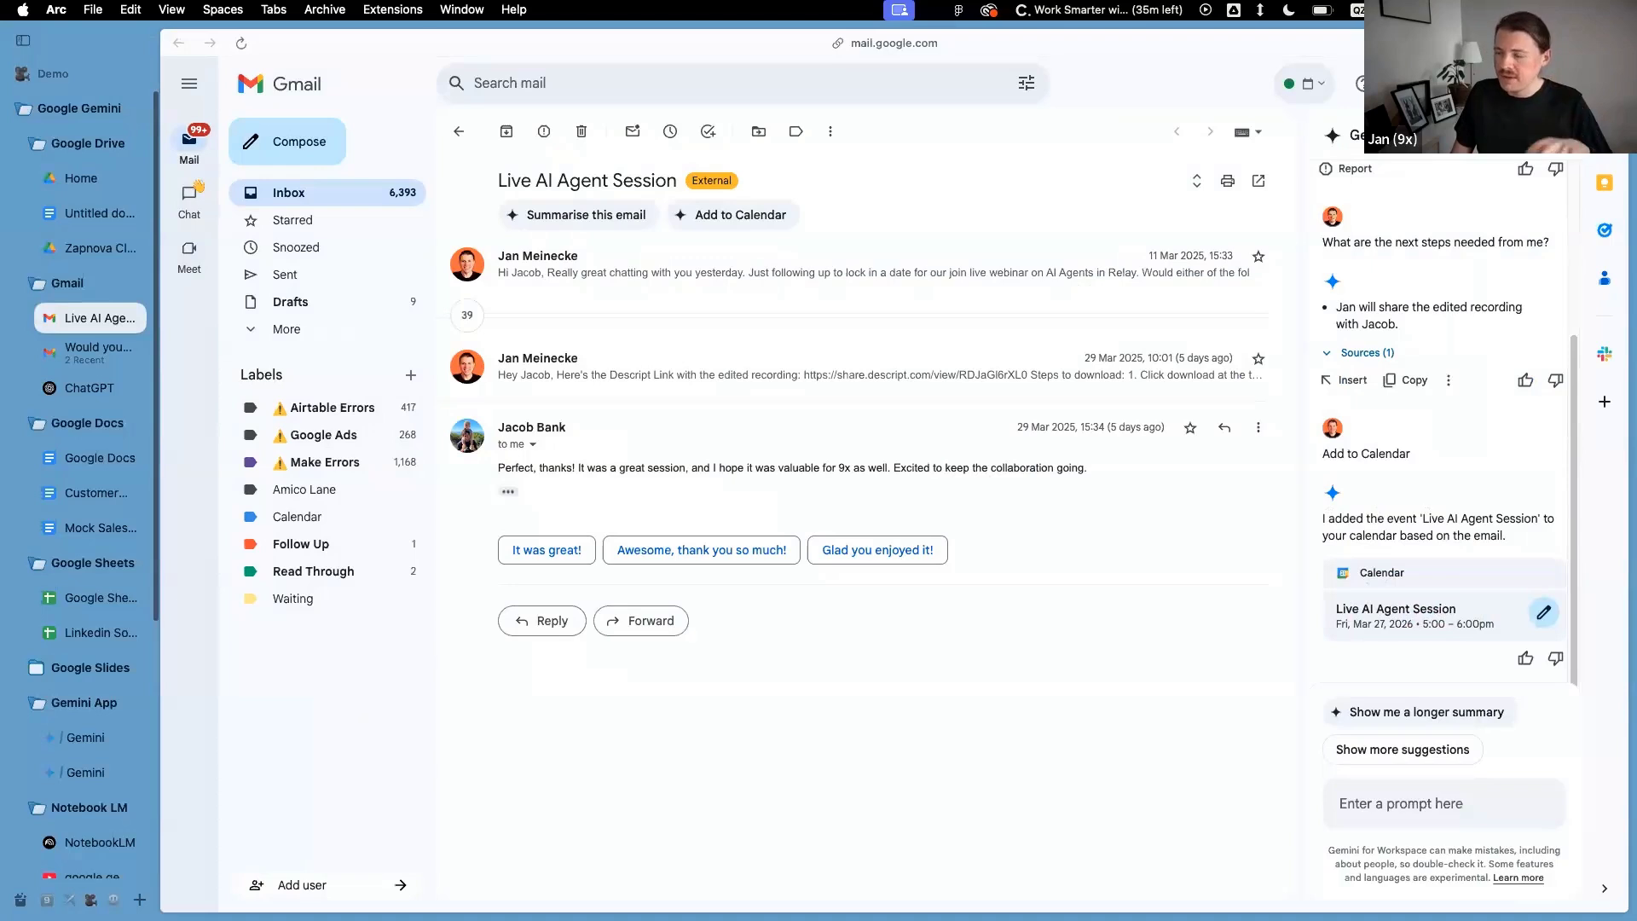
Start a reply and generate a Help me write draft from the prompt "I'll be uploading the recording to YouTube tomorrow"
{"action": "left_click", "coordinate": [541, 621]}
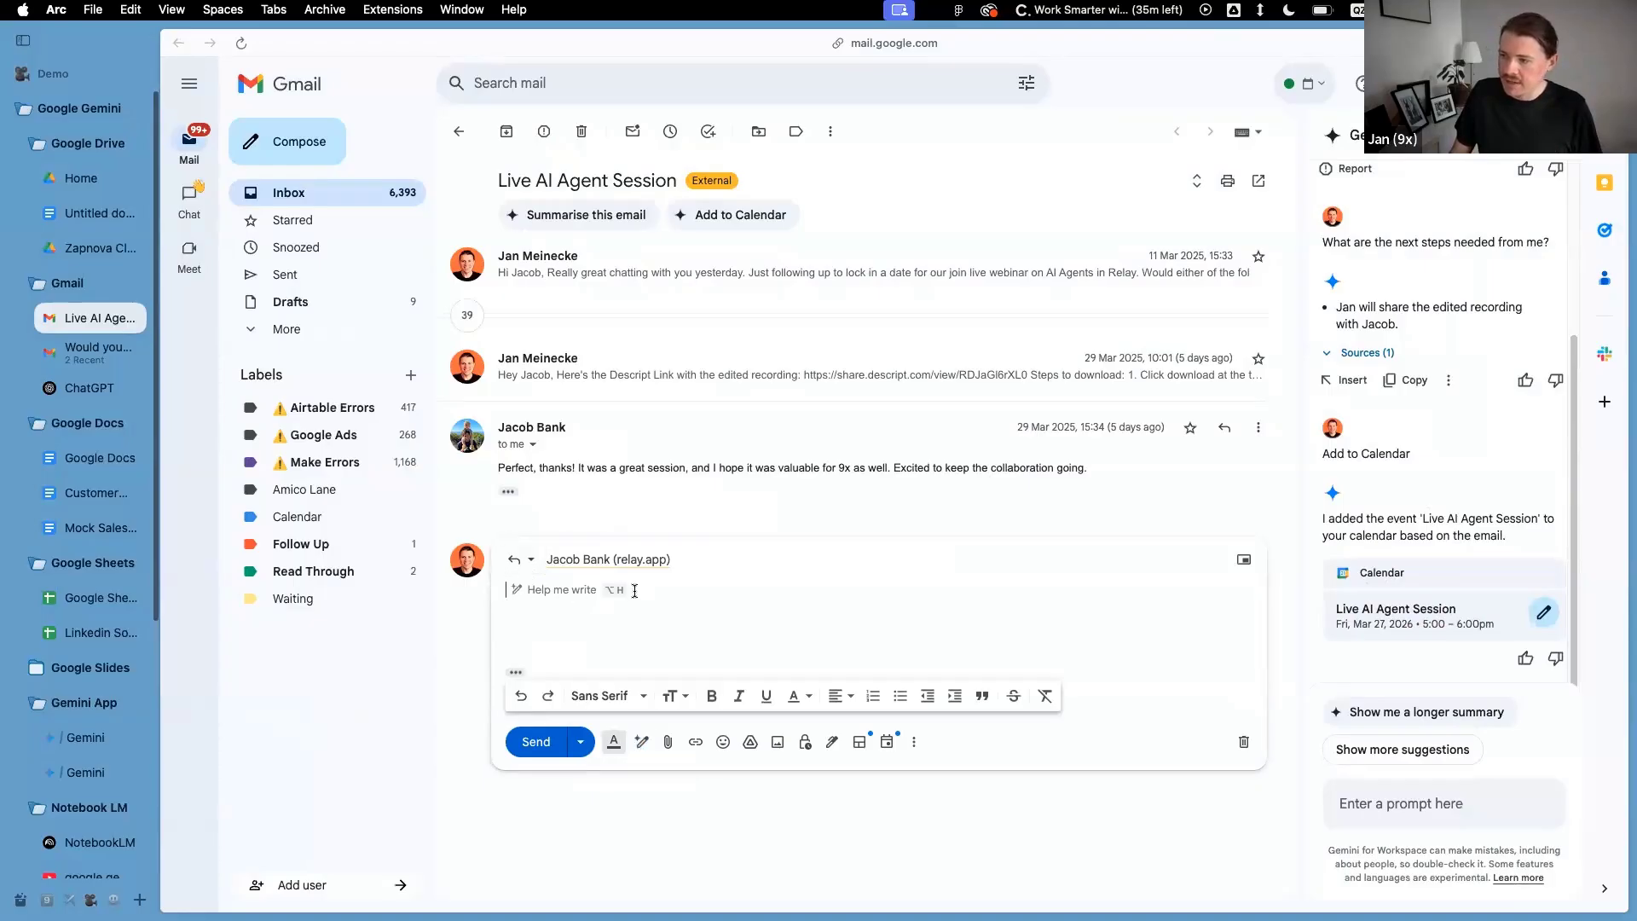
{"action": "left_click", "coordinate": [640, 745]}
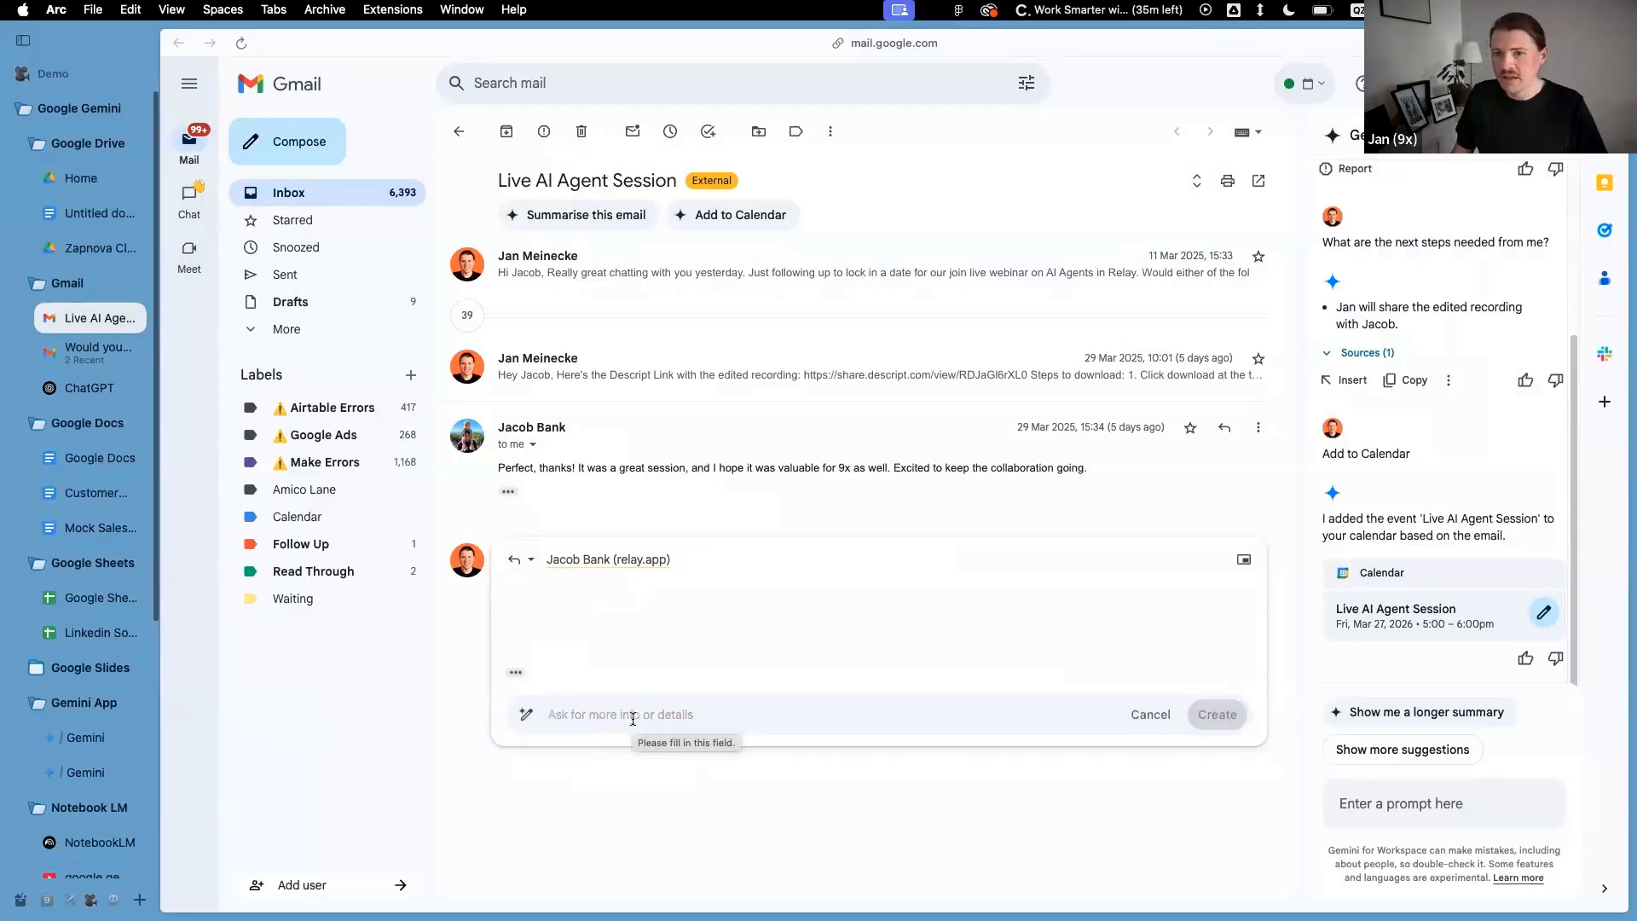
{"action": "type", "text": "I"}
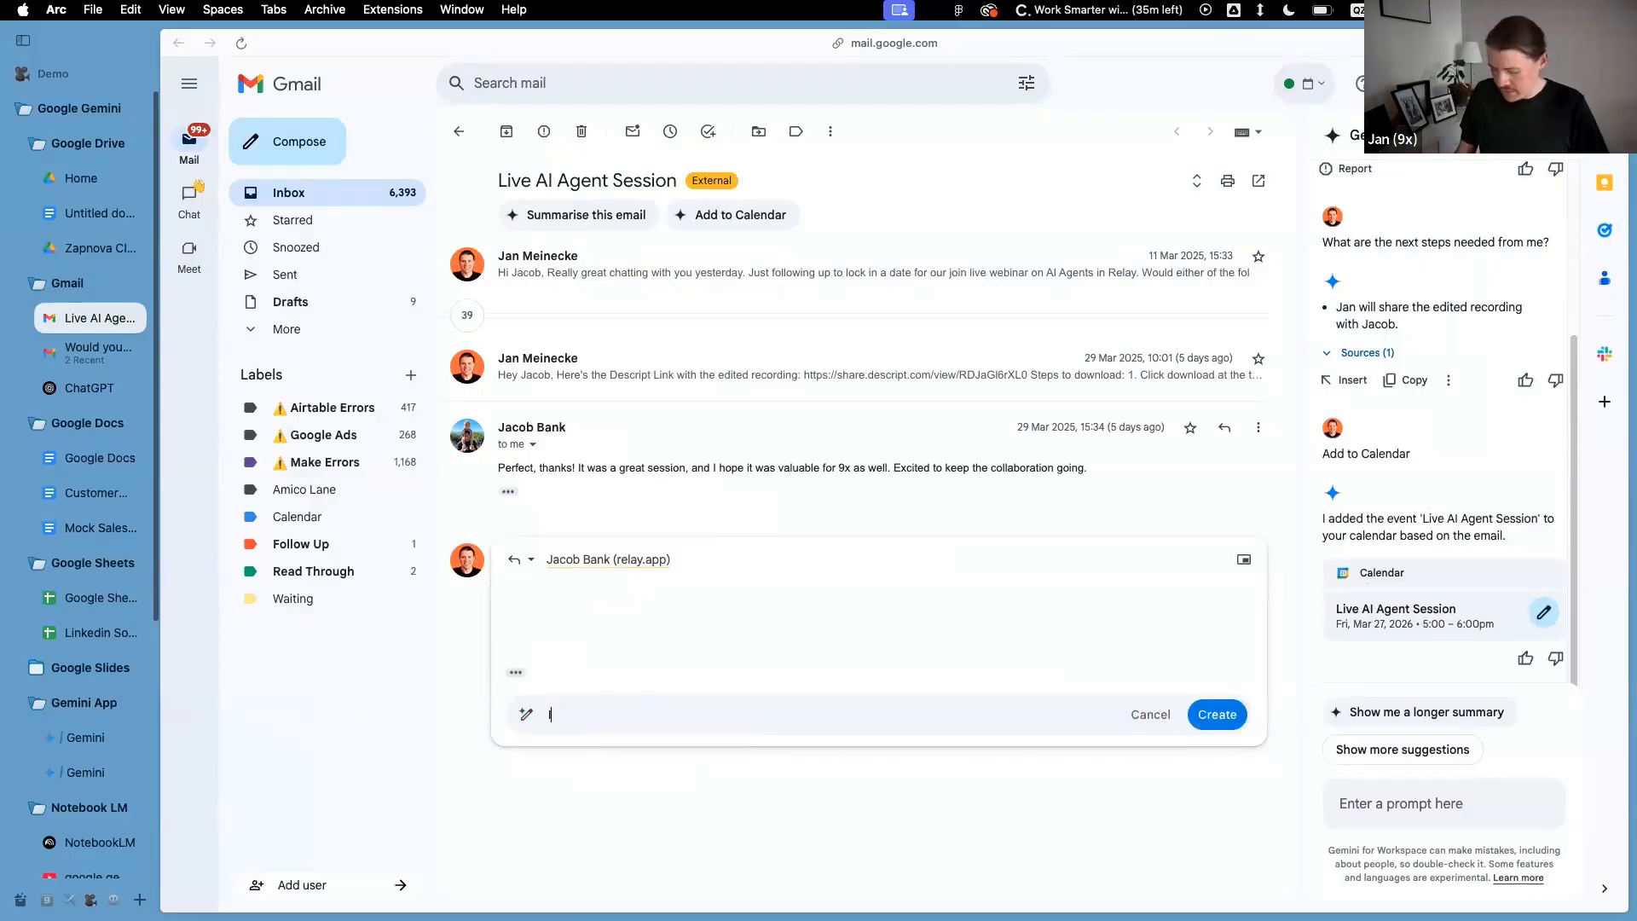
{"action": "type", "text": "'ll be uploading "}
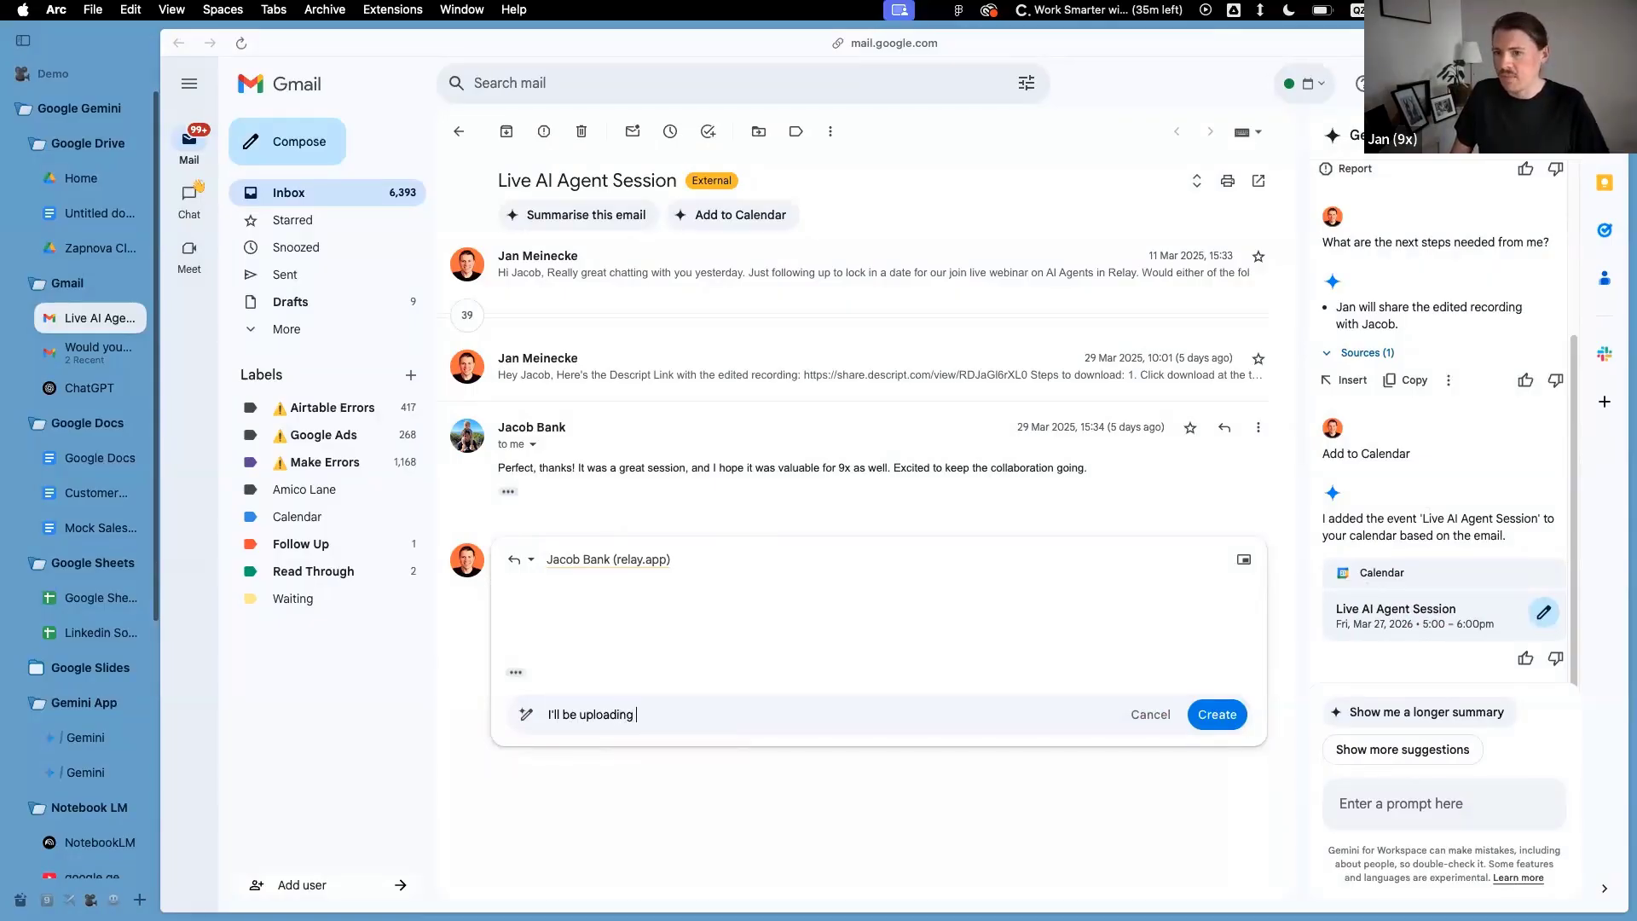
{"action": "type", "text": "the recording "}
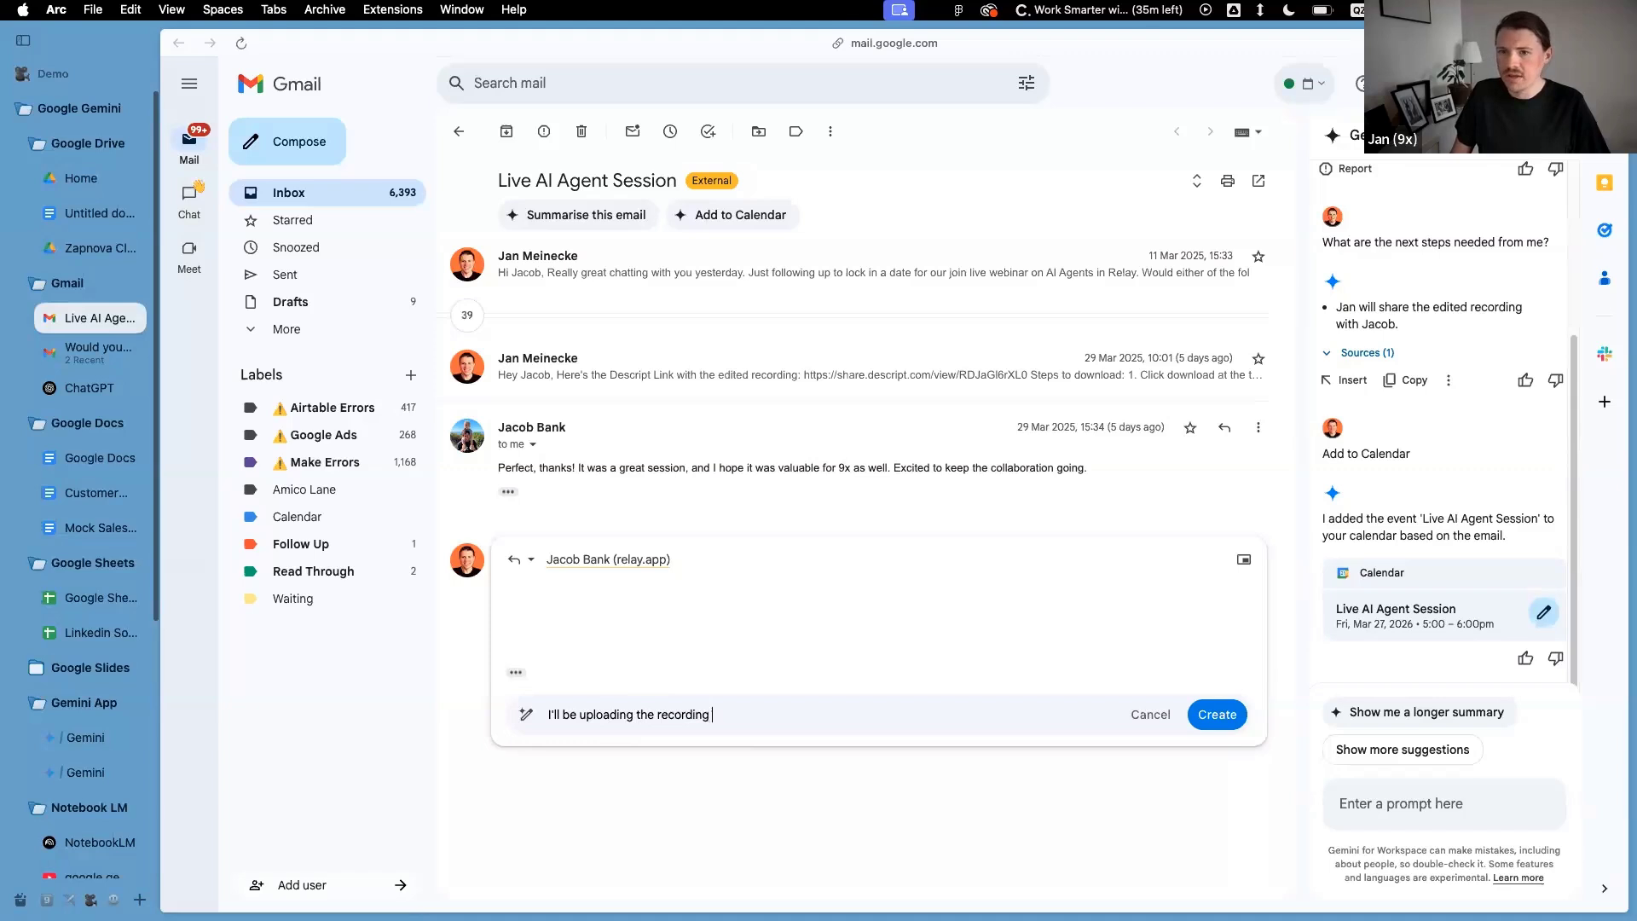
{"action": "type", "text": "to YouT"}
{"action": "key", "text": "BackSpace"}
{"action": "type", "text": "uTube tomorrow"}
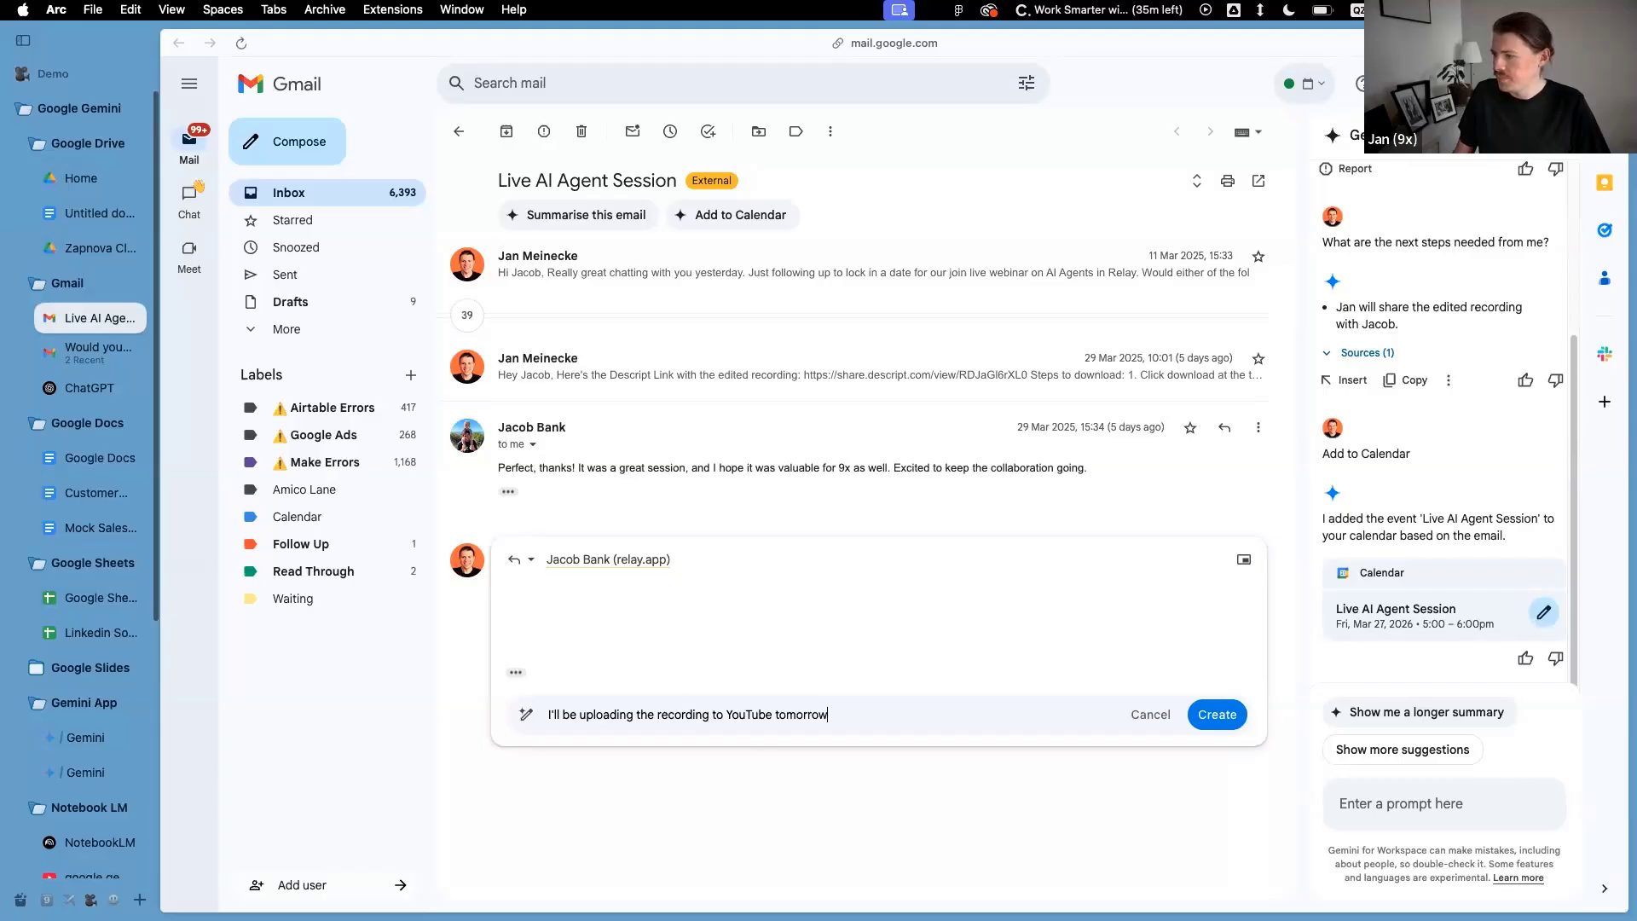
{"action": "left_click", "coordinate": [1223, 717]}
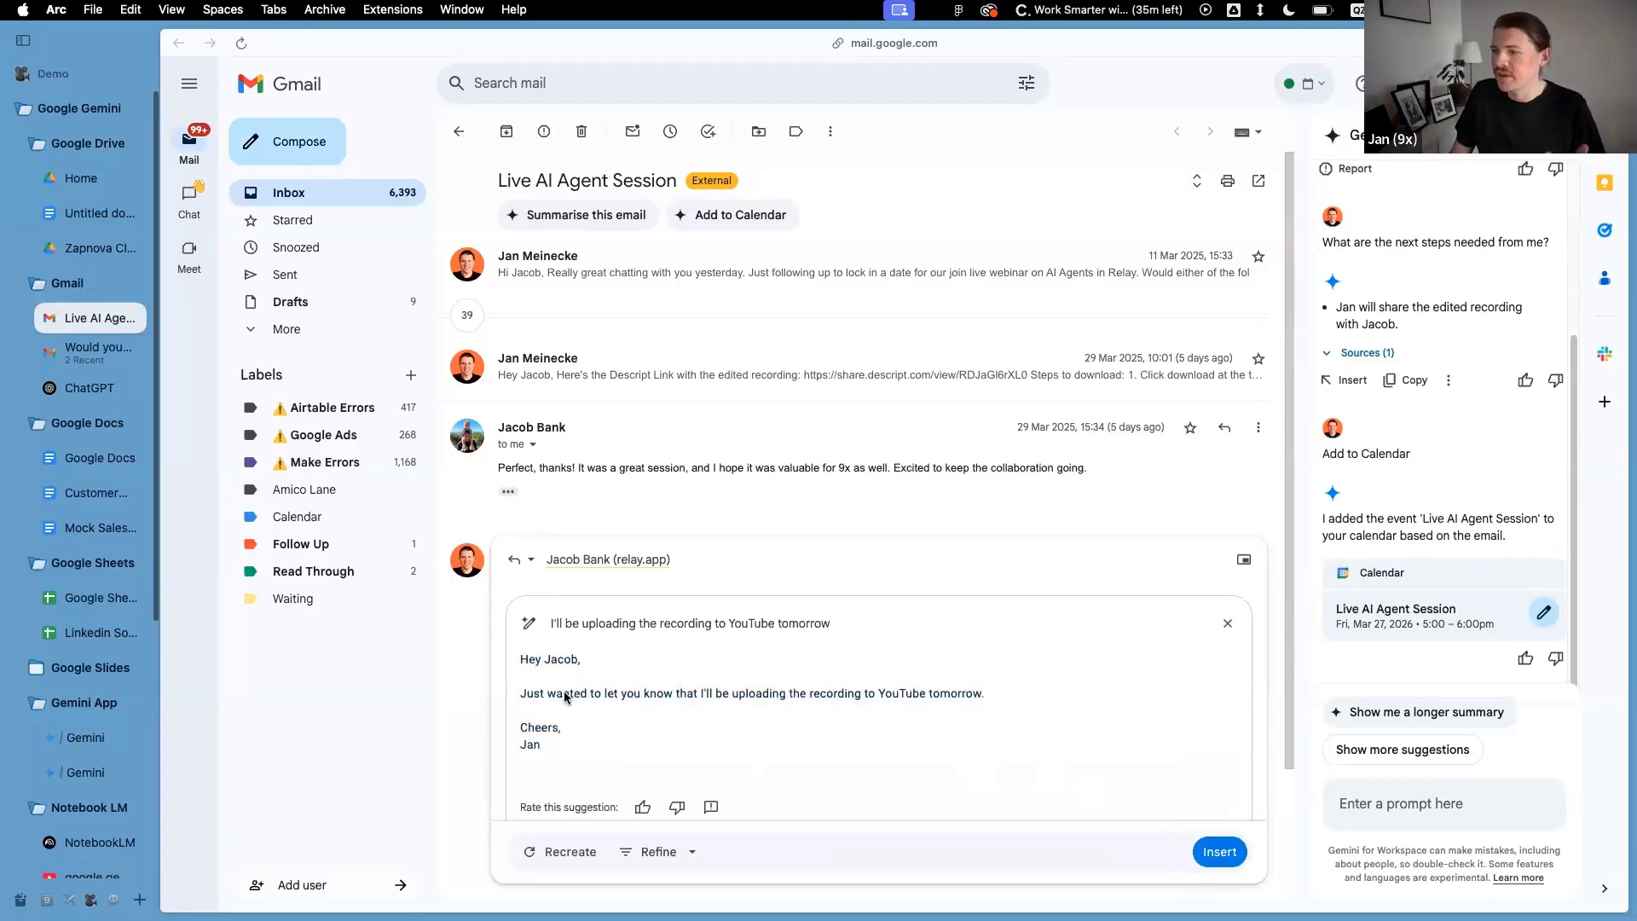
{"action": "left_click_drag", "start_coordinate": [686, 693], "coordinate": [1010, 702]}
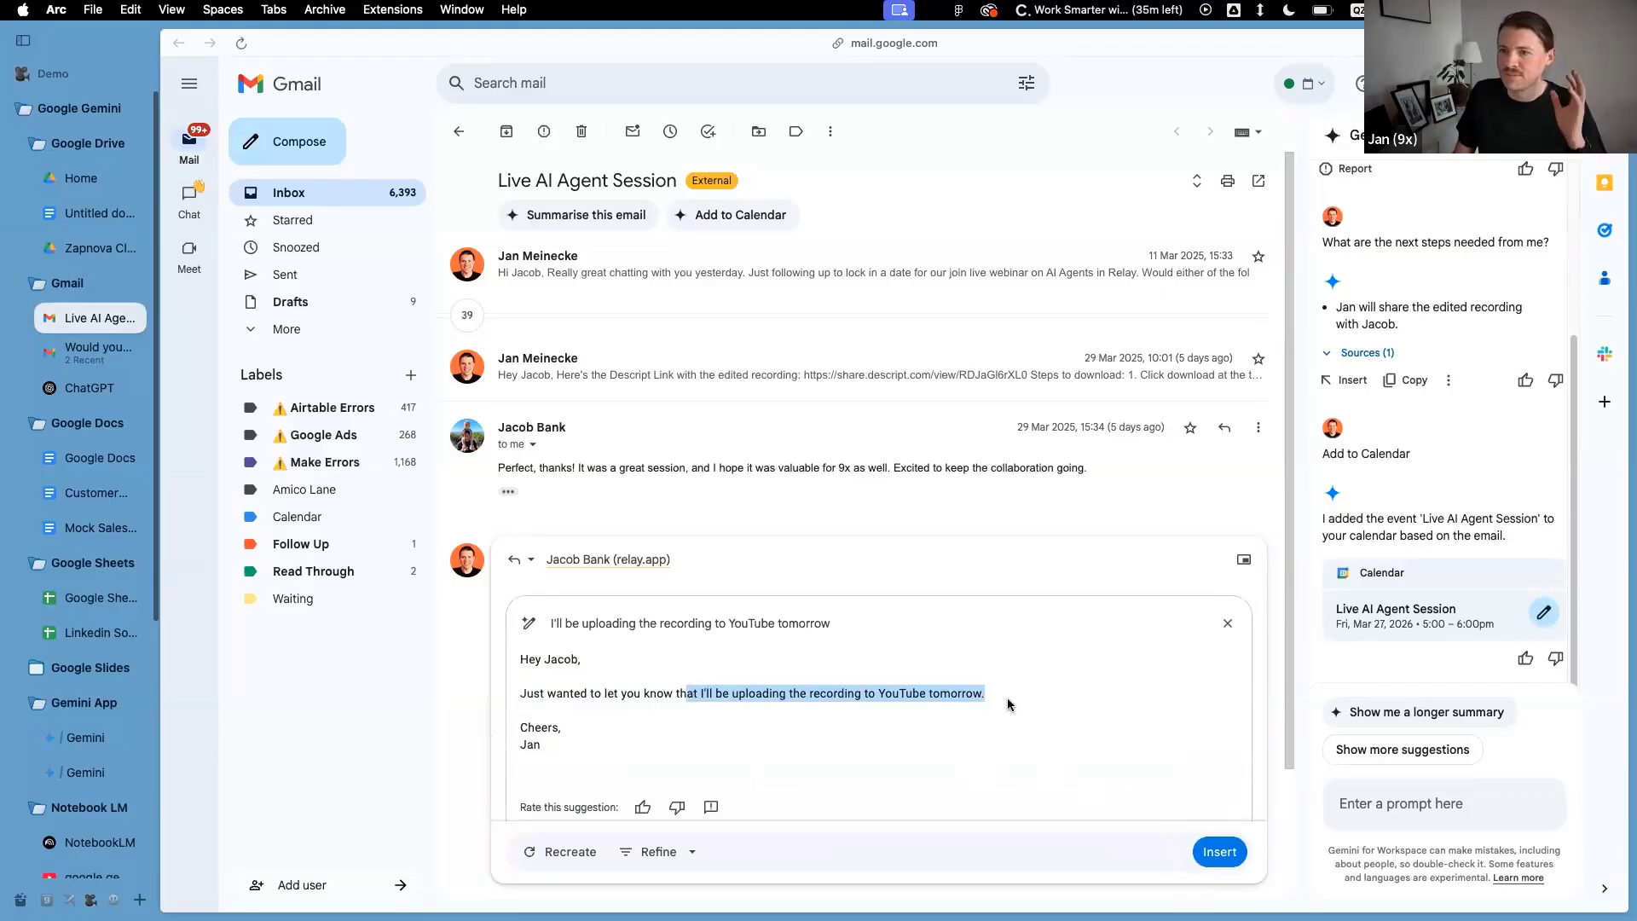
{"action": "left_click", "coordinate": [938, 695]}
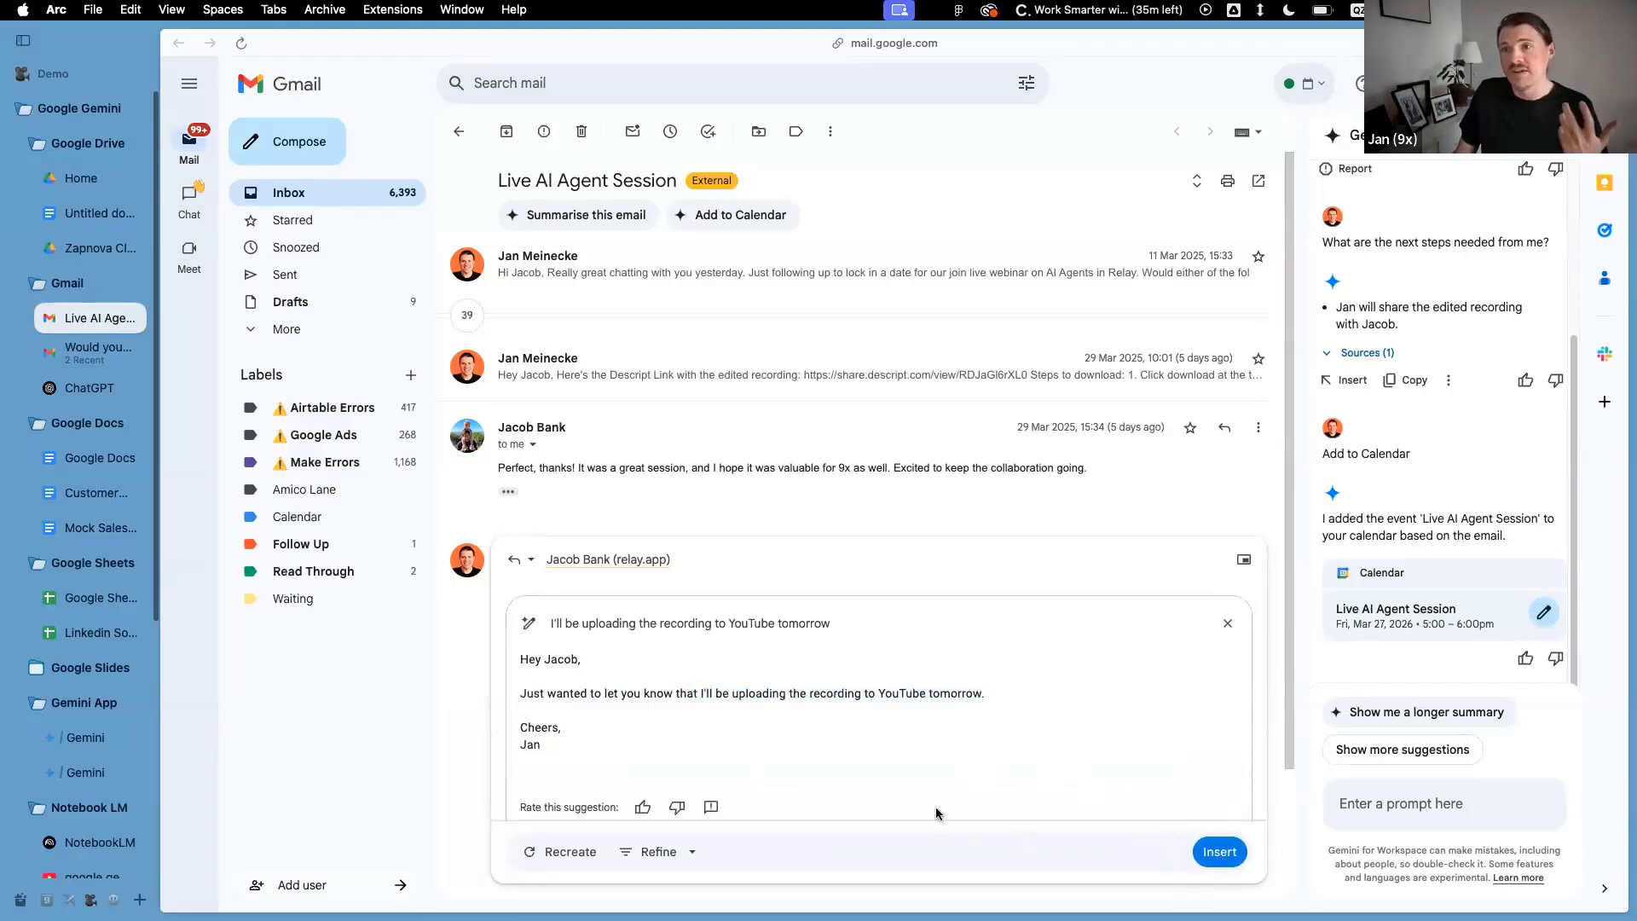
Refine the generated draft with Elaborate, review the longer text, and insert it into the reply
{"action": "left_click", "coordinate": [689, 853]}
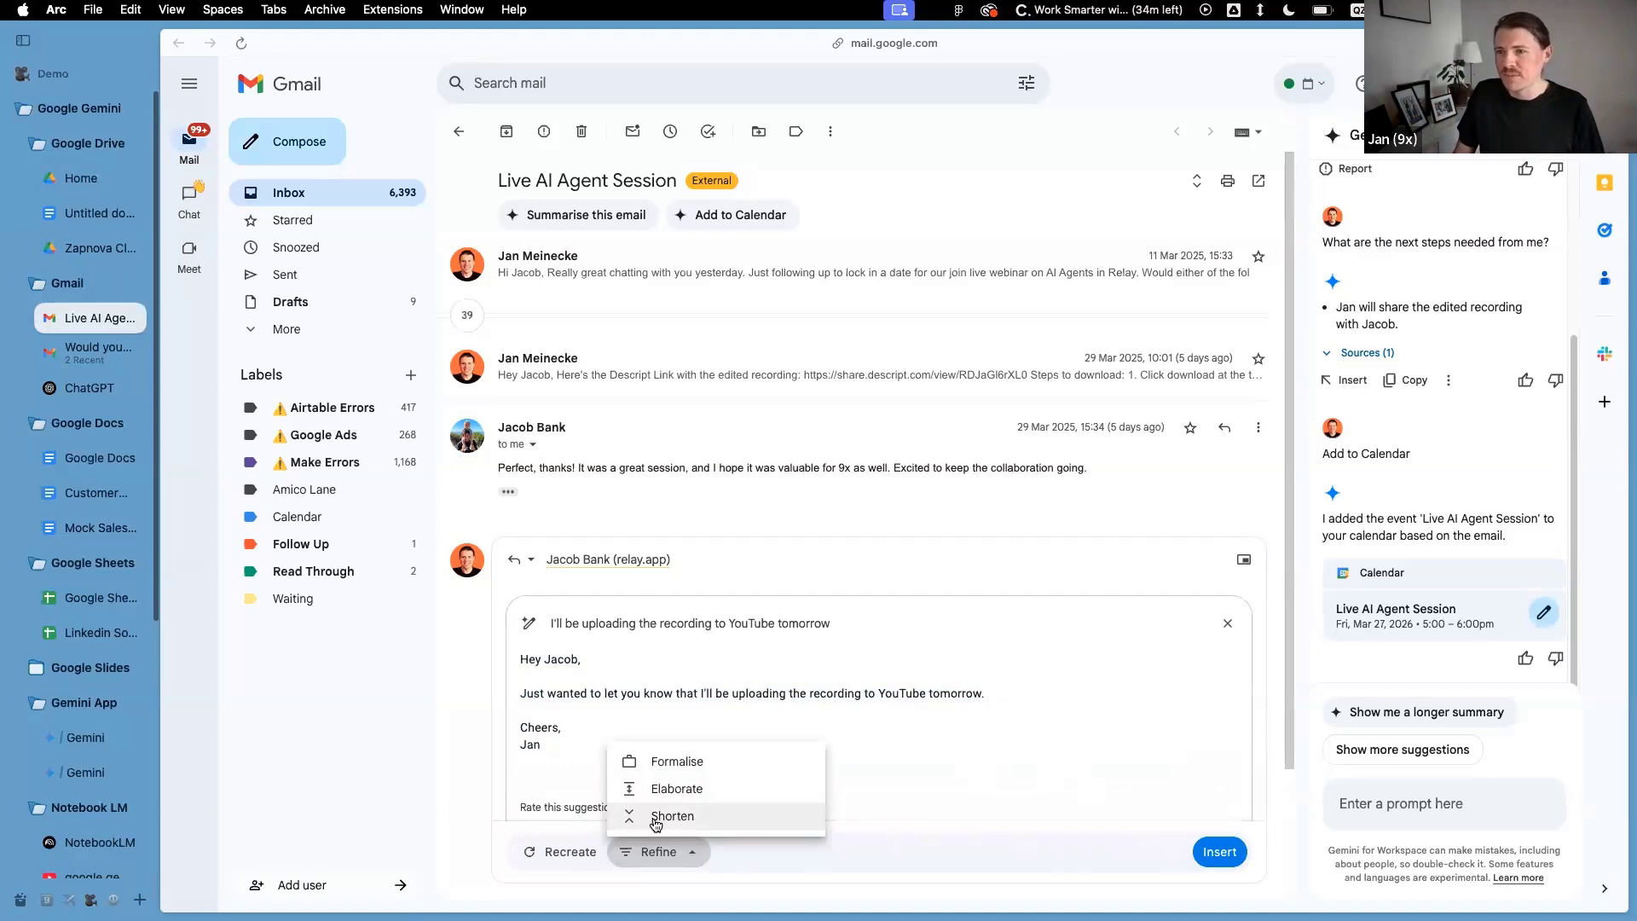
{"action": "left_click", "coordinate": [655, 793]}
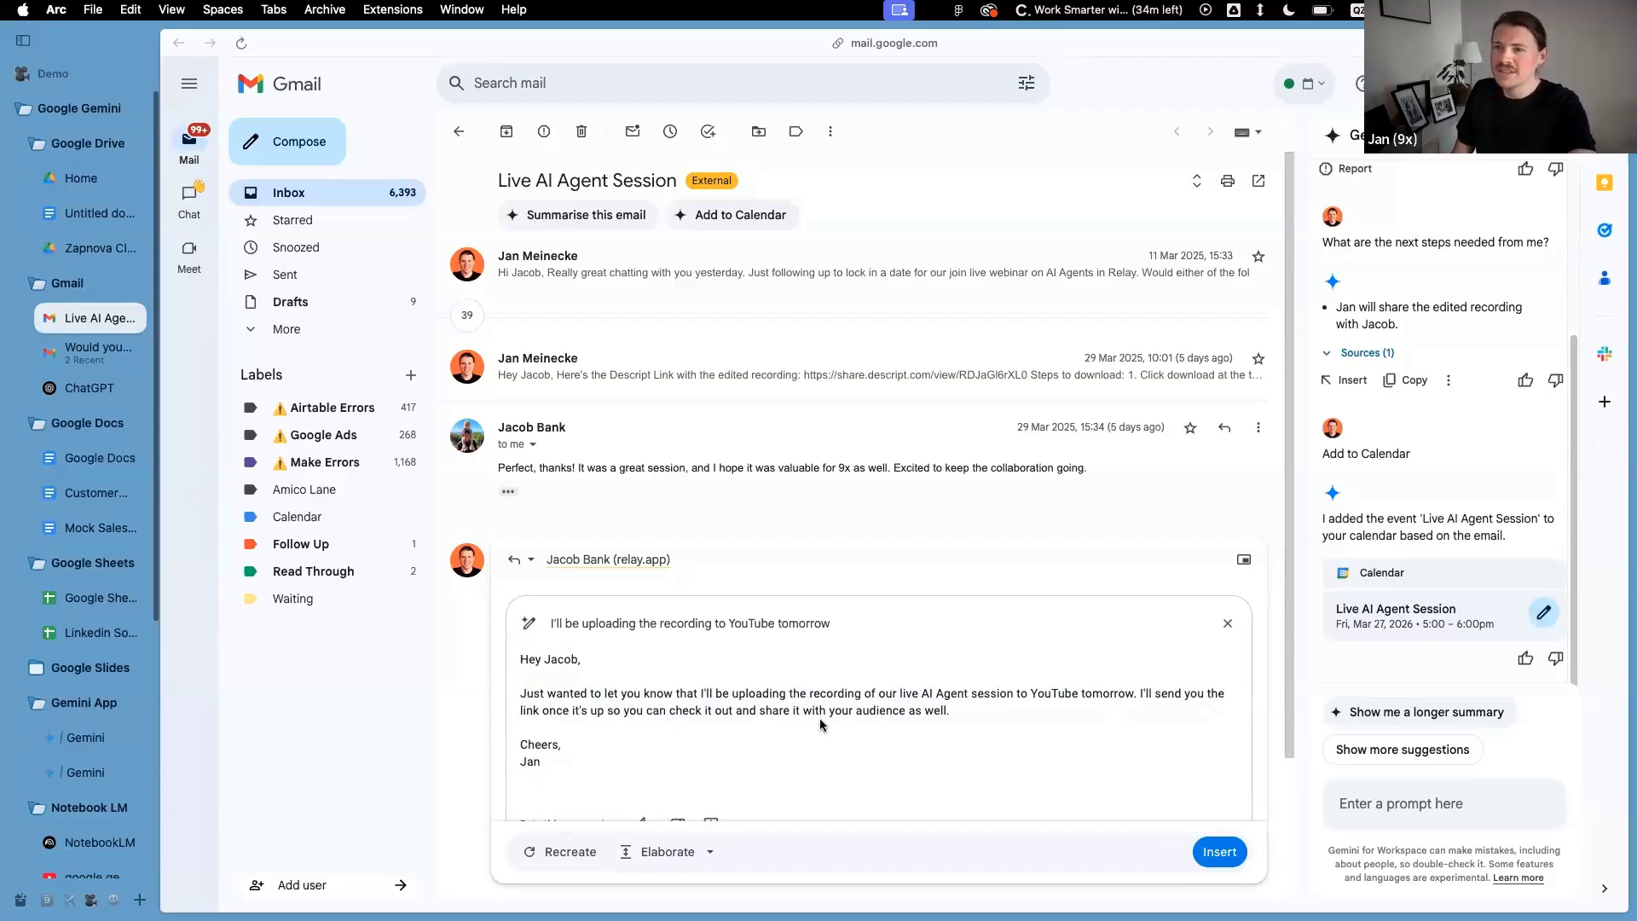
{"action": "scroll", "coordinate": [817, 721], "scroll_direction": "up", "scroll_amount": 2}
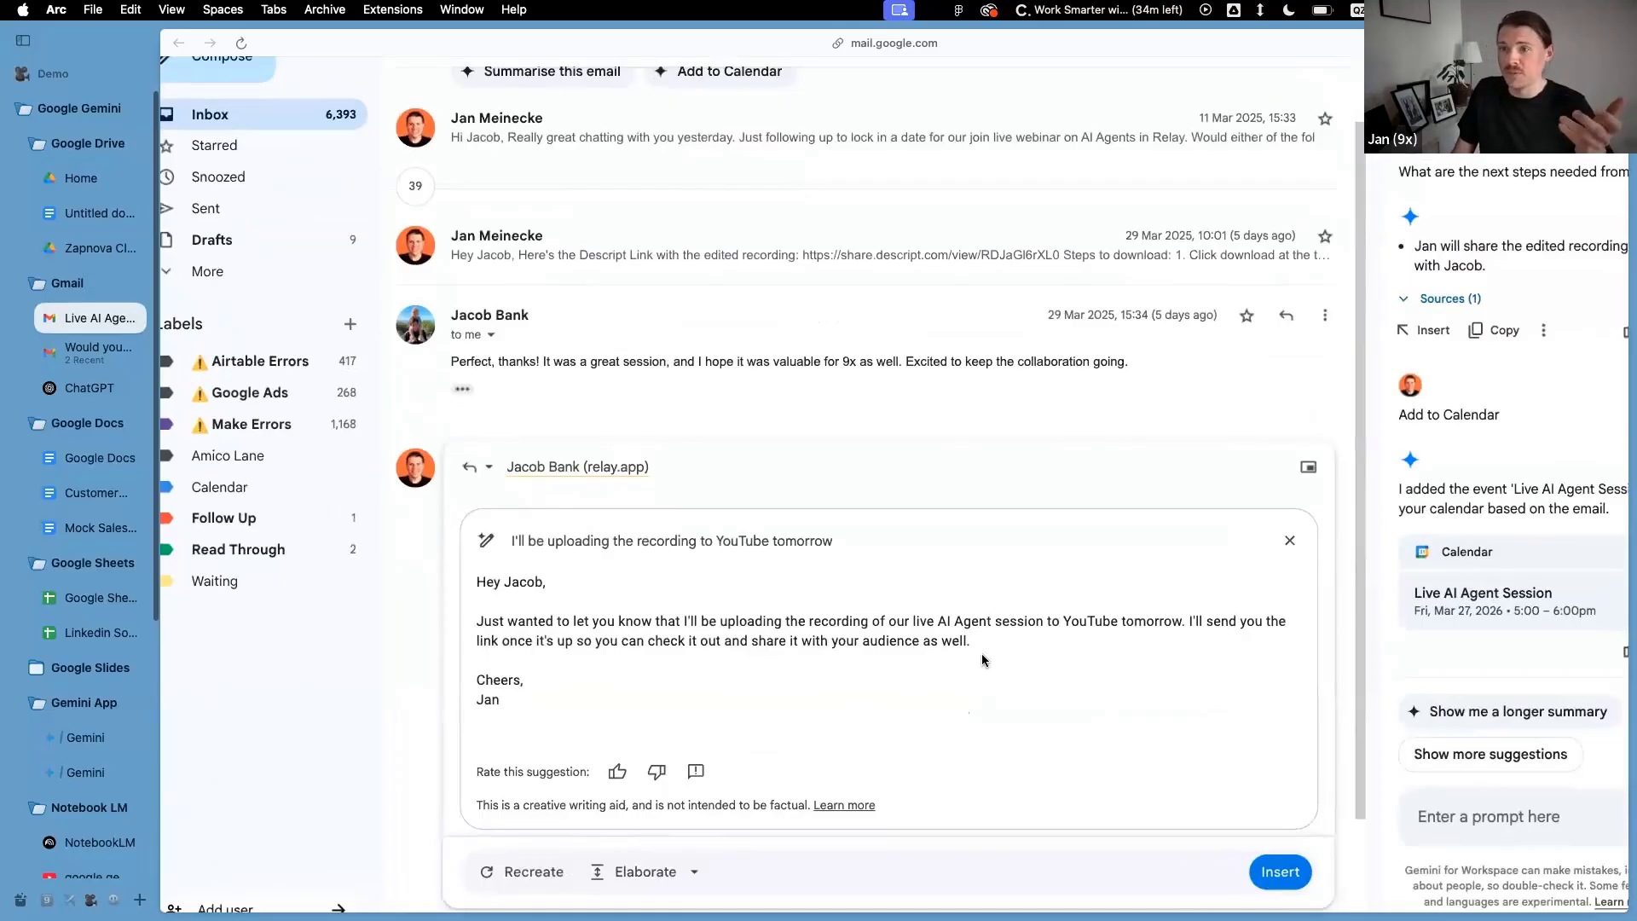
{"action": "left_click_drag", "start_coordinate": [972, 642], "coordinate": [889, 641]}
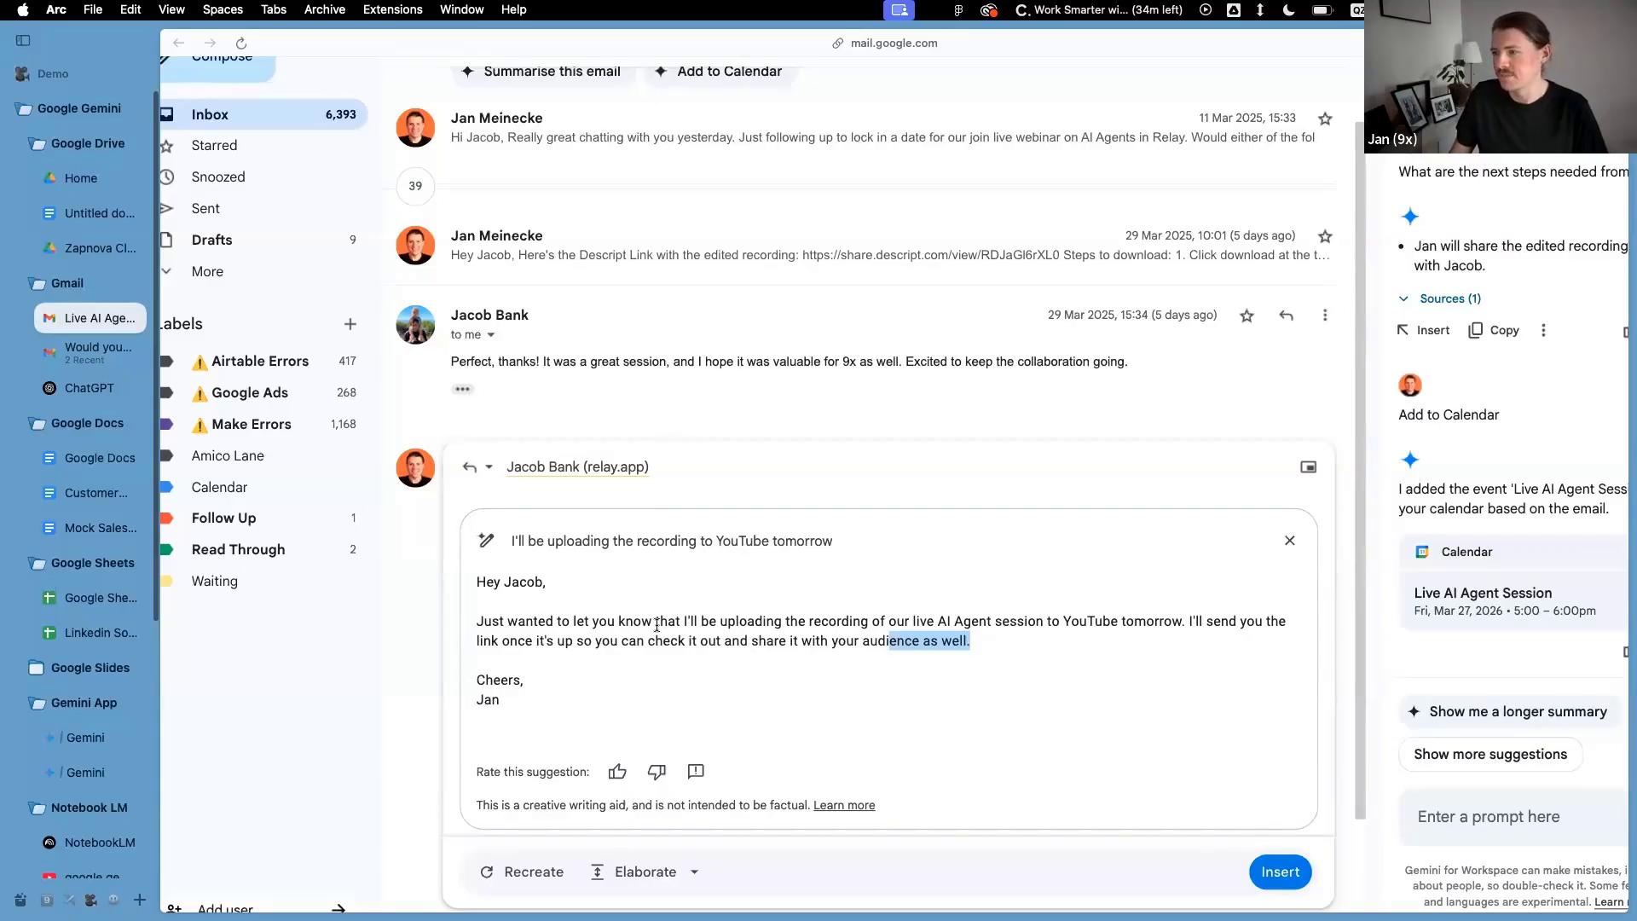
{"action": "left_click", "coordinate": [773, 656]}
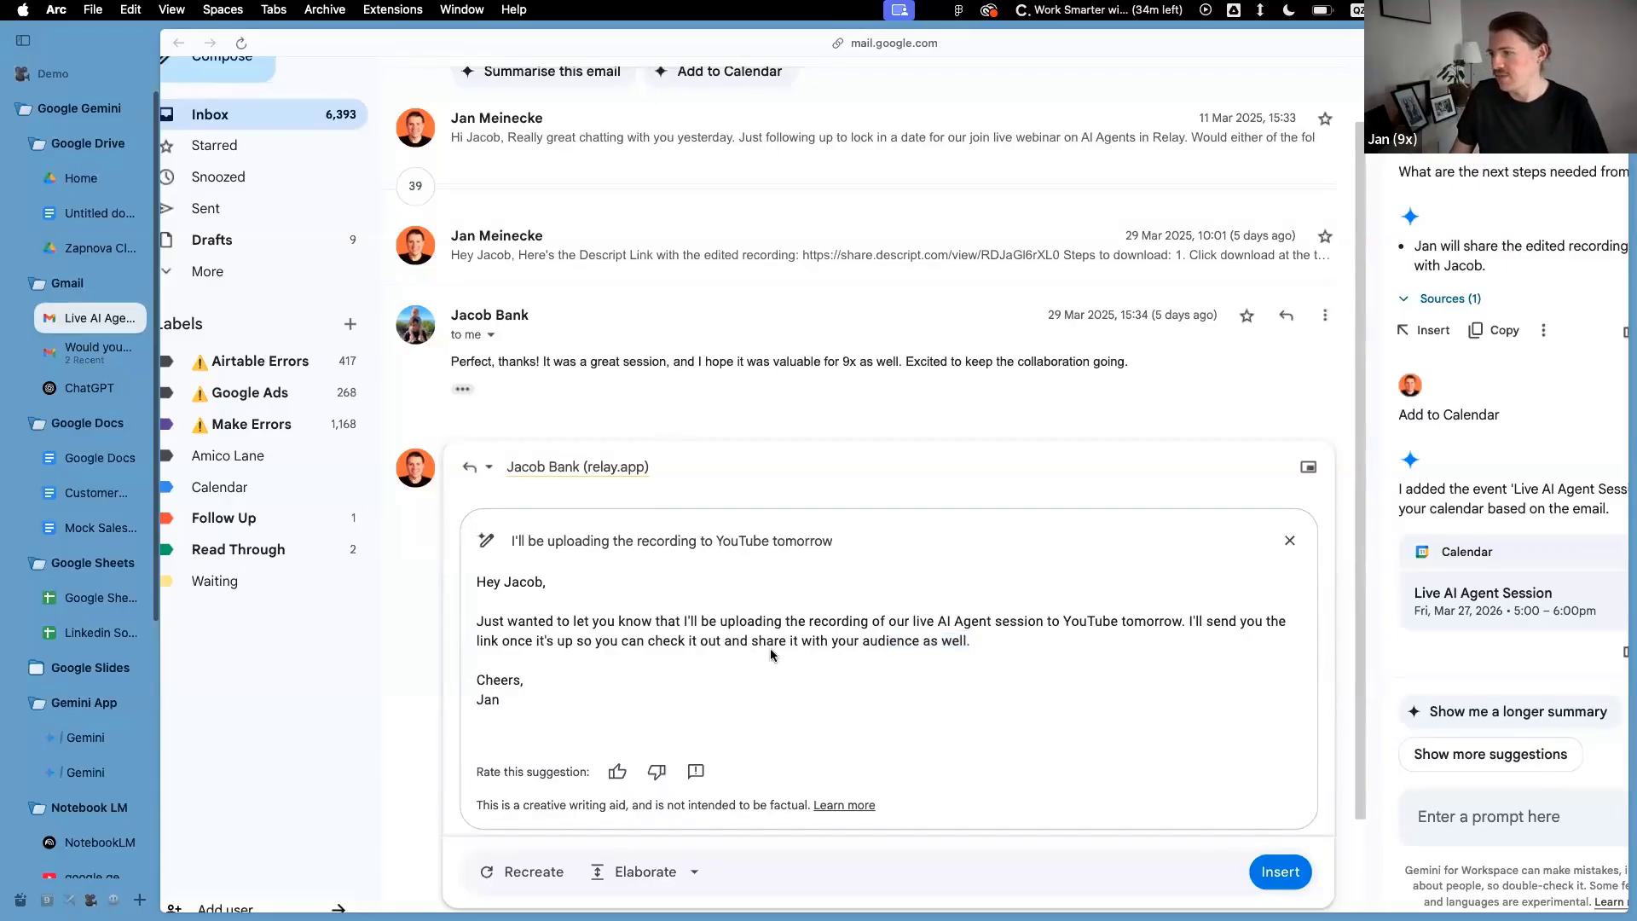
{"action": "scroll", "coordinate": [1066, 781], "scroll_direction": "down", "scroll_amount": 2}
{"action": "left_click", "coordinate": [1279, 800]}
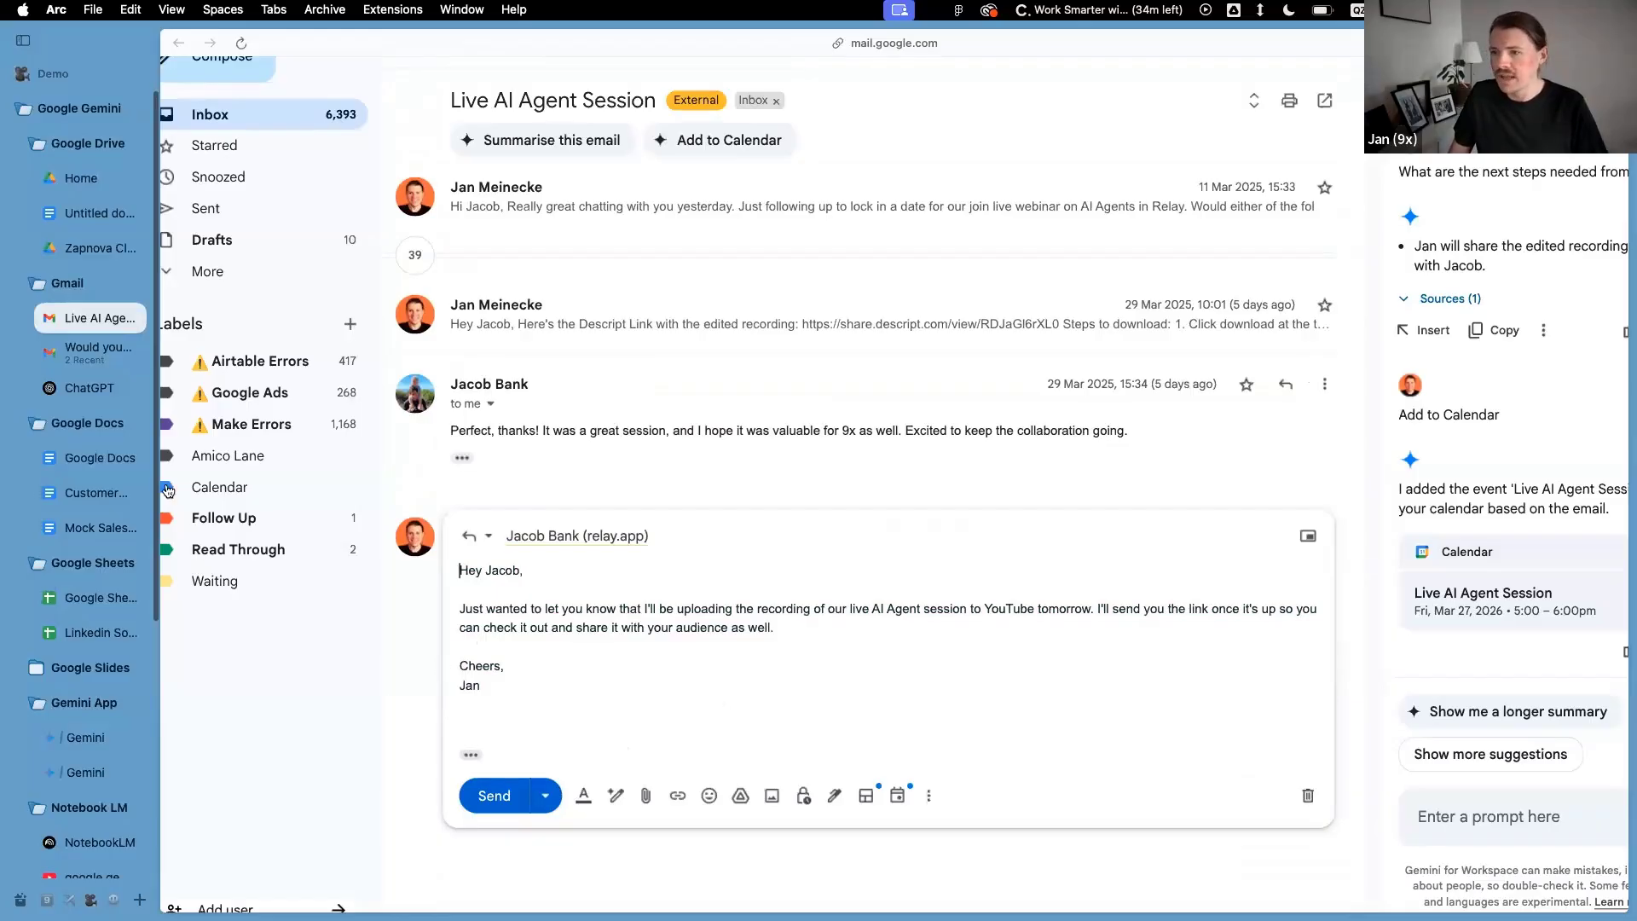
Open the "Would you be interested in this?" email and read Gemini's summary of the sales proposal
{"action": "left_click", "coordinate": [78, 352]}
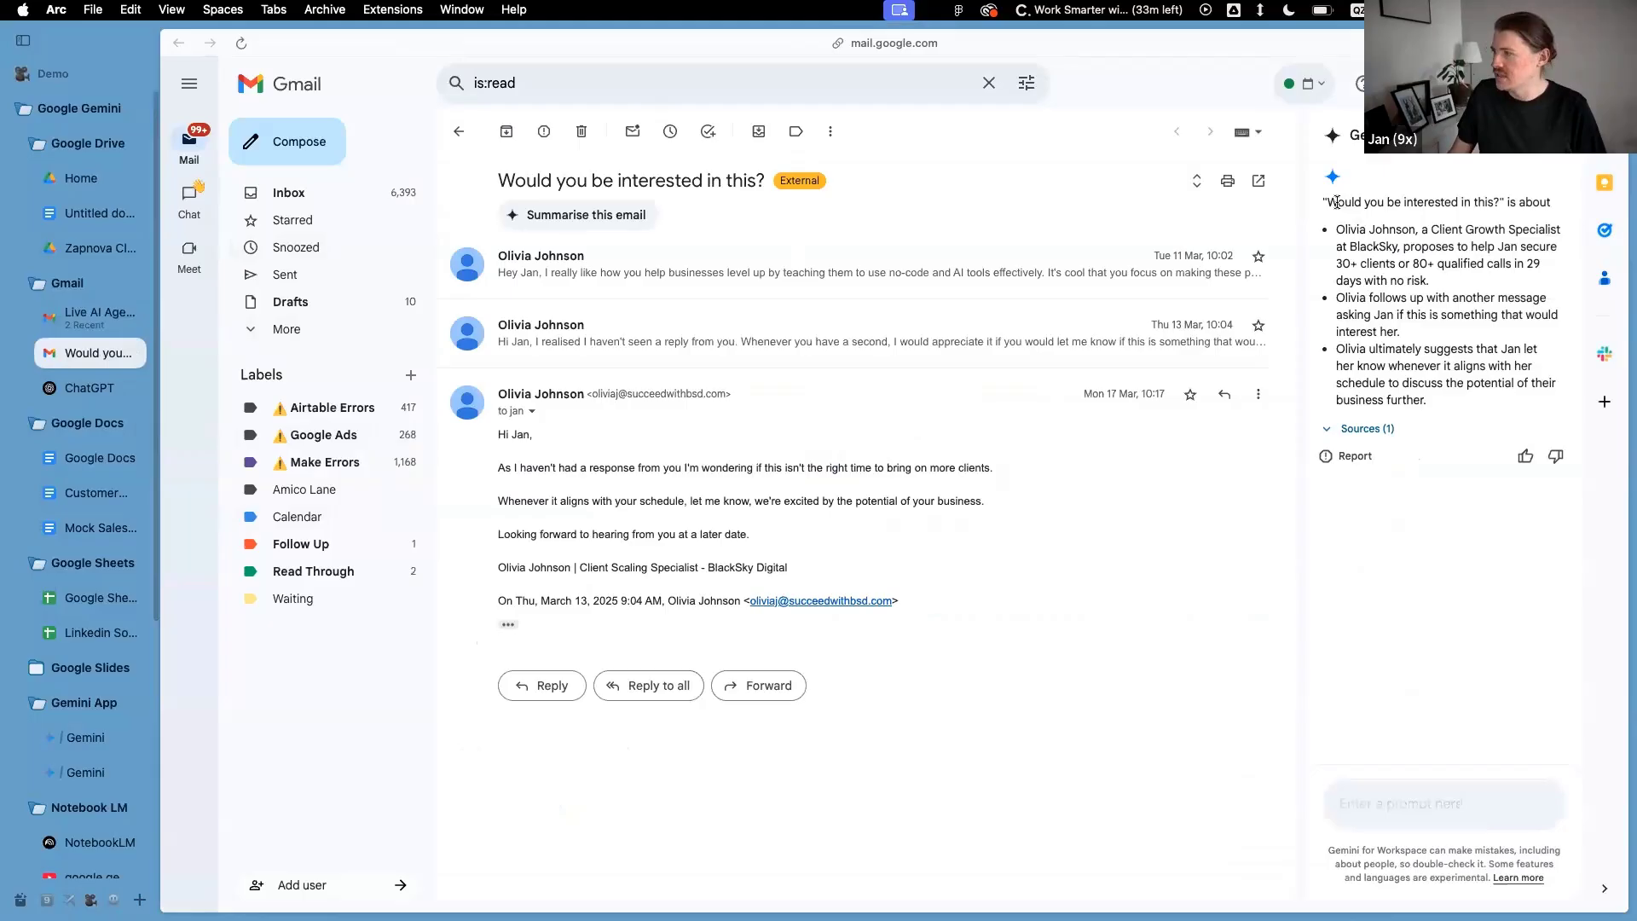
{"action": "left_click_drag", "start_coordinate": [1324, 202], "coordinate": [1455, 403]}
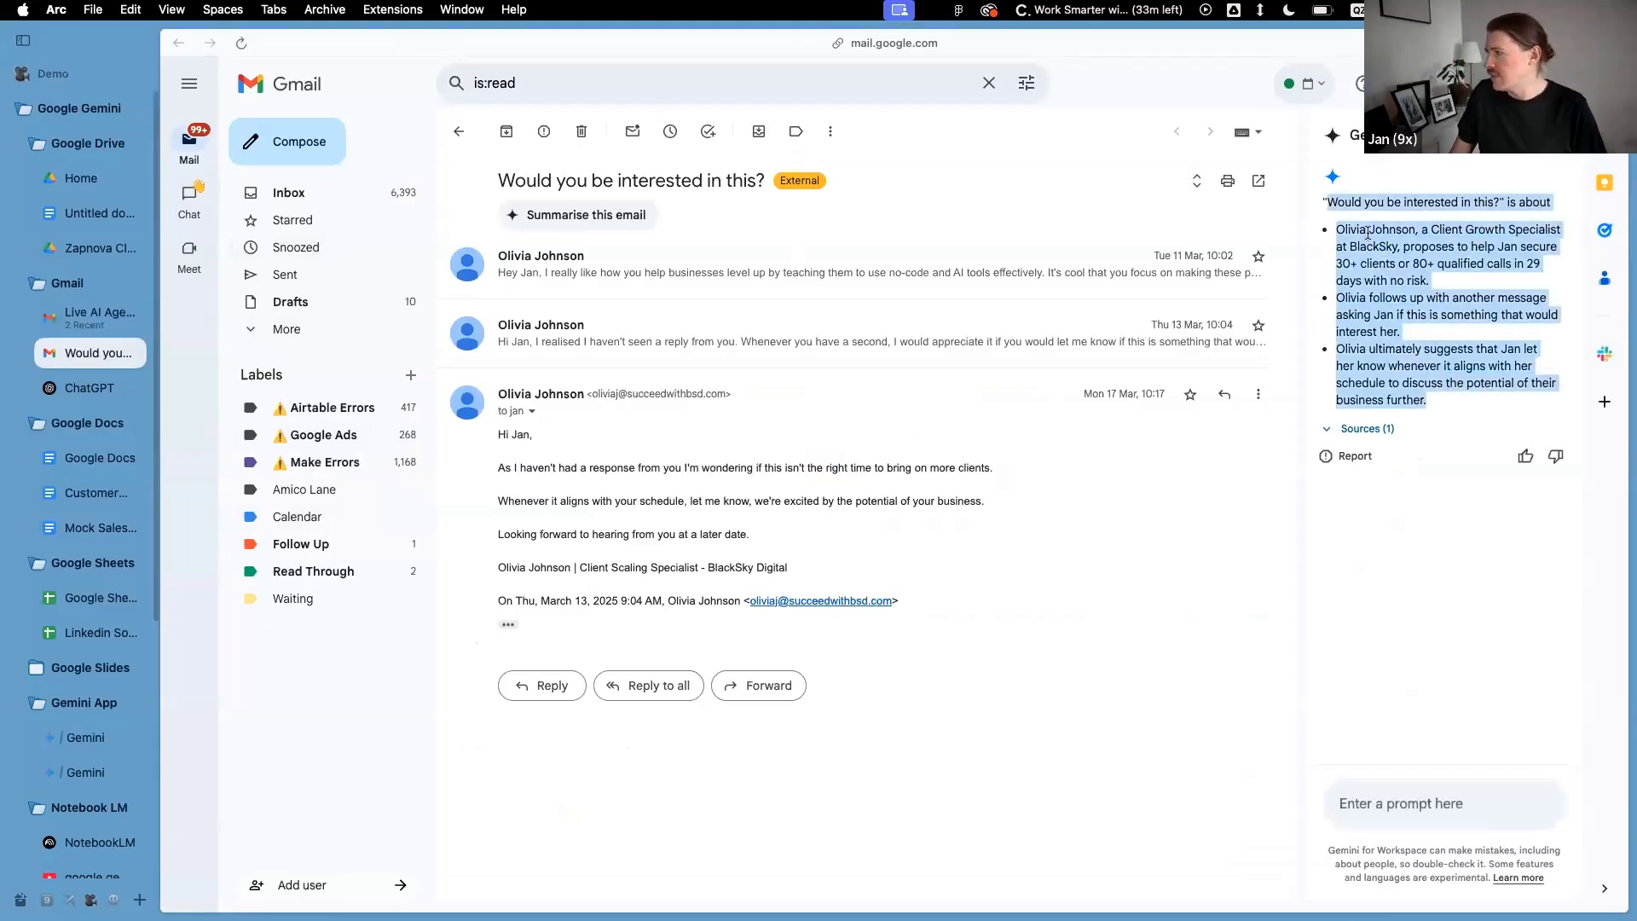
{"action": "left_click", "coordinate": [1399, 224]}
{"action": "left_click_drag", "start_coordinate": [1409, 246], "coordinate": [1497, 290]}
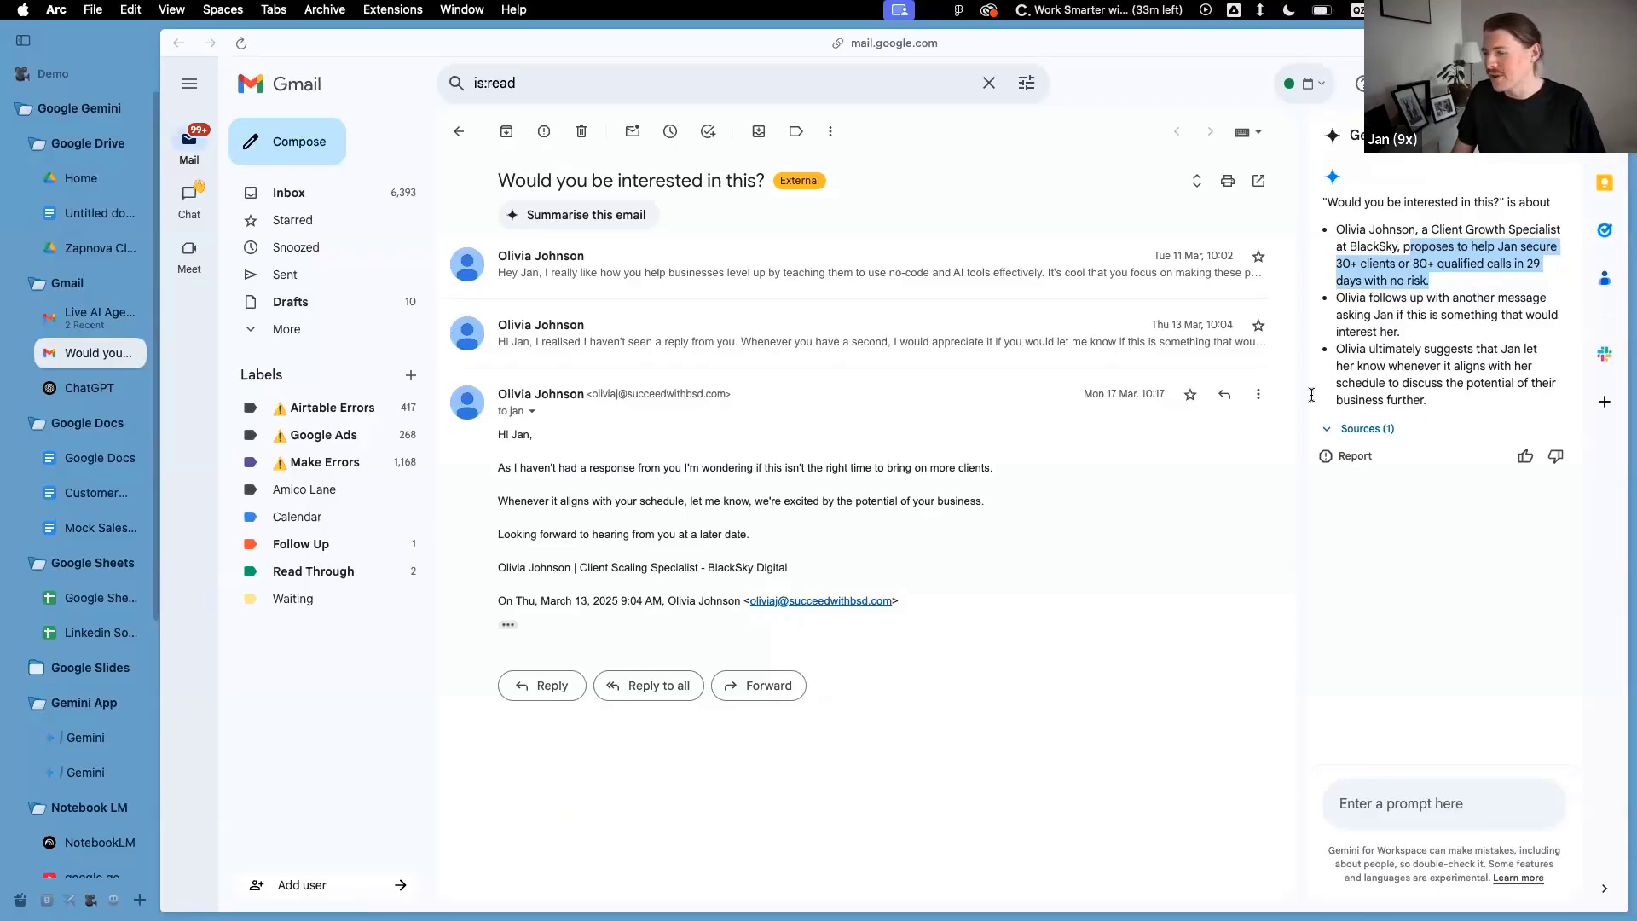
Start a reply to all recipients, insert the suggested text declining client acquisition assistance, and review it
{"action": "left_click", "coordinate": [657, 686]}
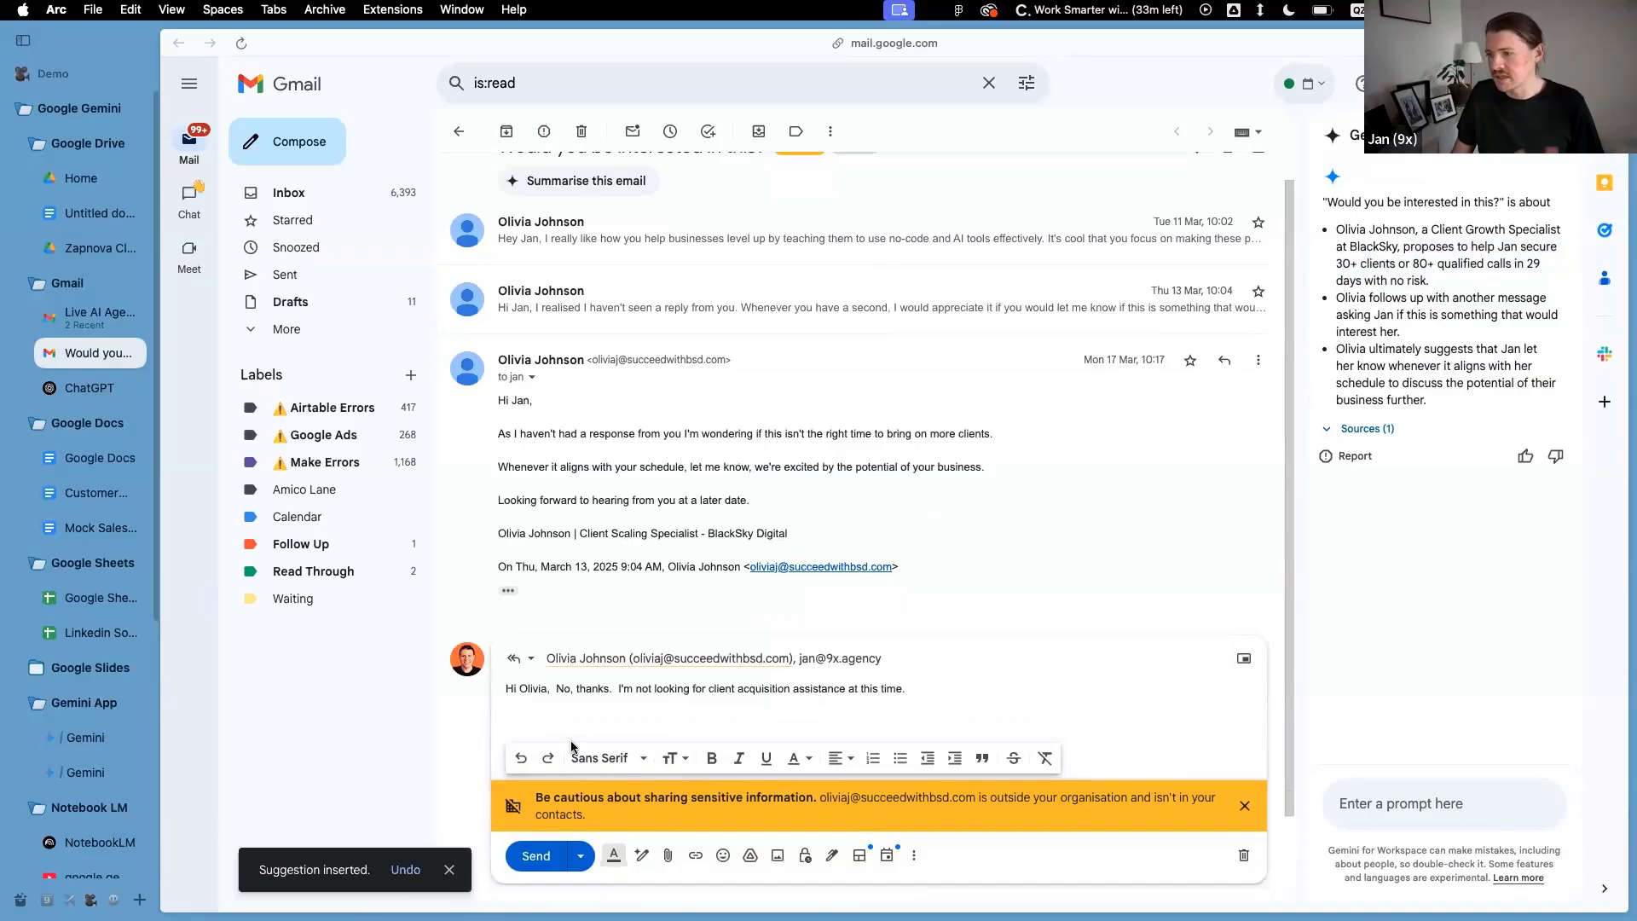
{"action": "left_click_drag", "start_coordinate": [539, 689], "coordinate": [882, 706]}
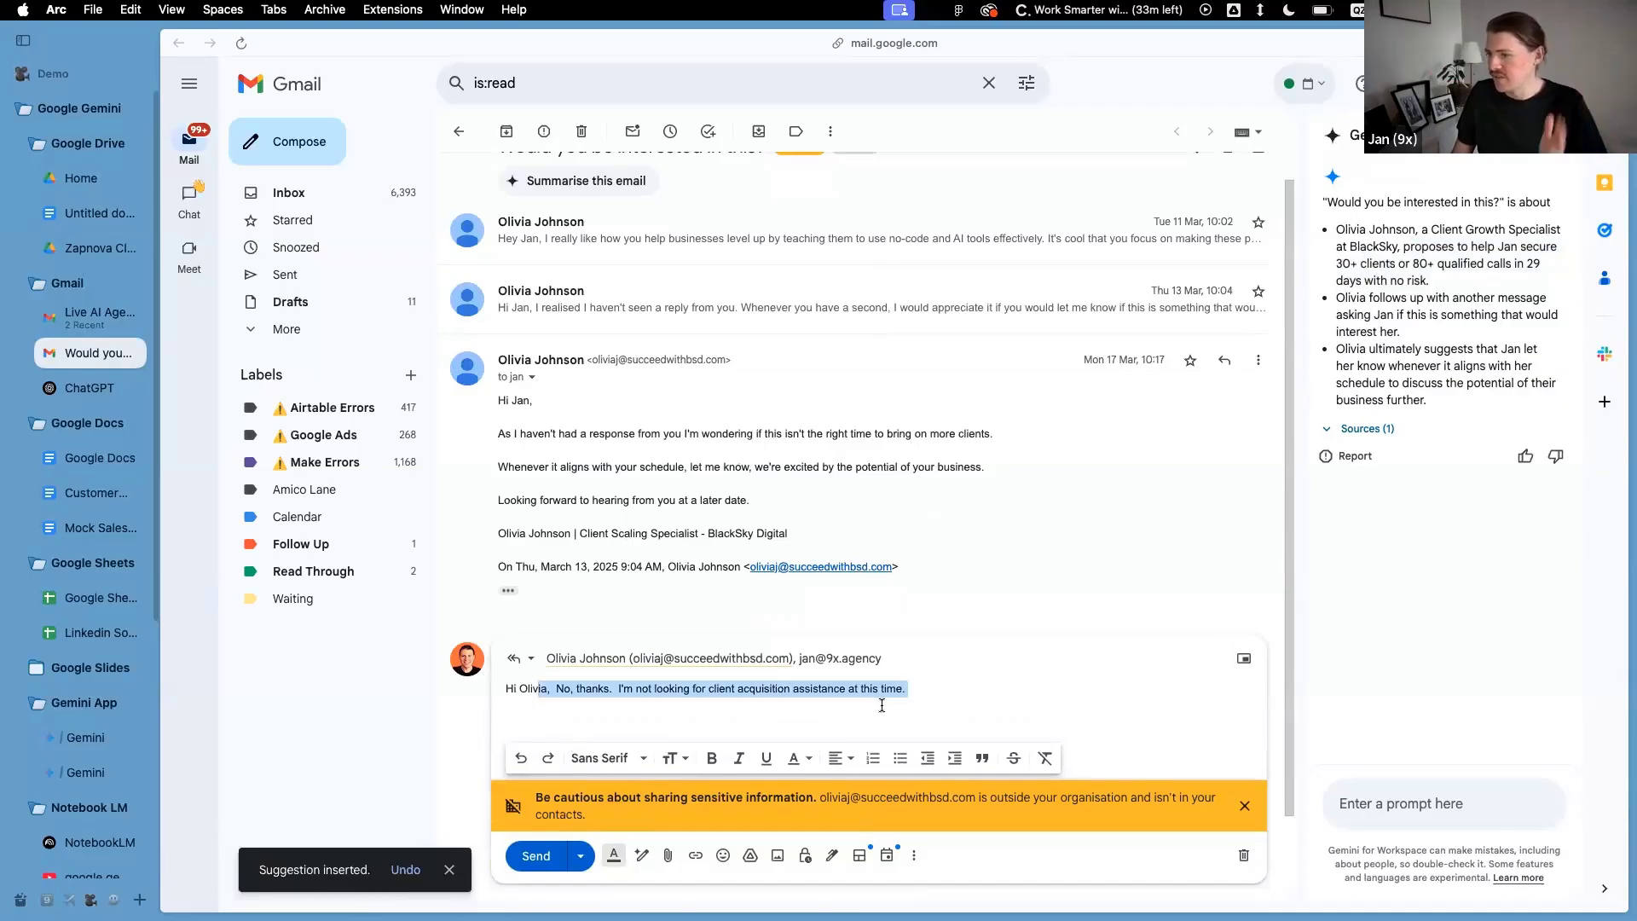
Review the decline text in the reply and refine it with Help me write's Elaborate option
{"action": "left_click_drag", "start_coordinate": [607, 692], "coordinate": [948, 692]}
{"action": "left_click", "coordinate": [879, 691]}
{"action": "left_click", "coordinate": [947, 692]}
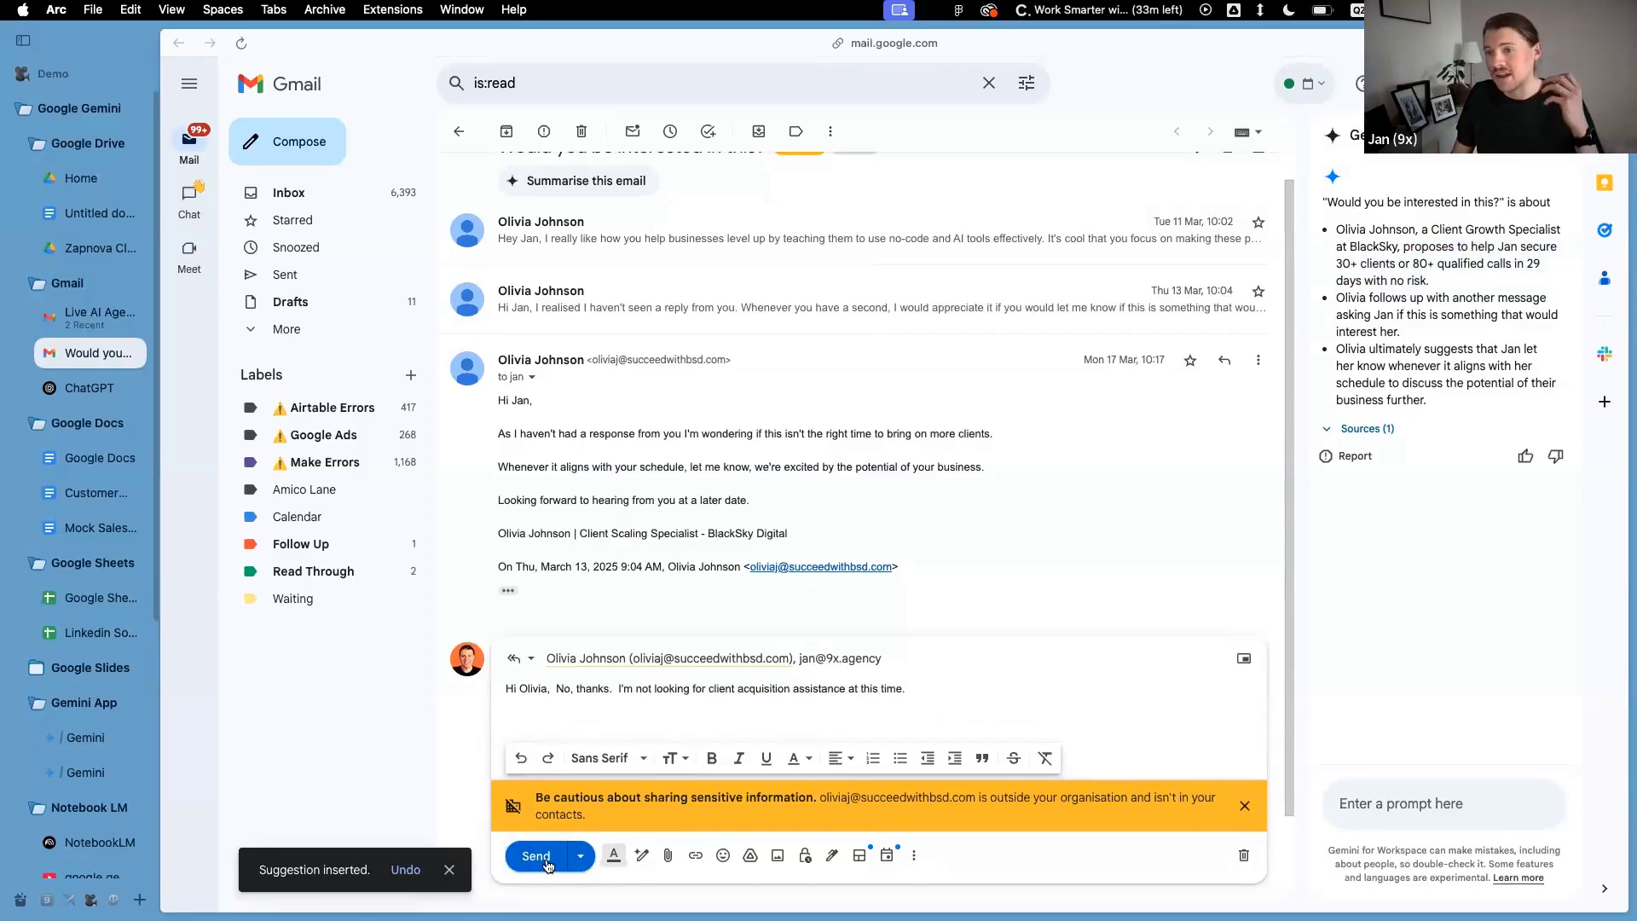
{"action": "triple_click", "coordinate": [776, 683]}
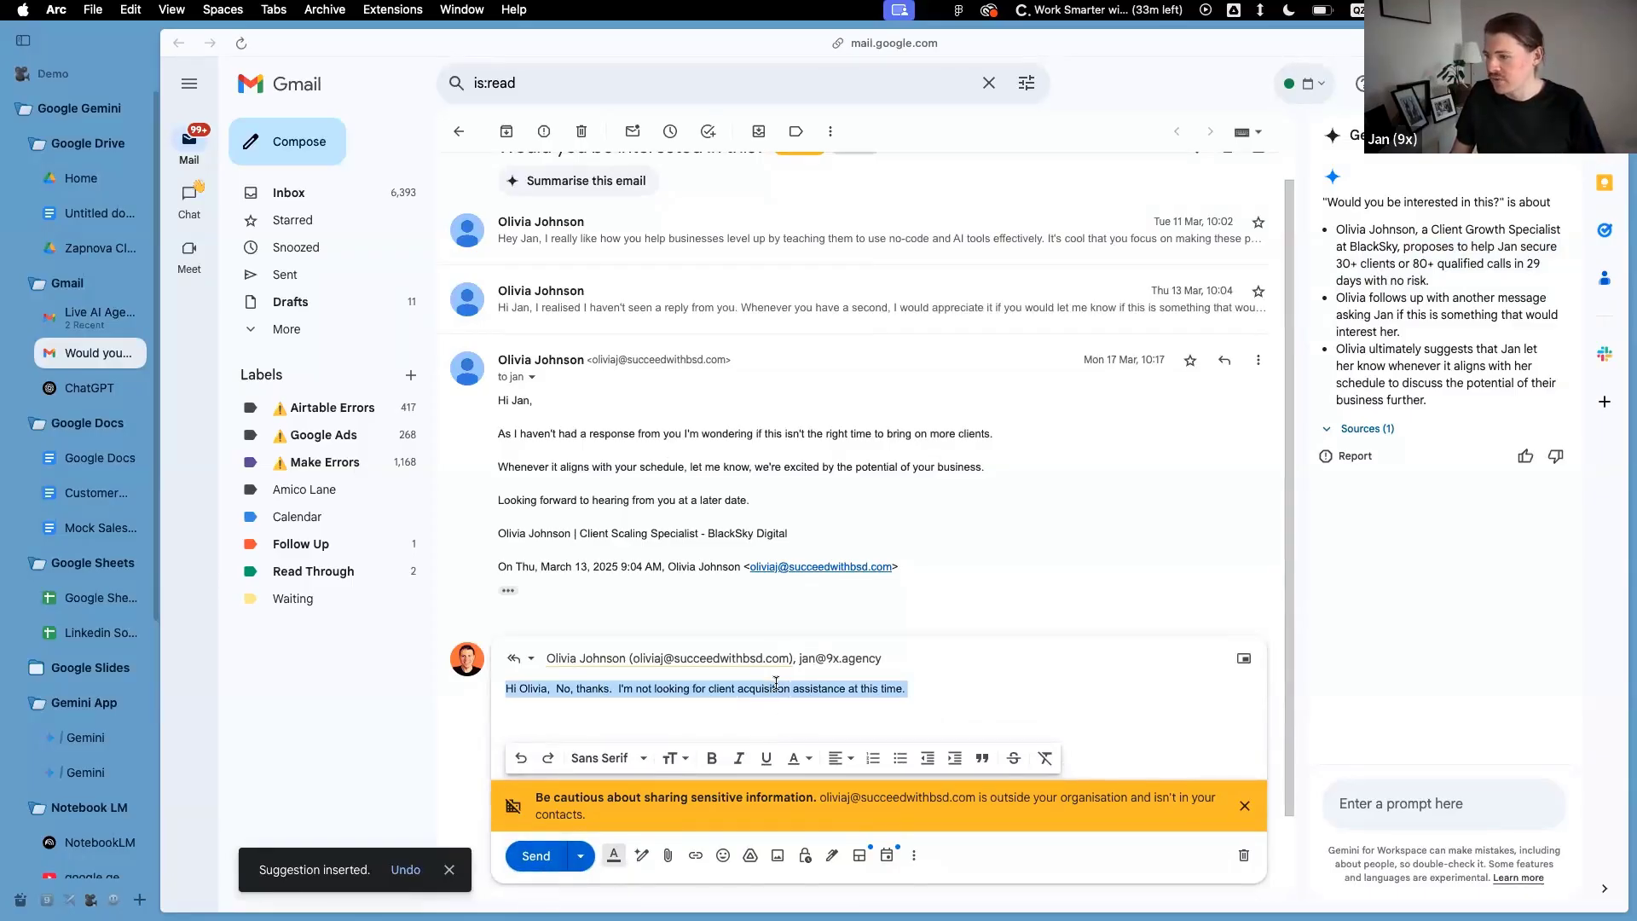
{"action": "left_click", "coordinate": [641, 855]}
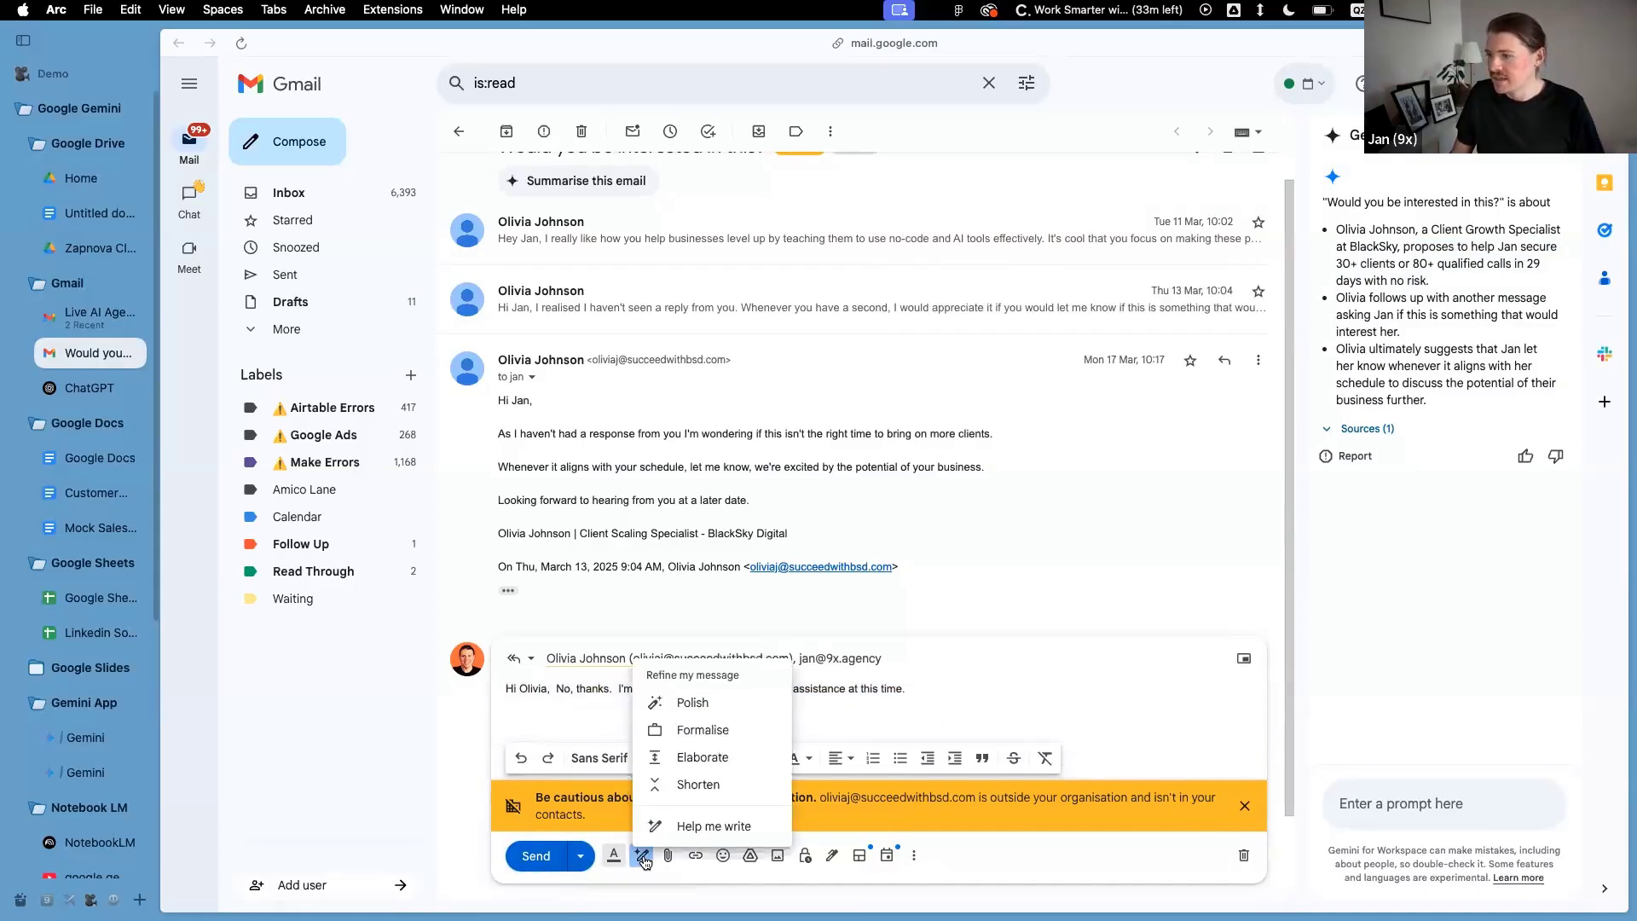
{"action": "left_click", "coordinate": [708, 756]}
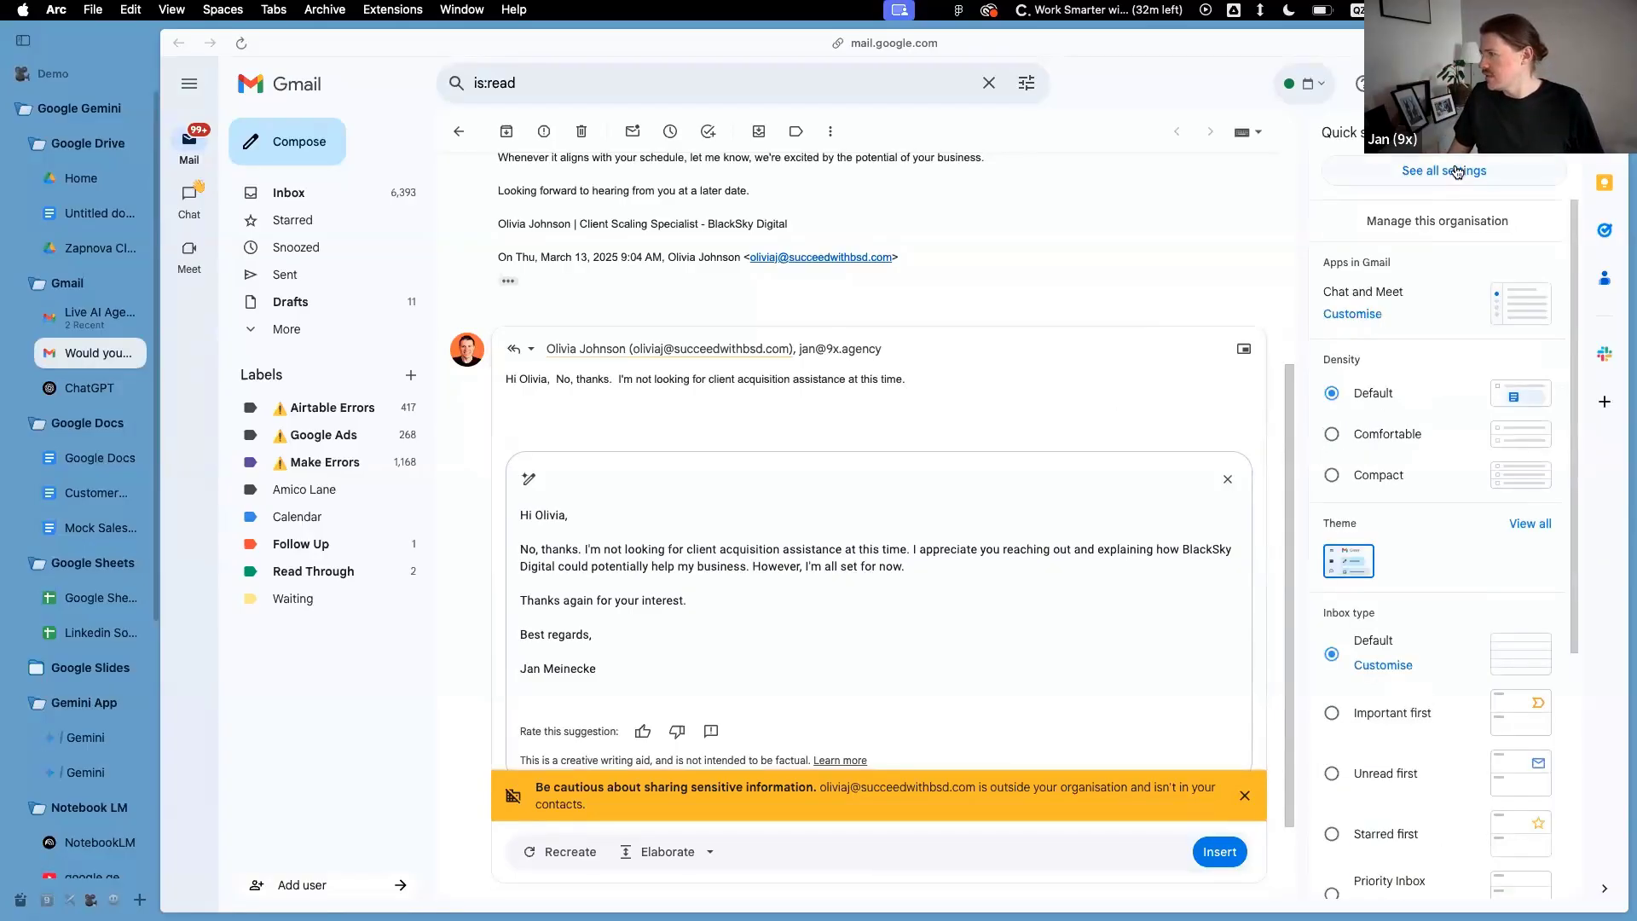
Check the Advanced page of the full Gmail settings and search for "gemini"
{"action": "left_click", "coordinate": [1457, 171]}
{"action": "left_click", "coordinate": [1028, 537]}
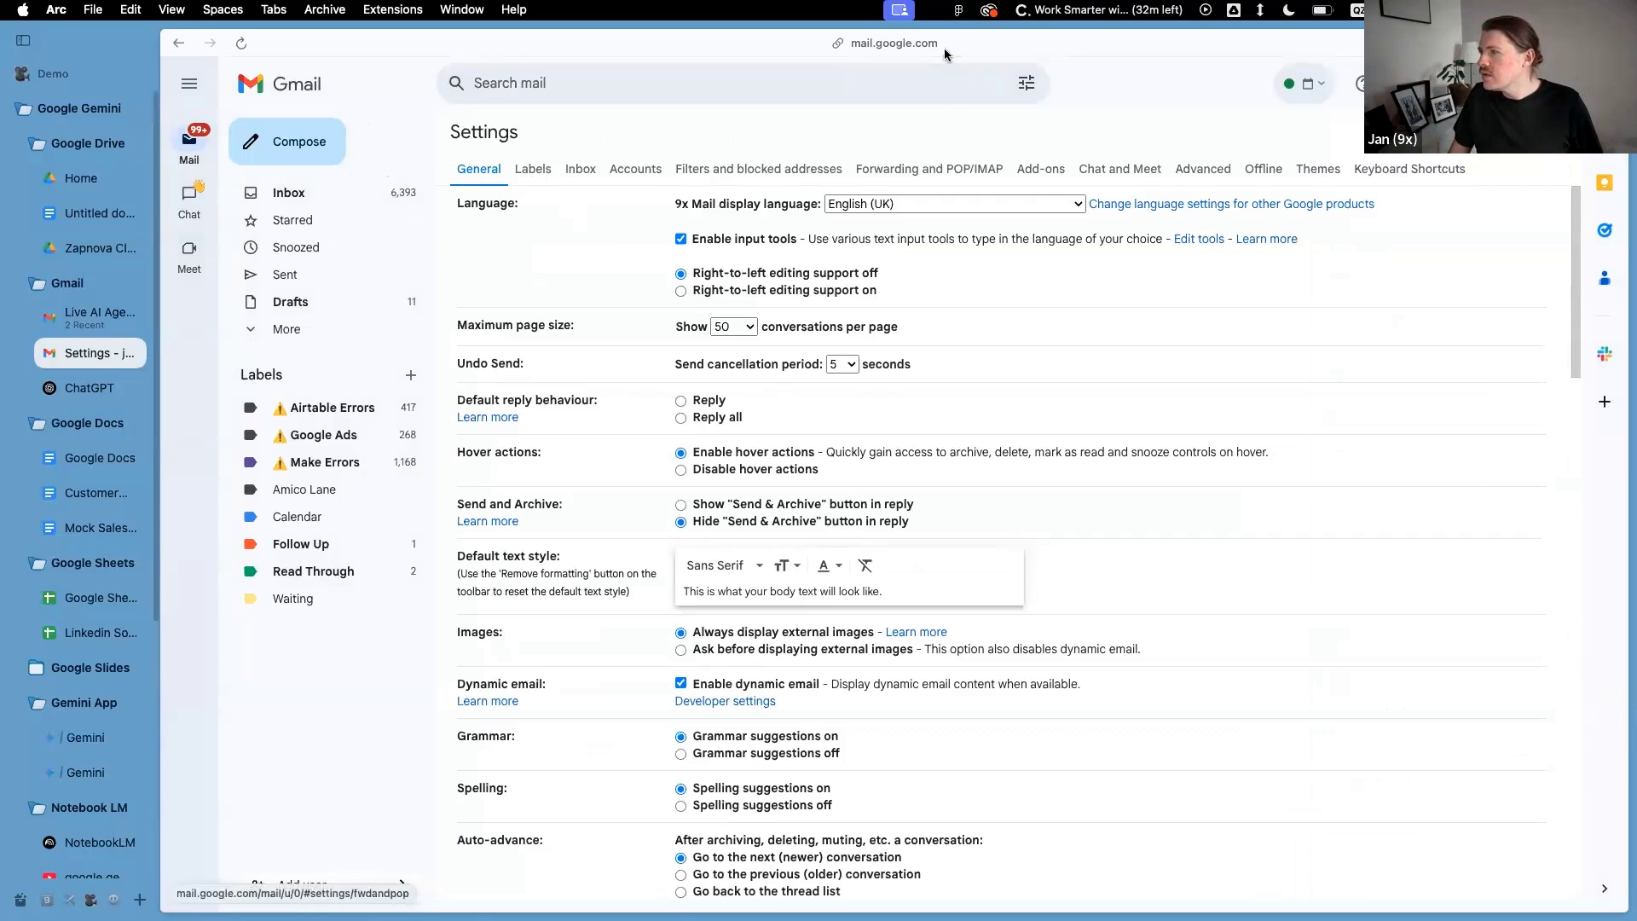
{"action": "left_click", "coordinate": [1199, 168]}
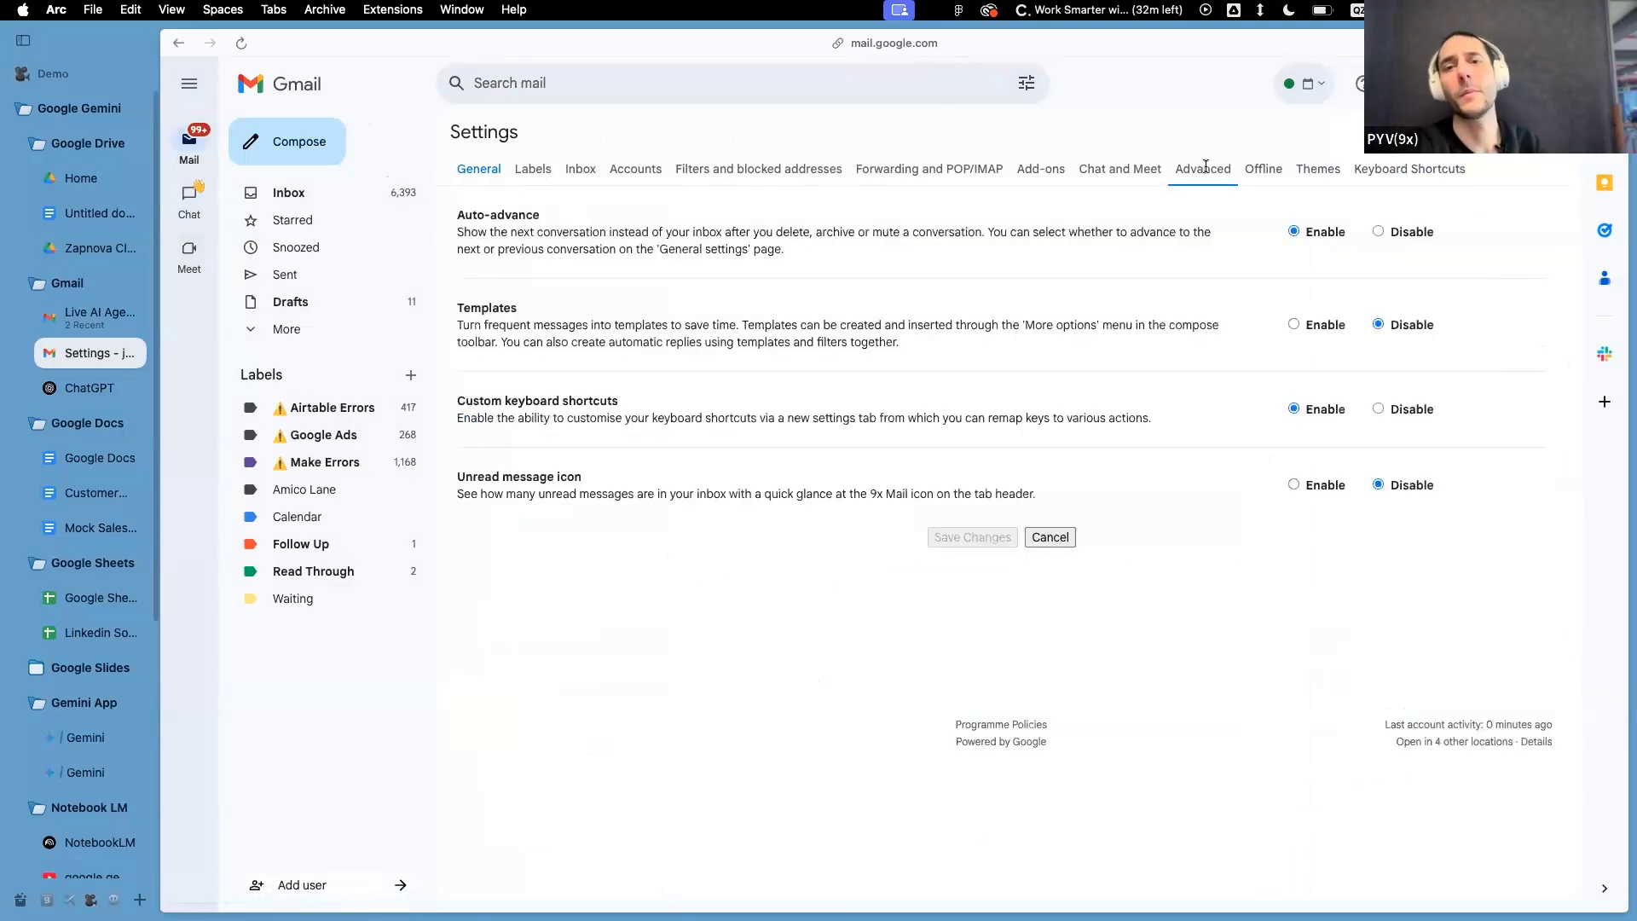
{"action": "left_click", "coordinate": [516, 85]}
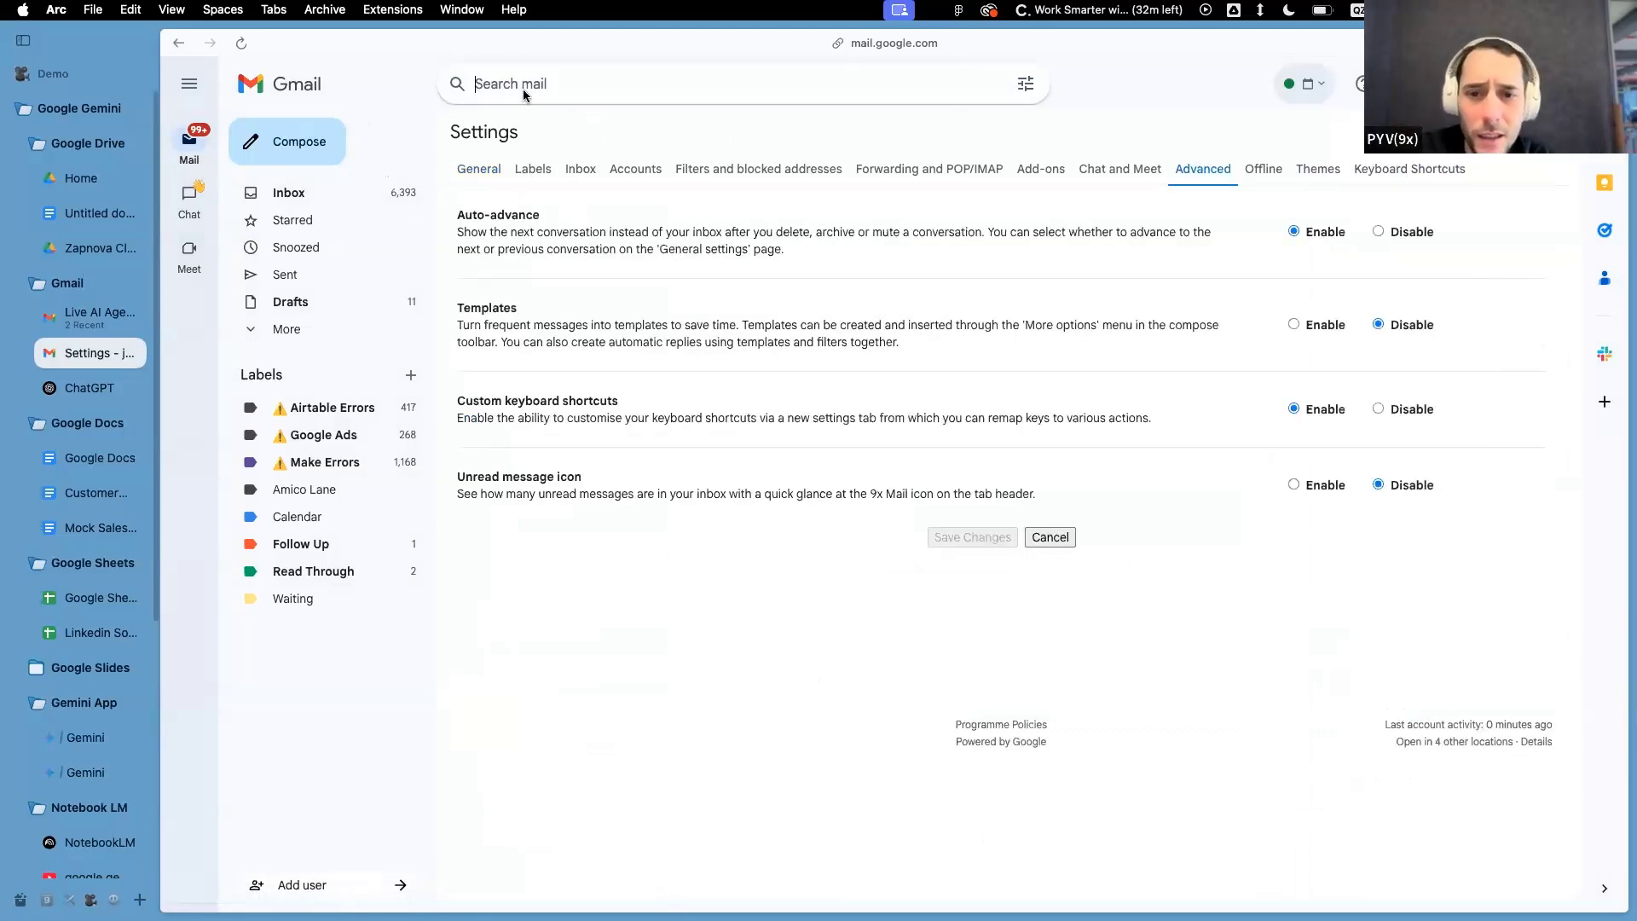
{"action": "type", "text": "gemini"}
{"action": "key", "text": "Return"}
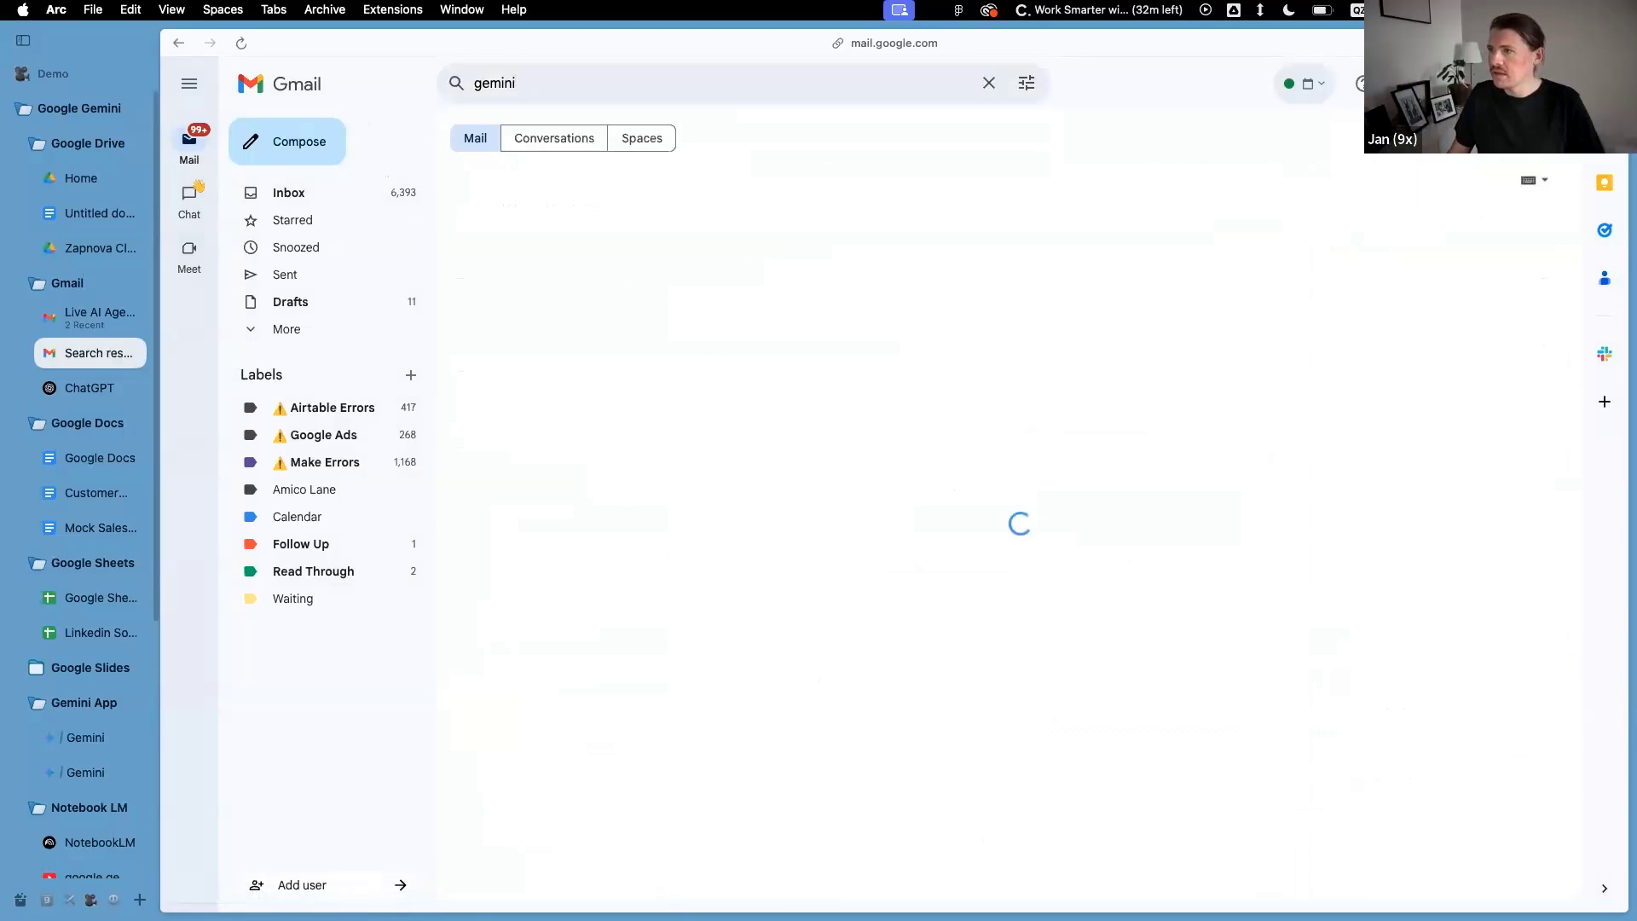
Reopen the full Gmail settings and find the Smart Reply, smart features and Google Workspace smart features options in the General settings
{"action": "left_click", "coordinate": [1399, 83]}
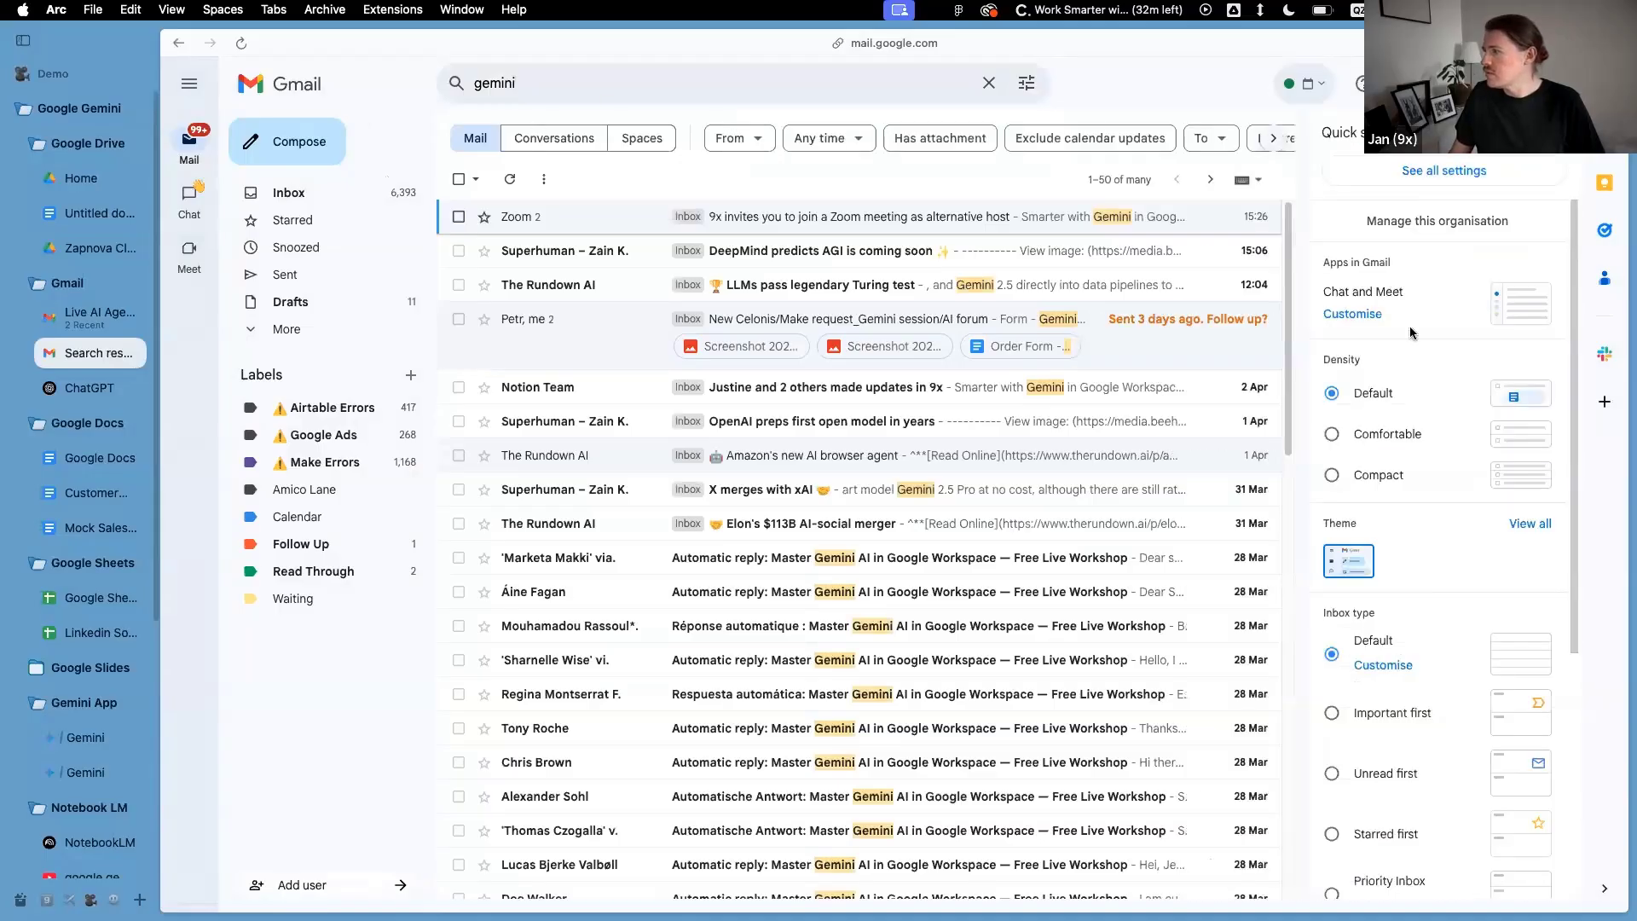
{"action": "scroll", "coordinate": [1455, 508], "scroll_direction": "down", "scroll_amount": 5}
{"action": "scroll", "coordinate": [1460, 384], "scroll_direction": "up", "scroll_amount": 5}
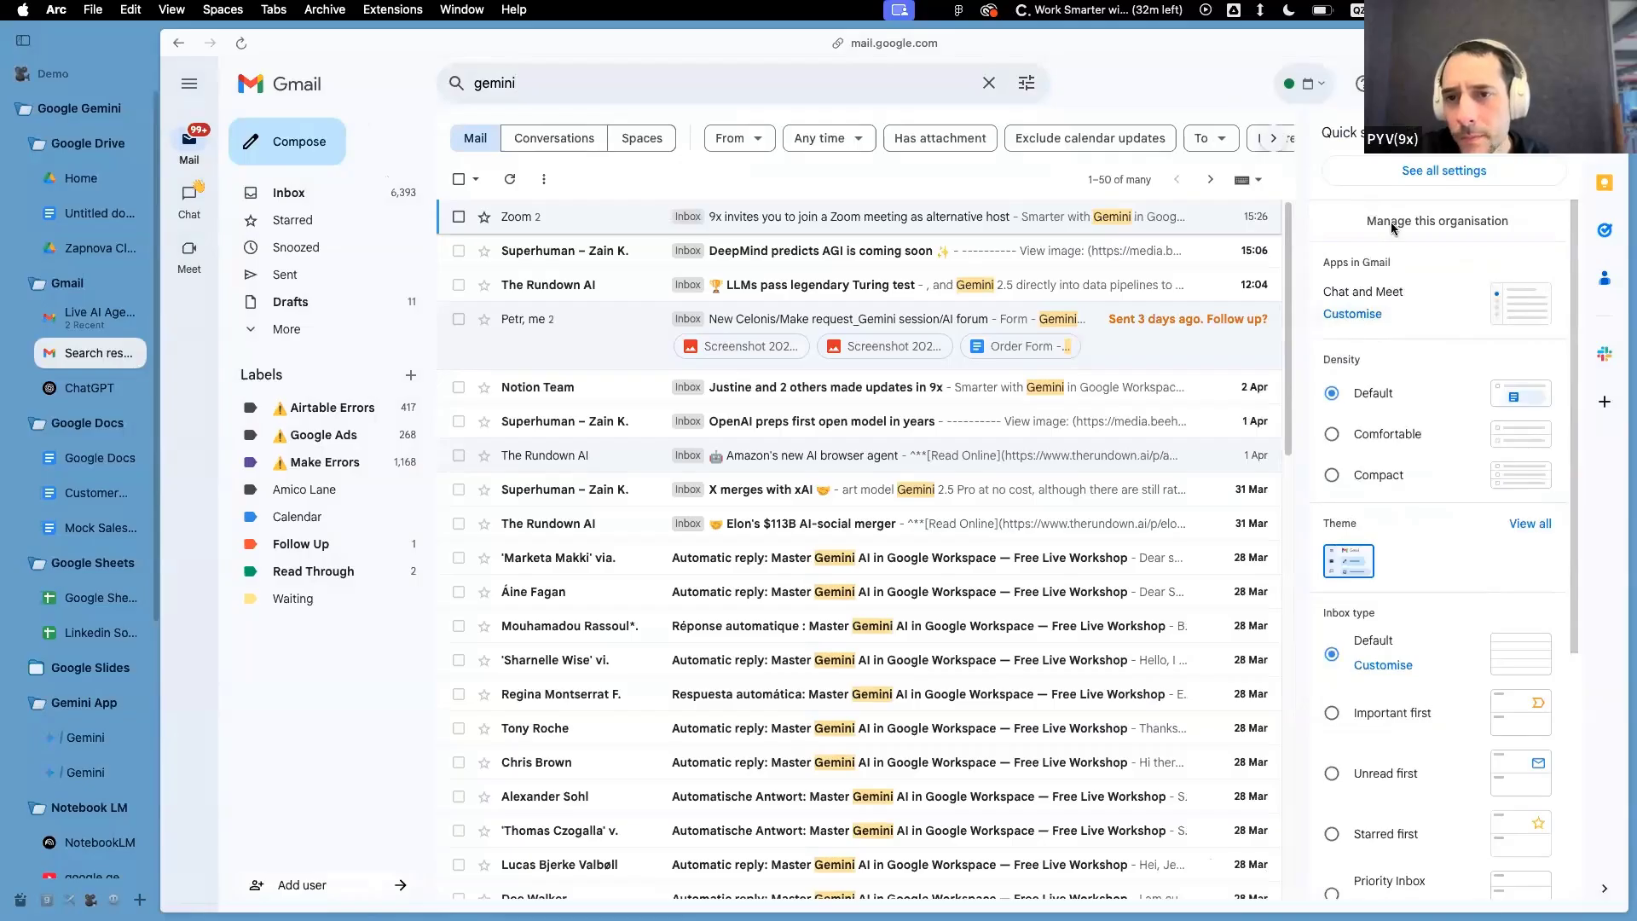
{"action": "left_click", "coordinate": [1436, 170]}
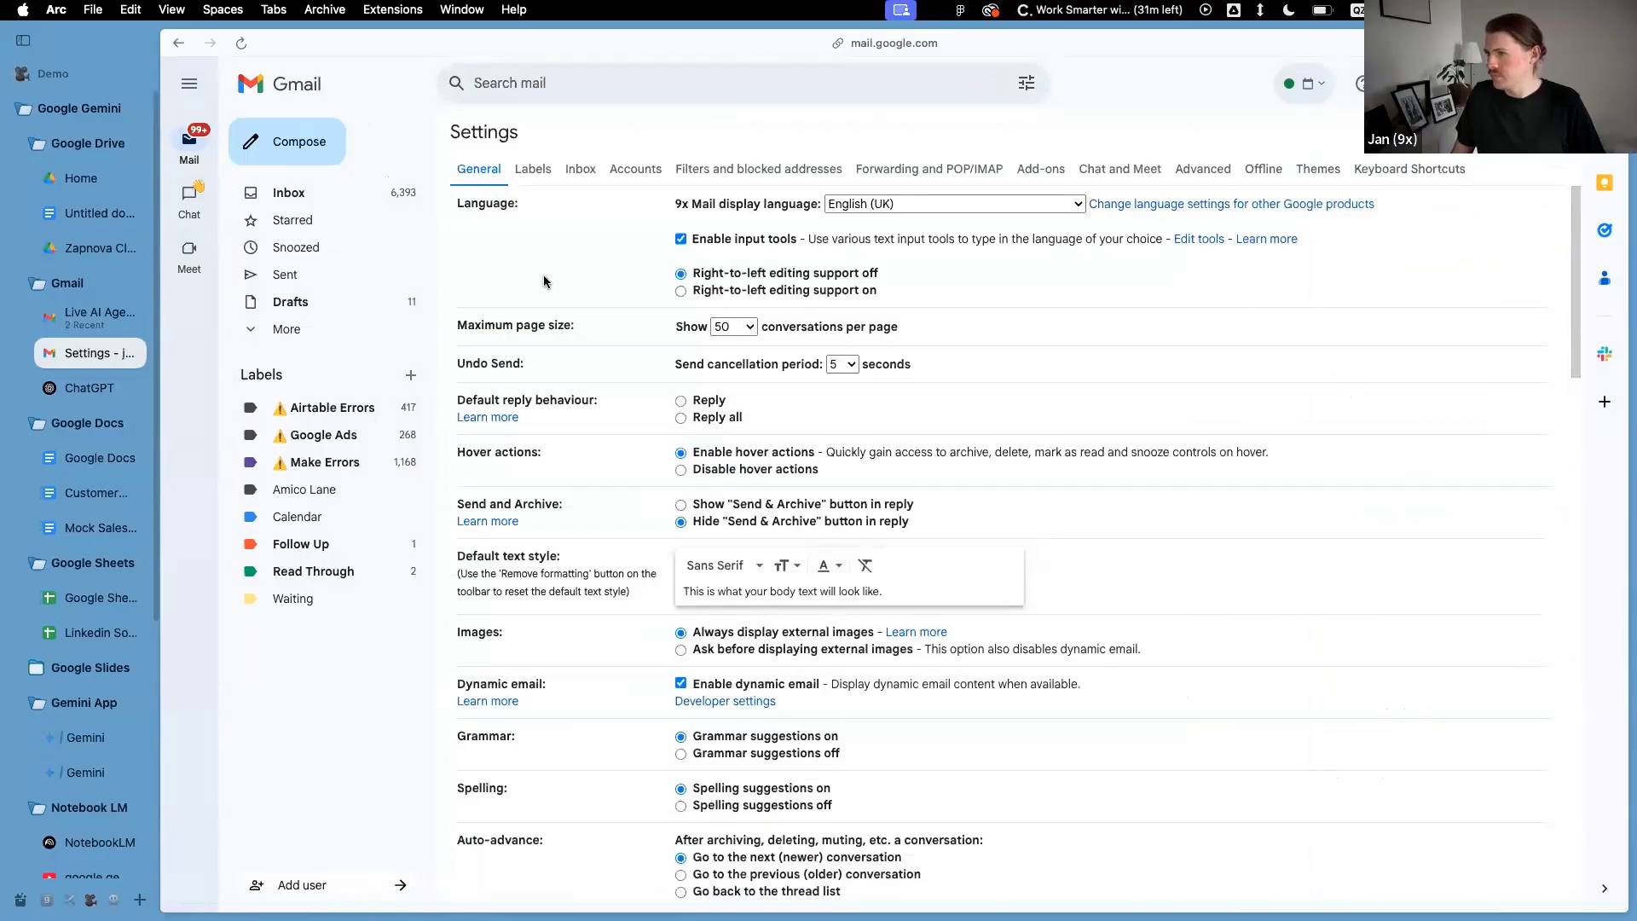
{"action": "scroll", "coordinate": [919, 464], "scroll_direction": "down", "scroll_amount": 10}
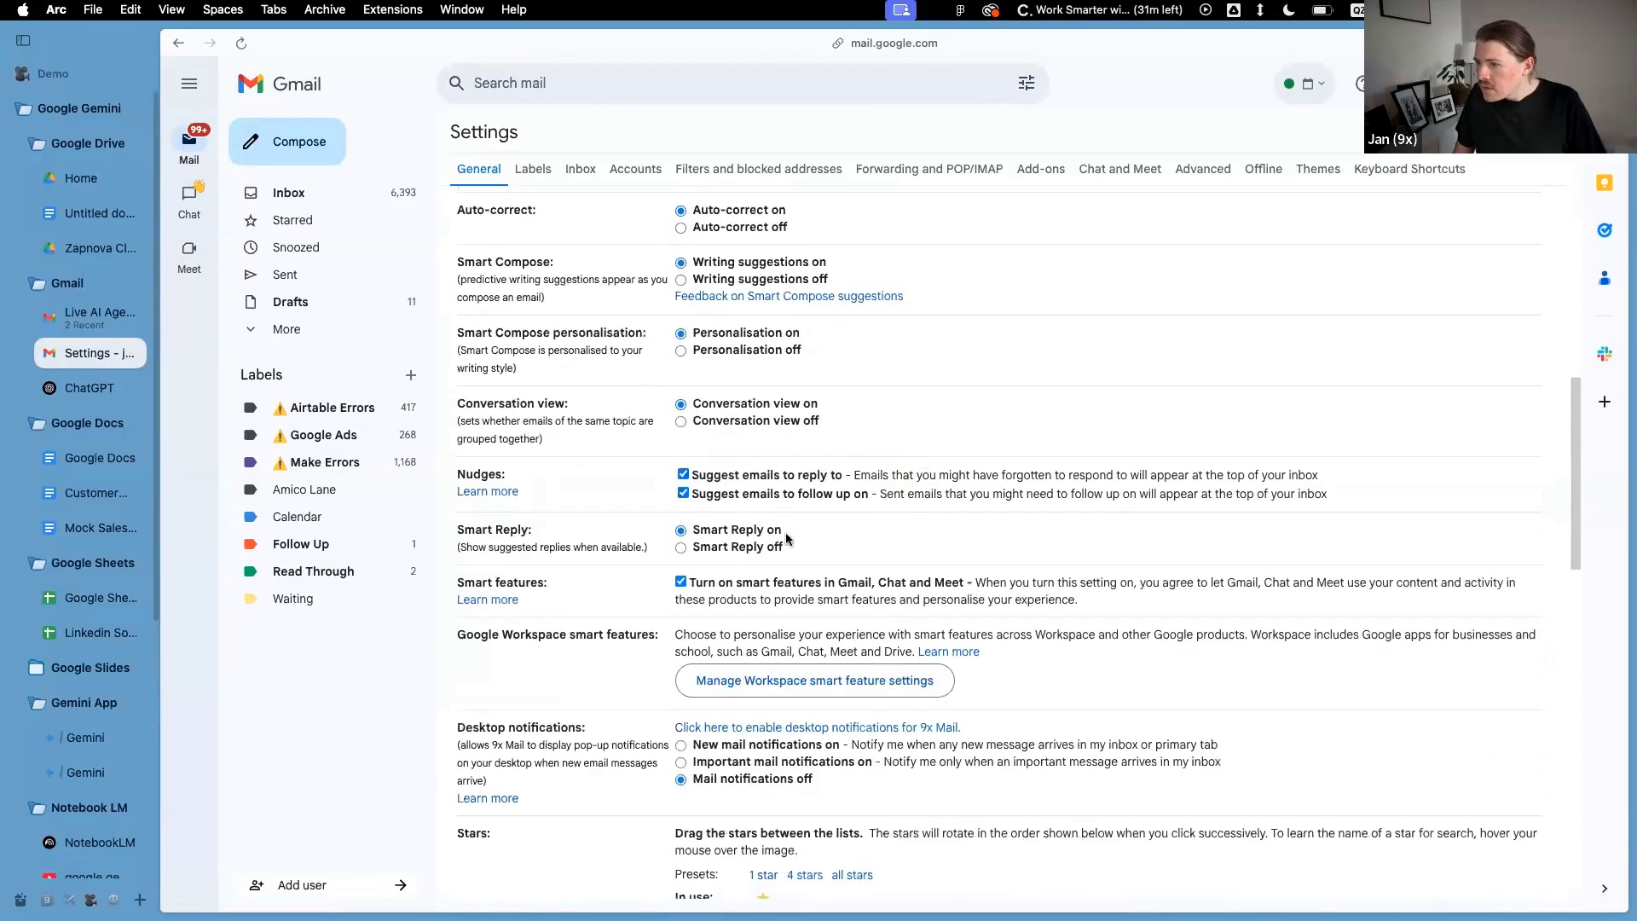
{"action": "scroll", "coordinate": [849, 538], "scroll_direction": "down", "scroll_amount": 5}
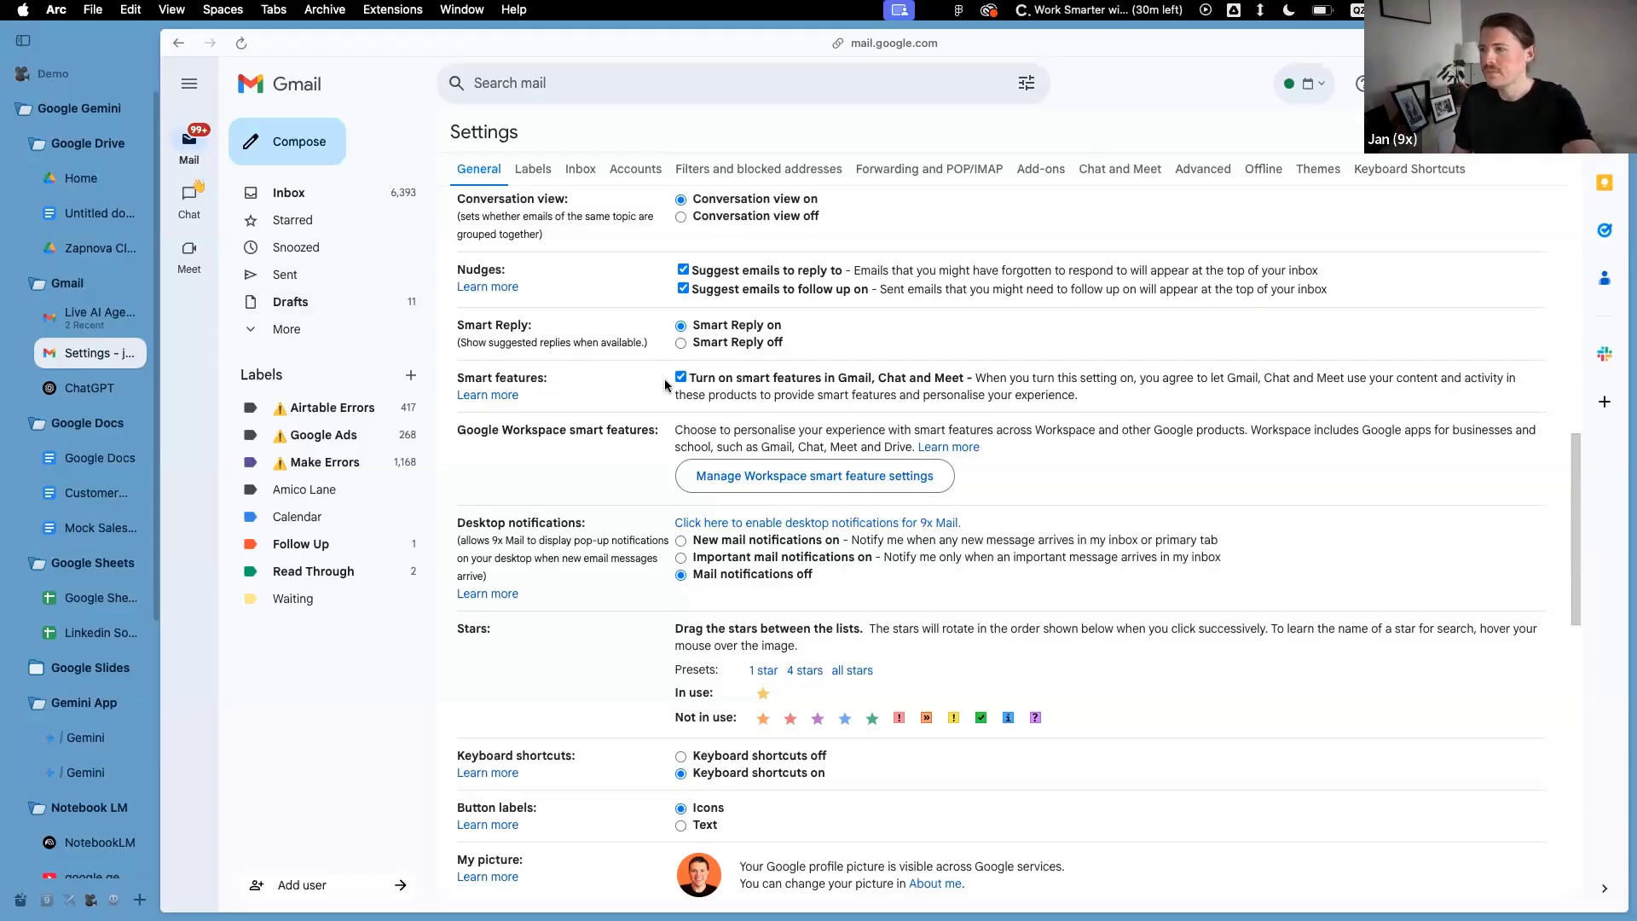
Switch to the Pitch presentation and advance past the "Gemini in Gmail" slide
{"action": "key", "text": "ctrl+Left"}
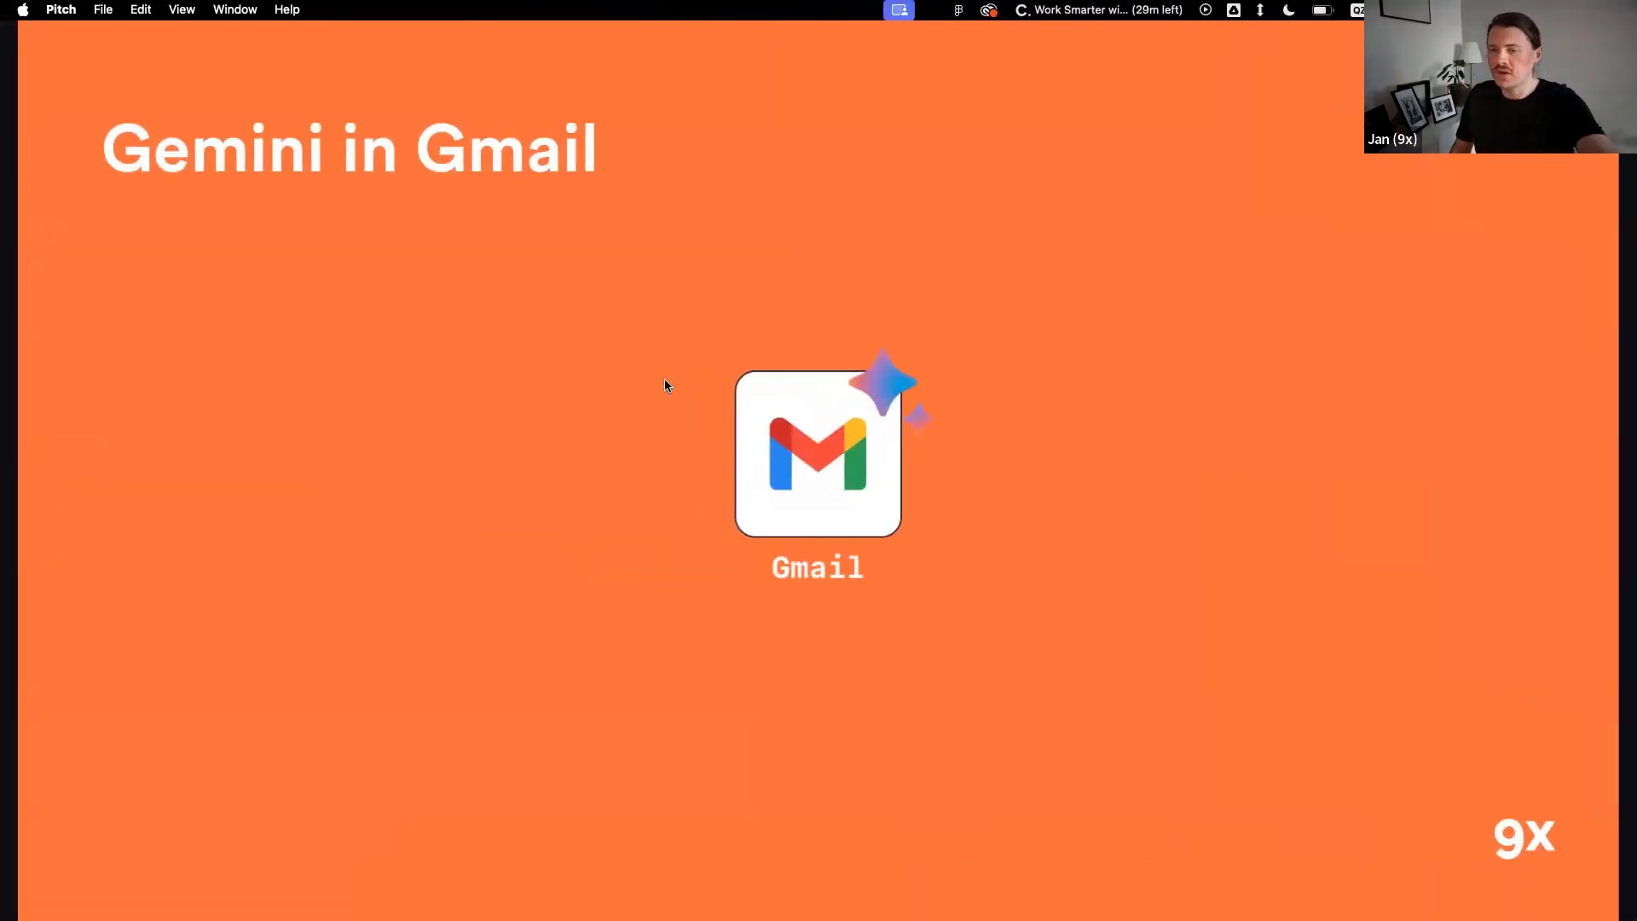
{"action": "key", "text": "Right"}
{"action": "key", "text": "Right"}
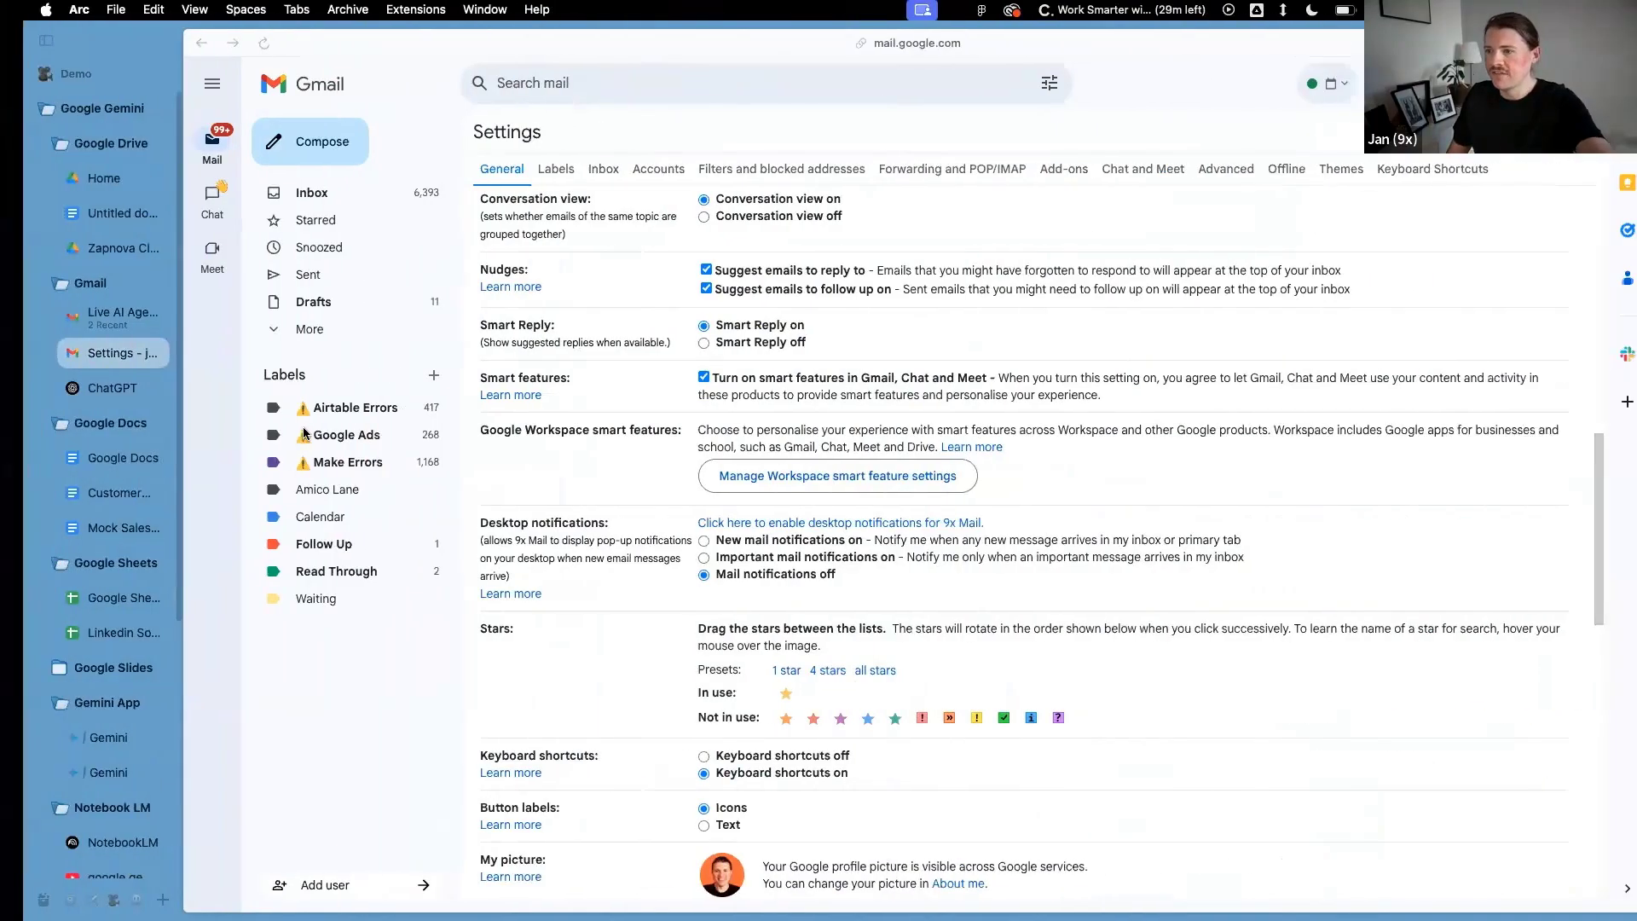
Switch to Google Docs, create a blank document, open Gemini's Generate document dialog and shuffle its example prompts
{"action": "left_click", "coordinate": [89, 461]}
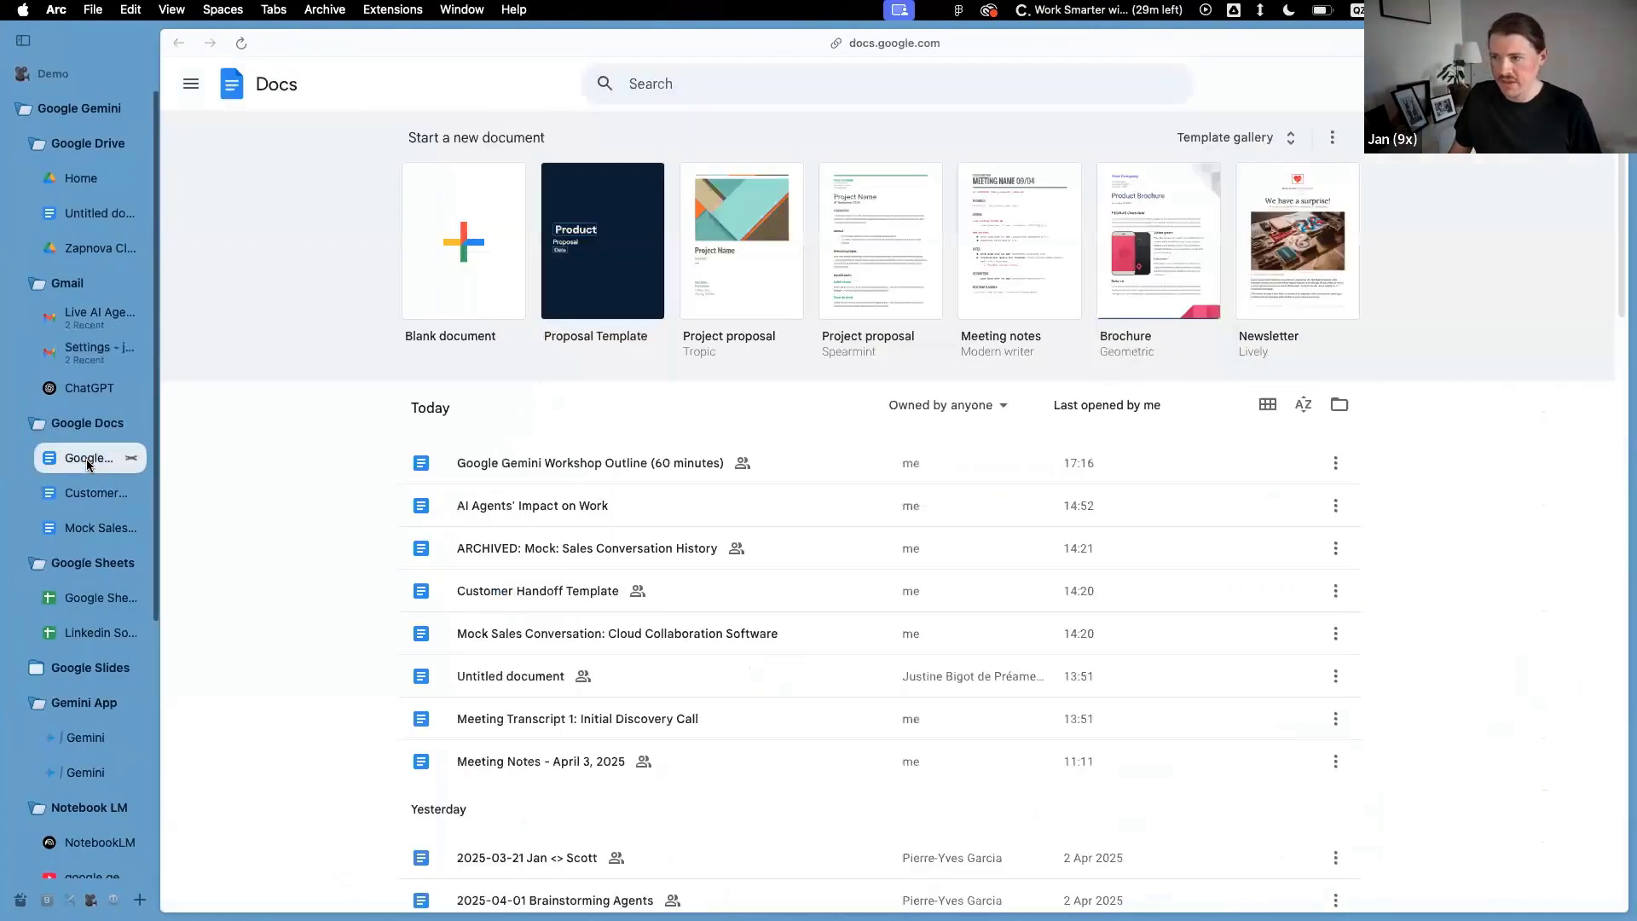
{"action": "left_click", "coordinate": [453, 238]}
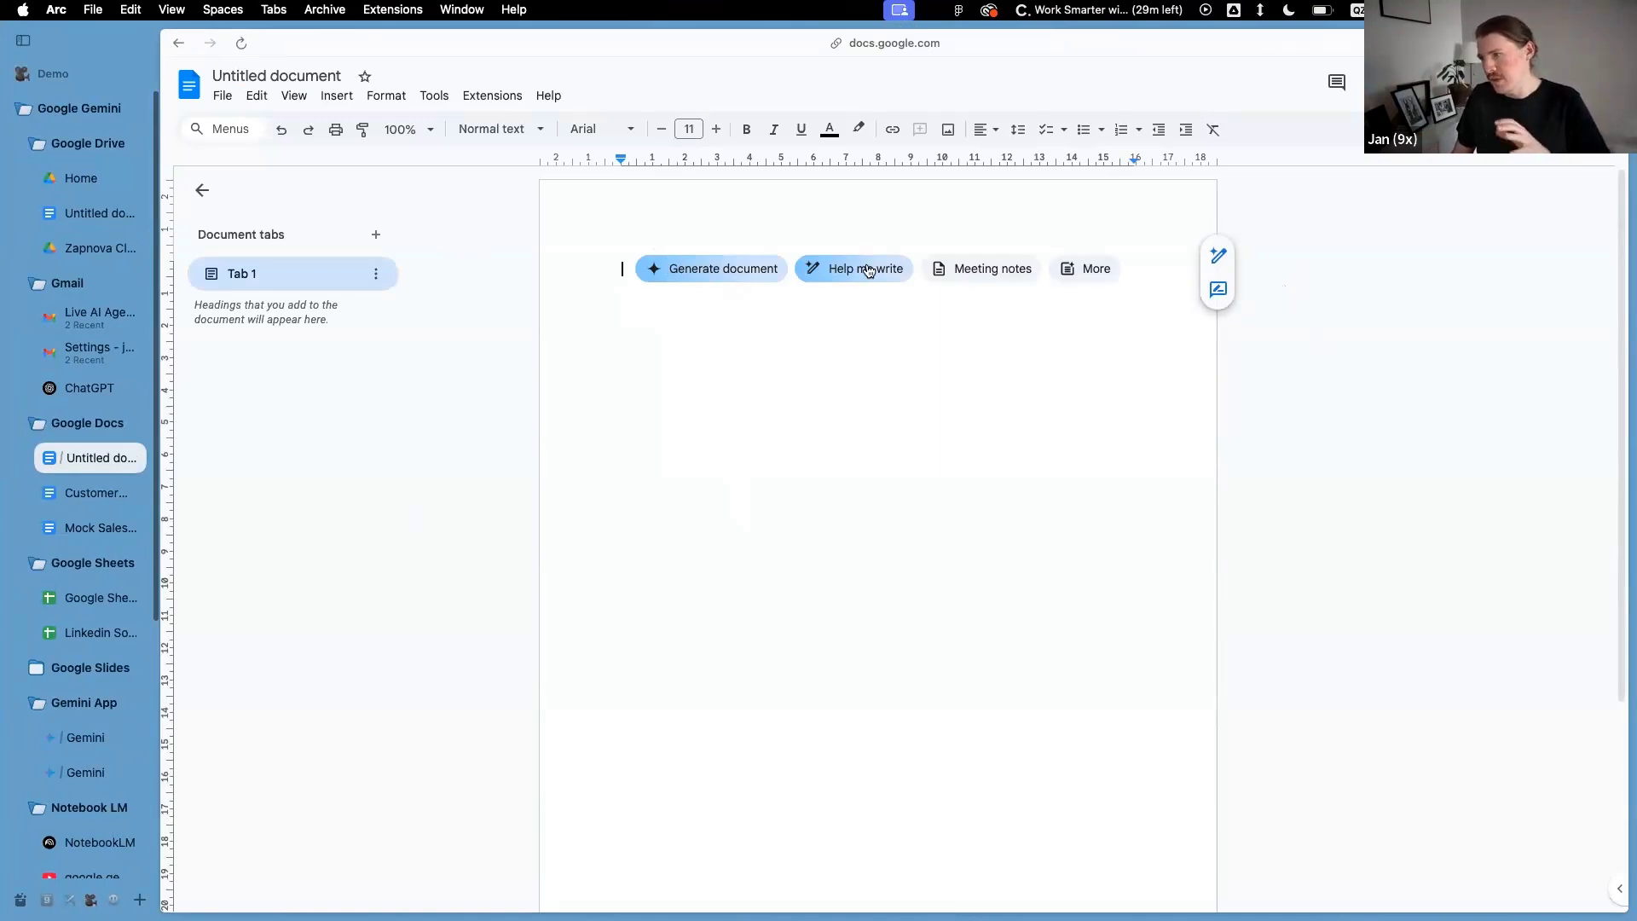
{"action": "left_click", "coordinate": [708, 269]}
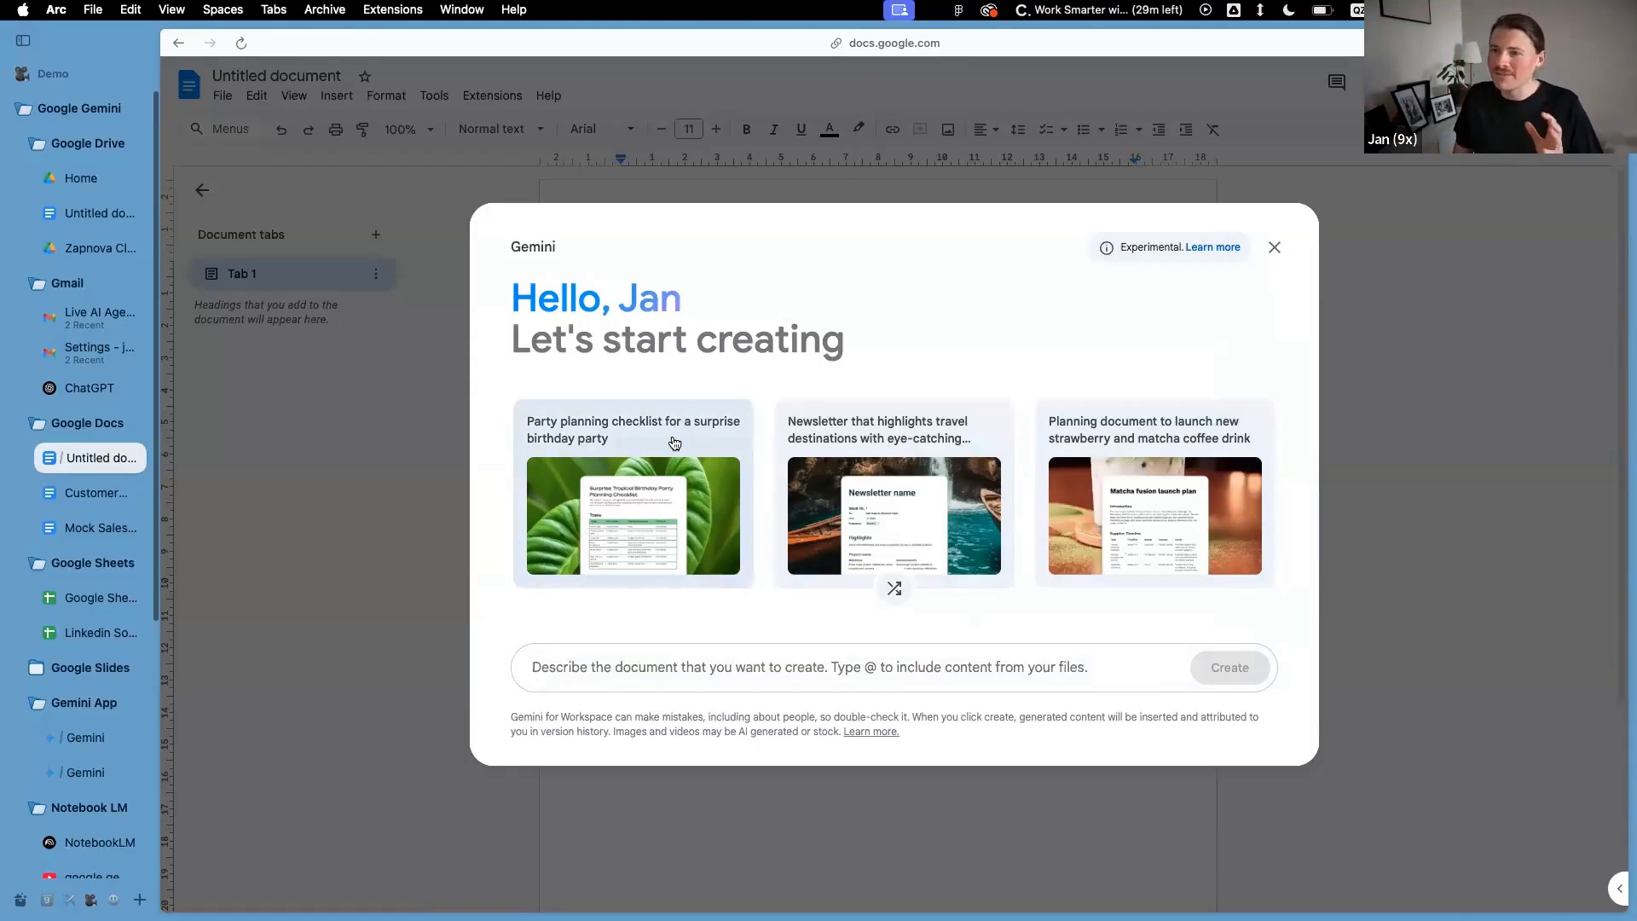
{"action": "left_click", "coordinate": [895, 589]}
{"action": "left_click", "coordinate": [897, 595]}
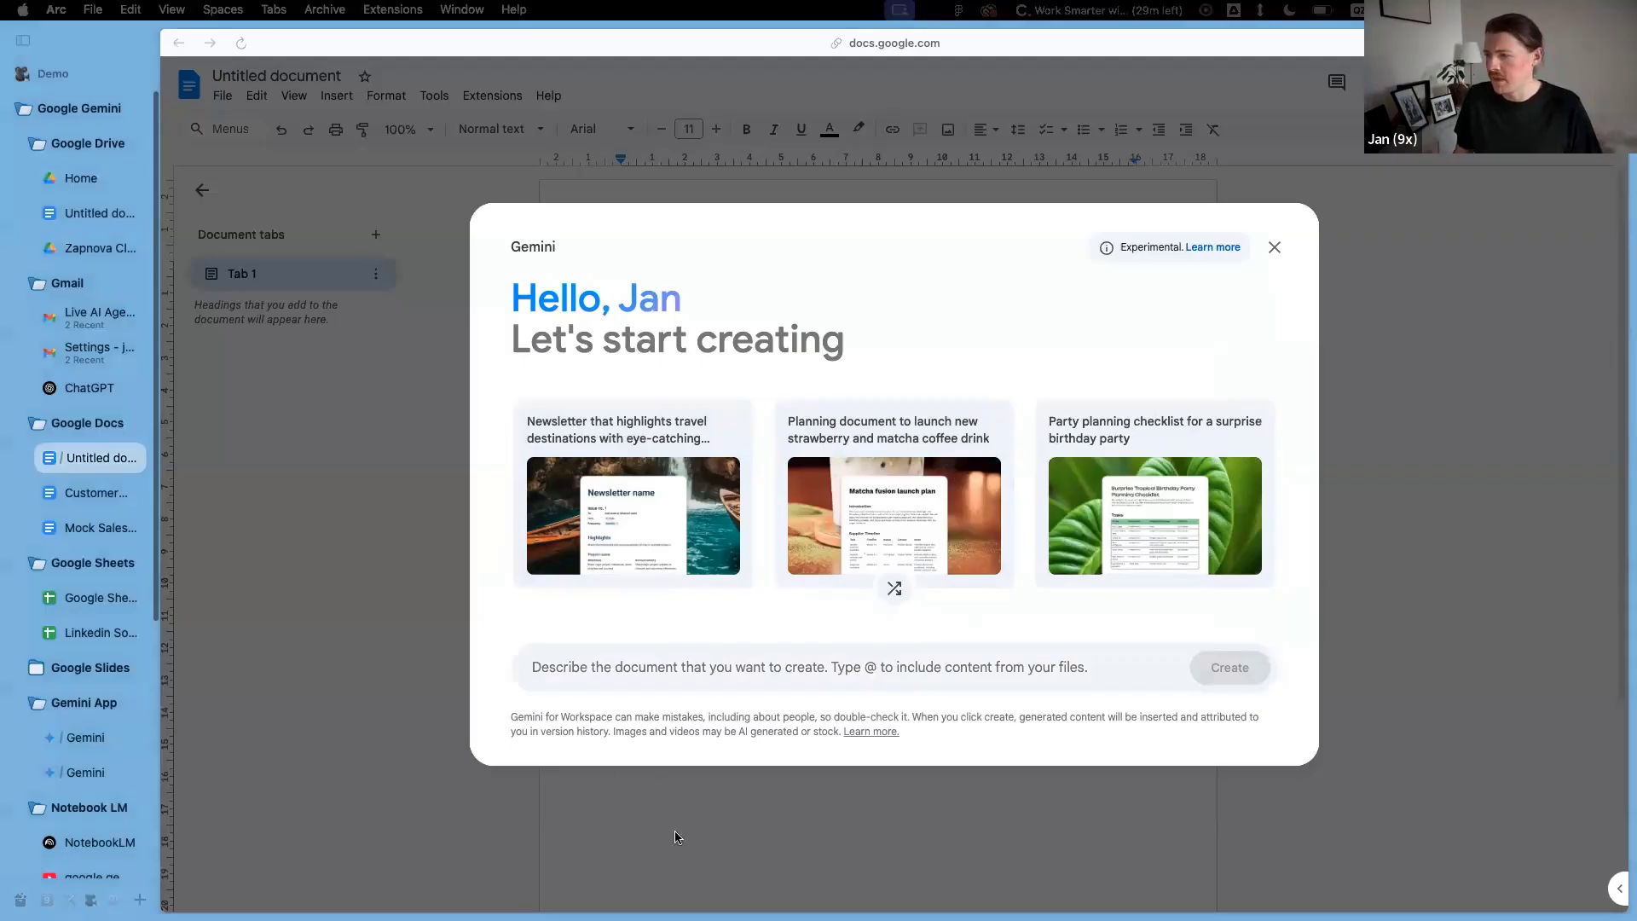
Generate a document with the prompt "A customer proposal for an AI training workshop"
{"action": "left_click", "coordinate": [654, 667]}
{"action": "type", "text": "A customer proposal for an AI training workshop"}
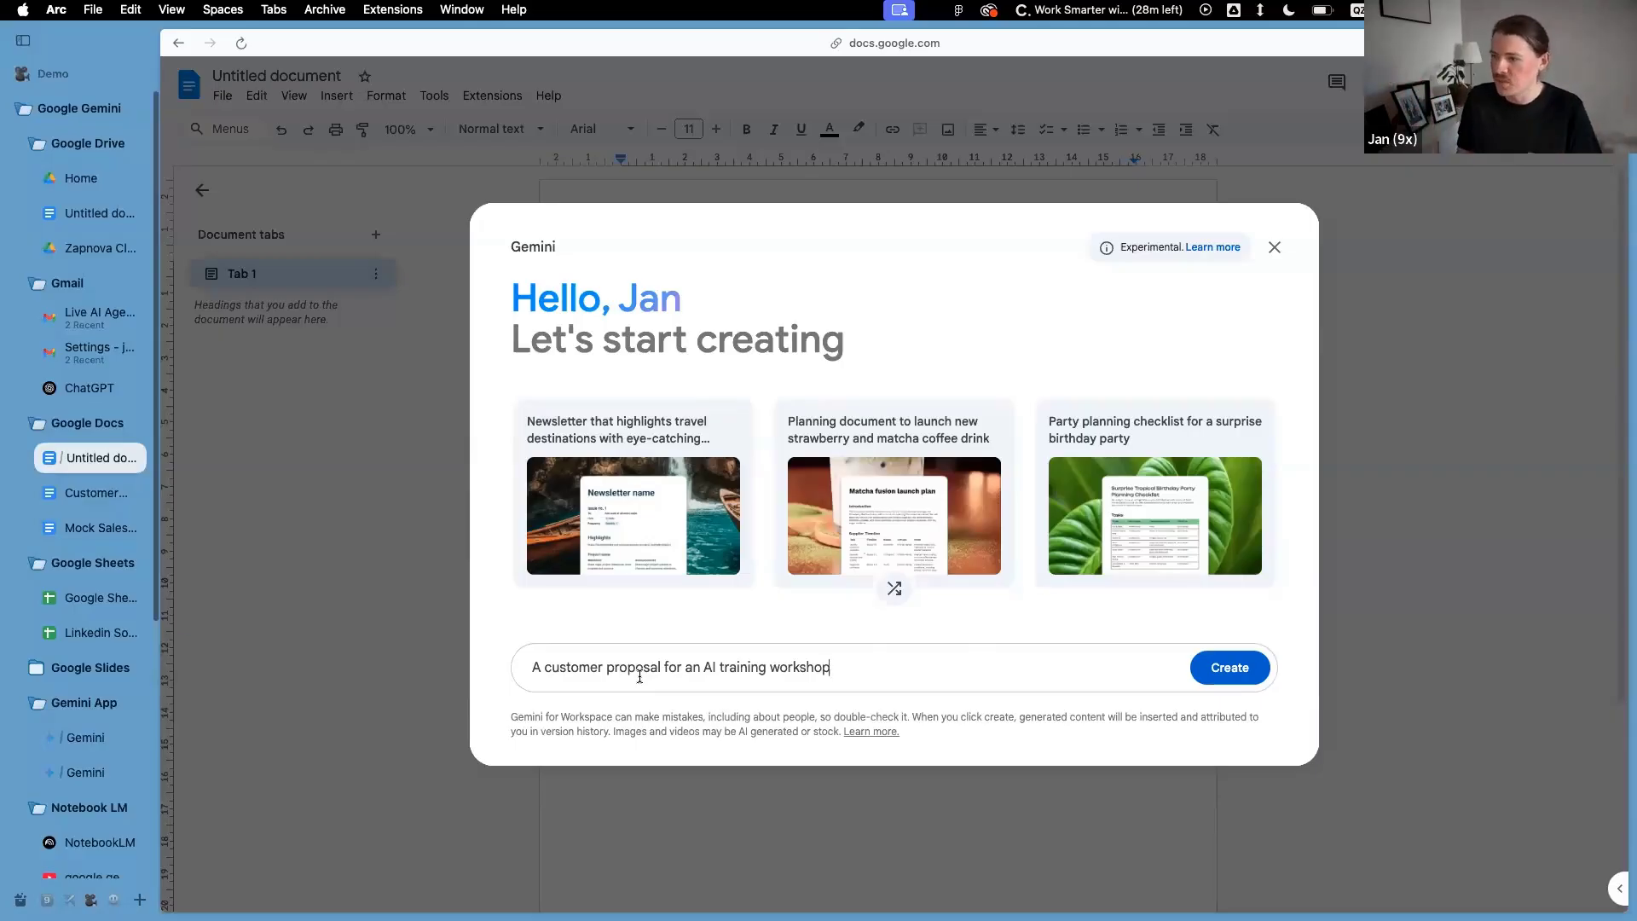
{"action": "left_click", "coordinate": [1228, 670]}
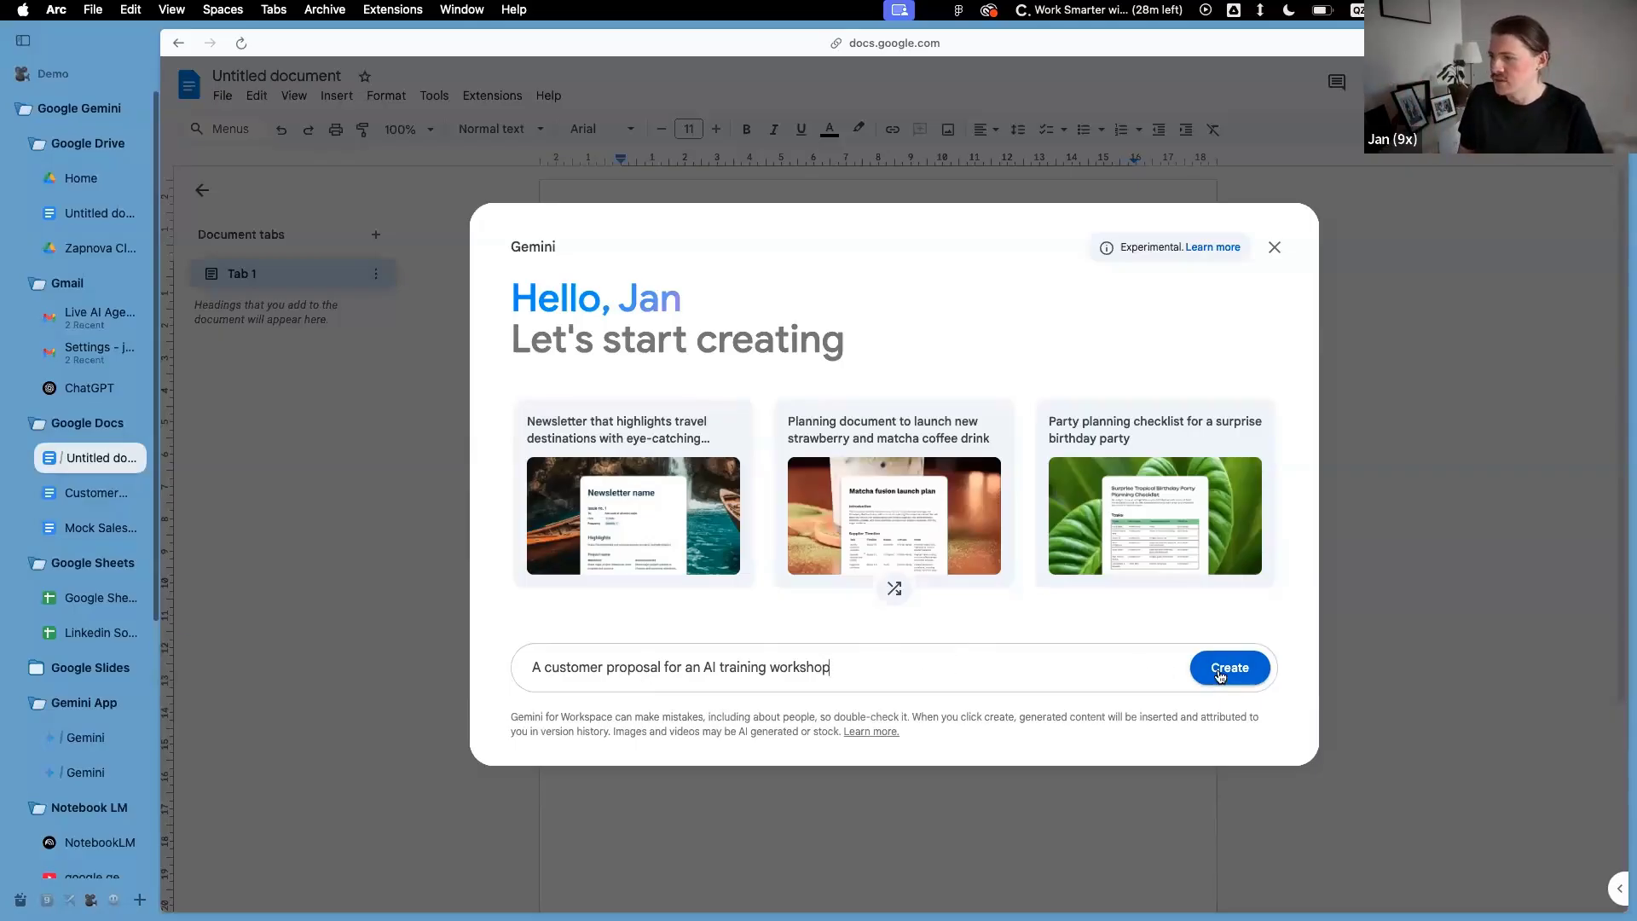
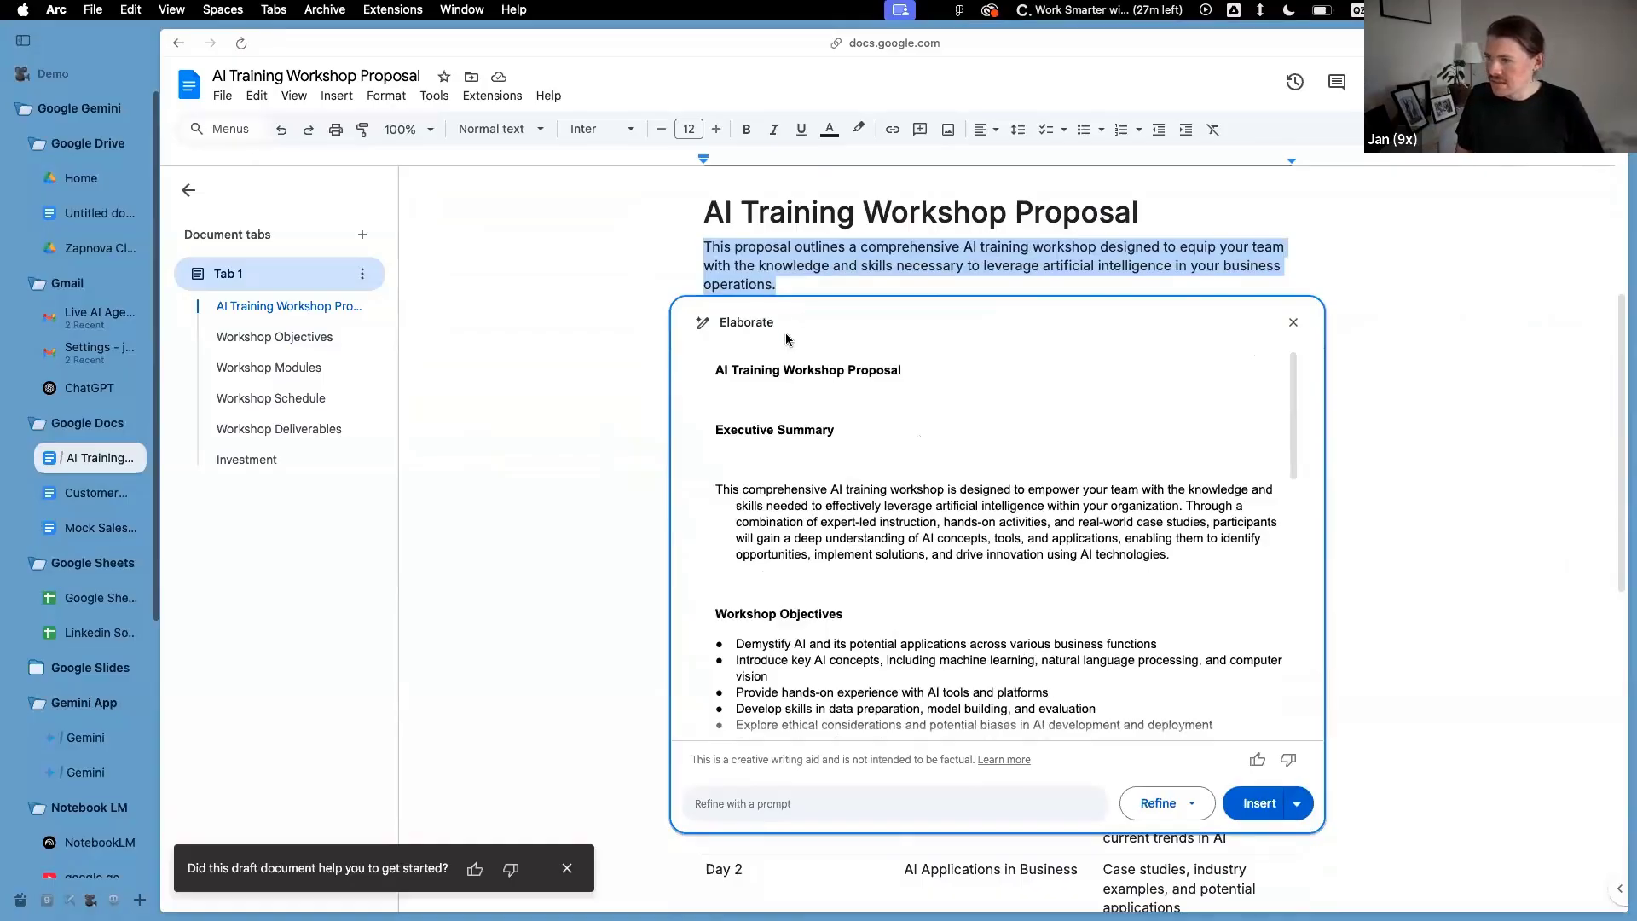
Review the elaborated version of the proposal intro against the document and discard it
{"action": "scroll", "coordinate": [888, 436], "scroll_direction": "down", "scroll_amount": 15}
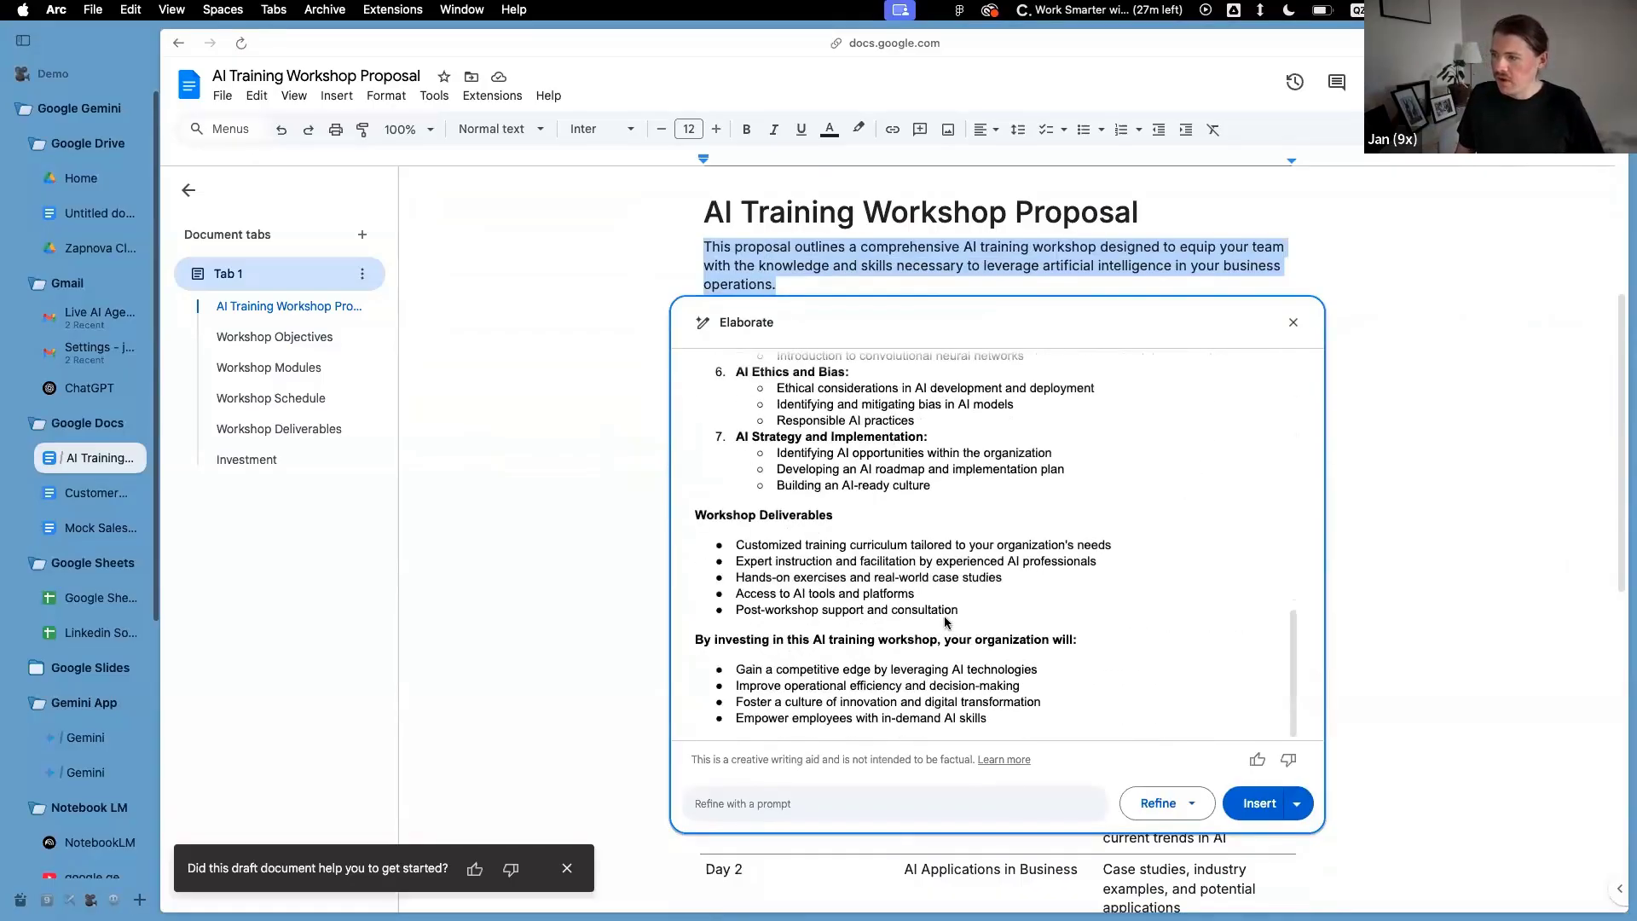
{"action": "scroll", "coordinate": [906, 563], "scroll_direction": "up", "scroll_amount": 15}
{"action": "scroll", "coordinate": [840, 548], "scroll_direction": "down", "scroll_amount": 15}
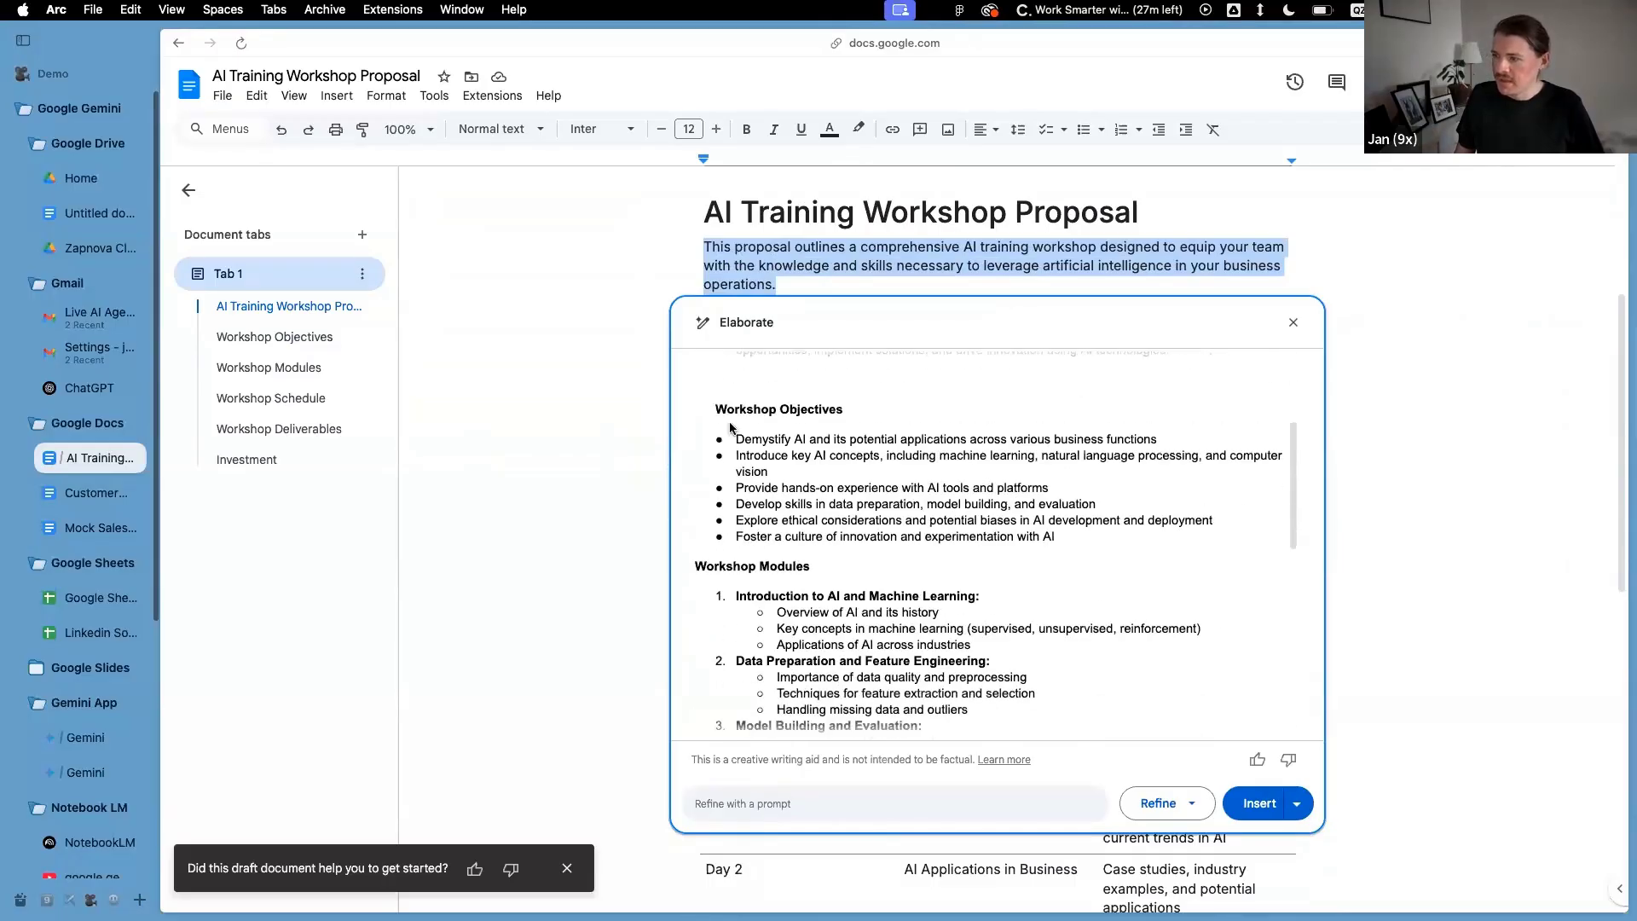
{"action": "scroll", "coordinate": [922, 584], "scroll_direction": "down", "scroll_amount": 5}
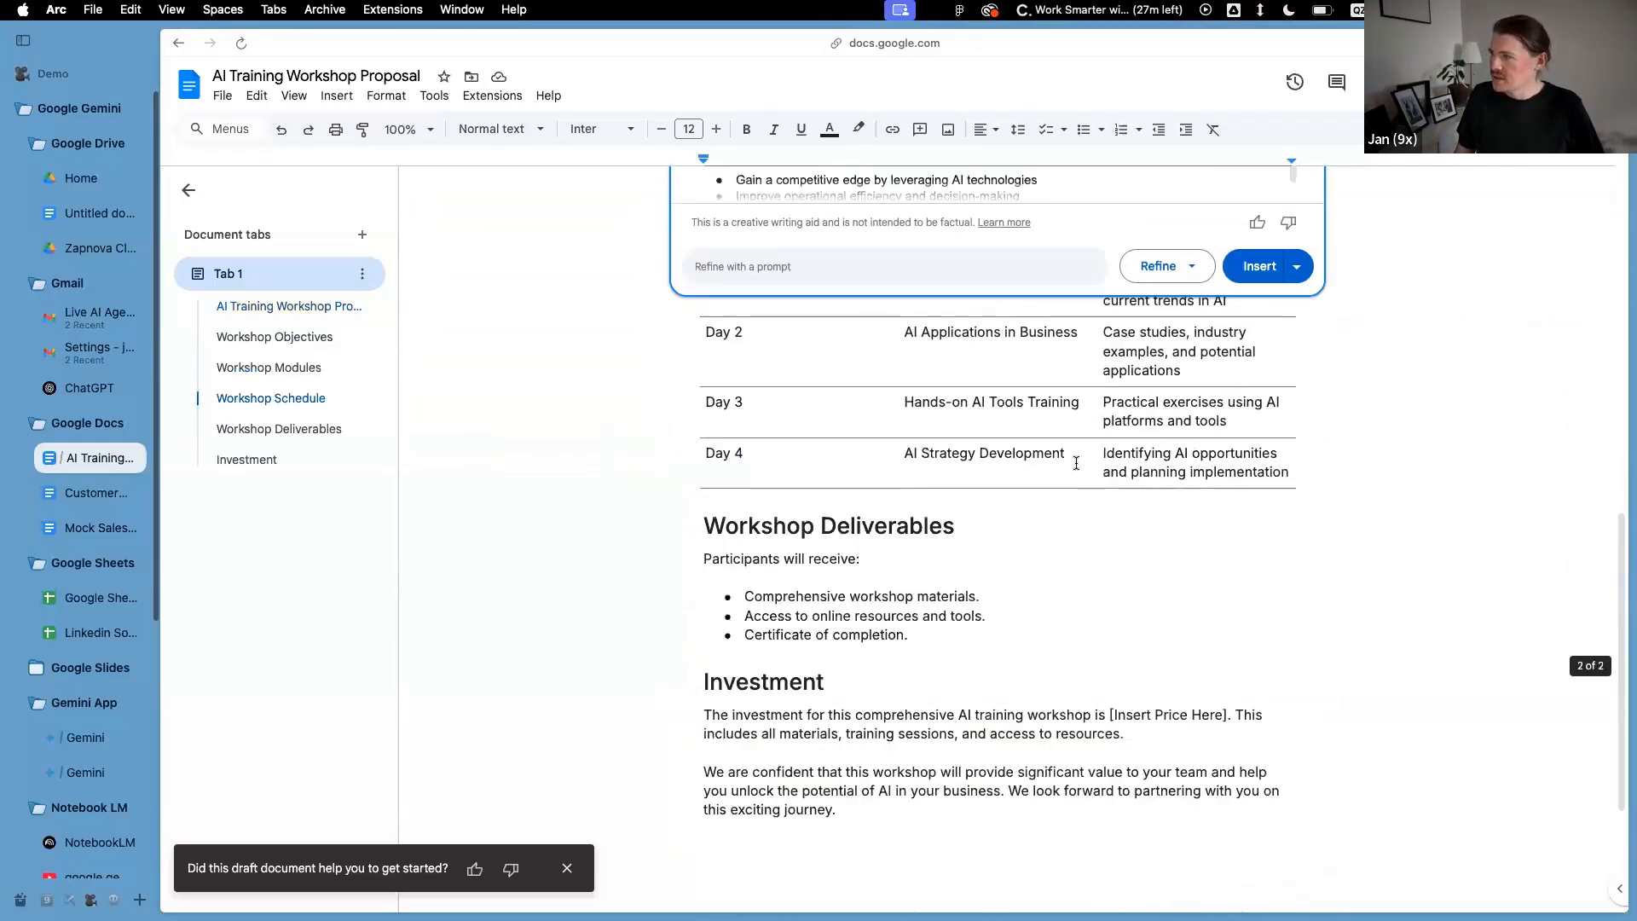
{"action": "scroll", "coordinate": [923, 583], "scroll_direction": "up", "scroll_amount": 10}
{"action": "left_click", "coordinate": [1294, 562]}
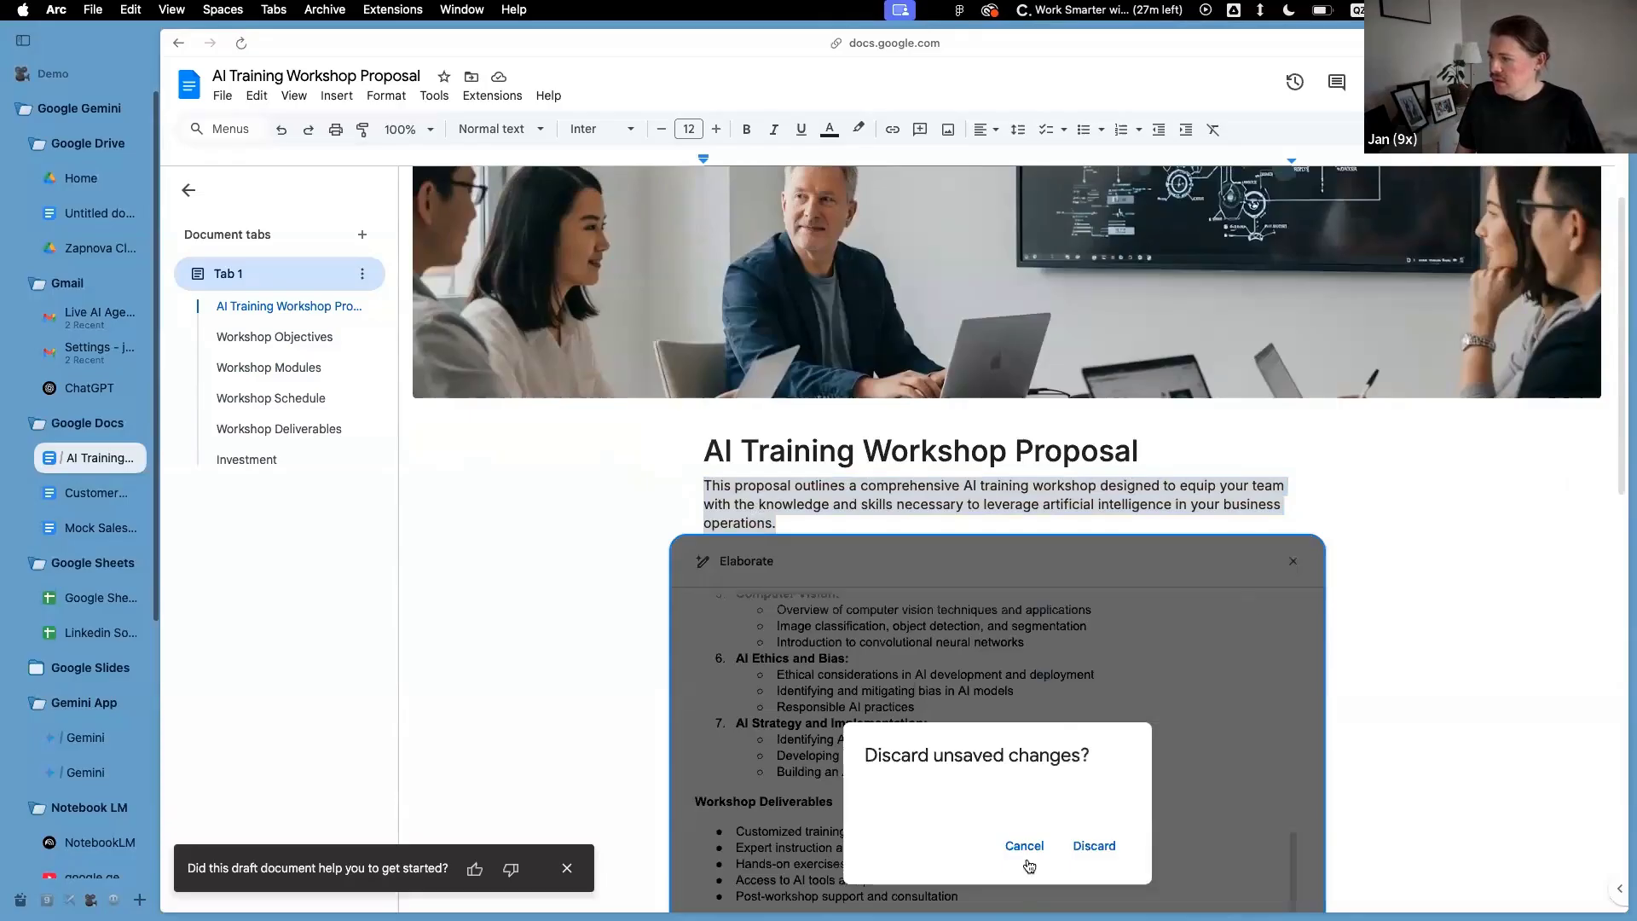
{"action": "left_click", "coordinate": [1094, 846]}
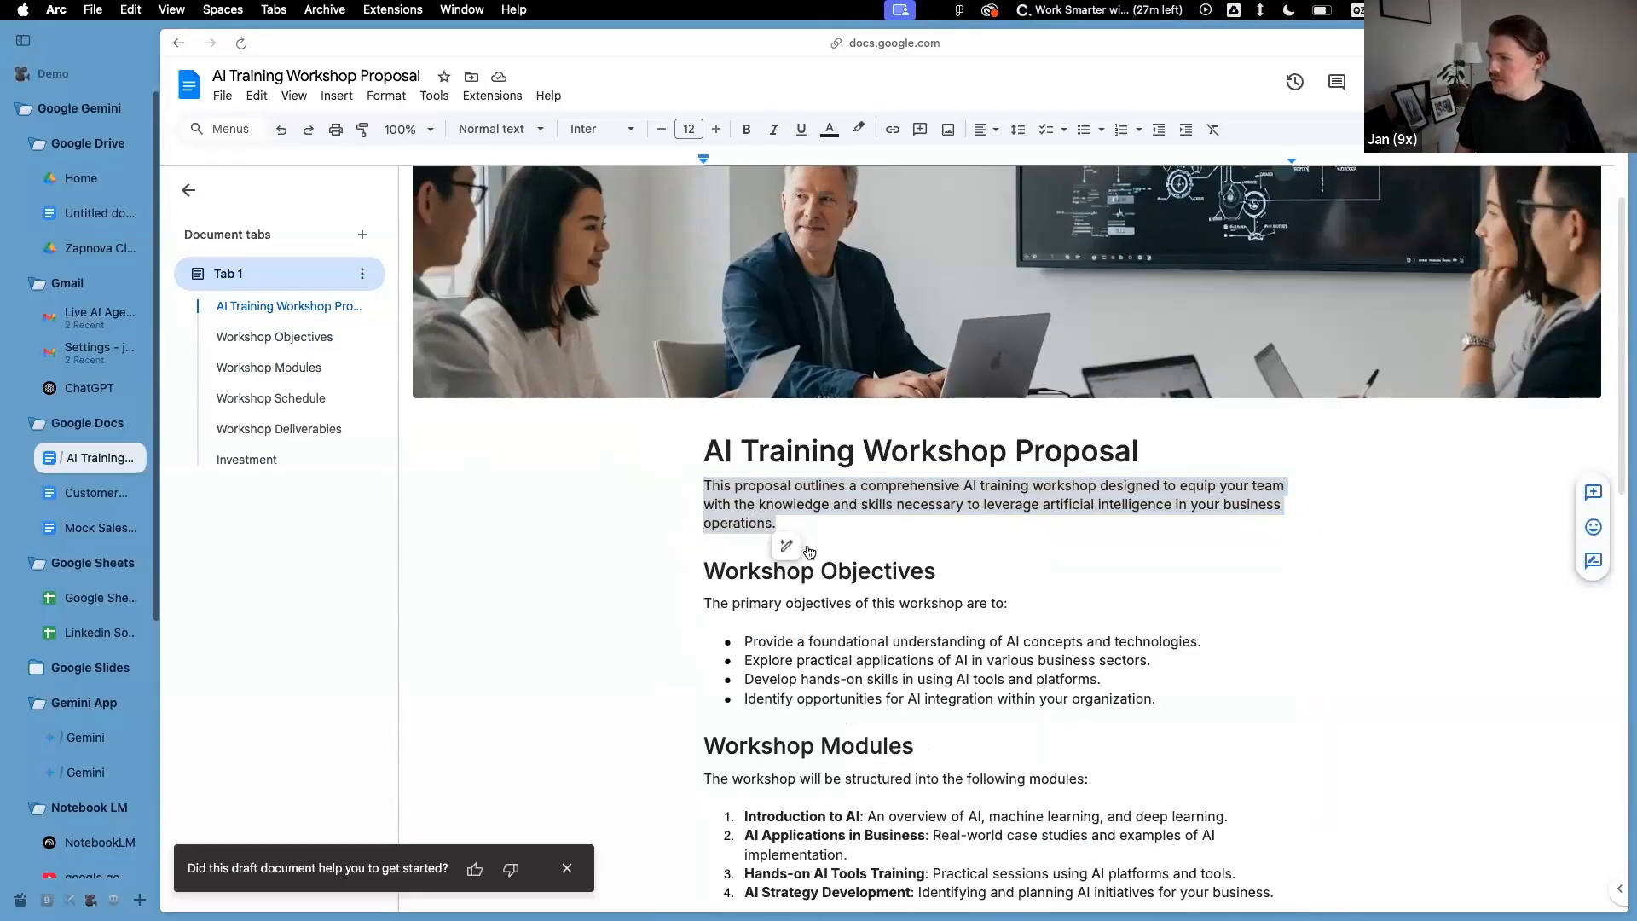
{"action": "left_click", "coordinate": [781, 523]}
{"action": "left_click_drag", "start_coordinate": [701, 473], "coordinate": [703, 465]}
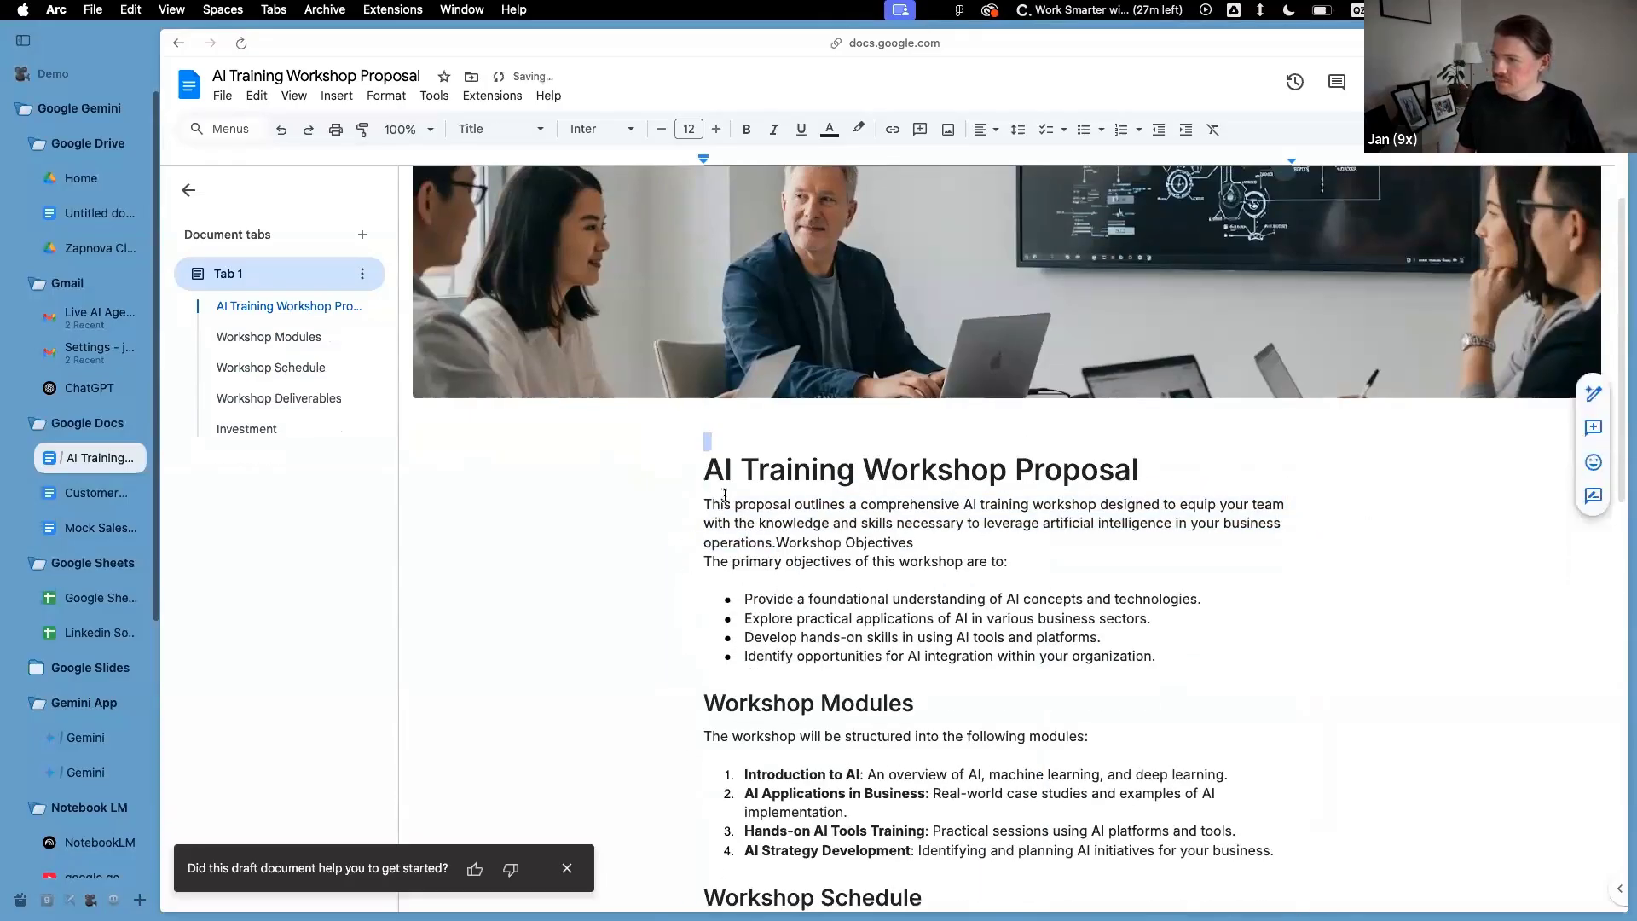
{"action": "key", "text": "super+z"}
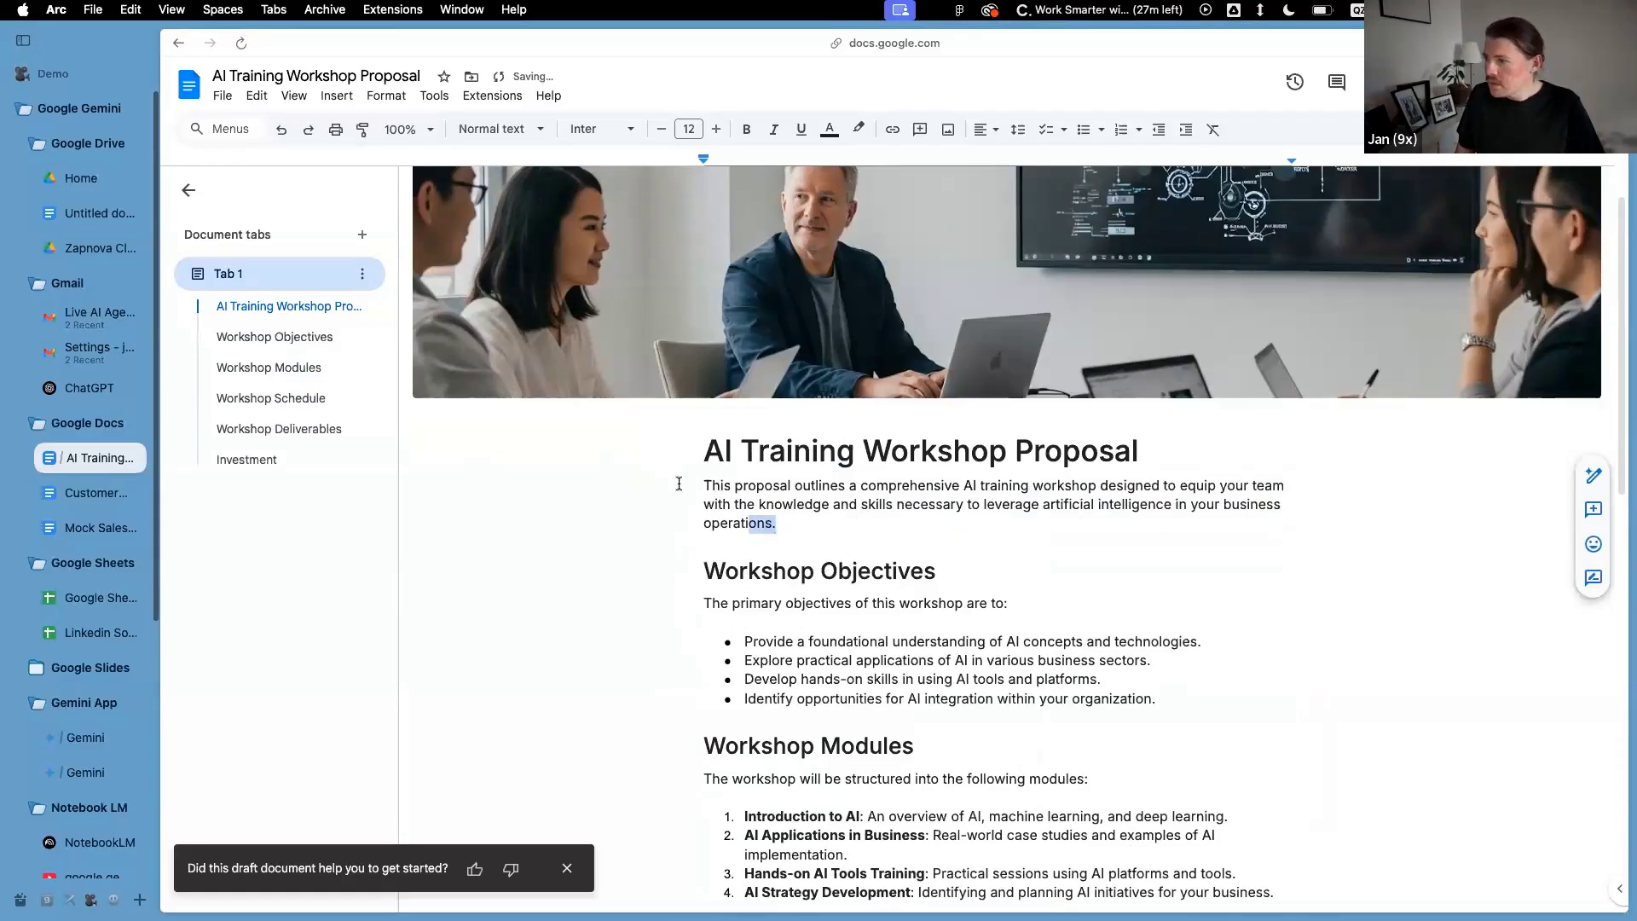
Prompt Gemini to rewrite the proposal's intro paragraph with "GO a bit more in depth with this intro, atleast 4 lines."
{"action": "triple_click", "coordinate": [815, 507]}
{"action": "left_click", "coordinate": [786, 546]}
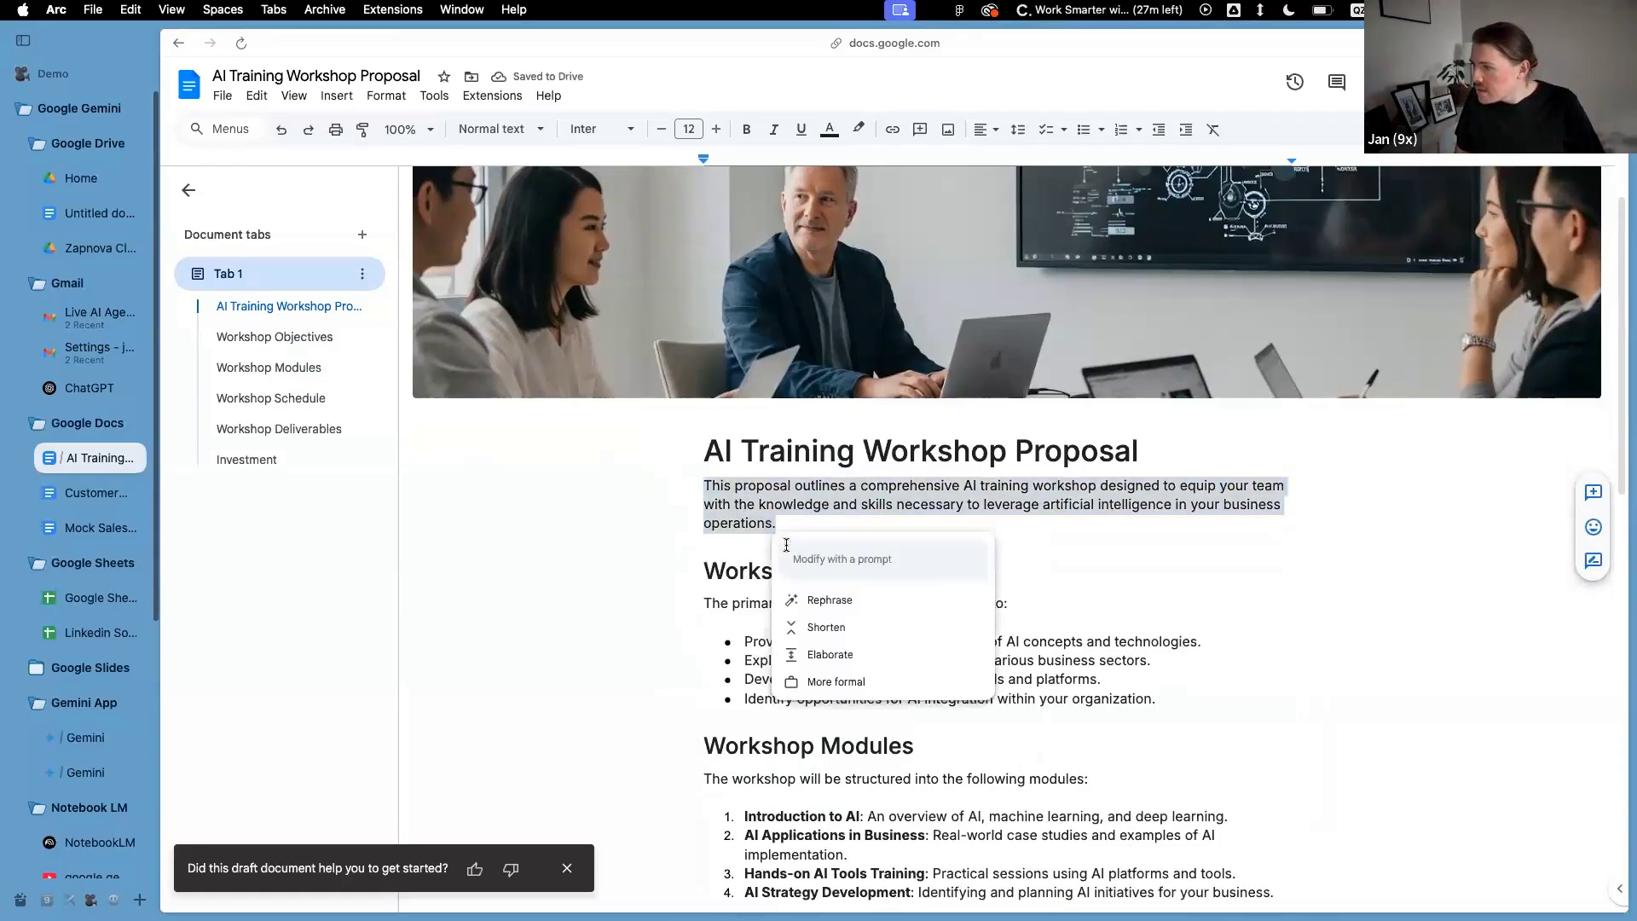
{"action": "left_click", "coordinate": [848, 562]}
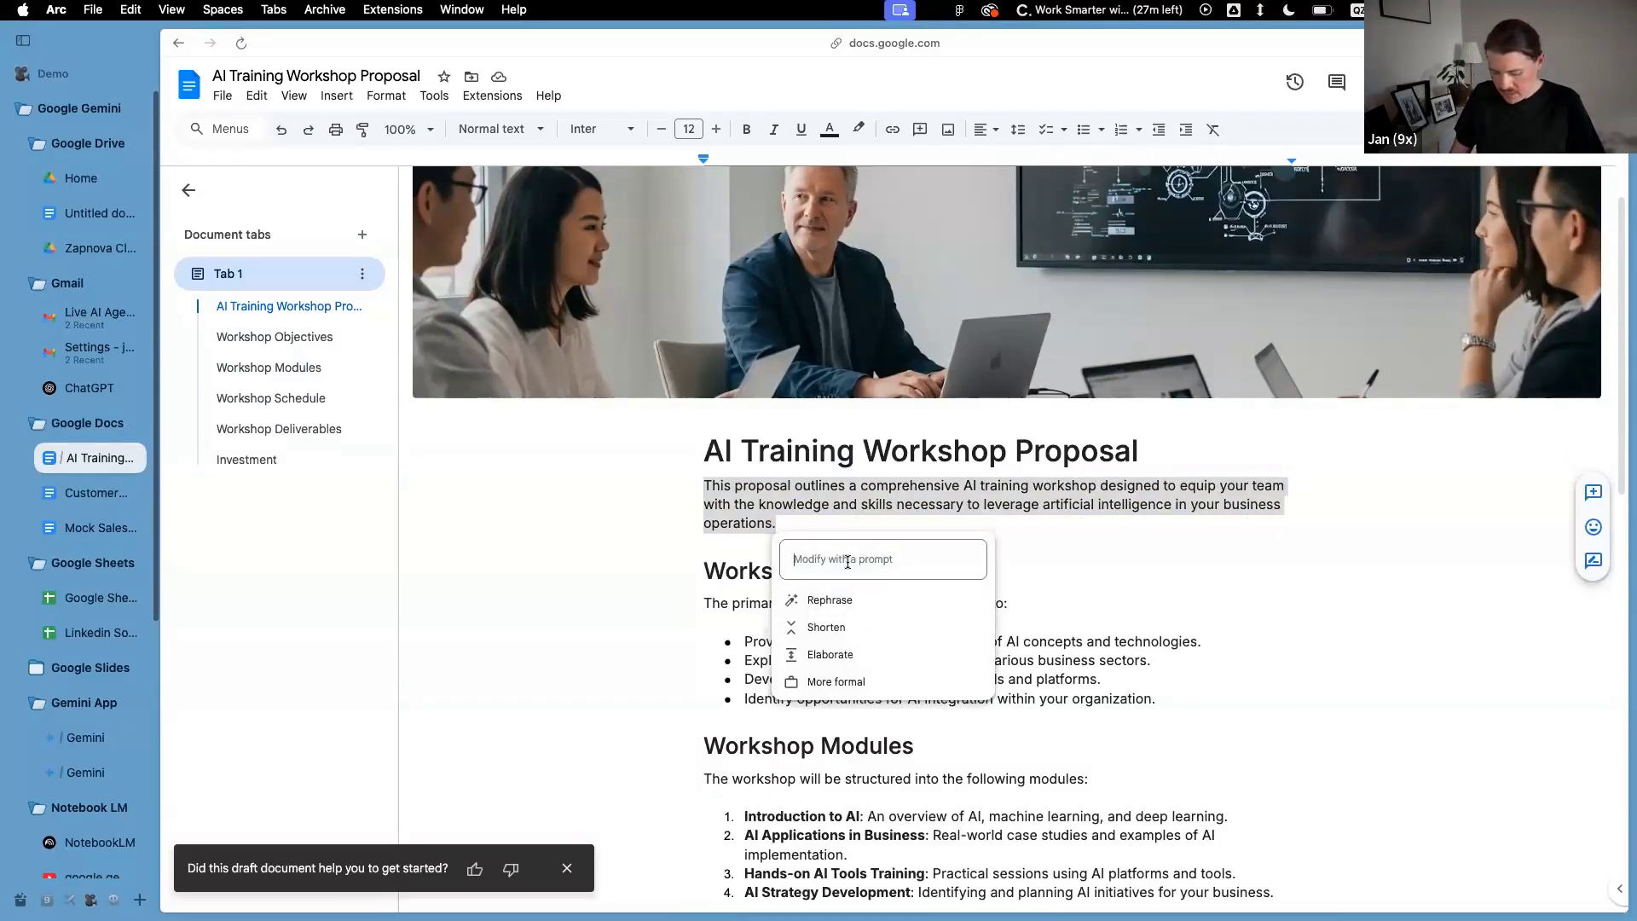
{"action": "type", "text": "GO a bit more in dept"}
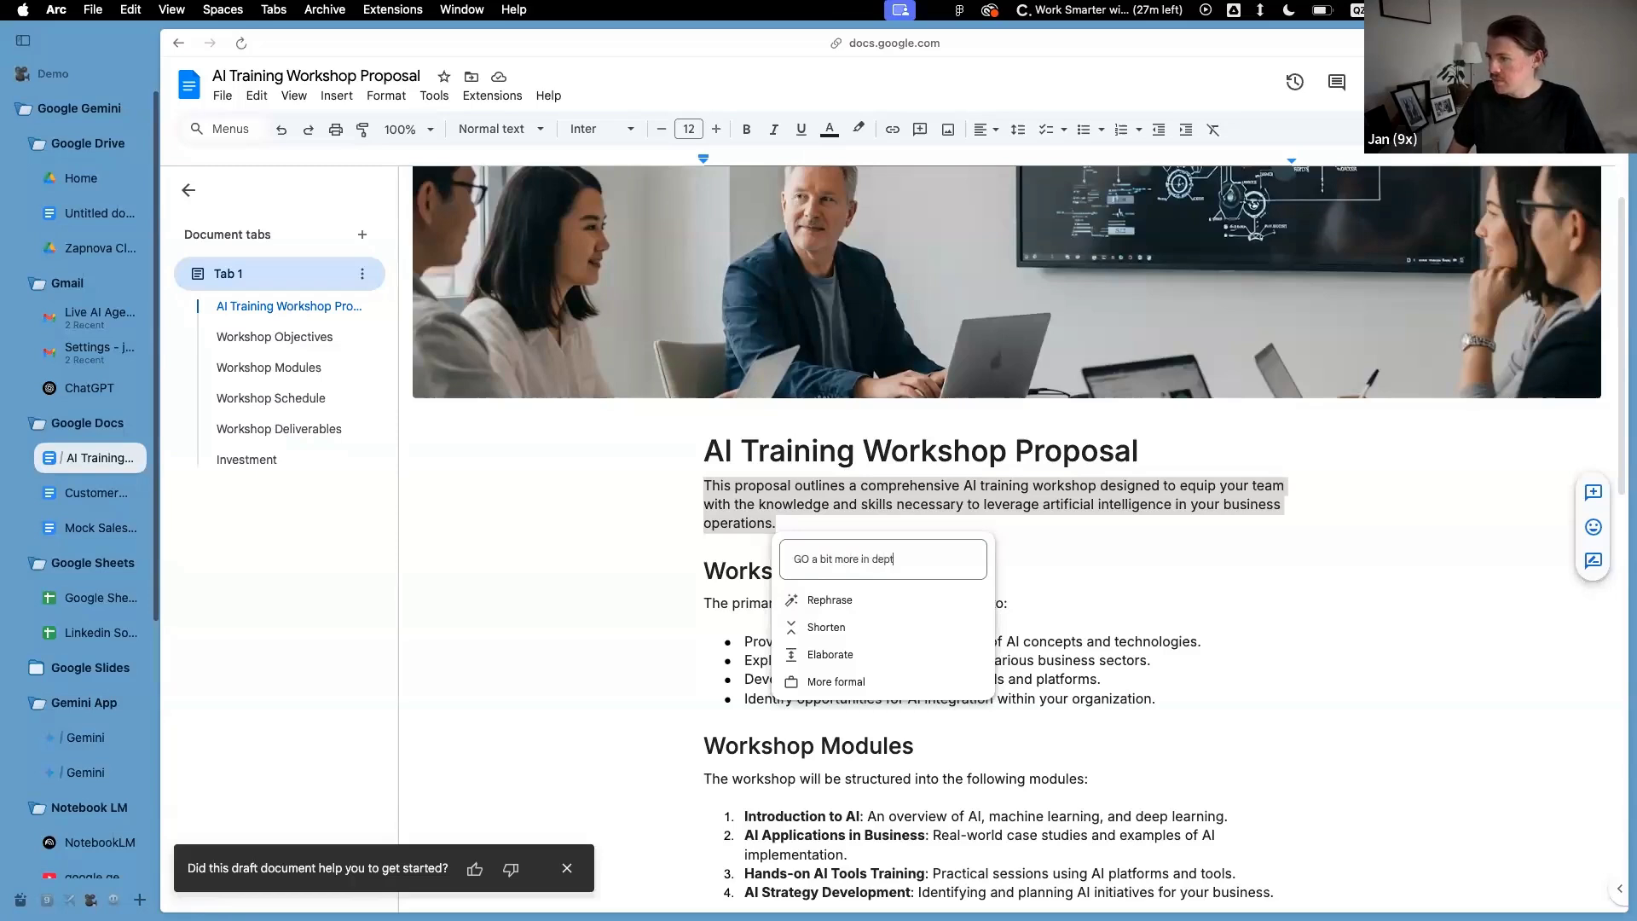
{"action": "type", "text": "h with this intro a"}
{"action": "key", "text": "BackSpace"}
{"action": "key", "text": "BackSpace"}
{"action": "type", "text": ", atleast 3"}
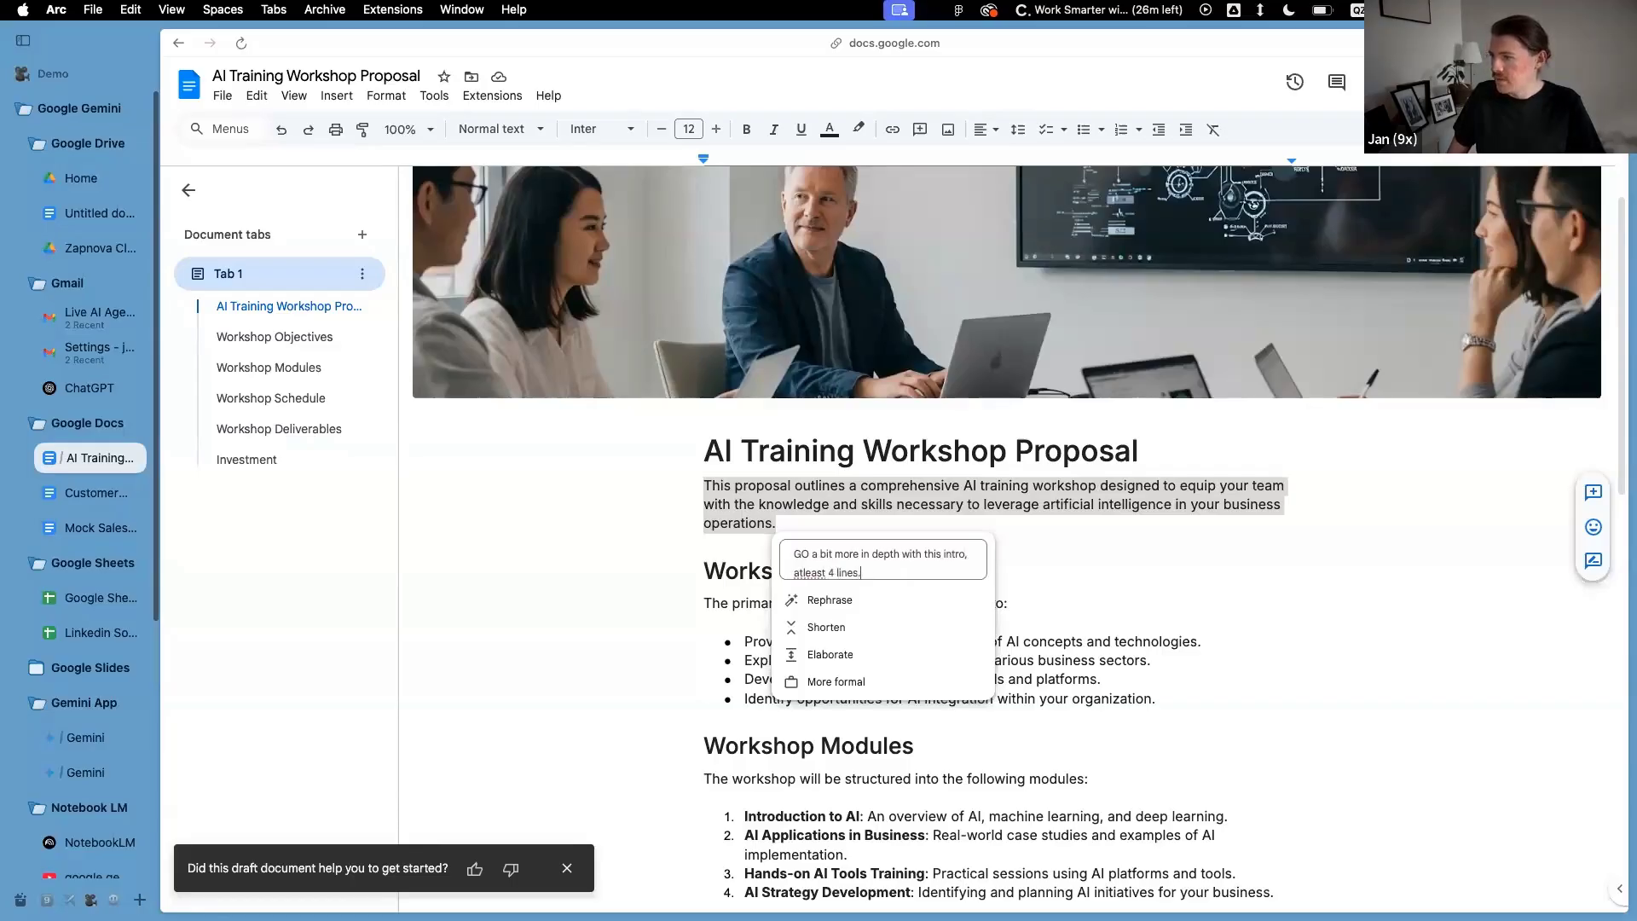
{"action": "type", "text": " lines."}
{"action": "key", "text": "Return"}
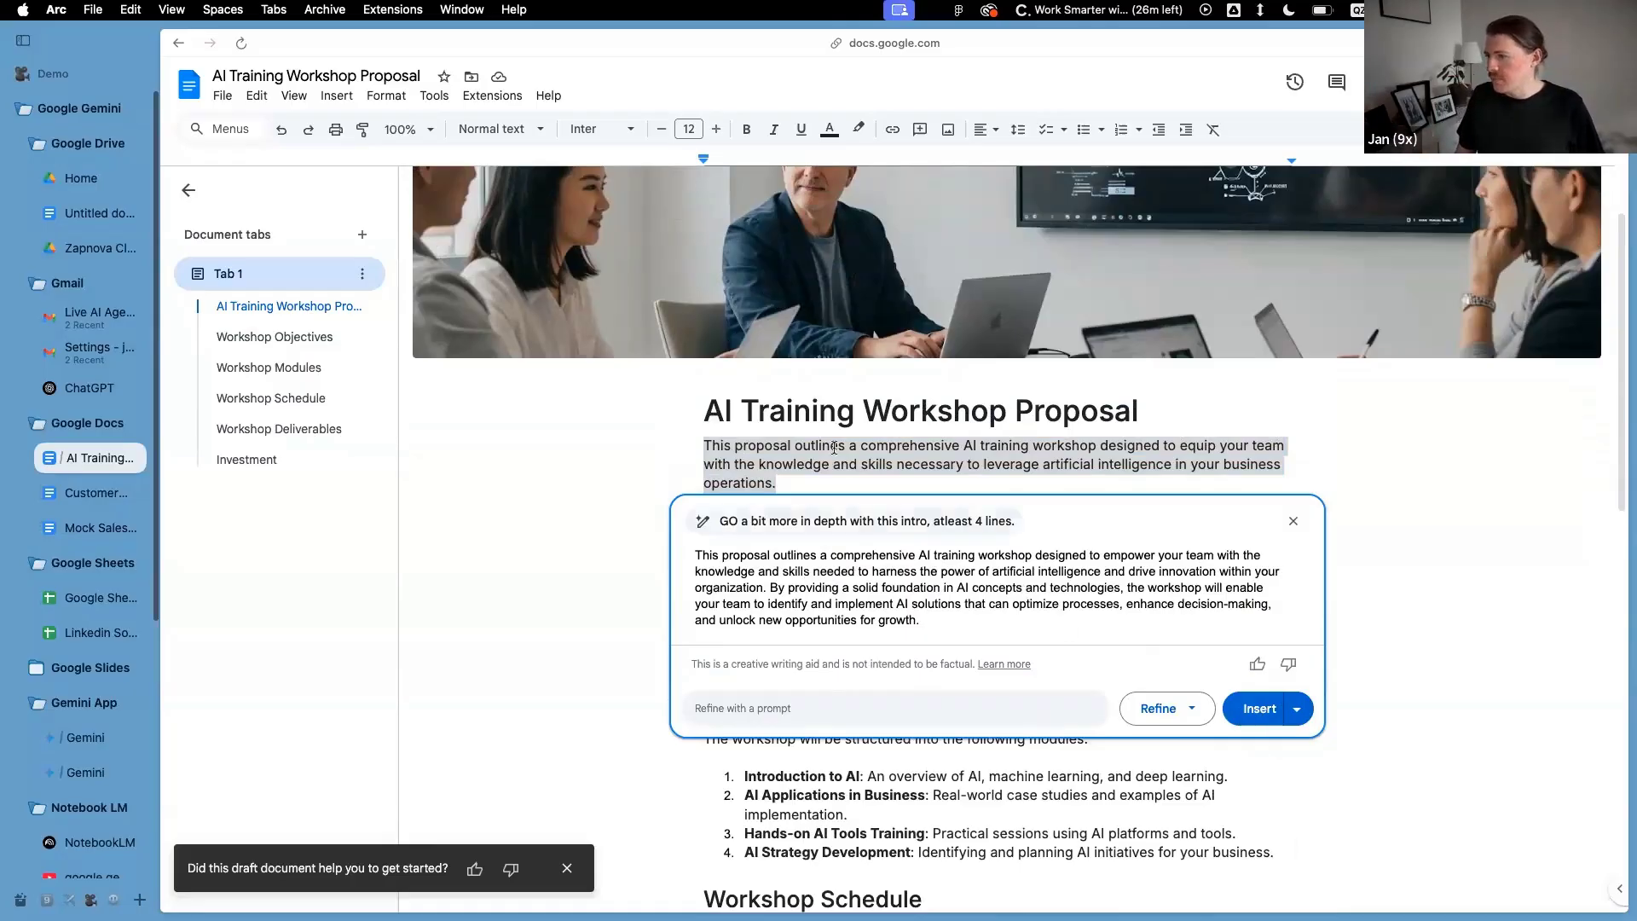
Replace the intro paragraph with Gemini's rewritten version and delete the extra blank line above "Workshop Objectives"
{"action": "left_click", "coordinate": [1297, 712]}
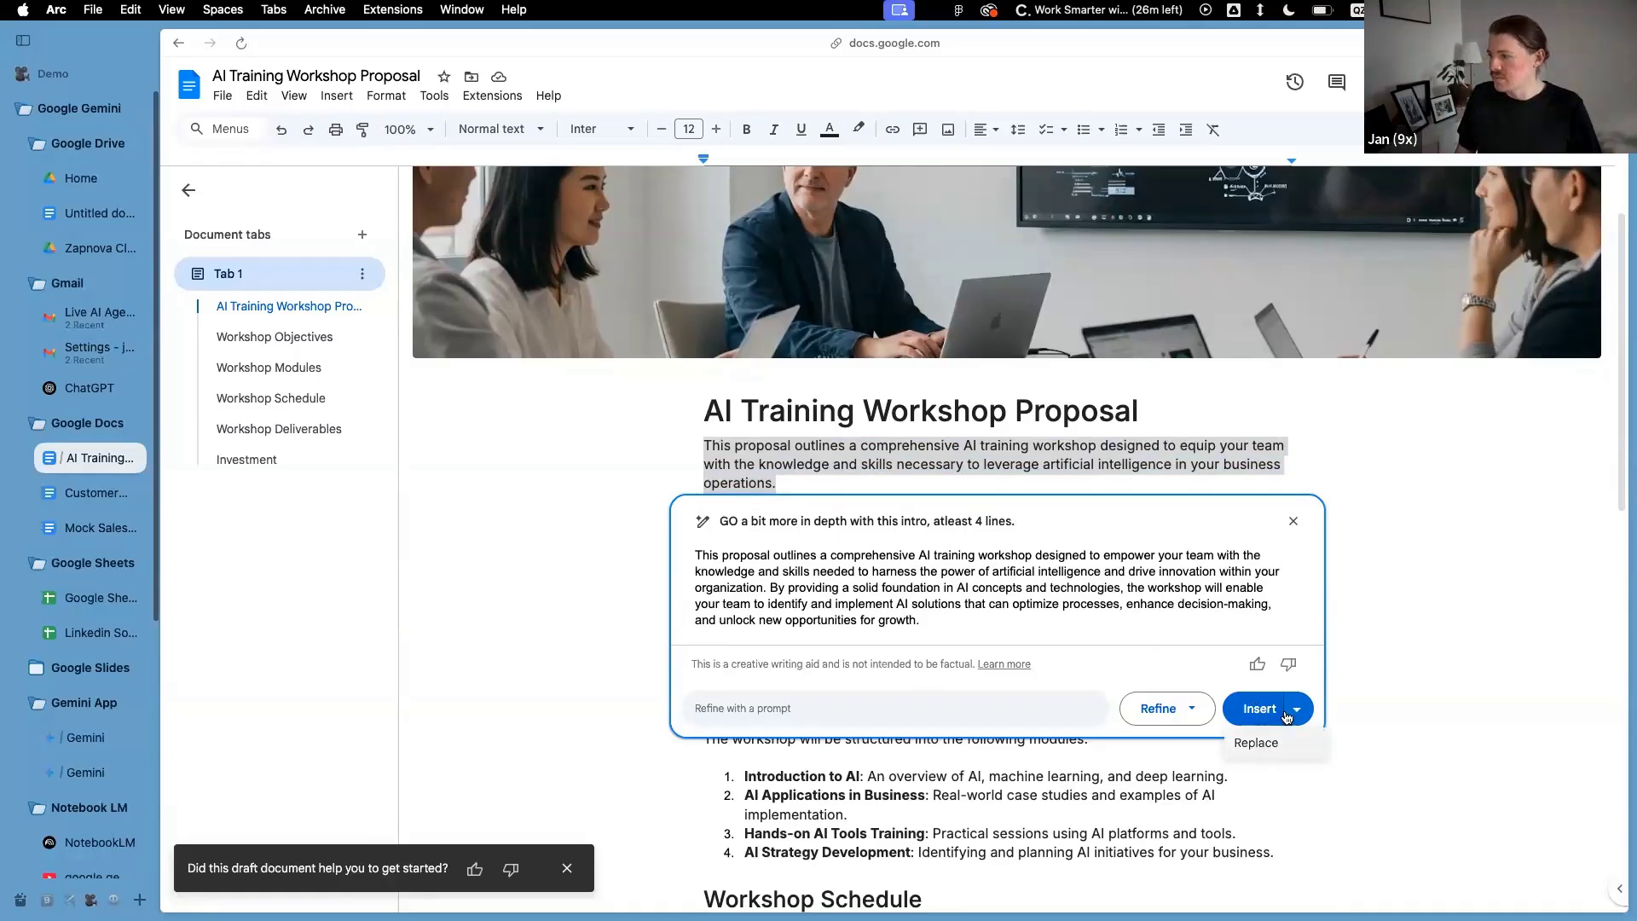
{"action": "left_click", "coordinate": [1268, 743]}
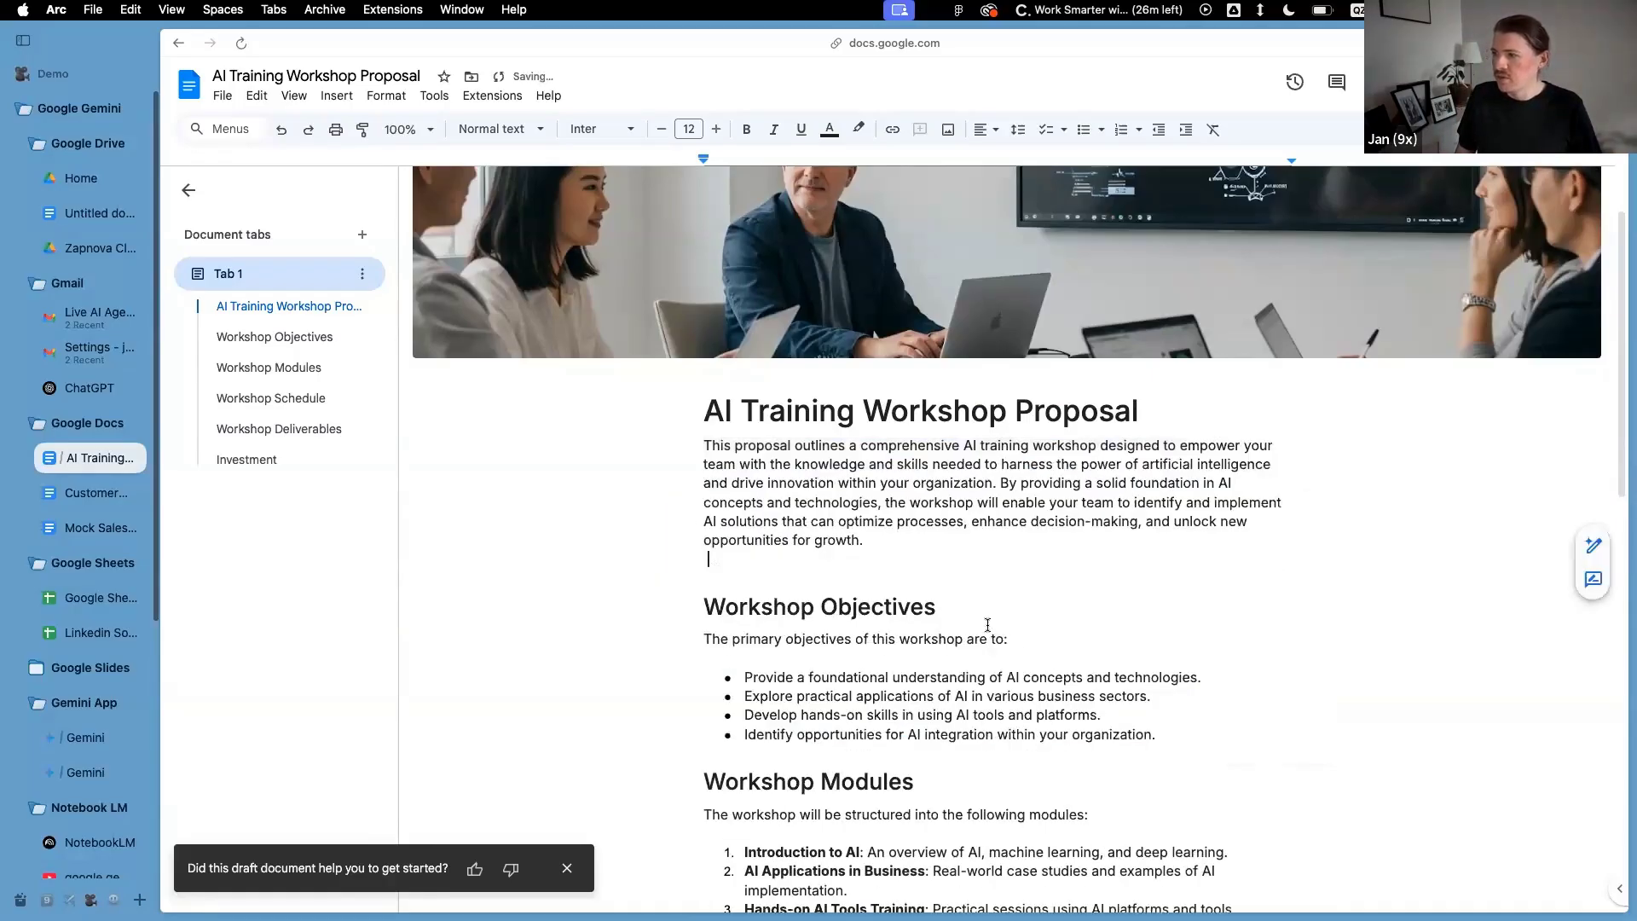
{"action": "left_click", "coordinate": [666, 439], "text": "shift"}
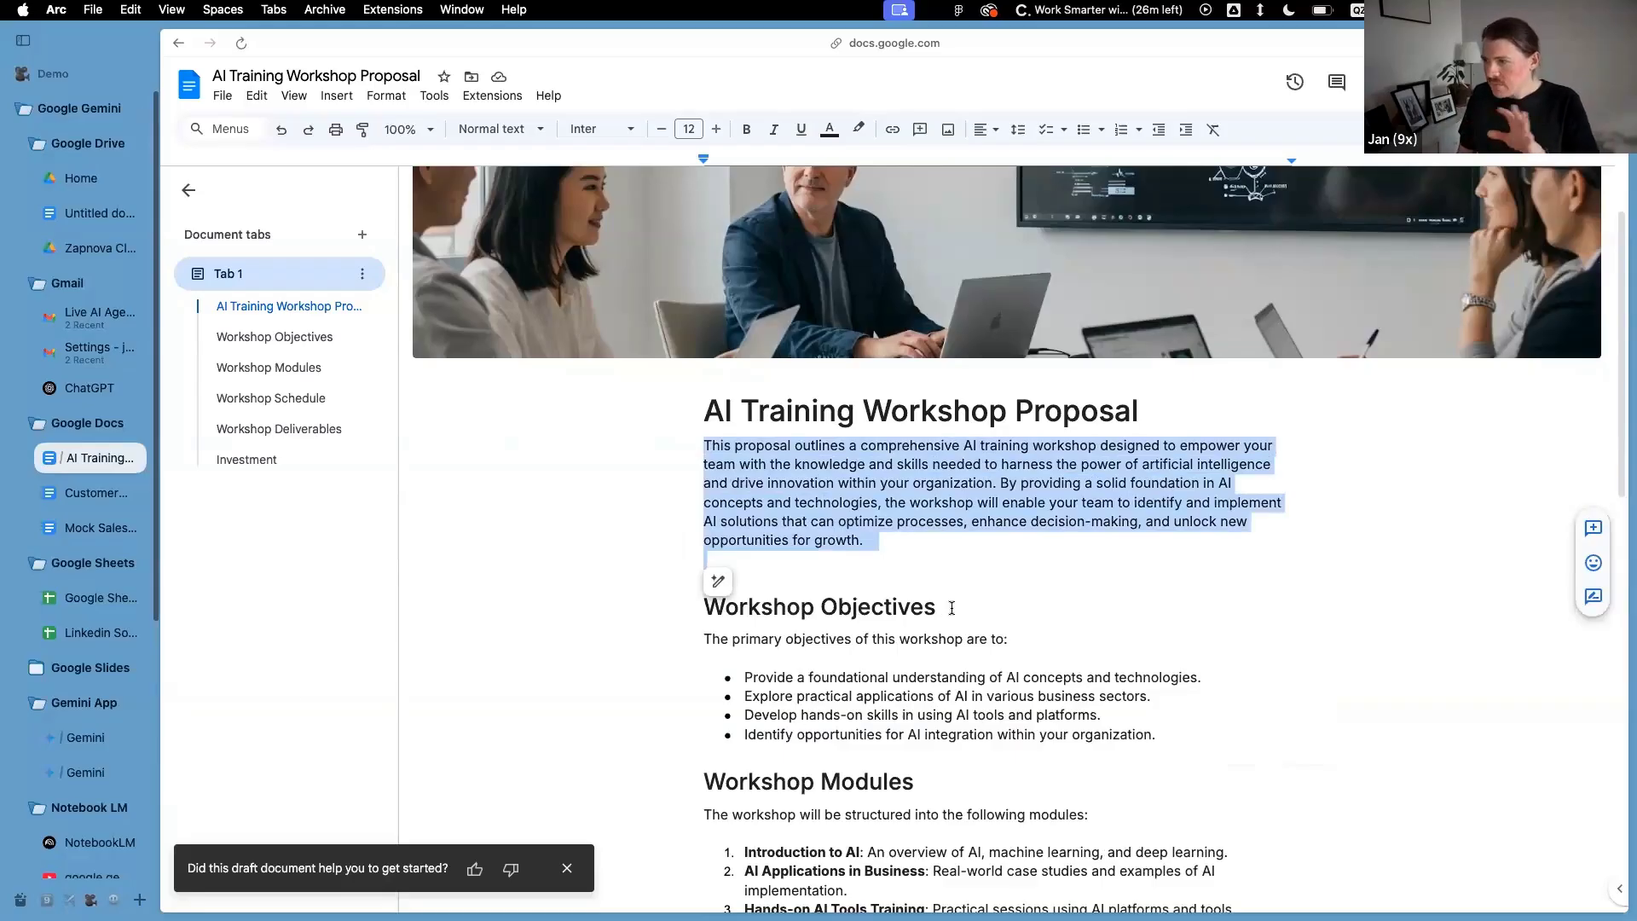
{"action": "left_click", "coordinate": [936, 569]}
{"action": "left_click", "coordinate": [877, 565]}
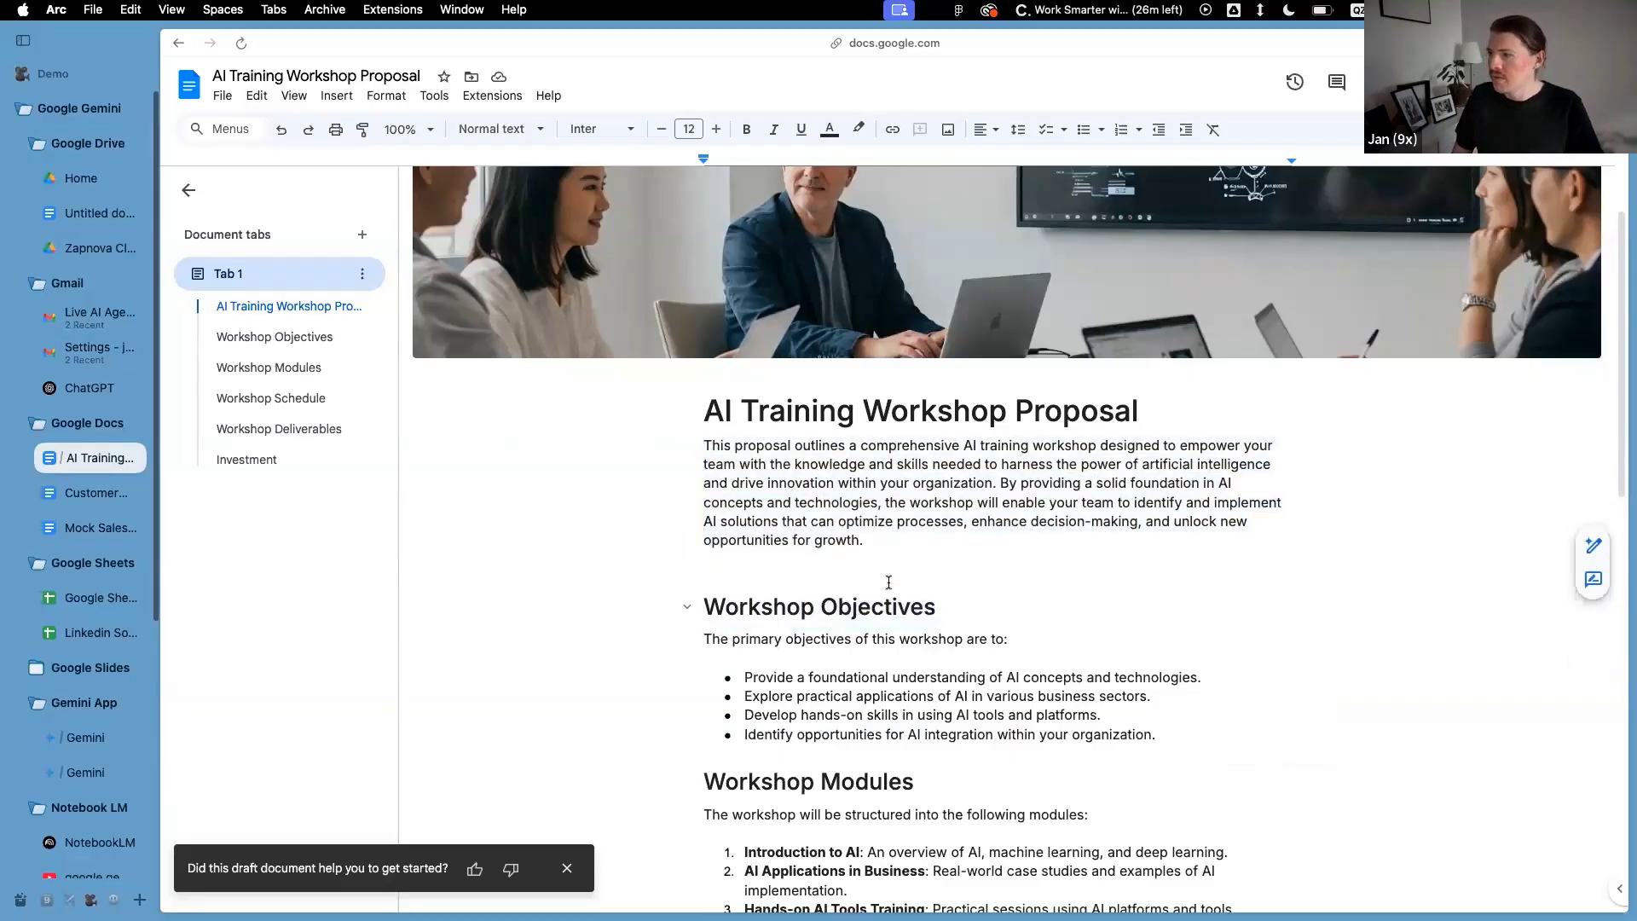
{"action": "key", "text": "BackSpace"}
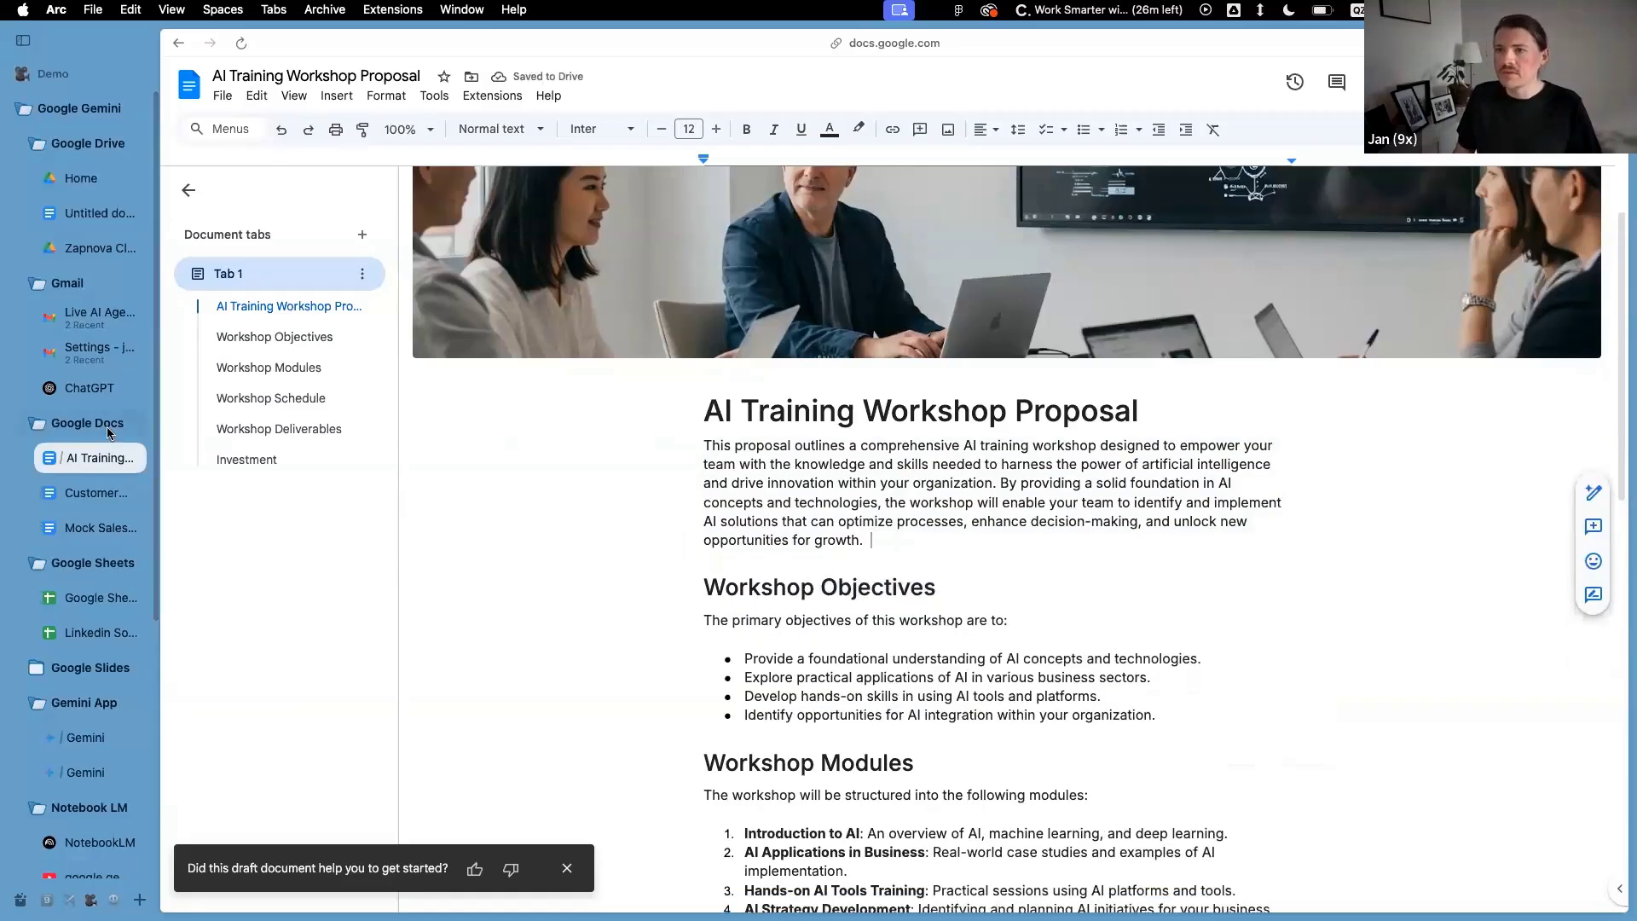
Open the Customer Handoff Template document and look through its sections and placeholders
{"action": "left_click", "coordinate": [82, 493]}
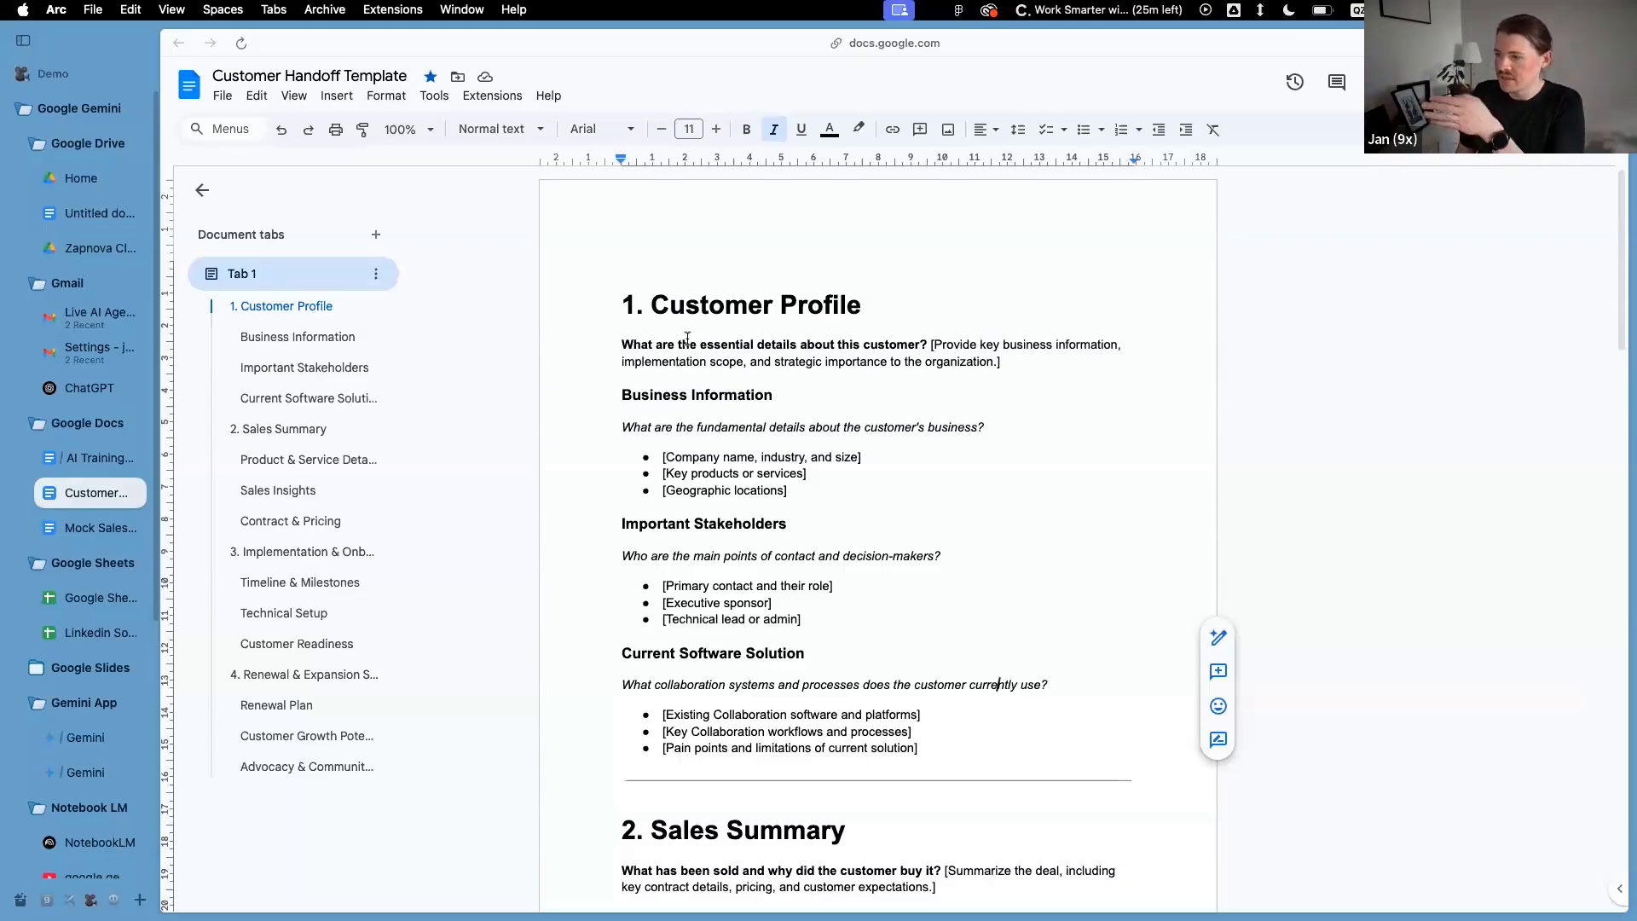
{"action": "scroll", "coordinate": [686, 339], "scroll_direction": "down", "scroll_amount": 10}
{"action": "scroll", "coordinate": [686, 337], "scroll_direction": "down", "scroll_amount": 15}
{"action": "left_click", "coordinate": [921, 603]}
{"action": "scroll", "coordinate": [921, 603], "scroll_direction": "up", "scroll_amount": 15}
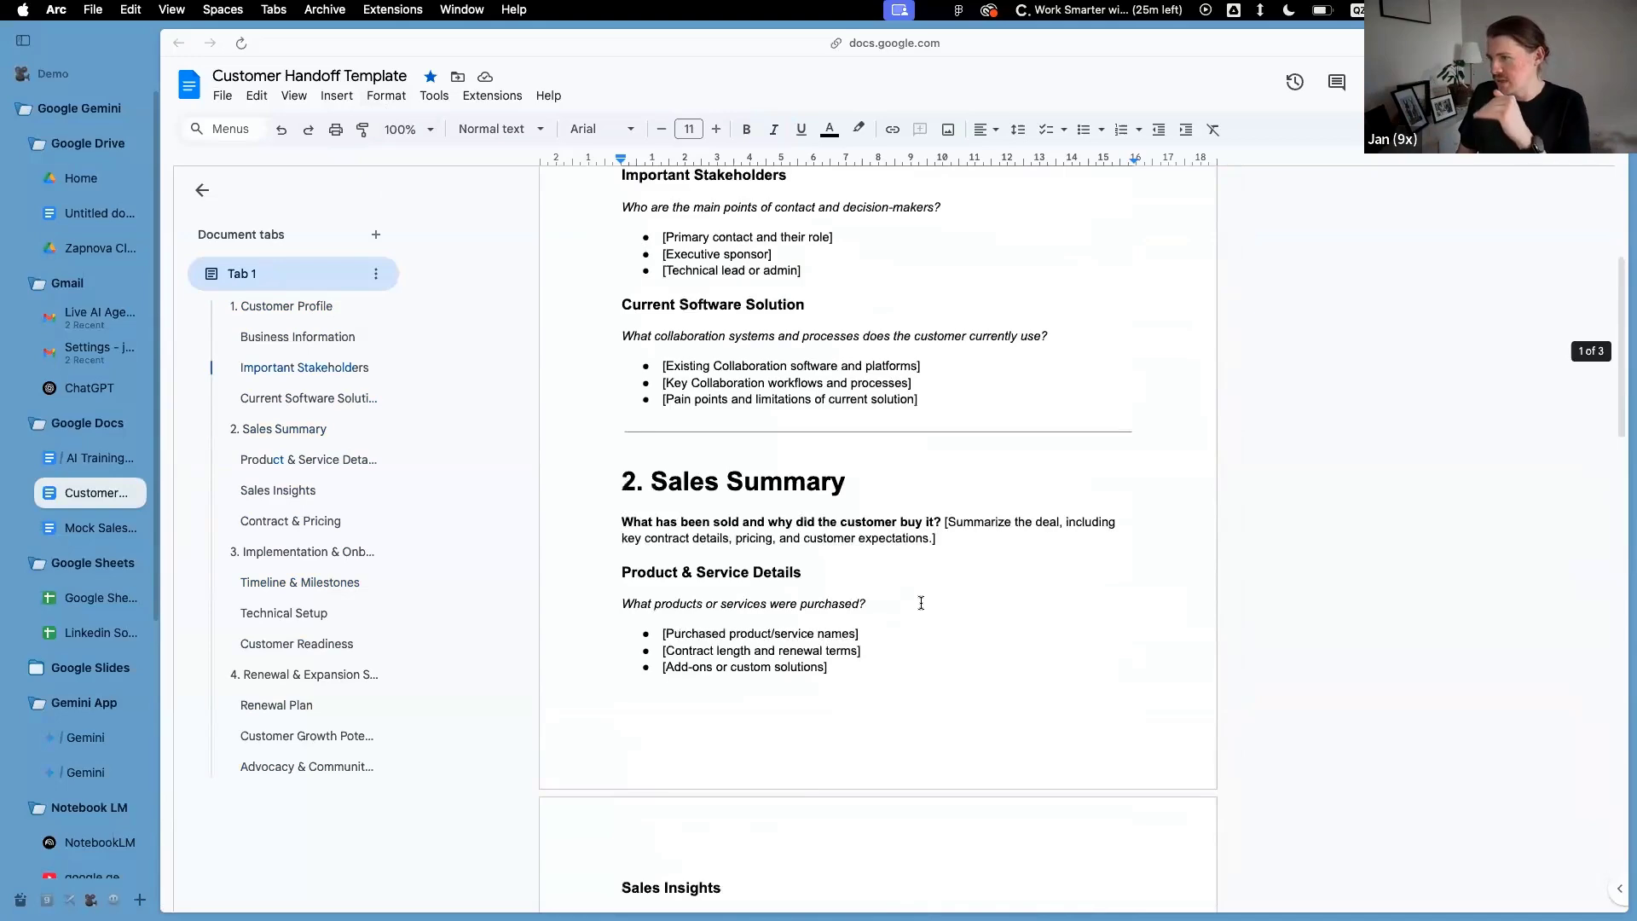
{"action": "scroll", "coordinate": [921, 603], "scroll_direction": "up", "scroll_amount": 5}
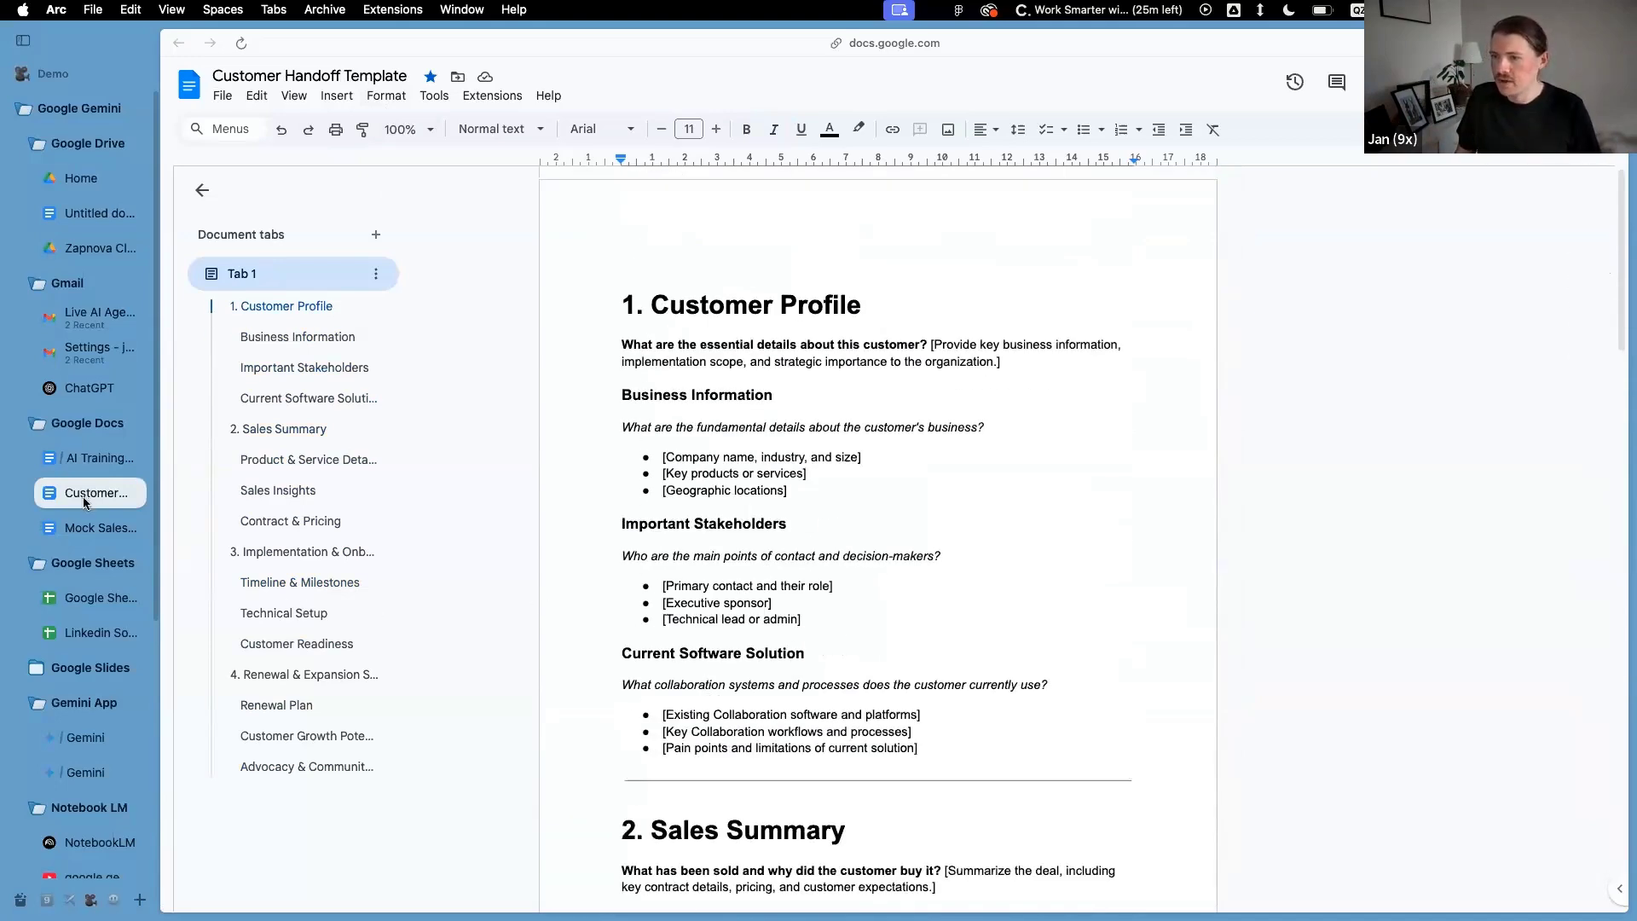
Open the "Mock Sales Conversation: Cloud Collaboration Software" document and read through its call transcripts and email thread
{"action": "left_click", "coordinate": [90, 528]}
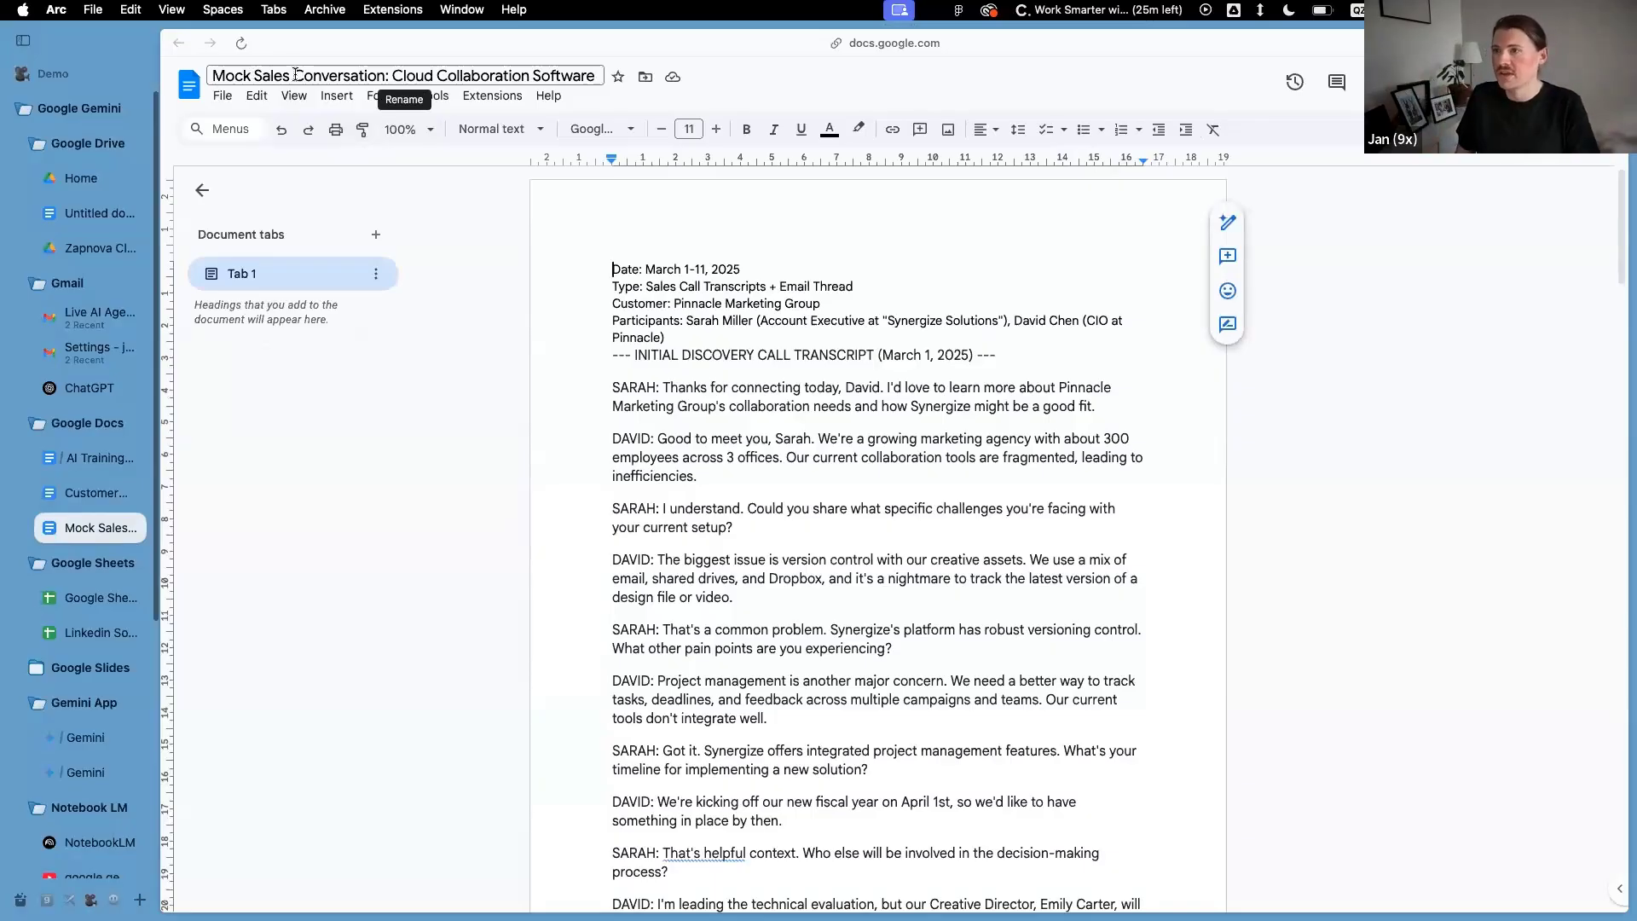
{"action": "left_click", "coordinate": [712, 286]}
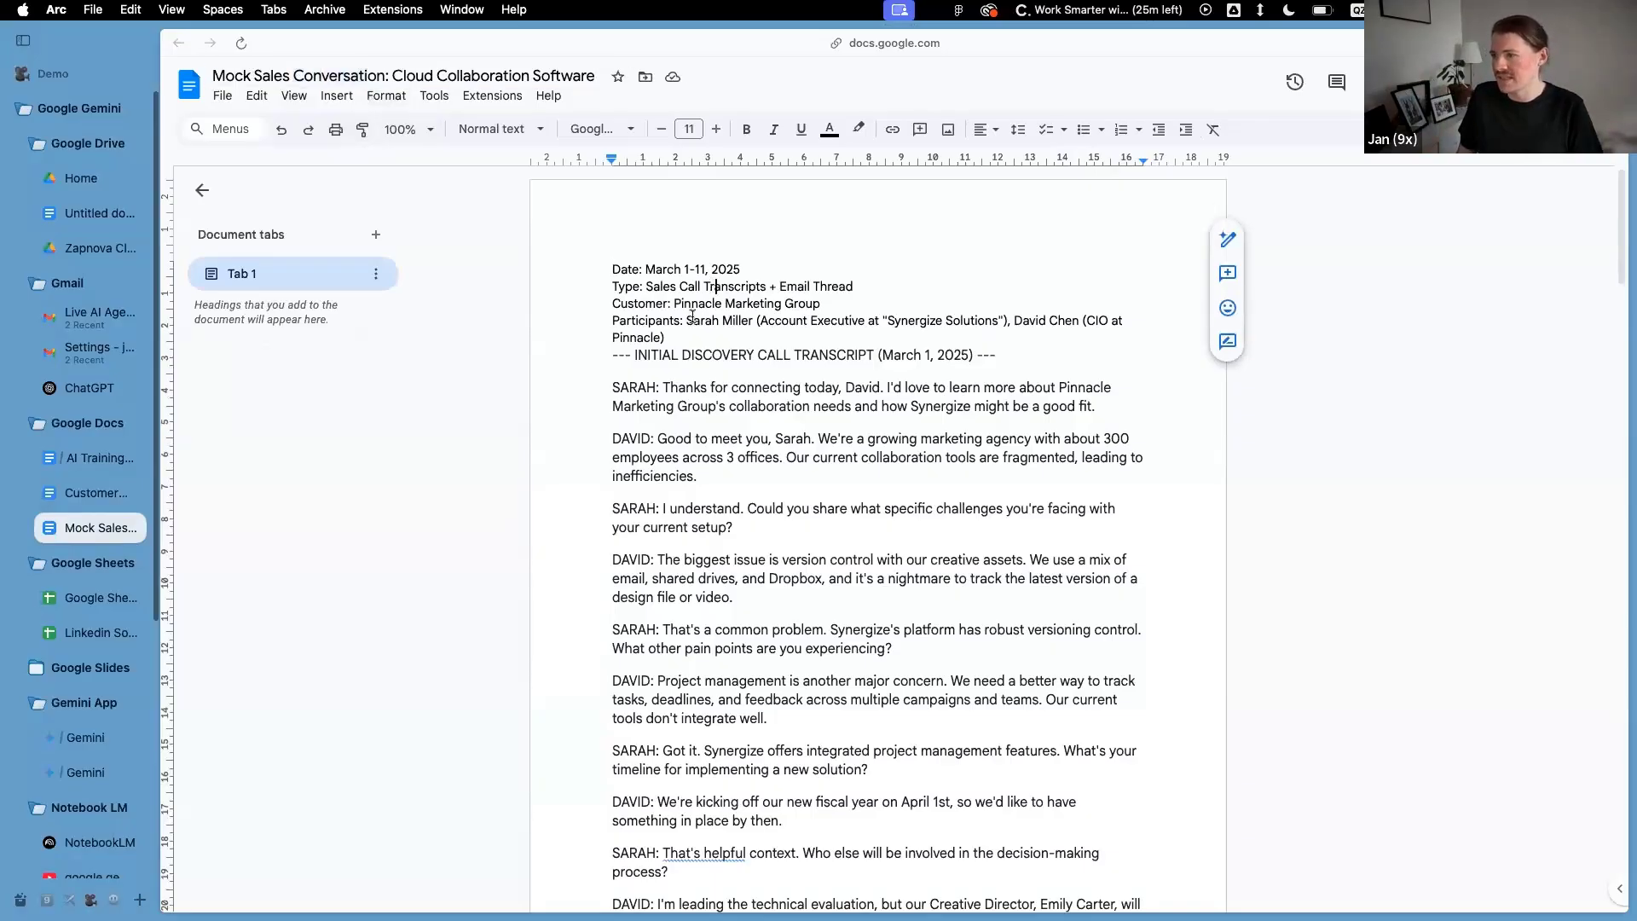
{"action": "left_click_drag", "start_coordinate": [684, 296], "coordinate": [825, 307]}
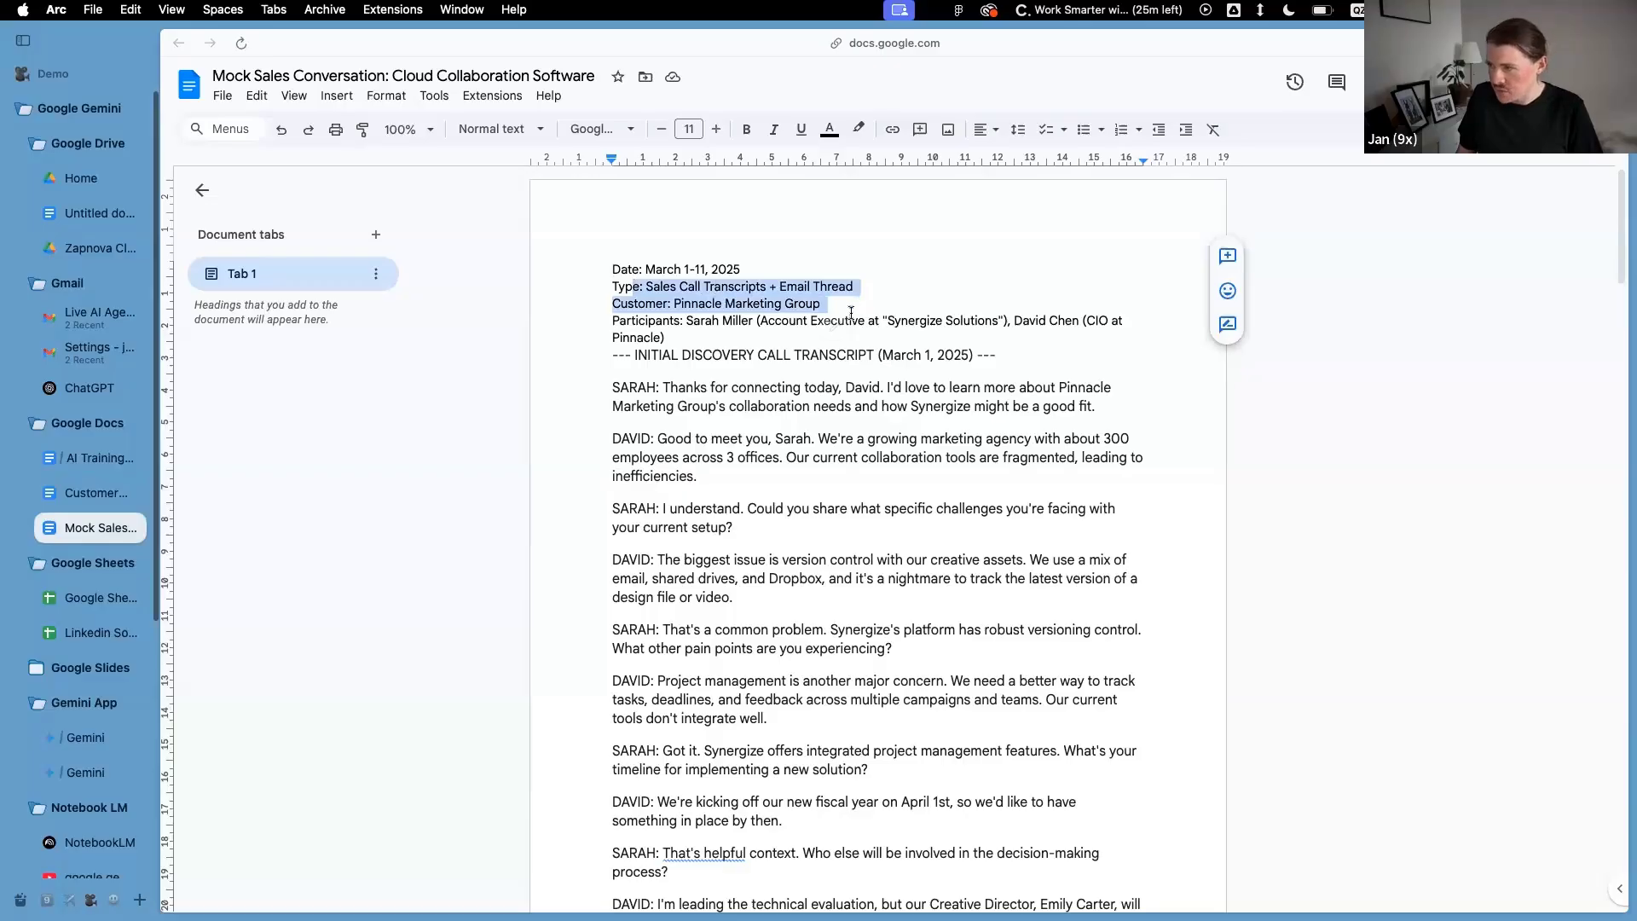
{"action": "scroll", "coordinate": [844, 341], "scroll_direction": "down", "scroll_amount": 12}
{"action": "scroll", "coordinate": [845, 344], "scroll_direction": "down", "scroll_amount": 15}
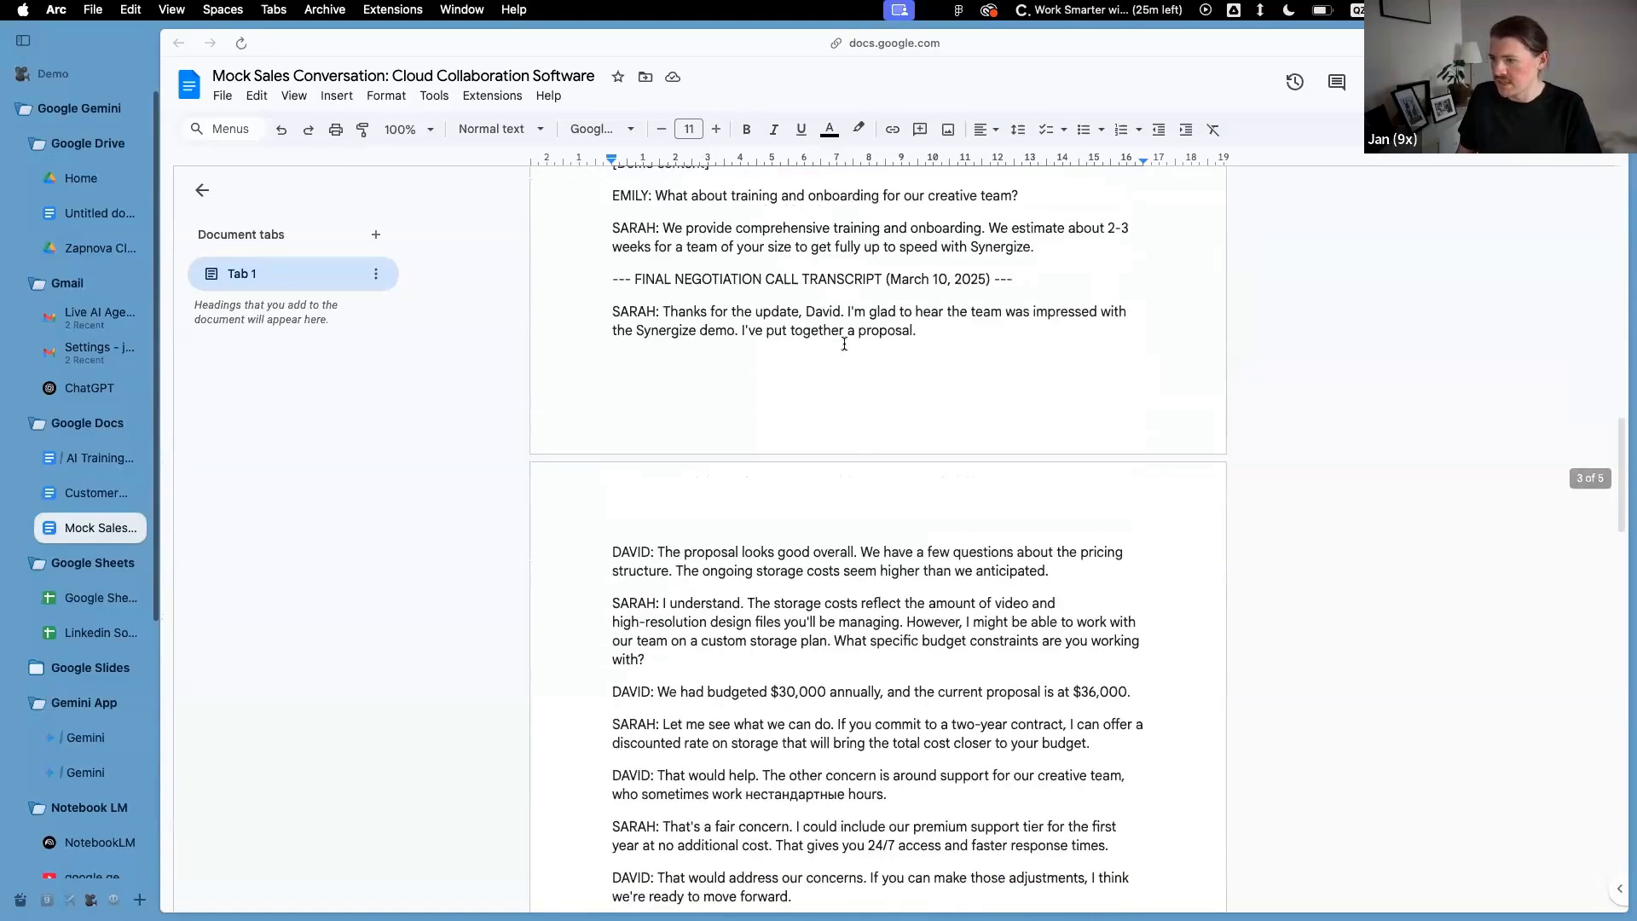
{"action": "scroll", "coordinate": [840, 350], "scroll_direction": "down", "scroll_amount": 2}
{"action": "scroll", "coordinate": [753, 401], "scroll_direction": "up", "scroll_amount": 3}
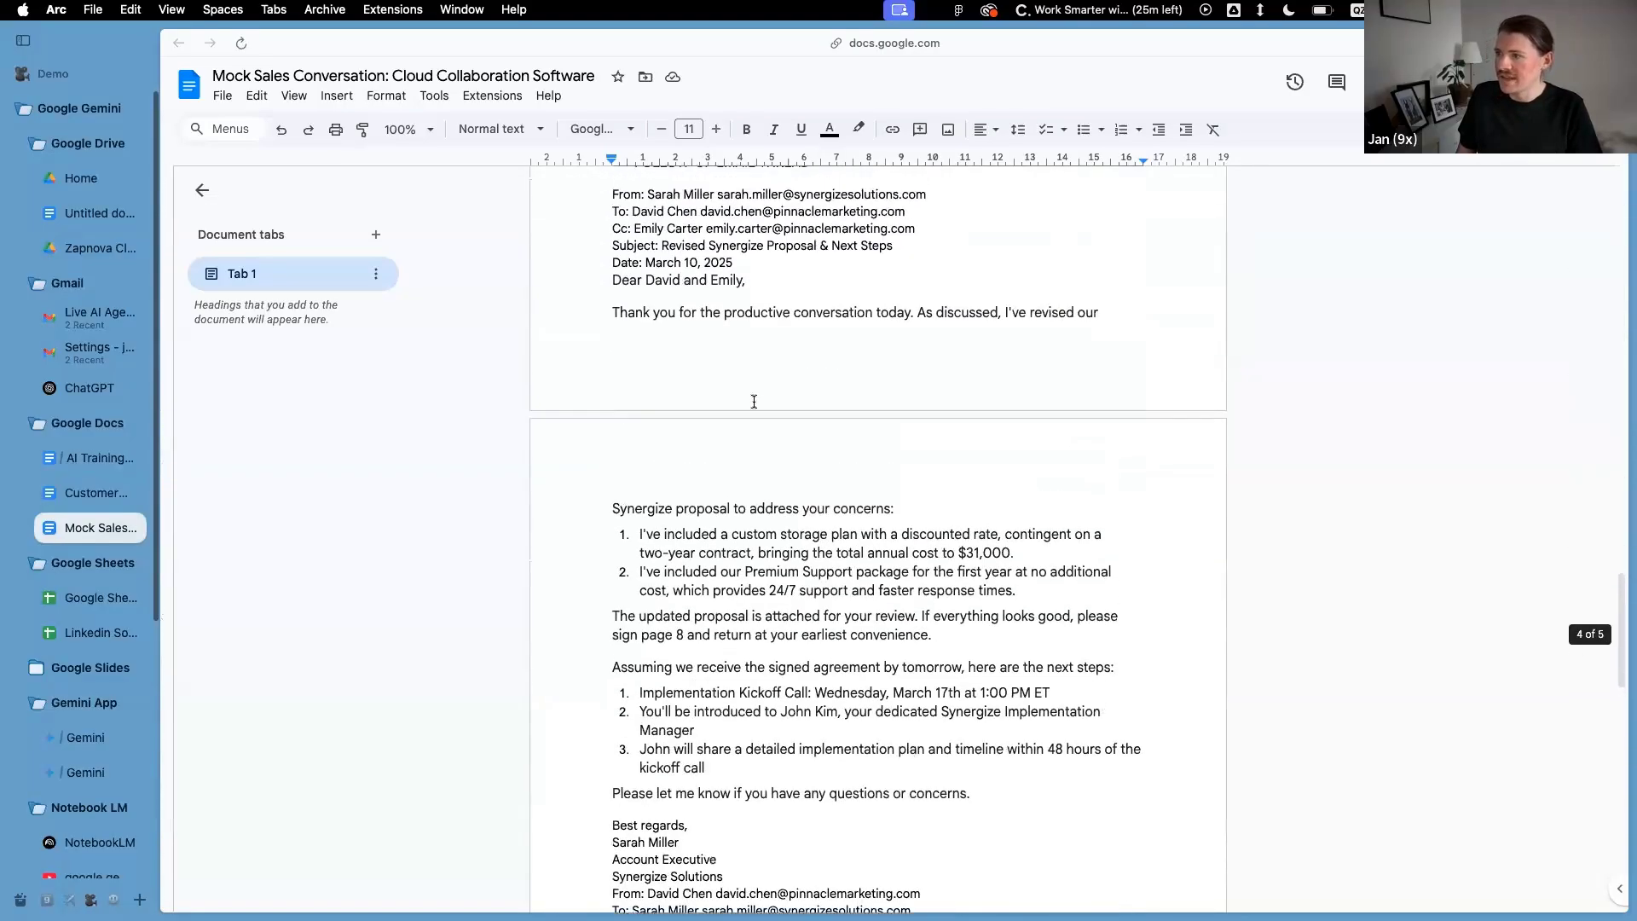
{"action": "left_click_drag", "start_coordinate": [821, 521], "coordinate": [614, 351]}
{"action": "scroll", "coordinate": [838, 597], "scroll_direction": "down", "scroll_amount": 20}
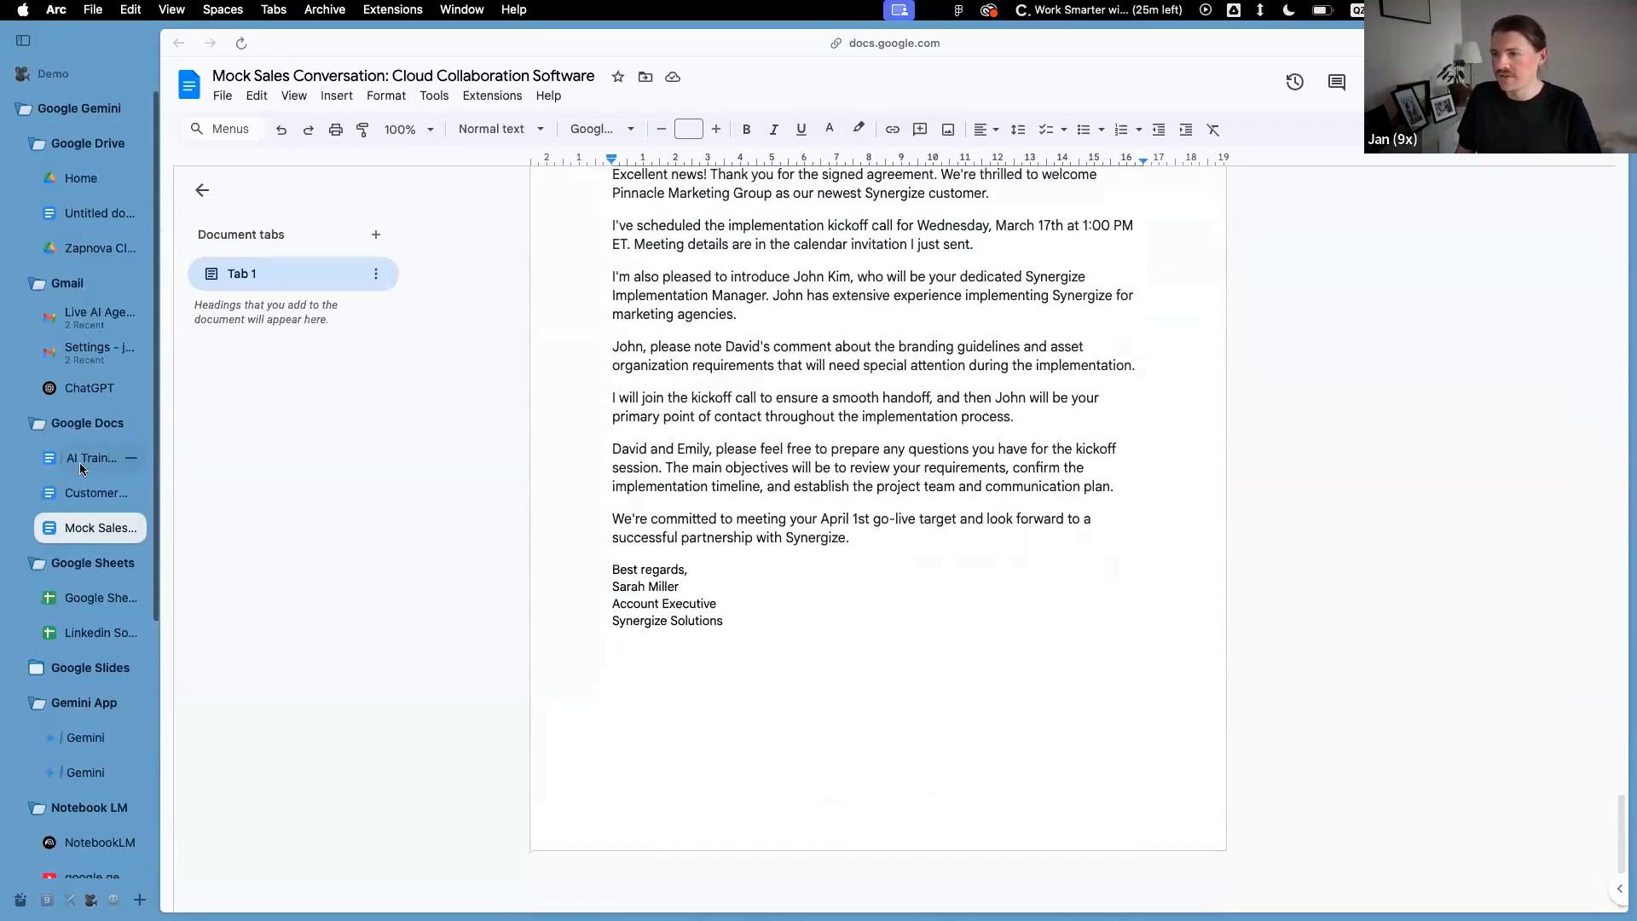
Return to the workshop proposal, create a new blank document from the Docs home and open Gemini's Generate document dialog
{"action": "left_click", "coordinate": [79, 460]}
{"action": "left_click", "coordinate": [186, 90]}
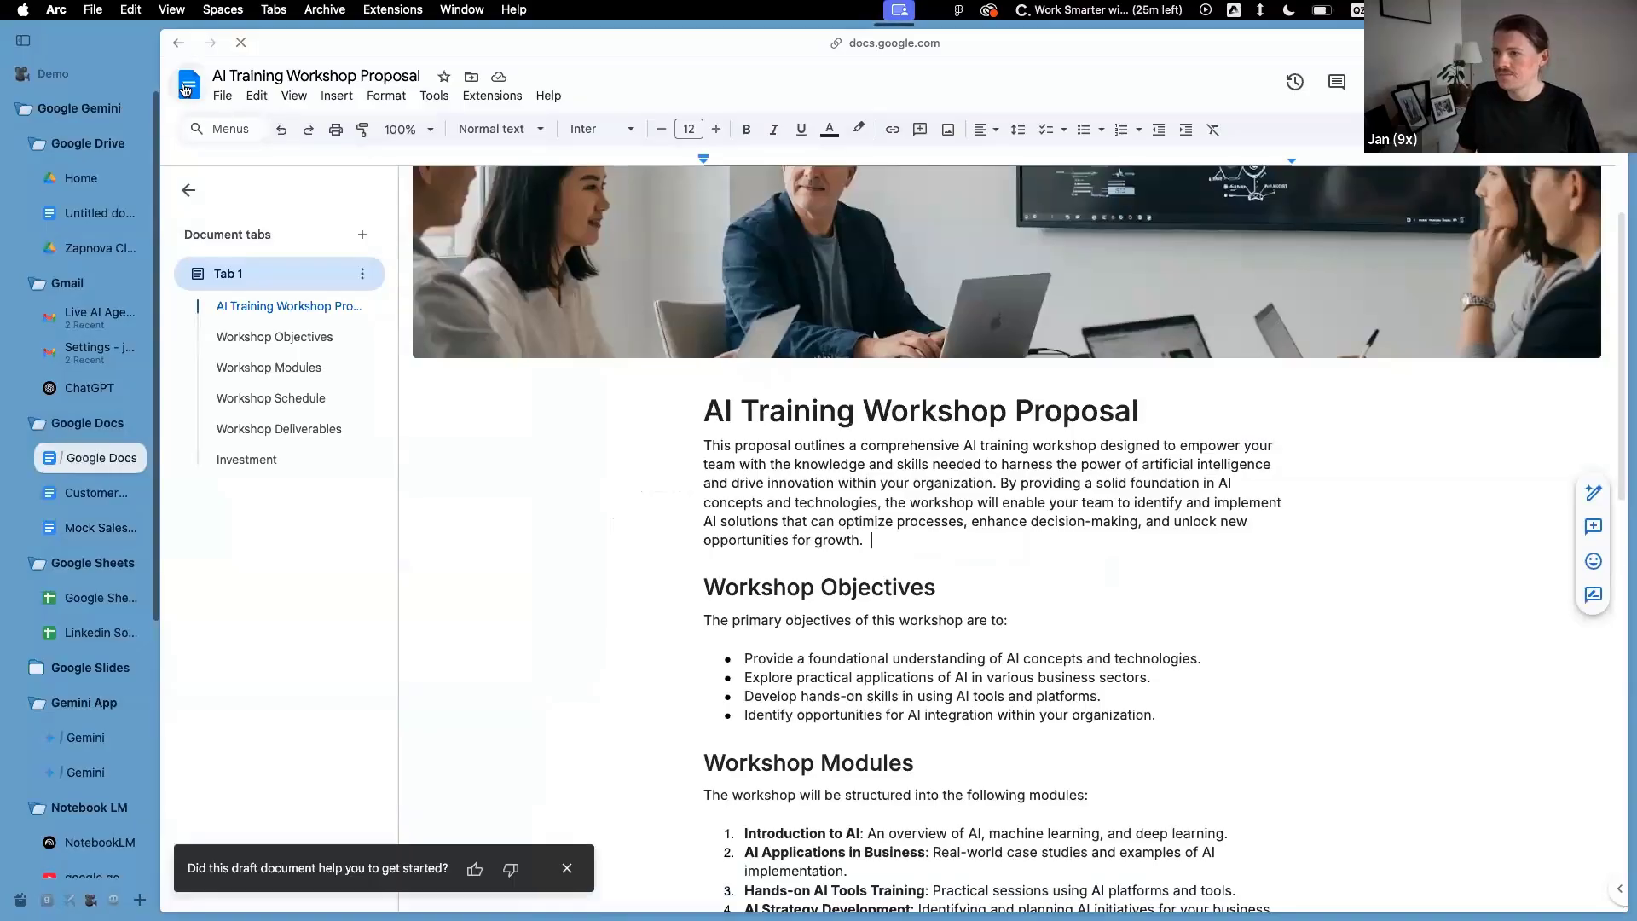
{"action": "left_click", "coordinate": [471, 242]}
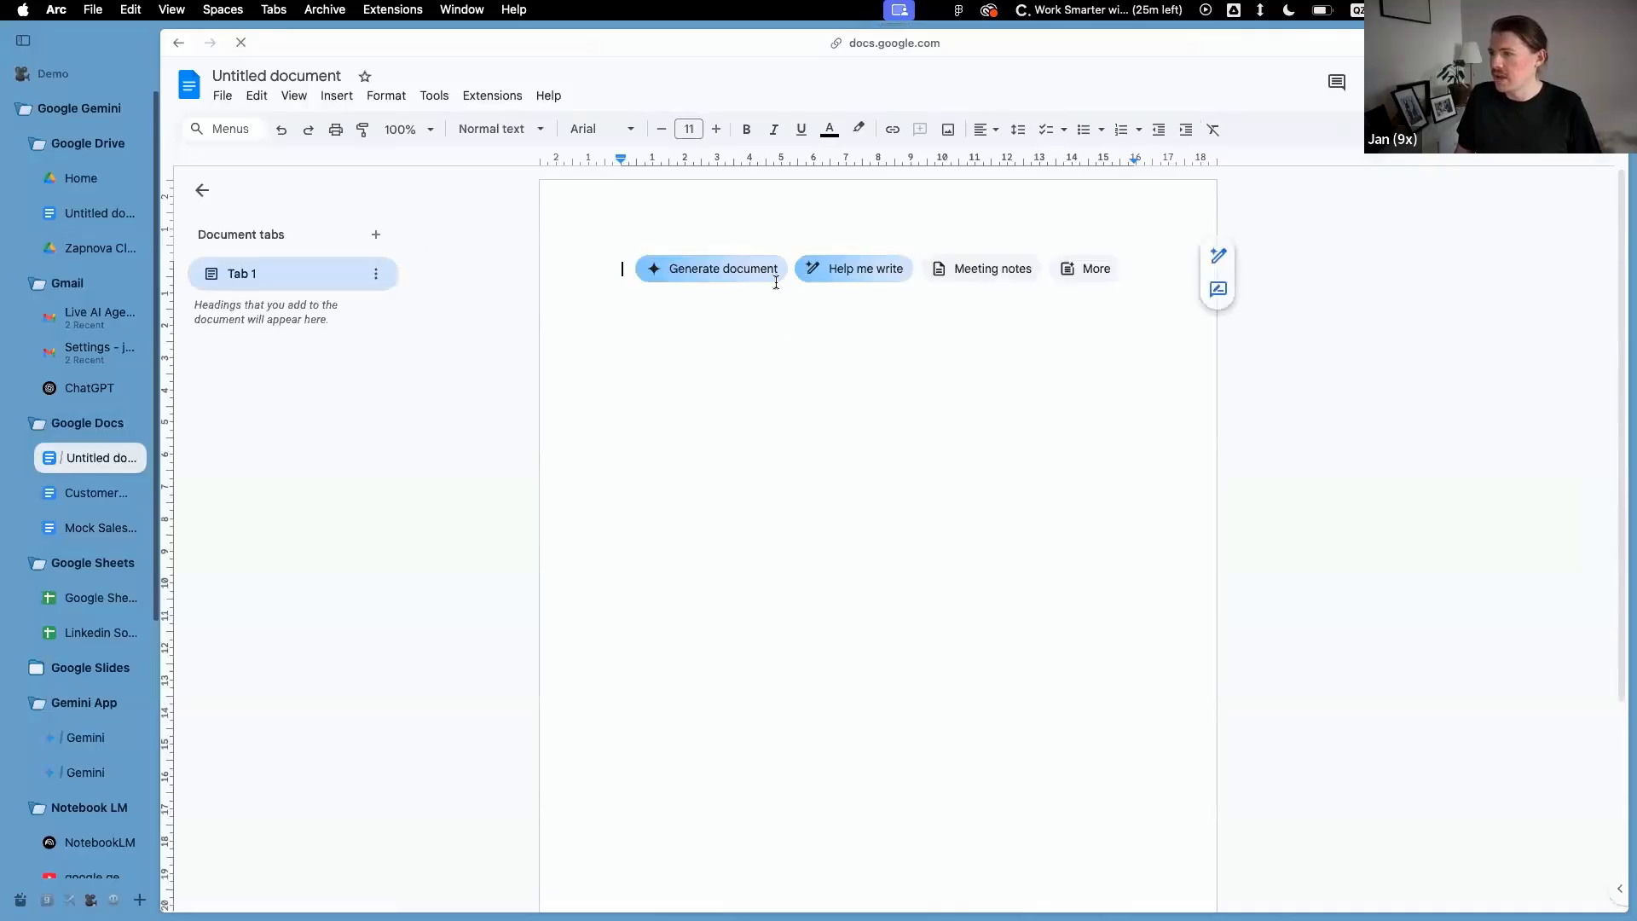
{"action": "left_click", "coordinate": [692, 272]}
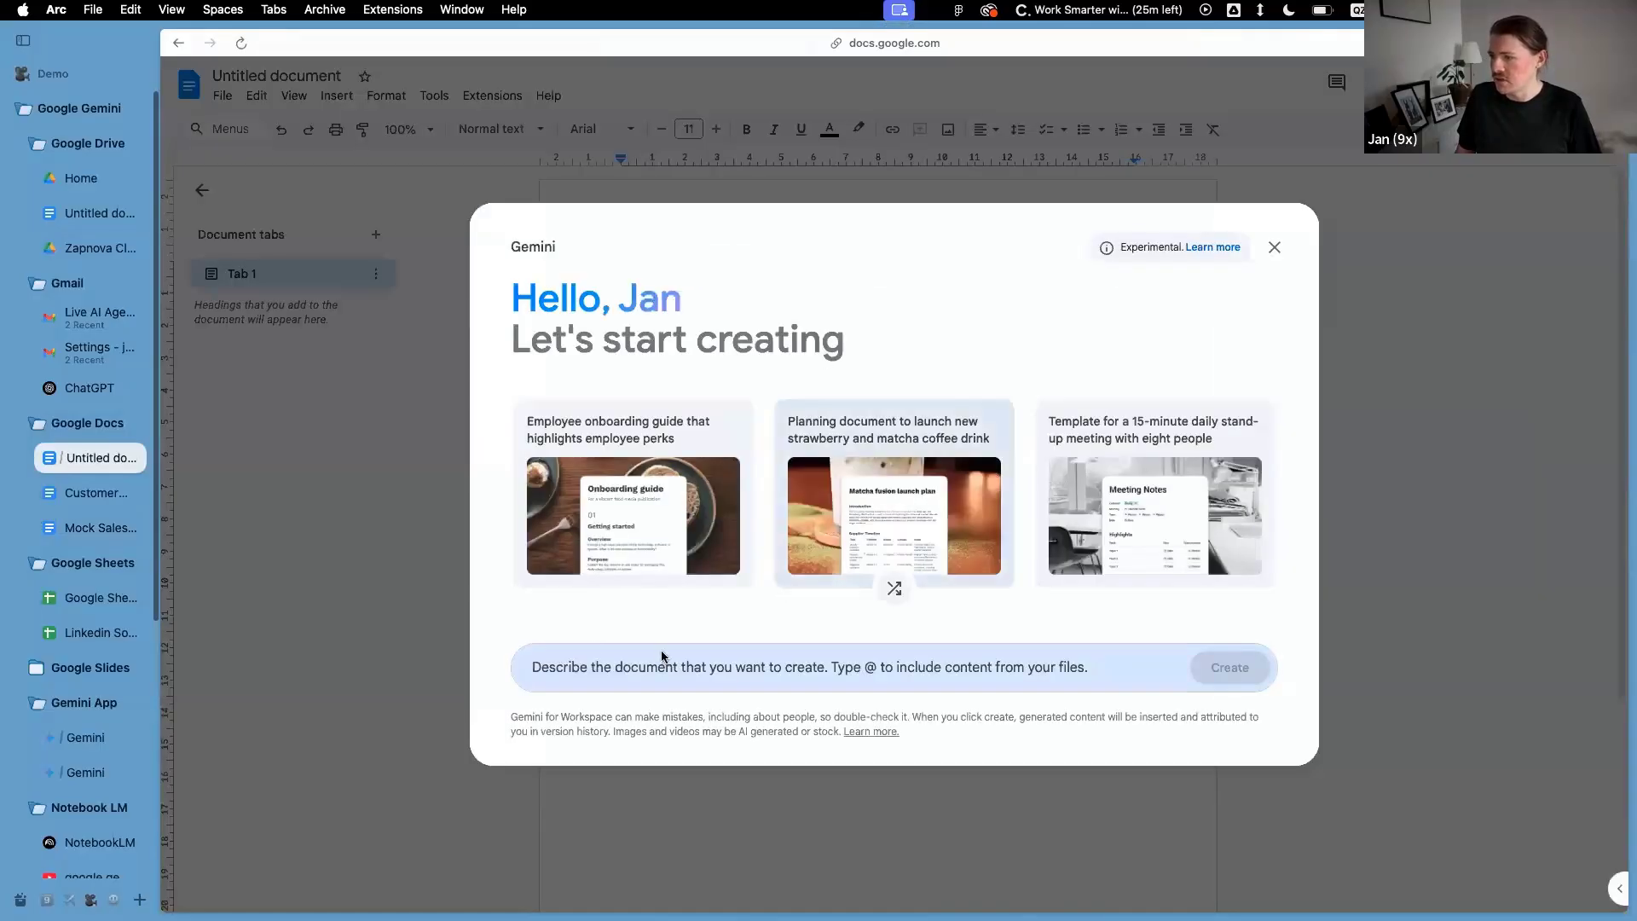
{"action": "left_click", "coordinate": [833, 669]}
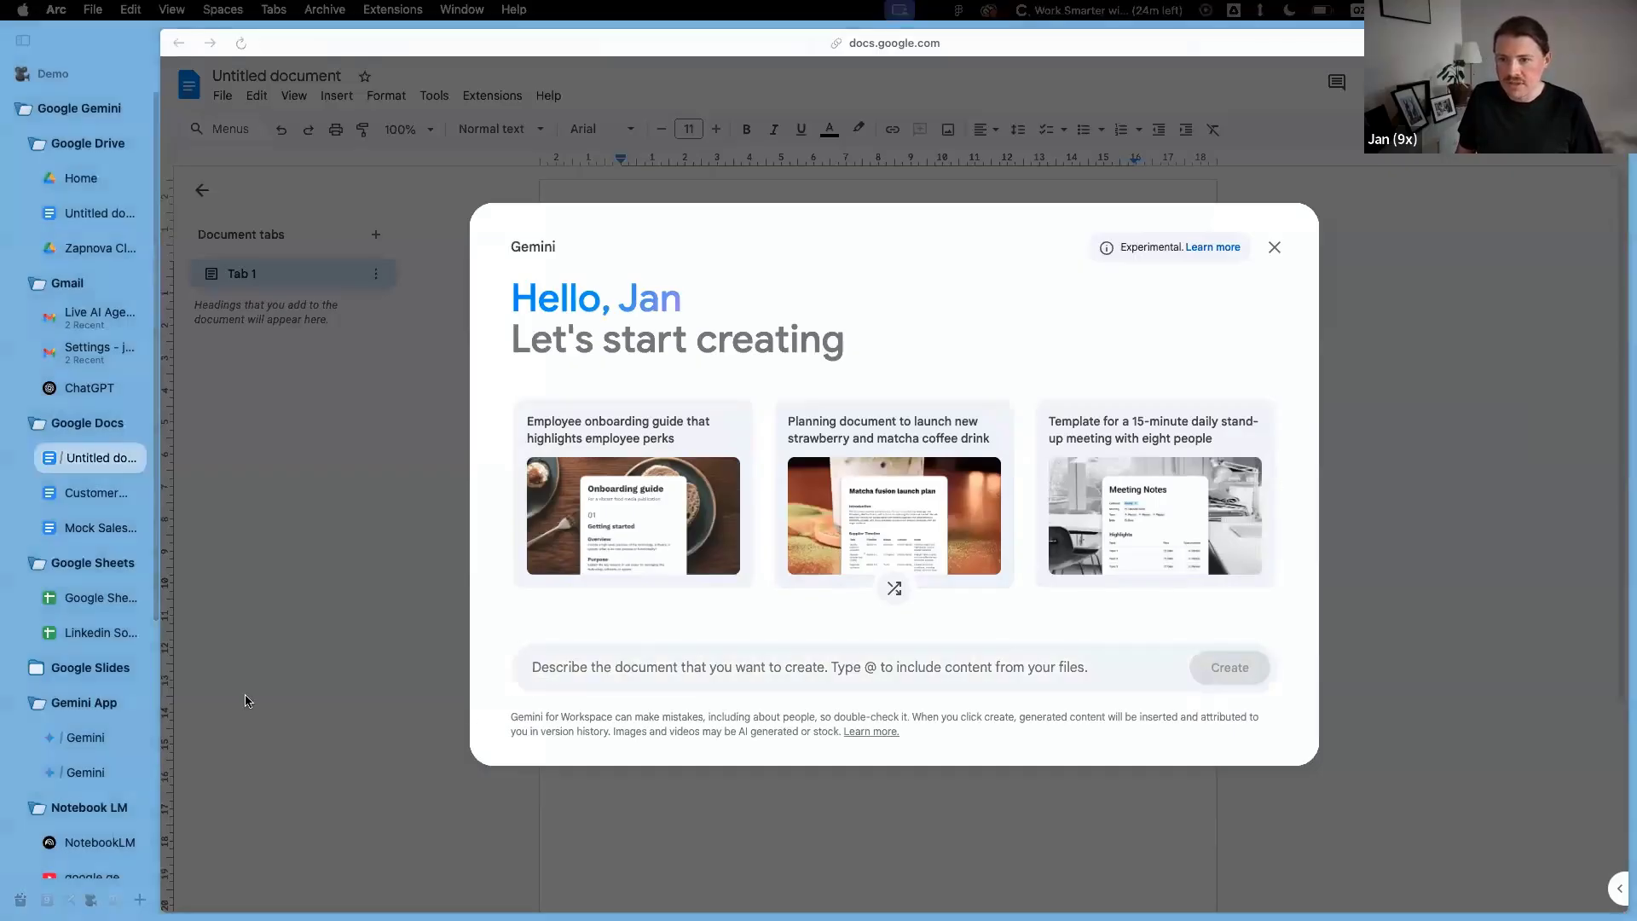
Begin the Gemini prompt with "FIllout the following Customer Handoff Template:" and reference the Customer Handoff Template file
{"action": "left_click", "coordinate": [636, 668]}
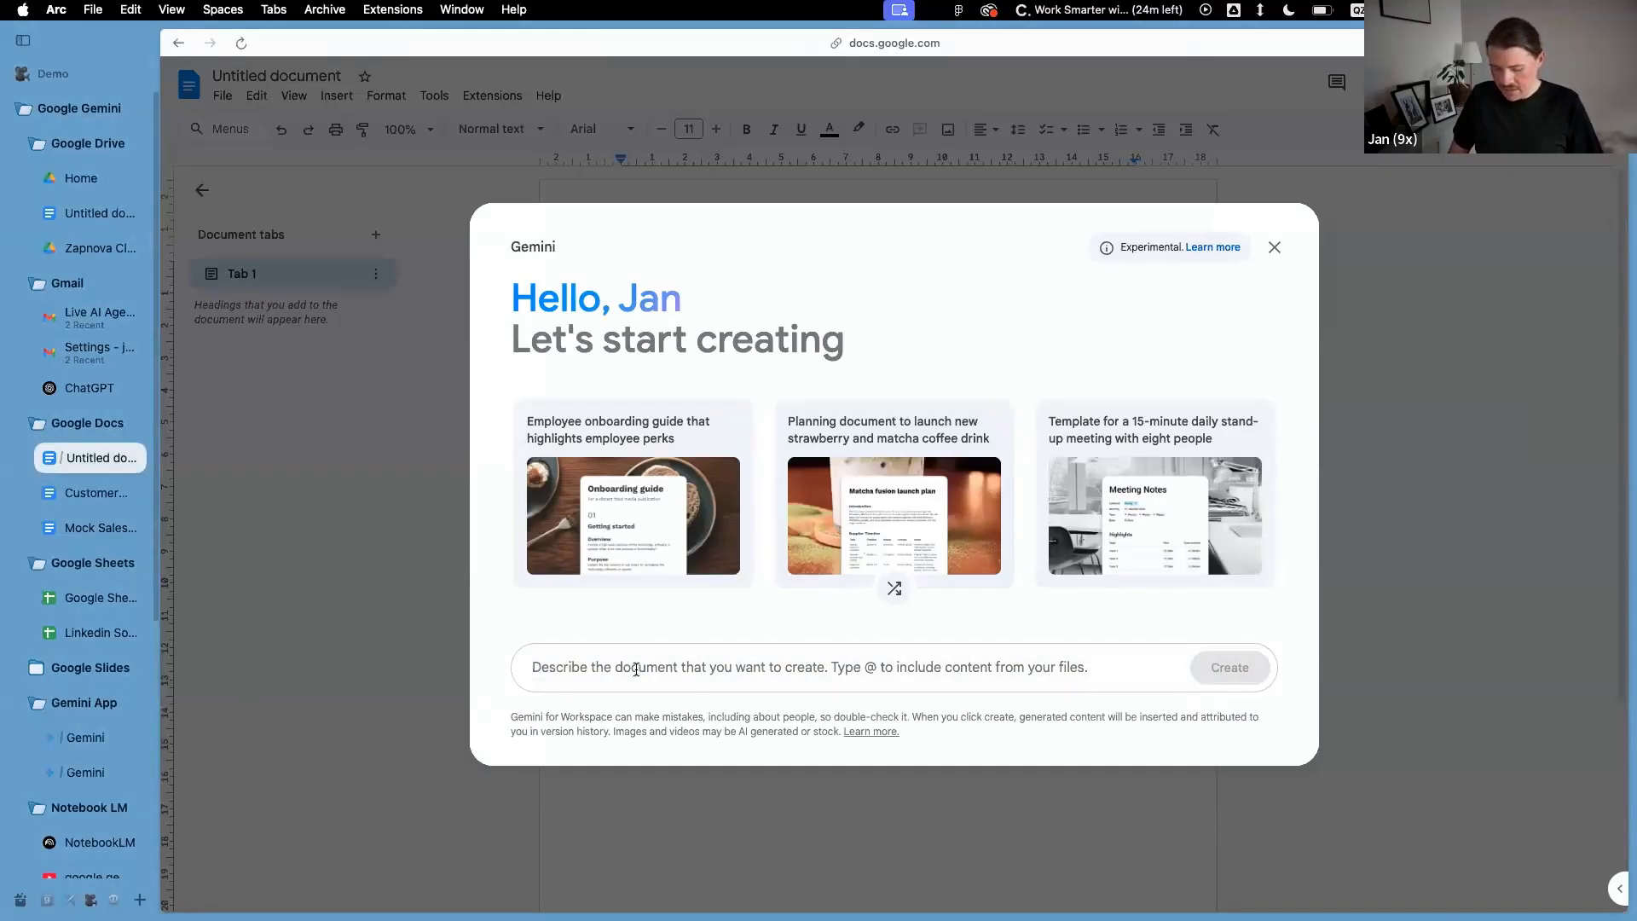
{"action": "type", "text": "FIllout the following"}
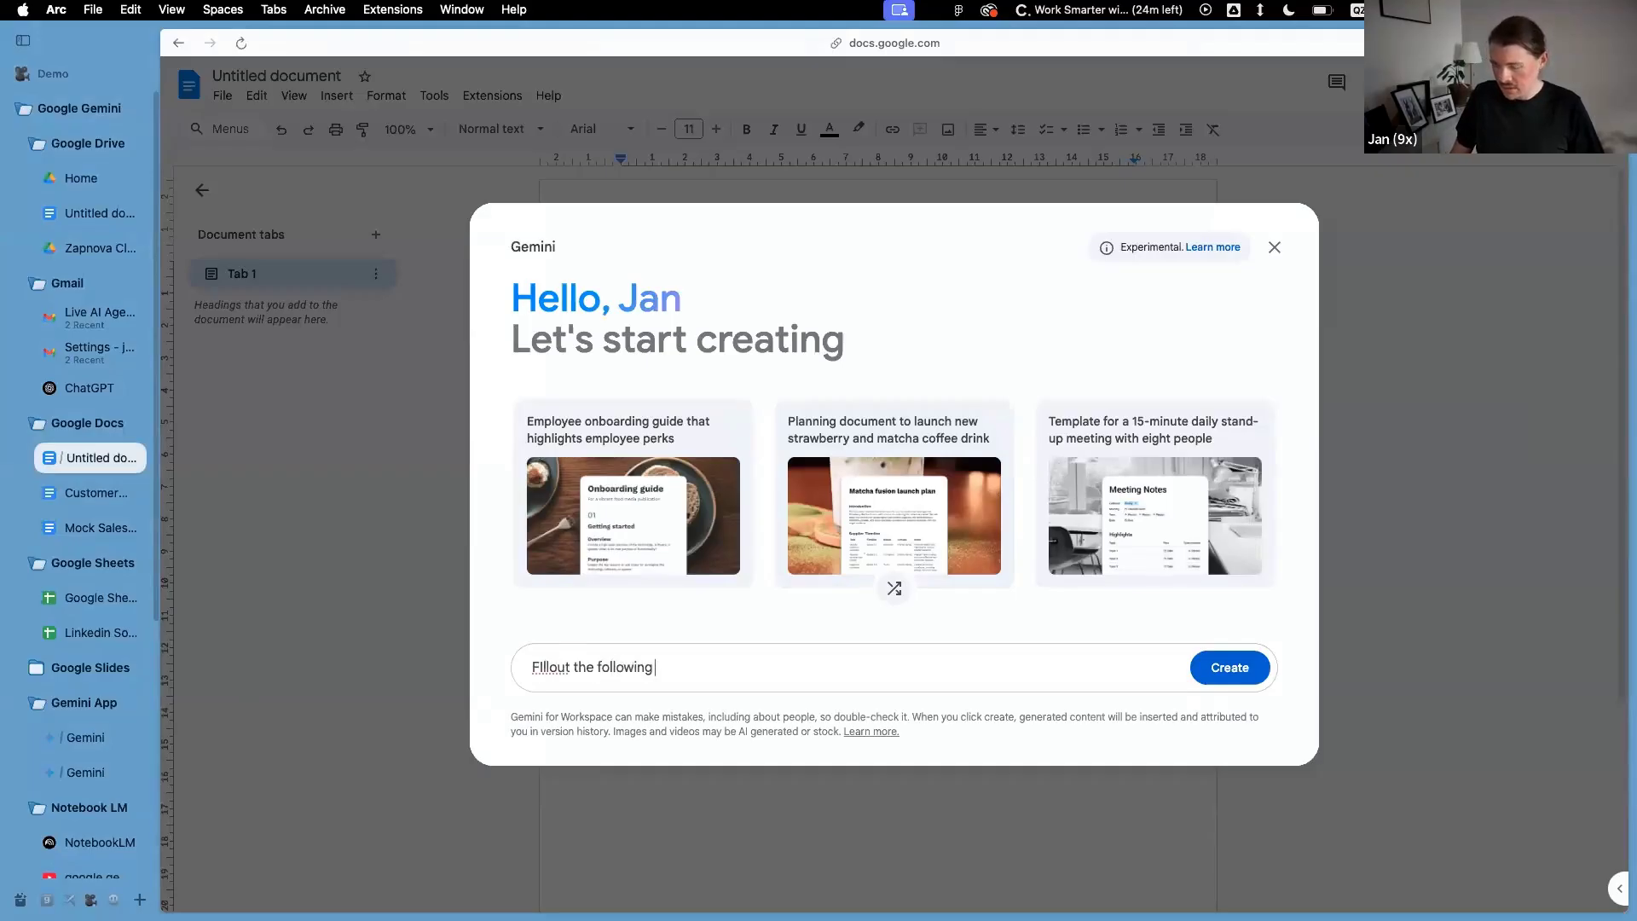
{"action": "type", "text": " Customer"}
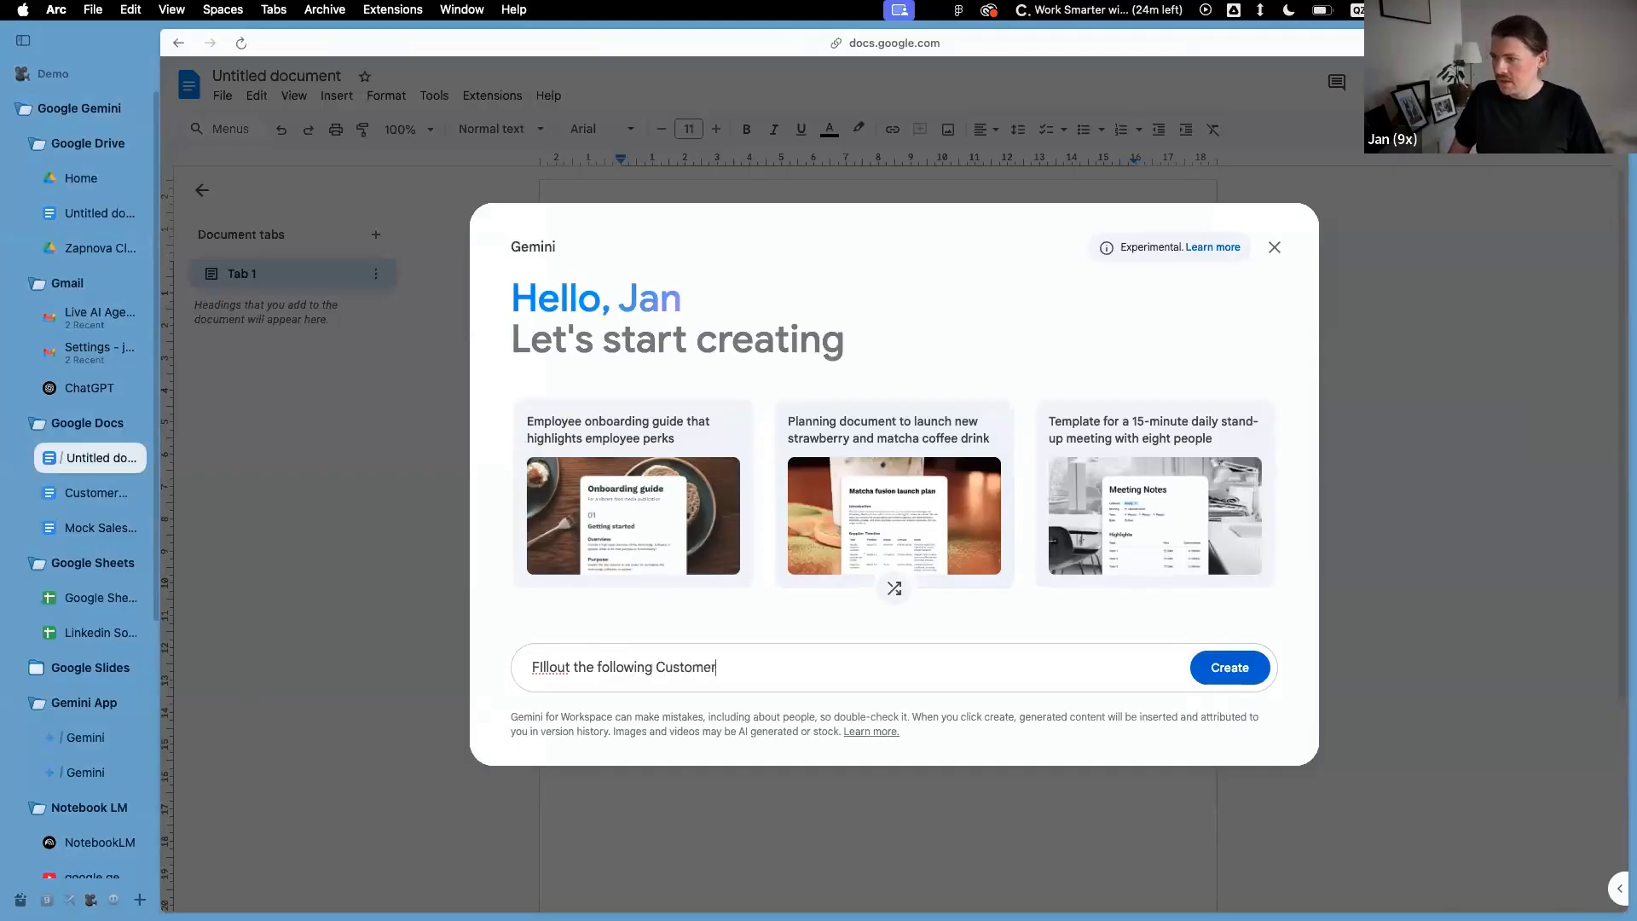
{"action": "type", "text": " Handoff Template "}
{"action": "type", "text": " @Customer Handoff"}
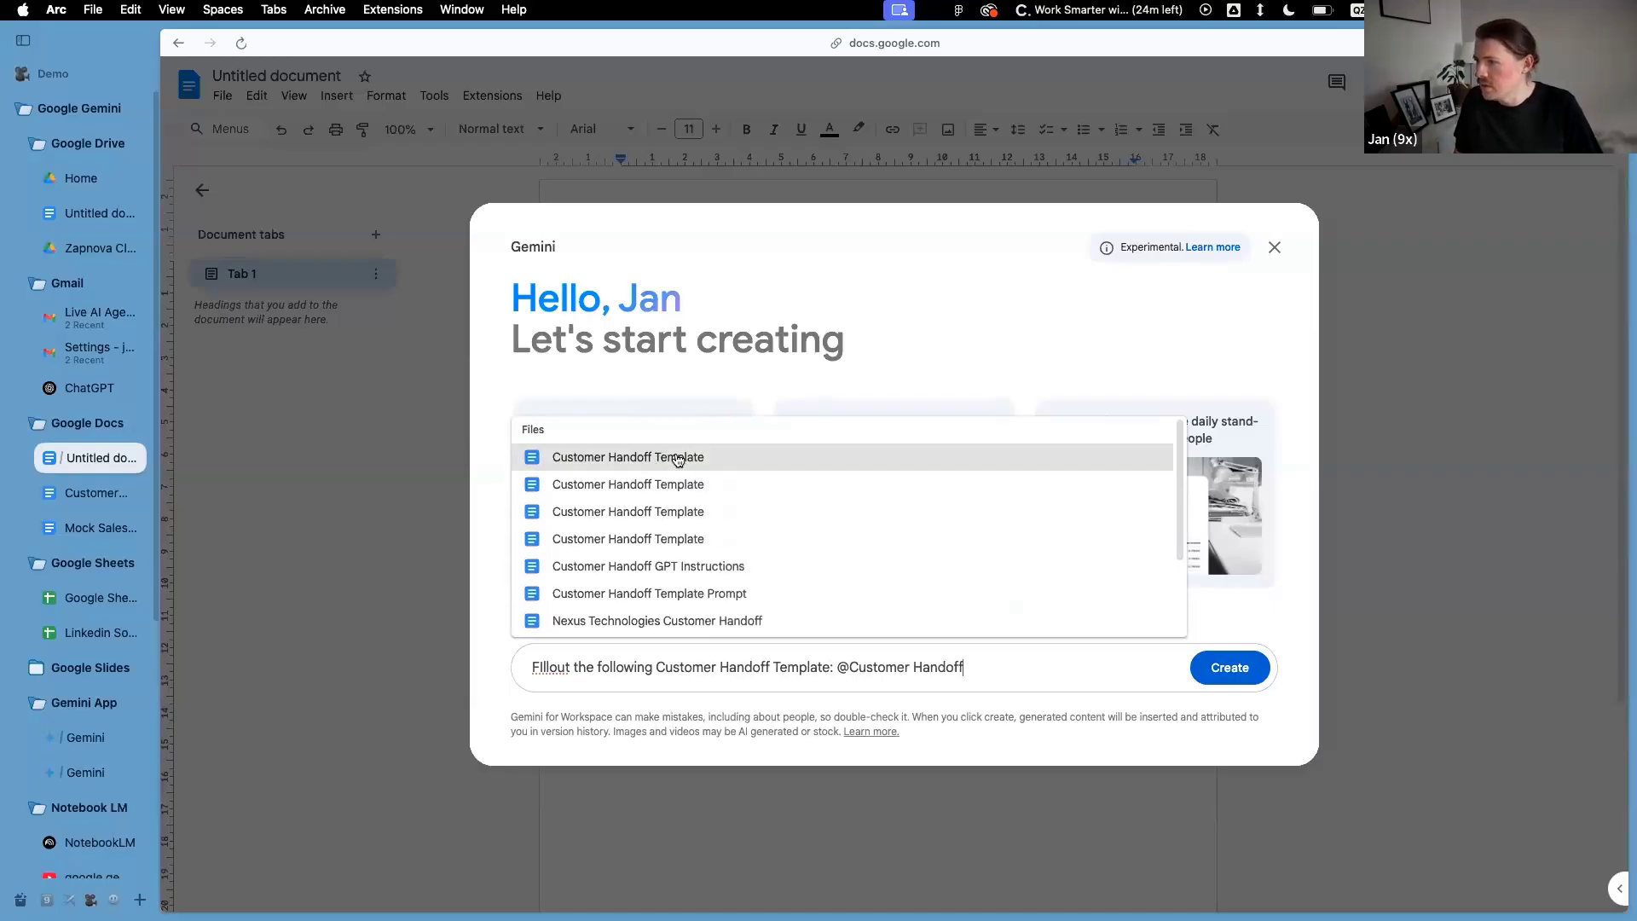
{"action": "left_click", "coordinate": [679, 459]}
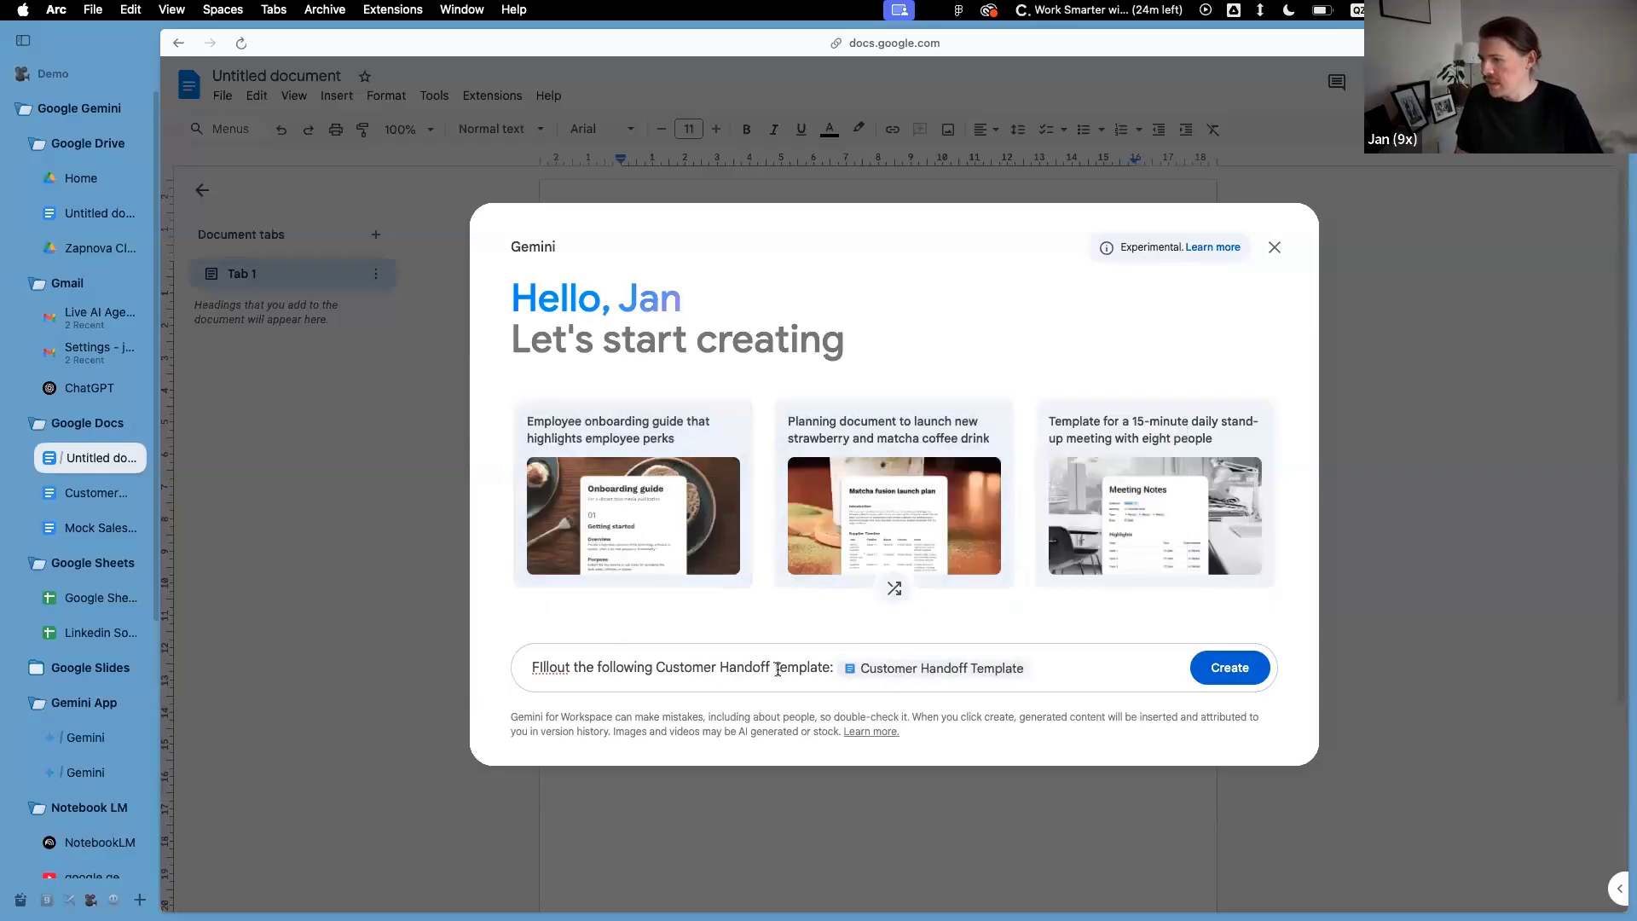
Add "based on the sales conversation history that you can find here:", reference "Mock Sales Conversation: Cloud Collaboration Software" and generate the document
{"action": "type", "text": "based on the sales conversation "}
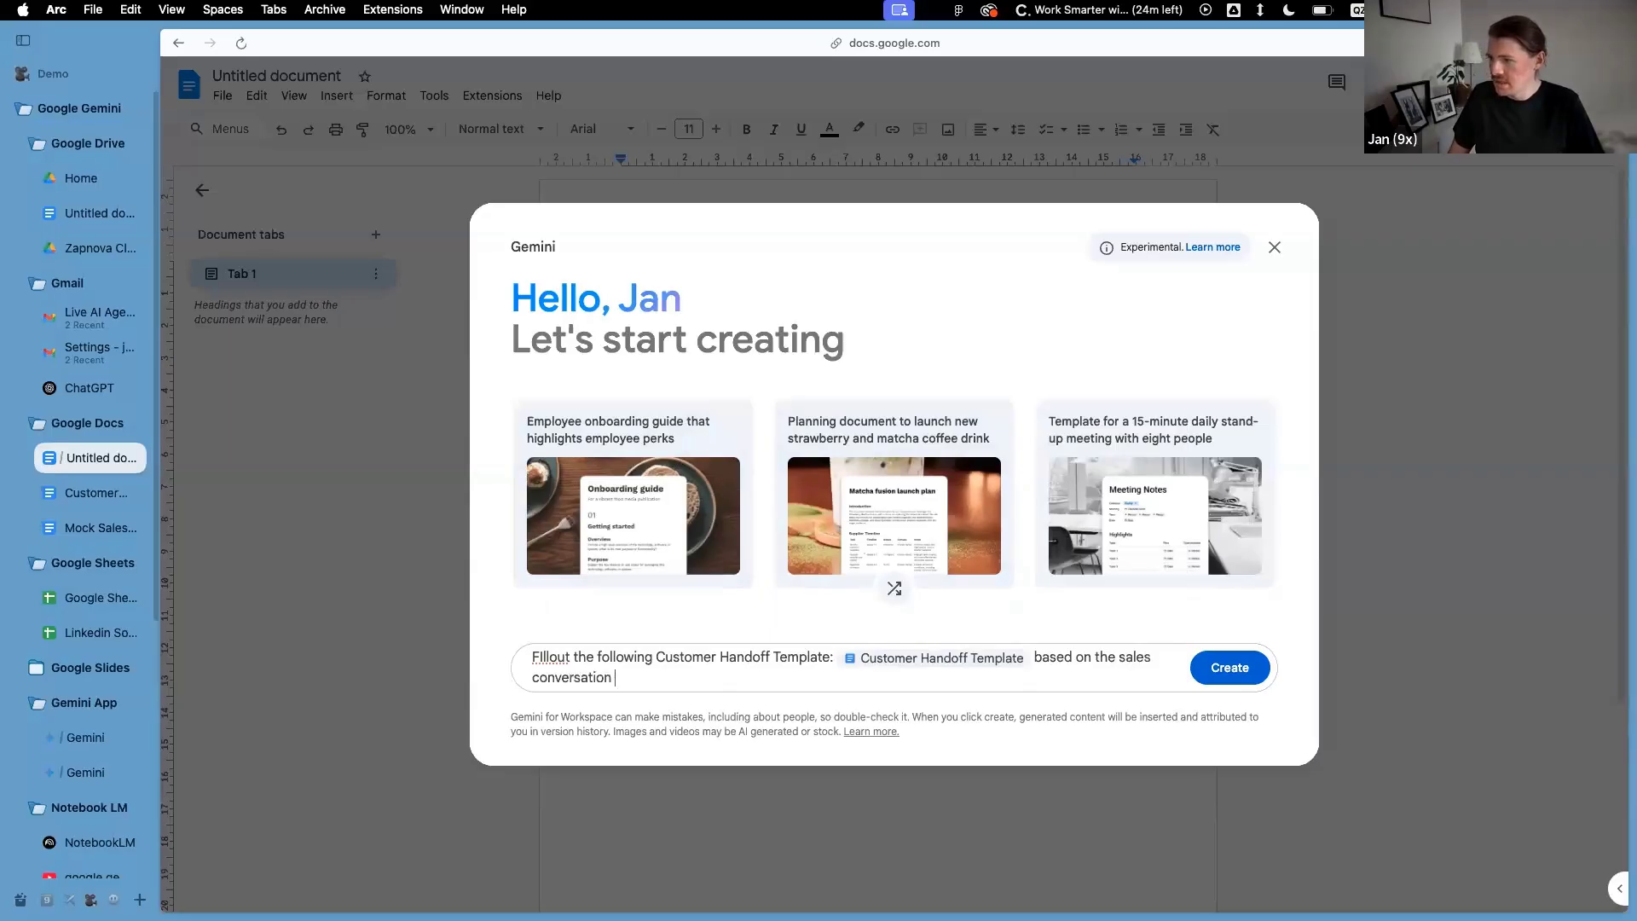
{"action": "type", "text": "history that you can "}
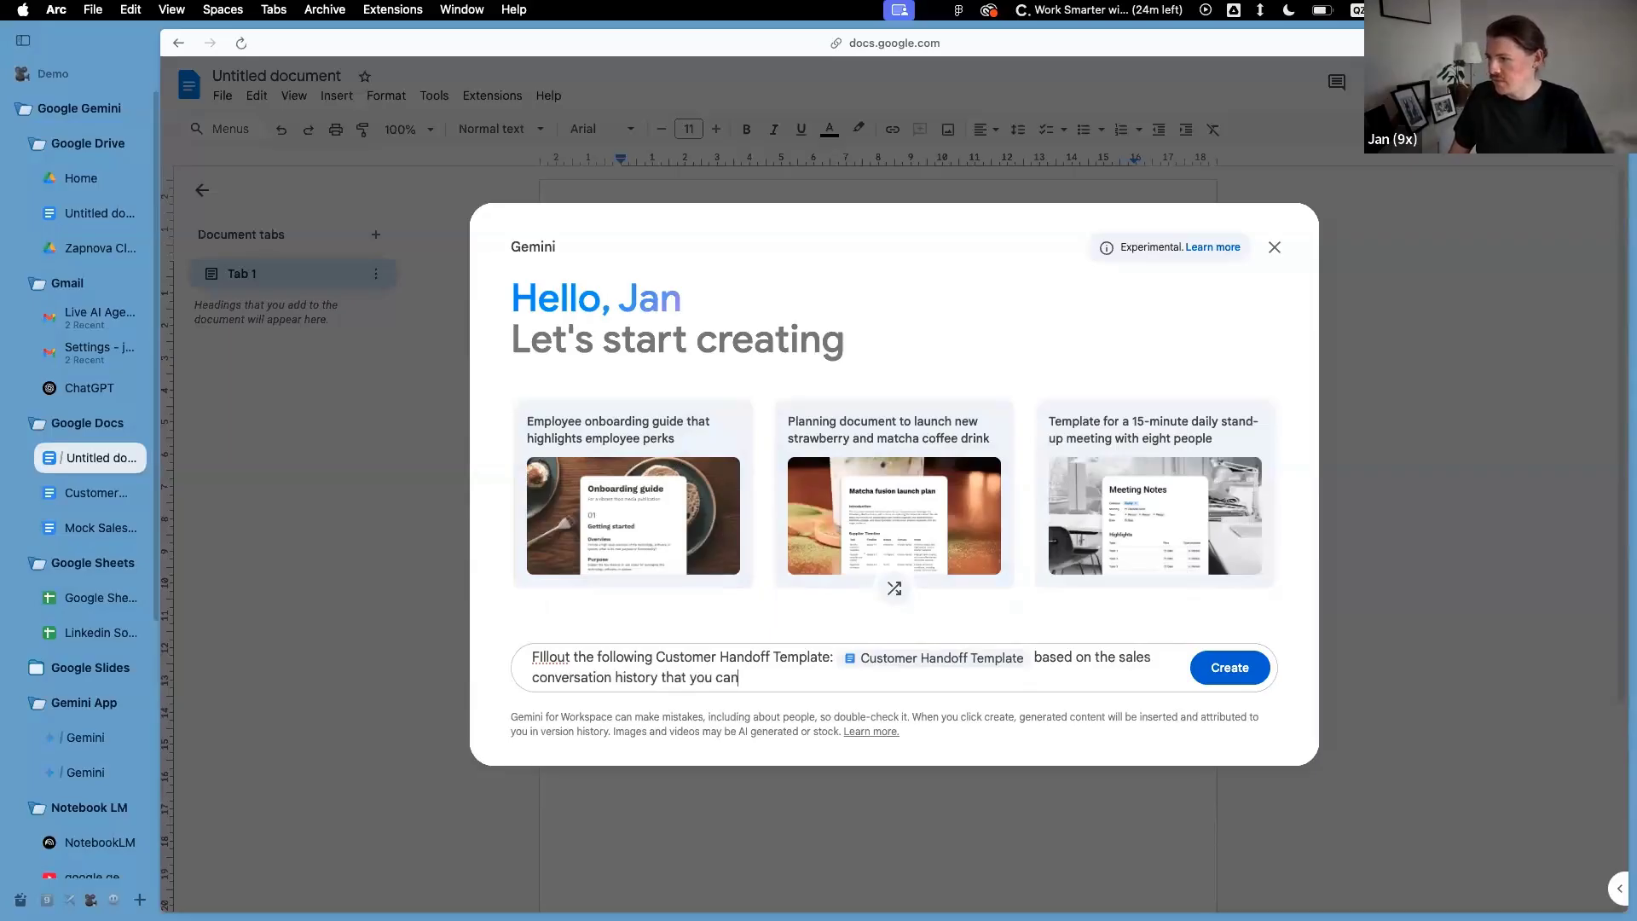
{"action": "type", "text": "find here: @mock sales"}
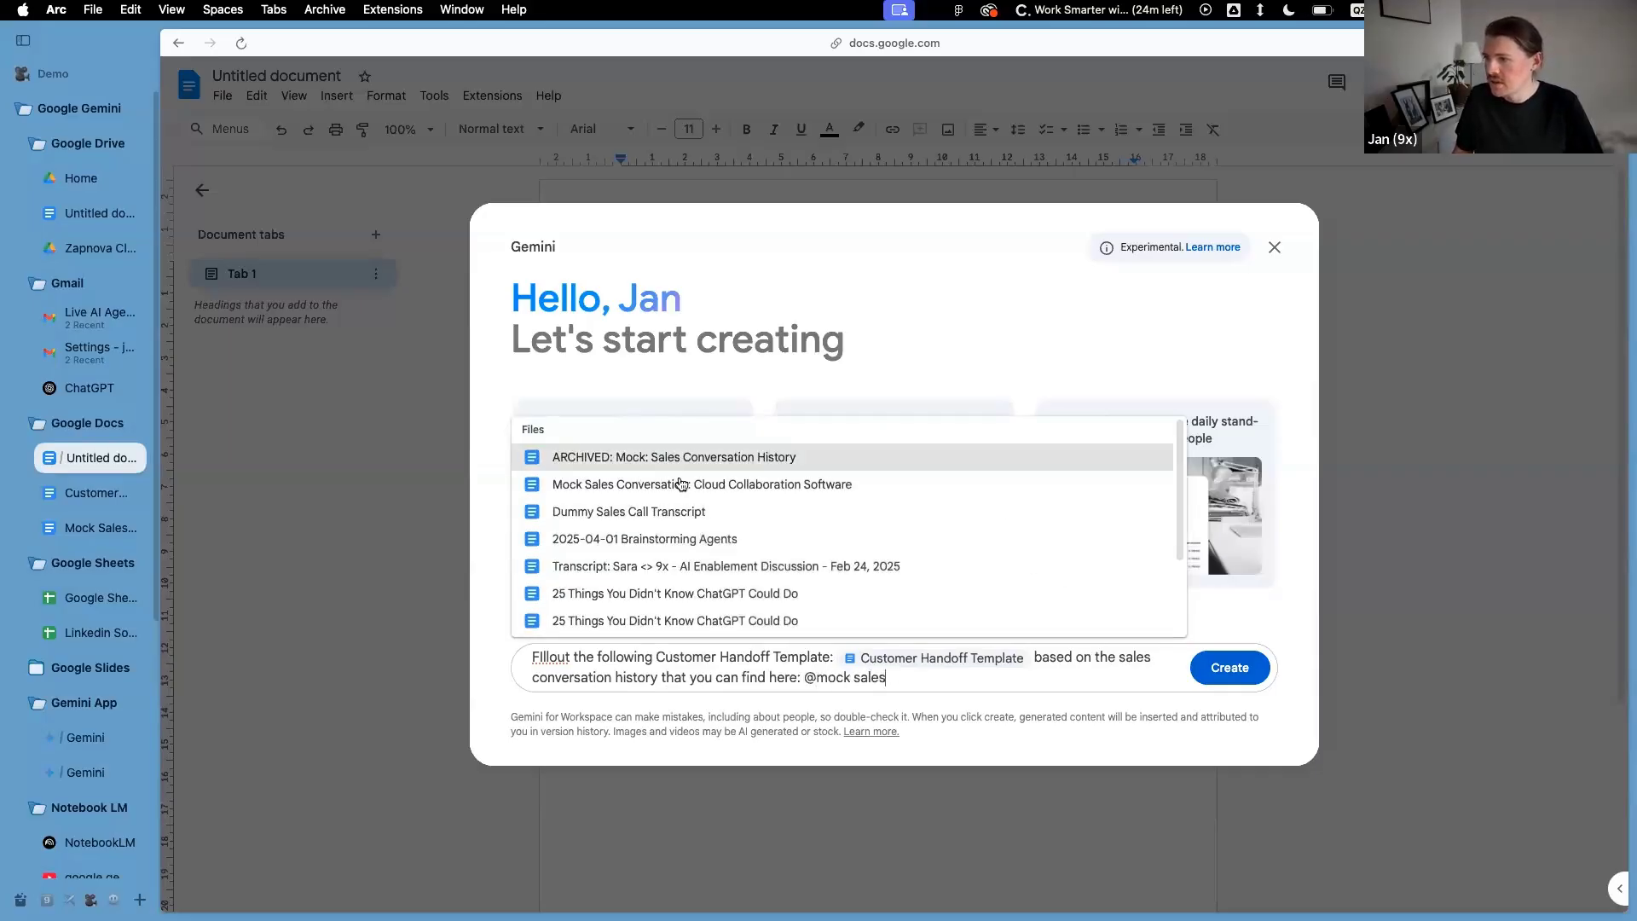
{"action": "left_click", "coordinate": [762, 486]}
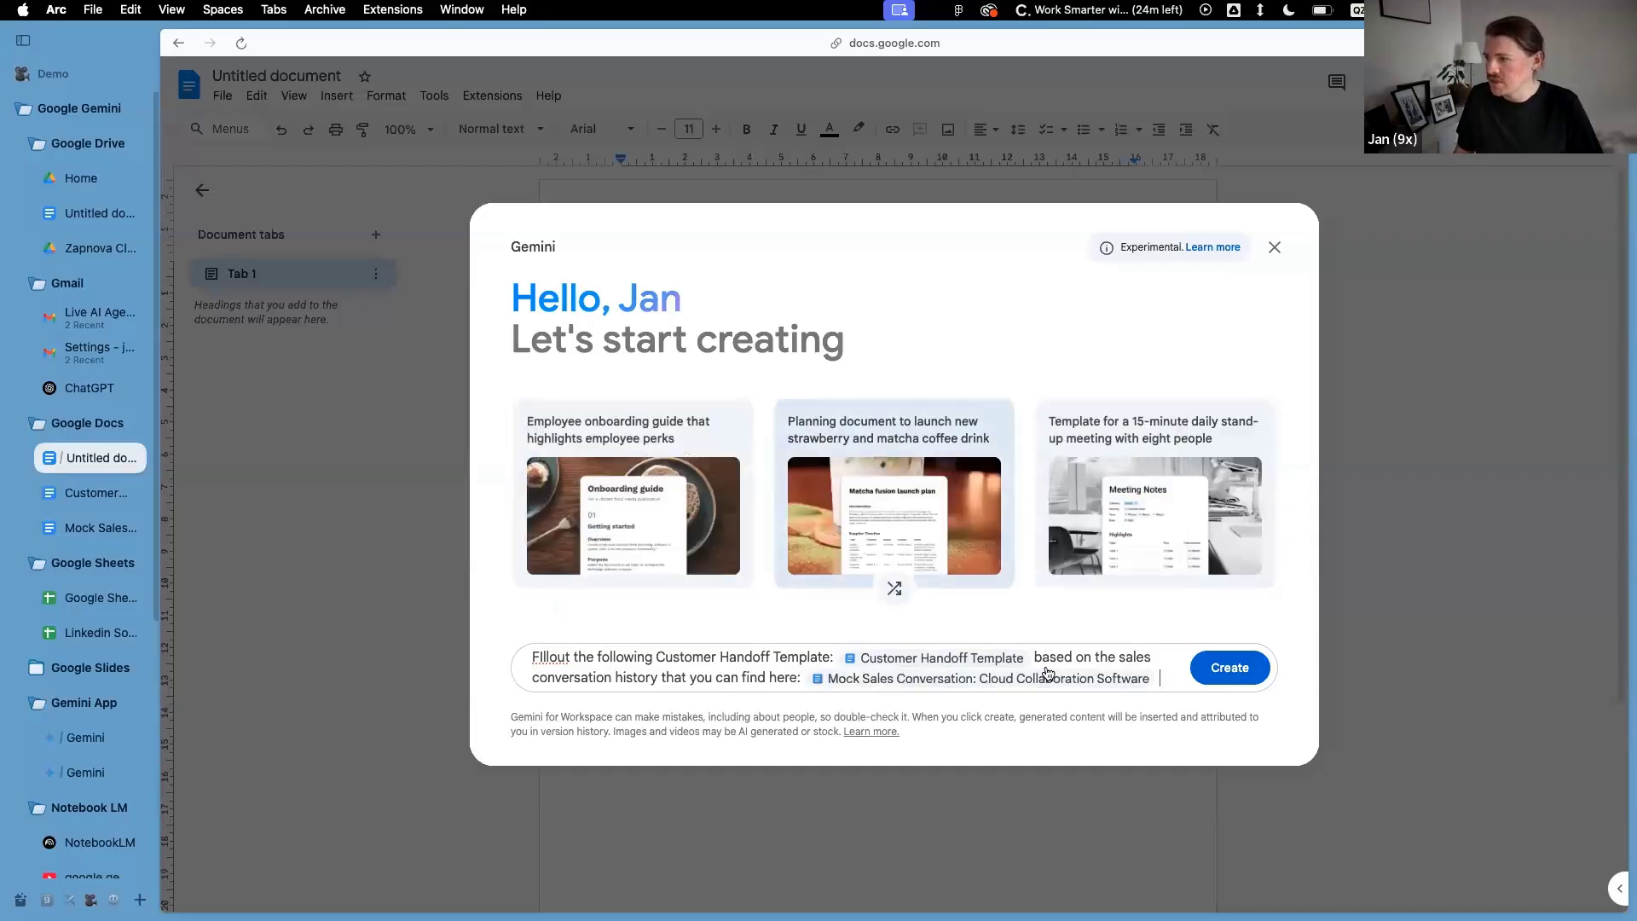
{"action": "left_click", "coordinate": [1248, 660]}
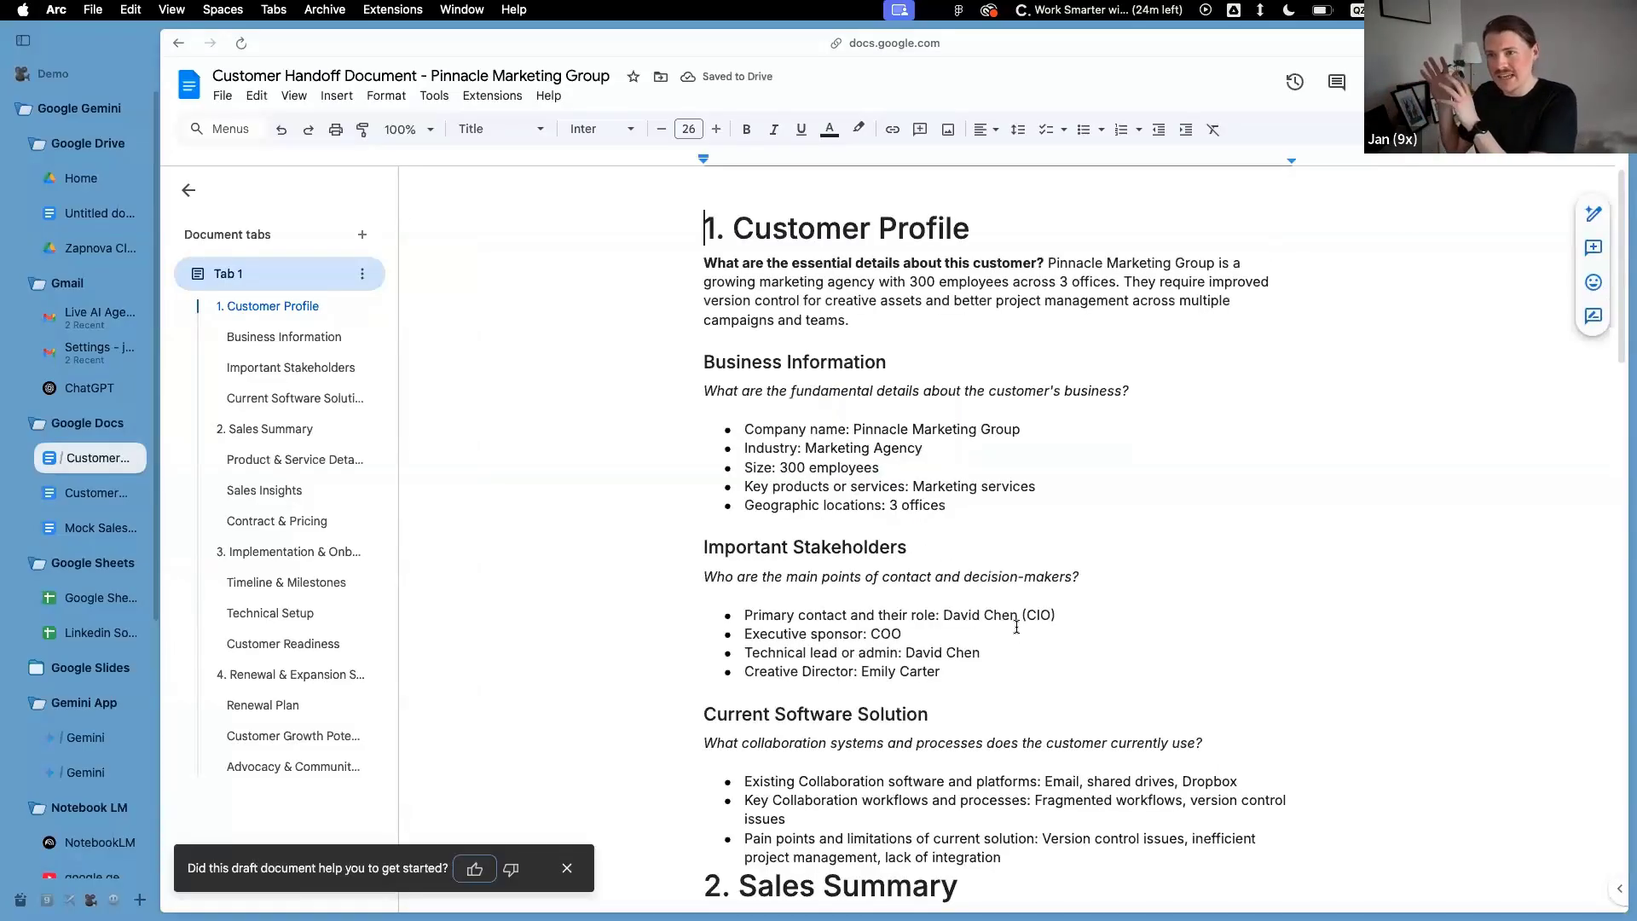
Revisit the Customer Handoff Template and the Mock Sales Conversation to review the sources of the generated handoff document
{"action": "left_click", "coordinate": [77, 495]}
{"action": "scroll", "coordinate": [730, 687], "scroll_direction": "down", "scroll_amount": 10}
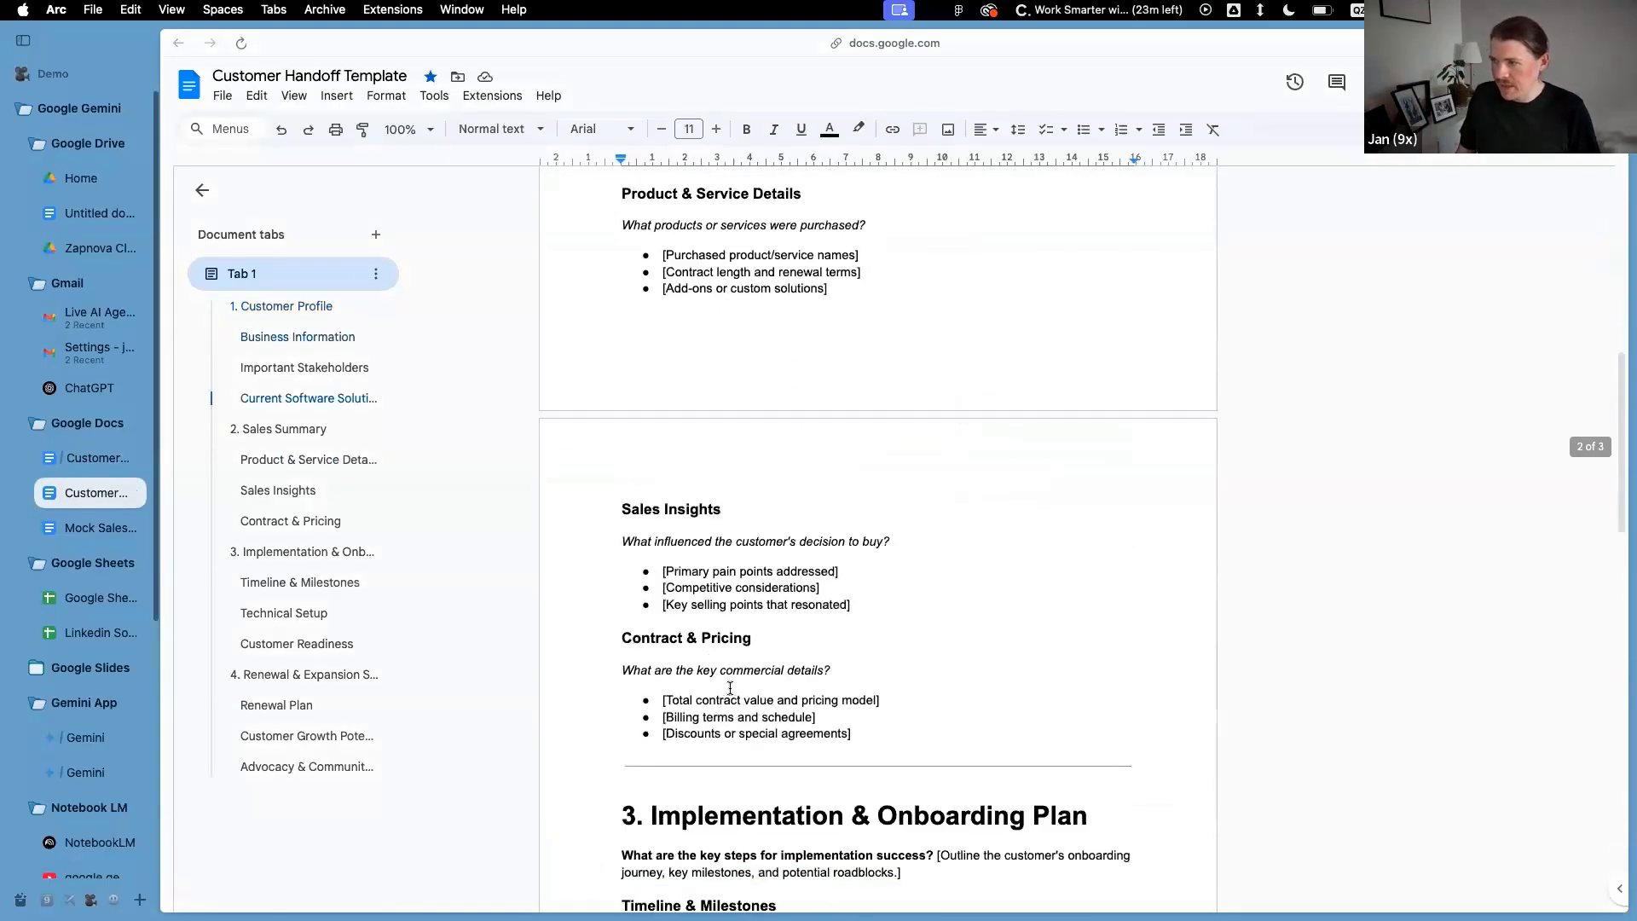
{"action": "left_click", "coordinate": [101, 527]}
{"action": "scroll", "coordinate": [875, 536], "scroll_direction": "up", "scroll_amount": 10}
{"action": "scroll", "coordinate": [875, 535], "scroll_direction": "up", "scroll_amount": 15}
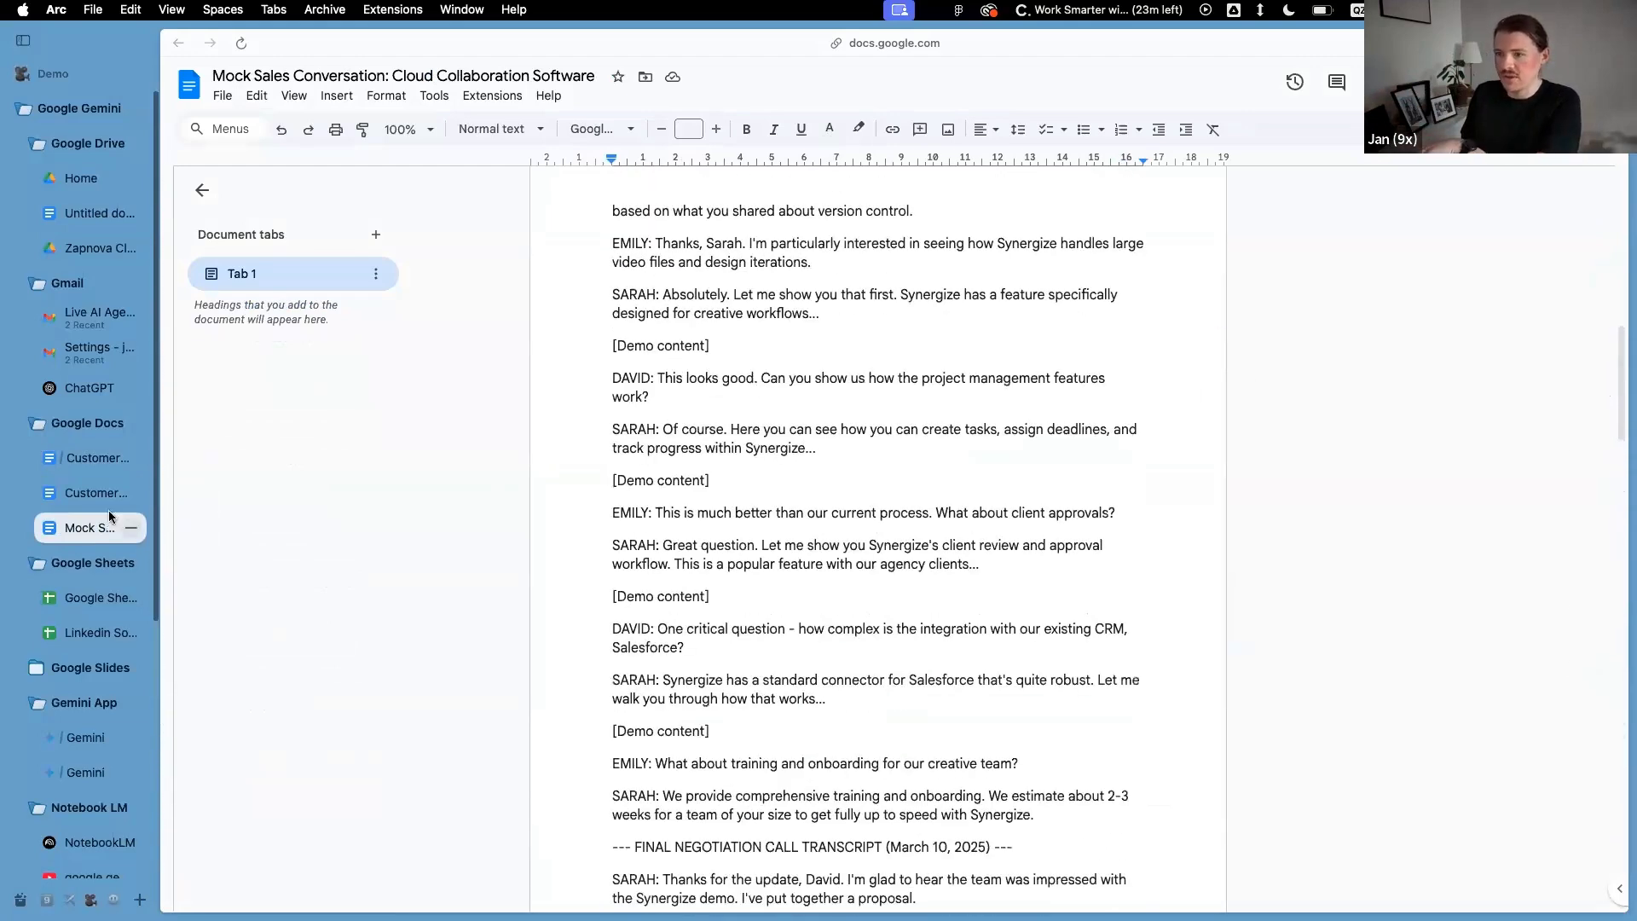
Review the customer and participant details at the start of the Mock Sales Conversation document
{"action": "left_click", "coordinate": [100, 491]}
{"action": "left_click", "coordinate": [89, 528]}
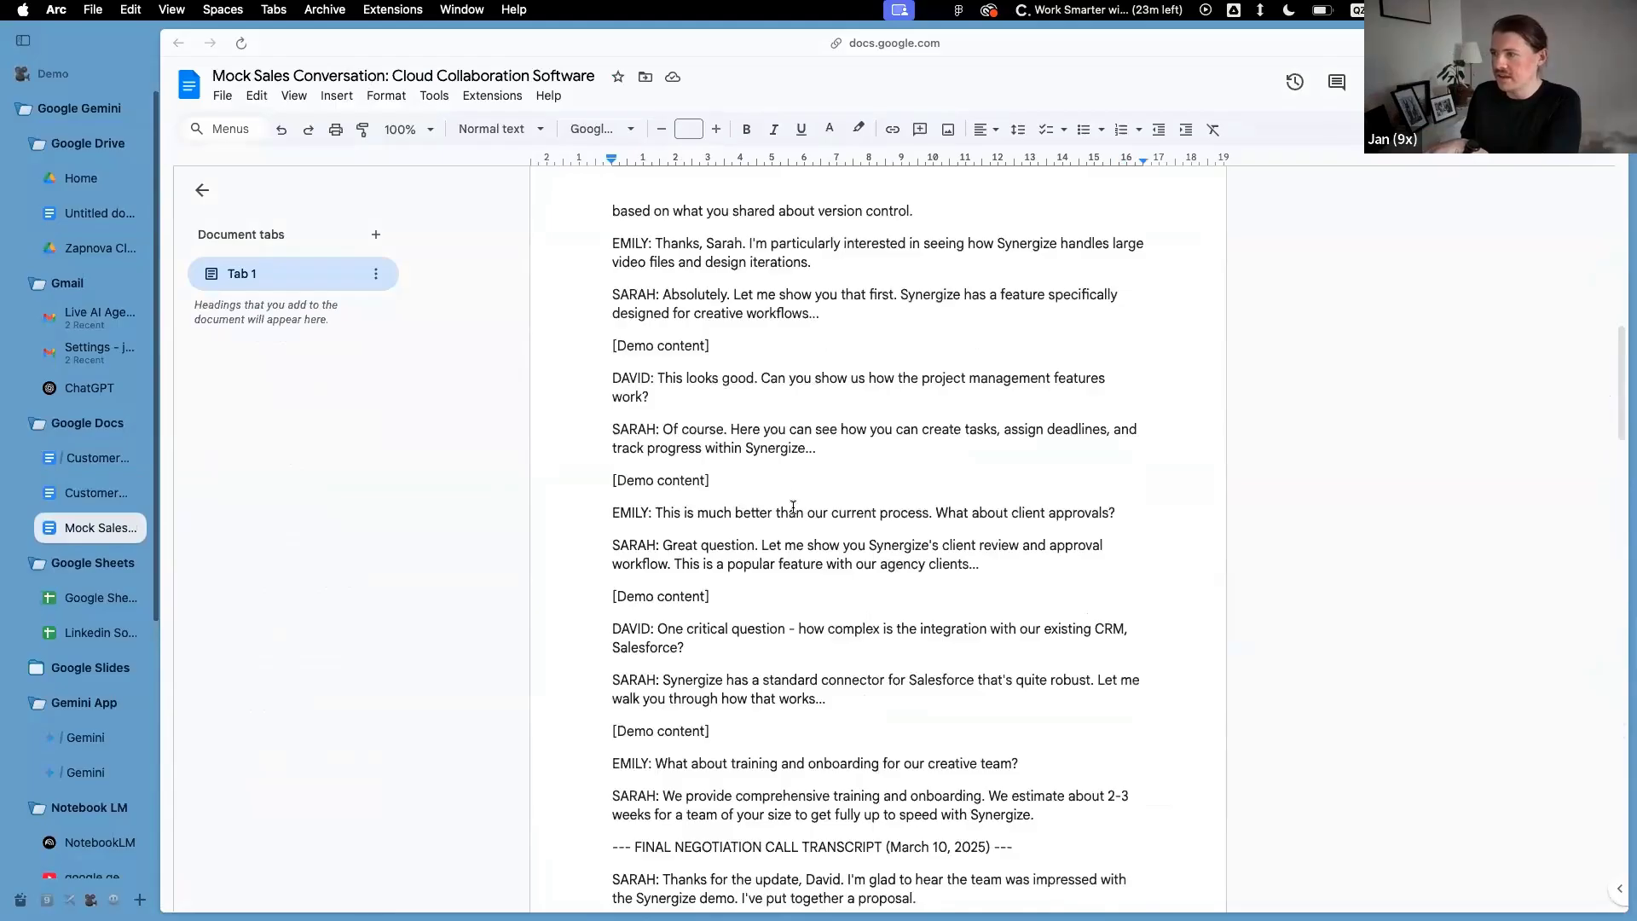
{"action": "scroll", "coordinate": [793, 507], "scroll_direction": "up", "scroll_amount": 15}
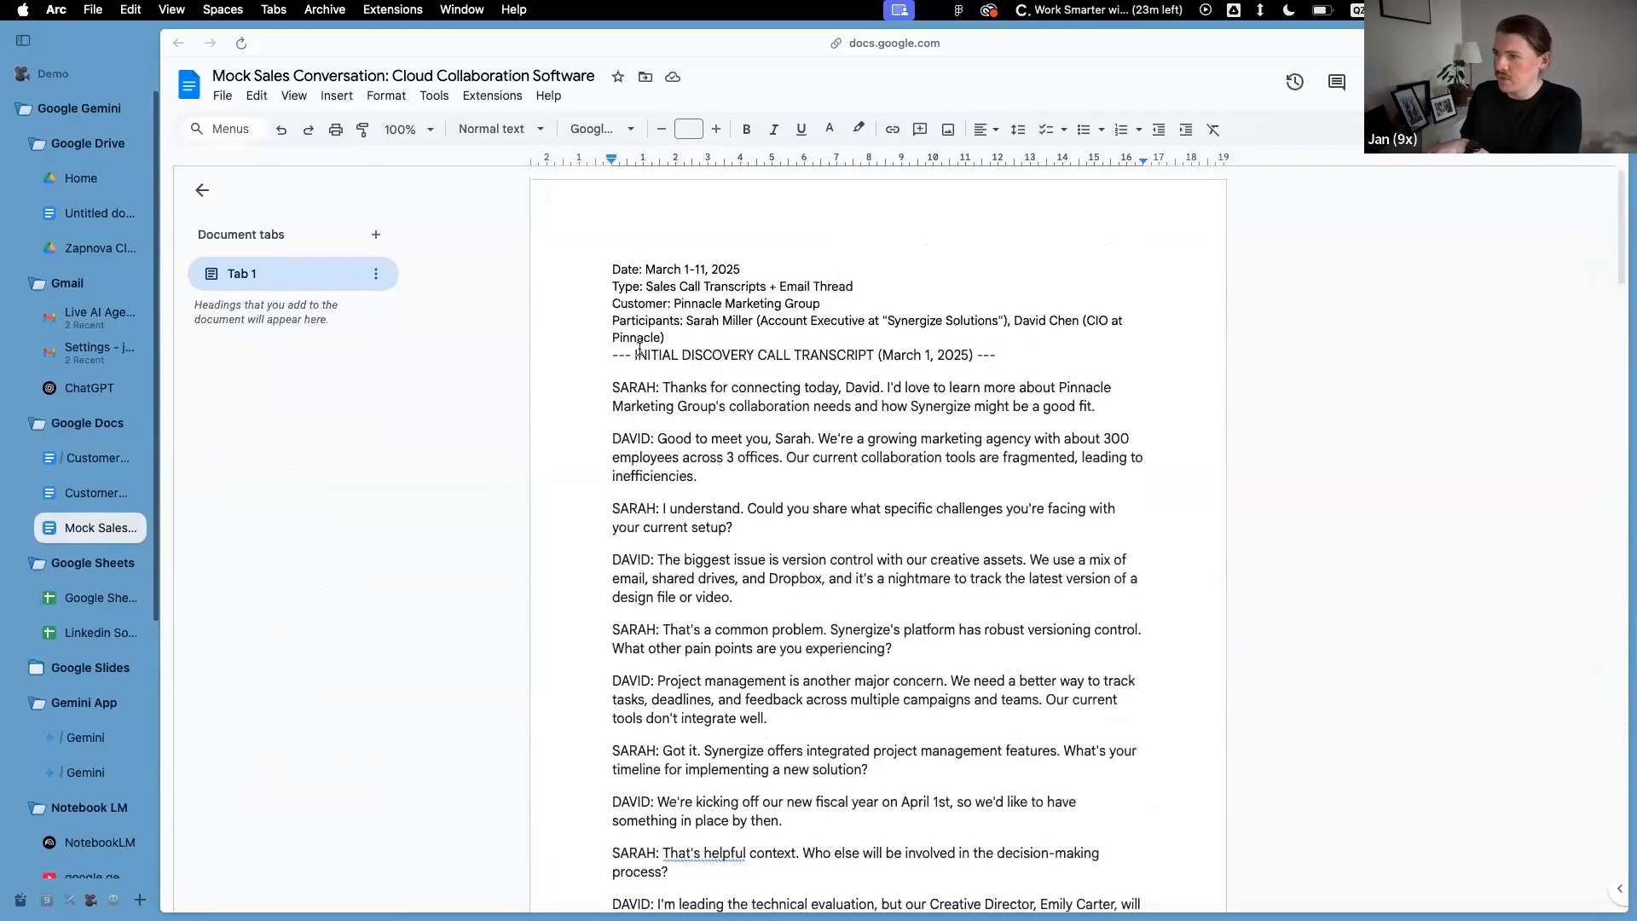
{"action": "left_click", "coordinate": [639, 342]}
{"action": "left_click", "coordinate": [831, 305]}
{"action": "left_click_drag", "start_coordinate": [903, 322], "coordinate": [994, 321]}
{"action": "double_click", "coordinate": [972, 321]}
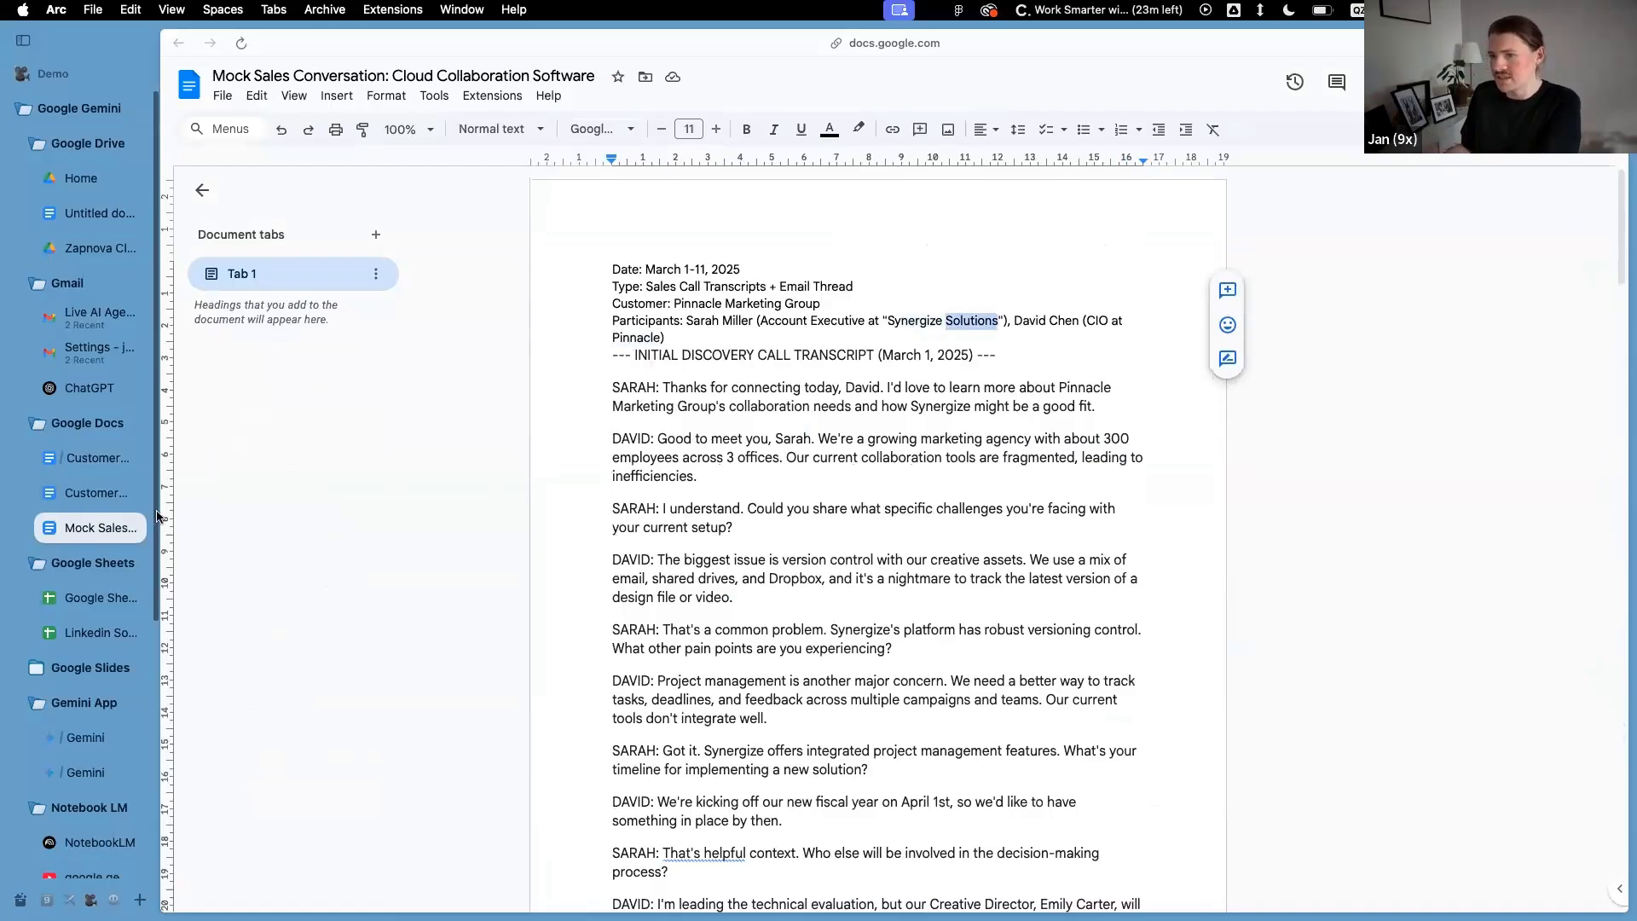
Compare the Customer Handoff Template with the Business Information section of the generated Pinnacle Marketing Group handoff document
{"action": "left_click", "coordinate": [96, 493]}
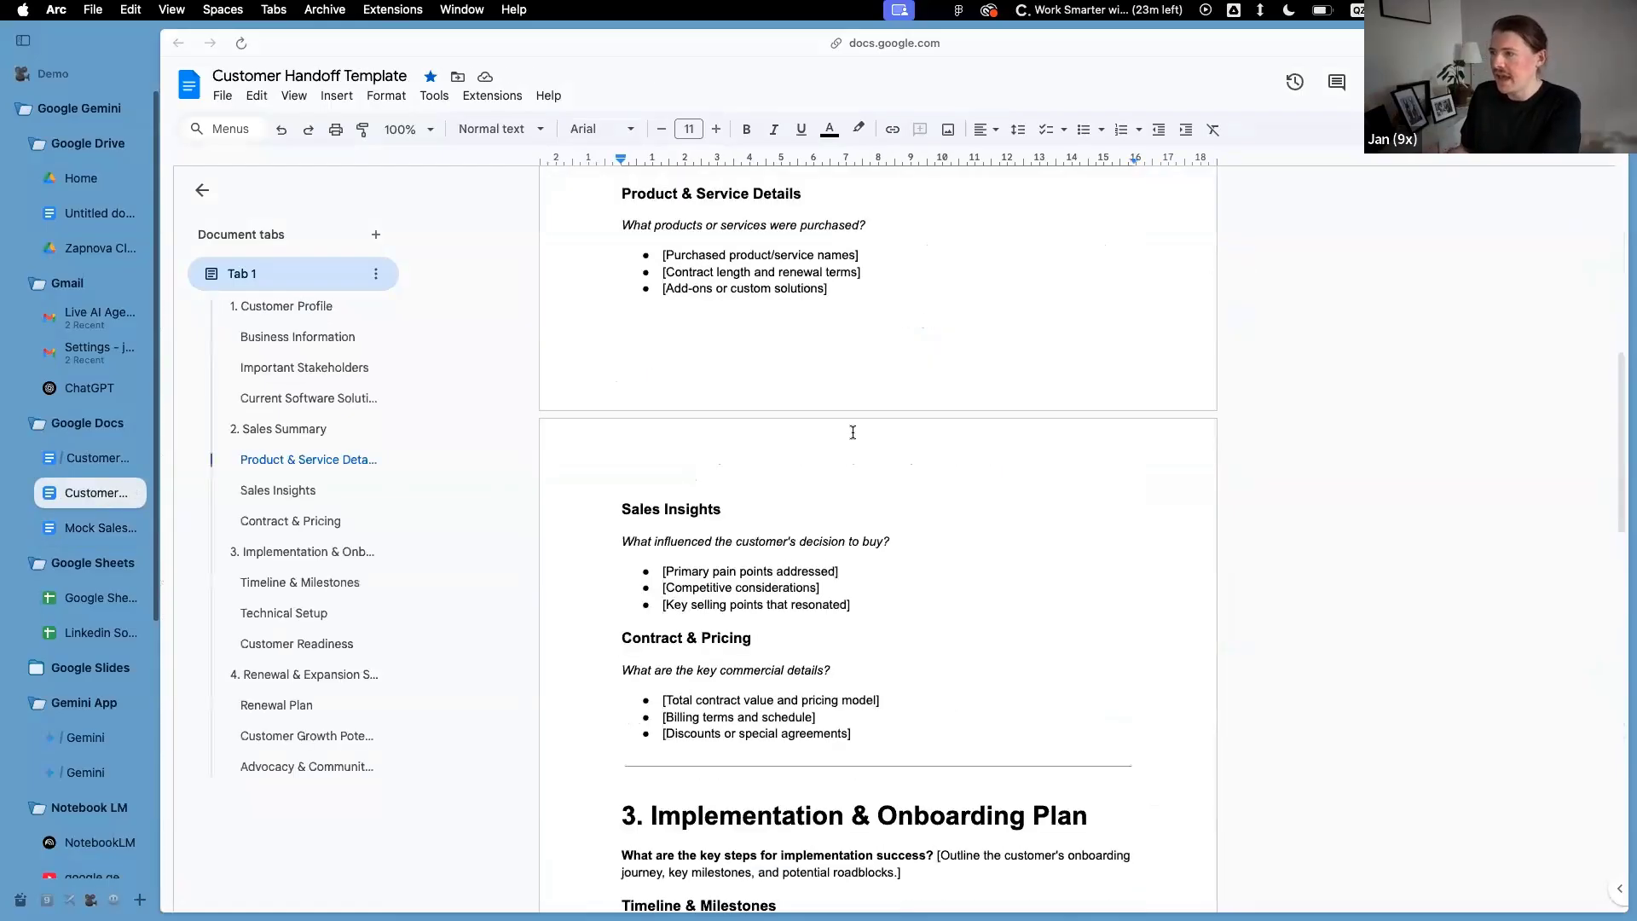
{"action": "left_click", "coordinate": [96, 461]}
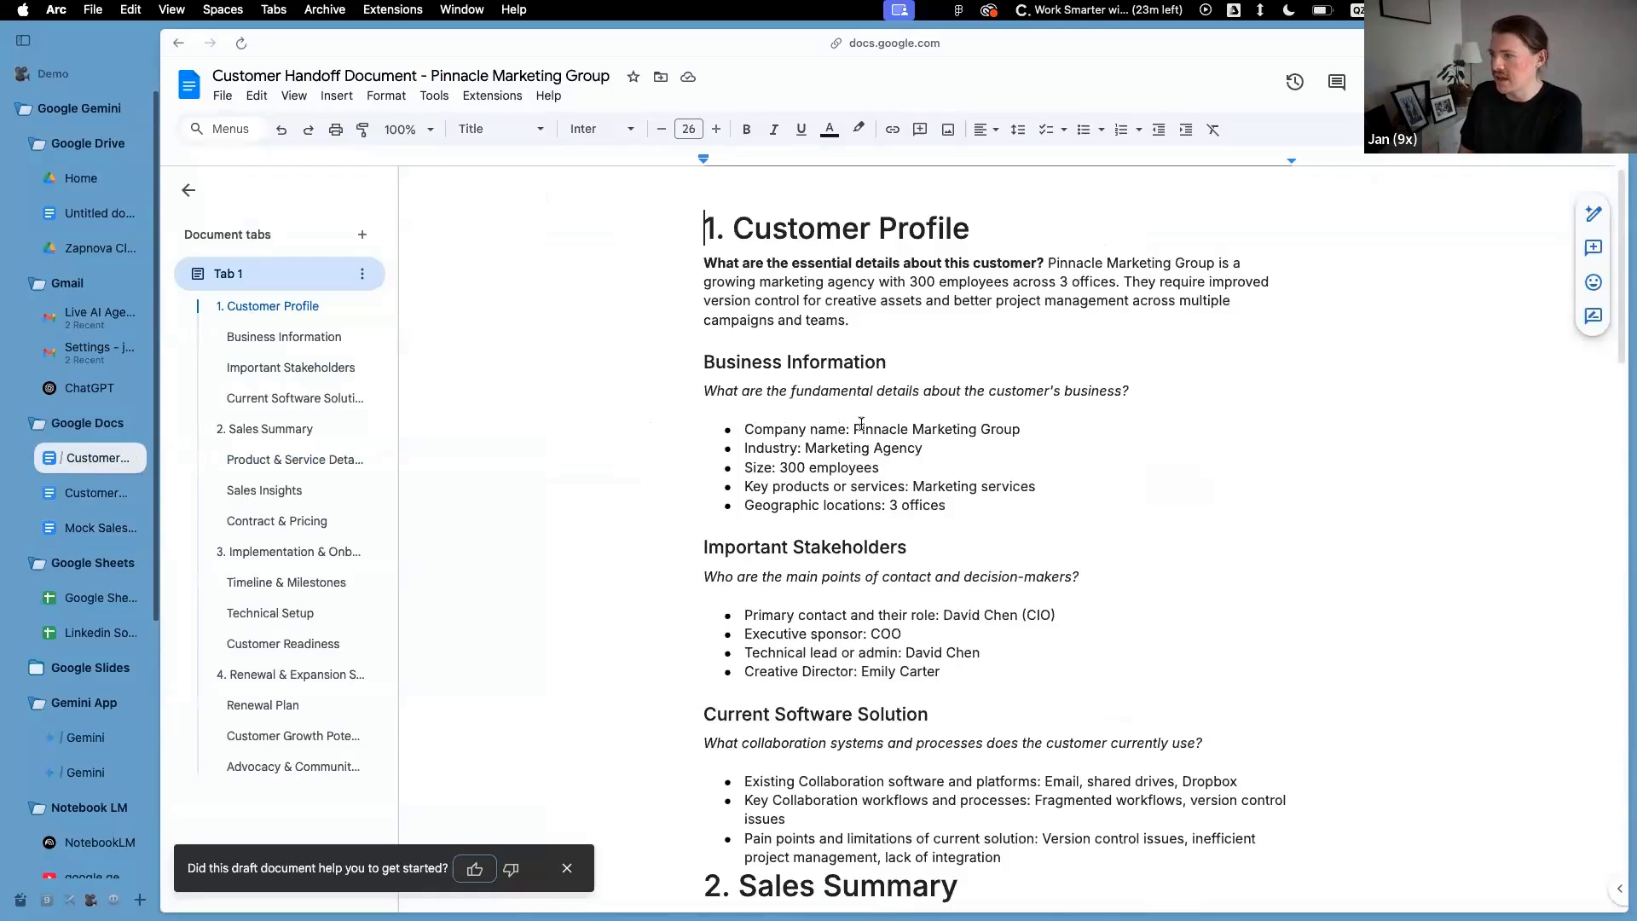
{"action": "left_click_drag", "start_coordinate": [853, 429], "coordinate": [1023, 429]}
{"action": "left_click", "coordinate": [856, 449]}
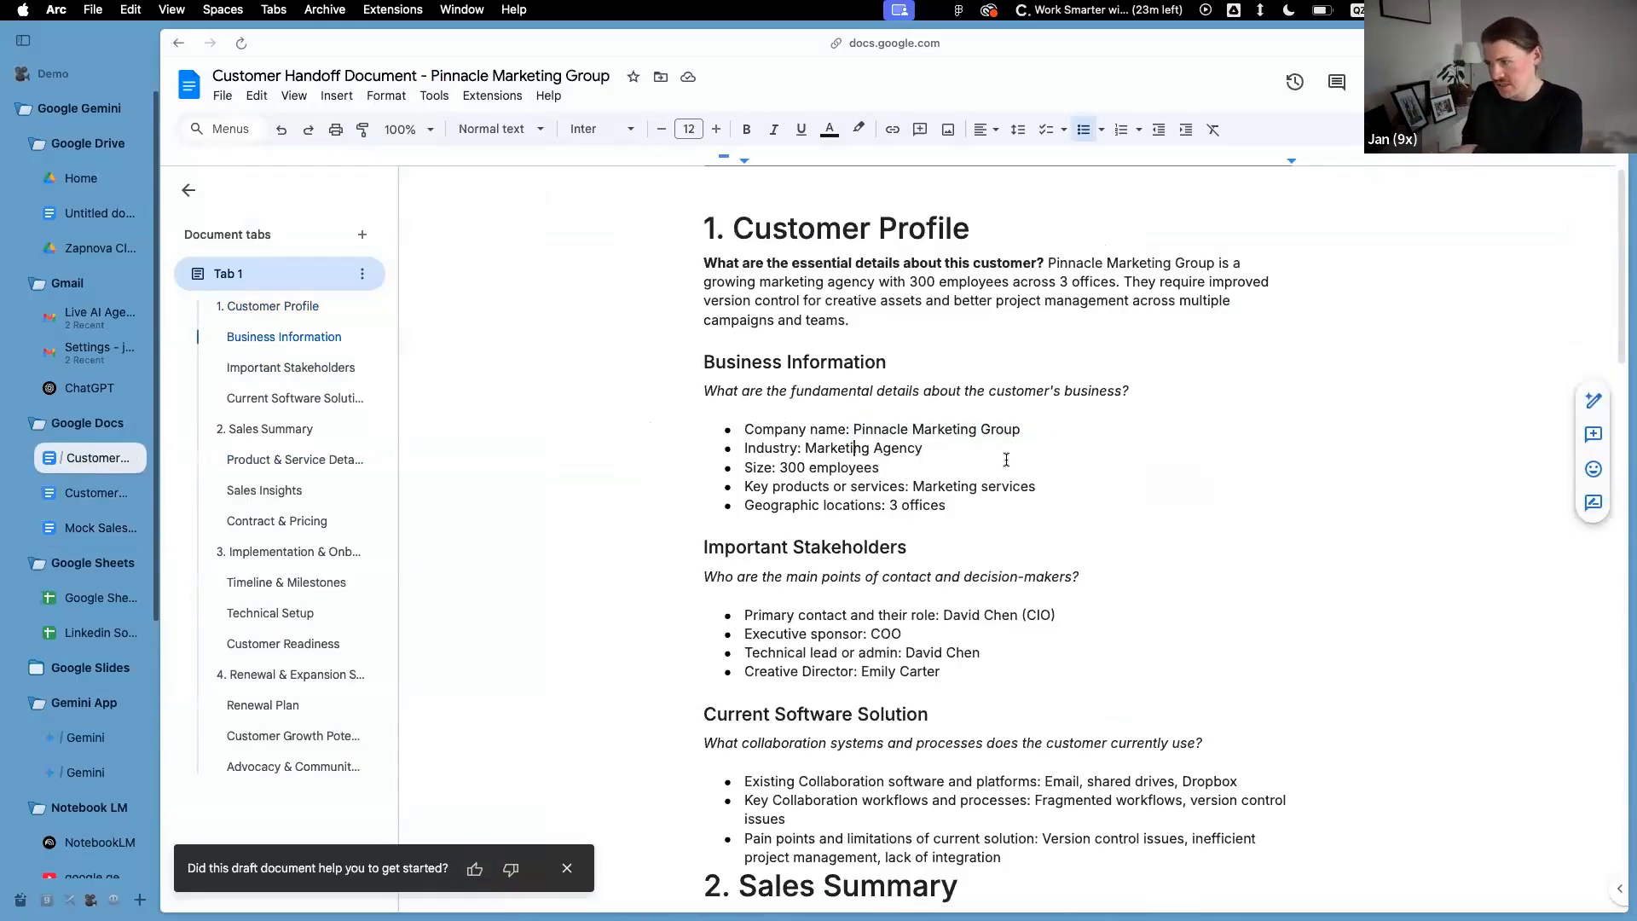
Add an unbulleted blank line after the last bullet under Current Software Solution, before the Sales Summary heading
{"action": "scroll", "coordinate": [1006, 460], "scroll_direction": "down", "scroll_amount": 5}
{"action": "left_click", "coordinate": [1017, 523]}
{"action": "left_click", "coordinate": [1018, 544]}
{"action": "key", "text": "Return"}
{"action": "key", "text": "BackSpace"}
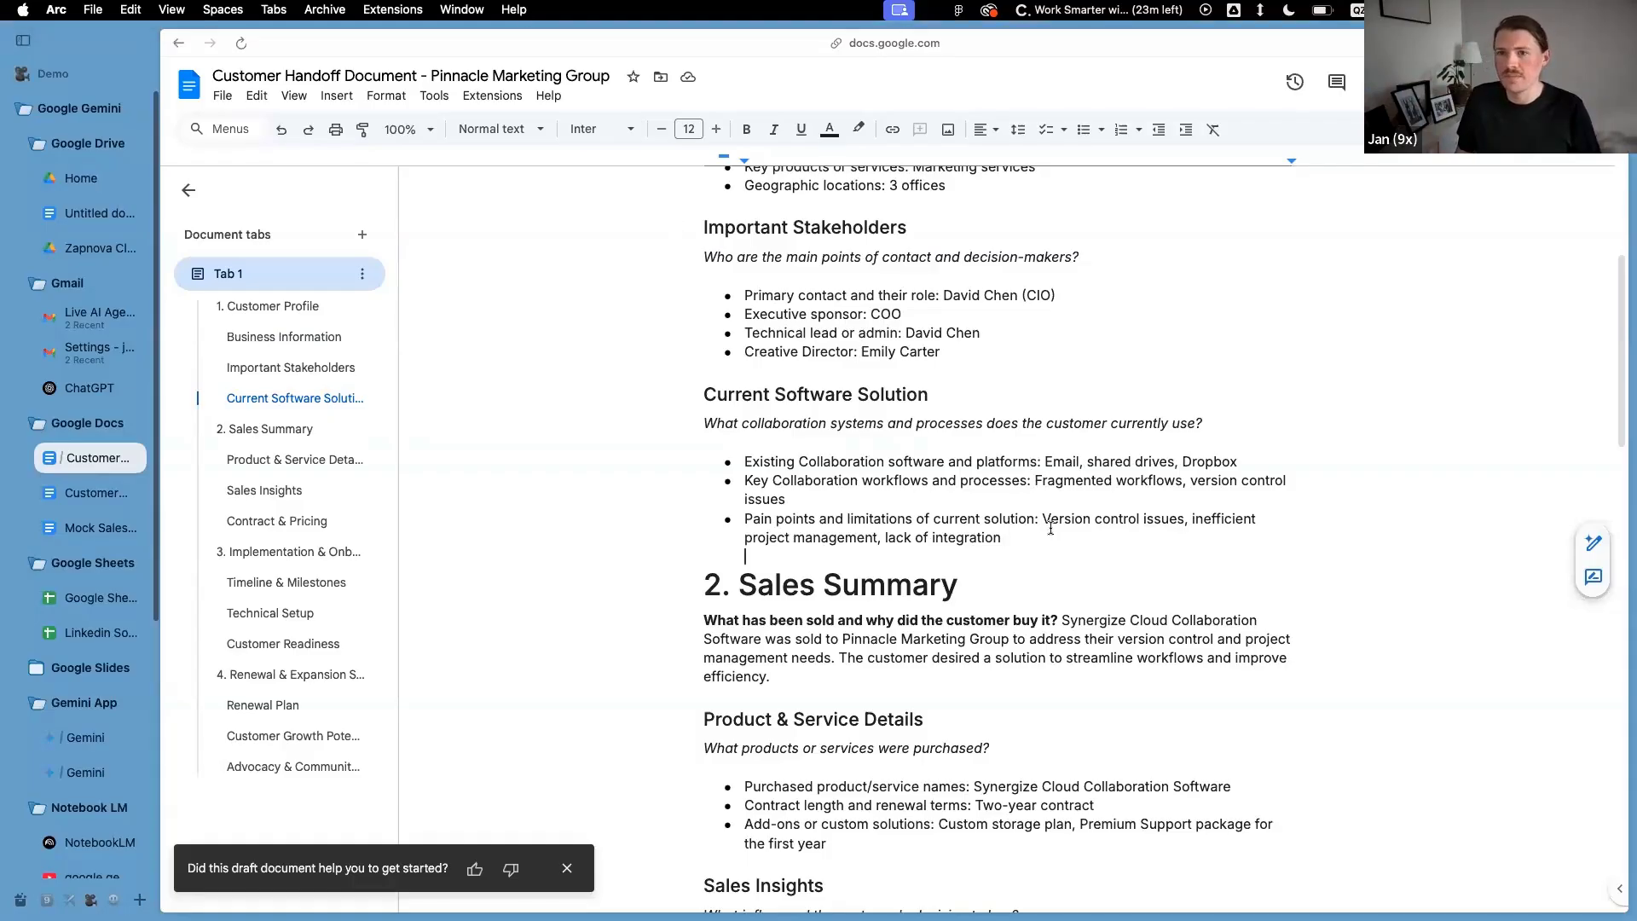
Review the remaining sections of the handoff document, checking where Customer Readiness and Contract & Pricing run into the next main headings
{"action": "scroll", "coordinate": [1081, 504], "scroll_direction": "down", "scroll_amount": 20}
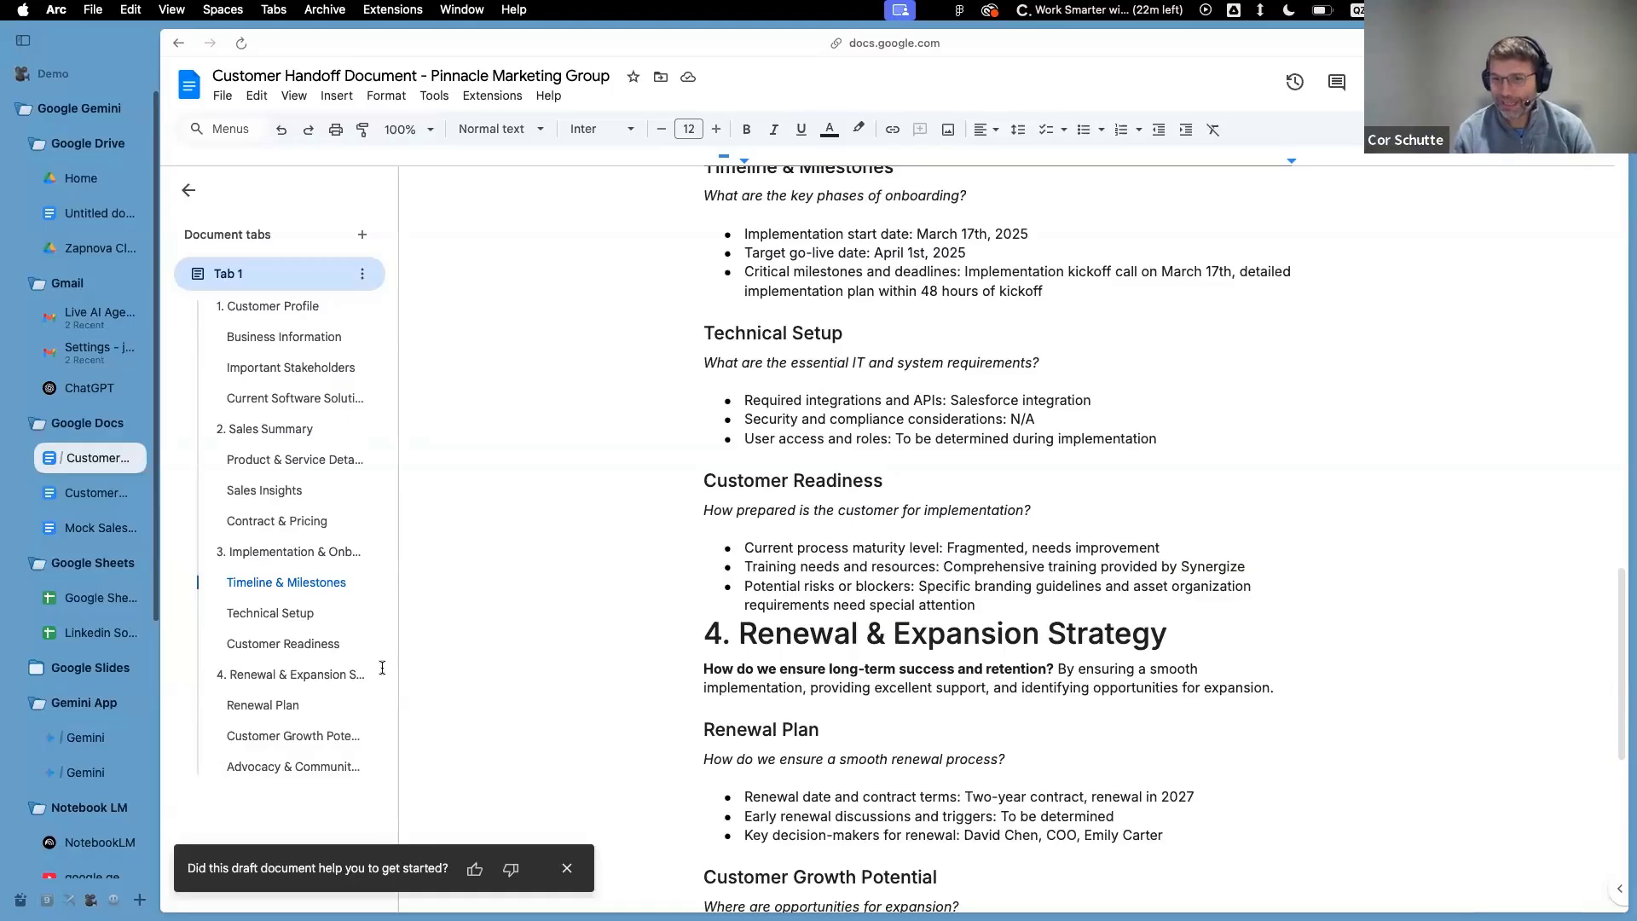
{"action": "left_click", "coordinate": [997, 609]}
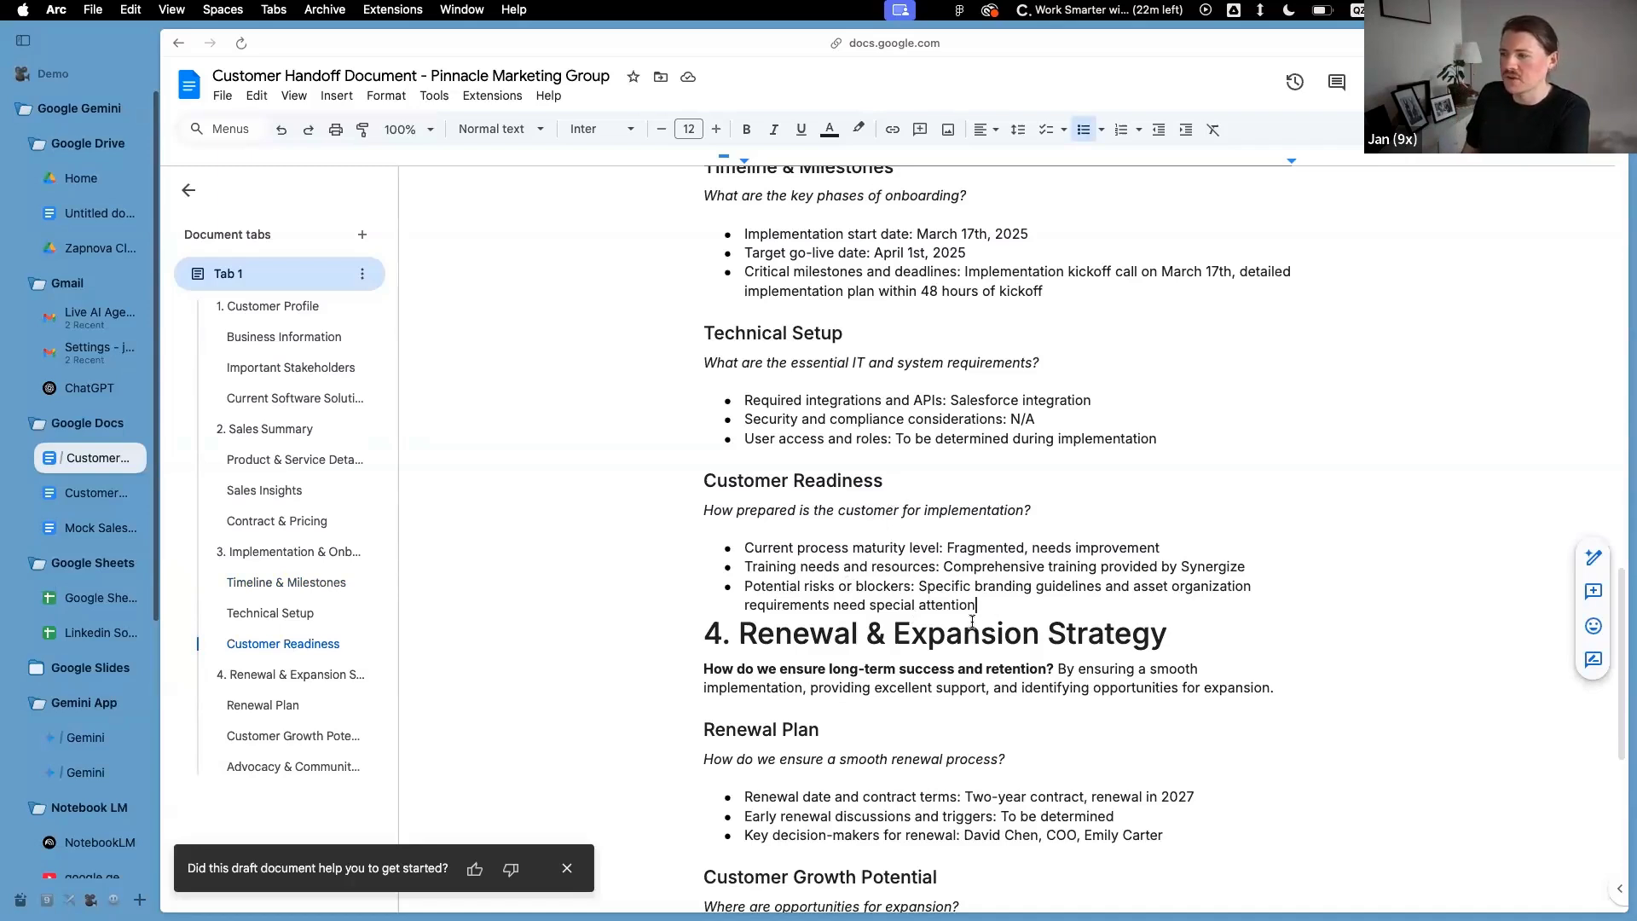
{"action": "scroll", "coordinate": [989, 546], "scroll_direction": "up", "scroll_amount": 1}
{"action": "scroll", "coordinate": [990, 544], "scroll_direction": "up", "scroll_amount": 5}
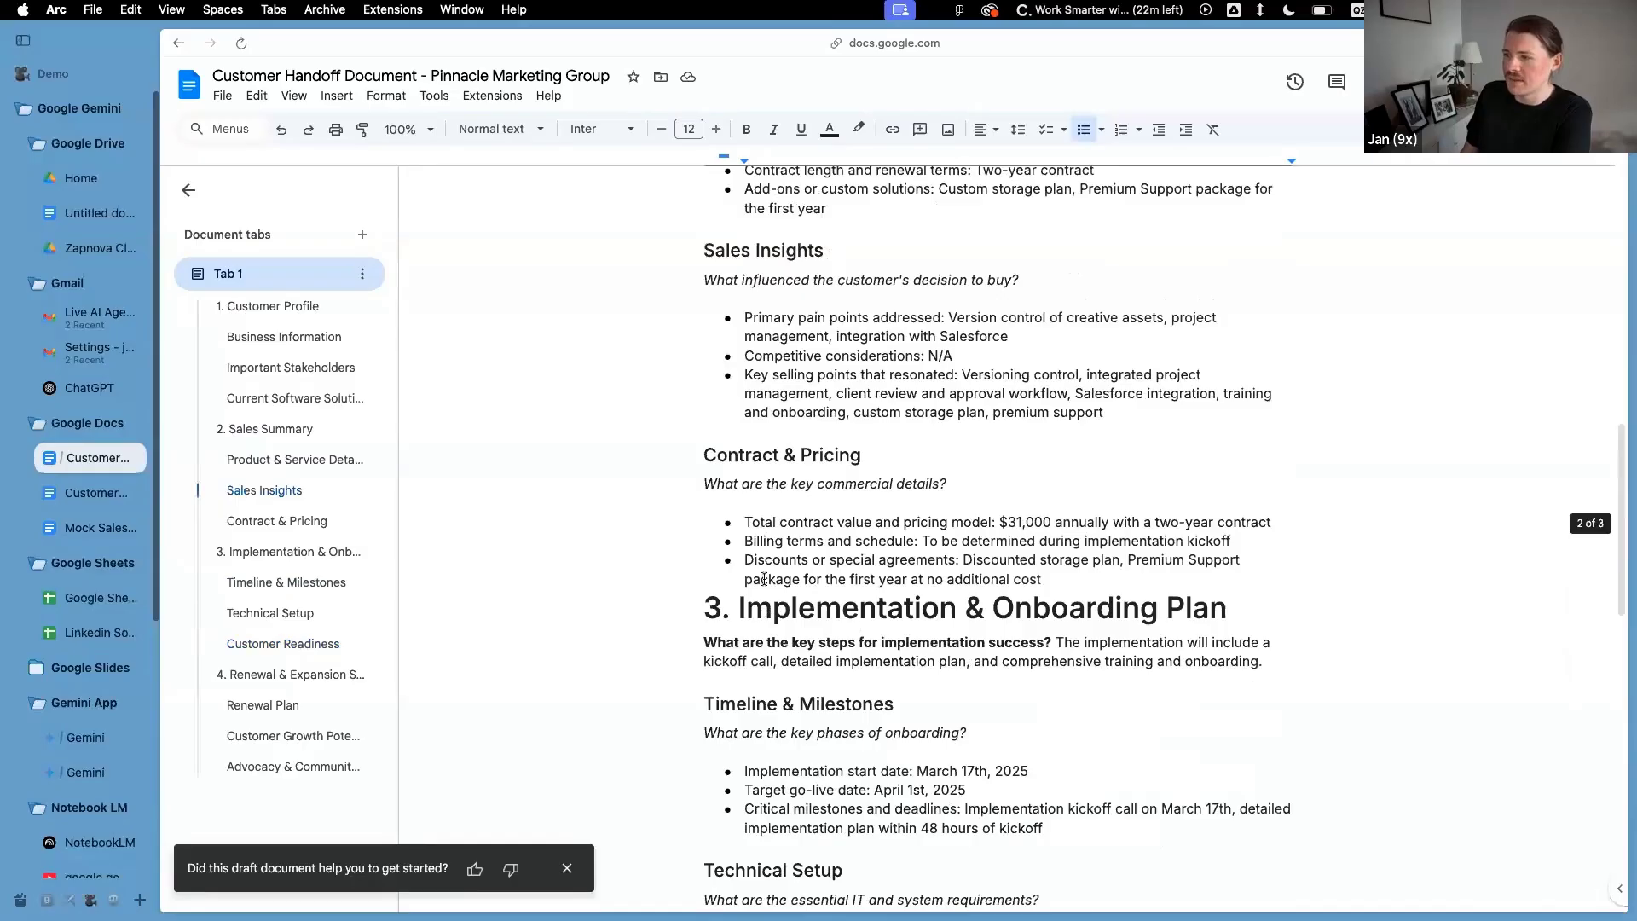
{"action": "left_click", "coordinate": [1056, 576]}
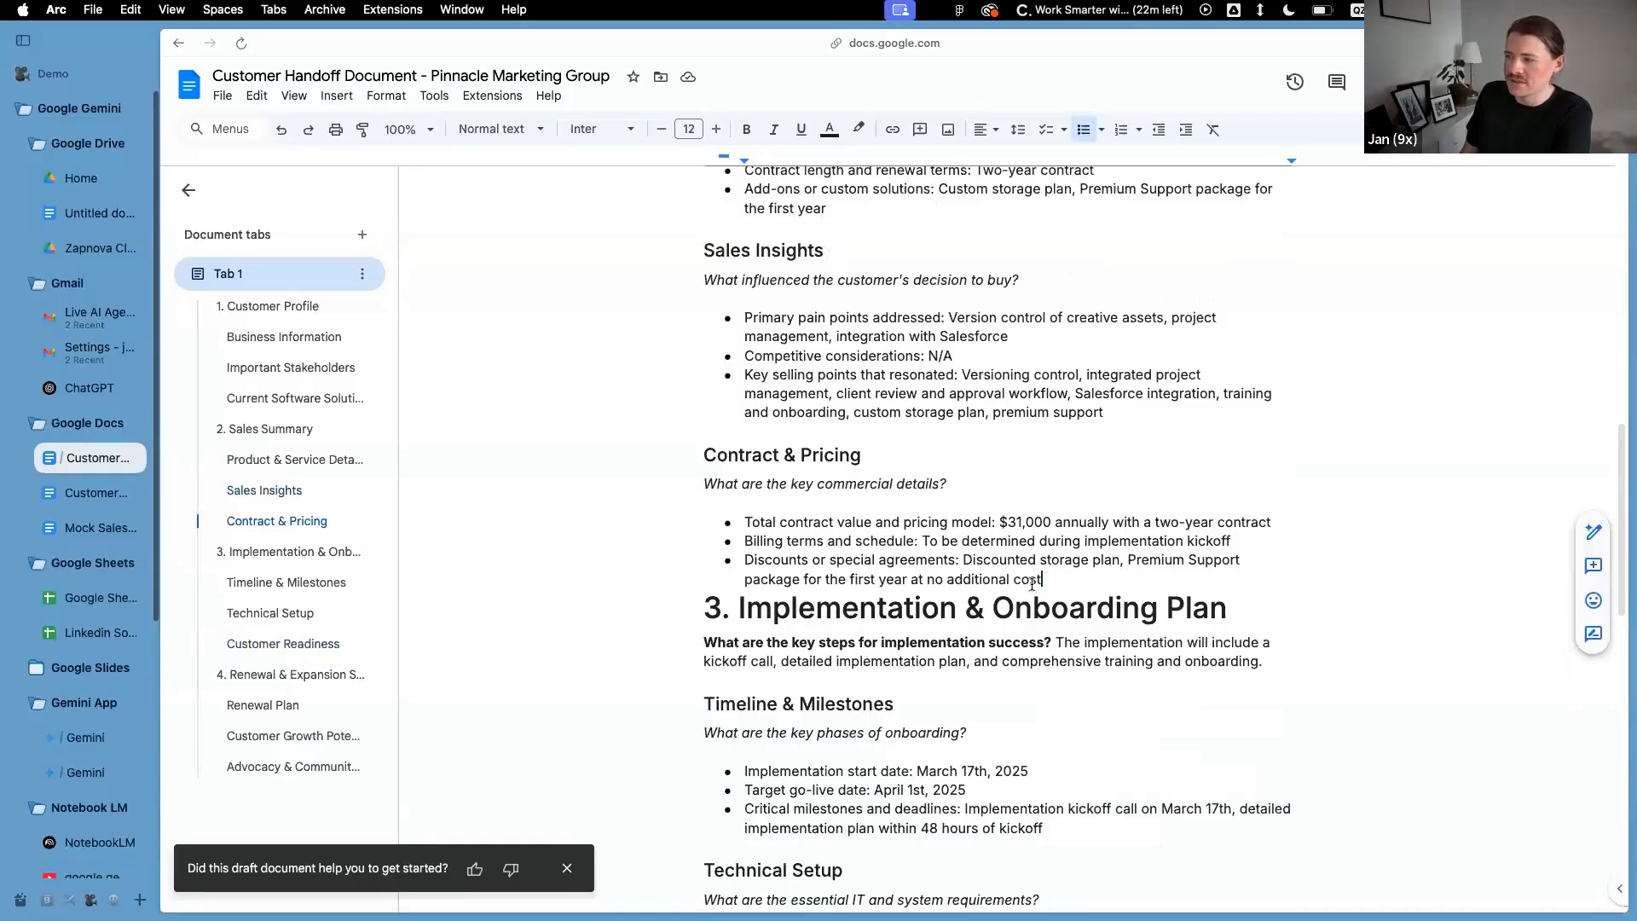
Examine the divider line between Customer Profile and Sales Summary in the Customer Handoff Template
{"action": "left_click", "coordinate": [94, 495]}
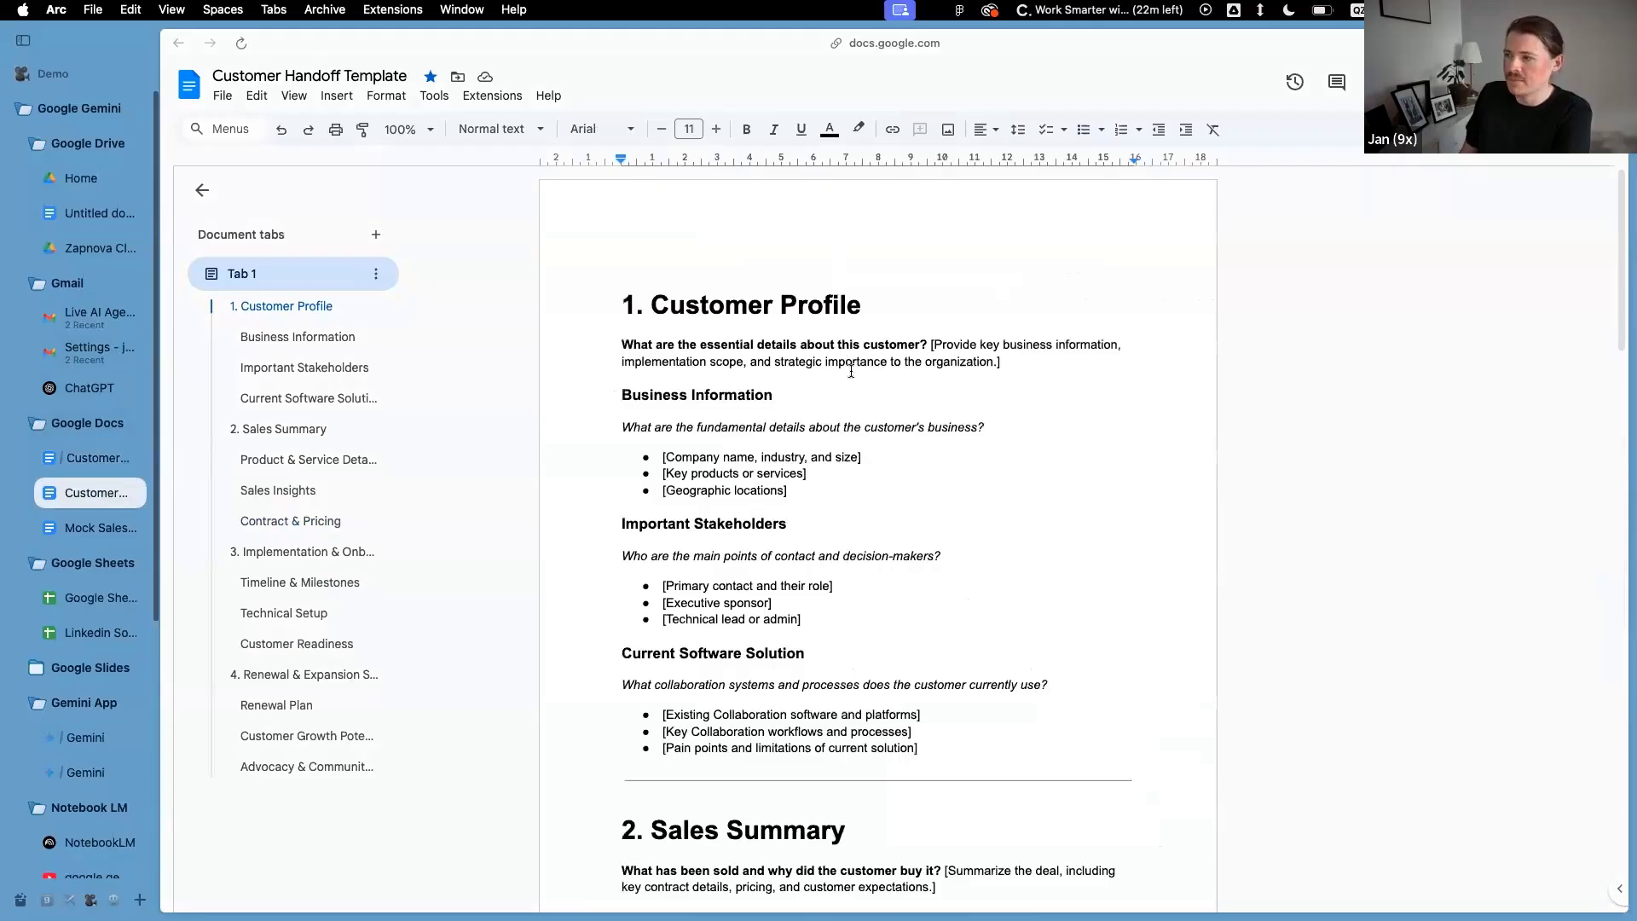
{"action": "scroll", "coordinate": [768, 682], "scroll_direction": "down", "scroll_amount": 1}
{"action": "left_click_drag", "start_coordinate": [625, 673], "coordinate": [1020, 676]}
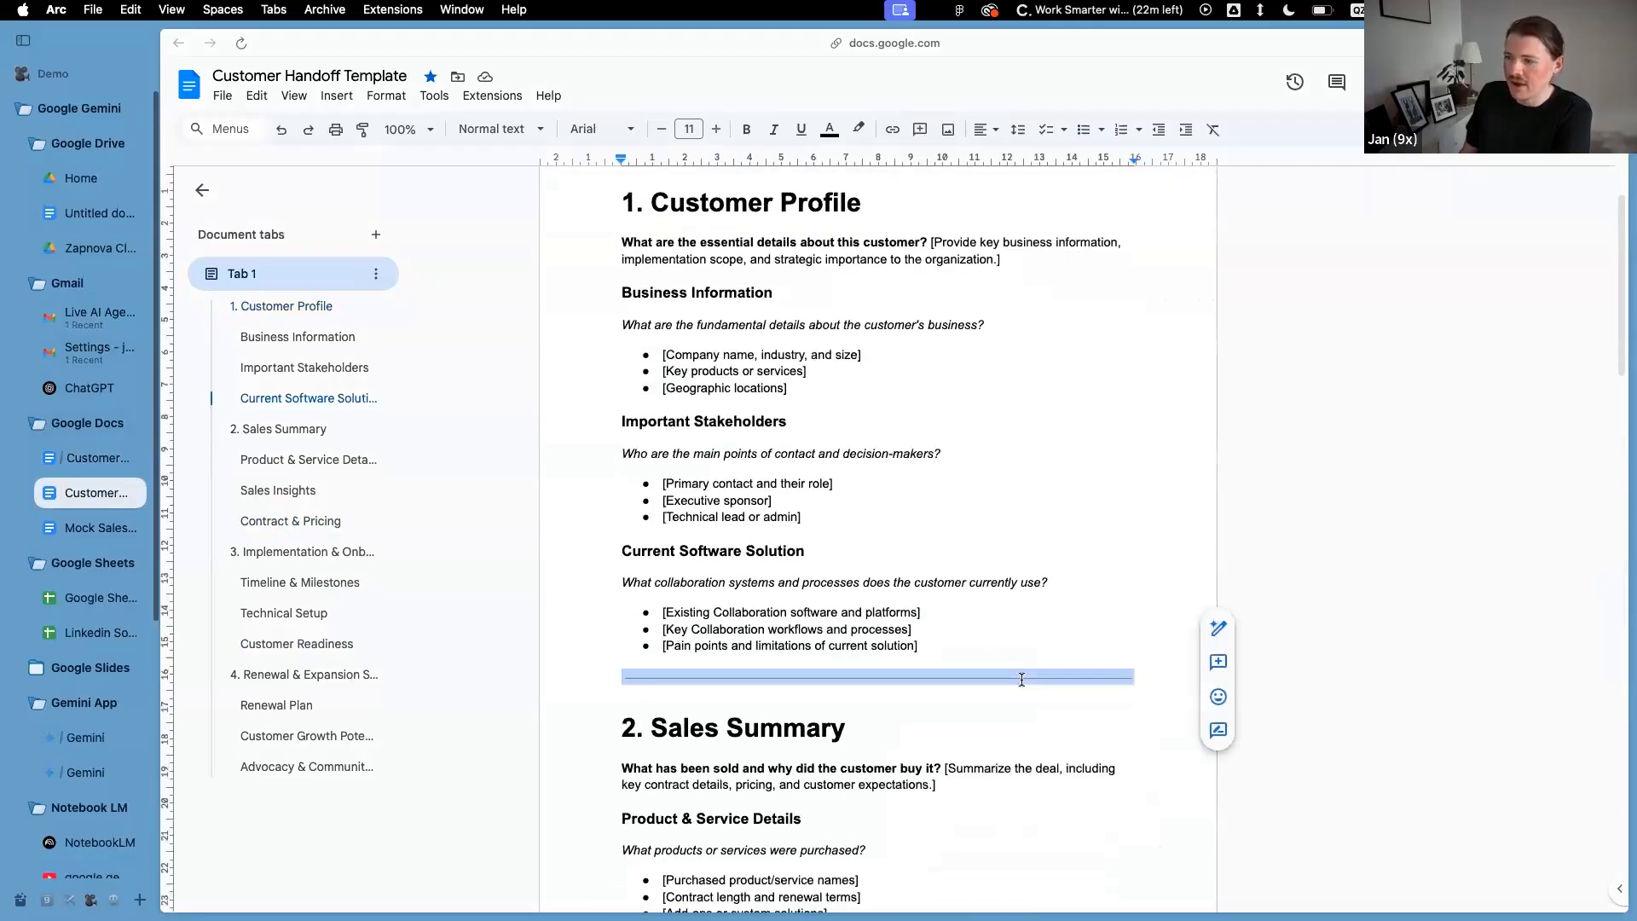
{"action": "left_click", "coordinate": [718, 723]}
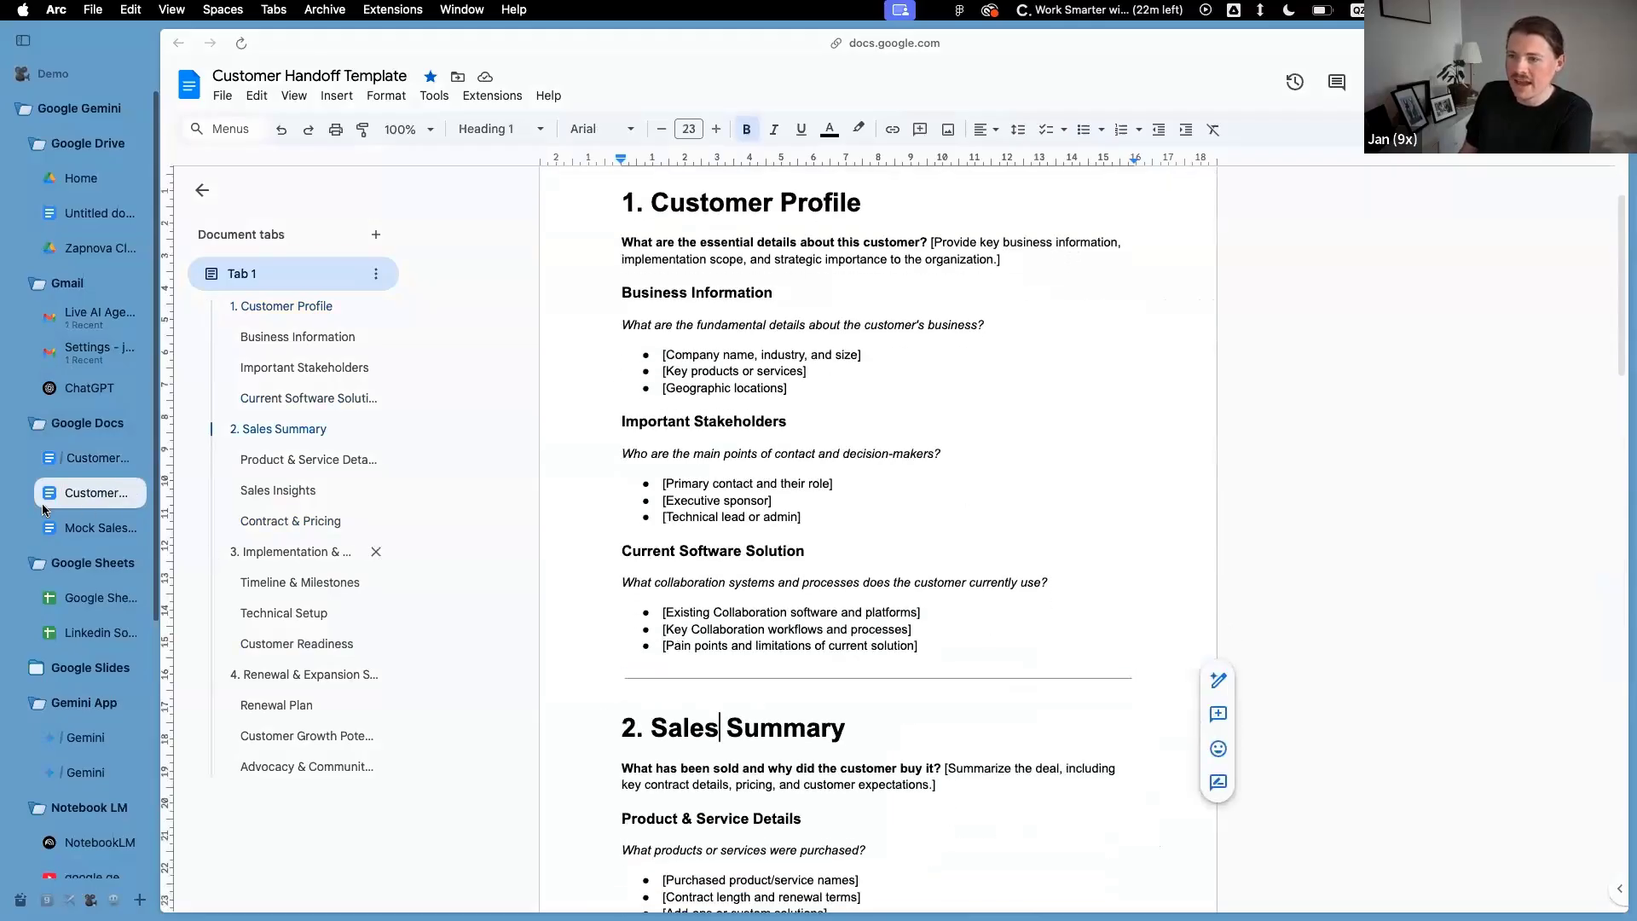
Return to the generated handoff document and check the transition into the Implementation & Onboarding Plan heading
{"action": "left_click", "coordinate": [53, 450]}
{"action": "left_click", "coordinate": [53, 451]}
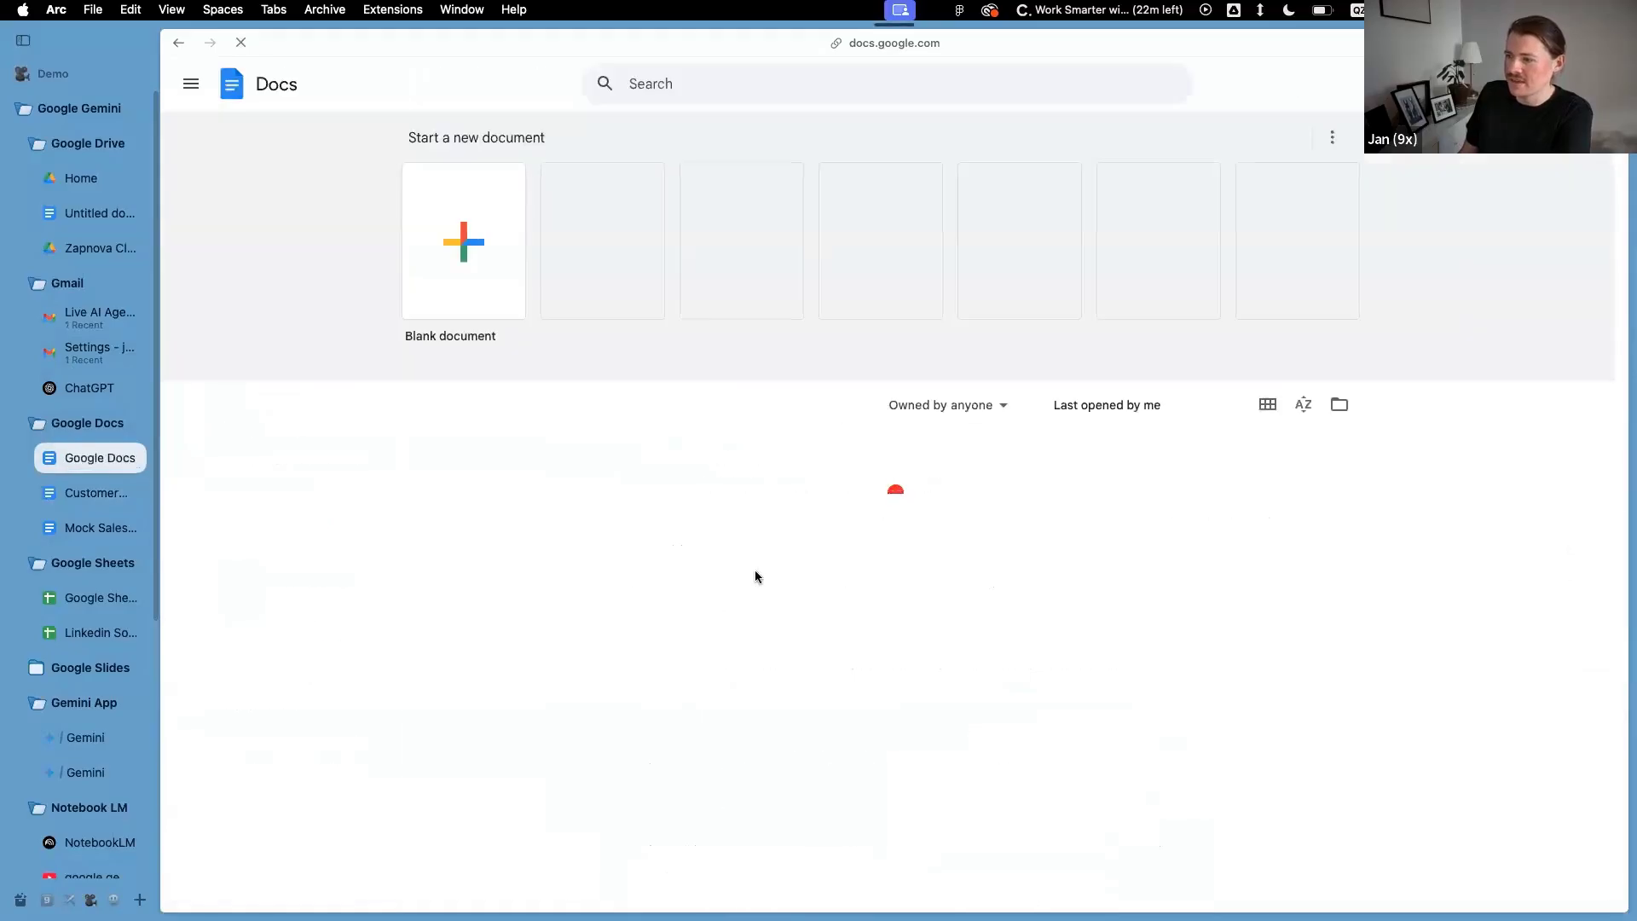
{"action": "left_click", "coordinate": [187, 40]}
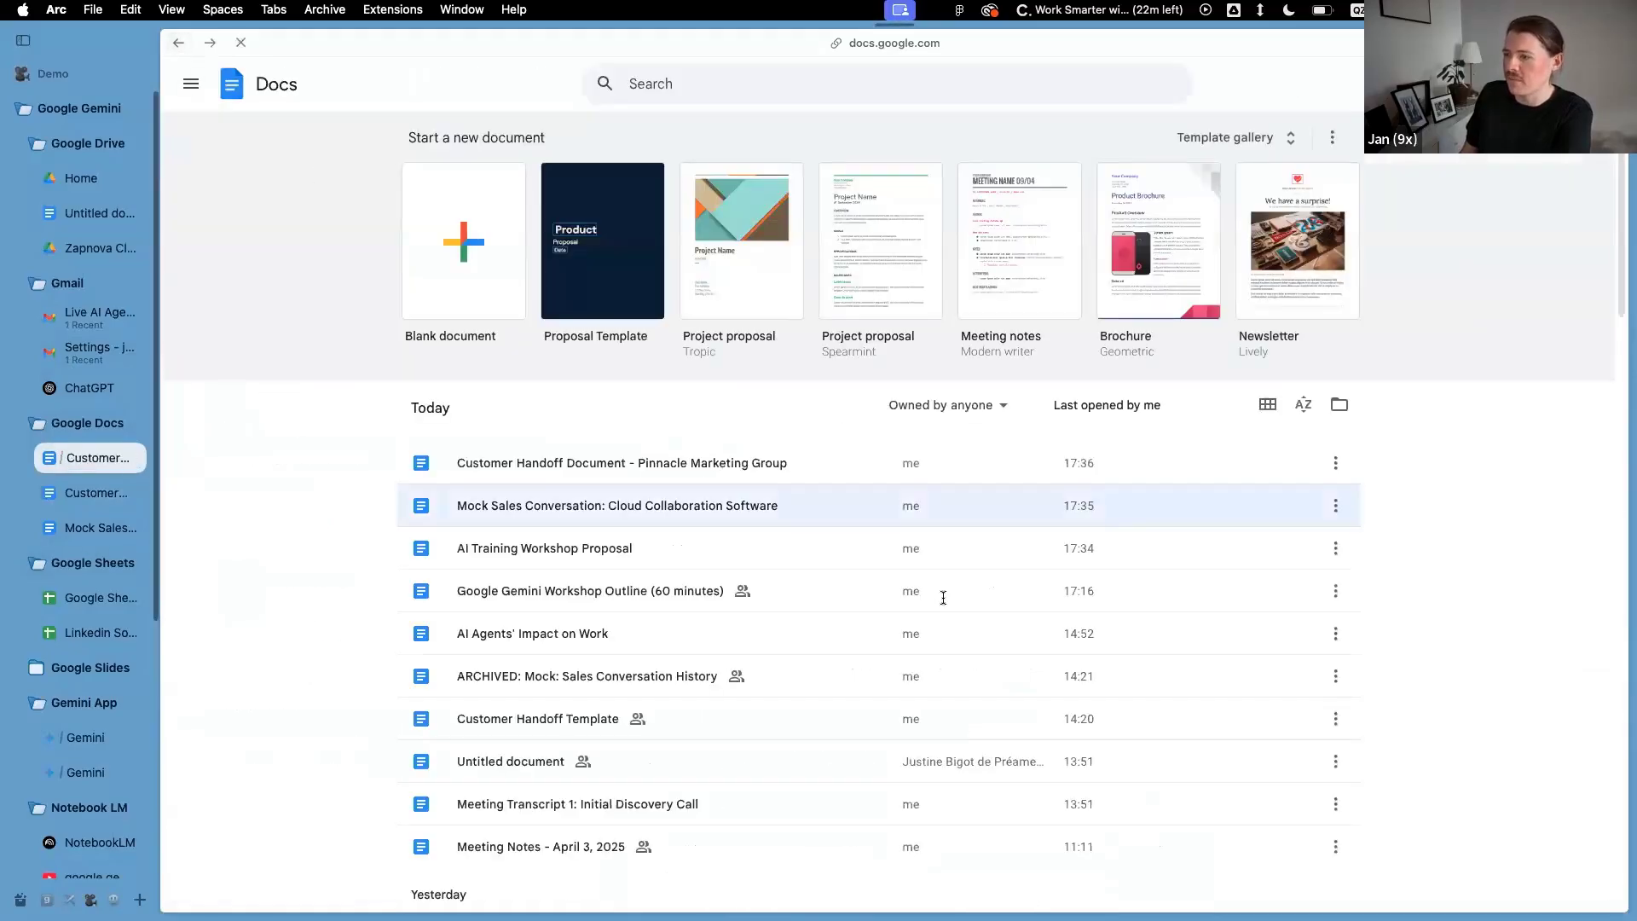
{"action": "scroll", "coordinate": [983, 673], "scroll_direction": "down", "scroll_amount": 10}
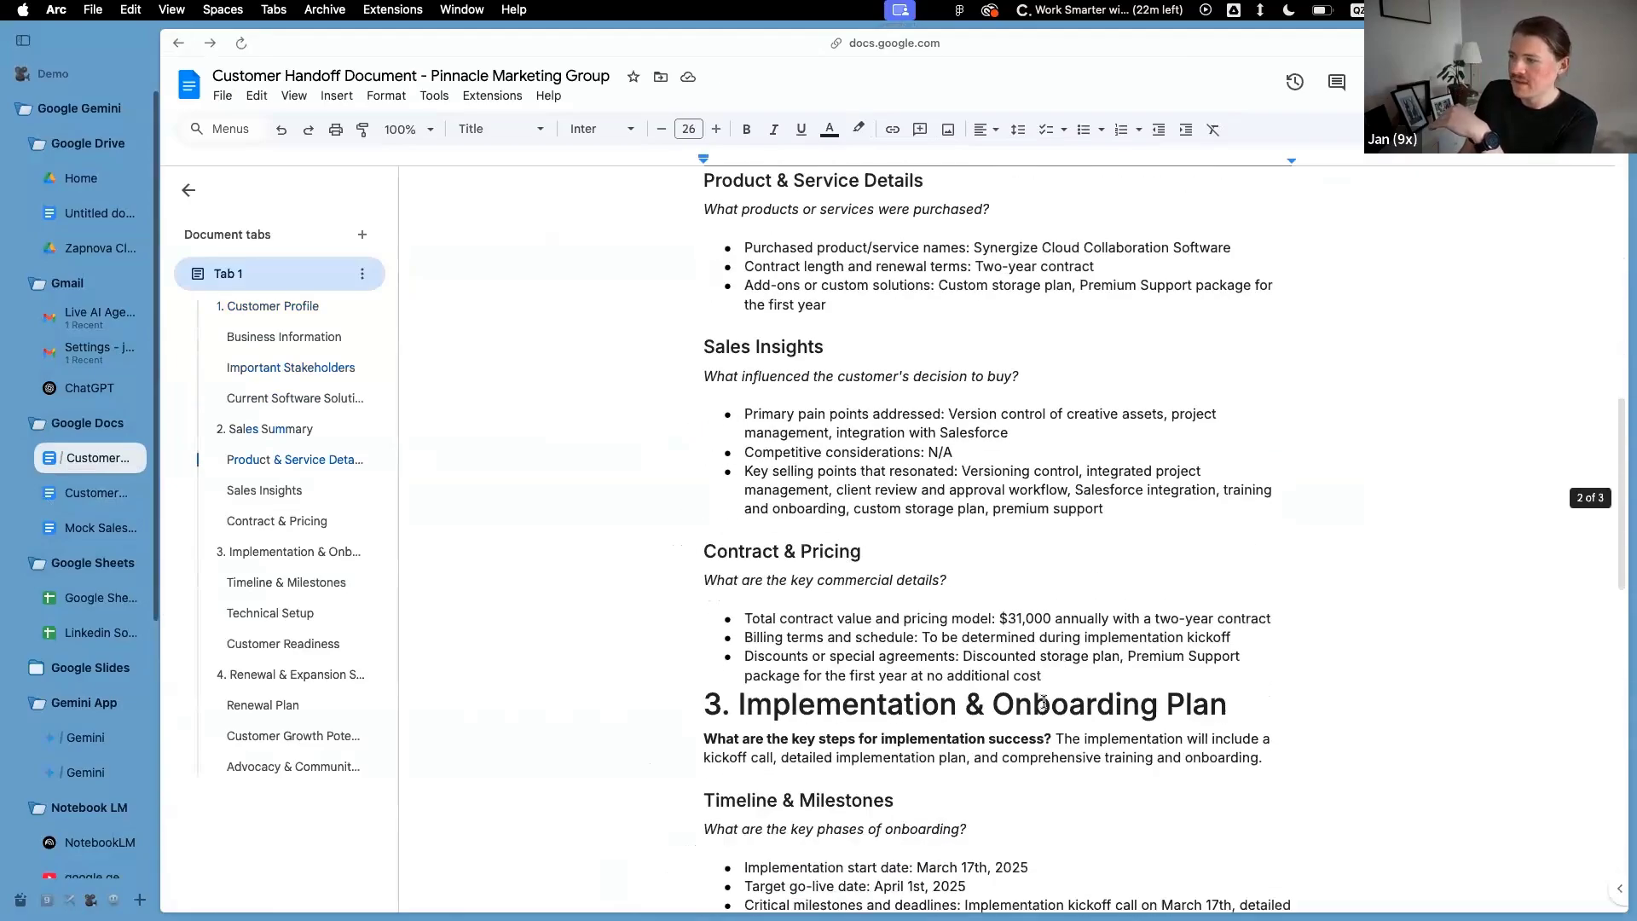
{"action": "left_click", "coordinate": [817, 706]}
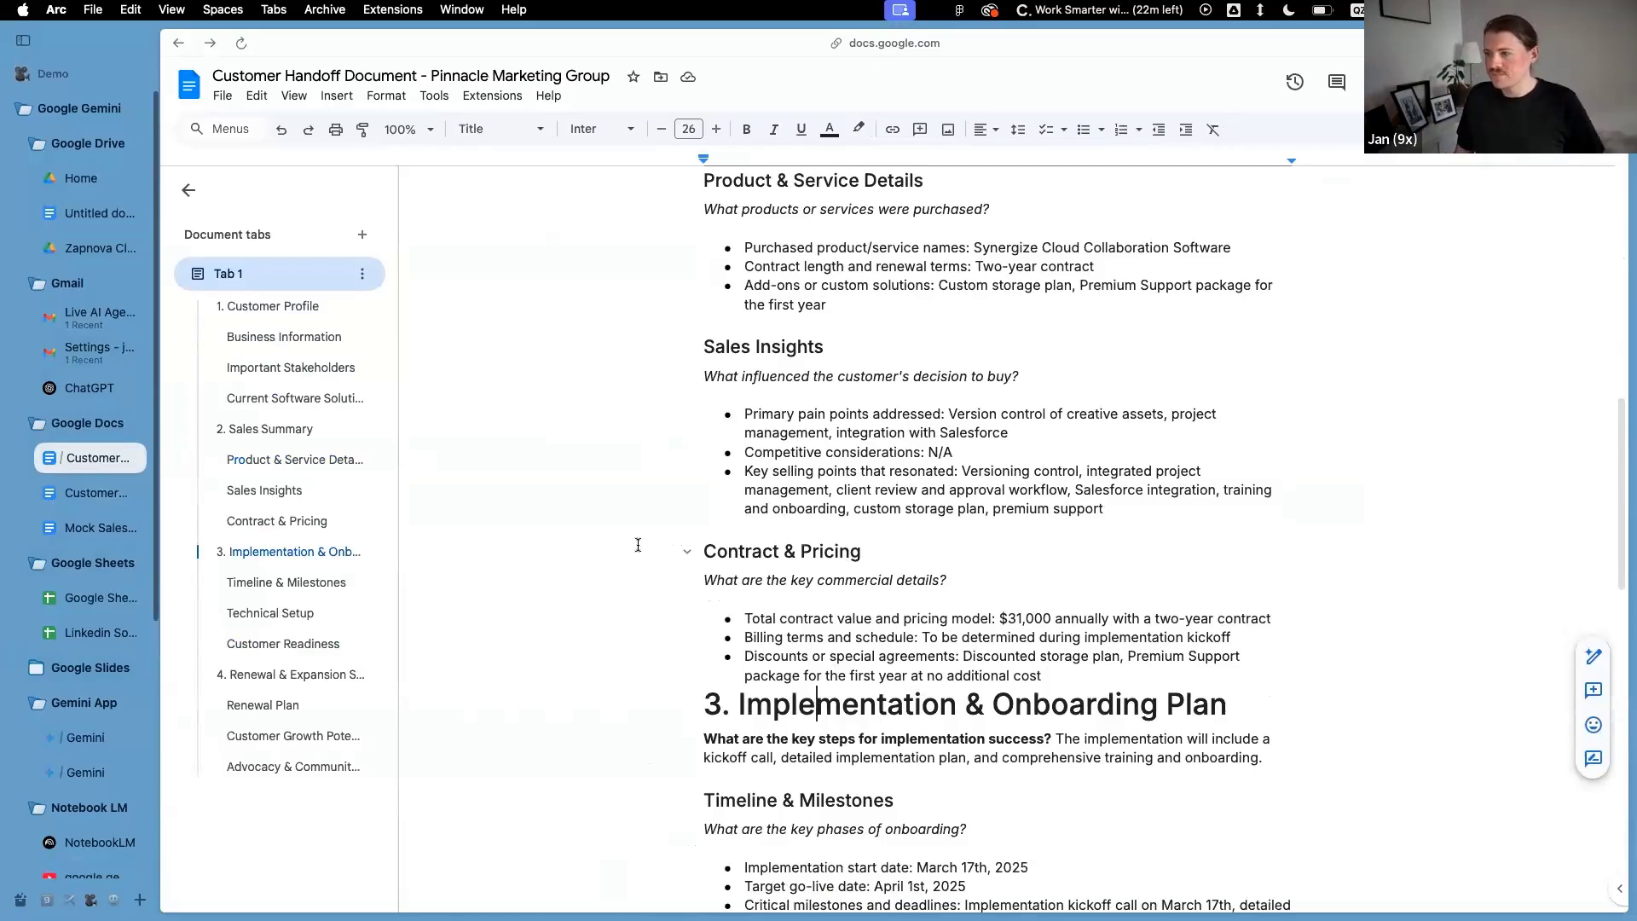
Switch to the Pitch presentation, advance to the "Gemini in Google Sheets" slide and return to the Arc browser
{"action": "key", "text": "ctrl+Left"}
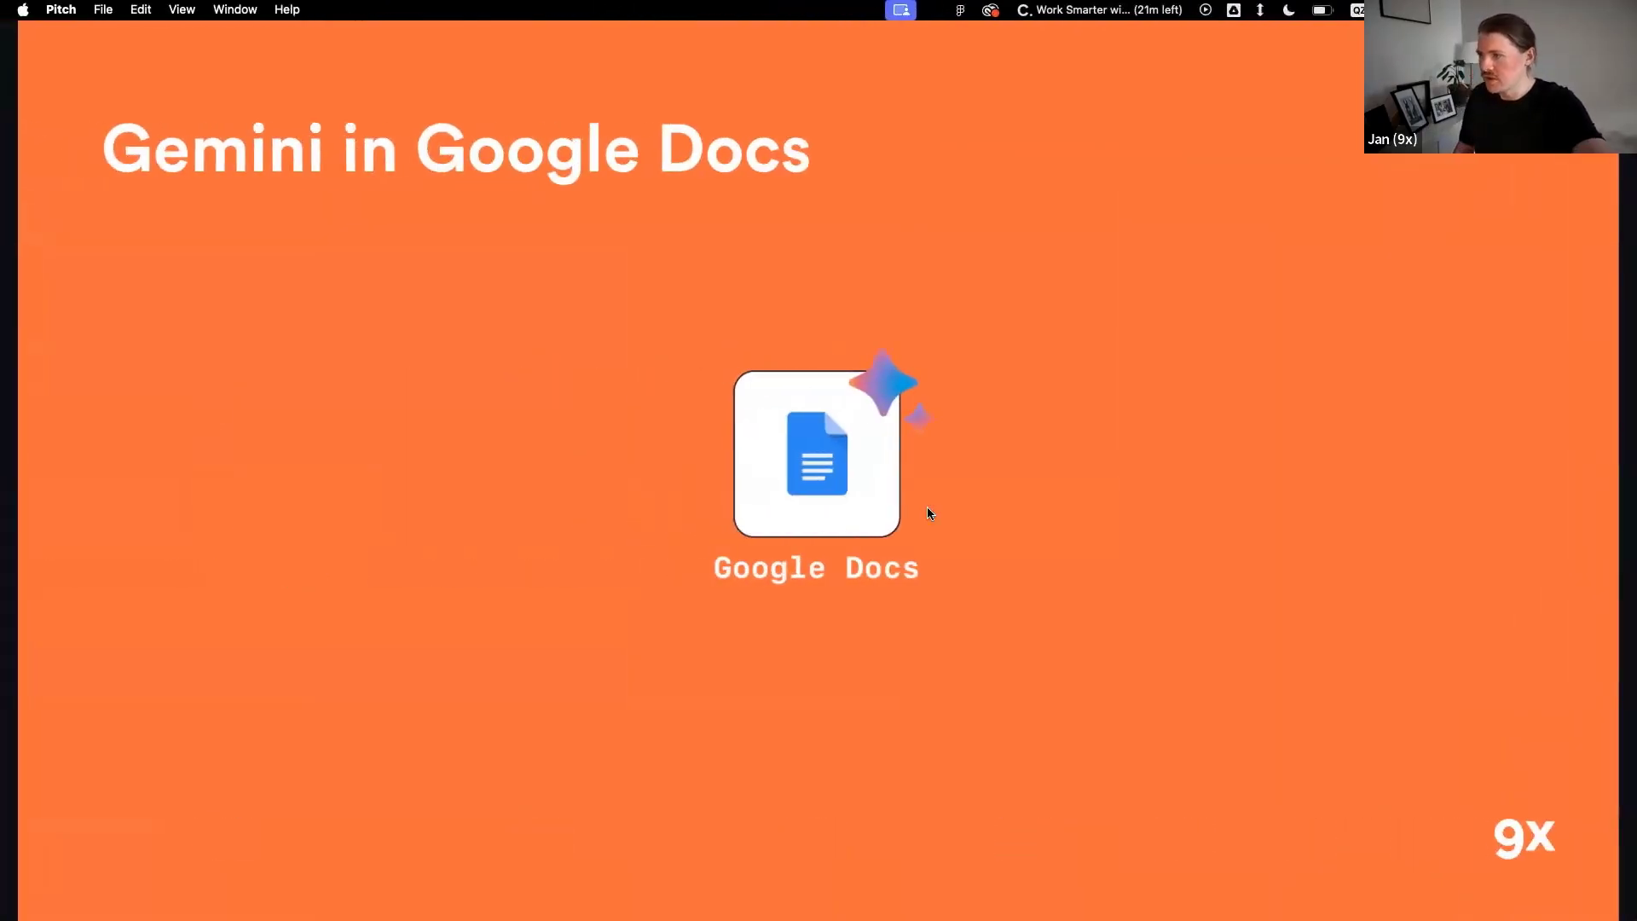
{"action": "key", "text": "Right"}
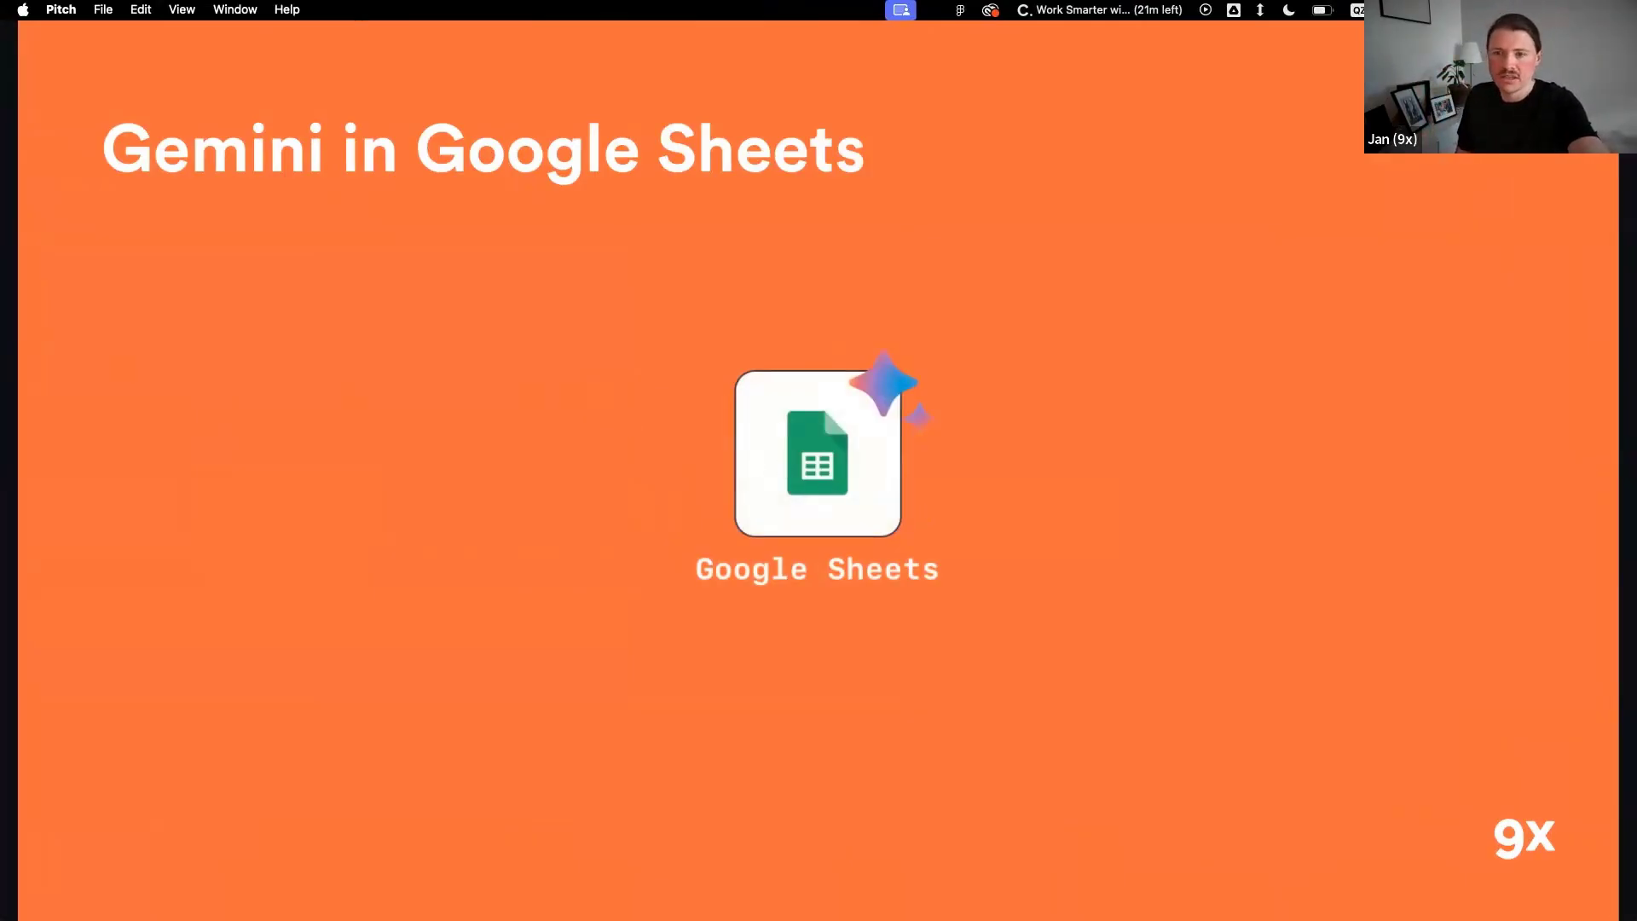
{"action": "key", "text": "ctrl+Right"}
Create a blank spreadsheet from the Google Sheets home and open Gemini's table-creation help
{"action": "left_click", "coordinate": [82, 601]}
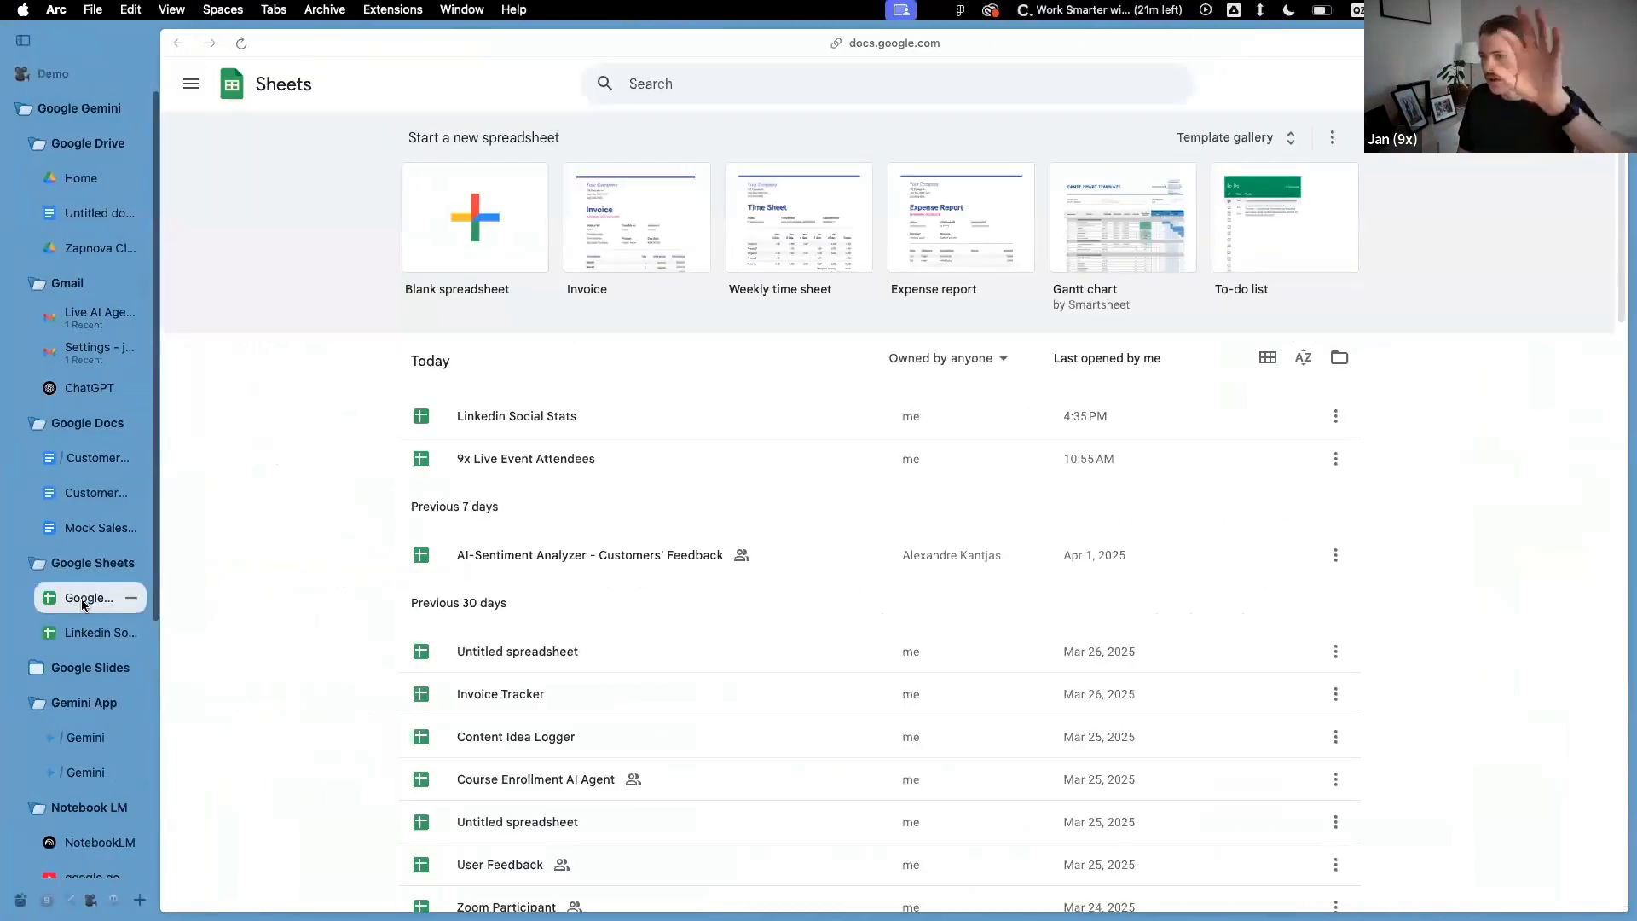
{"action": "left_click", "coordinate": [447, 223]}
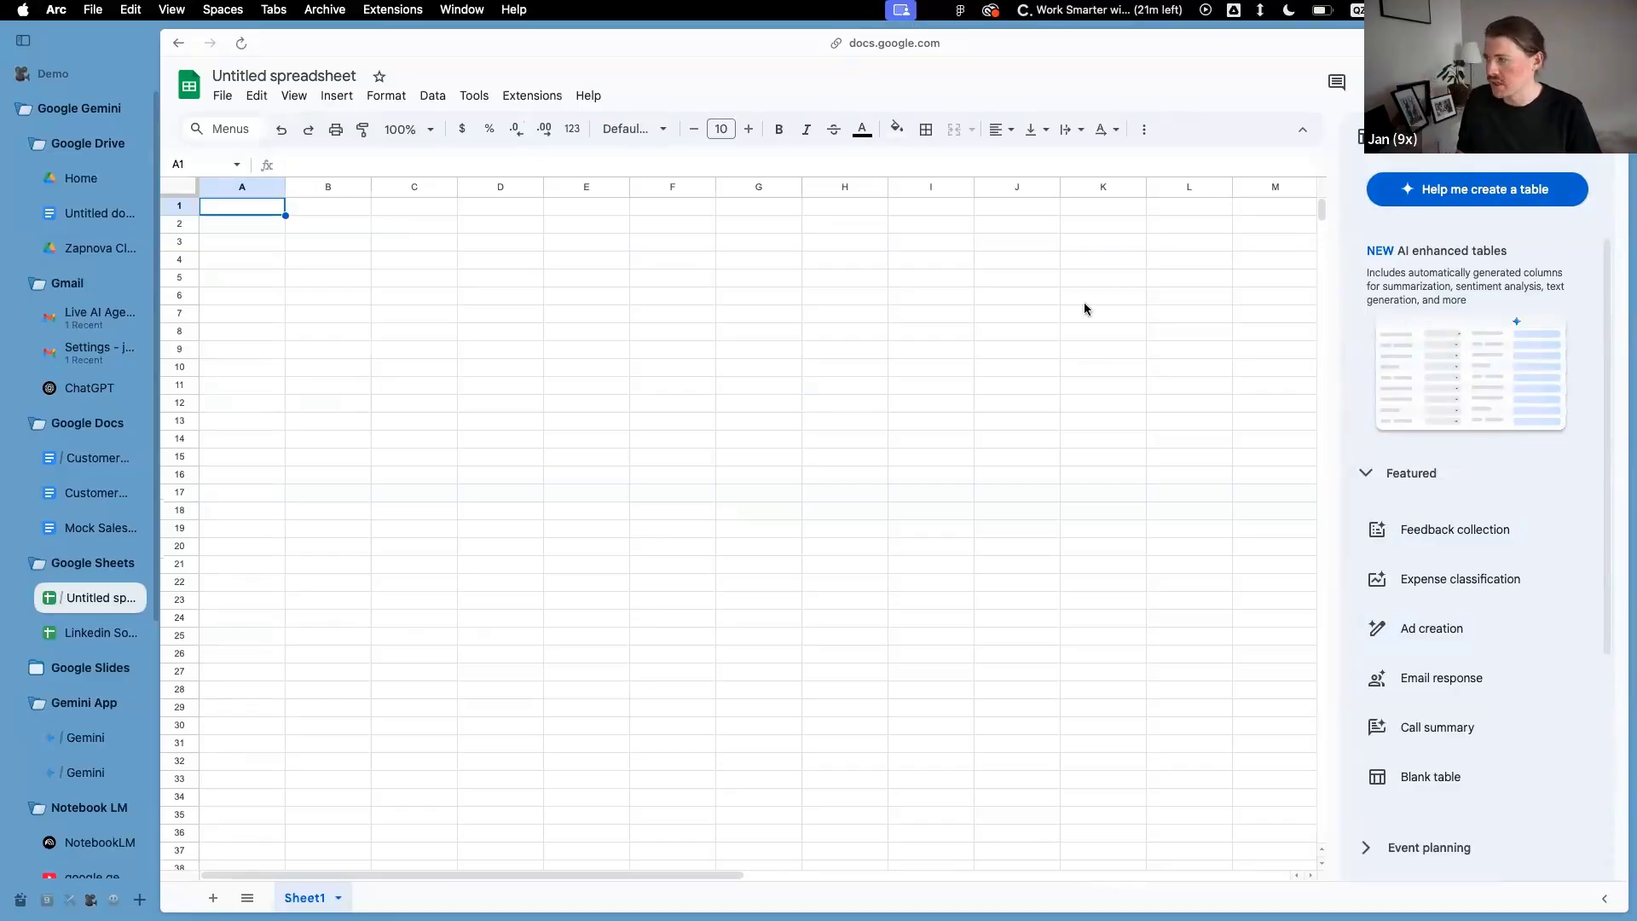
{"action": "left_click", "coordinate": [1447, 189]}
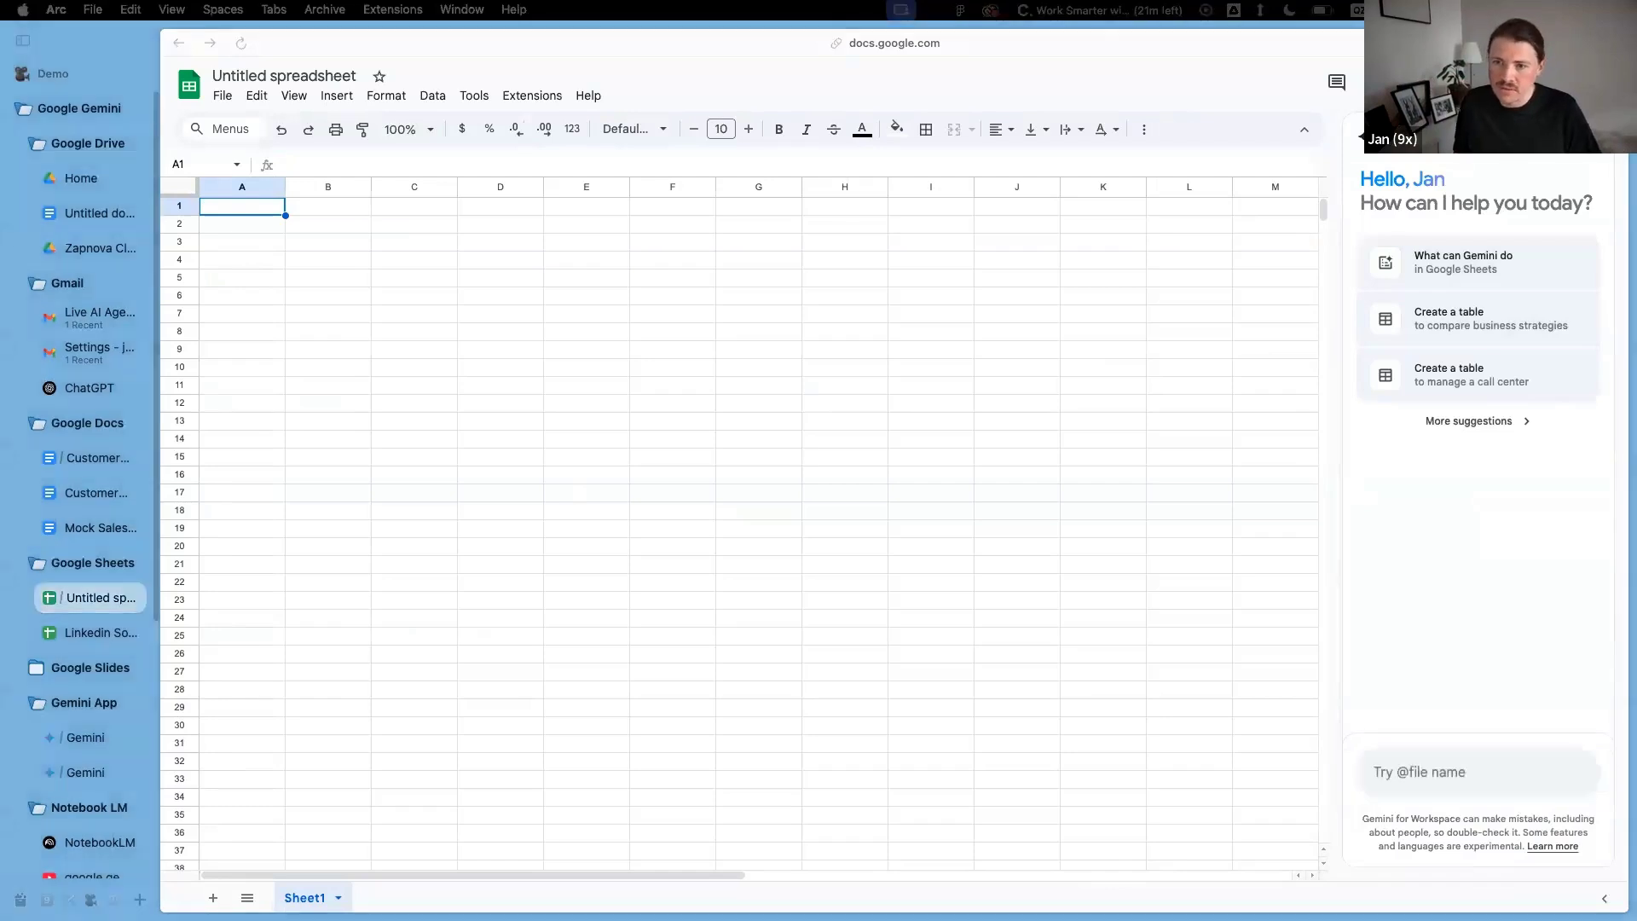
Write a Gemini prompt to create a beta waitlist tracker table with email, first_name, last_name, waitlisted_date and a status dropdown ("new", "invited", "added to beta")
{"action": "left_click", "coordinate": [1448, 775]}
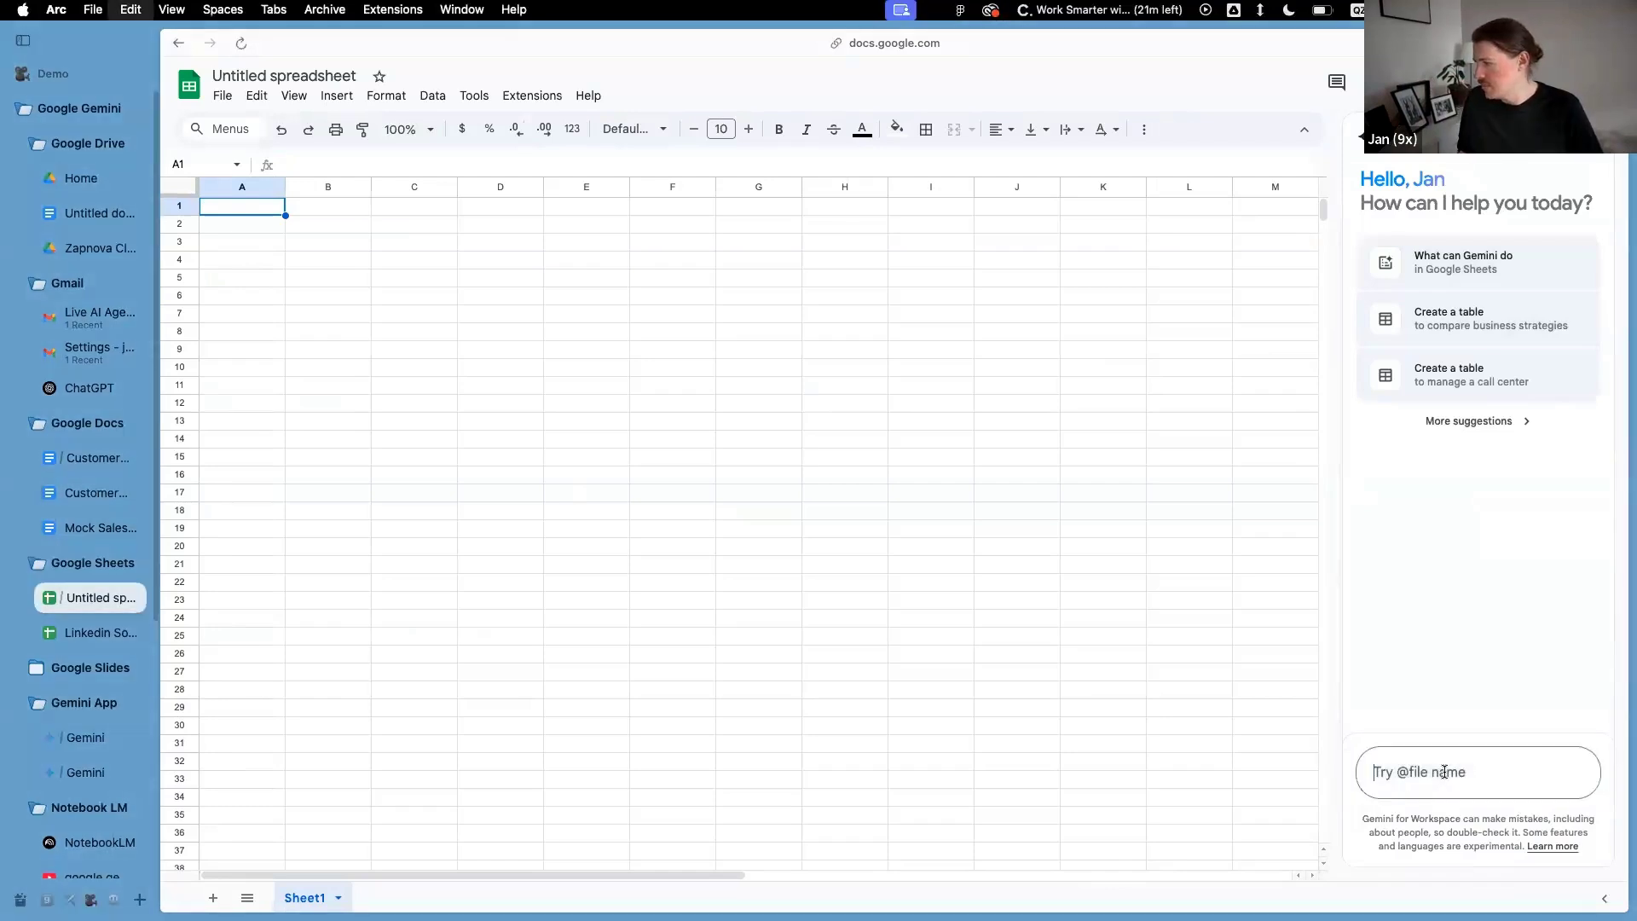
{"action": "type", "text": "A waitlist tracker for customers who signup to our new beta feature, it should have email, first_name, last_name, waitlisted_date as well as a status dropdown which is either \"new\", \"invited\", \"added to beta\""}
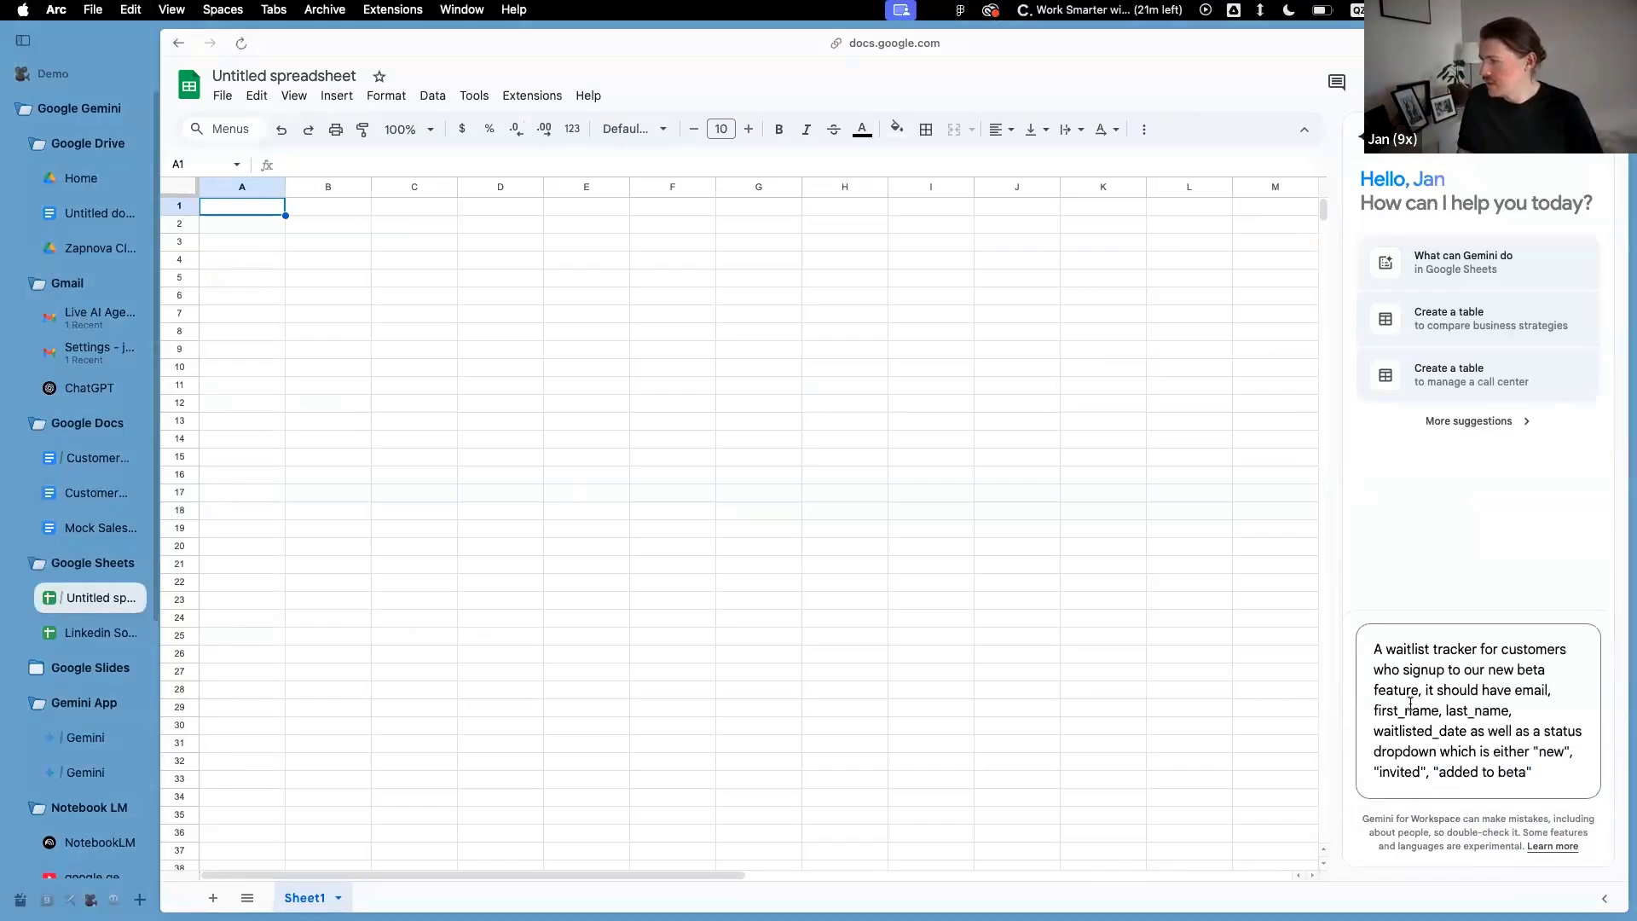
{"action": "left_click", "coordinate": [1383, 650]}
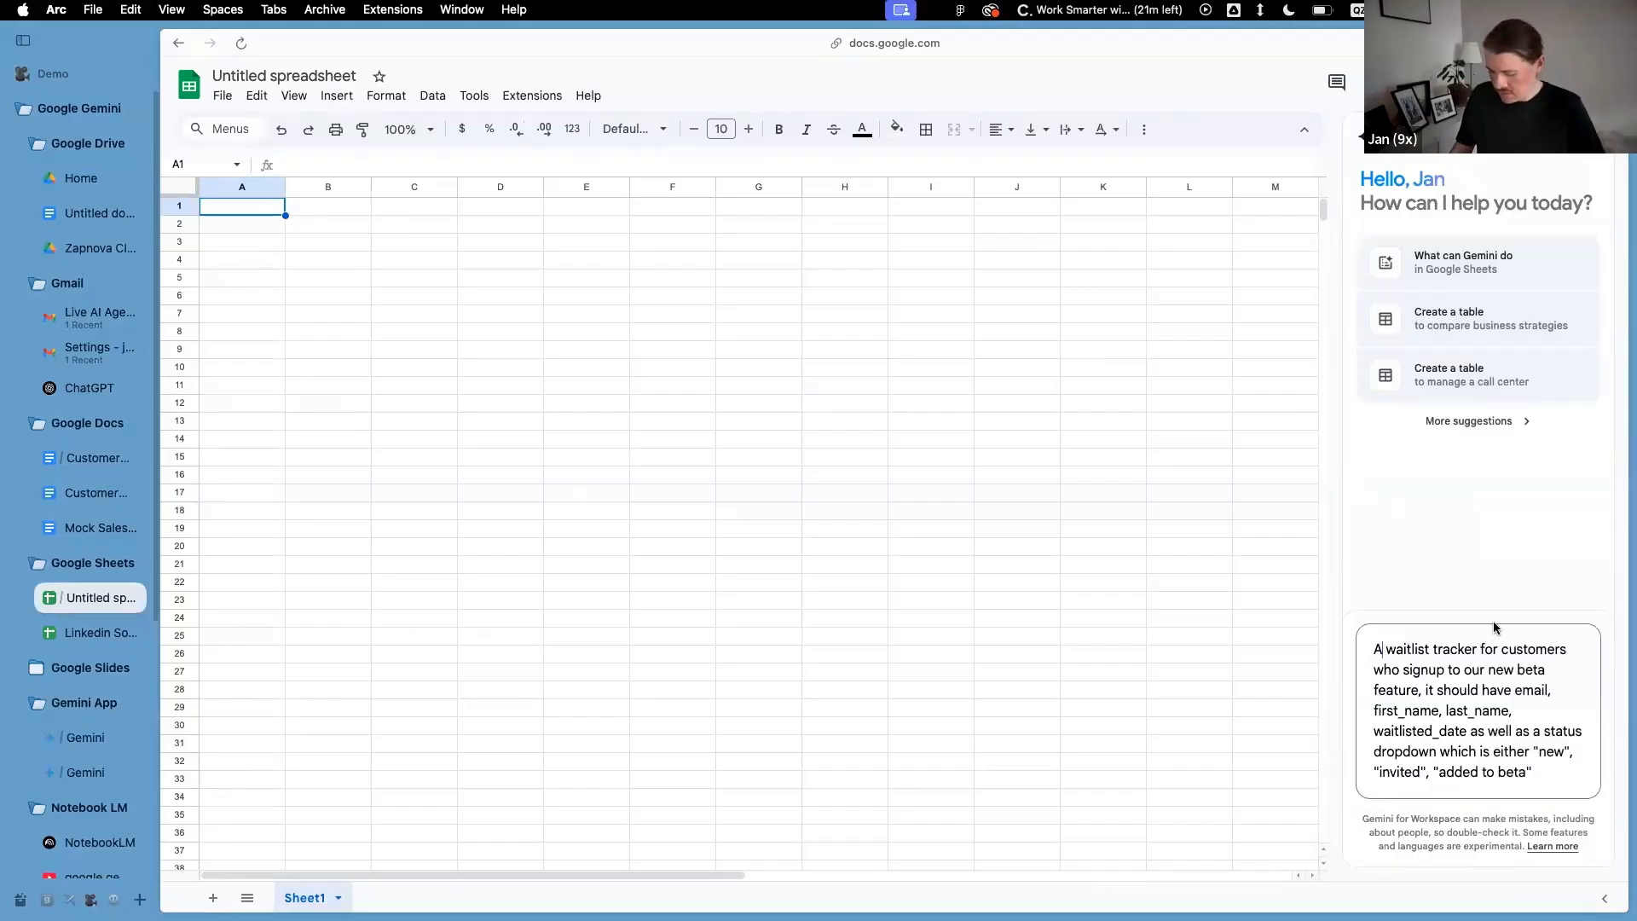
{"action": "type", "text": "Create a table for A waitlist"}
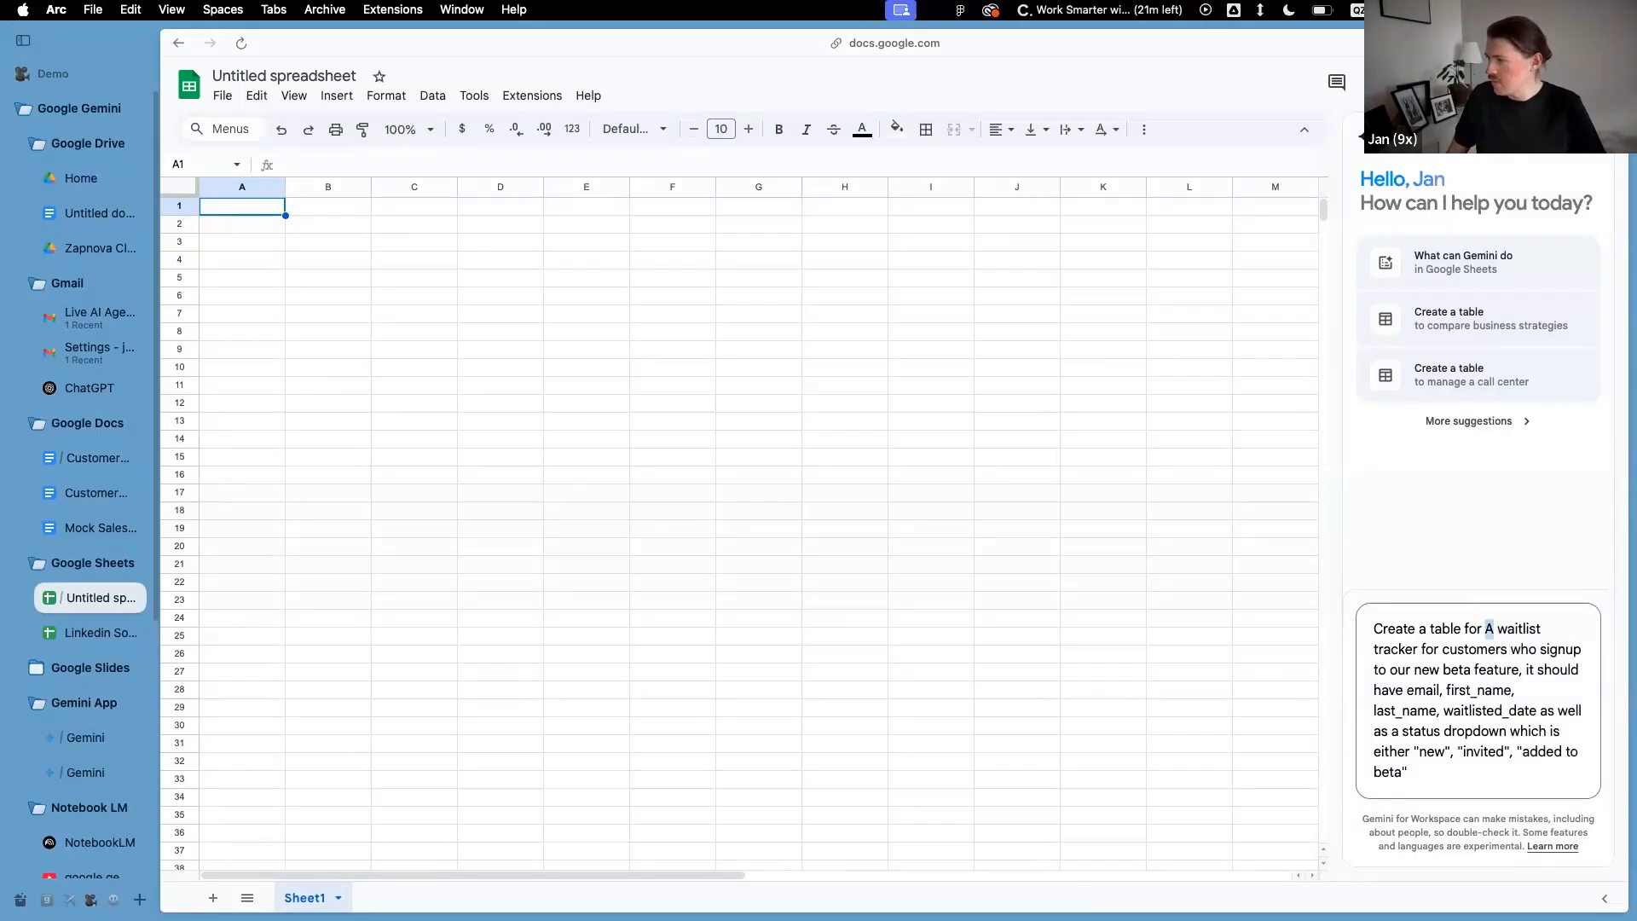
{"action": "key", "text": "Delete"}
{"action": "type", "text": "a"}
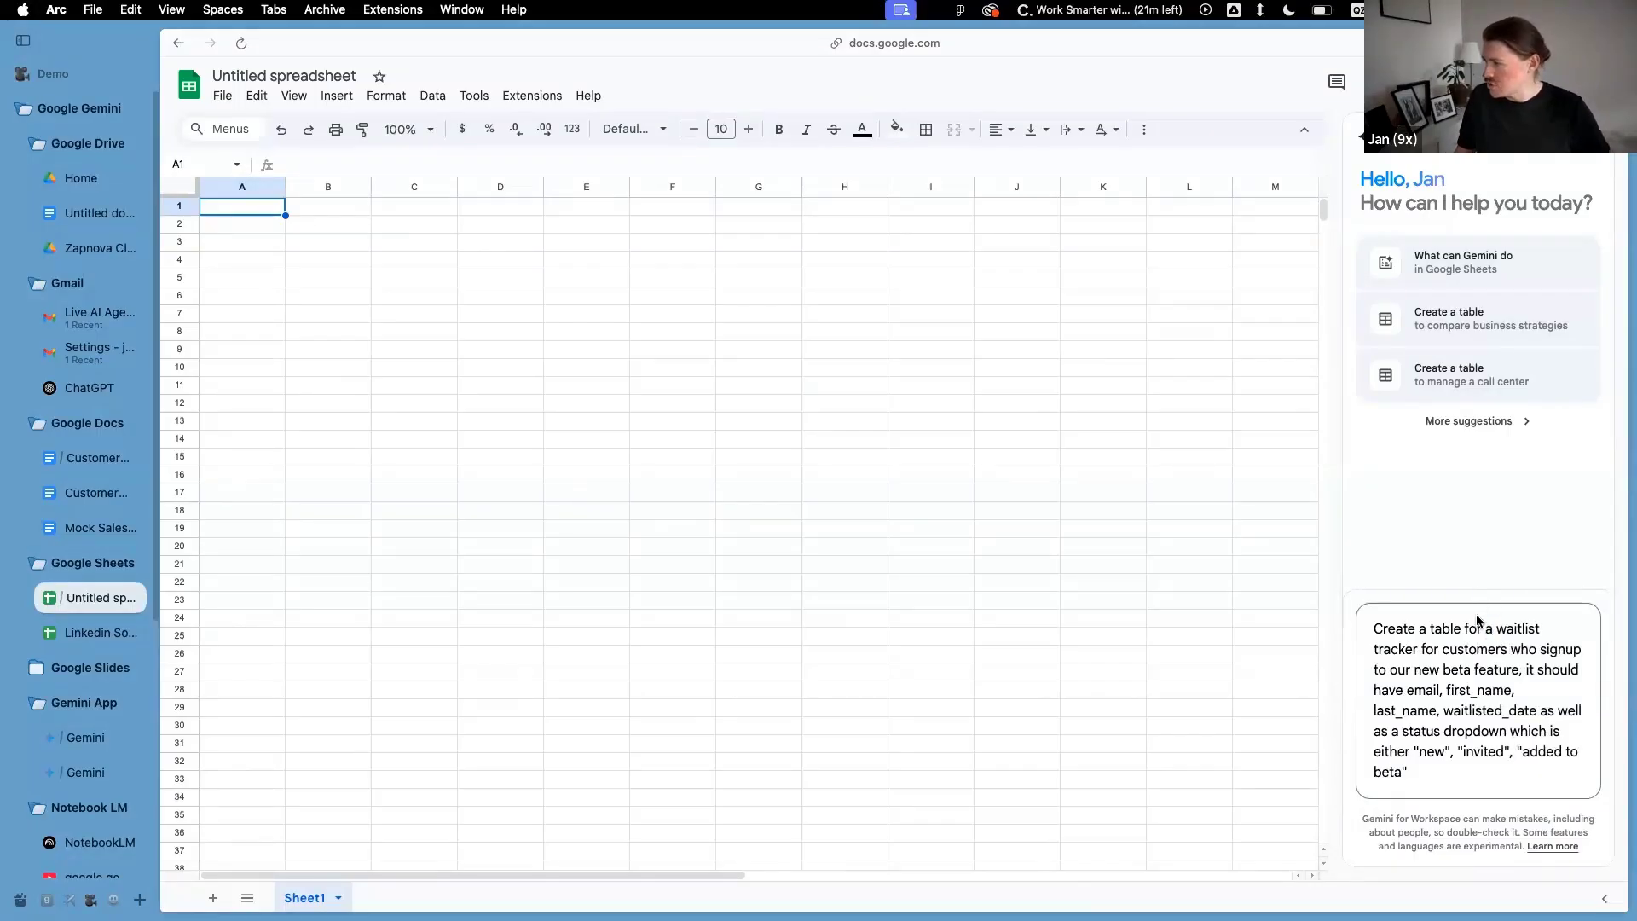
Check the waitlist tracker prompt, submit it to Gemini and insert the generated table into the sheet
{"action": "left_click", "coordinate": [1411, 672]}
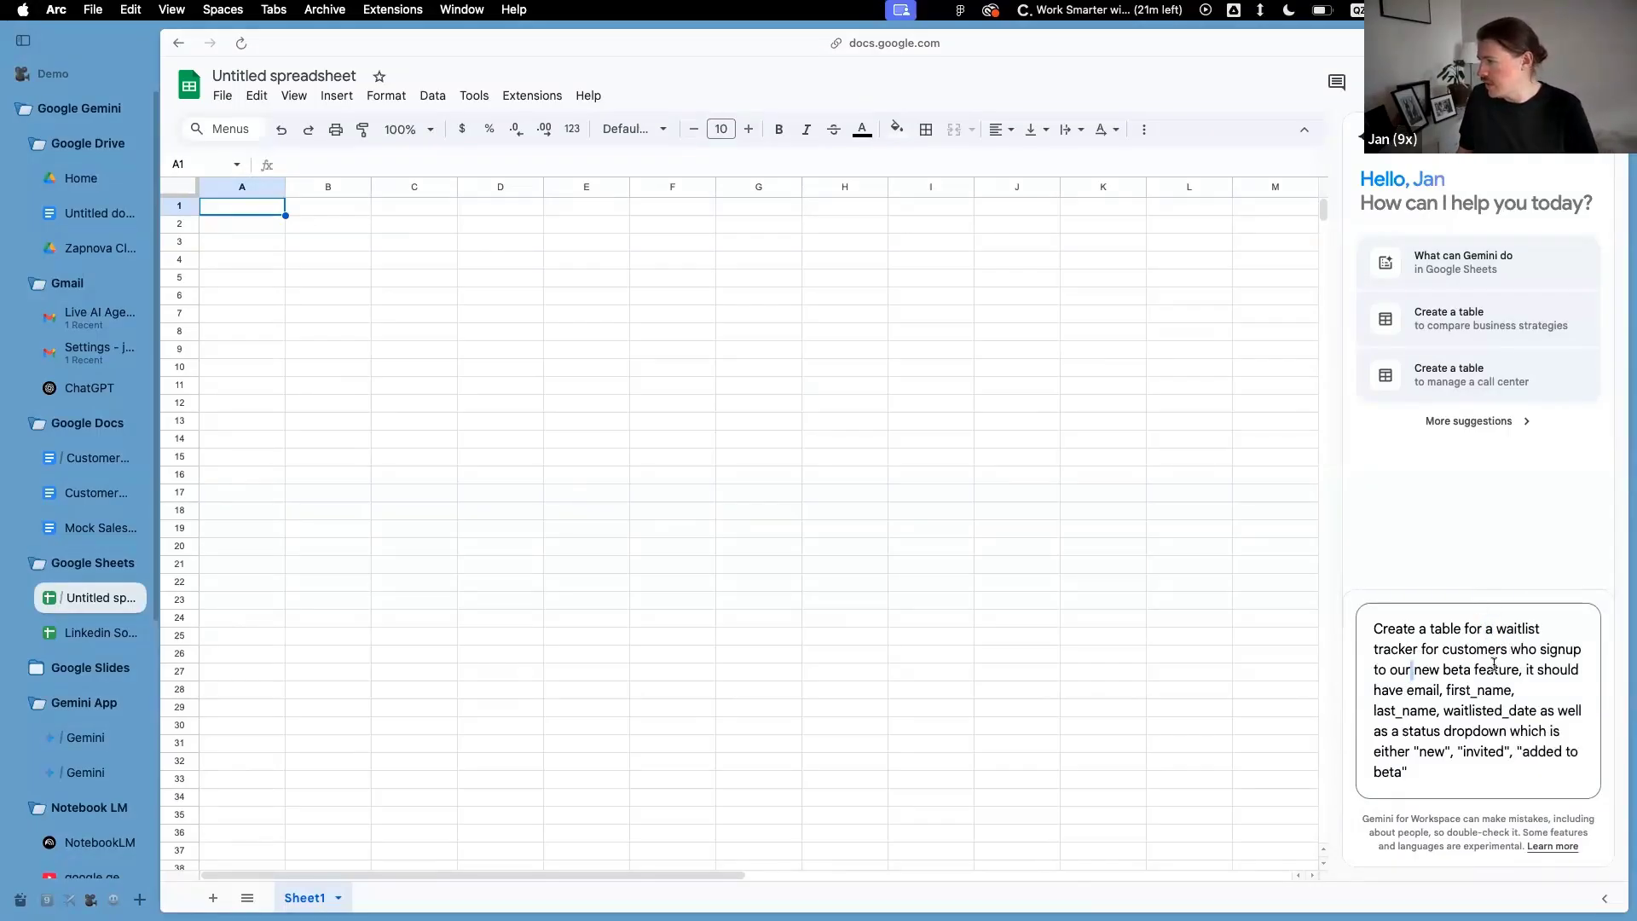
{"action": "left_click", "coordinate": [1416, 711]}
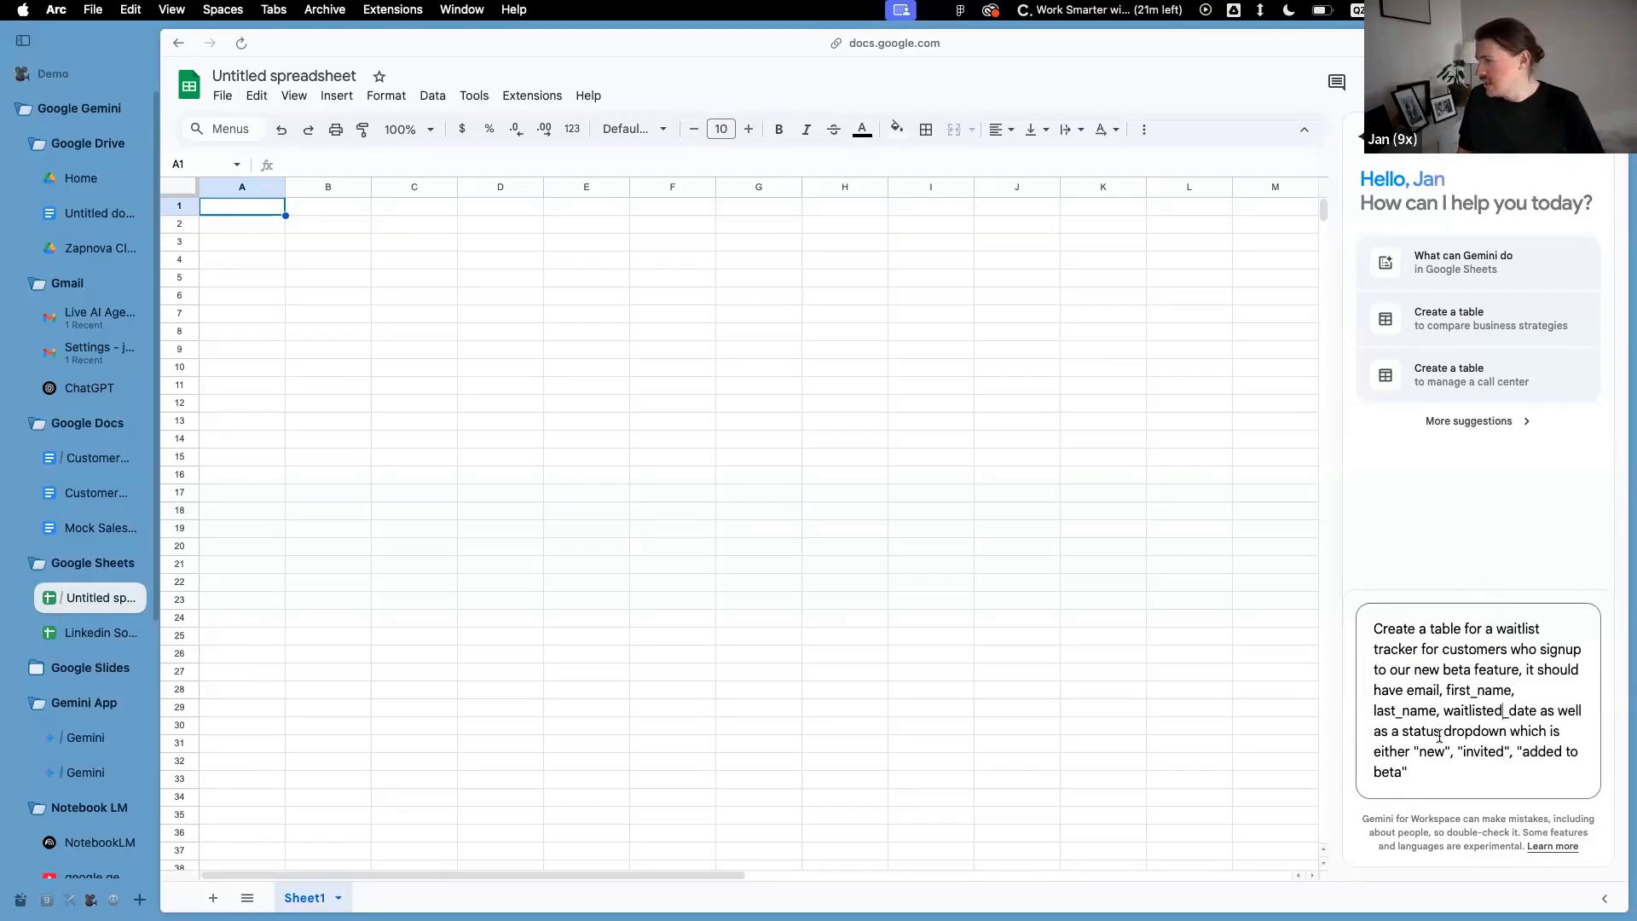
{"action": "left_click_drag", "start_coordinate": [1442, 732], "coordinate": [1480, 774]}
{"action": "left_click", "coordinate": [1467, 774]}
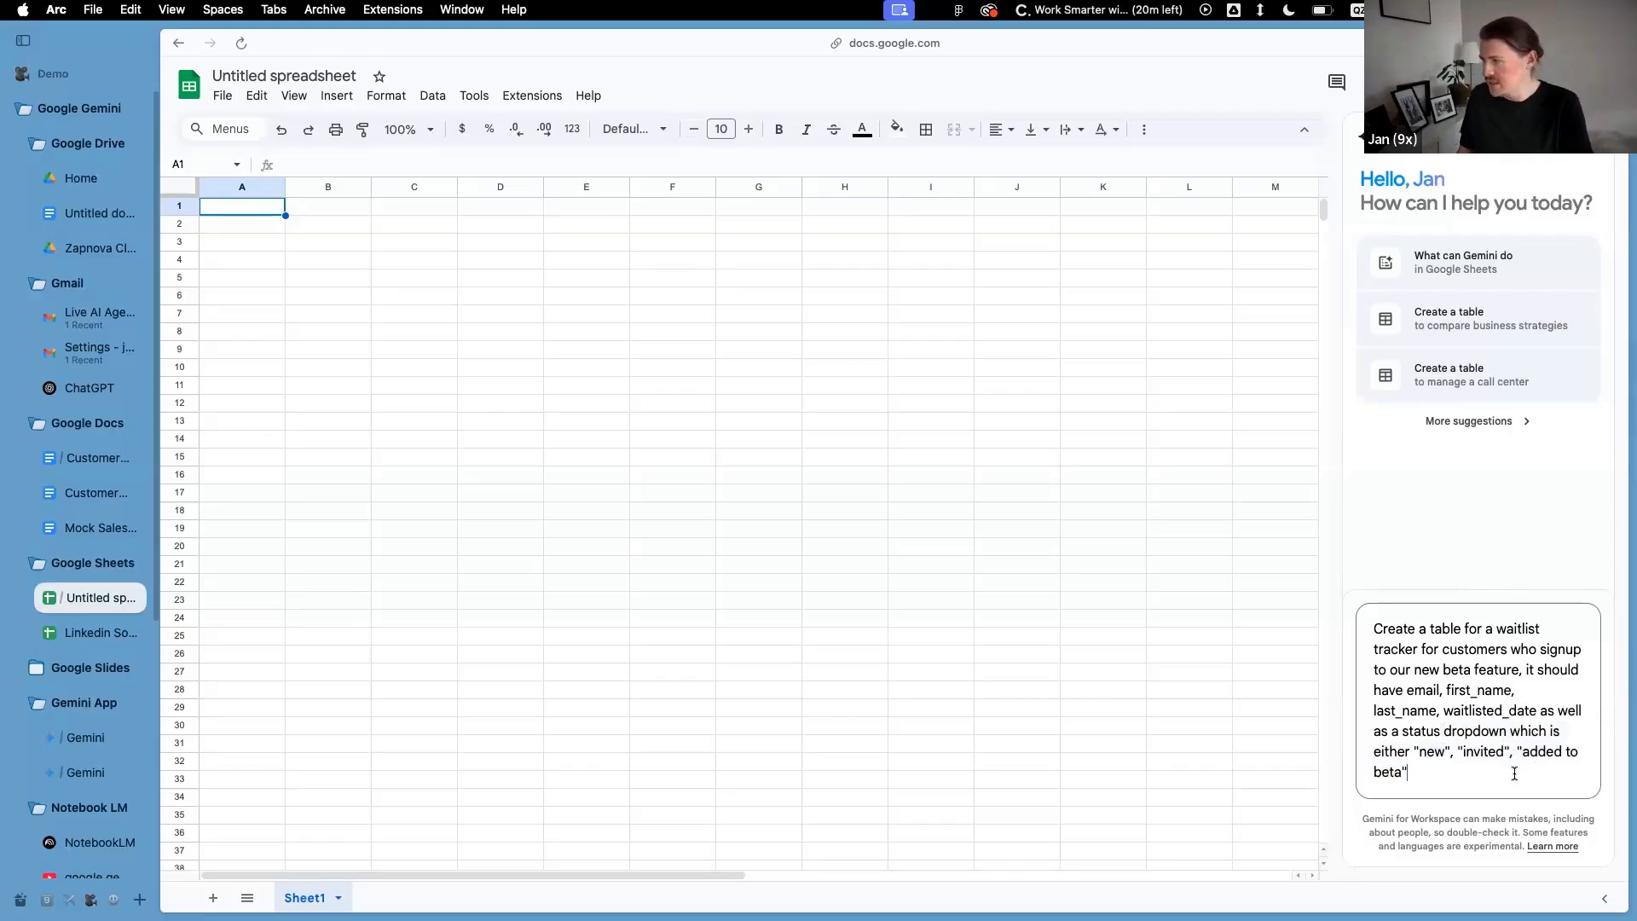
{"action": "key", "text": "Return"}
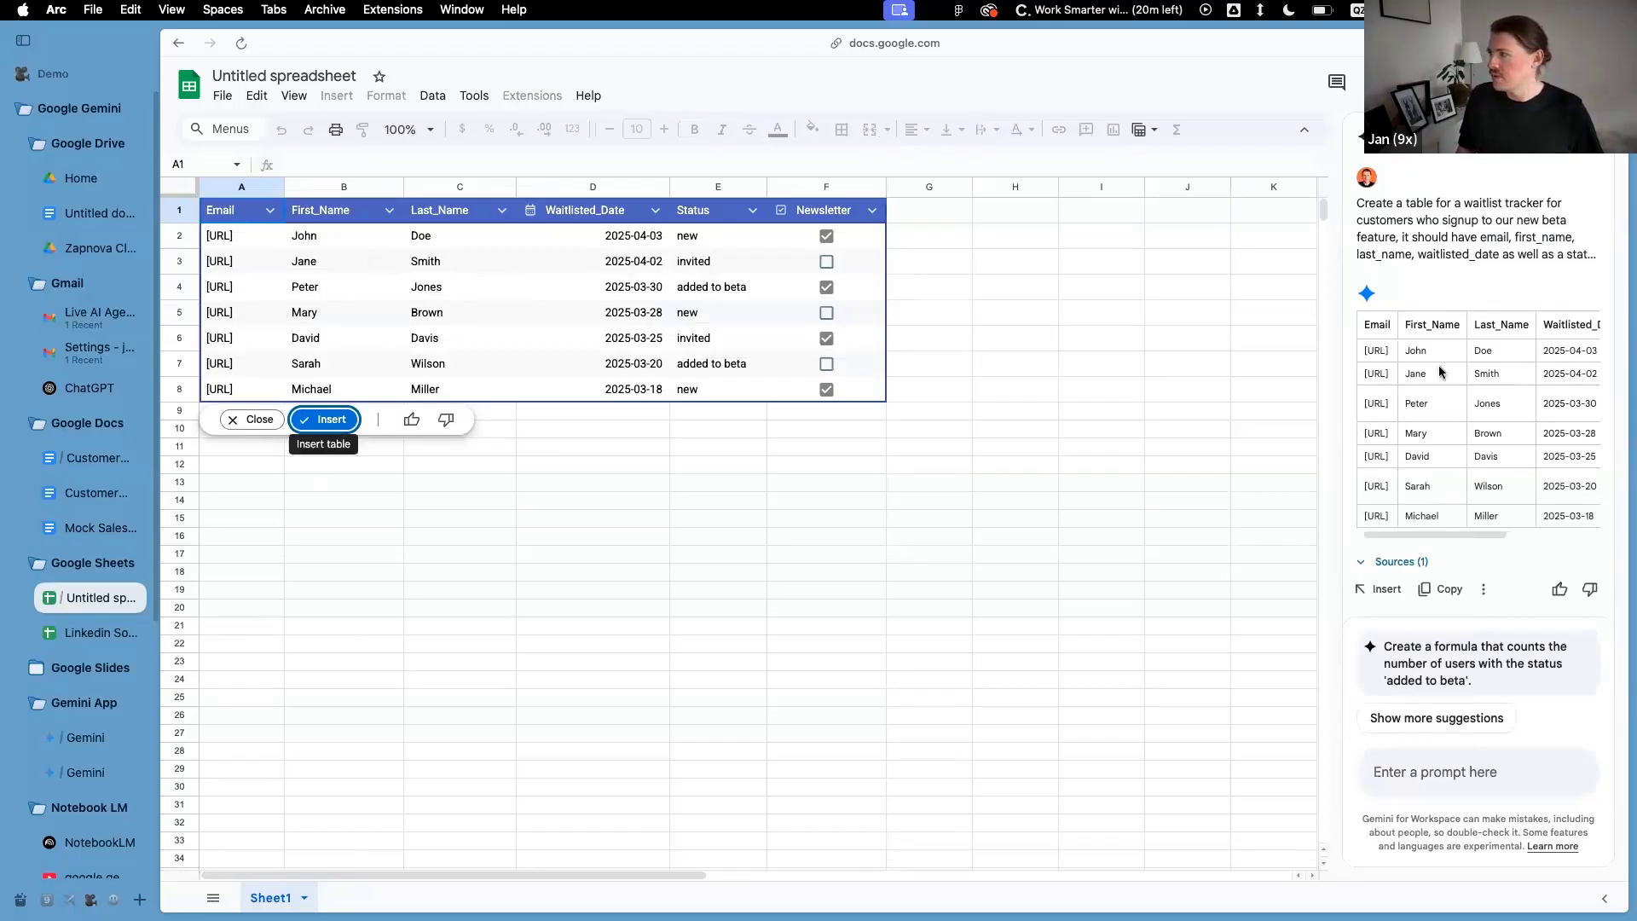
{"action": "left_click", "coordinate": [324, 418]}
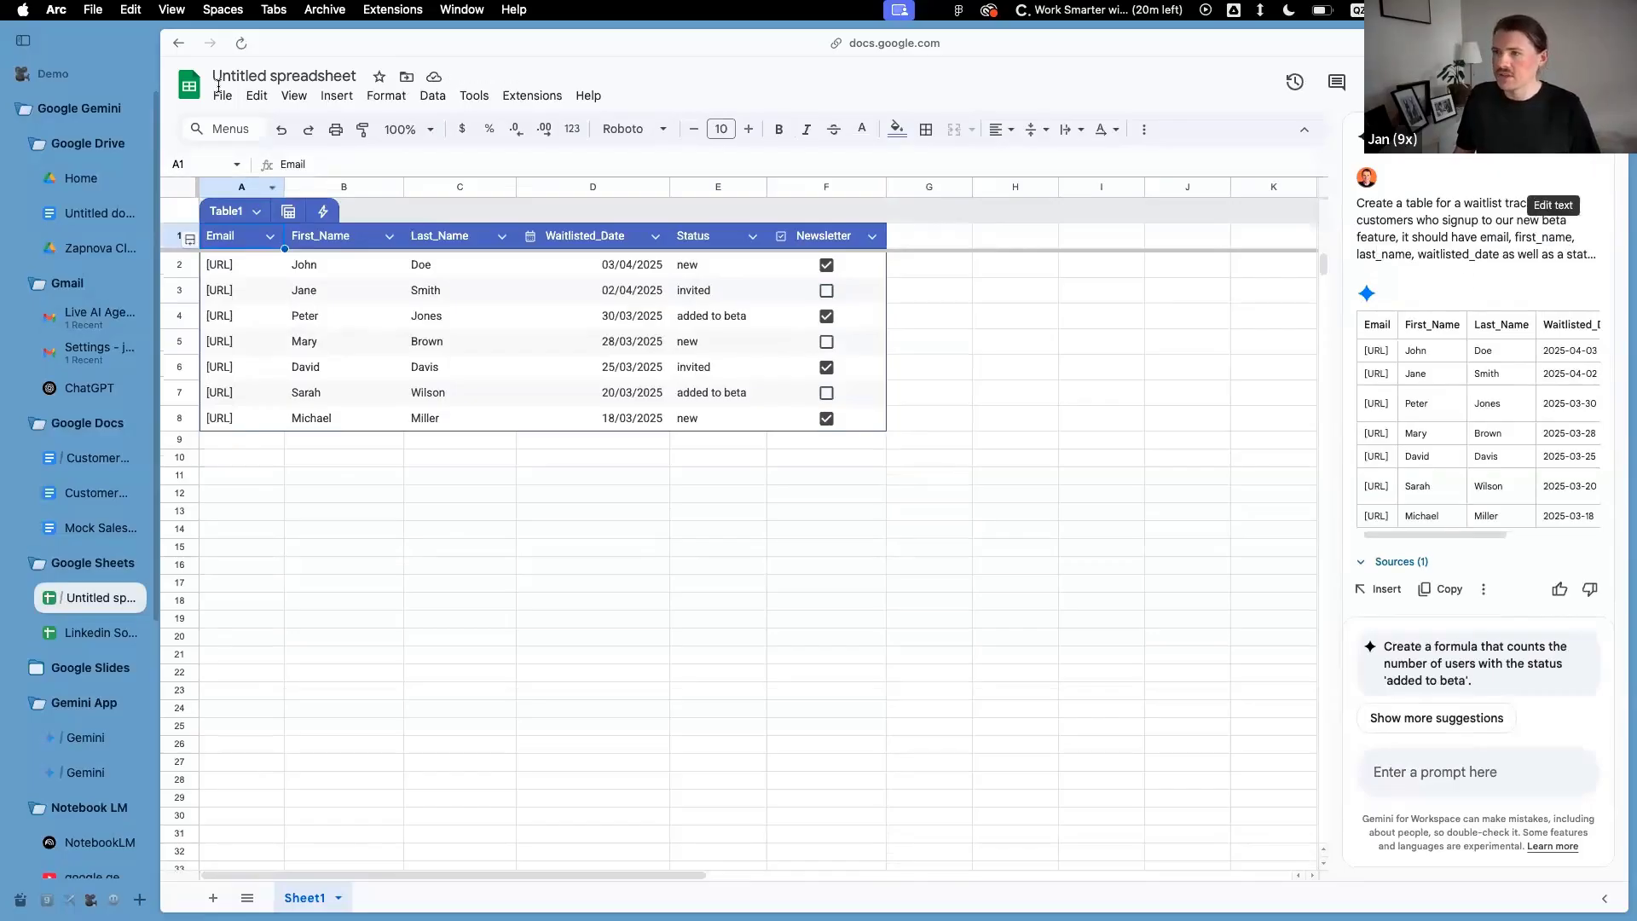
Create another blank spreadsheet from the waitlist tracker file
{"action": "scroll", "coordinate": [94, 427], "scroll_direction": "down", "scroll_amount": 5}
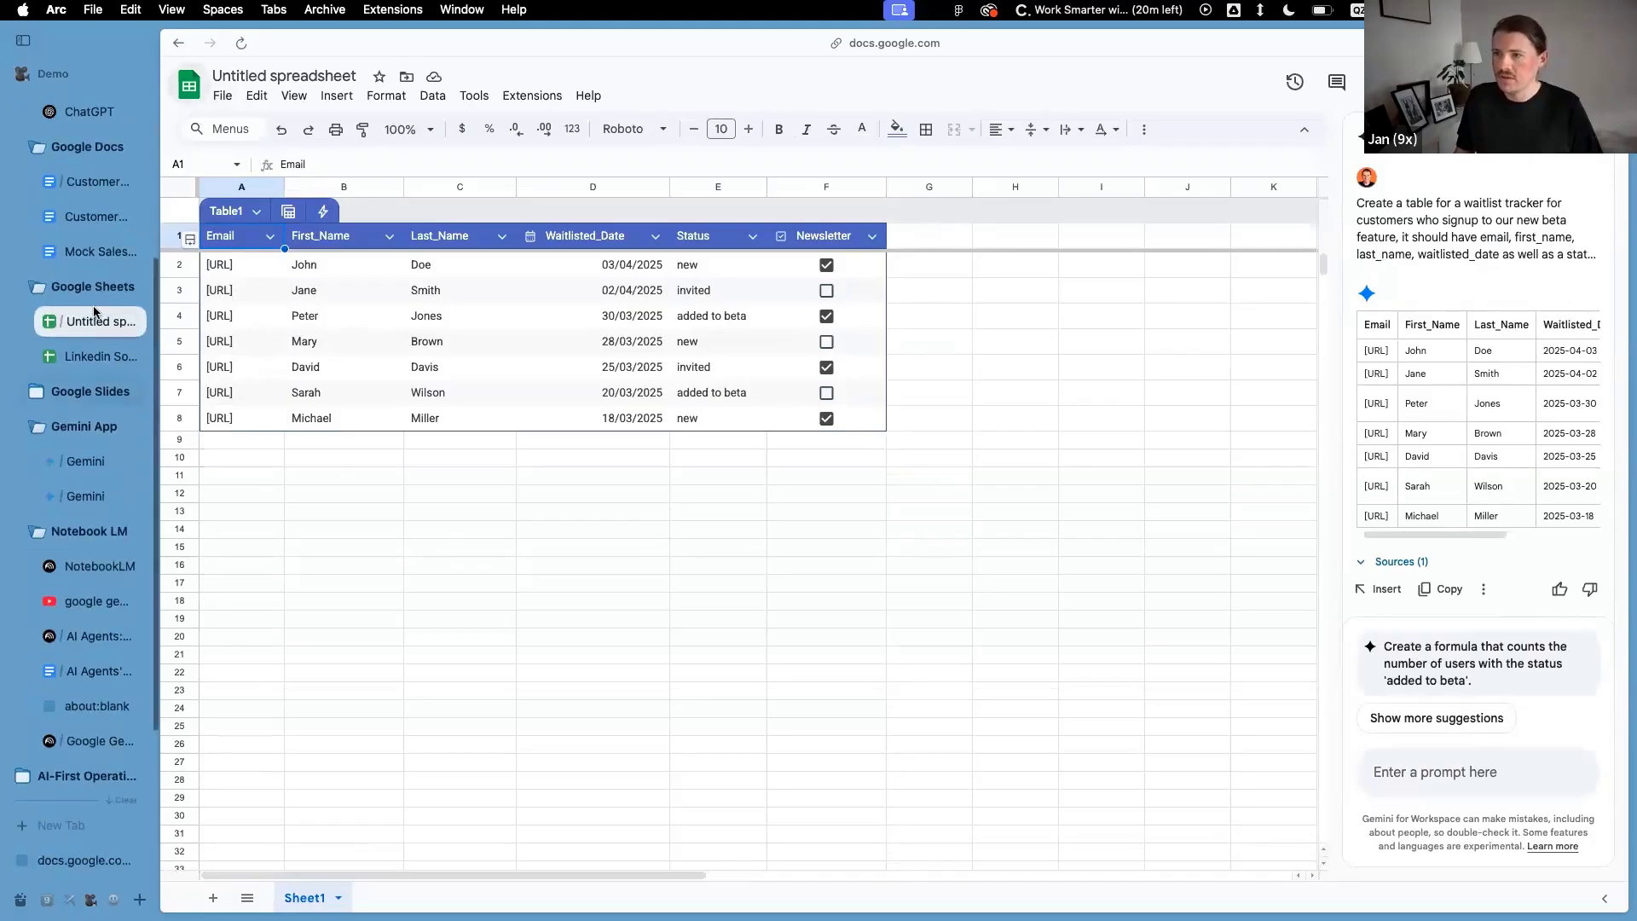
{"action": "left_click", "coordinate": [222, 96]}
{"action": "mouse_move", "coordinate": [238, 129]}
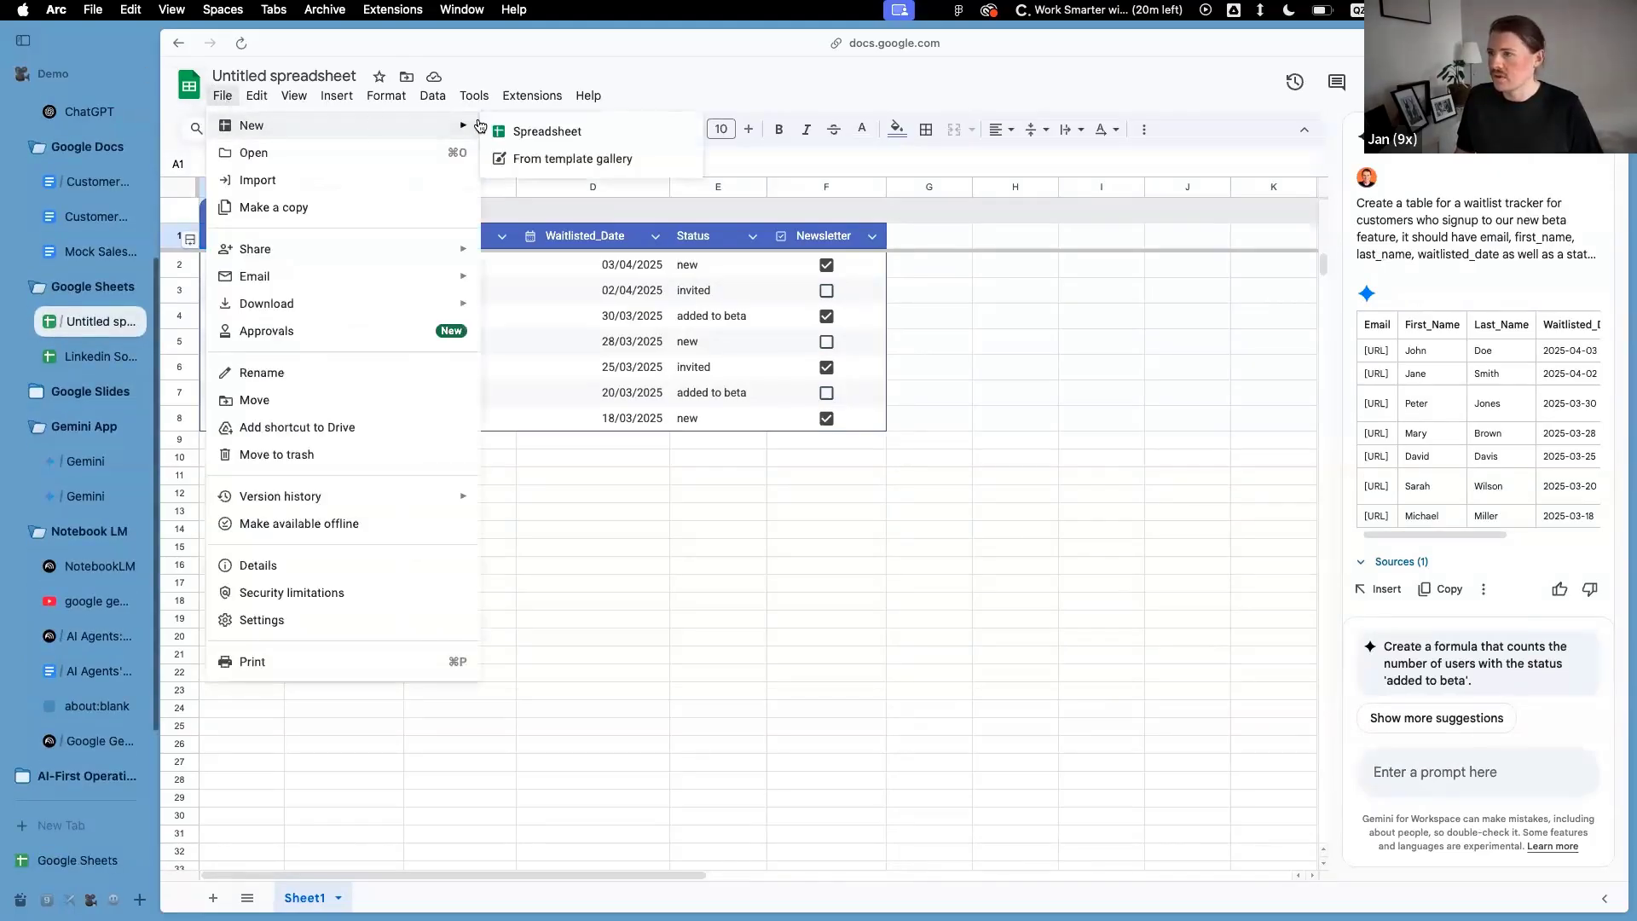
{"action": "left_click", "coordinate": [523, 133]}
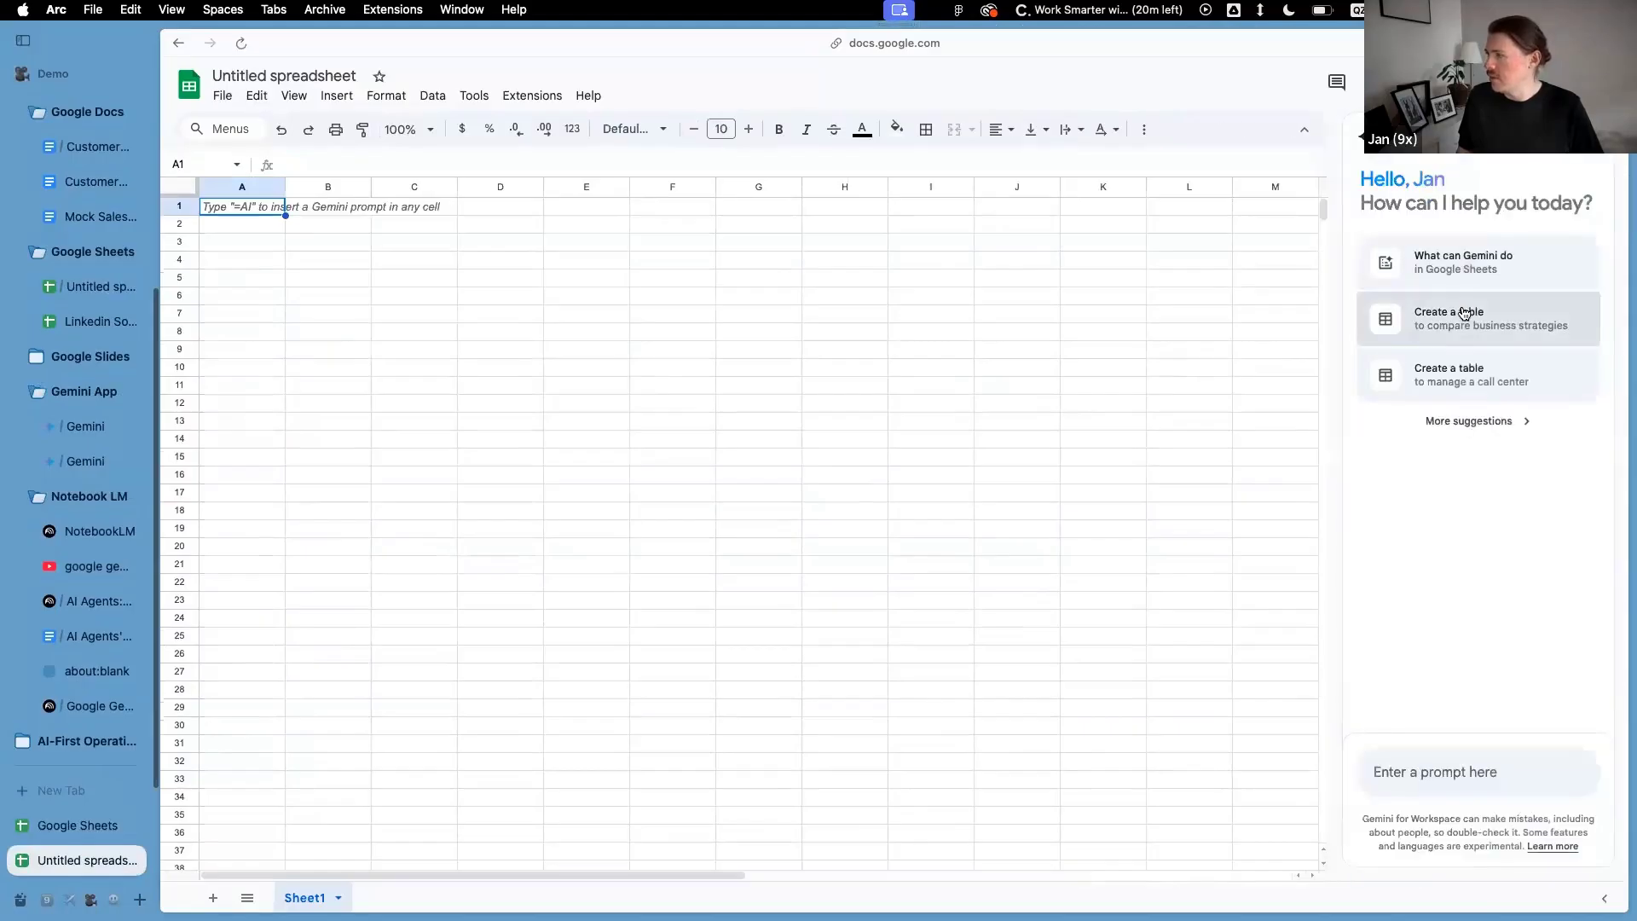
Adapt Gemini's business-strategy table suggestion into "Create a table to monitor waitlist signups to a beta feature" and submit it
{"action": "left_click", "coordinate": [1467, 318]}
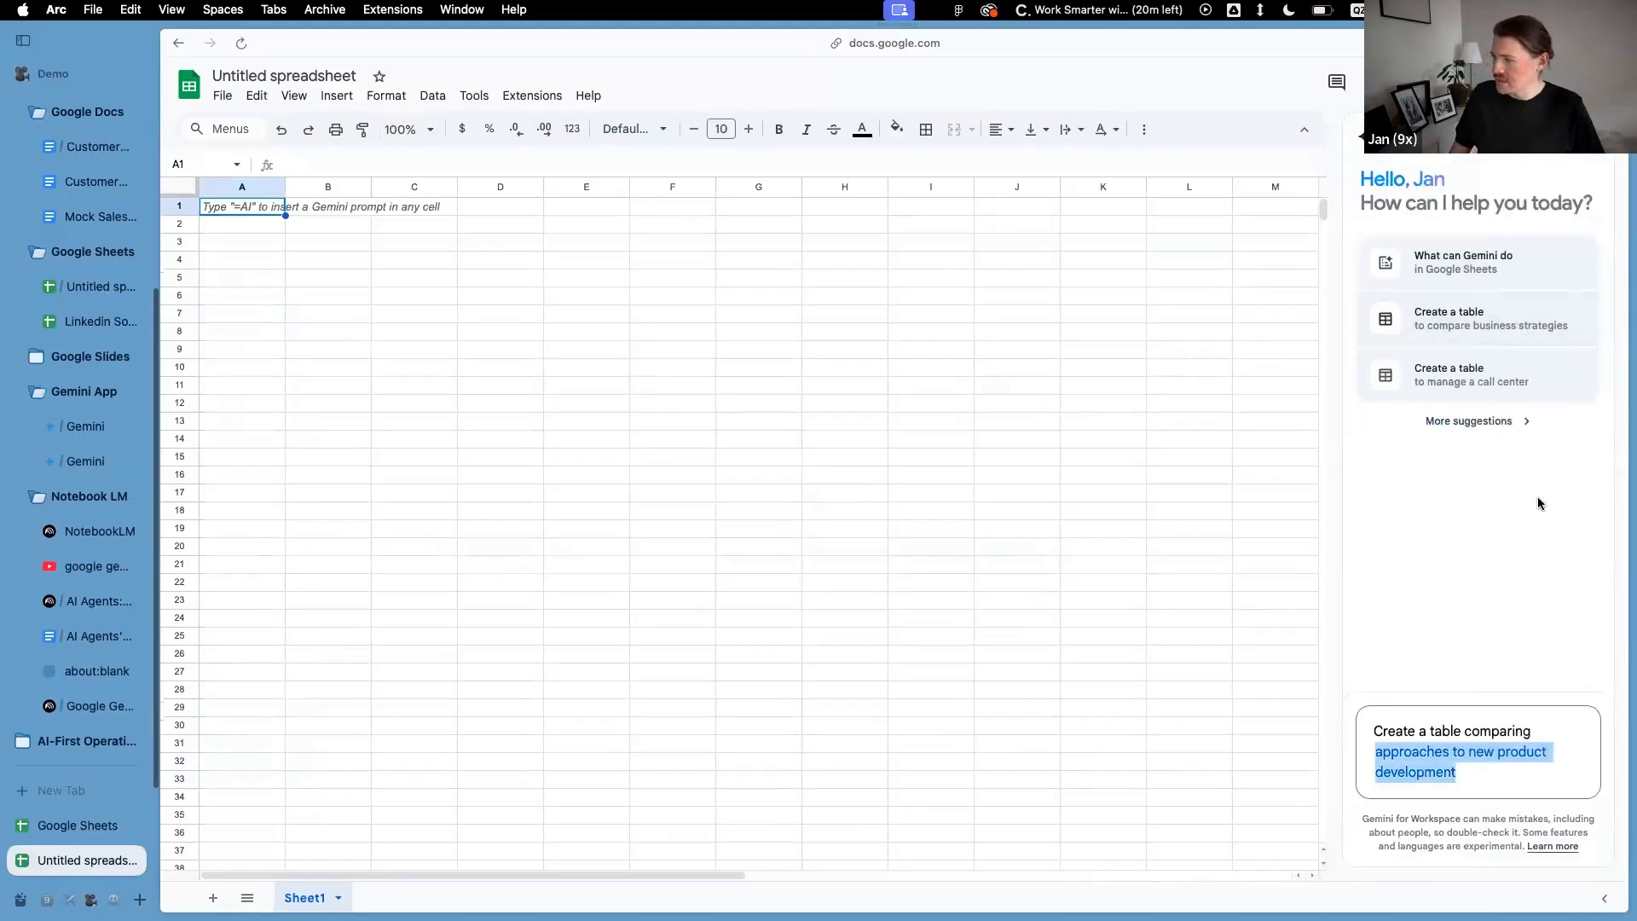
{"action": "key", "text": "BackSpace"}
{"action": "key", "text": "BackSpace"}
{"action": "key", "text": "BackSpace"}
{"action": "key", "text": "BackSpace"}
{"action": "key", "text": "BackSpace"}
{"action": "key", "text": "BackSpace"}
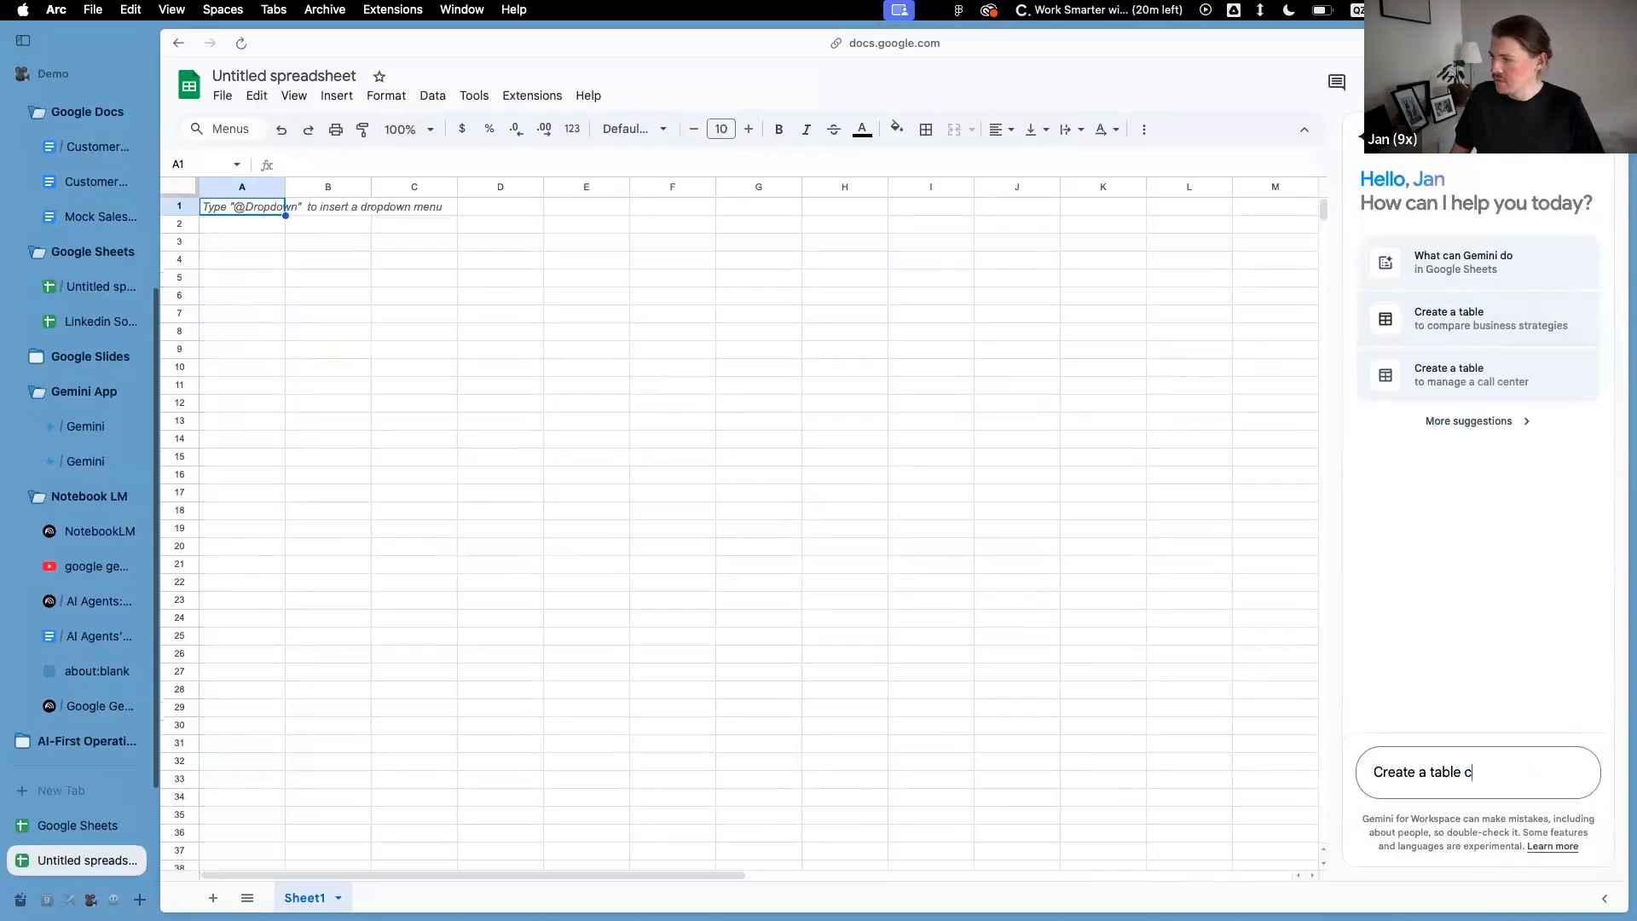
{"action": "type", "text": "to monitor waitlist signsu"}
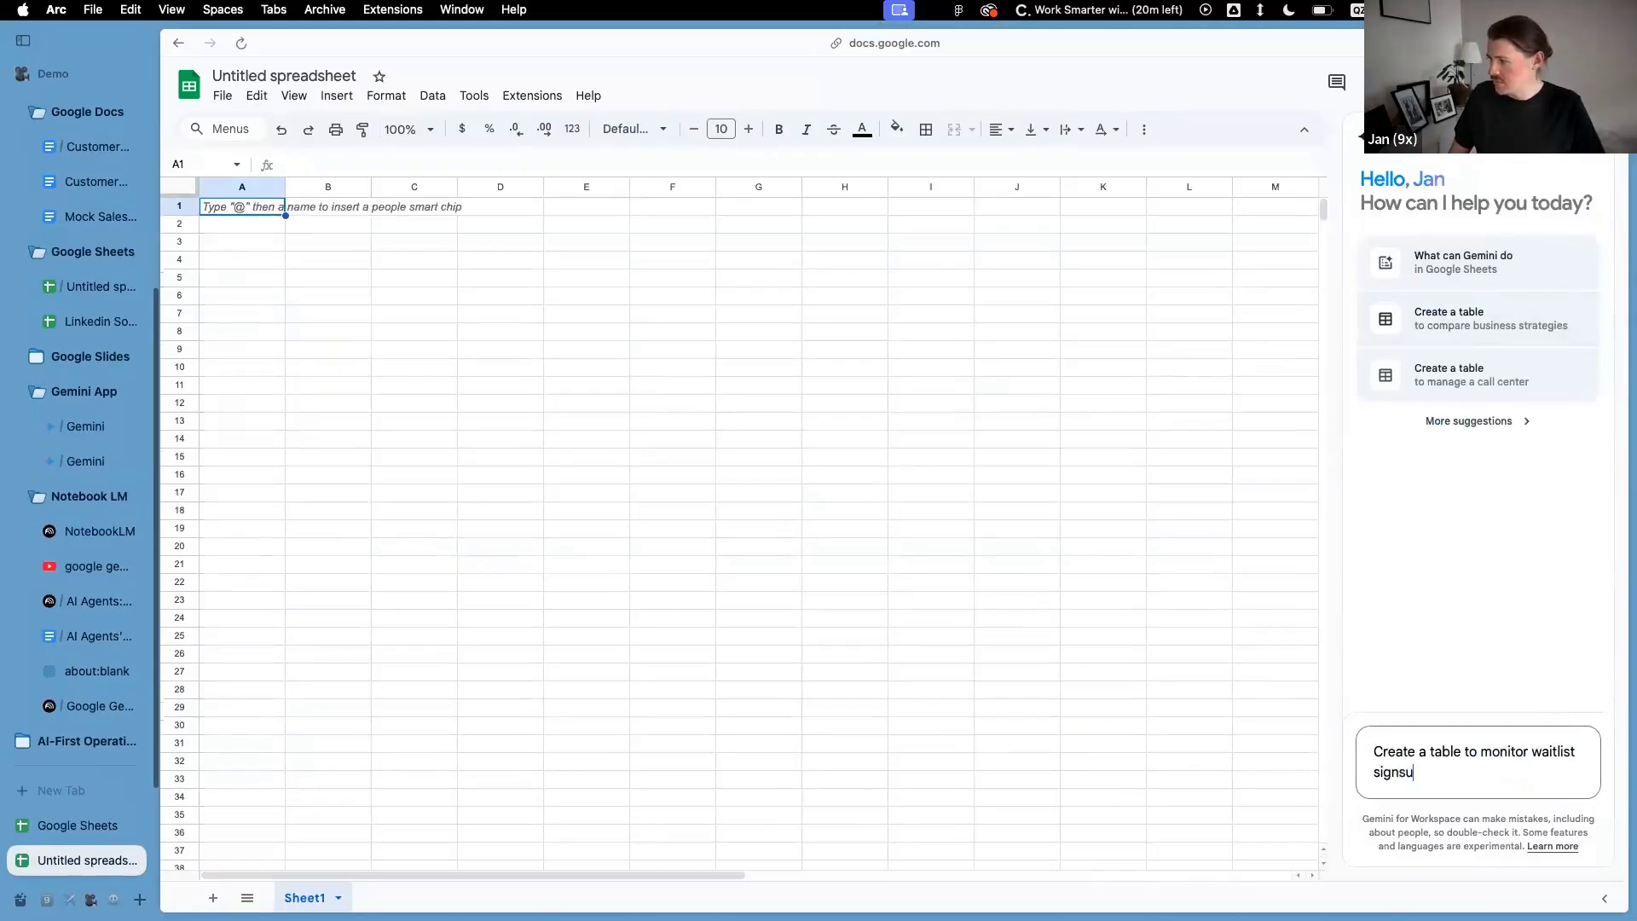
{"action": "type", "text": "s to a beta feature"}
{"action": "key", "text": "Return"}
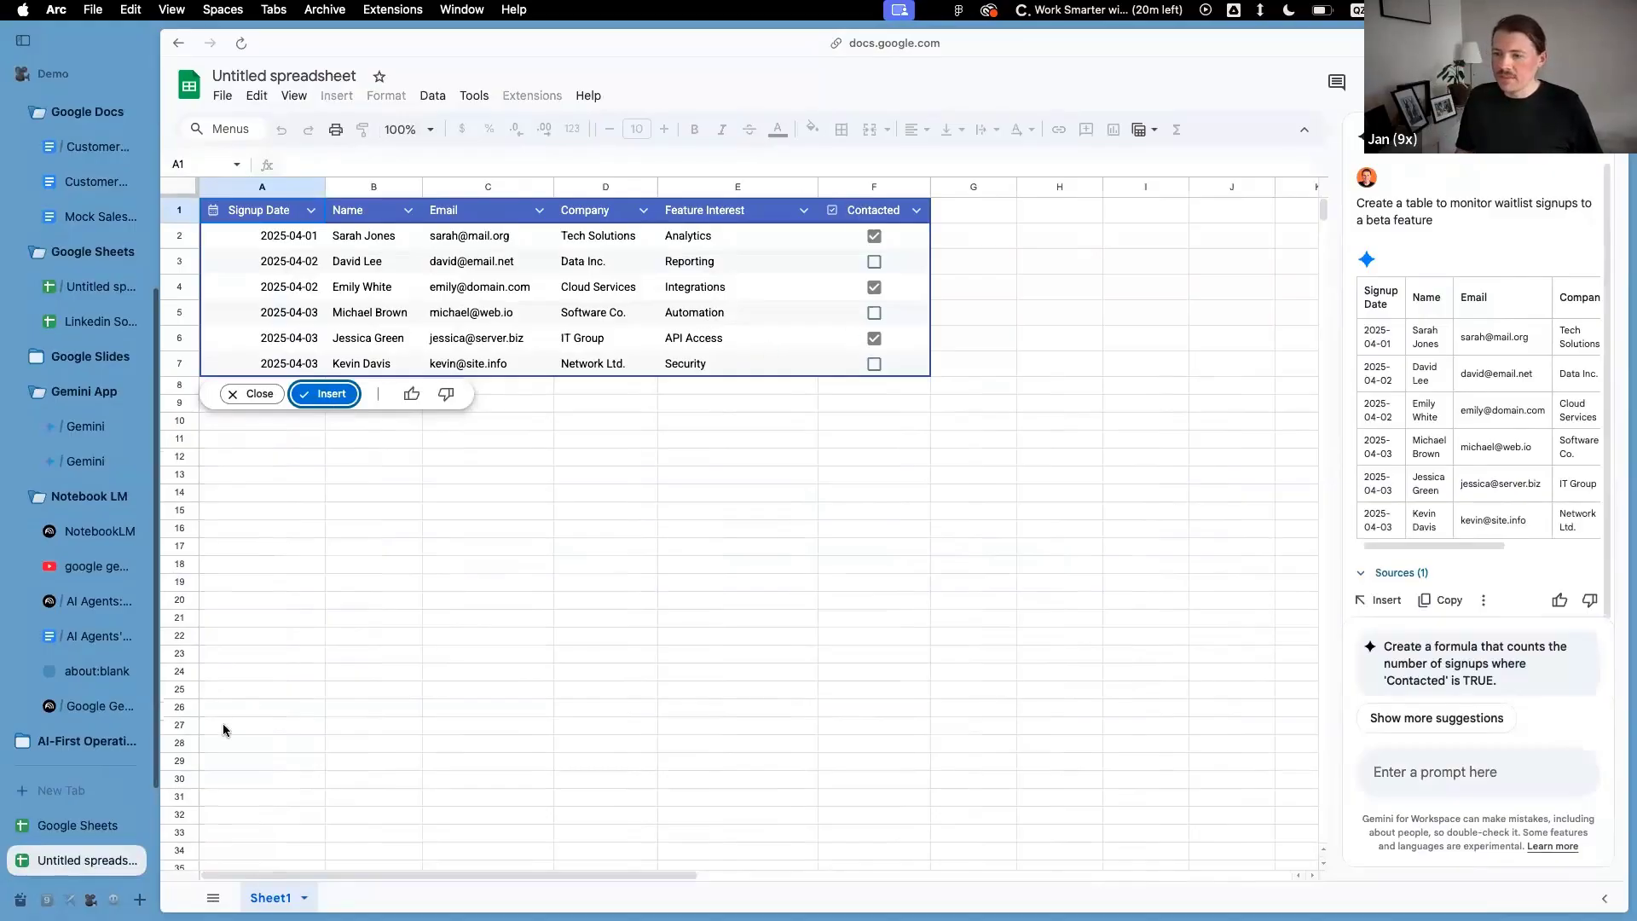
Switch to the Linkedin Social Stats spreadsheet and clear the contents of column G
{"action": "left_click", "coordinate": [80, 825]}
{"action": "left_click", "coordinate": [83, 860]}
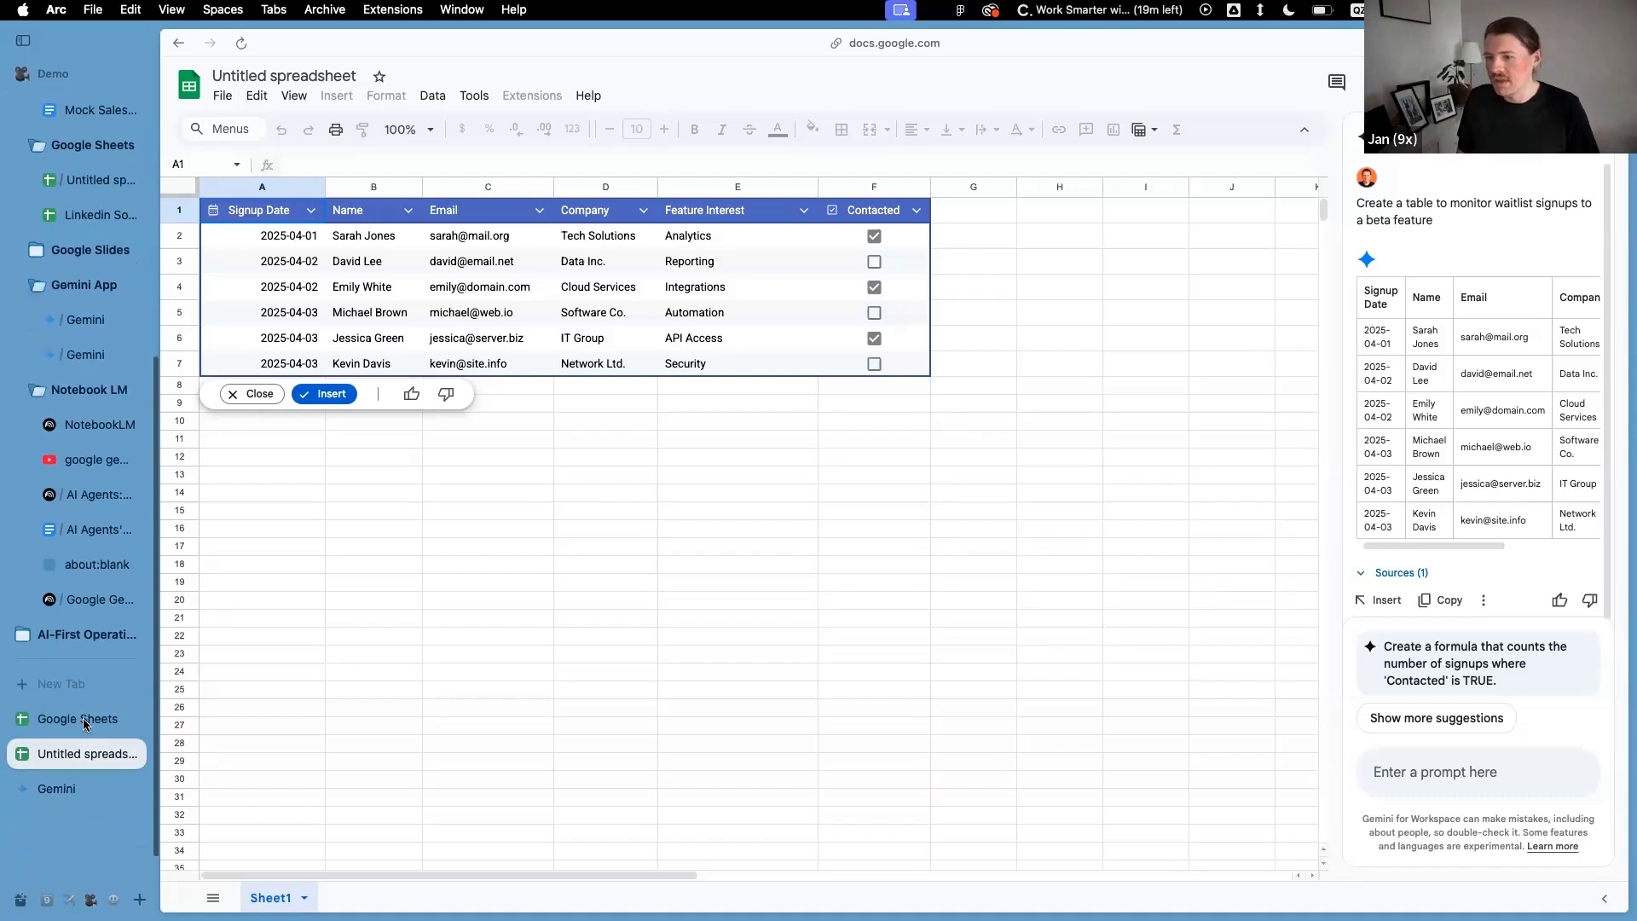
{"action": "left_click", "coordinate": [84, 216]}
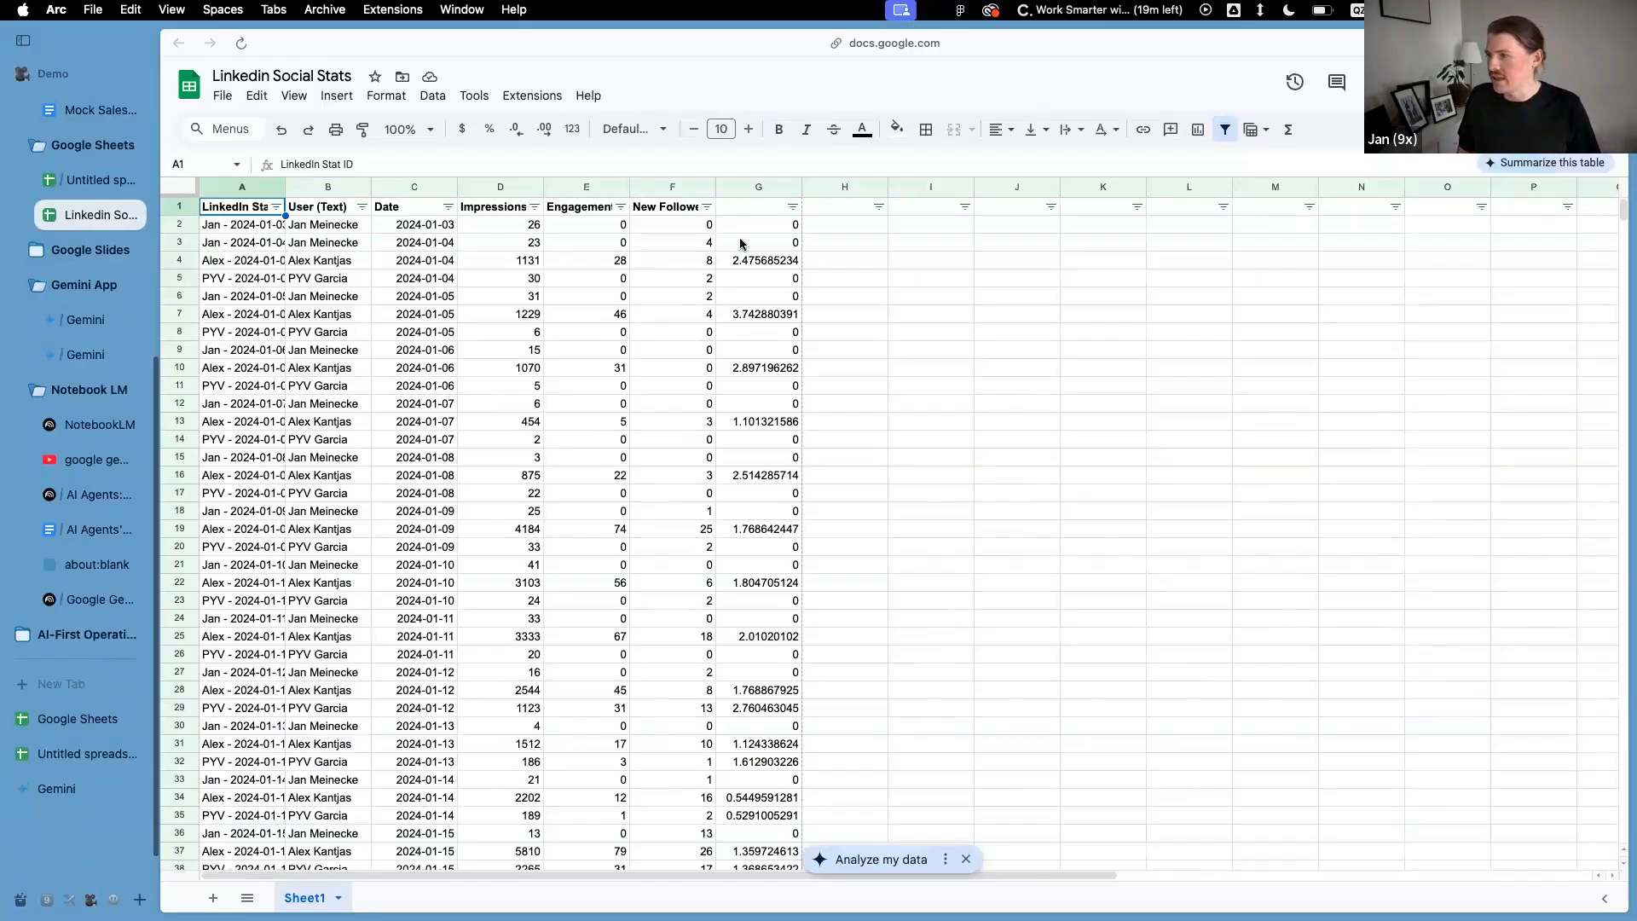
{"action": "left_click", "coordinate": [750, 186]}
{"action": "key", "text": "Delete"}
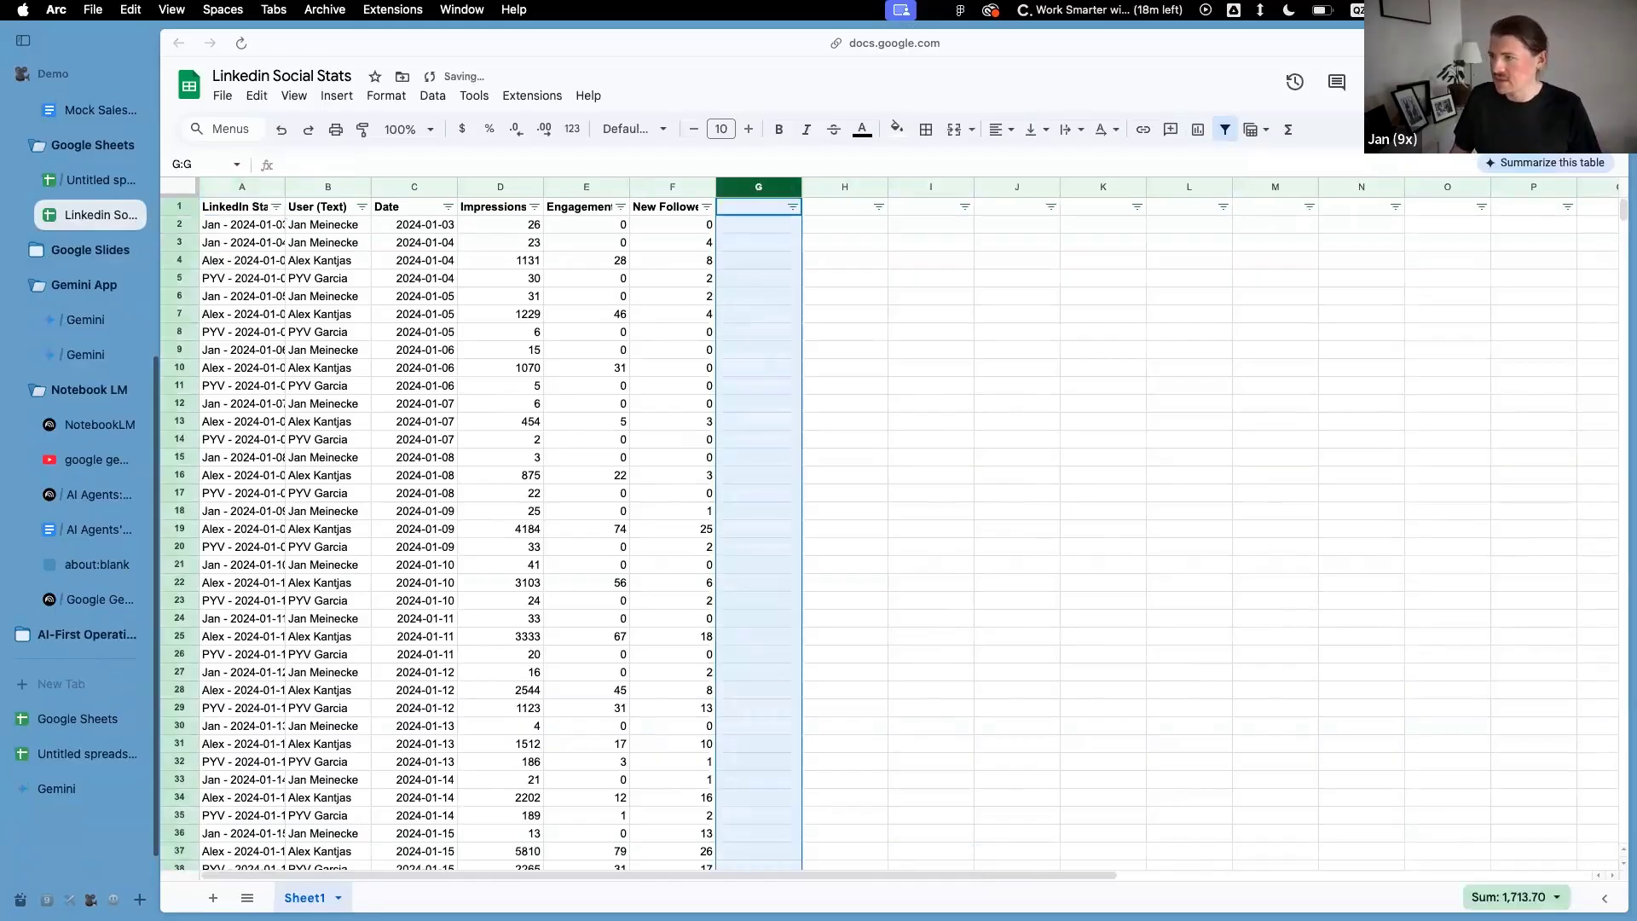
Have Gemini analyze the LinkedIn data and read its summary of impressions, engagements and new followers per user
{"action": "left_click", "coordinate": [417, 482]}
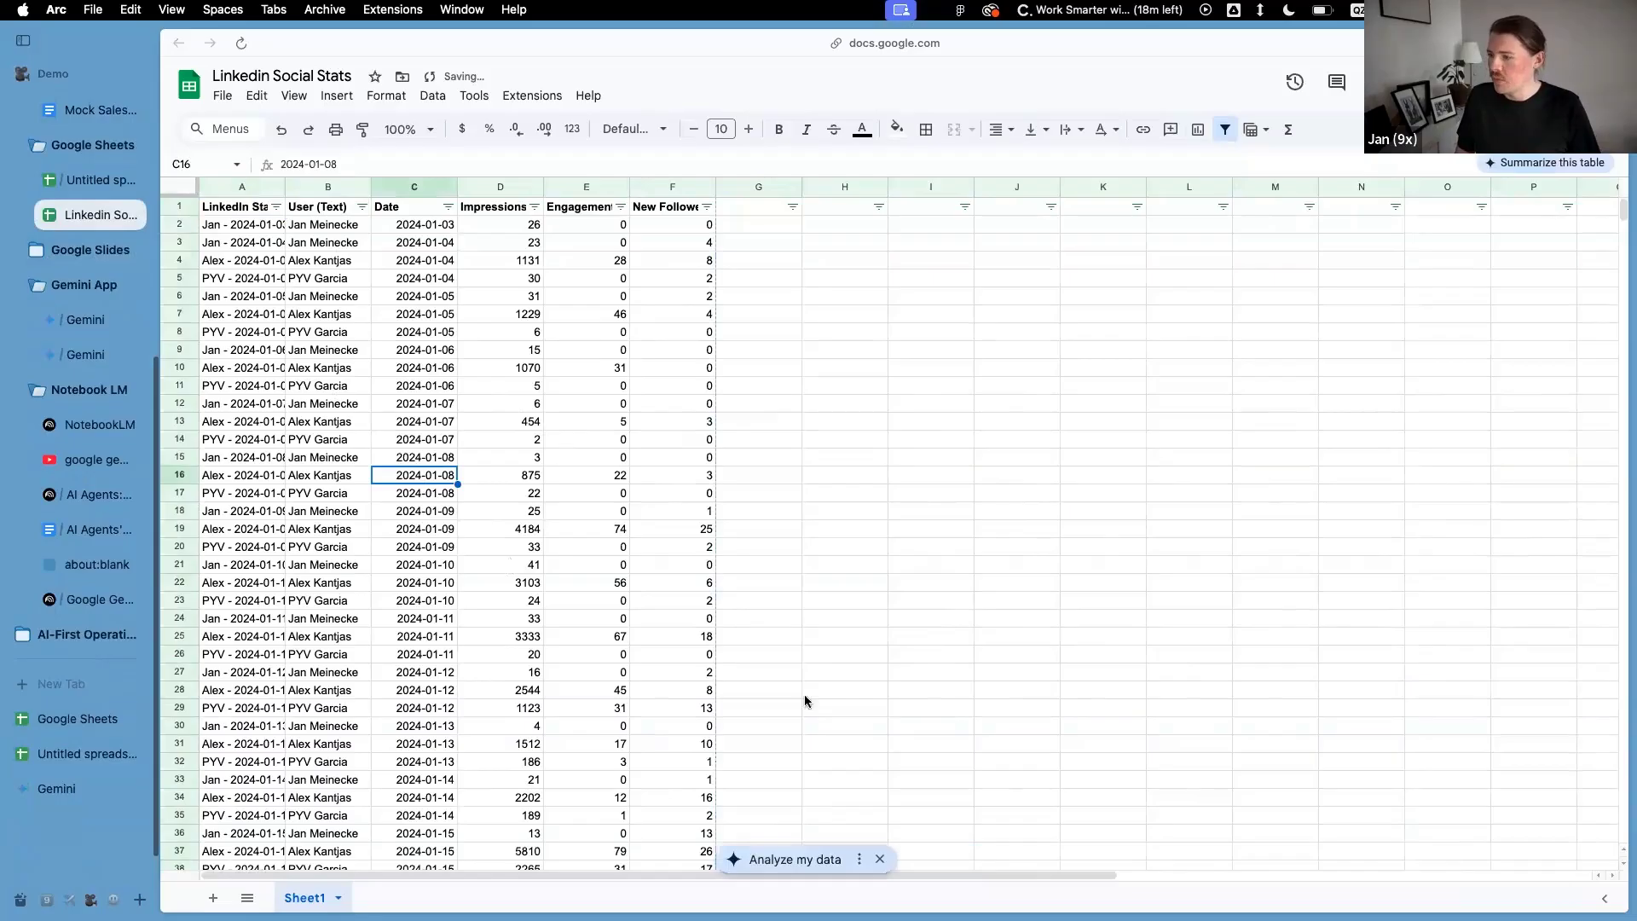
{"action": "left_click", "coordinate": [791, 859]}
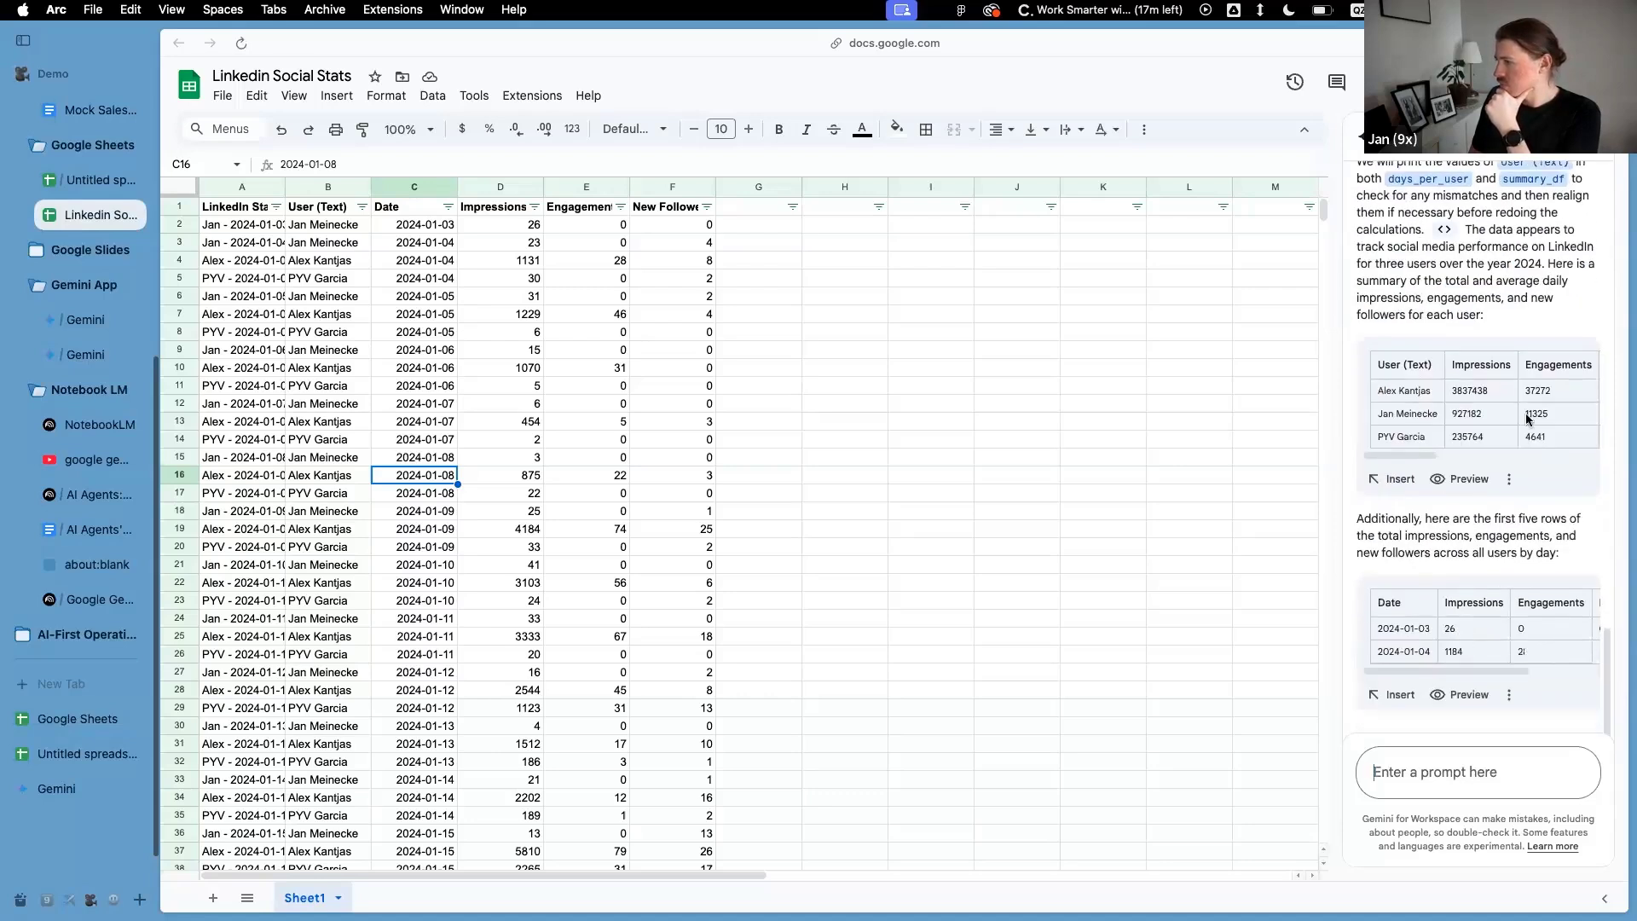
{"action": "scroll", "coordinate": [1447, 365], "scroll_direction": "up", "scroll_amount": 2}
{"action": "scroll", "coordinate": [1447, 365], "scroll_direction": "up", "scroll_amount": 1}
{"action": "left_click_drag", "start_coordinate": [1433, 351], "coordinate": [1538, 367]}
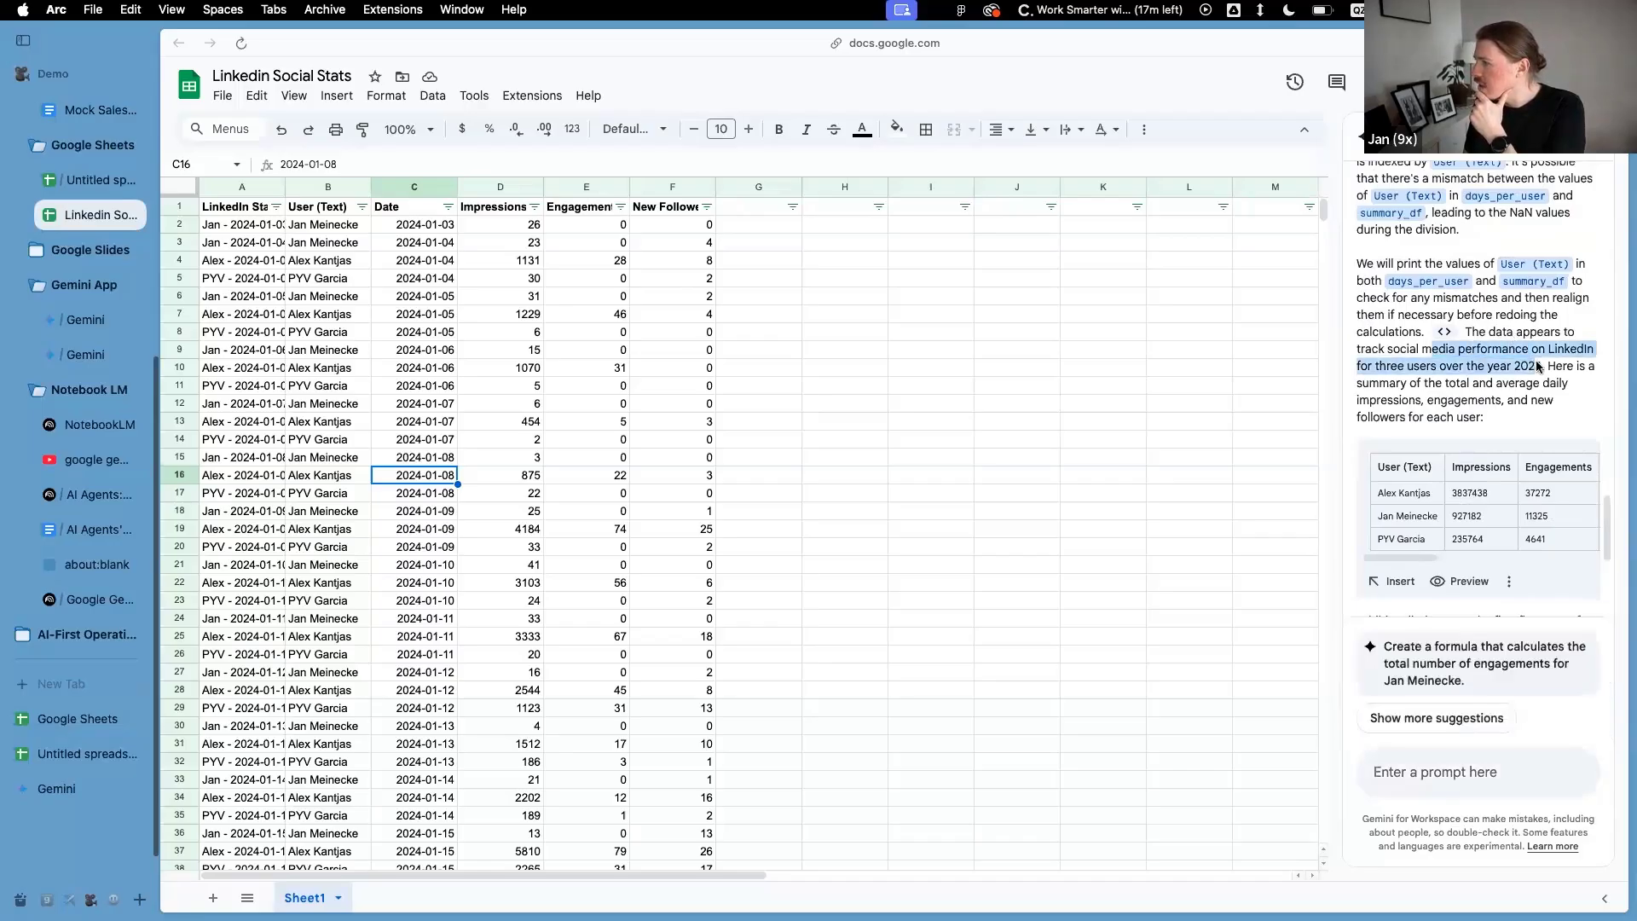
{"action": "left_click", "coordinate": [1448, 386]}
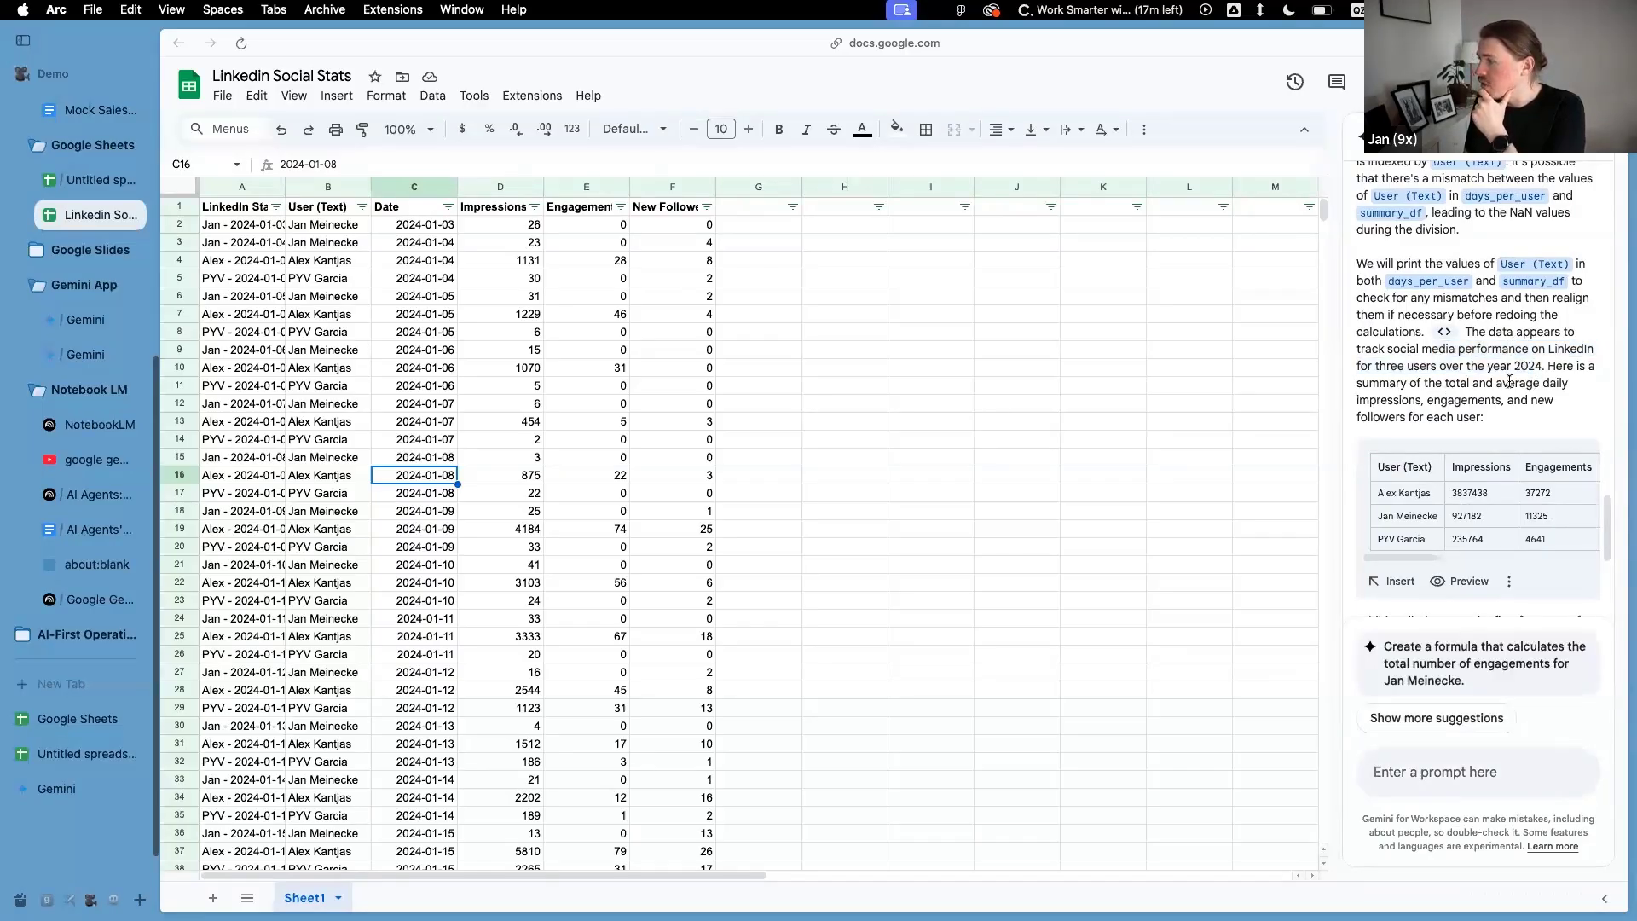
{"action": "triple_click", "coordinate": [1493, 388]}
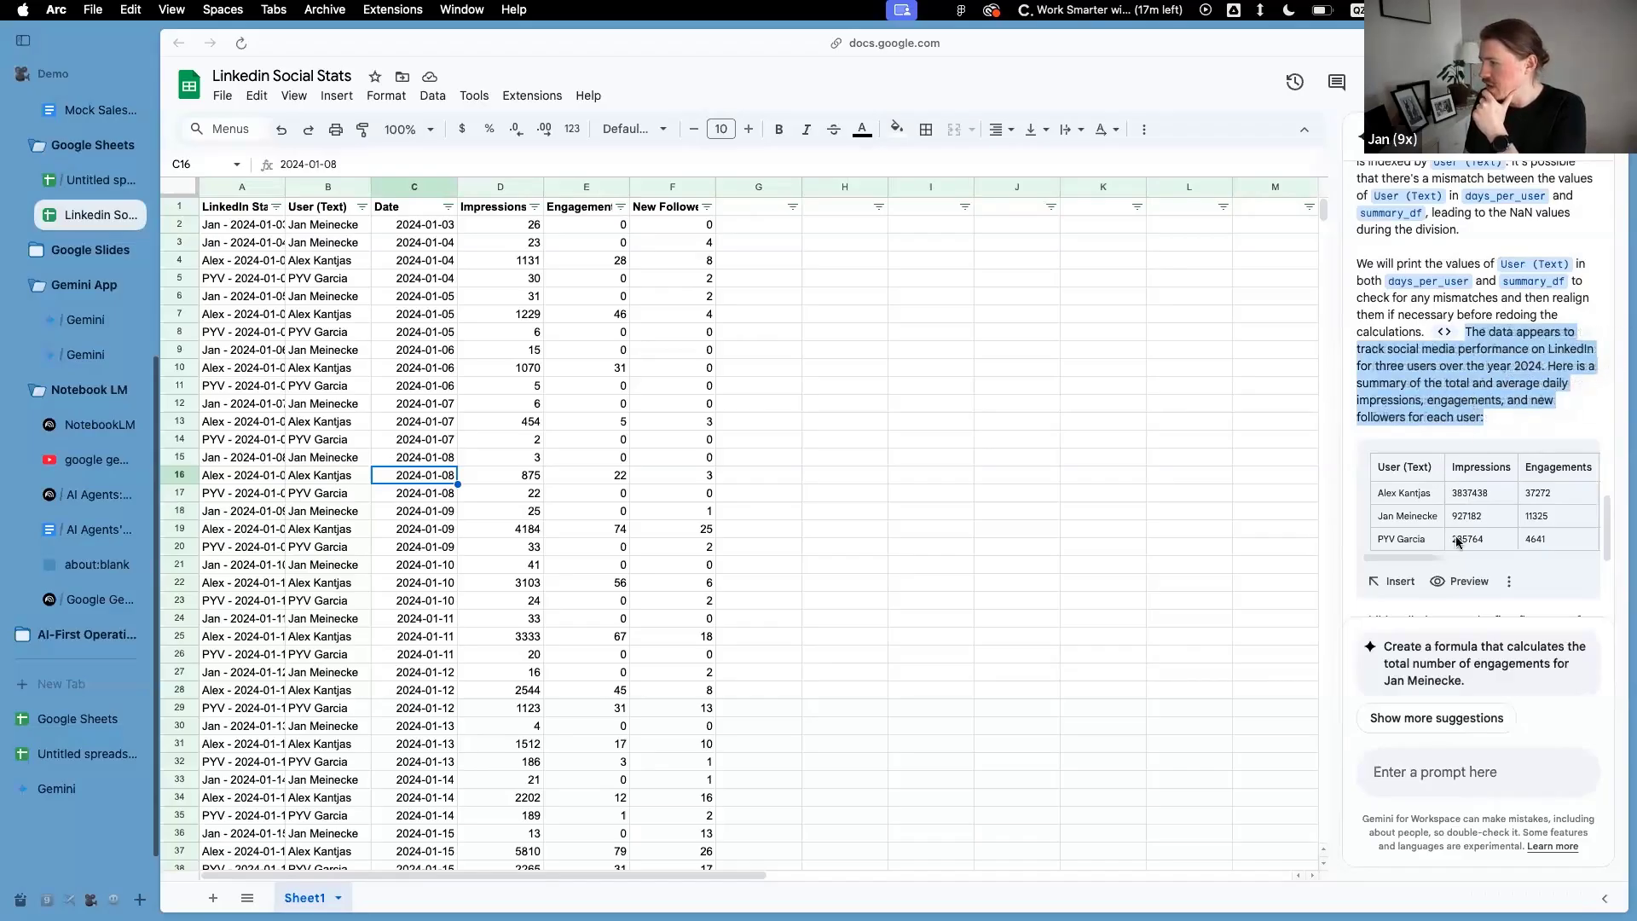
{"action": "scroll", "coordinate": [1454, 512], "scroll_direction": "down", "scroll_amount": 2}
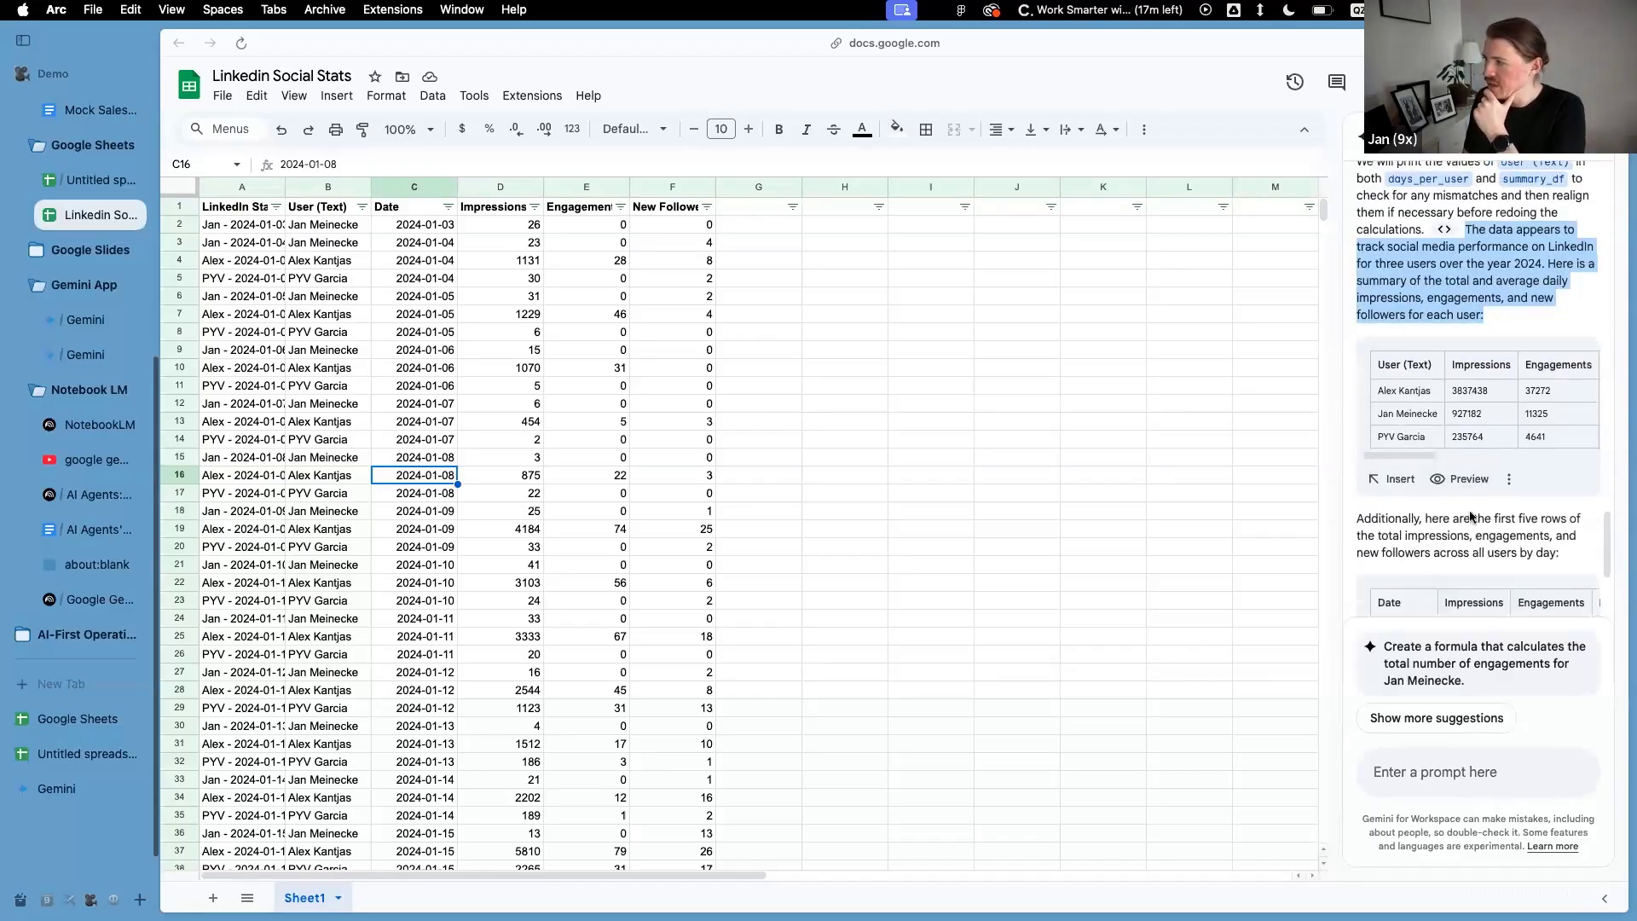
Add a new sheet and insert Gemini's per-user summary table into it
{"action": "left_click", "coordinate": [214, 897]}
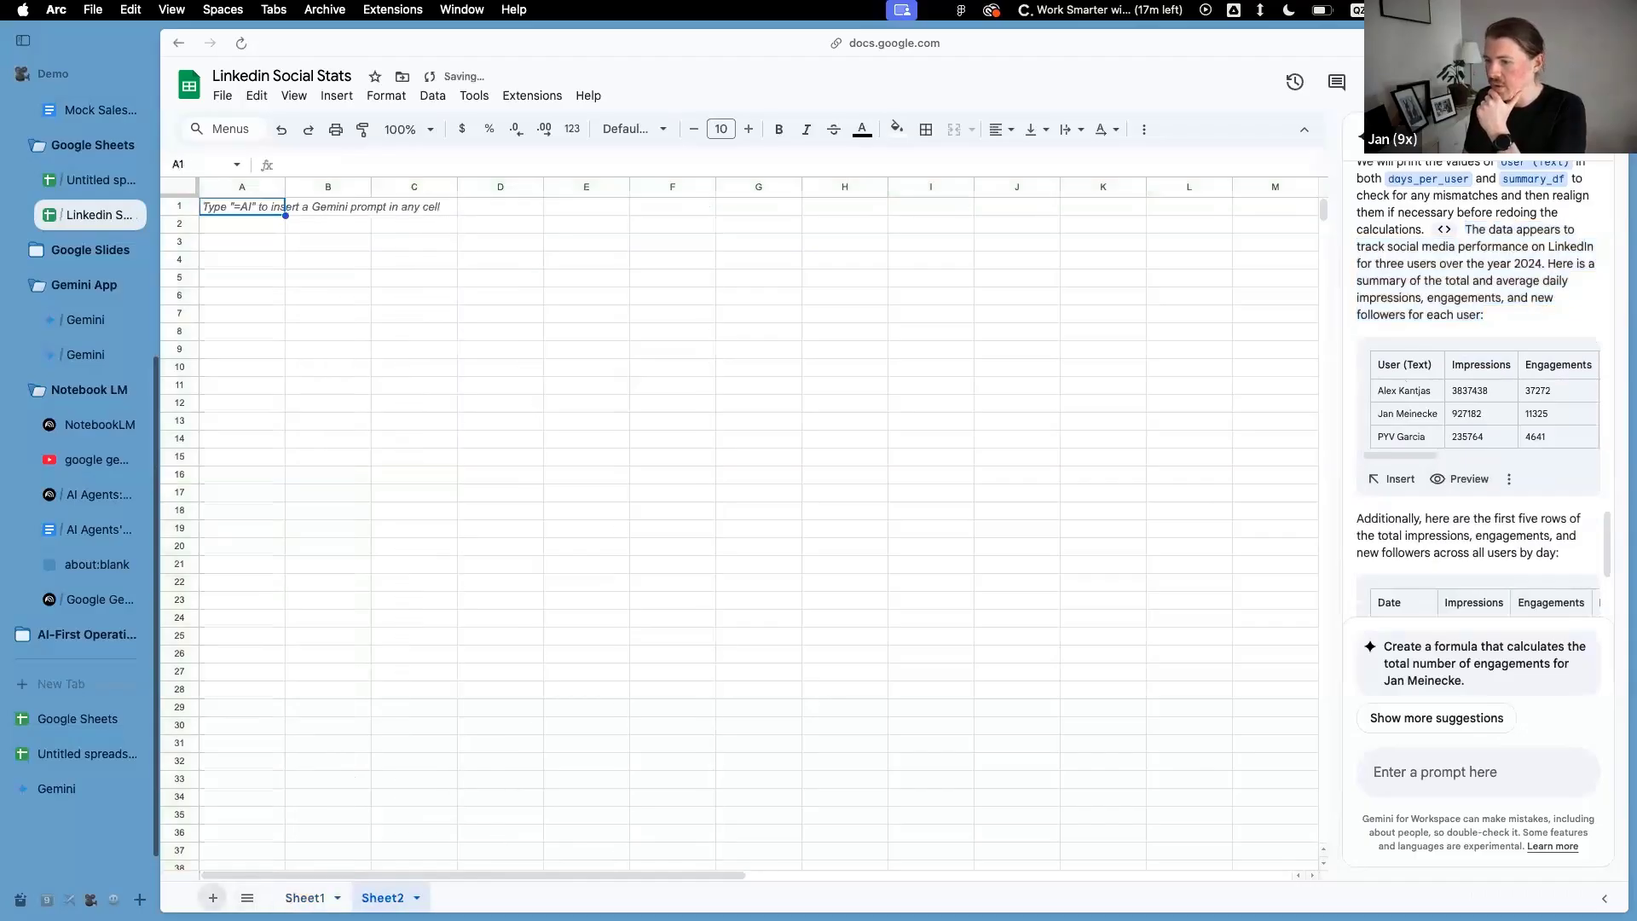
{"action": "left_click", "coordinate": [1394, 480]}
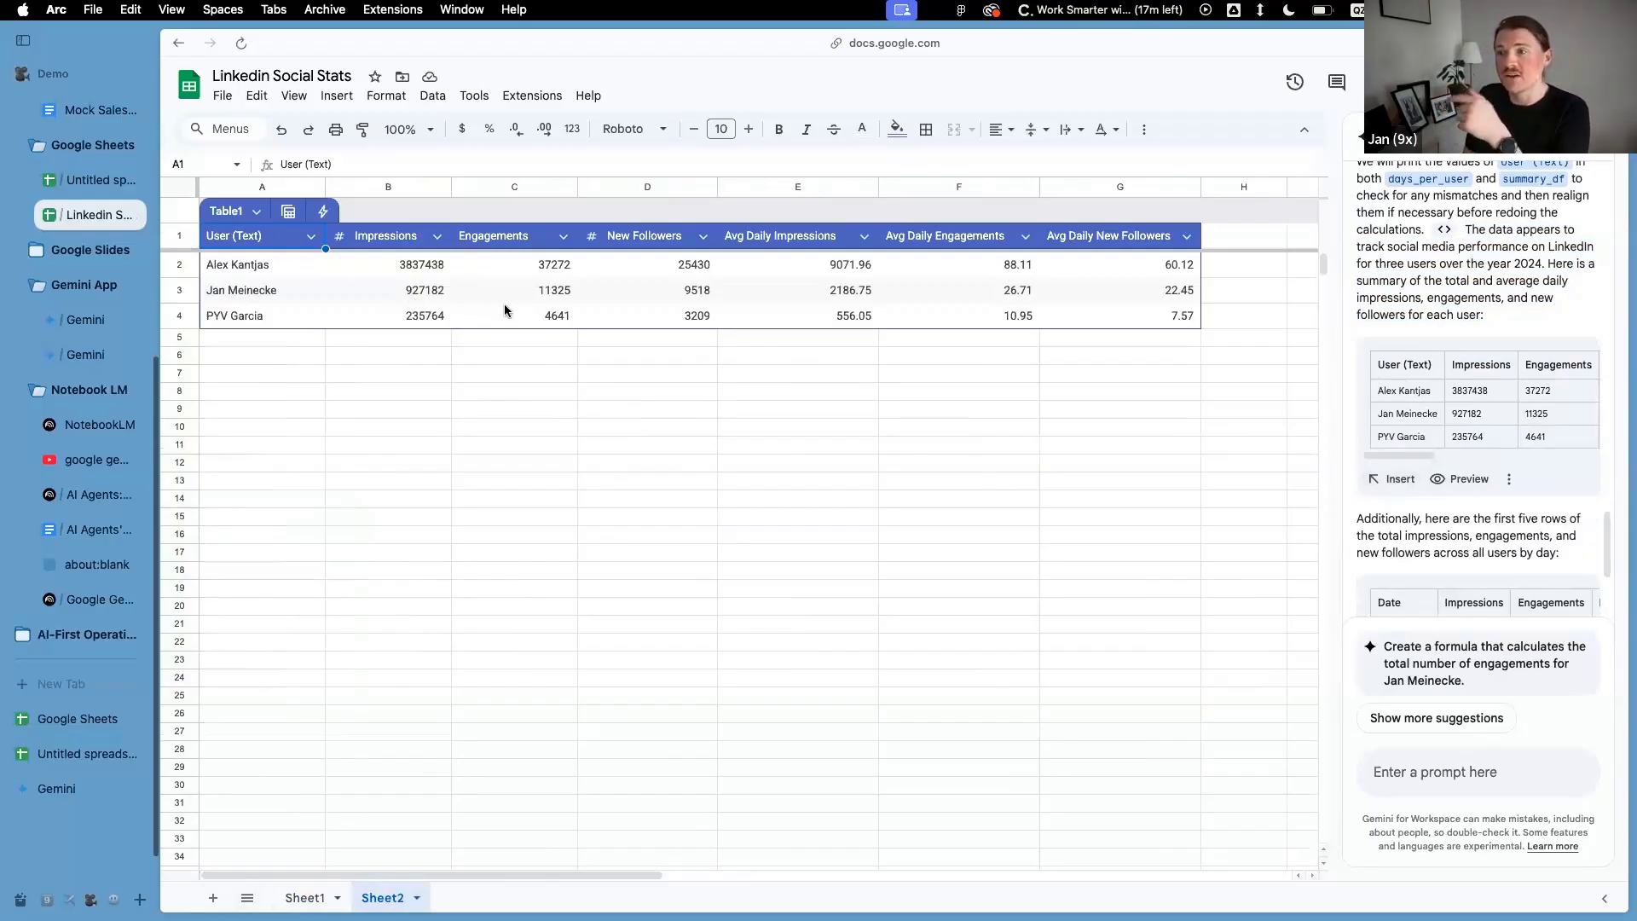
{"action": "left_click", "coordinate": [626, 357]}
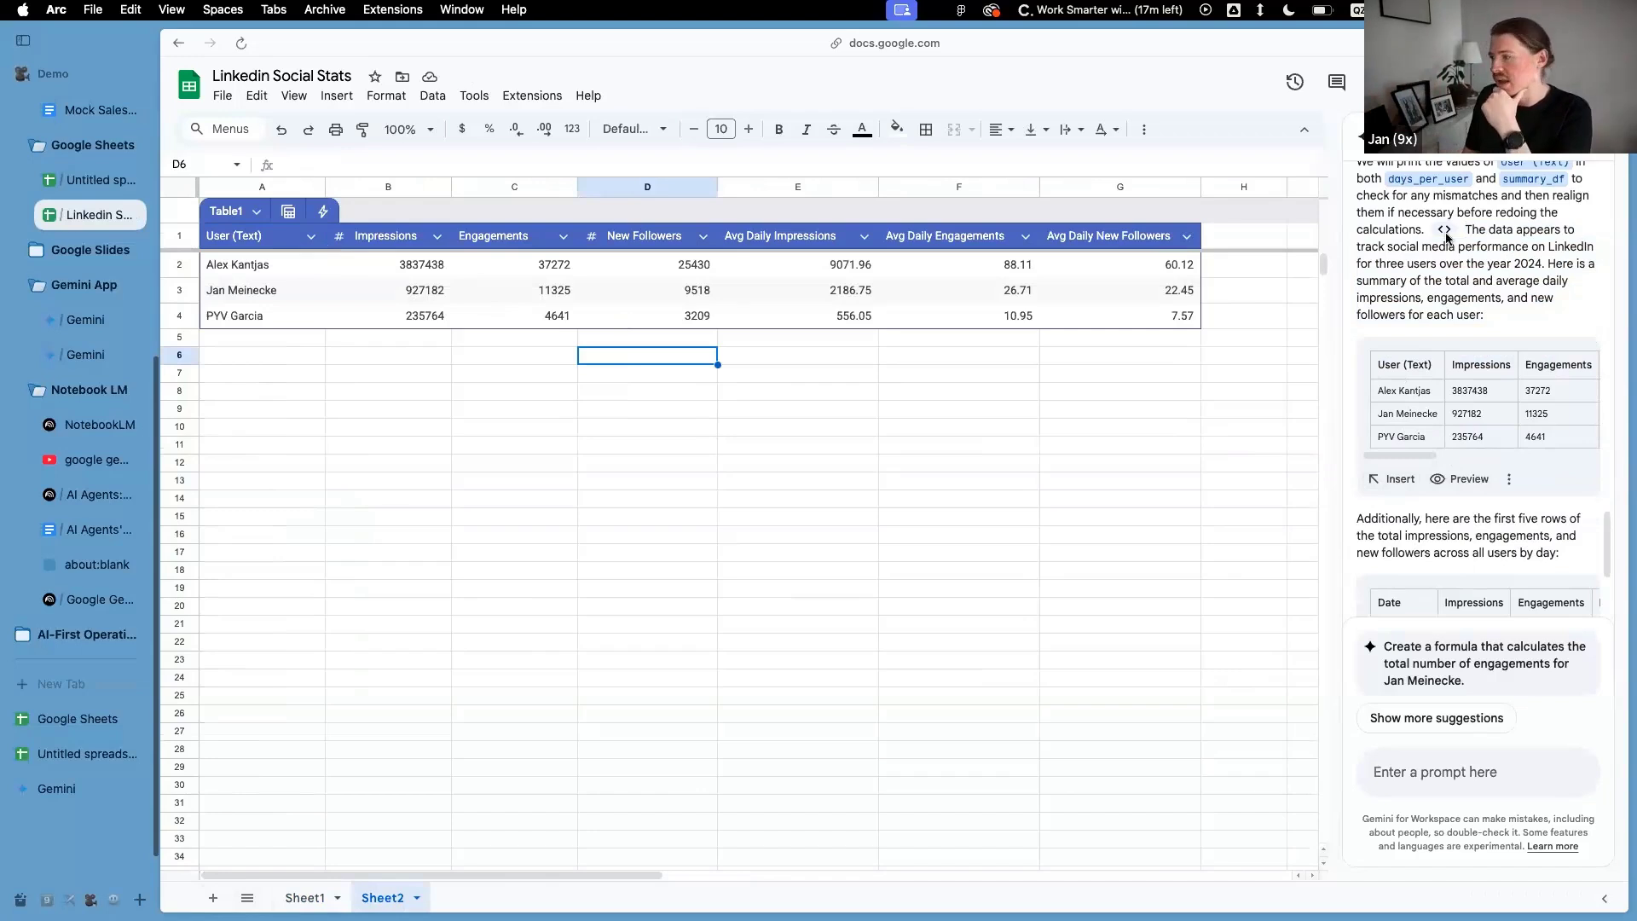
Add another sheet and insert Gemini's table with the first five rows of daily totals across all users
{"action": "scroll", "coordinate": [1456, 351], "scroll_direction": "down", "scroll_amount": 5}
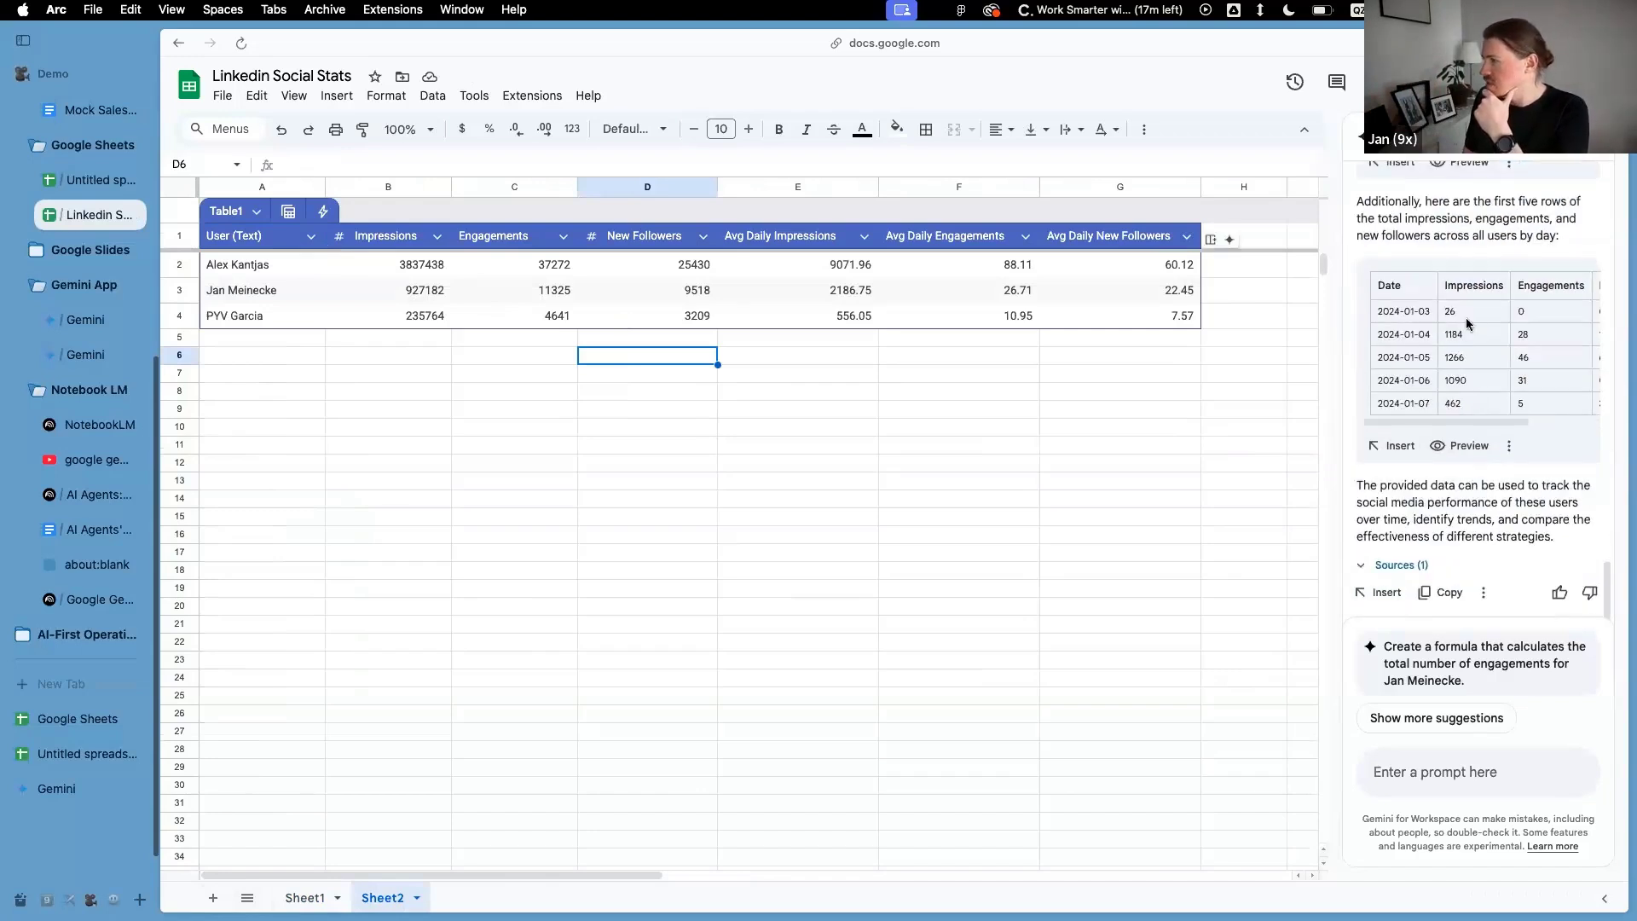
{"action": "left_click_drag", "start_coordinate": [1402, 201], "coordinate": [1571, 223]}
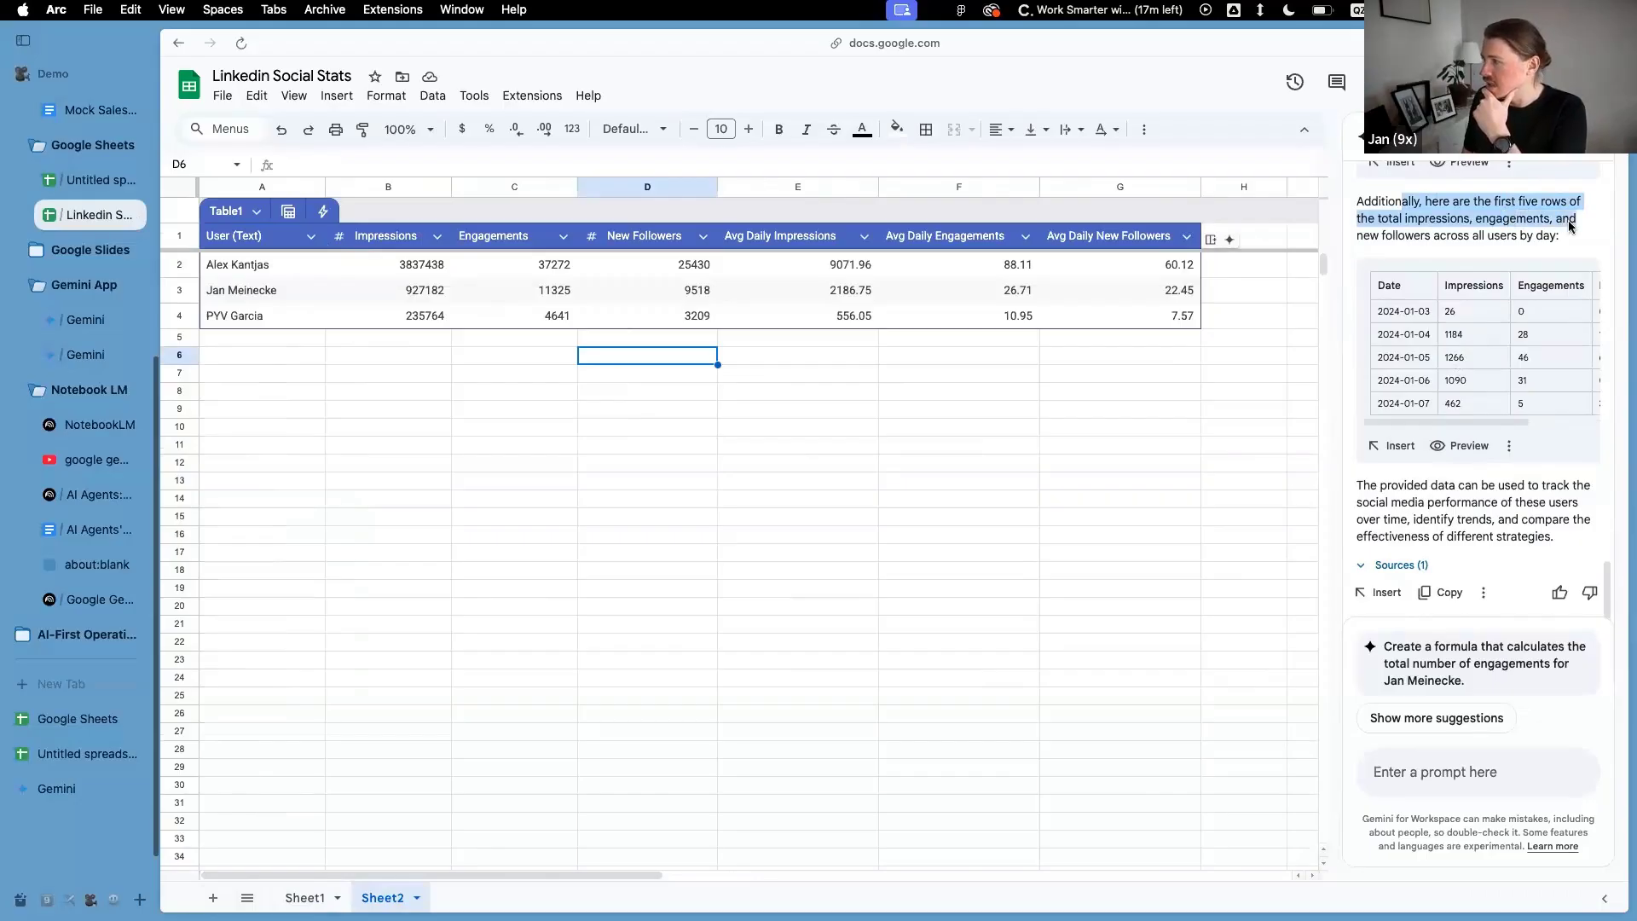
{"action": "left_click_drag", "start_coordinate": [1458, 236], "coordinate": [1550, 235]}
{"action": "triple_click", "coordinate": [1552, 235]}
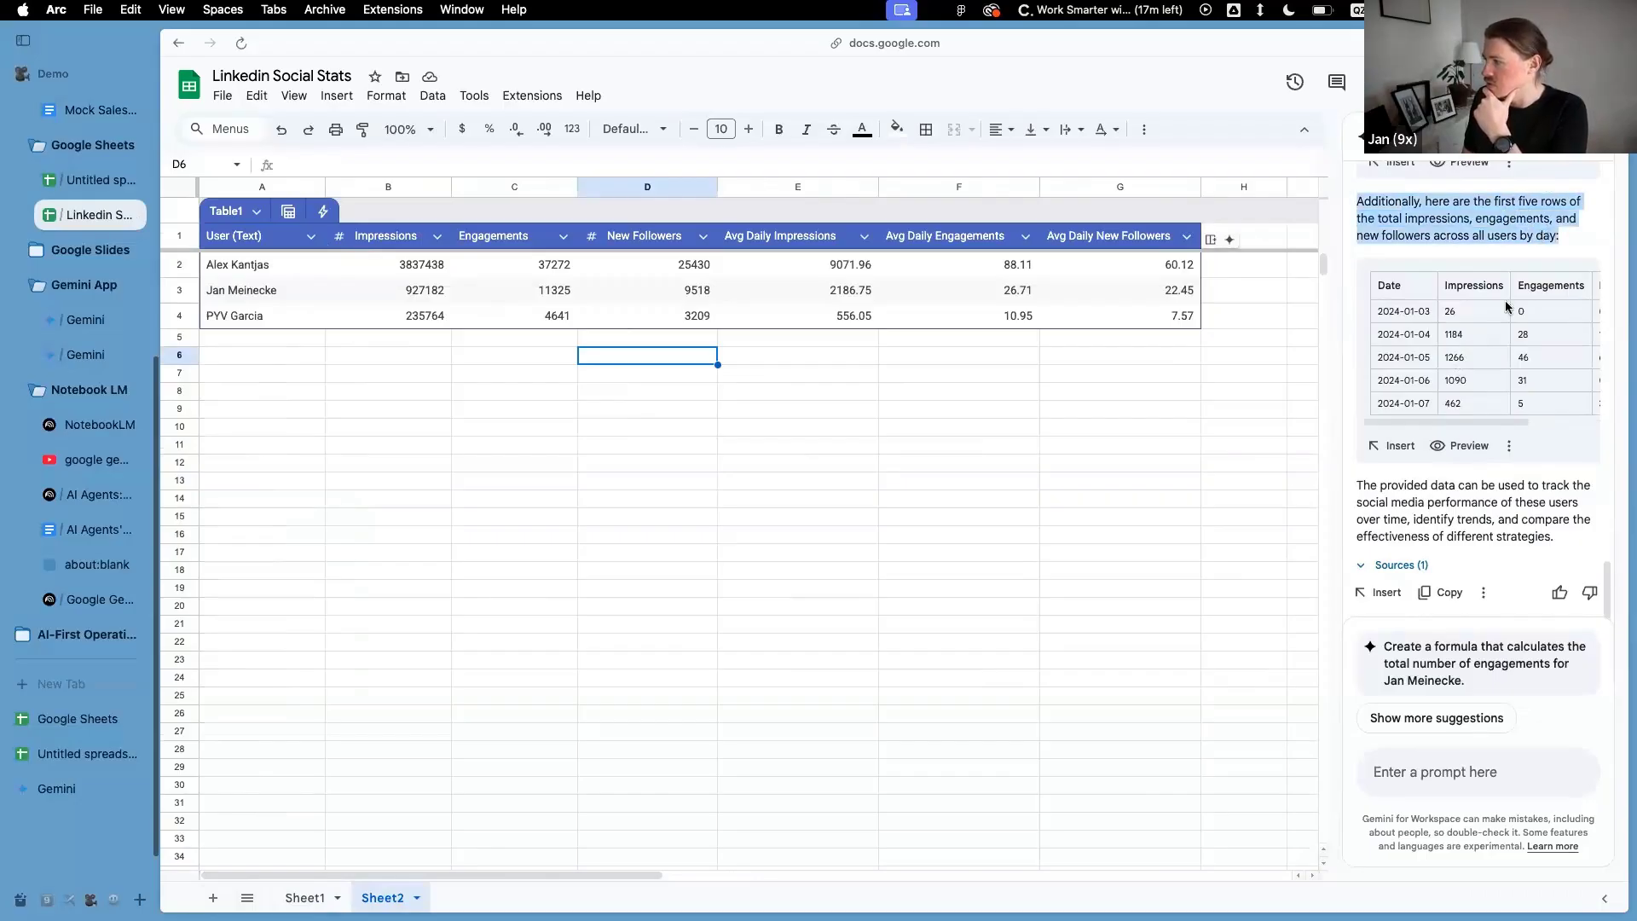
{"action": "left_click", "coordinate": [213, 898]}
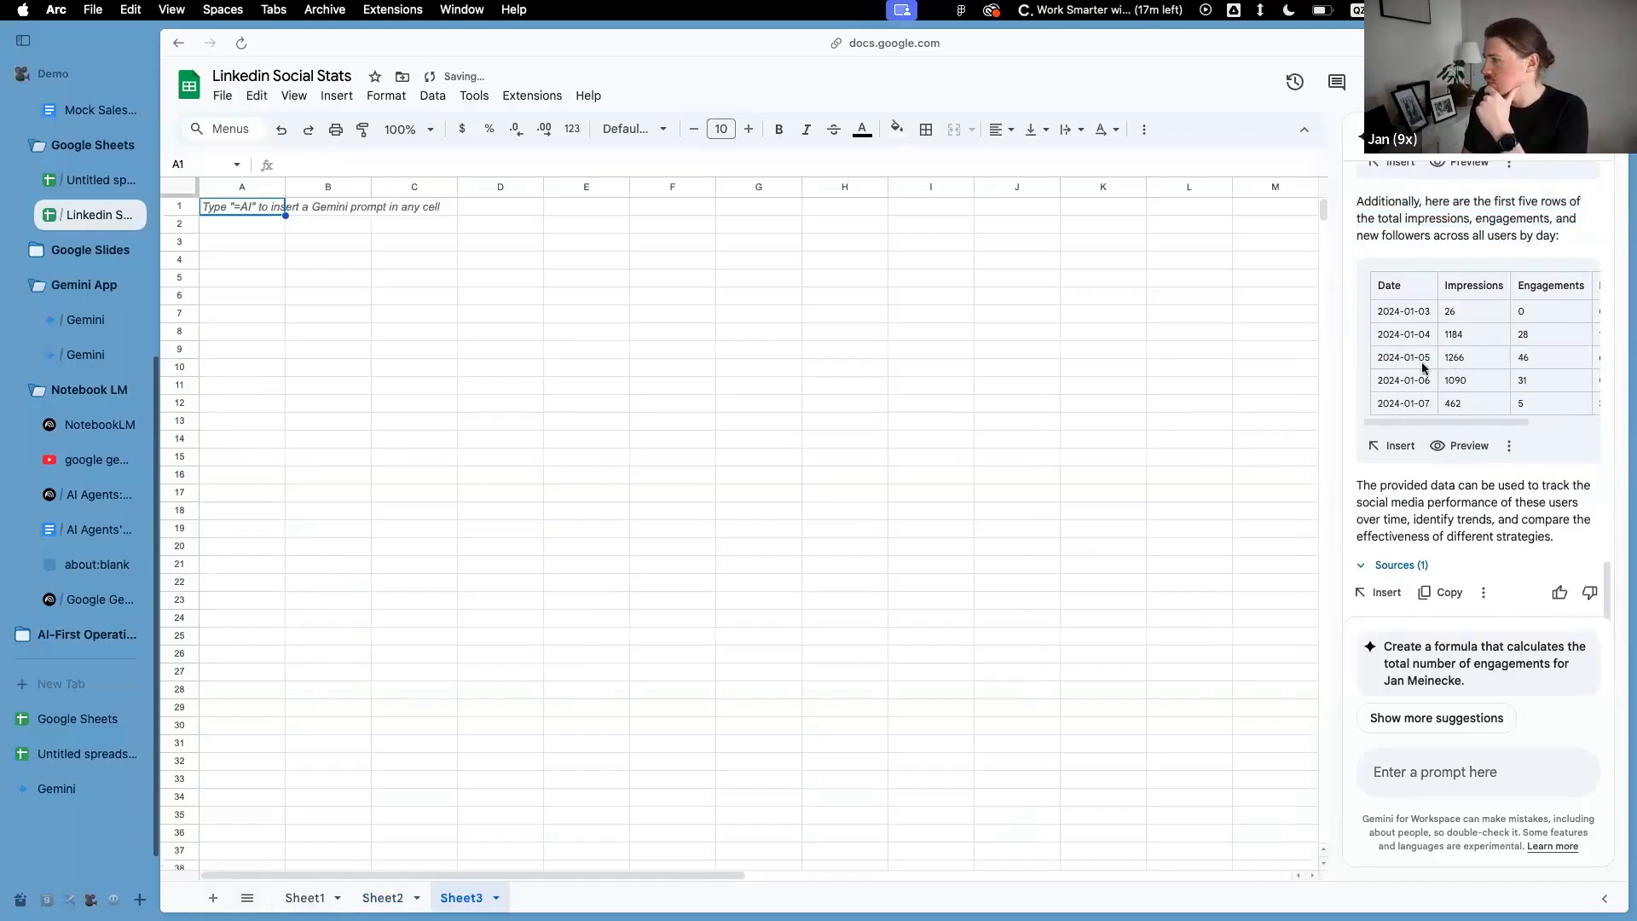
{"action": "left_click", "coordinate": [1399, 445]}
Examine the impressions, engagements and new followers values for the first dates in the inserted daily table
{"action": "left_click", "coordinate": [273, 267]}
{"action": "left_click", "coordinate": [358, 274]}
{"action": "left_click", "coordinate": [479, 272]}
{"action": "left_click", "coordinate": [597, 266]}
{"action": "left_click", "coordinate": [478, 266]}
{"action": "left_click", "coordinate": [388, 267]}
{"action": "left_click", "coordinate": [385, 294]}
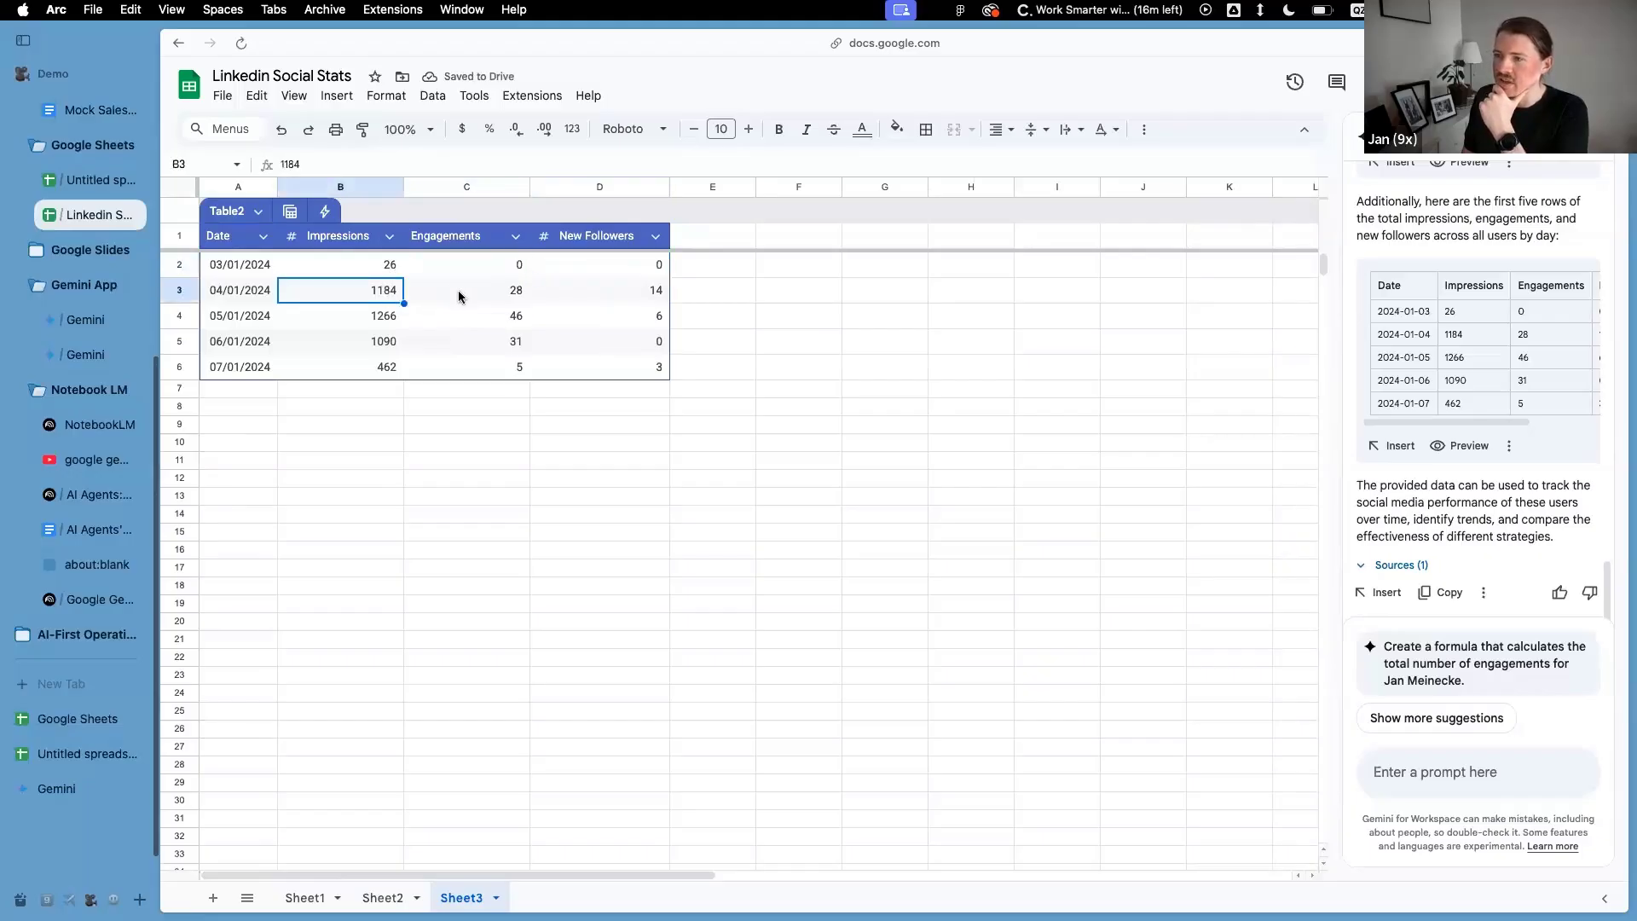
{"action": "left_click", "coordinate": [466, 297]}
{"action": "left_click", "coordinate": [657, 297]}
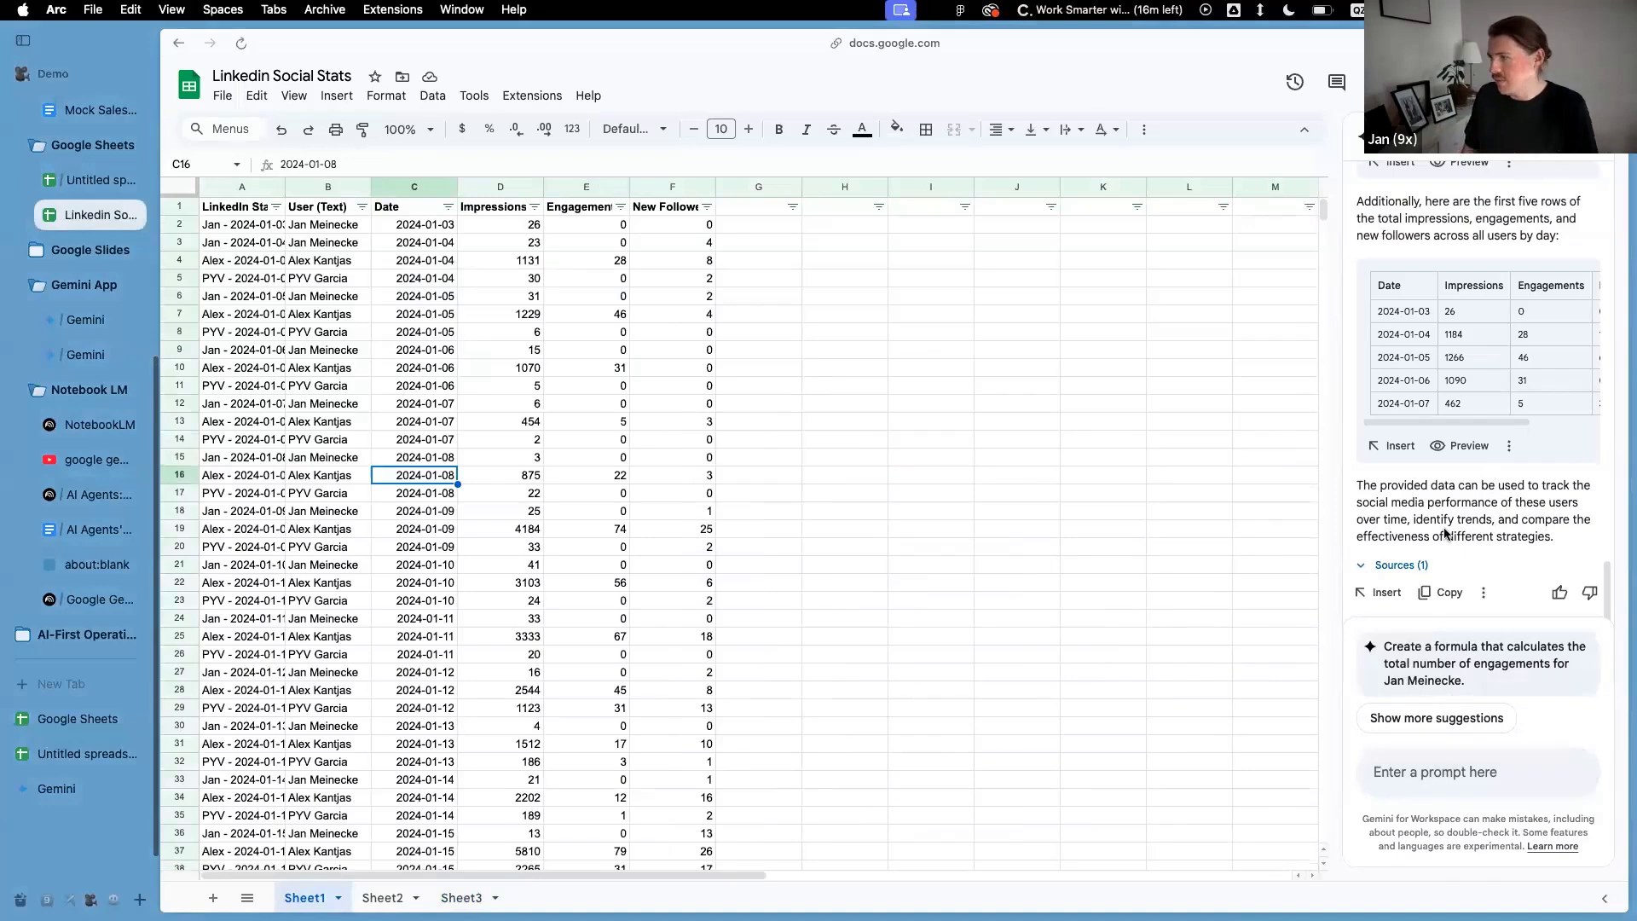
Ask Gemini on Sheet1 "What additional calculated metrics would be useful to add for this dataset?"
{"action": "scroll", "coordinate": [1447, 527], "scroll_direction": "up", "scroll_amount": 10}
{"action": "scroll", "coordinate": [1447, 527], "scroll_direction": "down", "scroll_amount": 5}
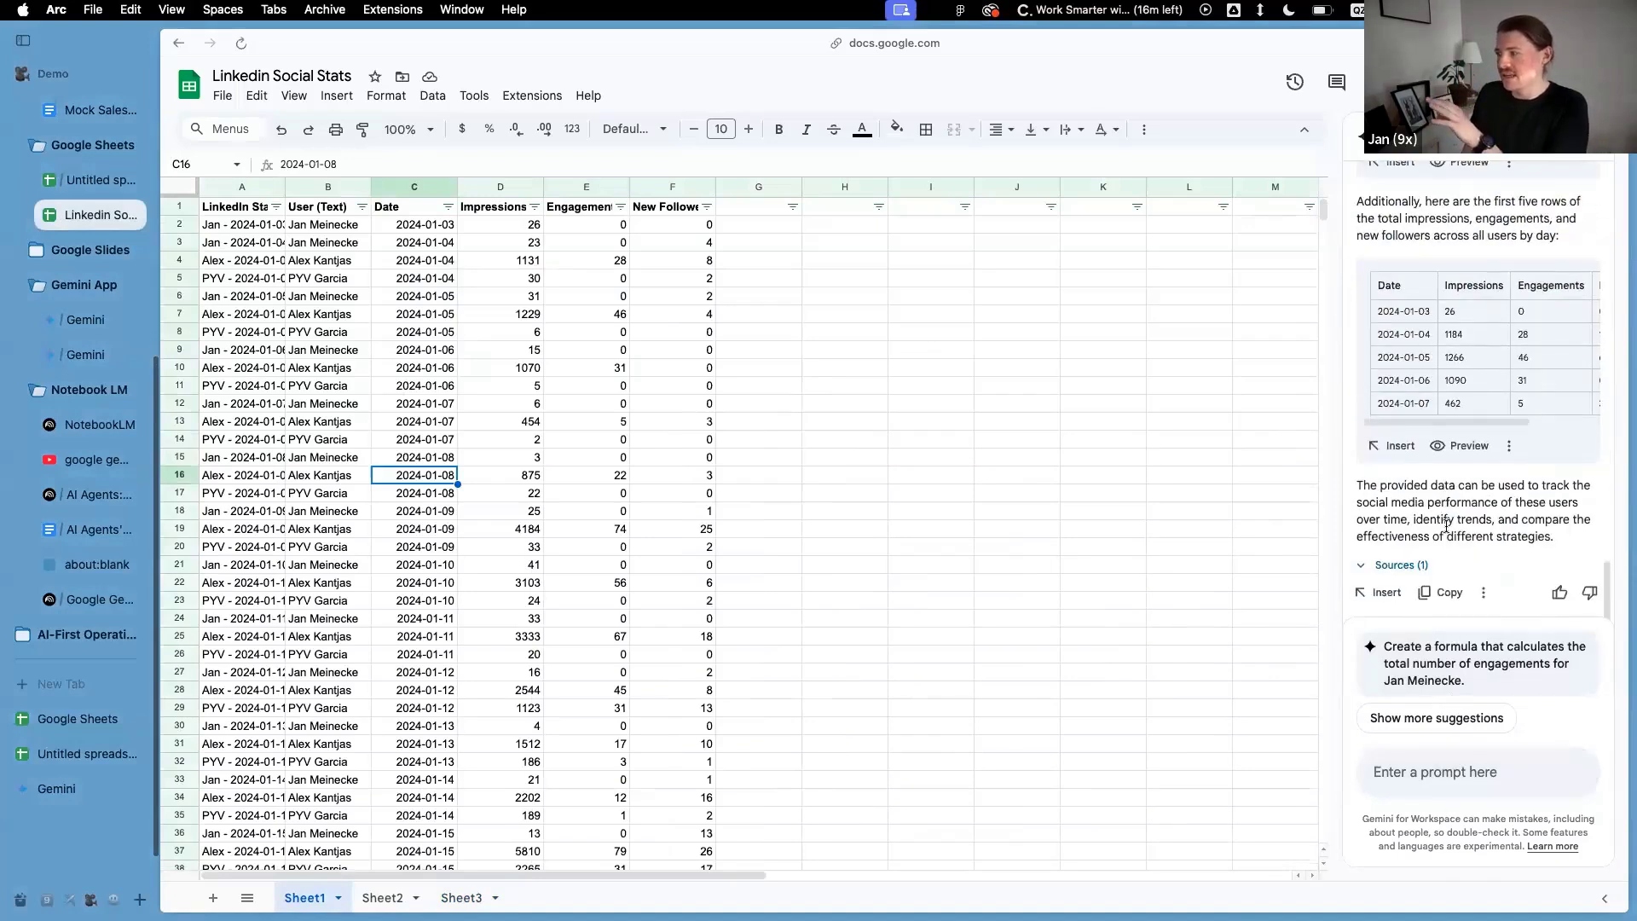
{"action": "left_click", "coordinate": [1407, 776]}
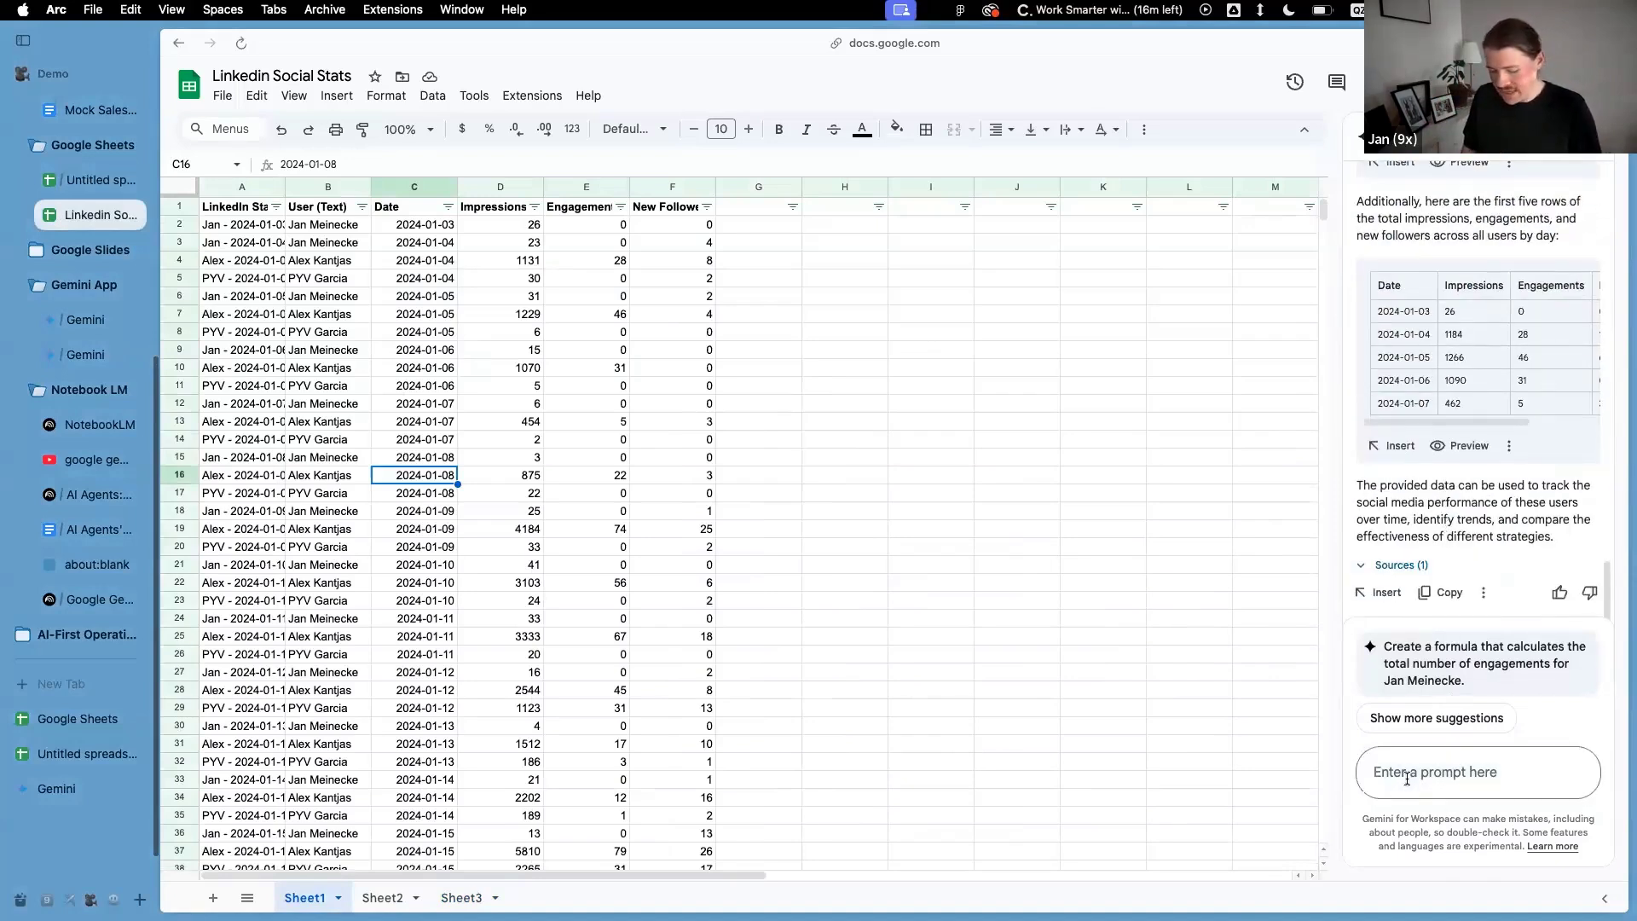
{"action": "type", "text": "What additional calculated metrics would be useful to add for this dataset?"}
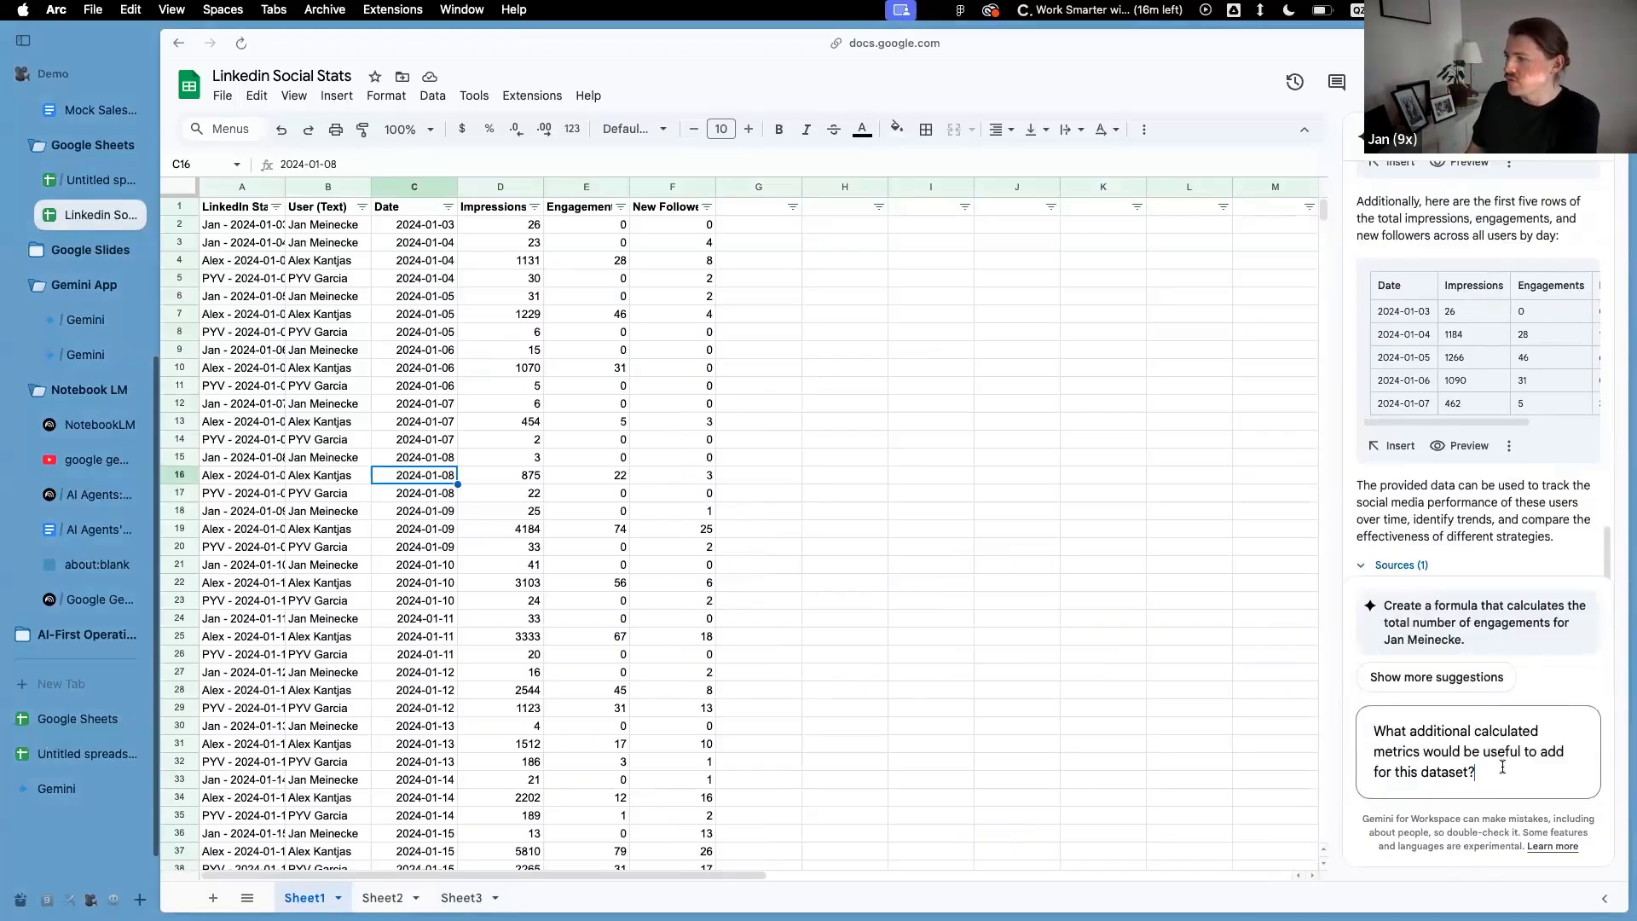
{"action": "key", "text": "Return"}
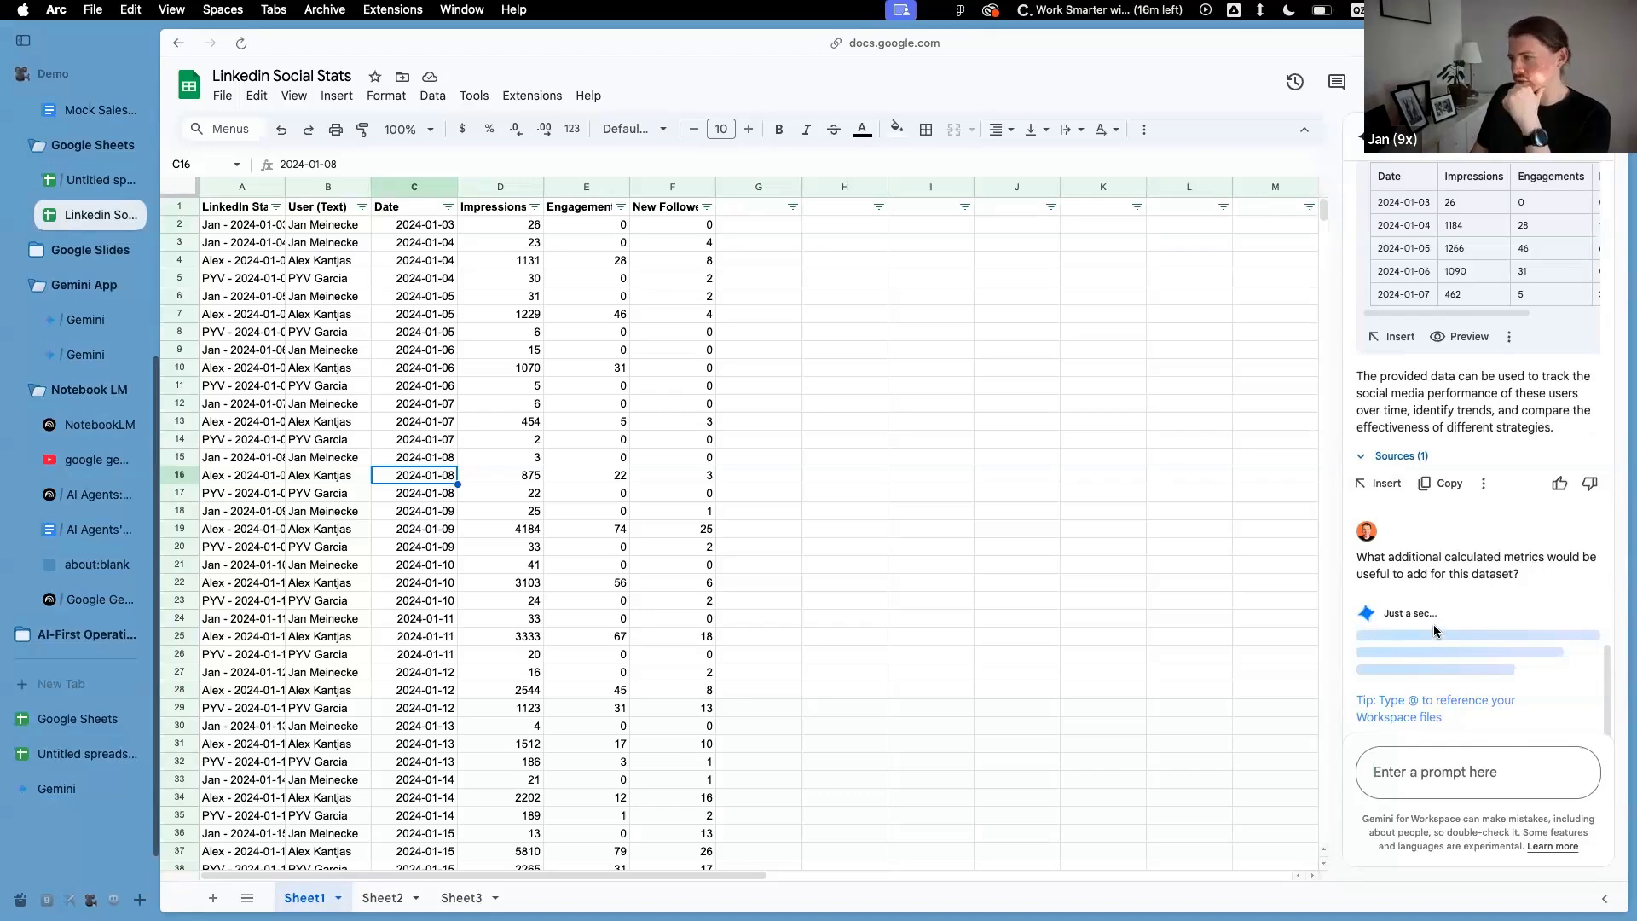
Examine the additional metrics, formulas and cumulative charts that Gemini proposes for the LinkedIn dataset
{"action": "left_click", "coordinate": [532, 279]}
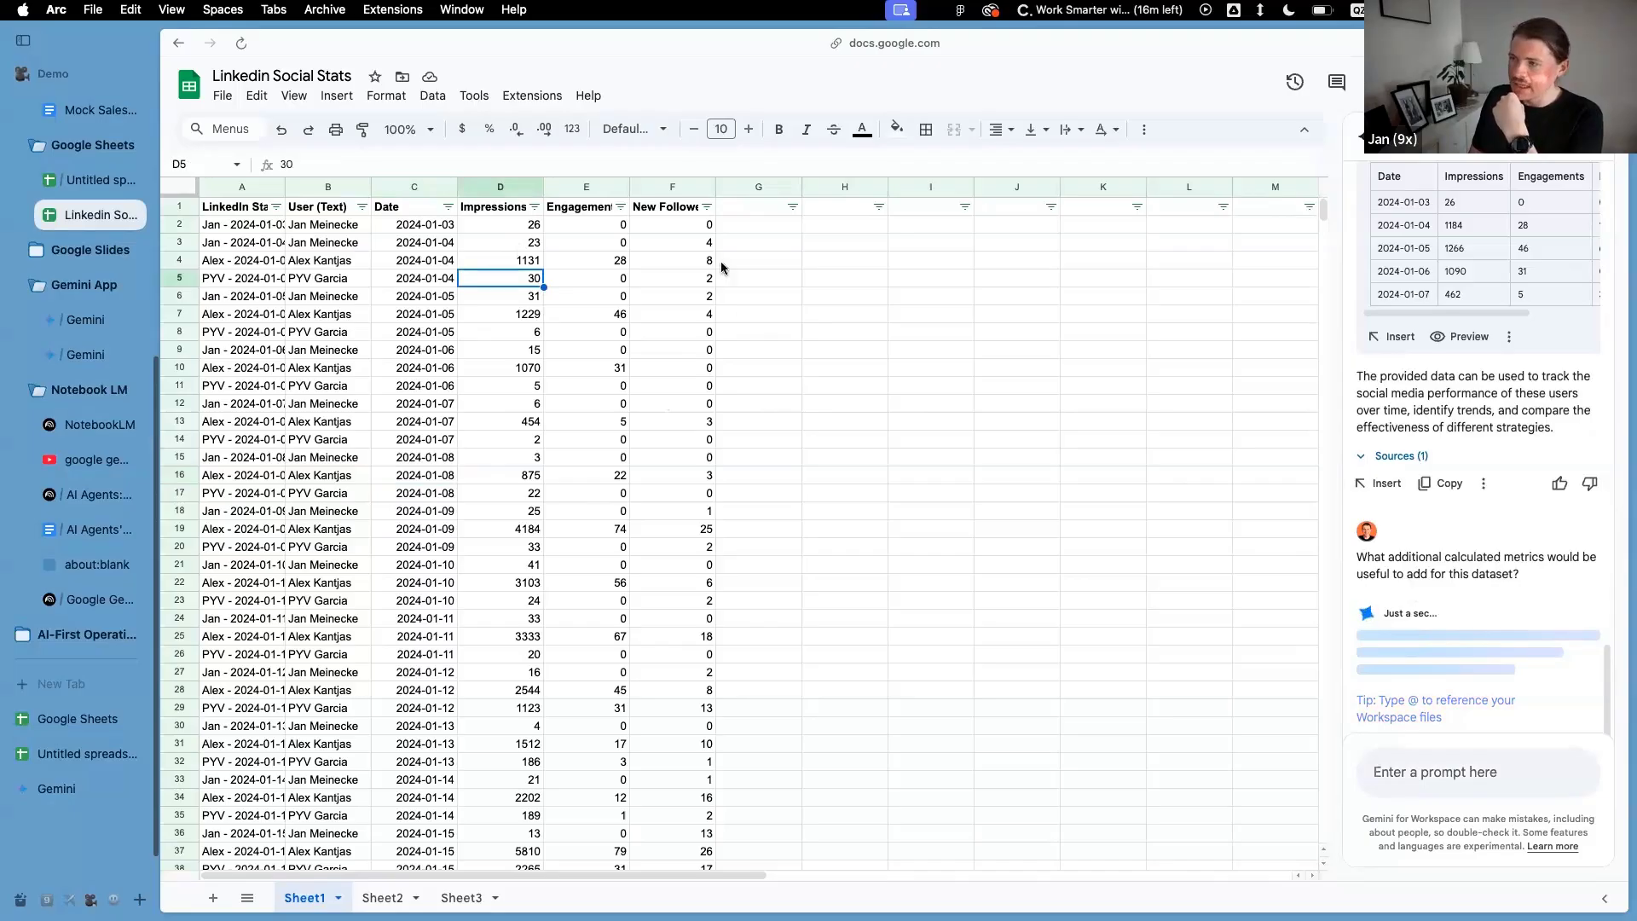
{"action": "left_click", "coordinate": [730, 227]}
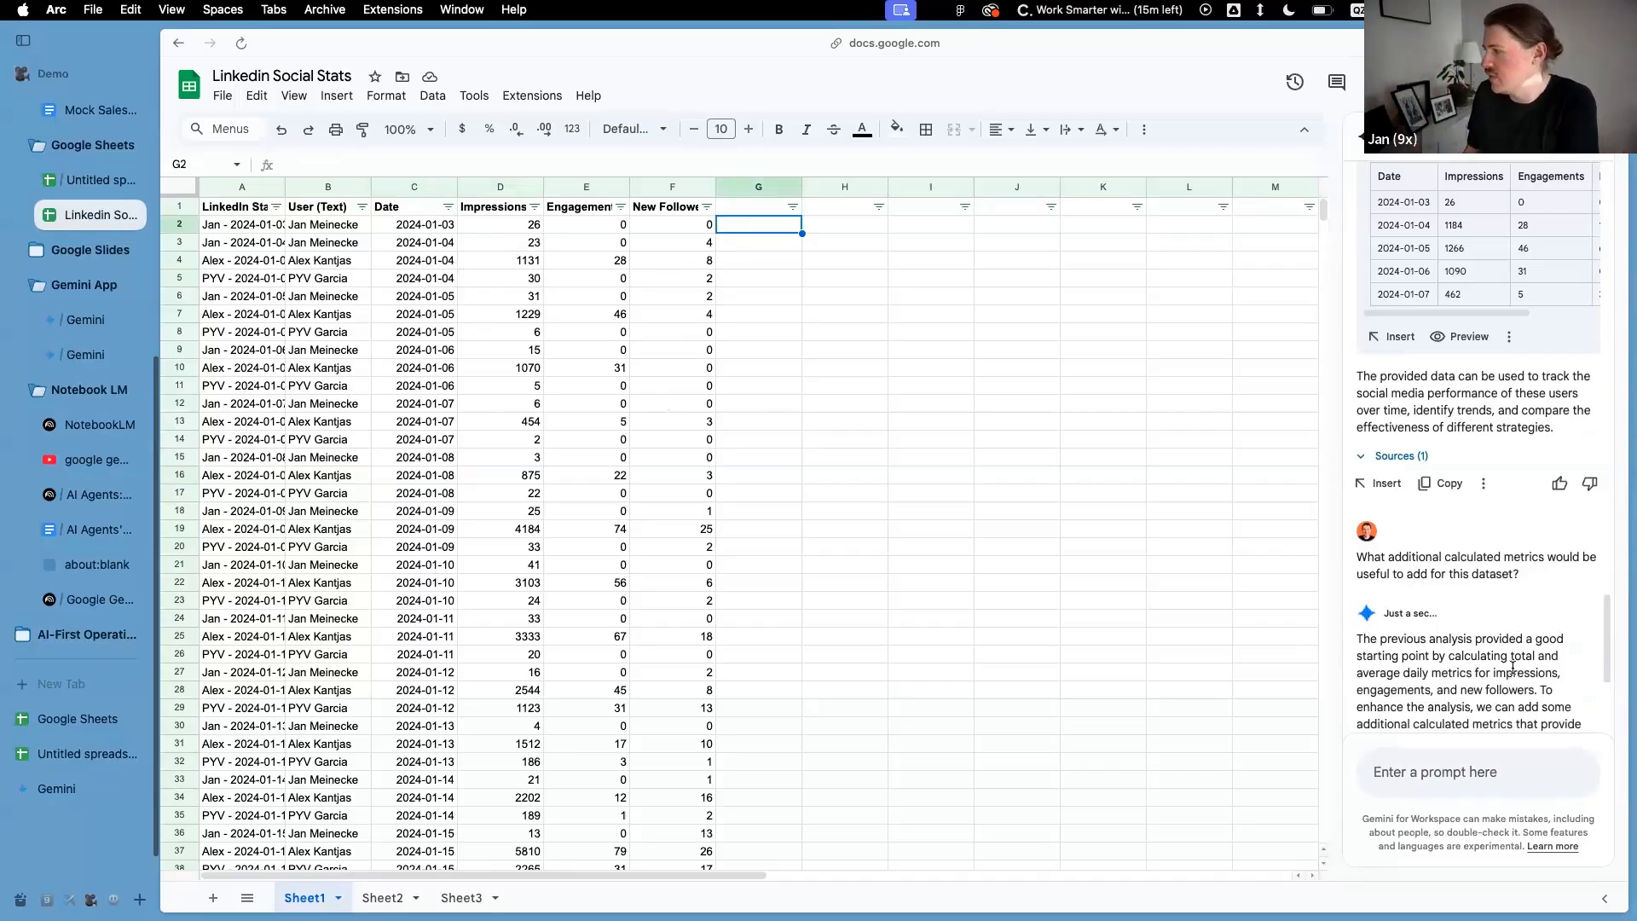
{"action": "left_click_drag", "start_coordinate": [1405, 319], "coordinate": [1499, 398]}
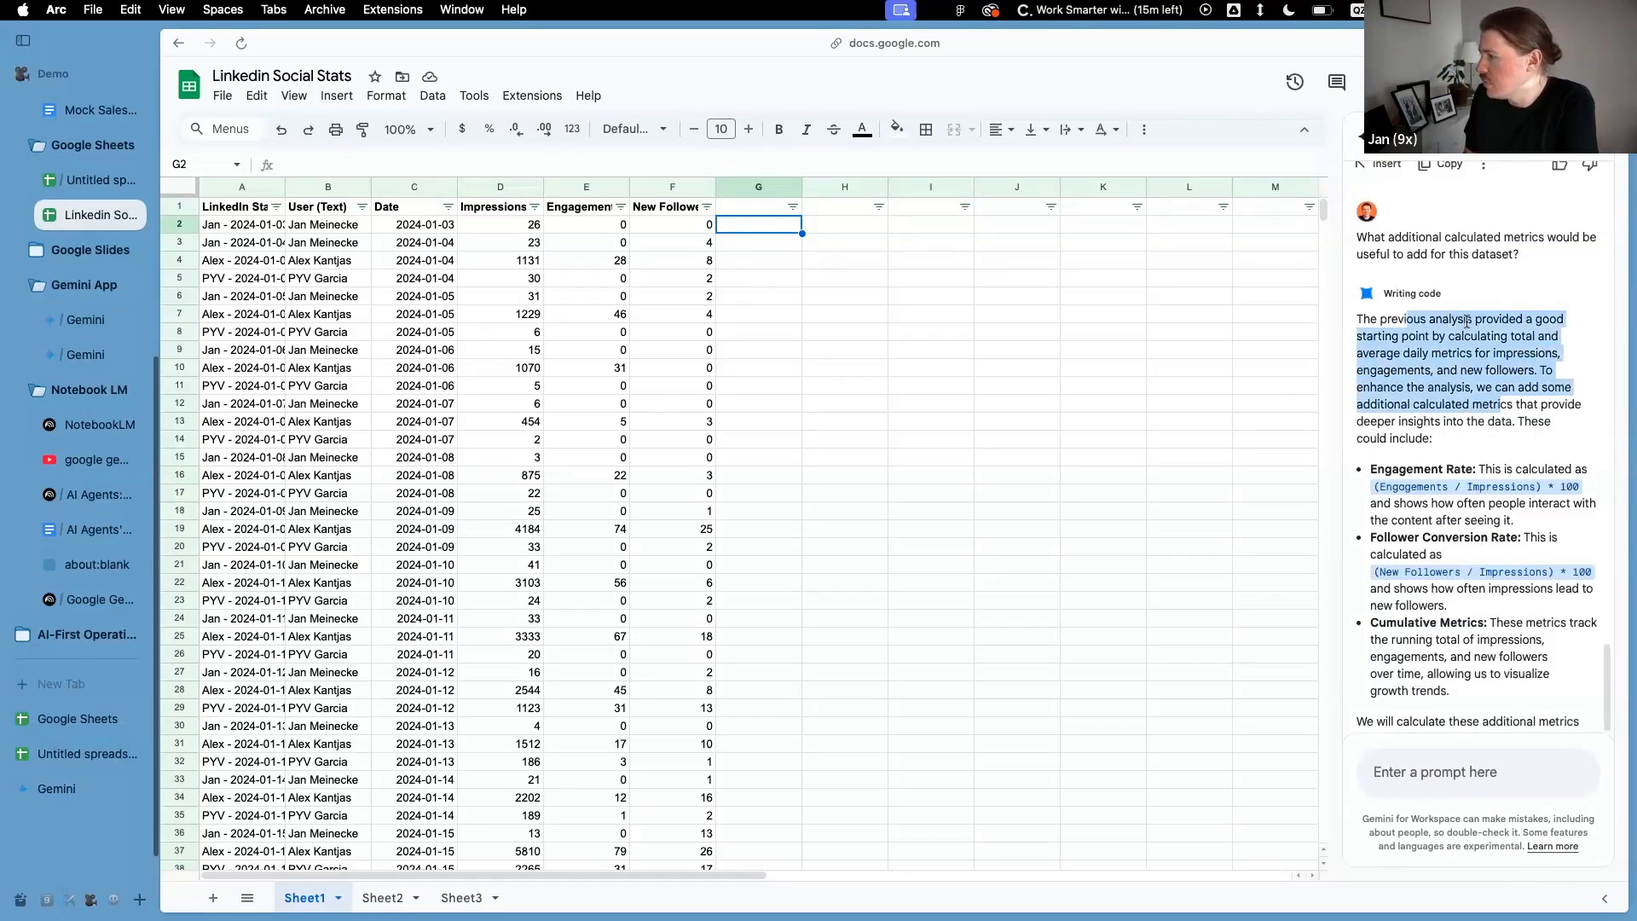
{"action": "left_click_drag", "start_coordinate": [1377, 263], "coordinate": [1582, 263]}
{"action": "left_click", "coordinate": [1496, 333]}
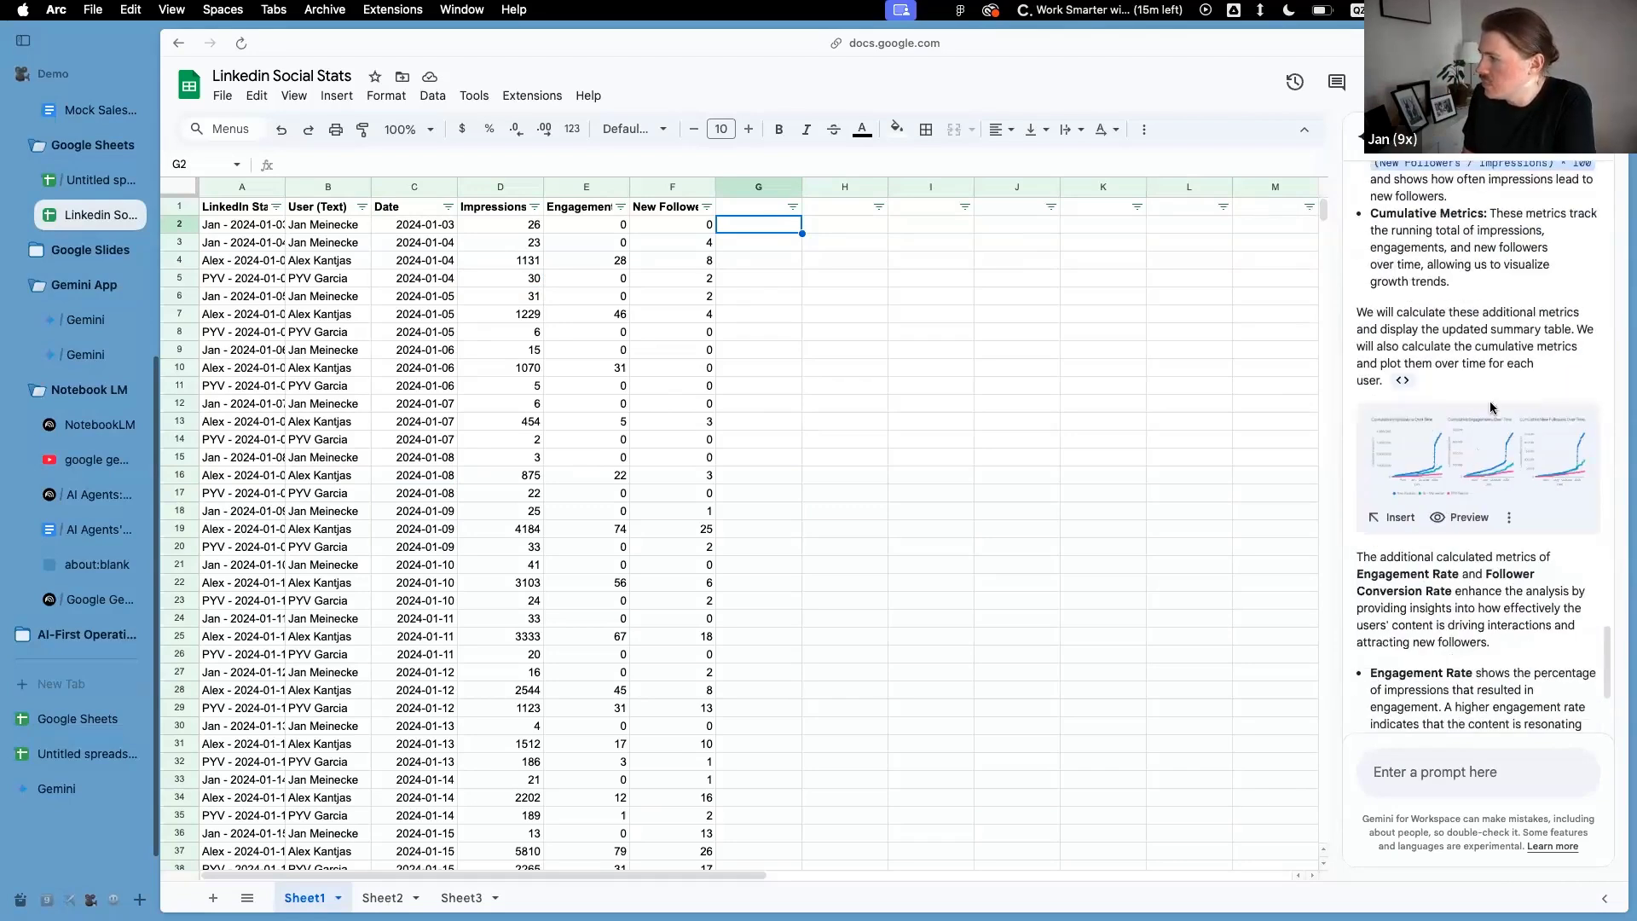
{"action": "left_click_drag", "start_coordinate": [1367, 312], "coordinate": [1521, 312]}
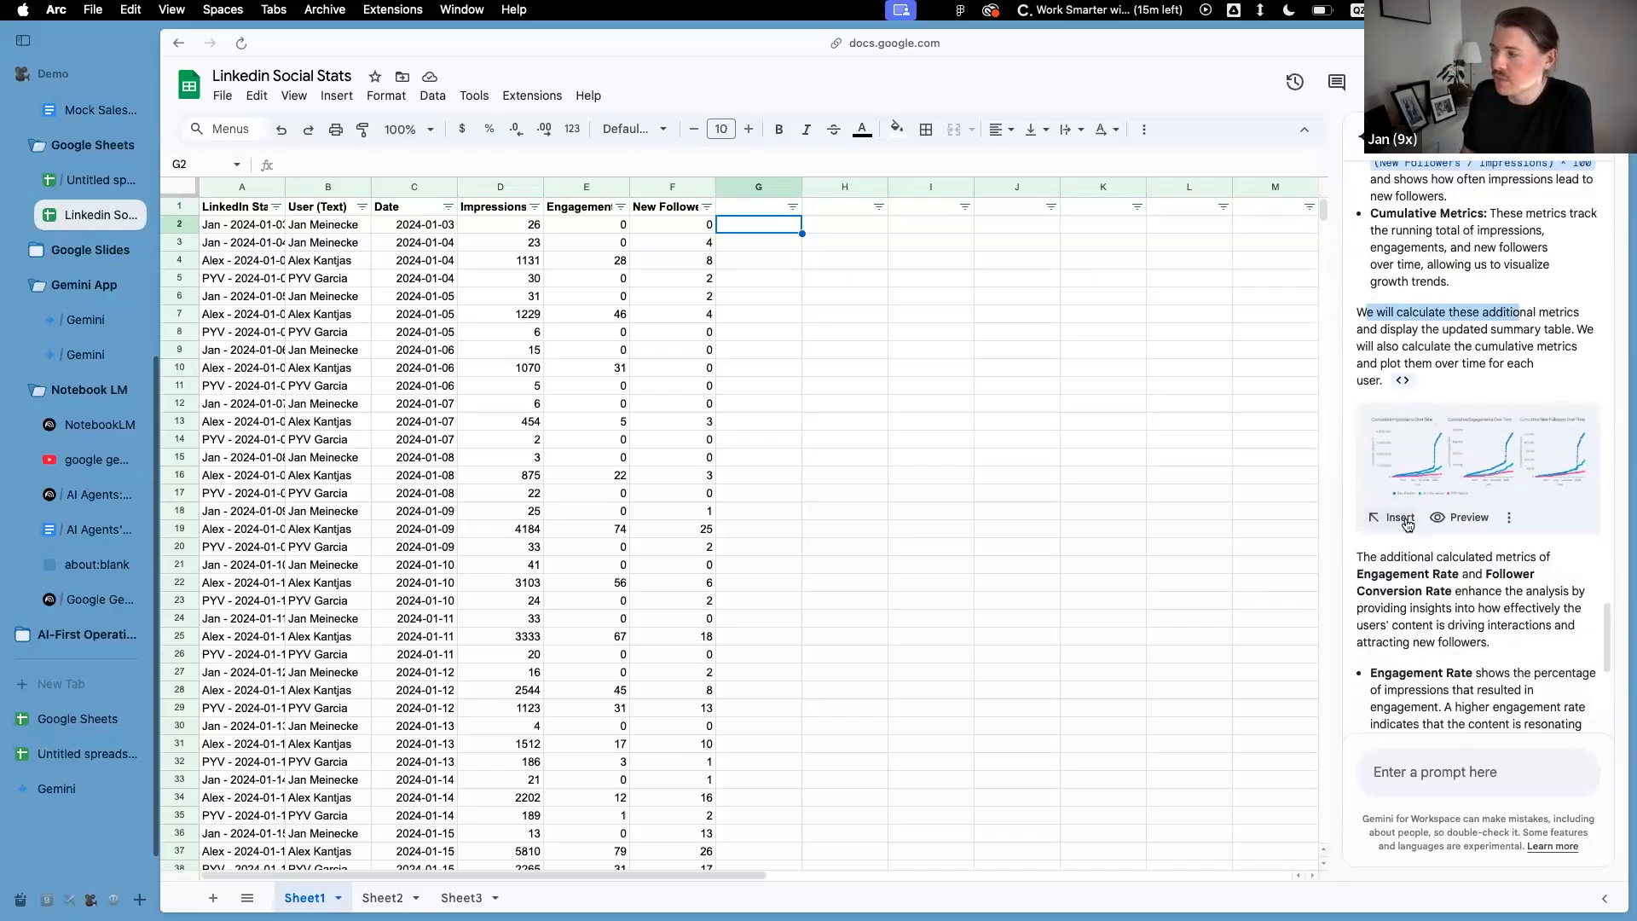
{"action": "scroll", "coordinate": [1428, 461], "scroll_direction": "down", "scroll_amount": 5}
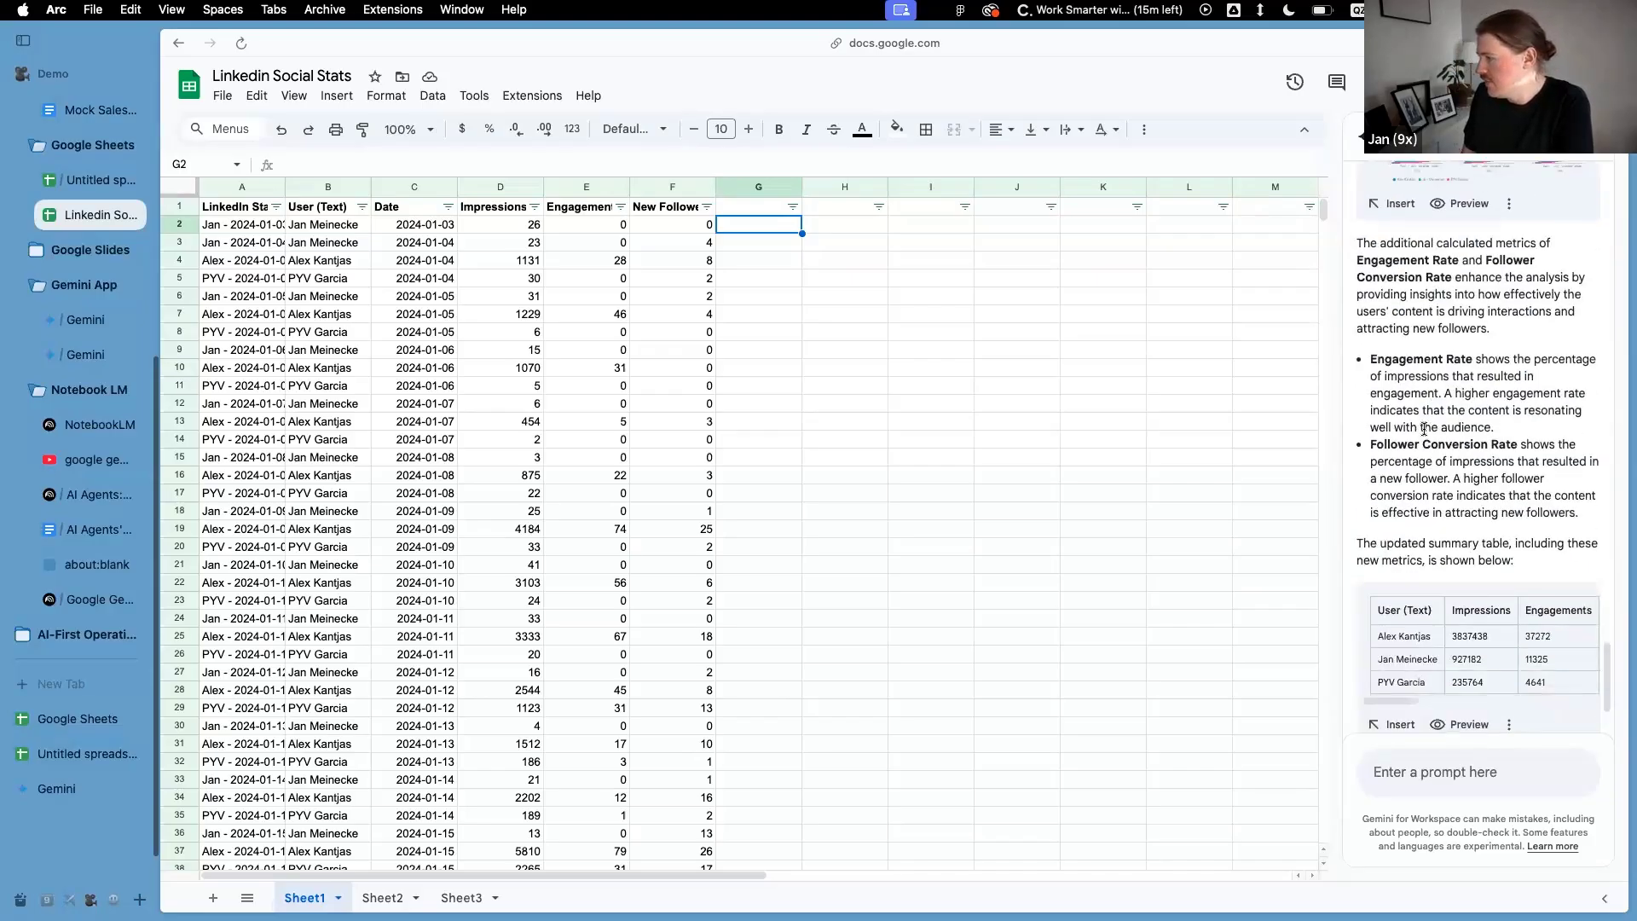
Ask Gemini "Can you please create a formula to calculate the engagement rate for each row?"
{"action": "scroll", "coordinate": [1491, 452], "scroll_direction": "down", "scroll_amount": 5}
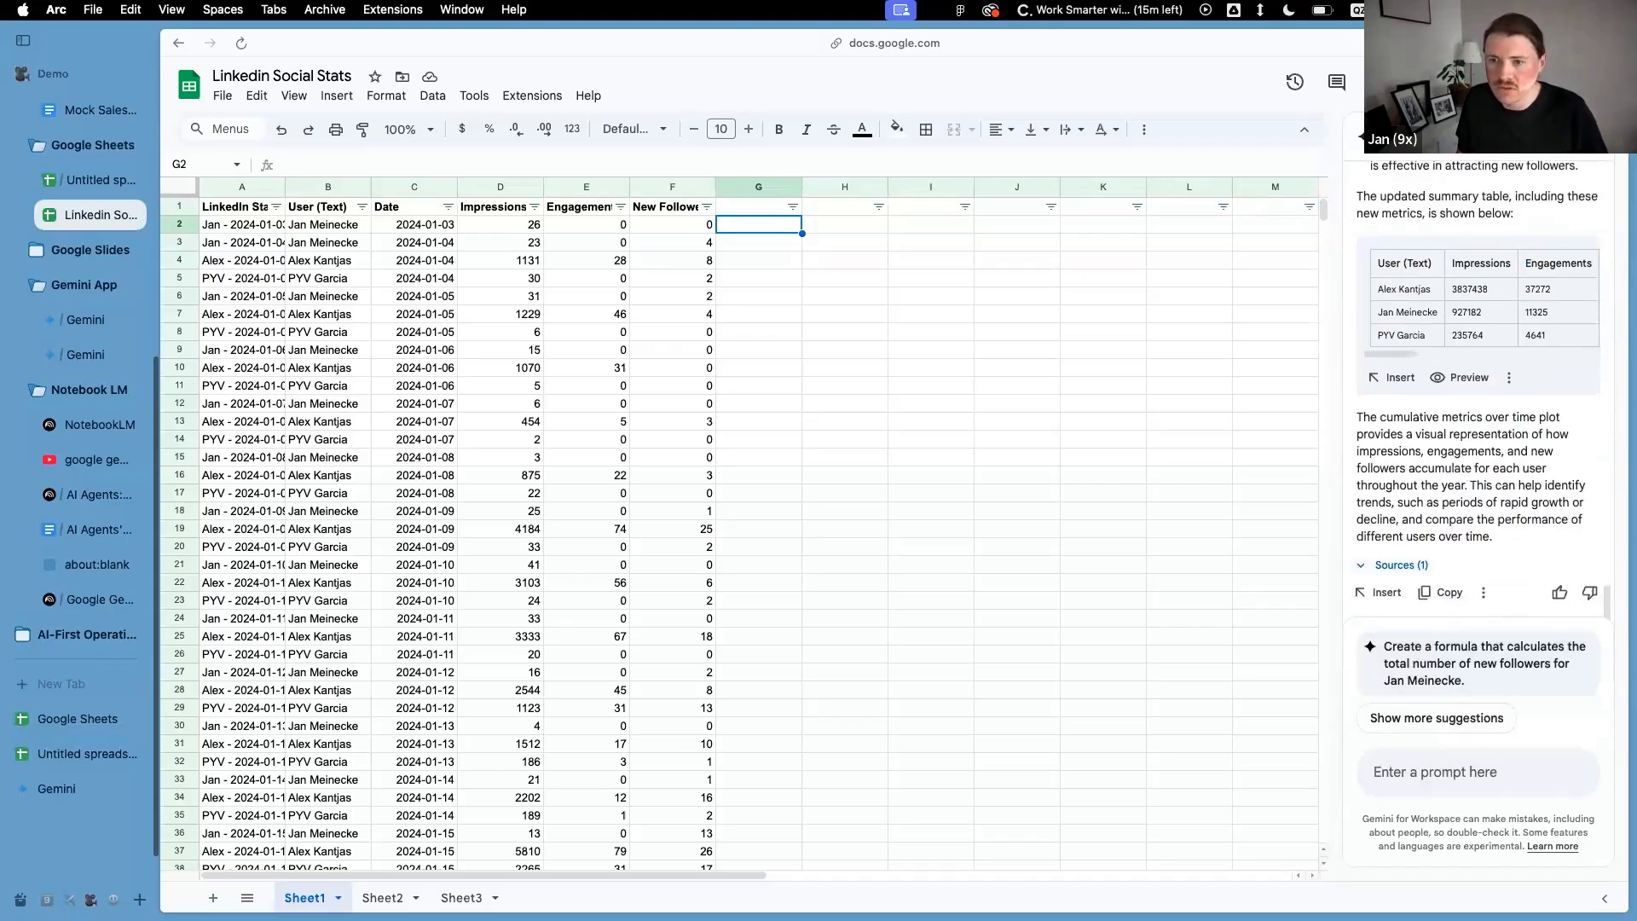
{"action": "left_click", "coordinate": [1467, 776]}
{"action": "type", "text": "Can you please create a formula to calculate the engagement rate for each row?"}
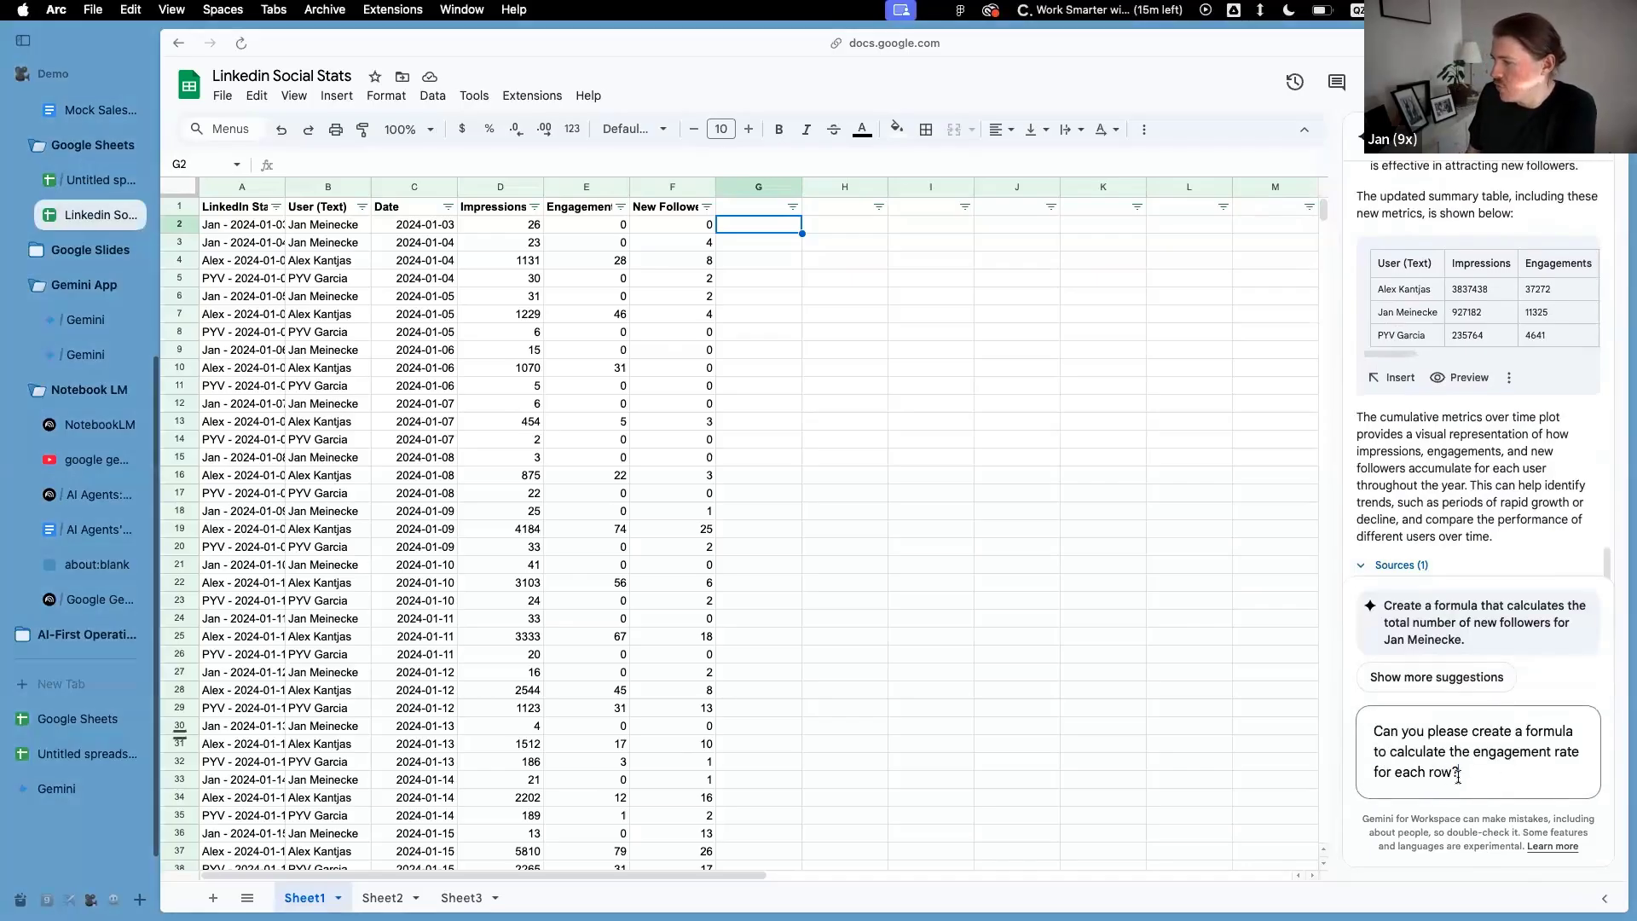
{"action": "key", "text": "Return"}
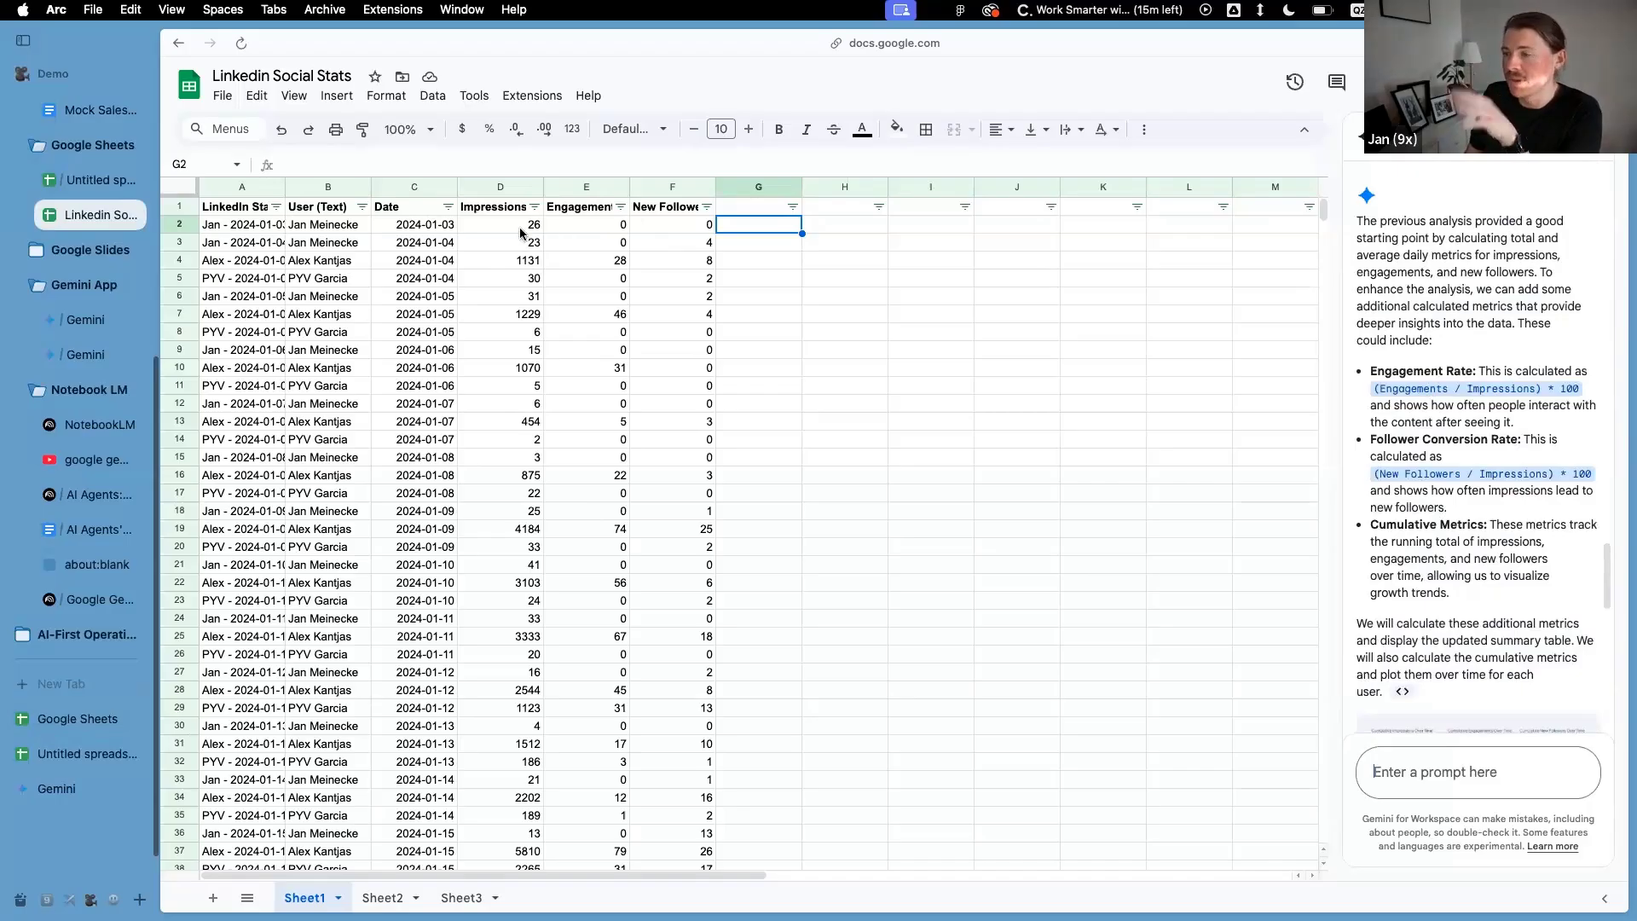
Insert Gemini's engagement rate formula =(E2/D2)*100 into G2:G1272 and check the formula in several rows
{"action": "scroll", "coordinate": [1559, 527], "scroll_direction": "down", "scroll_amount": 12}
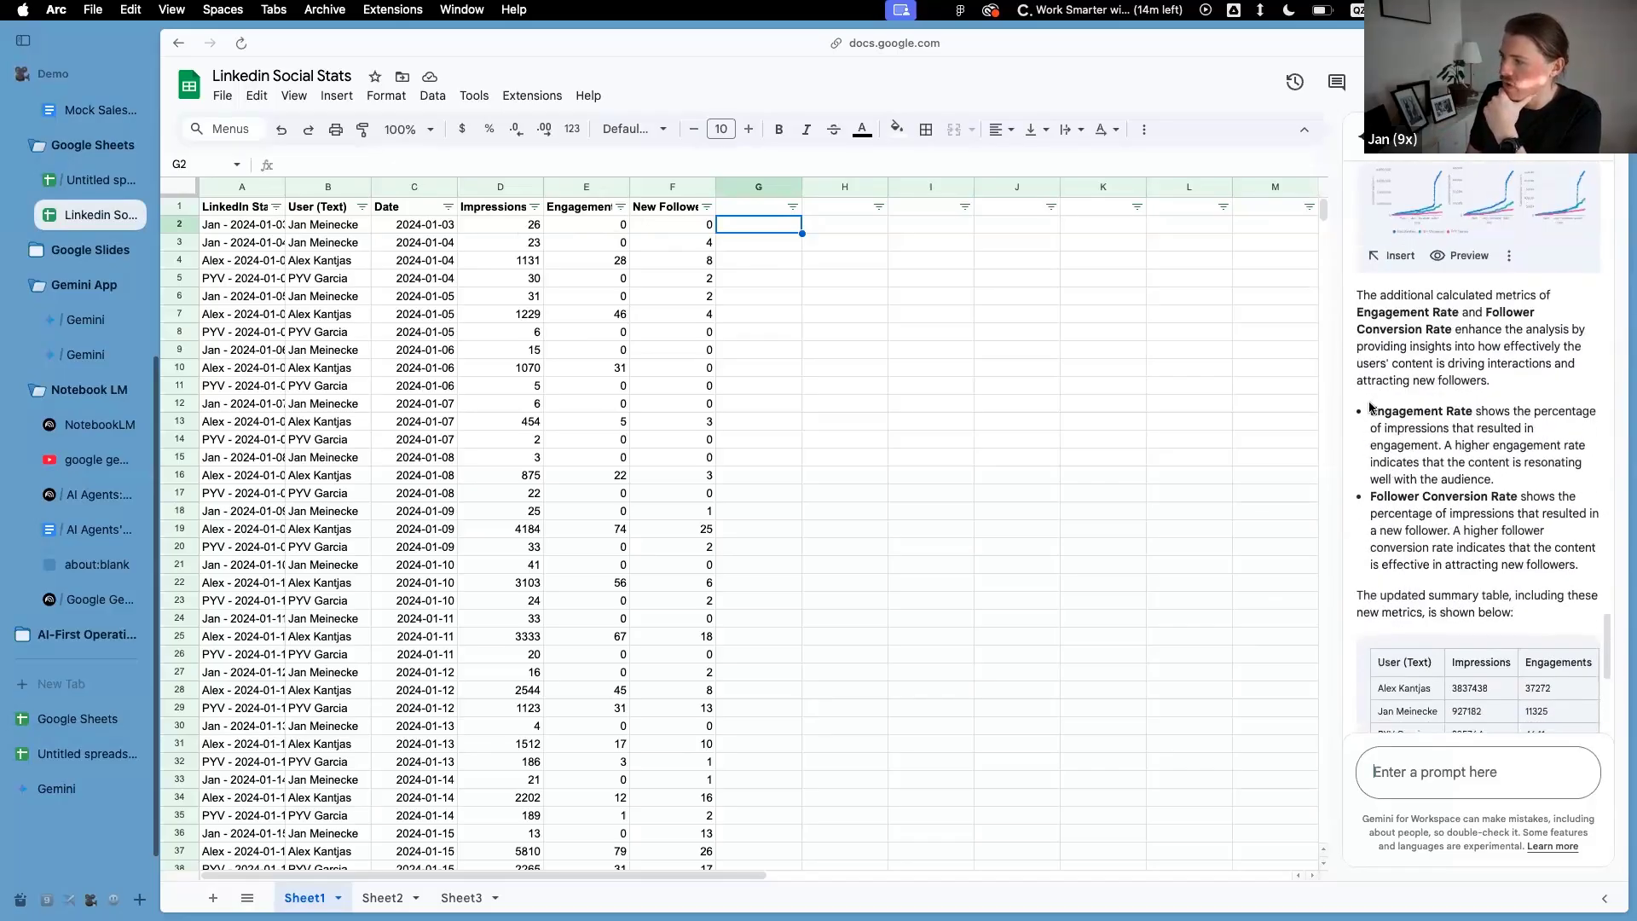
{"action": "scroll", "coordinate": [1412, 479], "scroll_direction": "down", "scroll_amount": 6}
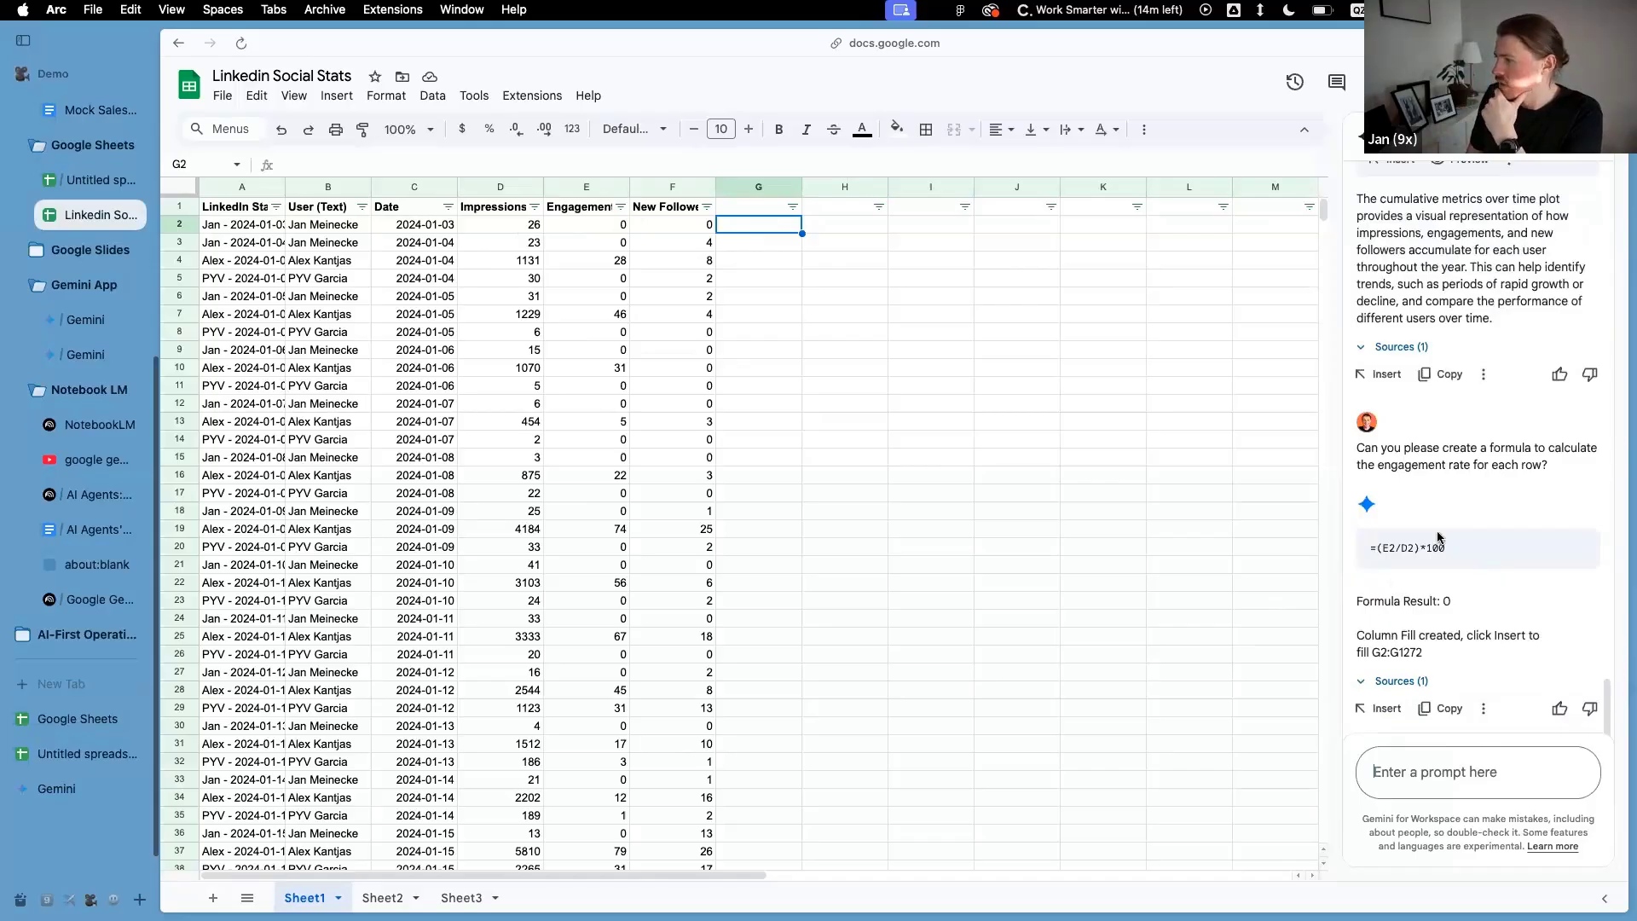
{"action": "left_click_drag", "start_coordinate": [1390, 449], "coordinate": [1455, 535]}
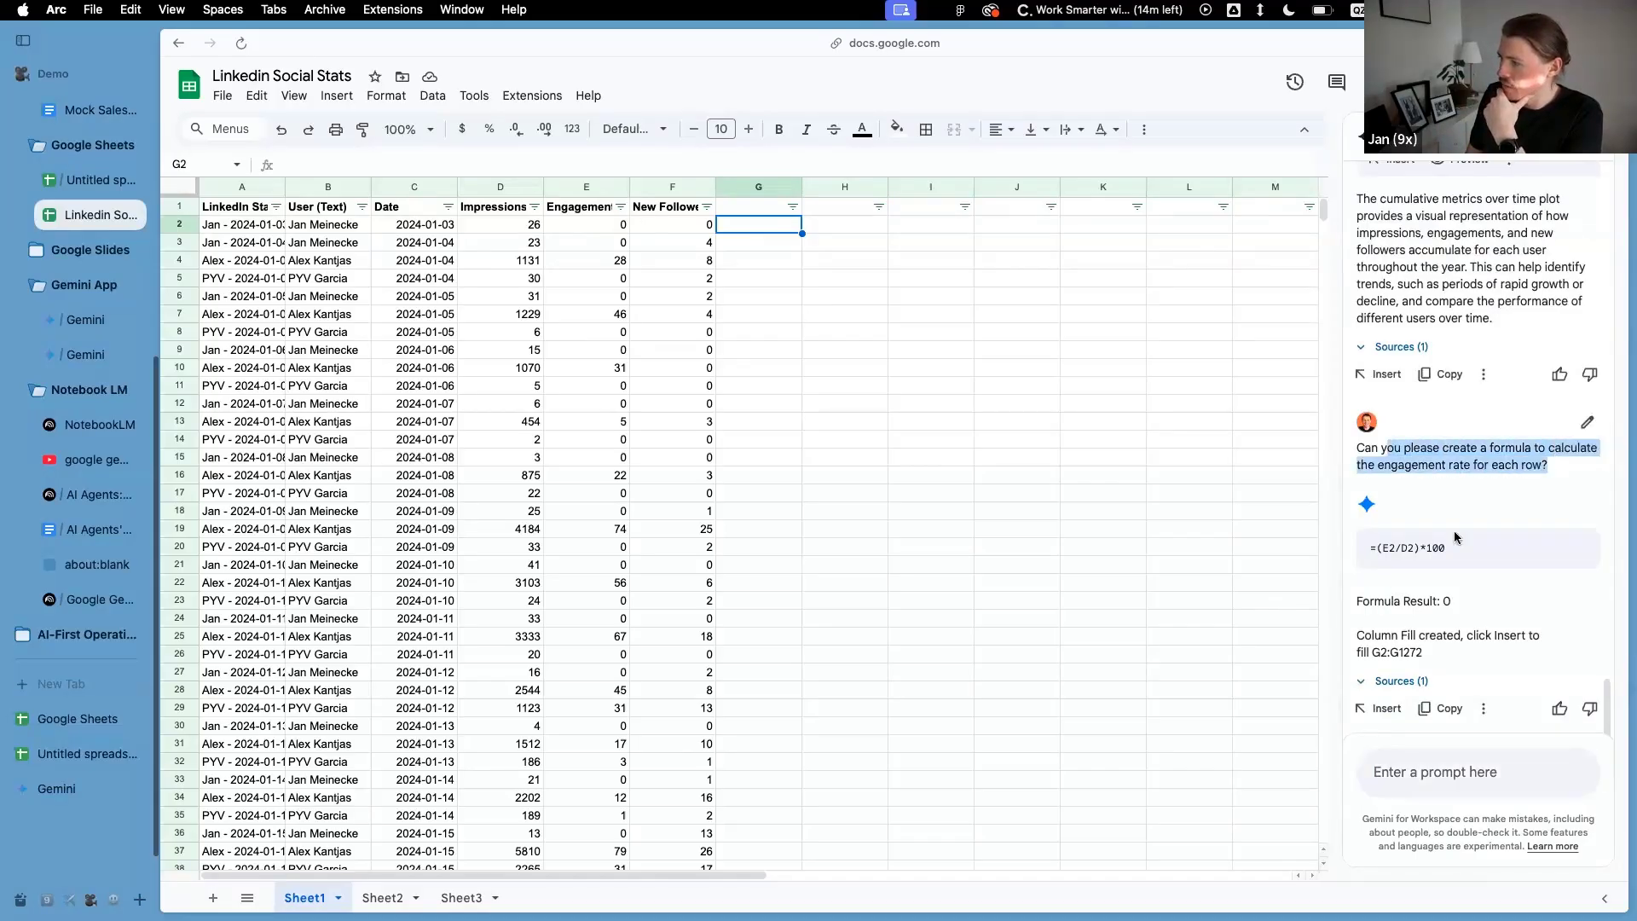
{"action": "left_click", "coordinate": [1379, 712]}
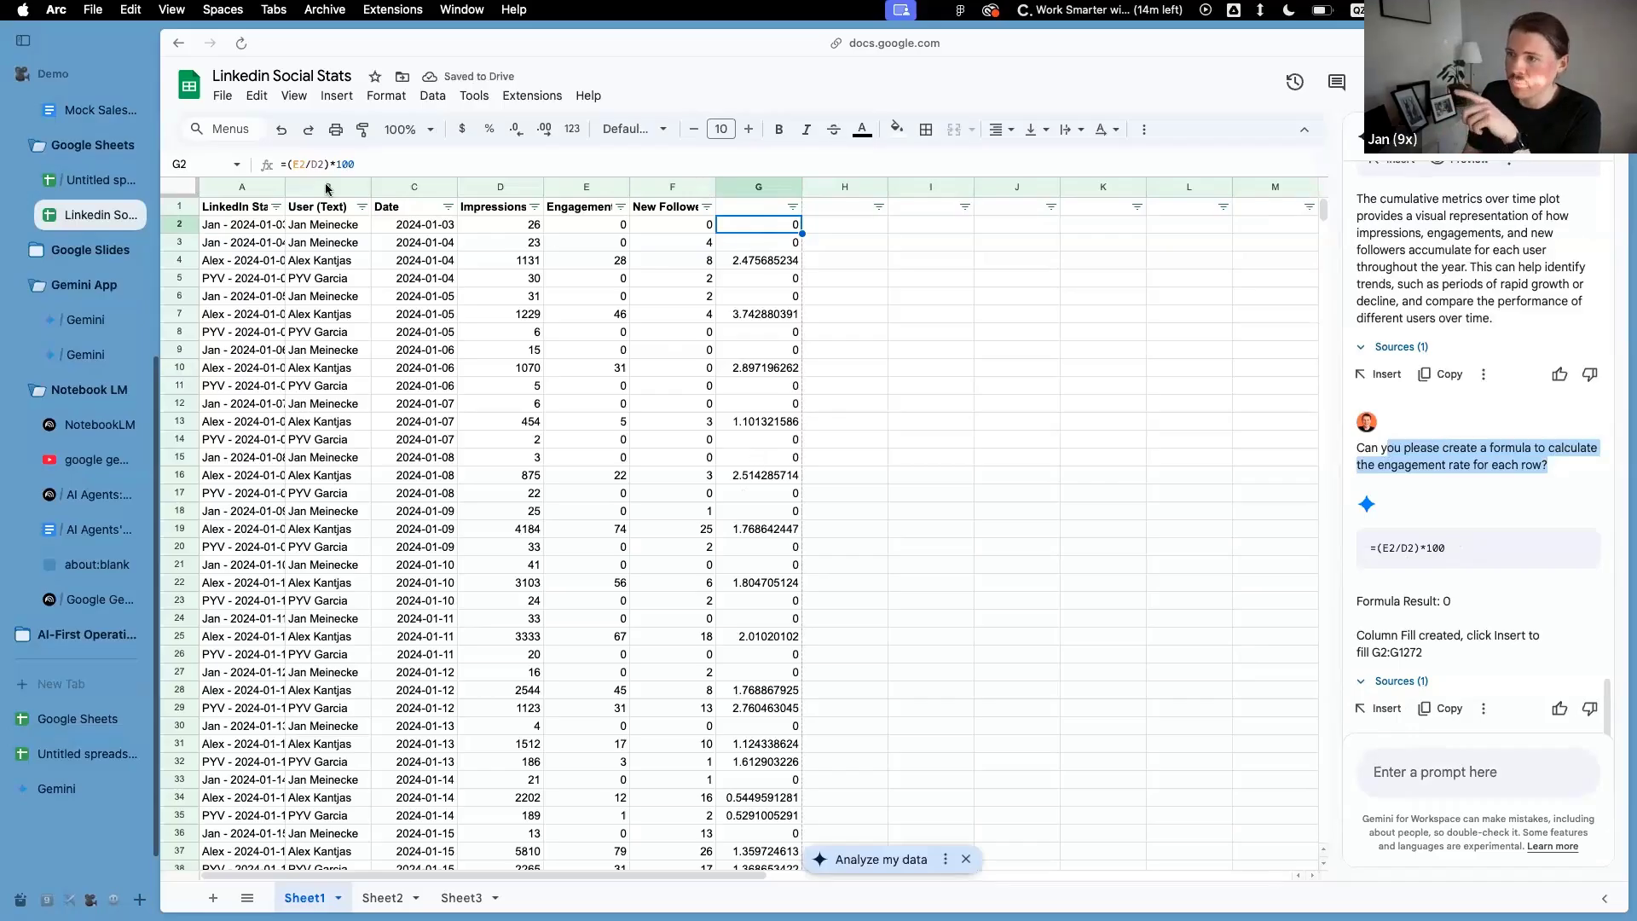
{"action": "left_click", "coordinate": [790, 257]}
{"action": "left_click", "coordinate": [769, 319]}
{"action": "left_click", "coordinate": [770, 367]}
{"action": "left_click", "coordinate": [767, 406]}
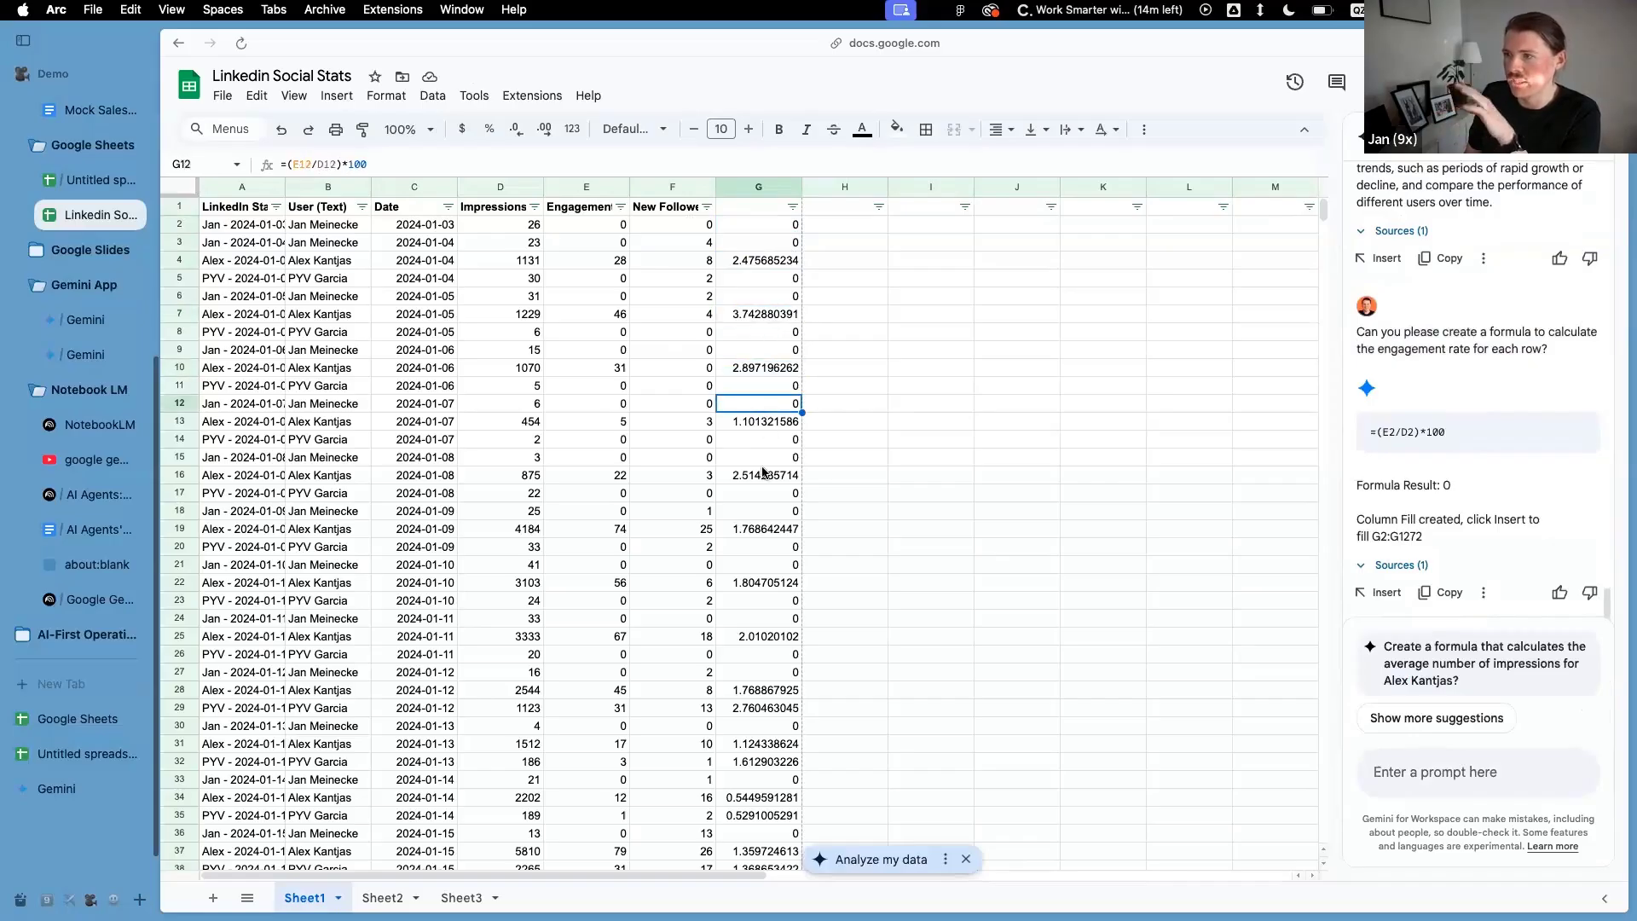
Label the new calculated column in G1 as Engagement Rate
{"action": "double_click", "coordinate": [735, 208]}
{"action": "type", "text": "Engag"}
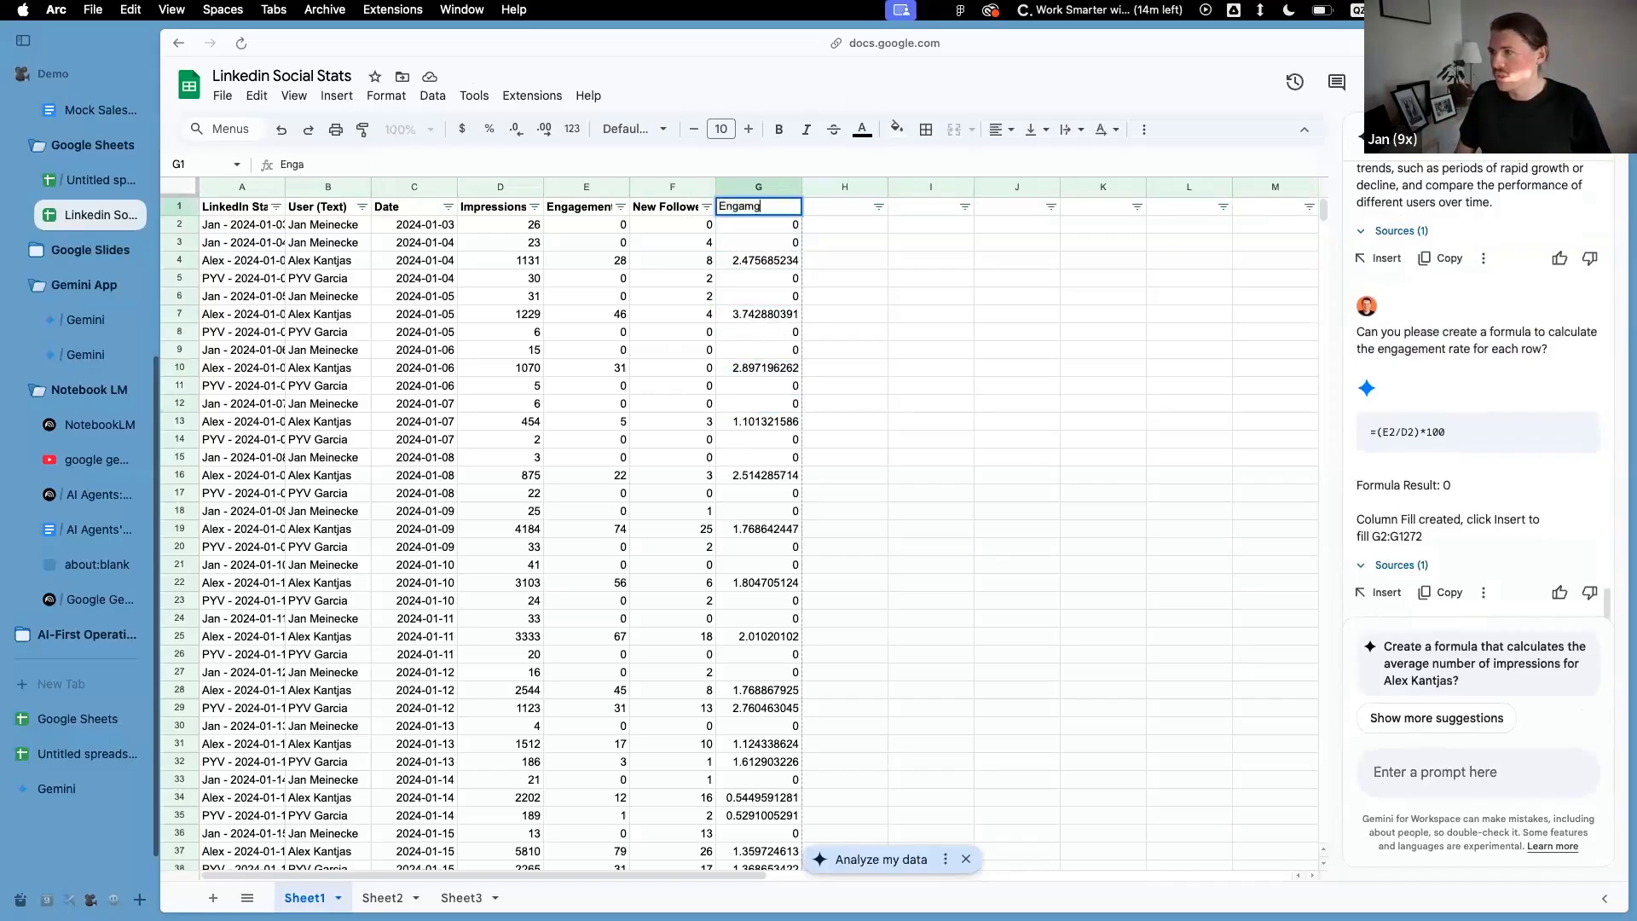
{"action": "type", "text": "ement Rate"}
{"action": "key", "text": "Return"}
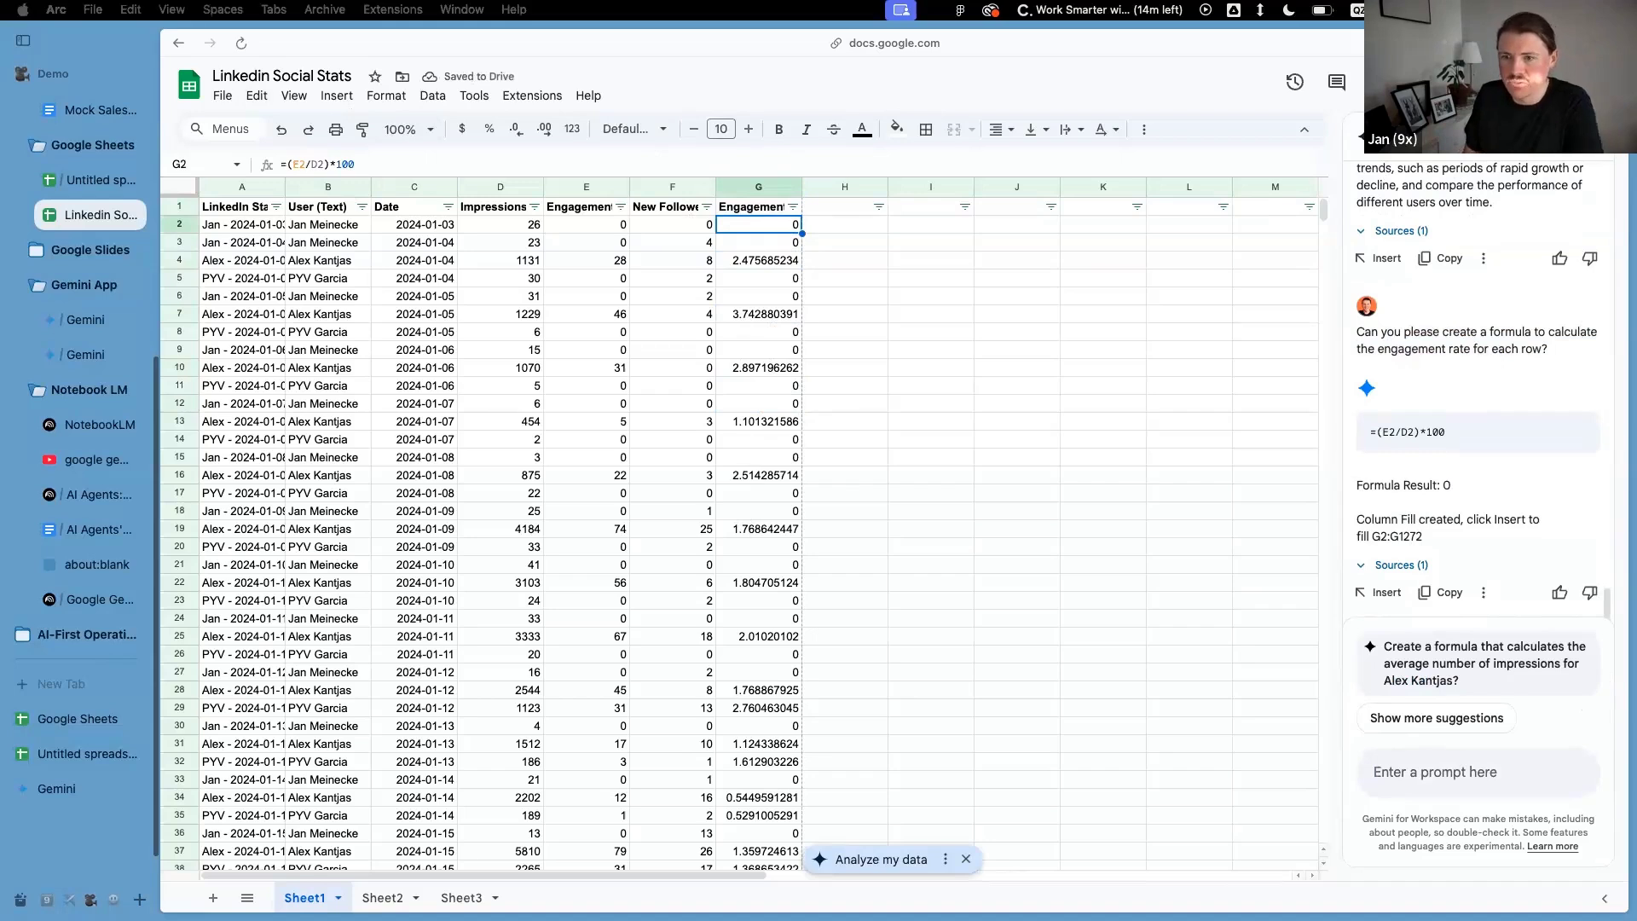
Ask Gemini to generate a chart from this data comparing the three users' monthly total impressions over time
{"action": "left_click", "coordinate": [1460, 776]}
{"action": "type", "text": "Generate a chart using this data, comparing the monthly total impressions of Jan, PYV & Alex over time"}
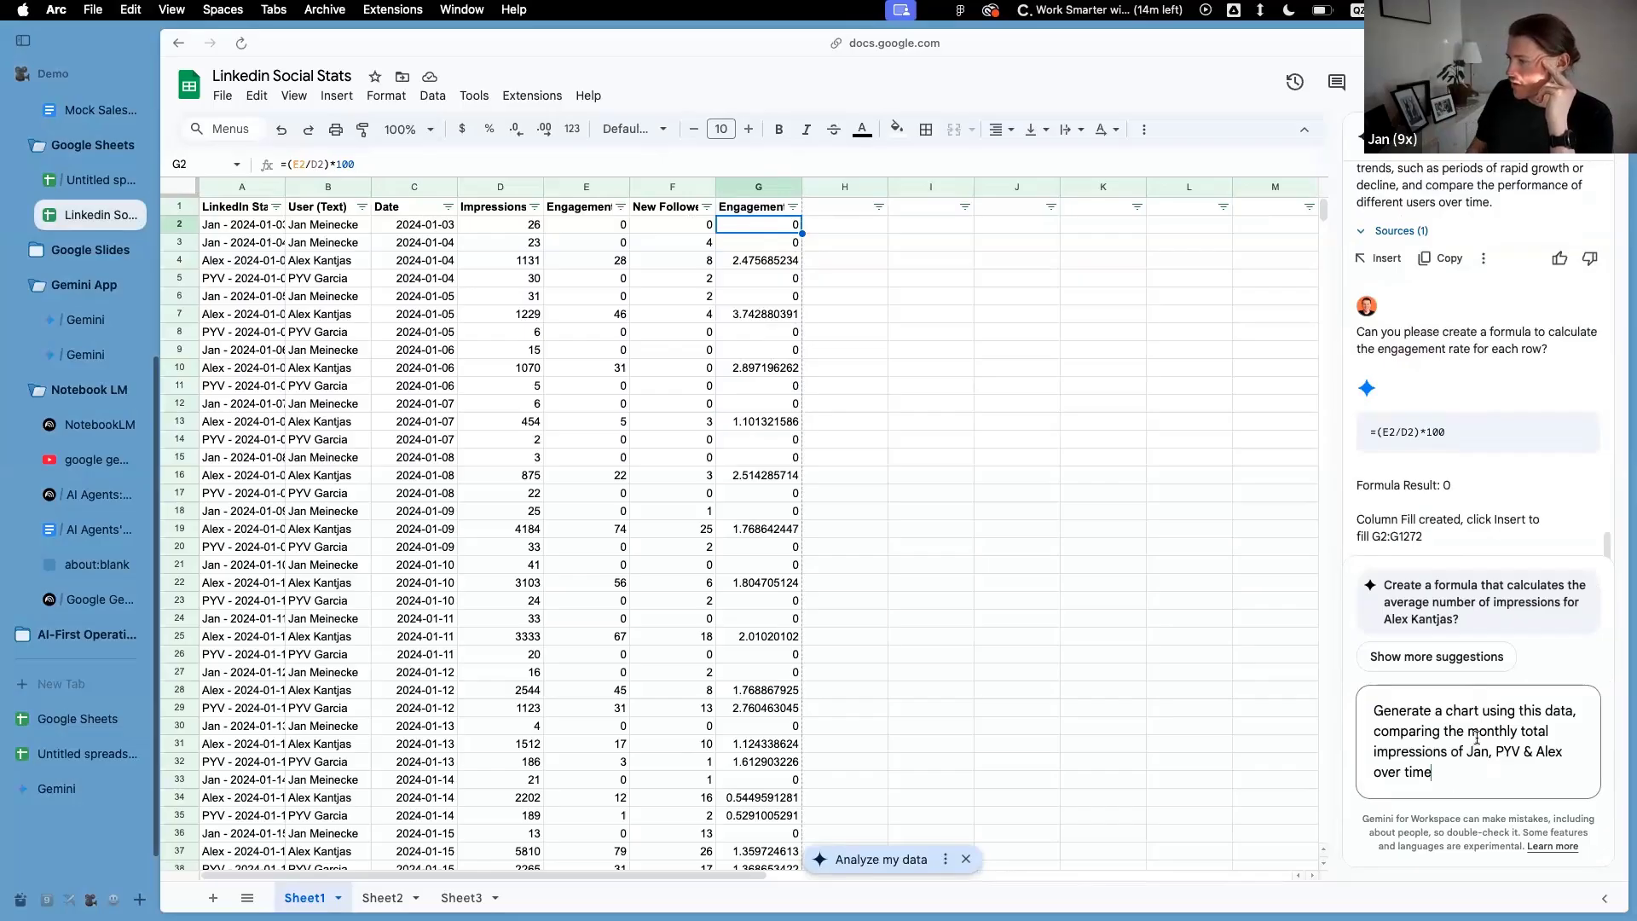
{"action": "key", "text": "Return"}
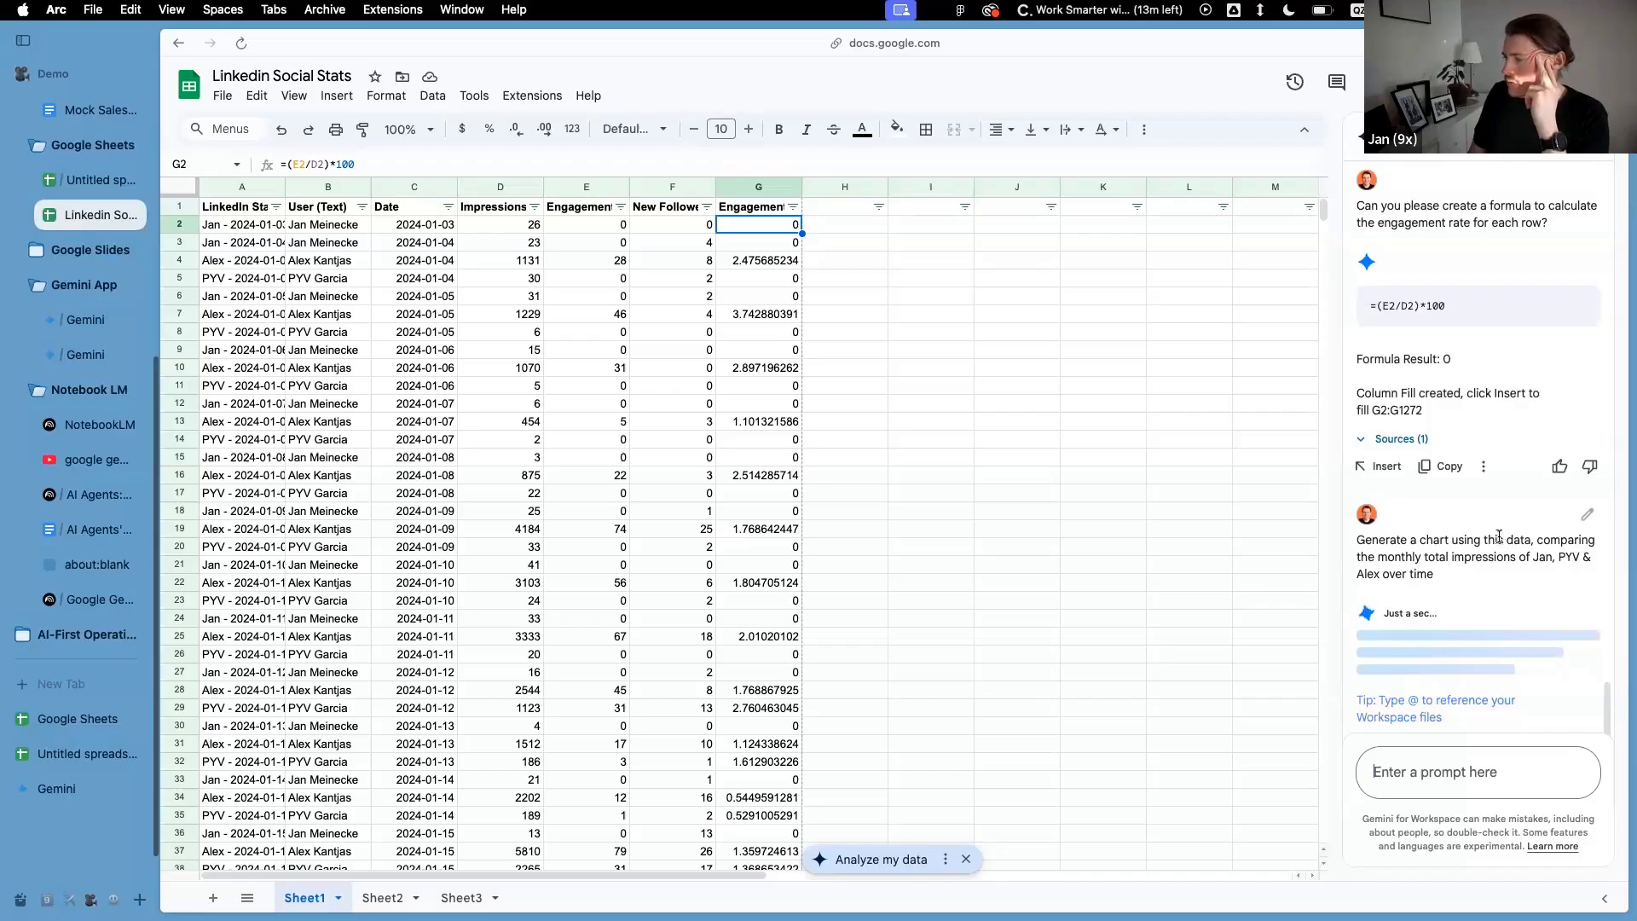
Widen the Gemini pane, insert the Monthly Total Impressions by User chart into Sheet1, and reposition it over the data
{"action": "left_click_drag", "start_coordinate": [1340, 559], "coordinate": [1296, 558]}
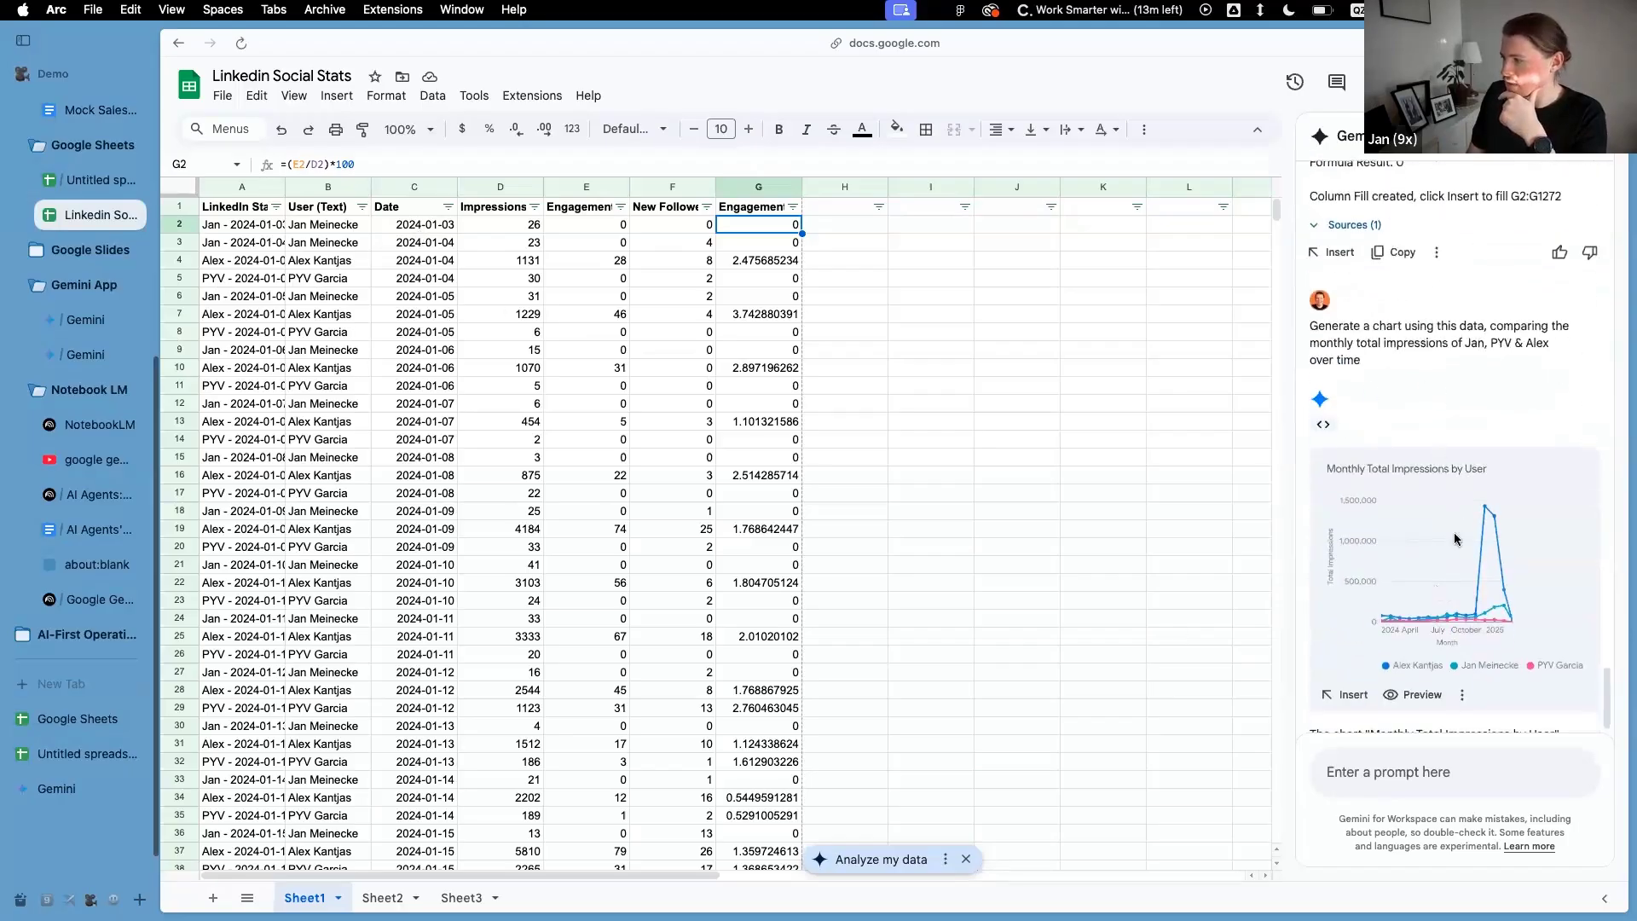
{"action": "left_click", "coordinate": [1346, 696]}
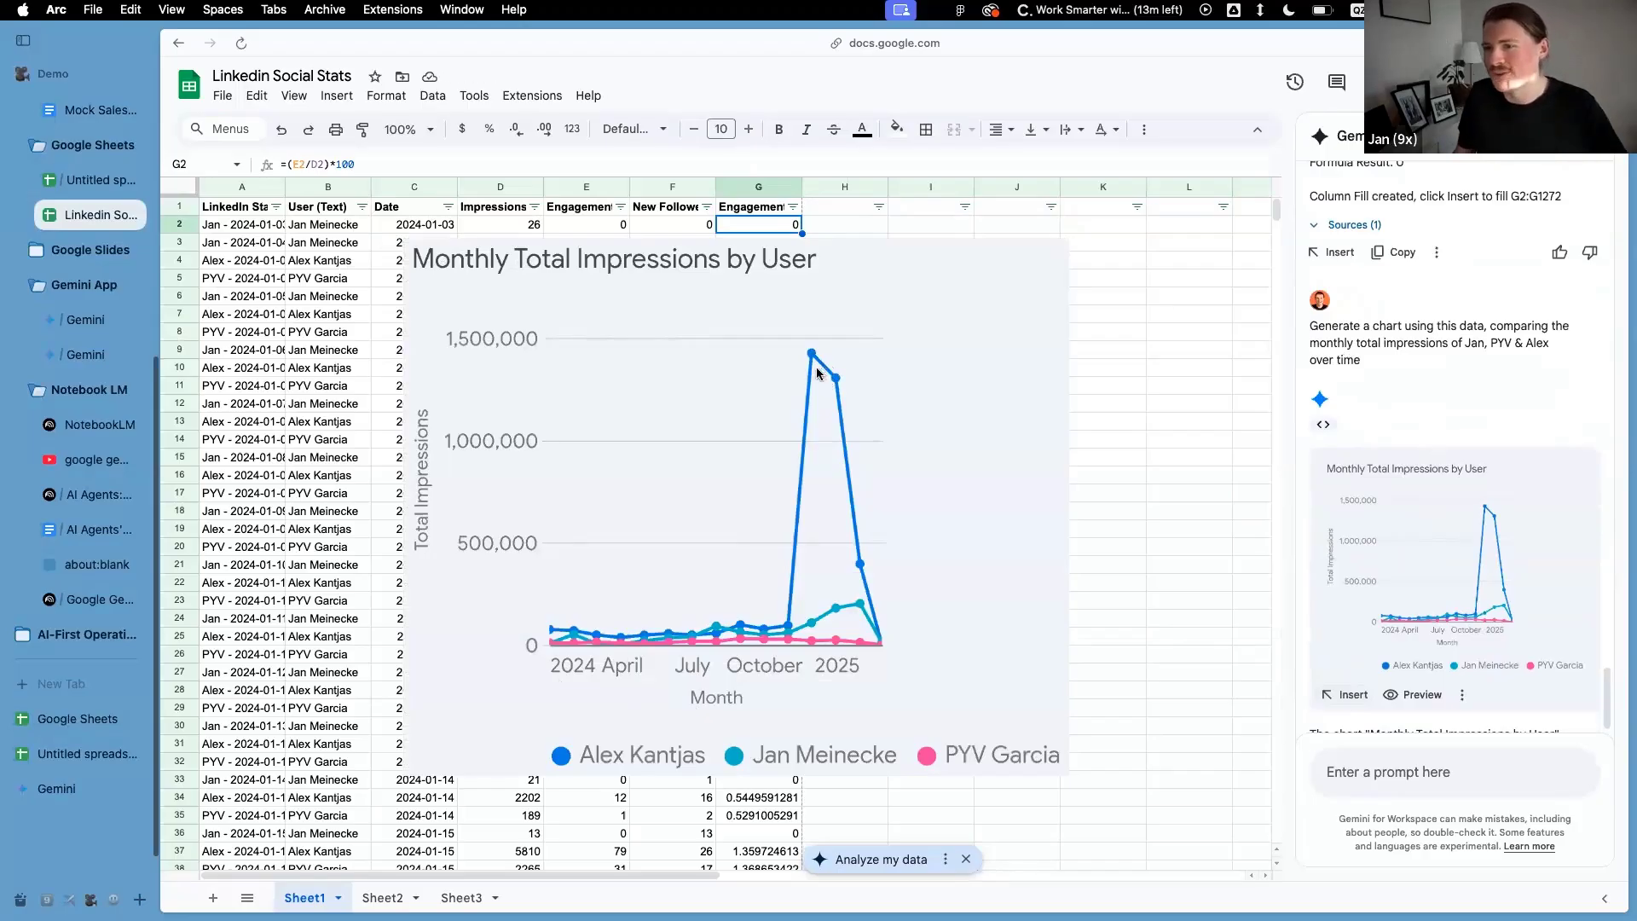
{"action": "left_click", "coordinate": [692, 326]}
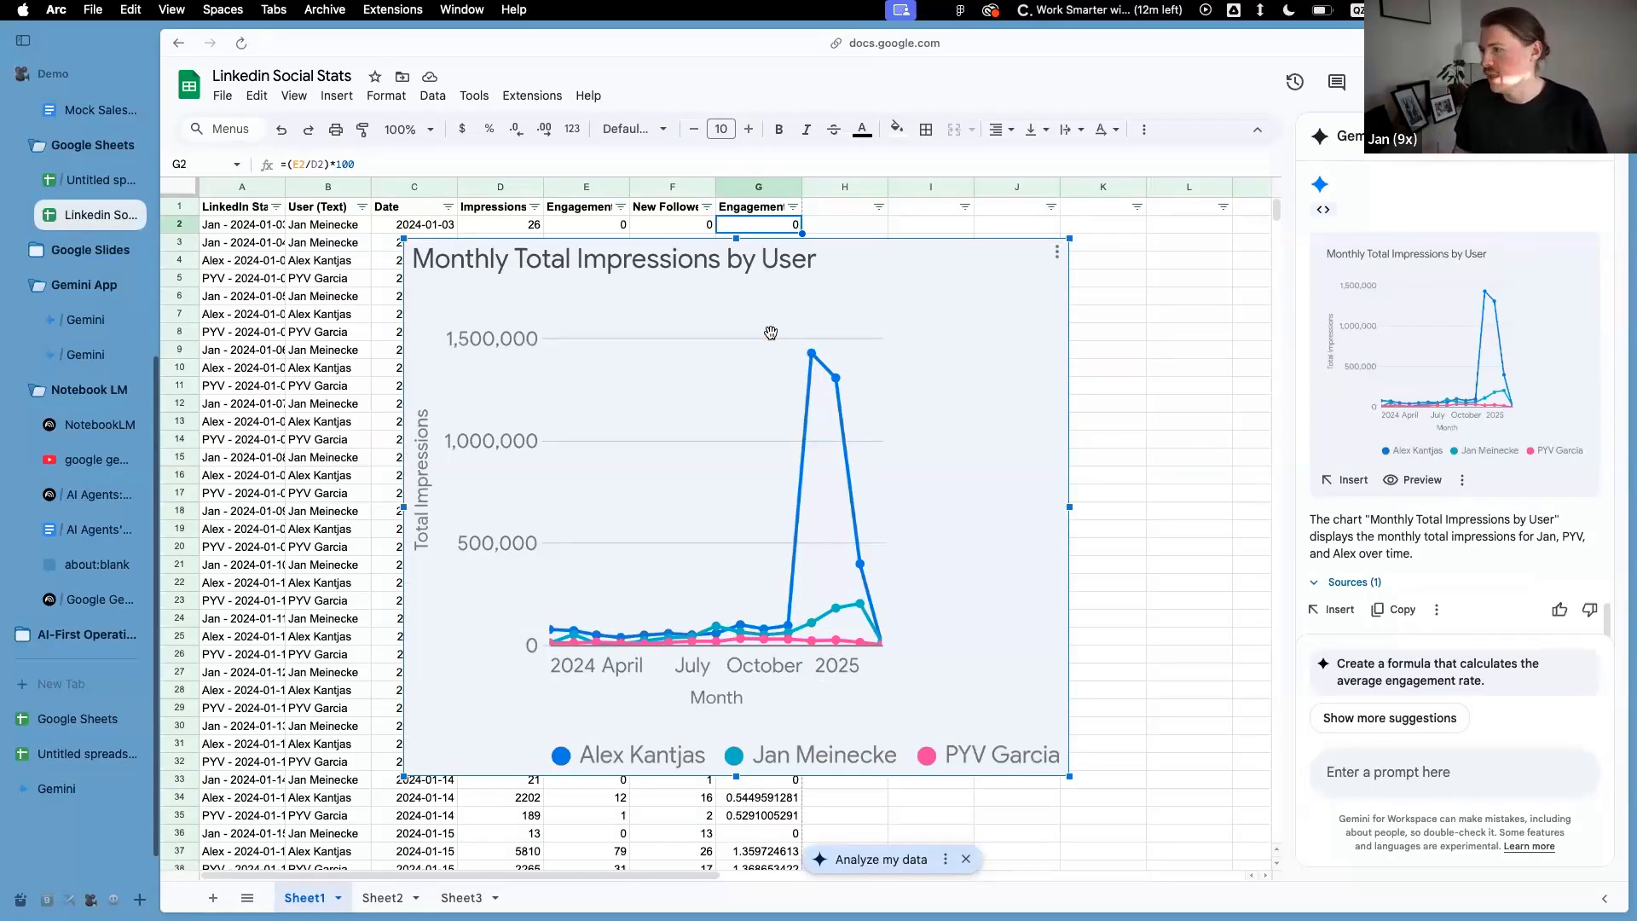
{"action": "left_click_drag", "start_coordinate": [771, 333], "coordinate": [669, 318]}
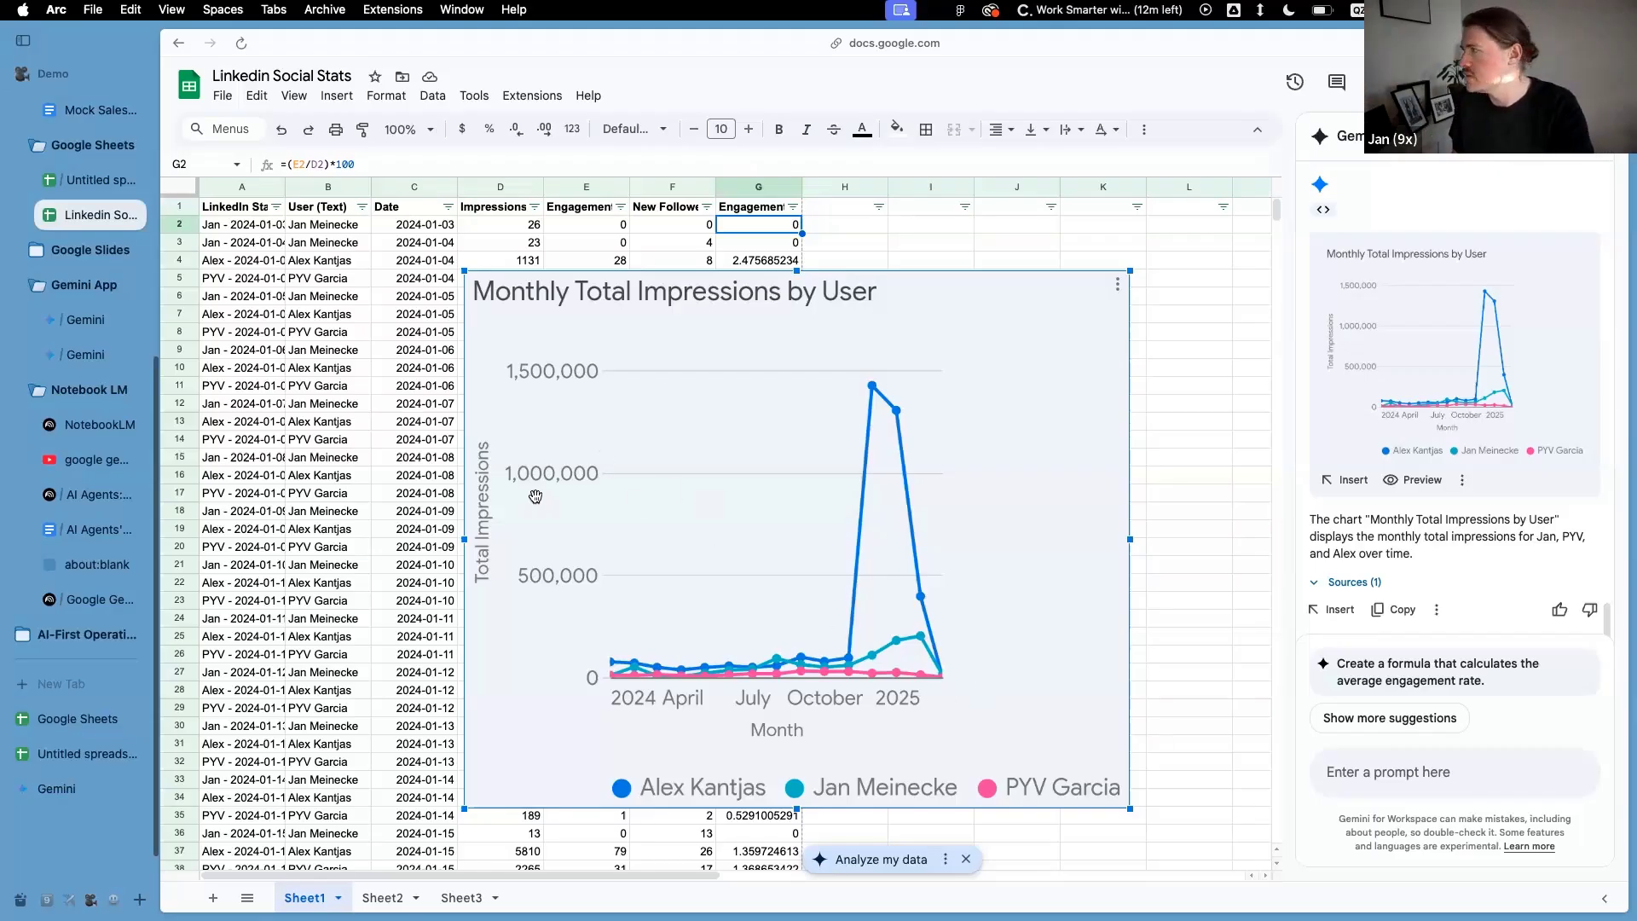
Switch to the Pitch presentation, advance it to the "Gemini in Google Slides" slide, and return to the browser
{"action": "key", "text": "ctrl+Left"}
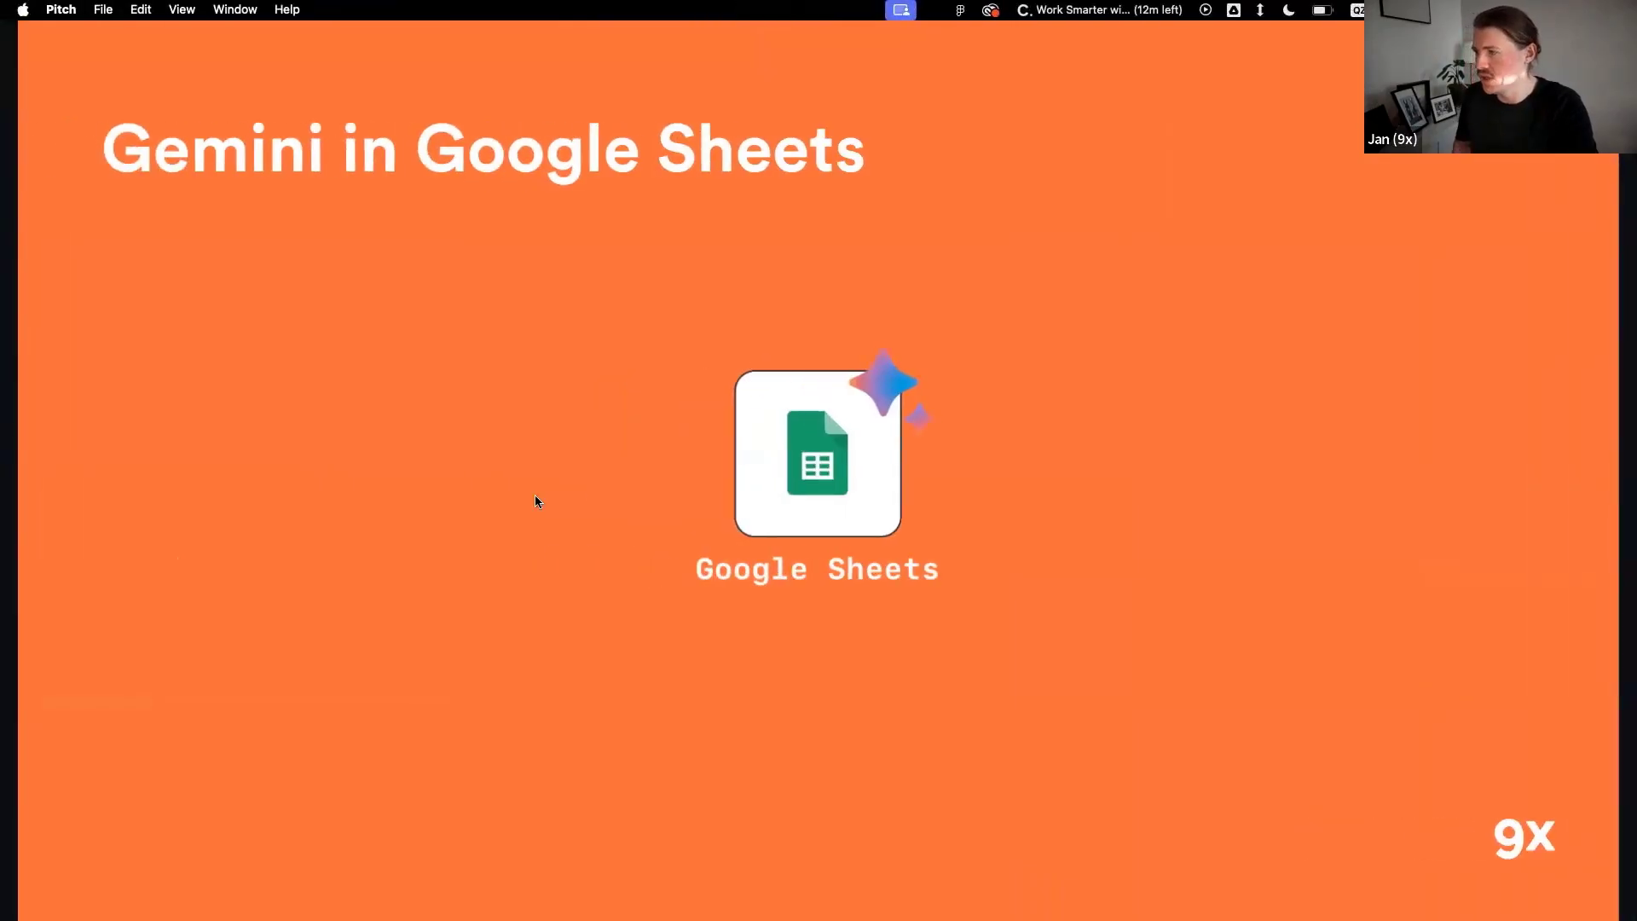
{"action": "key", "text": "Right"}
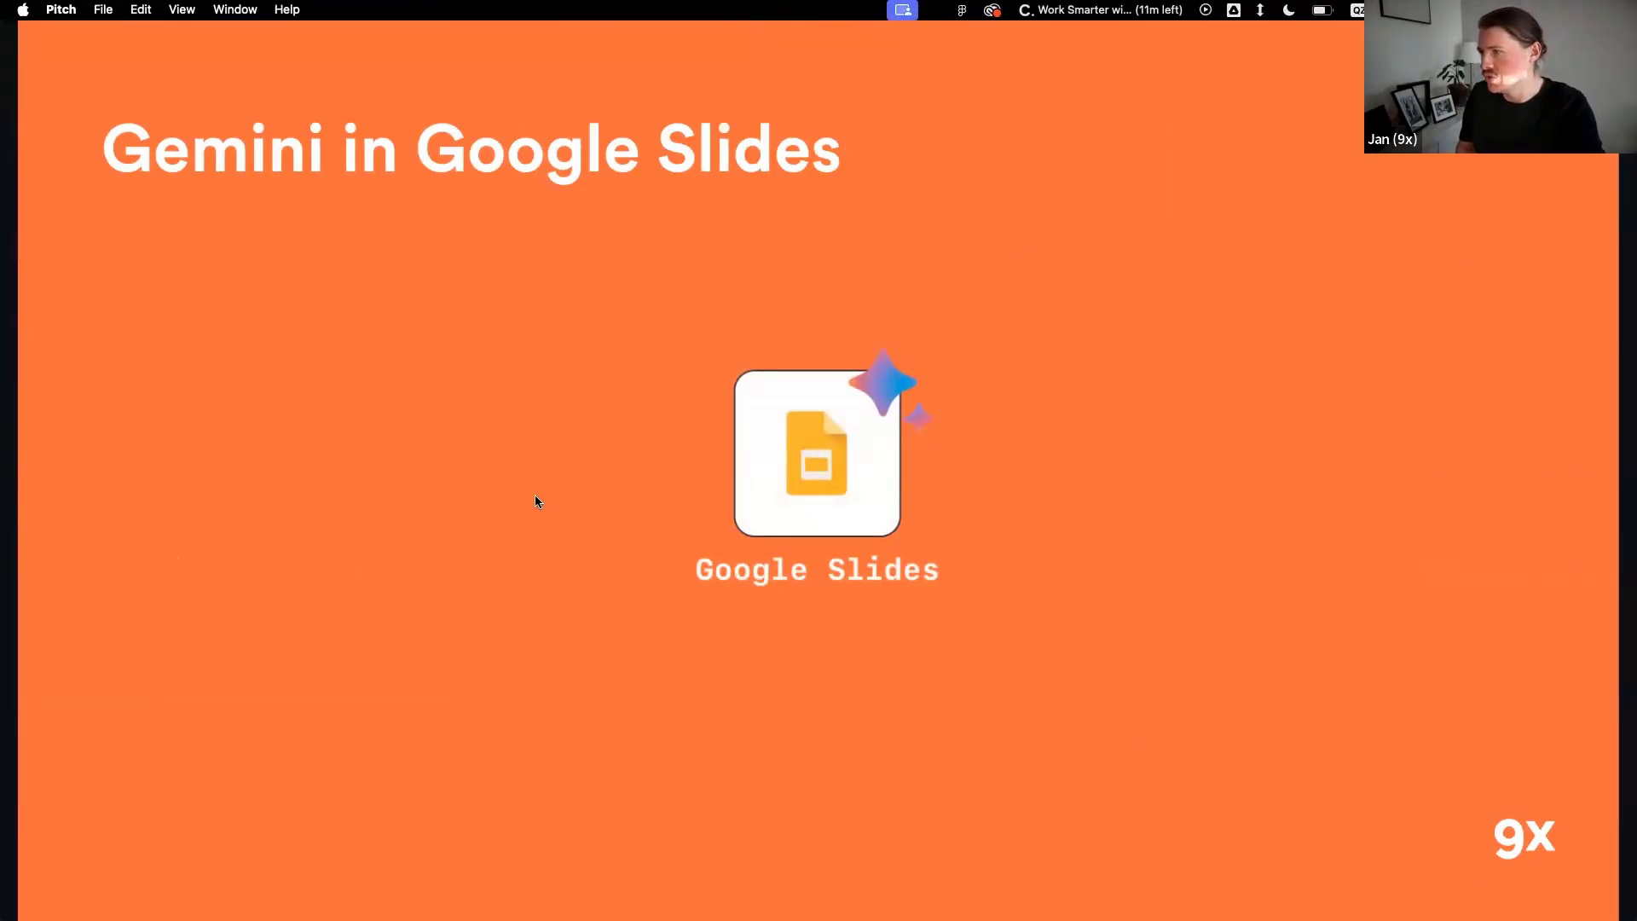
{"action": "key", "text": "ctrl+Right"}
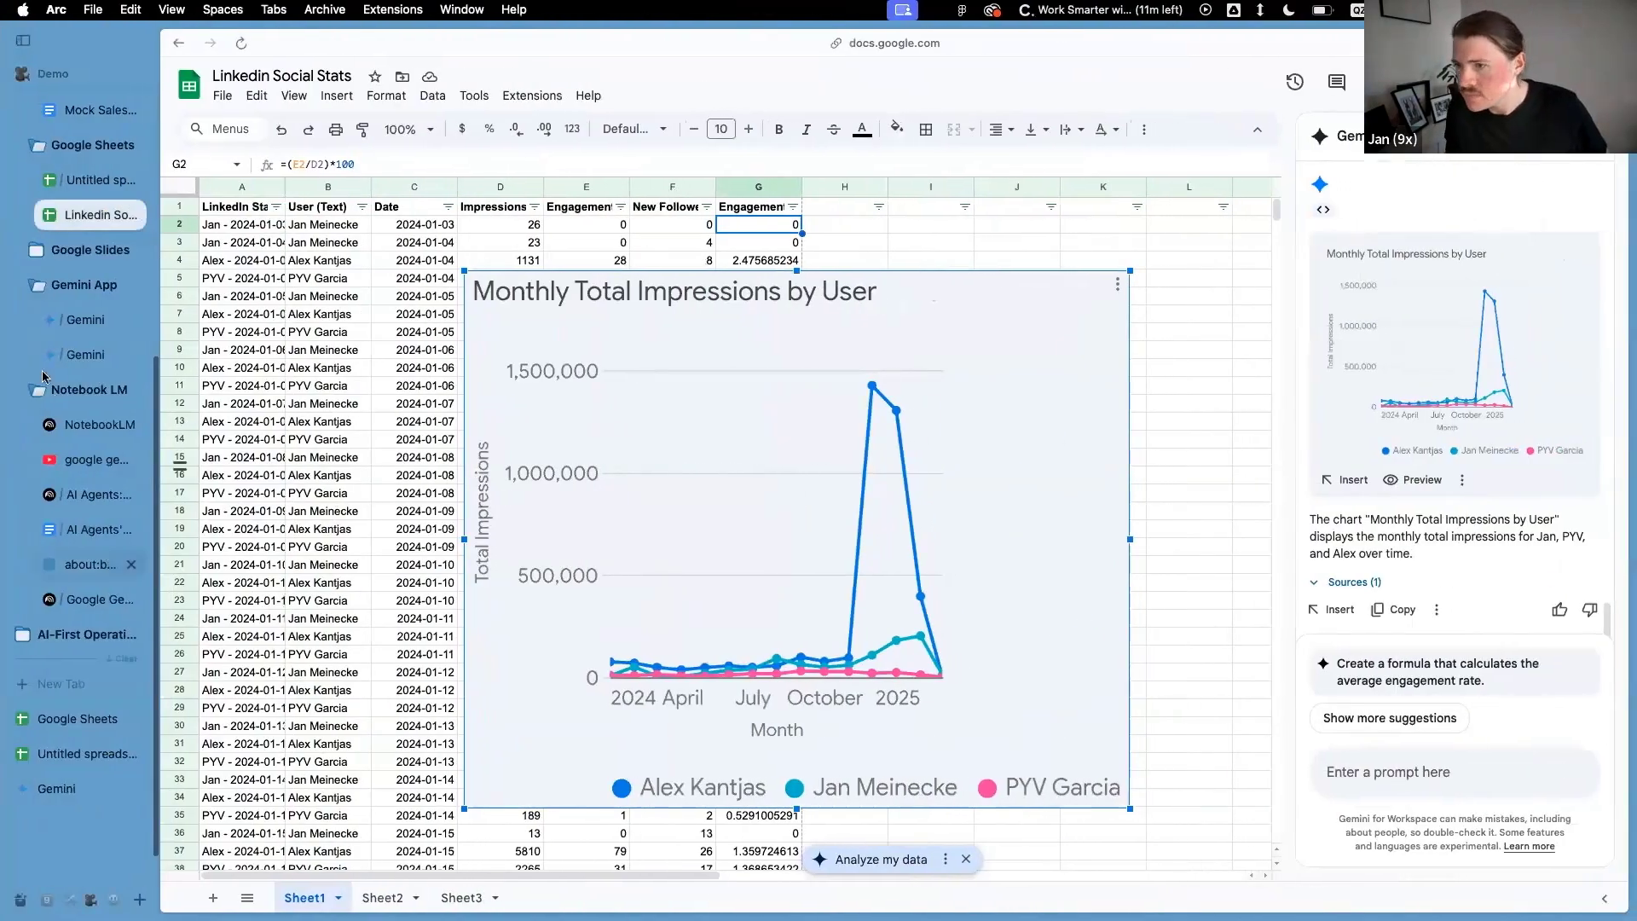
Open the New slide presentation from the Google Slides folder and reload it to start a fresh Gemini chat
{"action": "left_click", "coordinate": [51, 256]}
{"action": "left_click", "coordinate": [73, 288]}
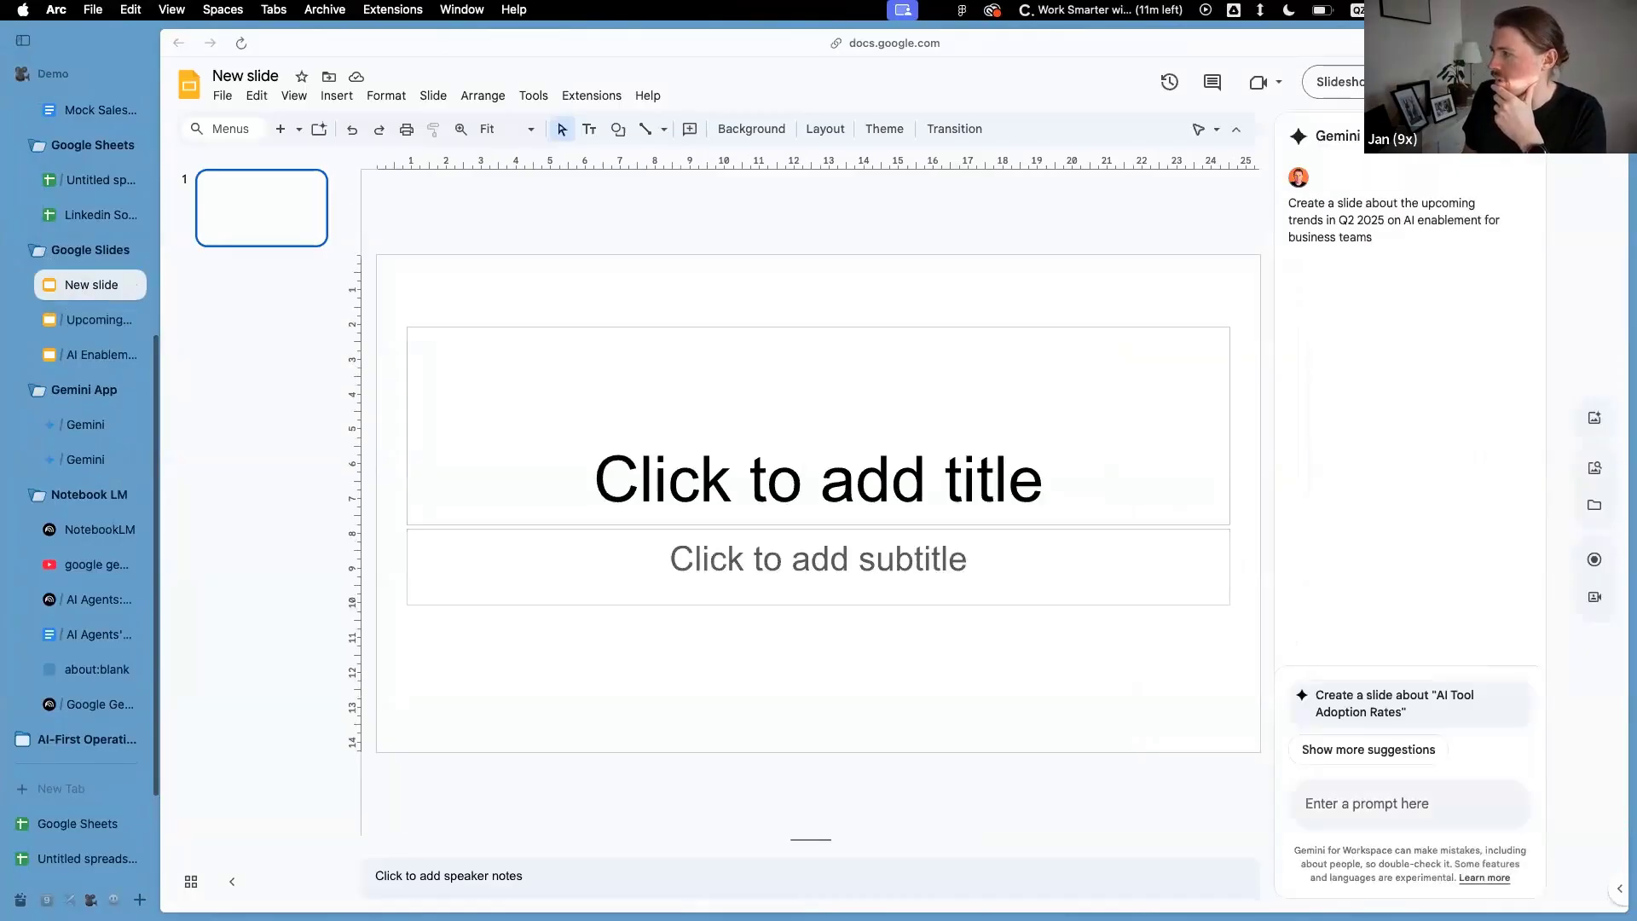
{"action": "left_click", "coordinate": [1527, 136]}
{"action": "key", "text": "super+r"}
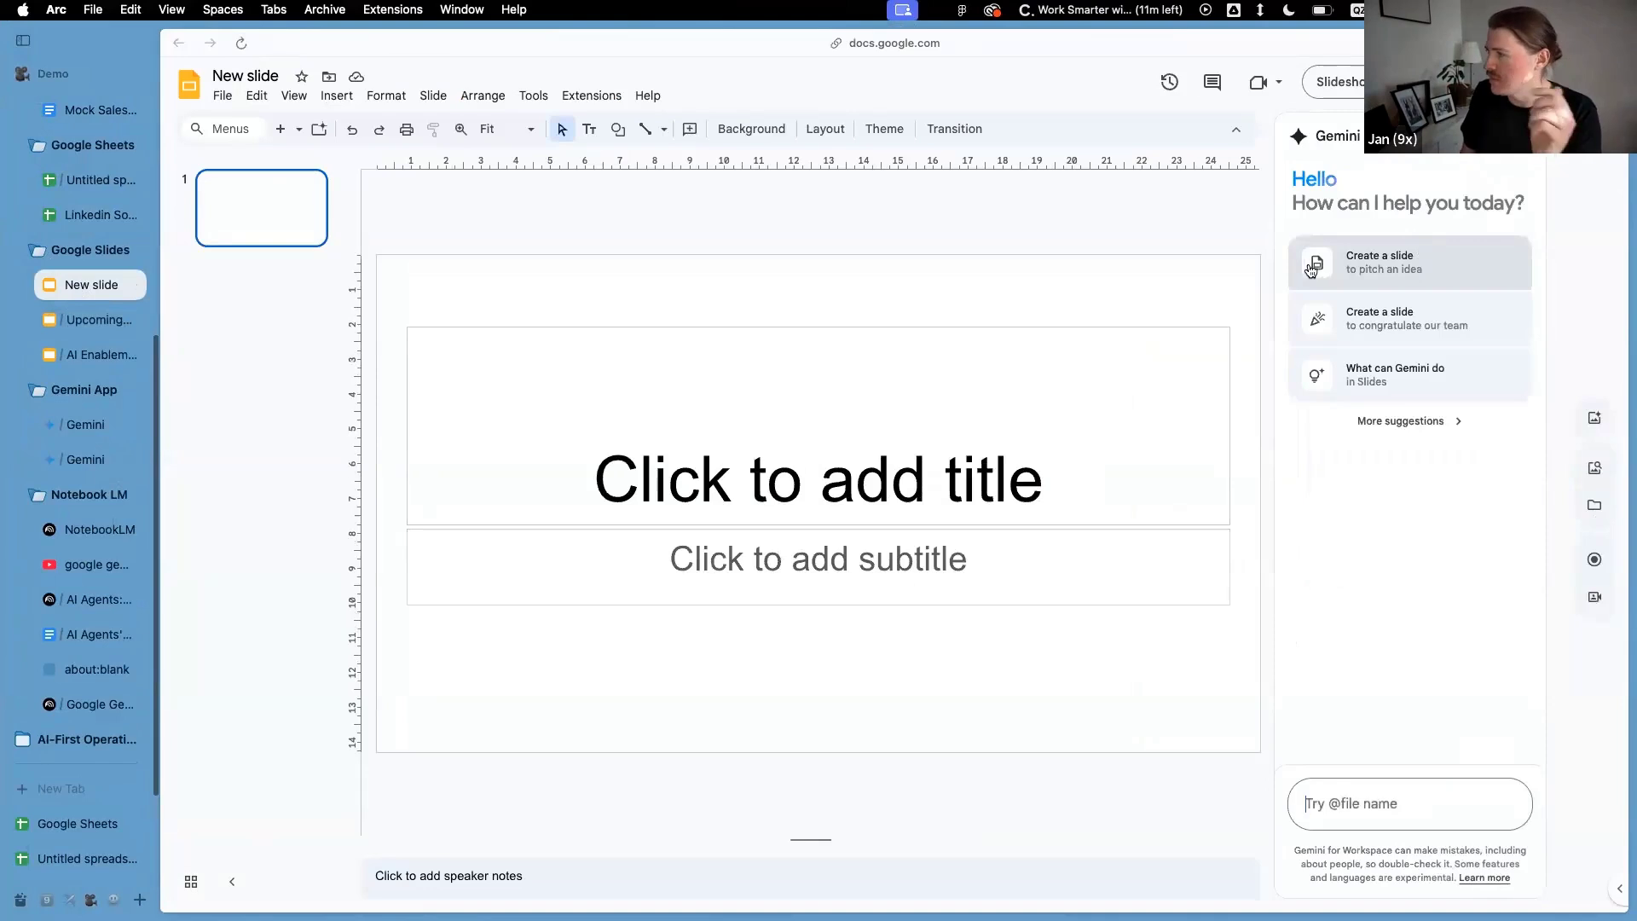
Ask Gemini "Create a slide about the upcoming trends in Q2 2025 on AI enablement for business teams"
{"action": "left_click", "coordinate": [1396, 266]}
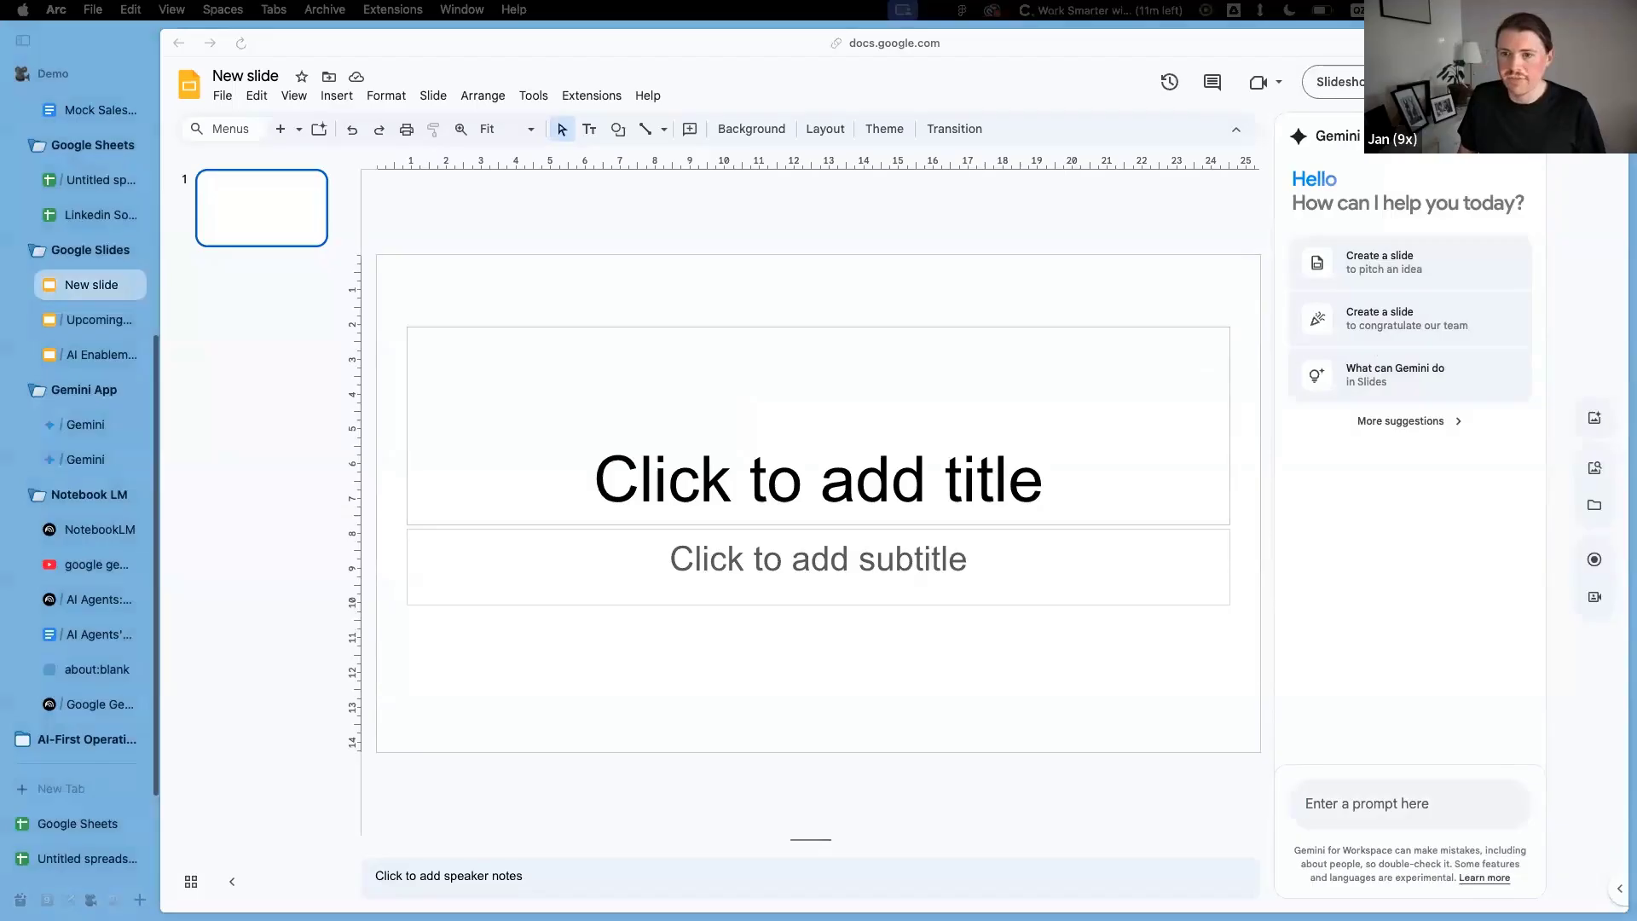
{"action": "left_click", "coordinate": [1362, 803]}
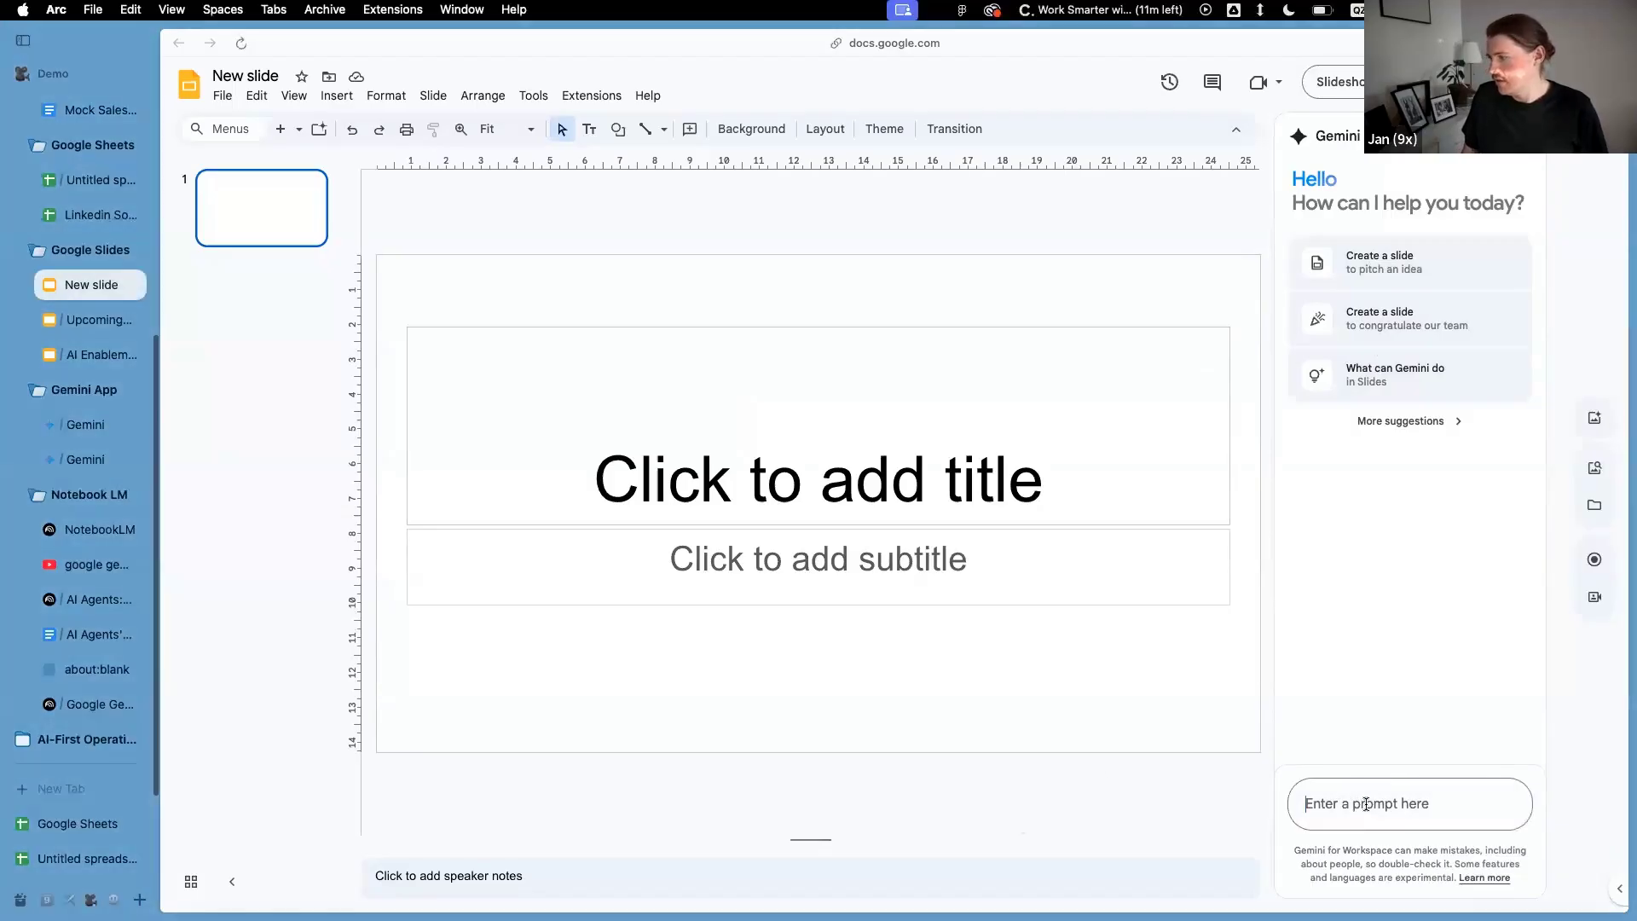
{"action": "type", "text": "Create a slide about the upcoming trends in Q2 2025 on AI enablement for business teams"}
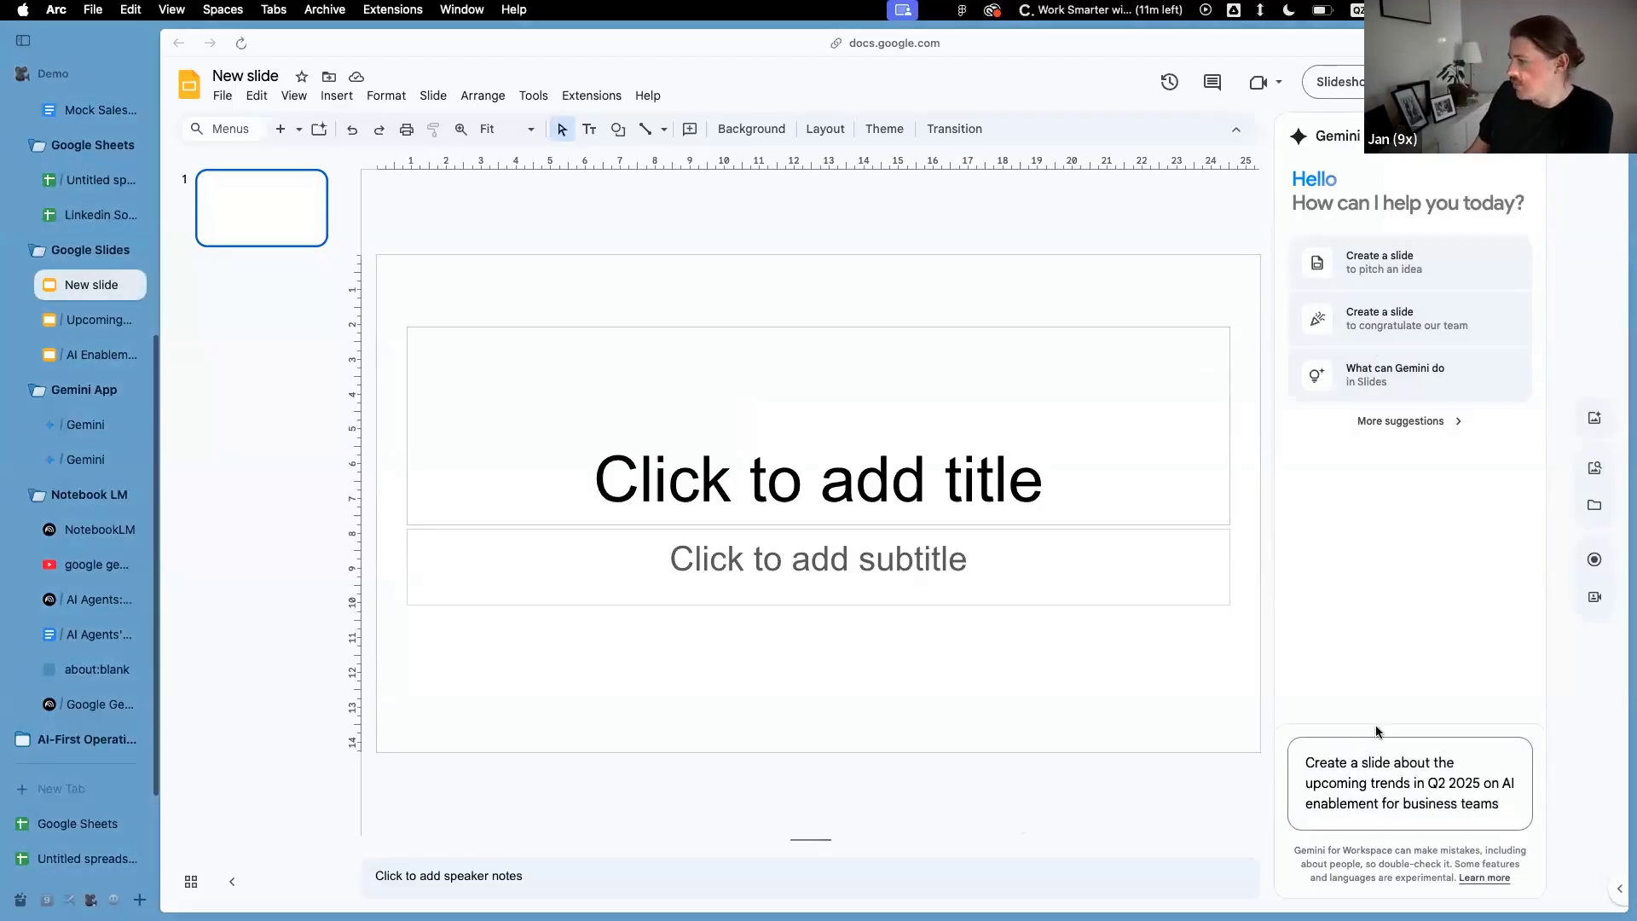
{"action": "left_click_drag", "start_coordinate": [1425, 781], "coordinate": [1520, 795]}
{"action": "left_click", "coordinate": [1515, 799]}
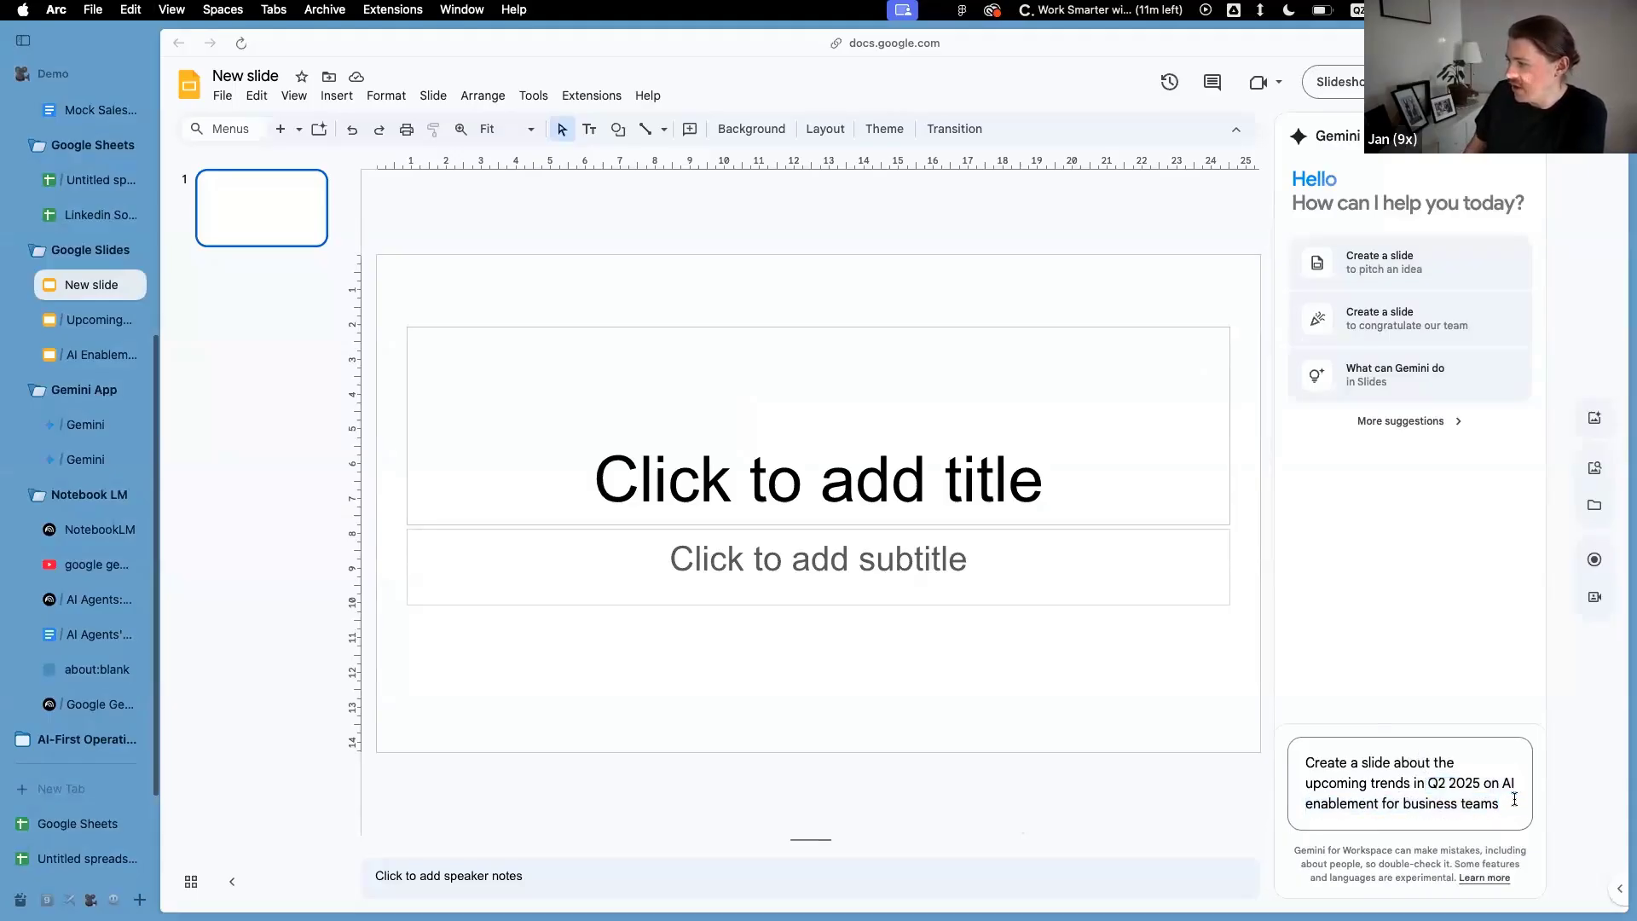
{"action": "key", "text": "Return"}
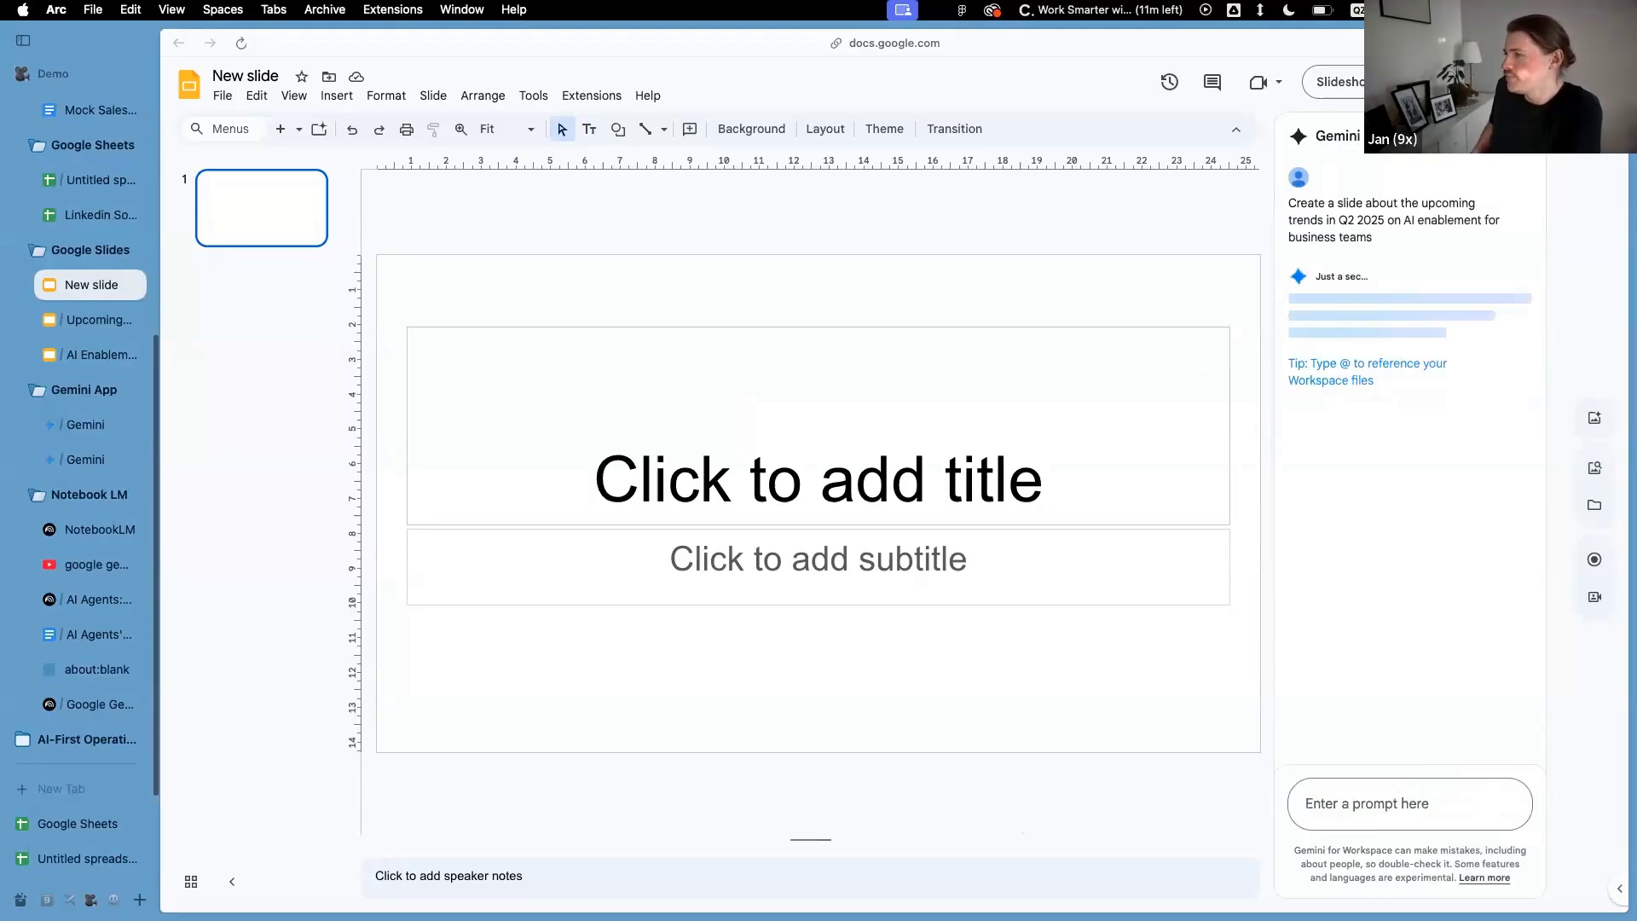
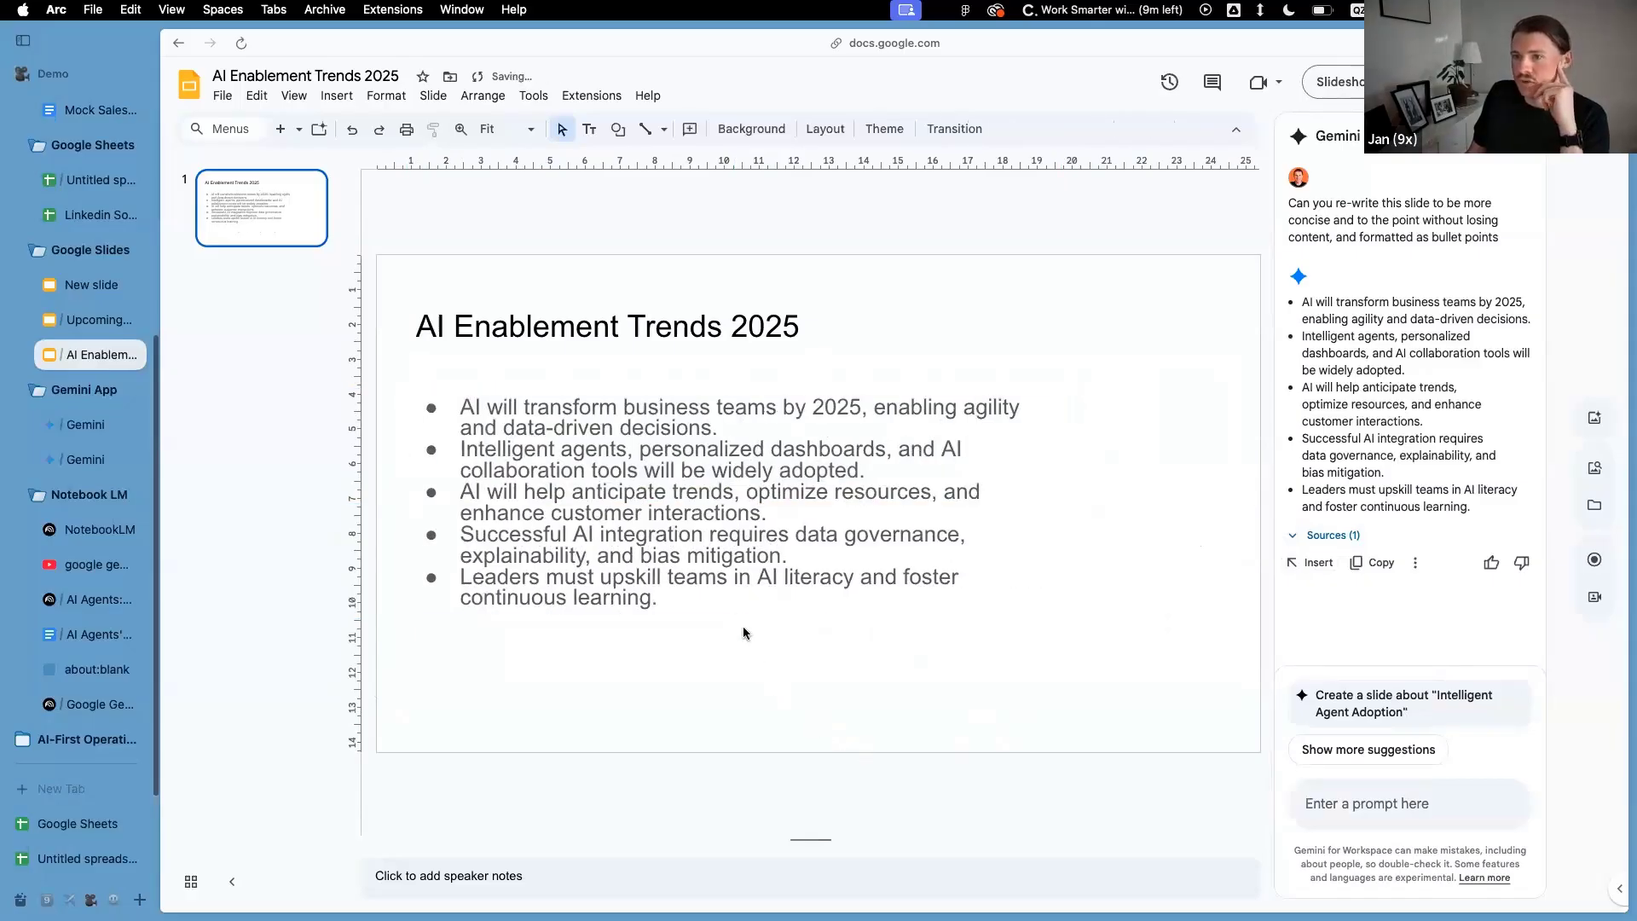
Open the Upcoming Challenges presentation
{"action": "left_click", "coordinate": [81, 324]}
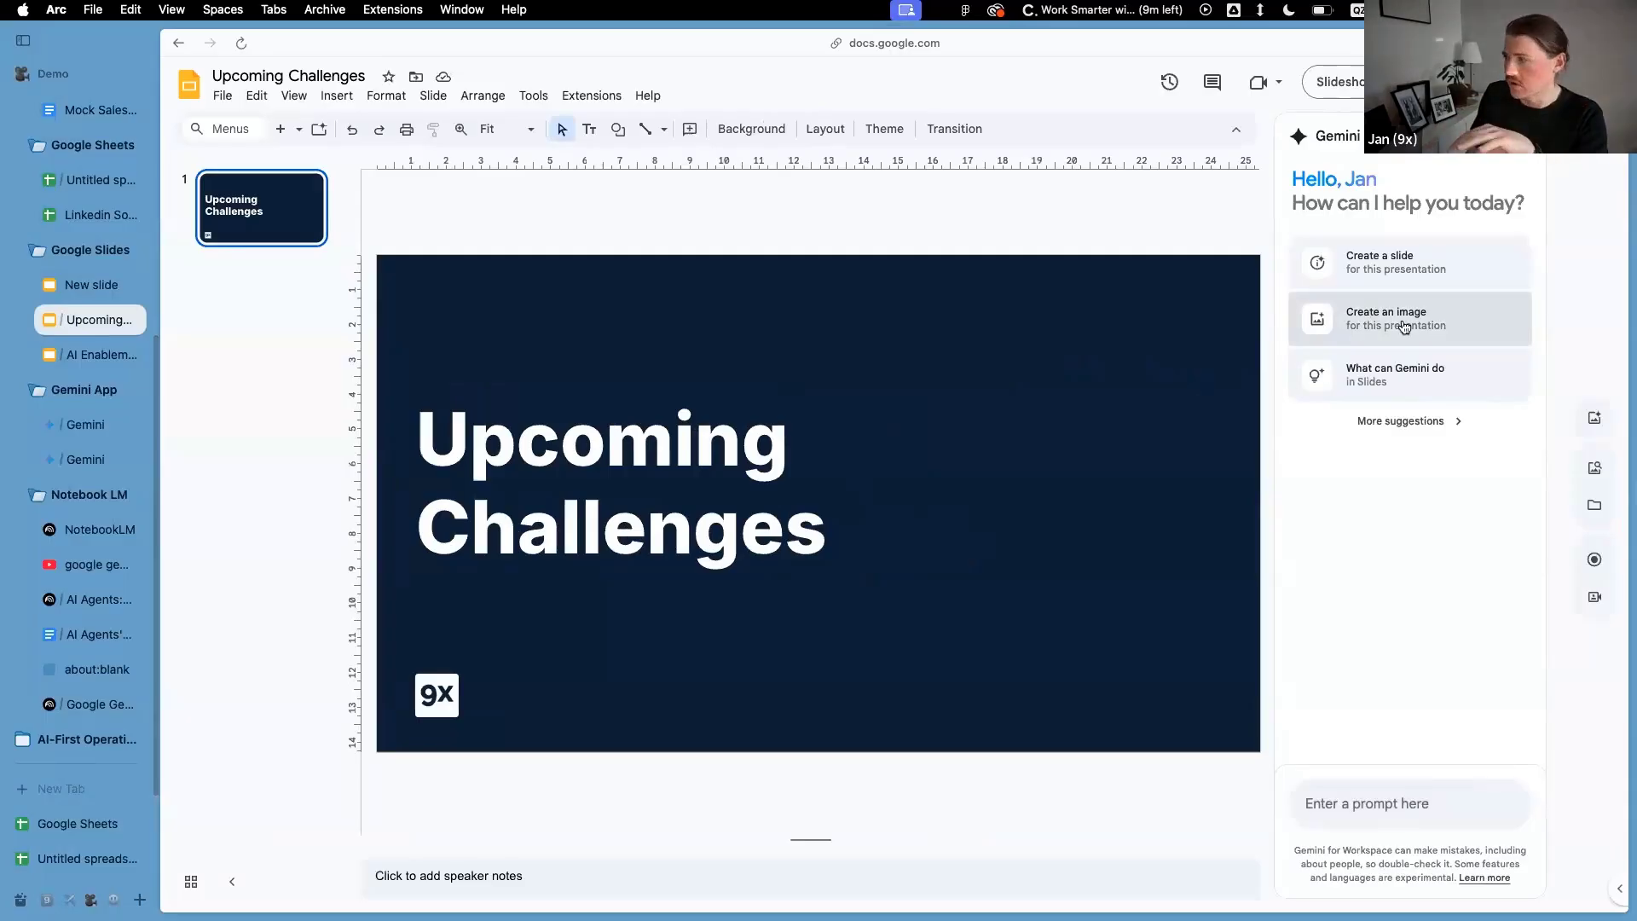
Try to have Gemini create "A photorealistic image of a man looking frustratingly at his macbook screen", then reload the presentation
{"action": "left_click", "coordinate": [1405, 328]}
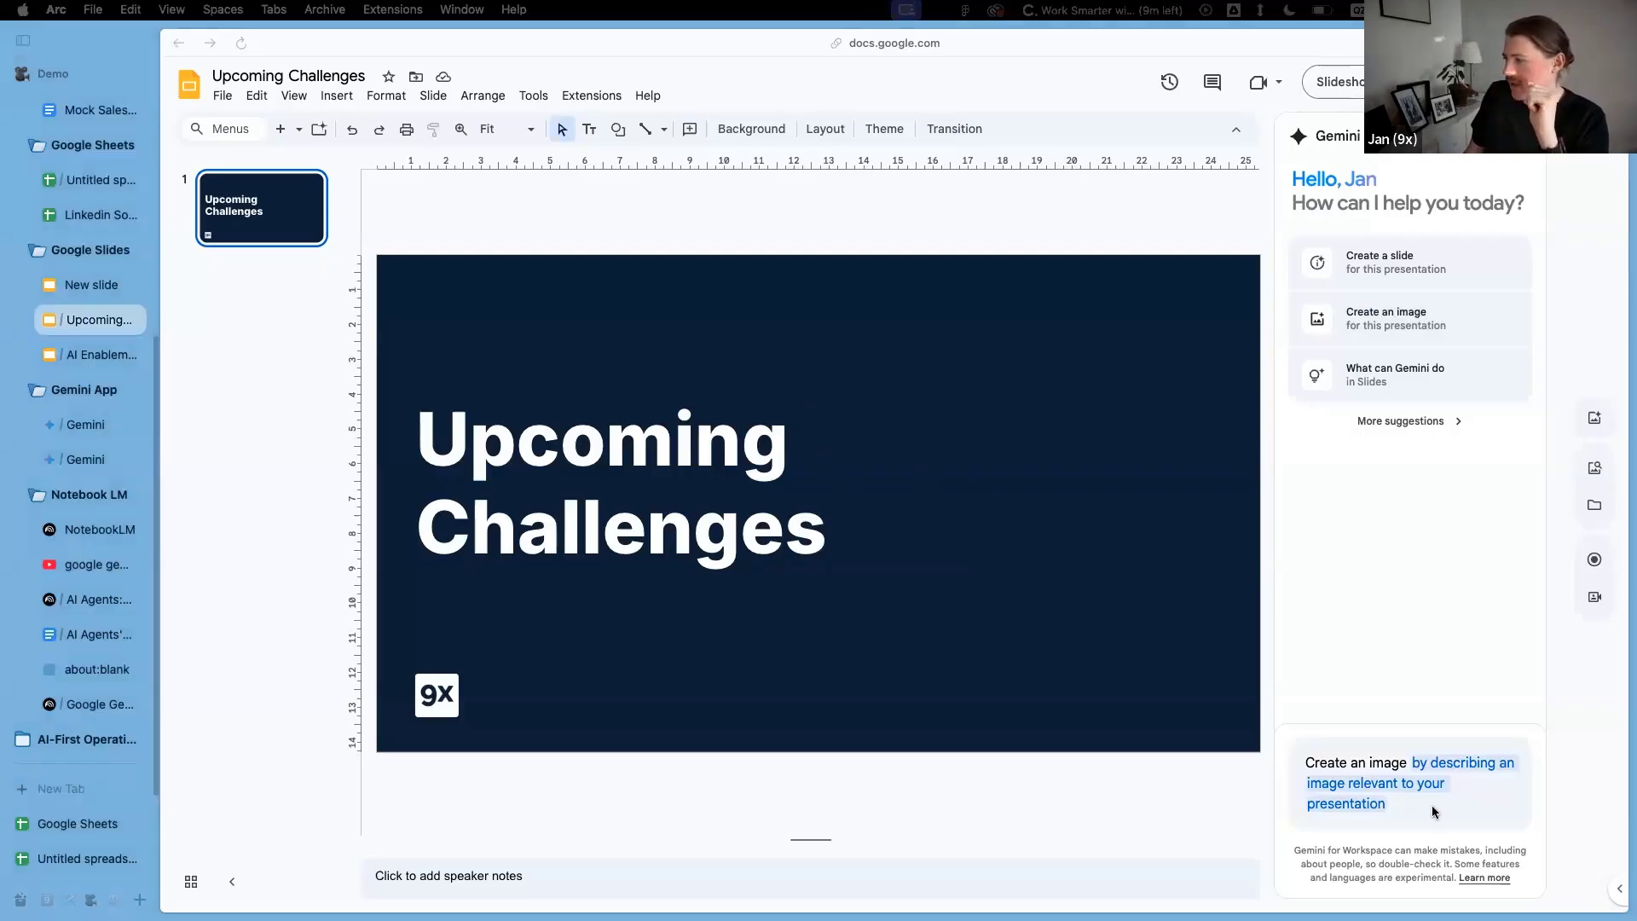
{"action": "left_click", "coordinate": [1384, 795]}
{"action": "left_click_drag", "start_coordinate": [1402, 755], "coordinate": [1522, 767]}
{"action": "key", "text": "BackSpace"}
{"action": "key", "text": "super+a"}
{"action": "type", "text": "A photorealistic image of a man looking frustratingly at his macbook screen"}
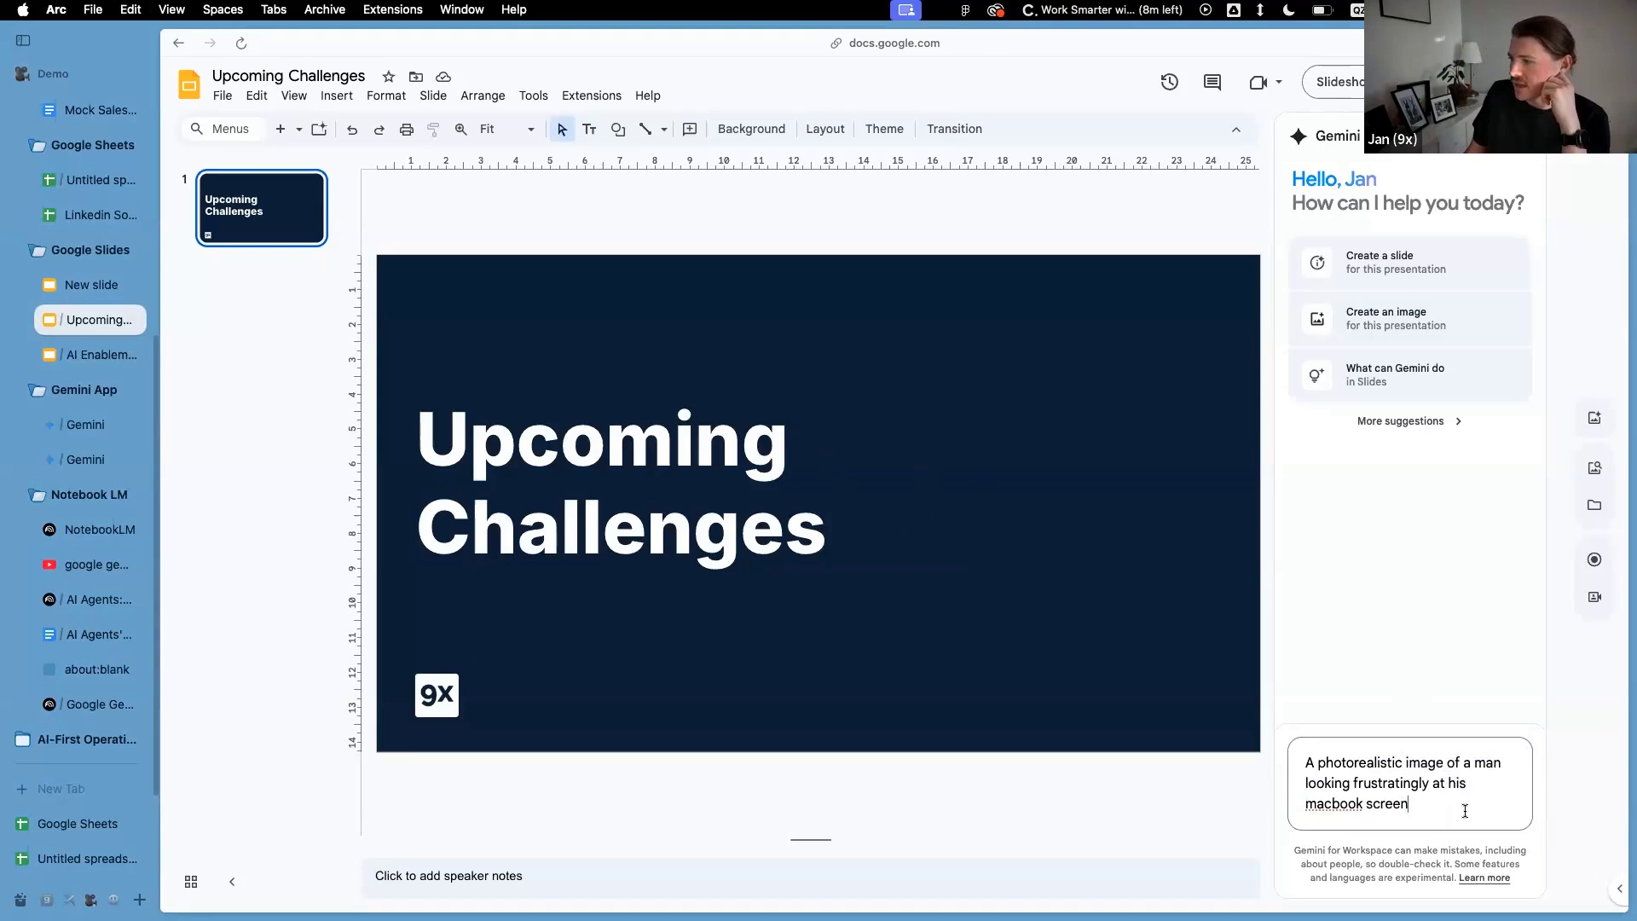
{"action": "key", "text": "Return"}
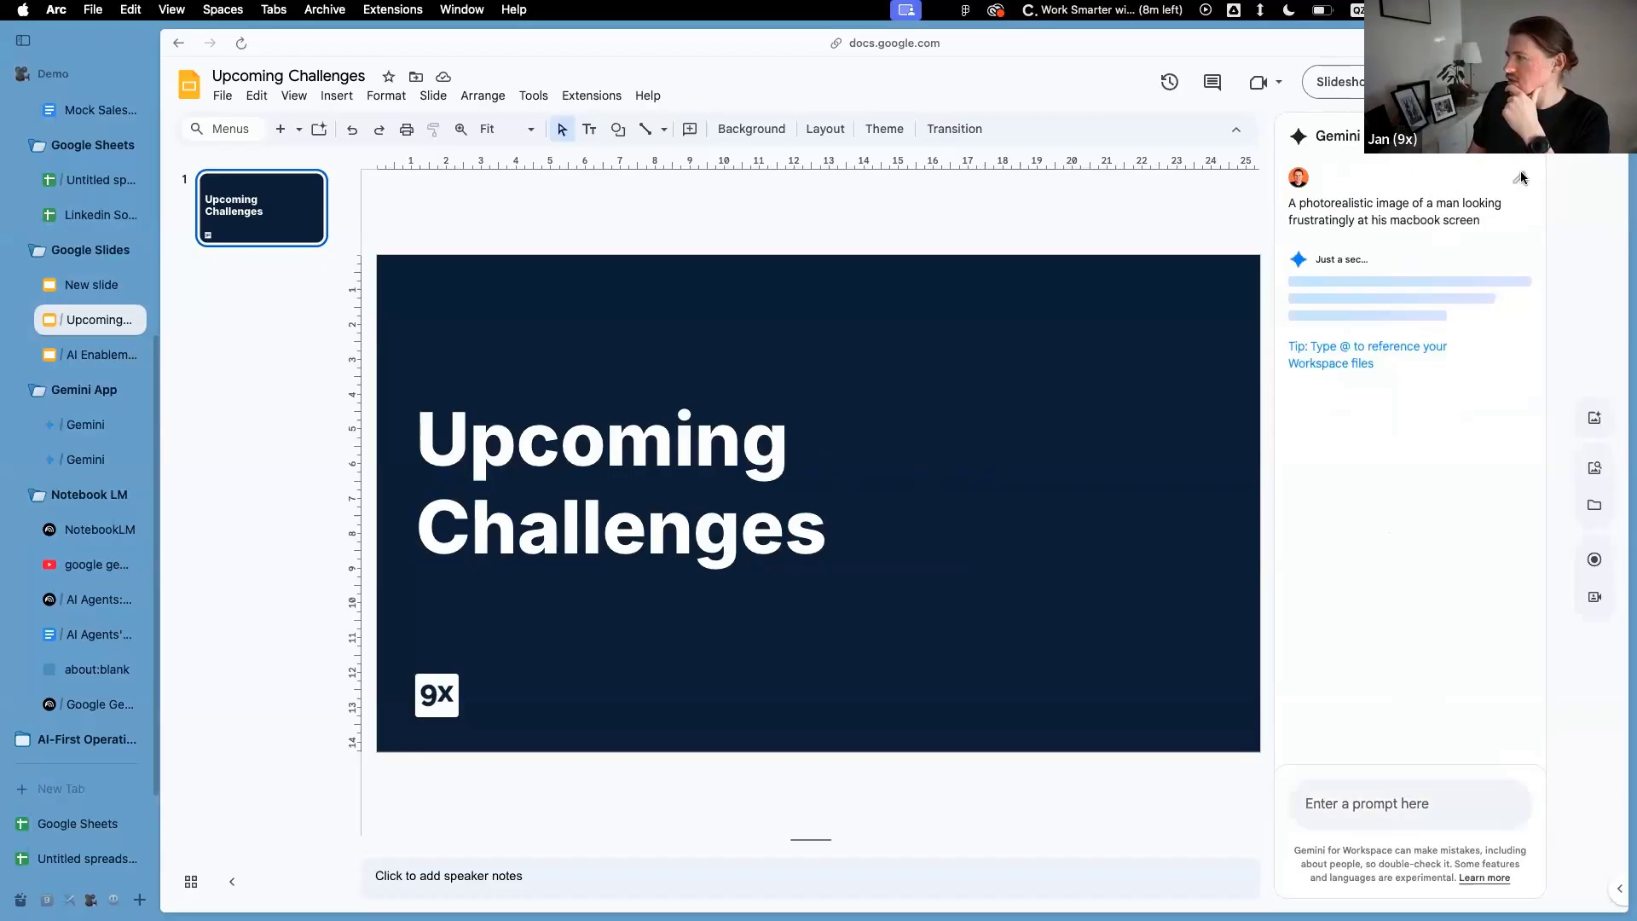
{"action": "left_click", "coordinate": [243, 43]}
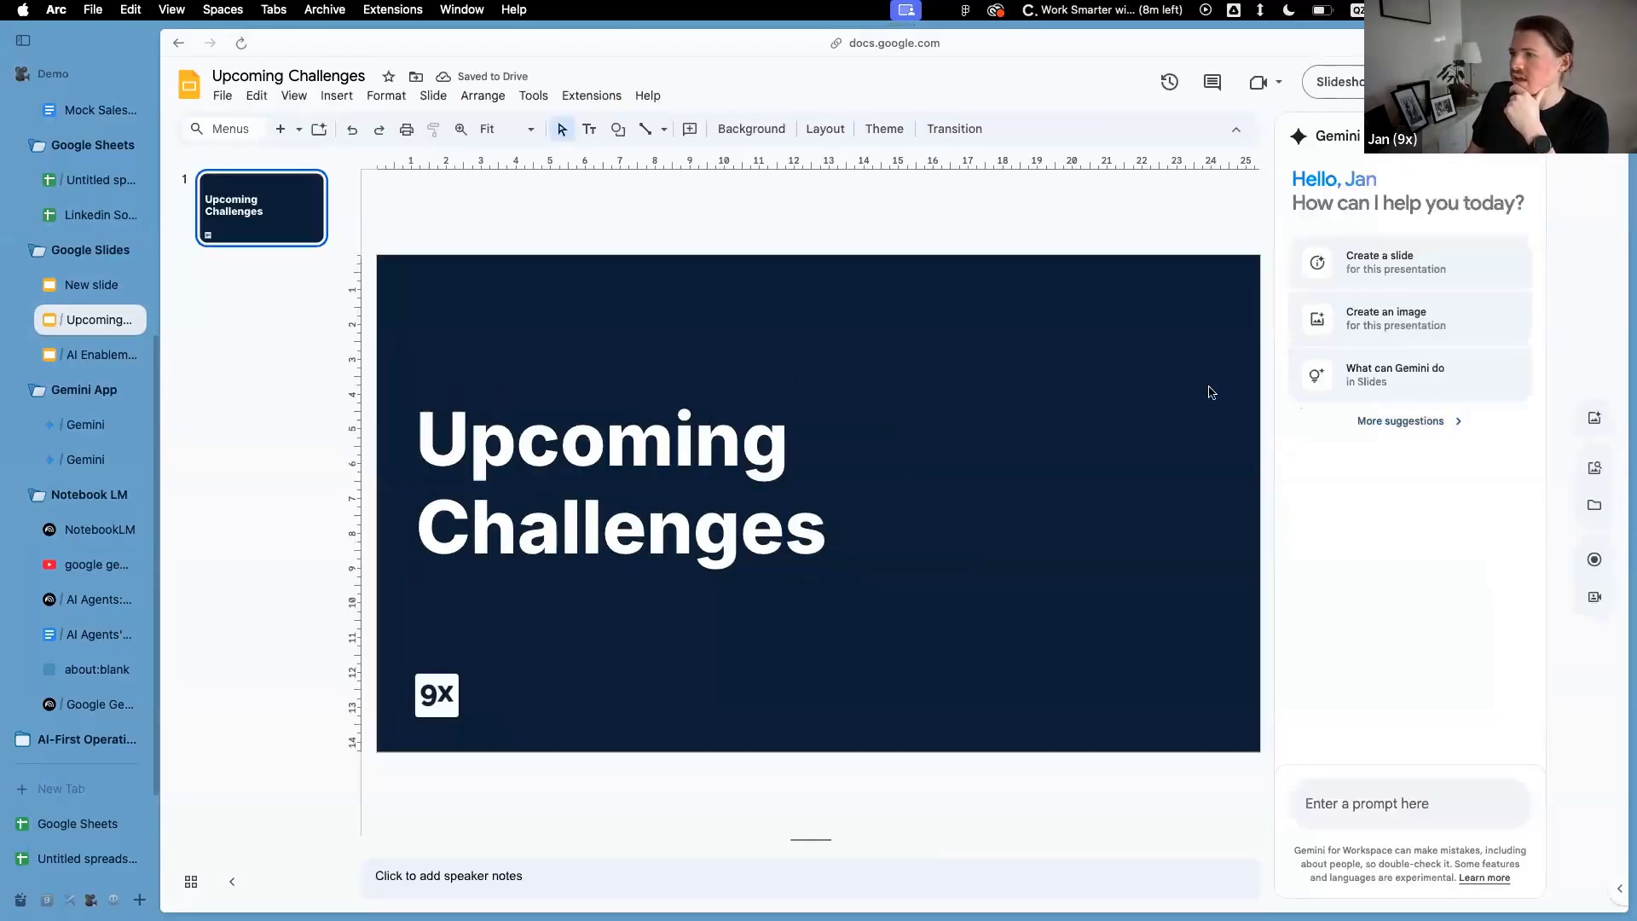
Open the AI image creator for the slide and enter "A photorealistic image of a man looking frustratingly at his macbook screen"
{"action": "left_click", "coordinate": [345, 98]}
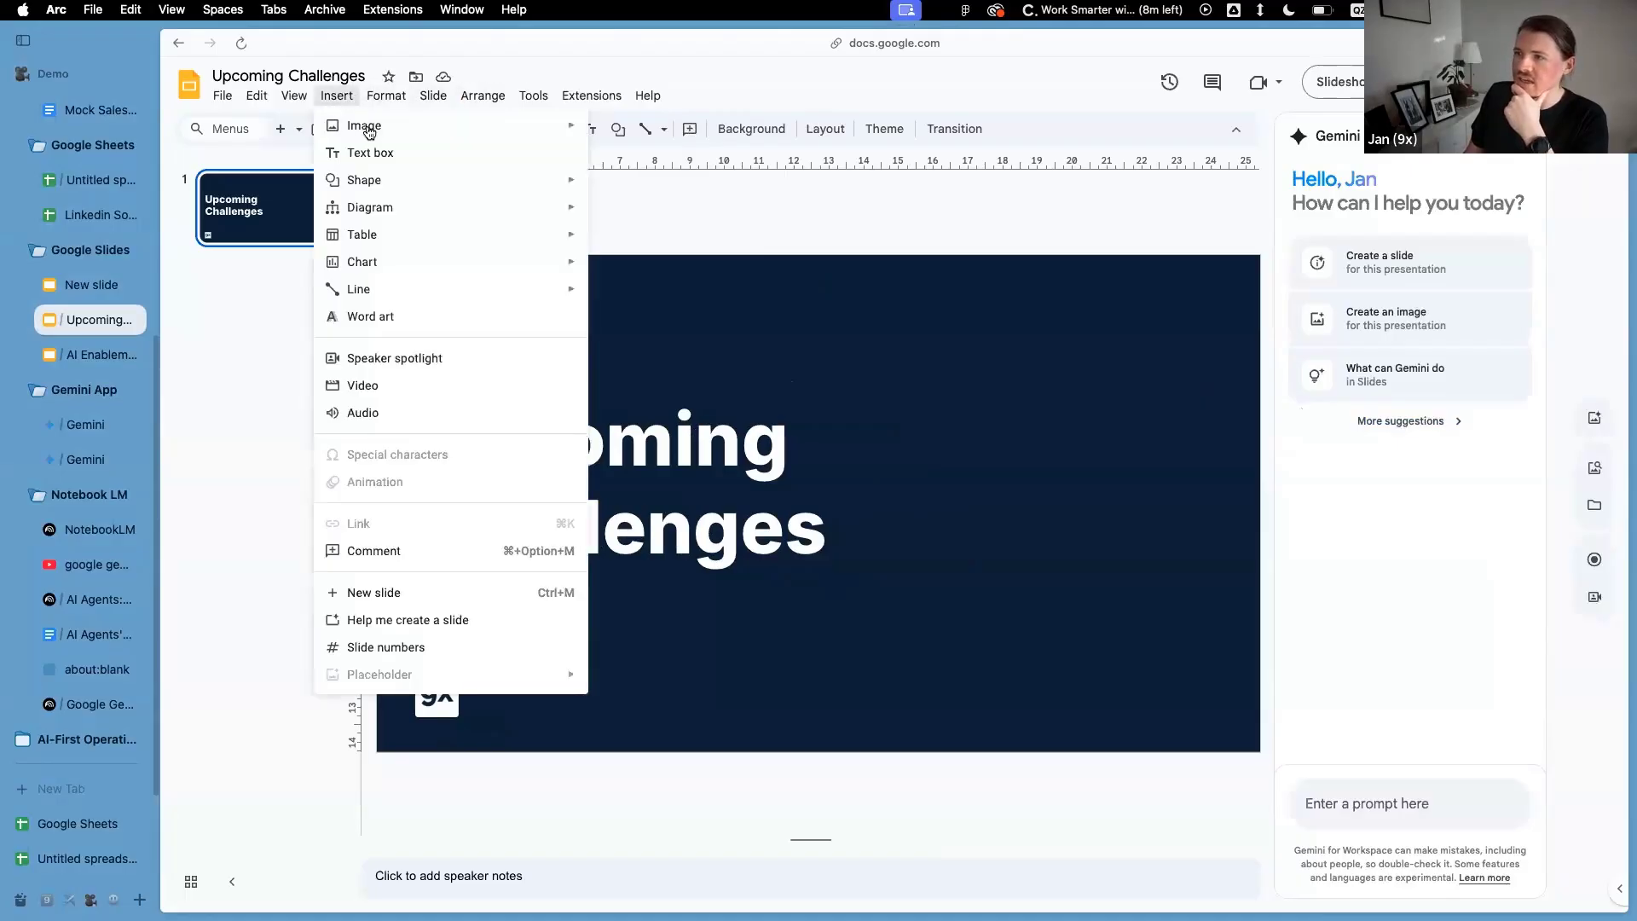
{"action": "mouse_move", "coordinate": [368, 132]}
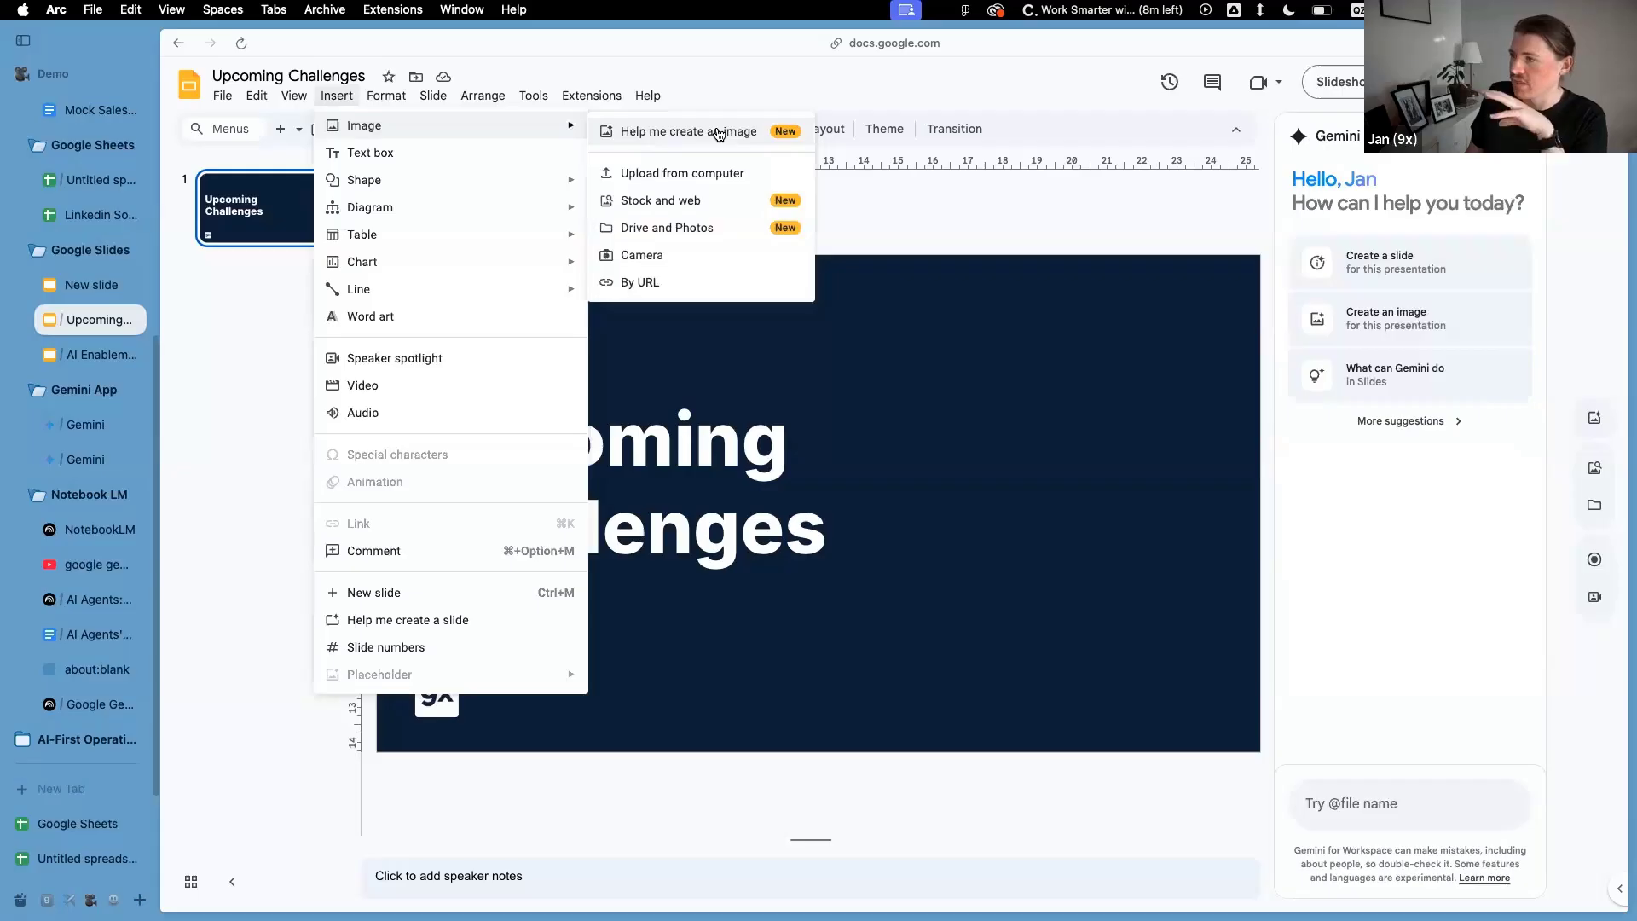
{"action": "left_click", "coordinate": [719, 134]}
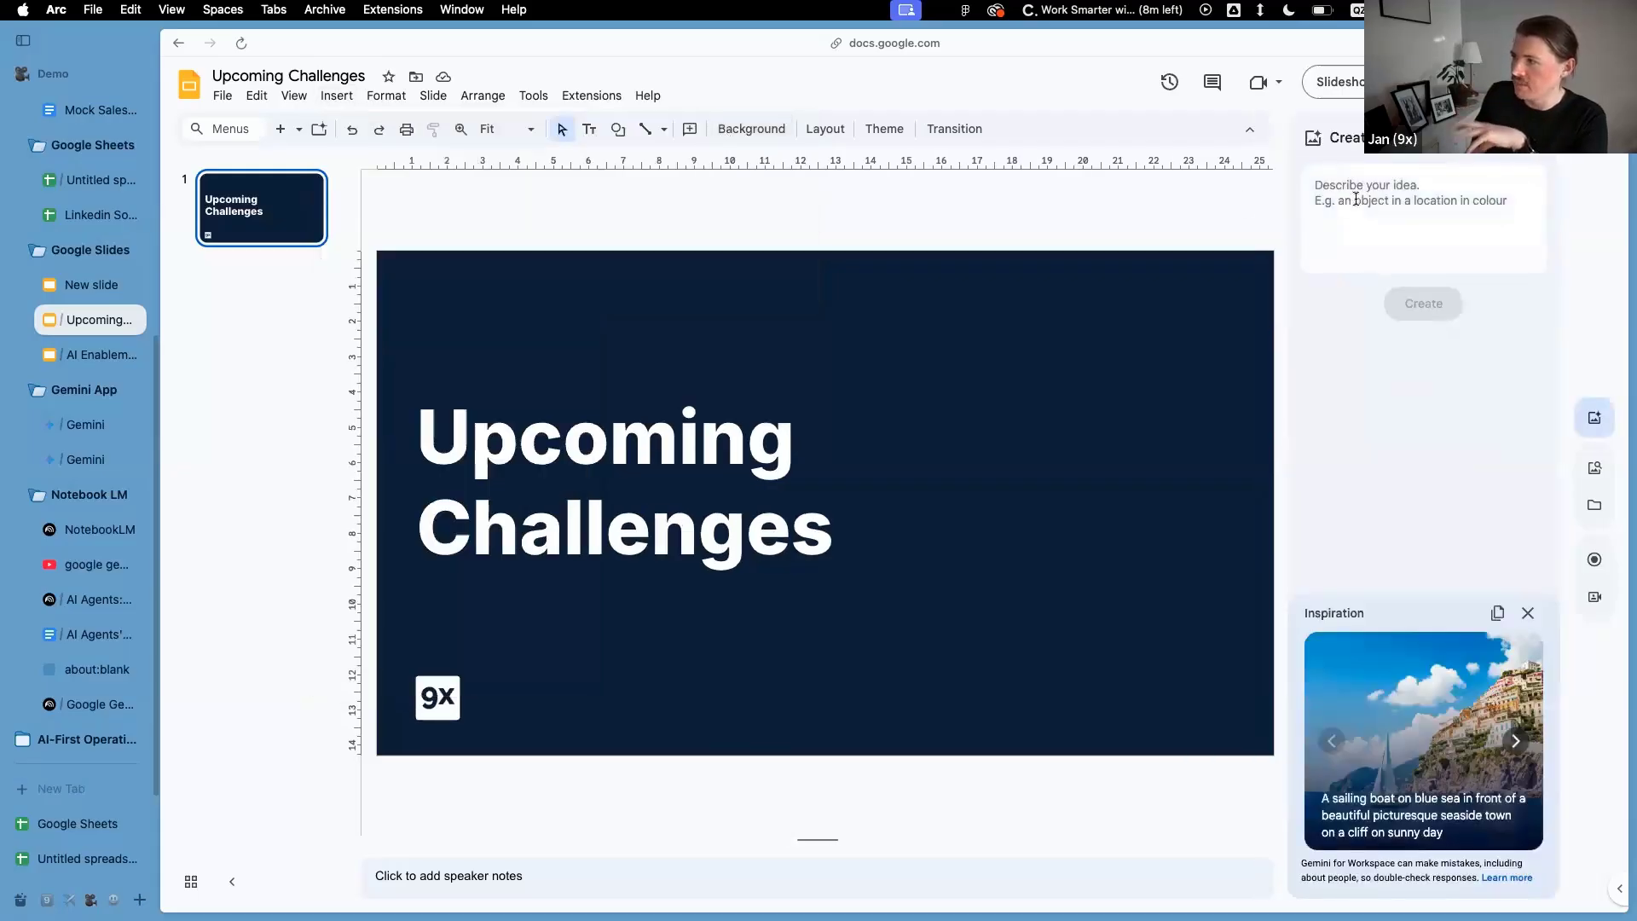
{"action": "left_click", "coordinate": [1356, 199]}
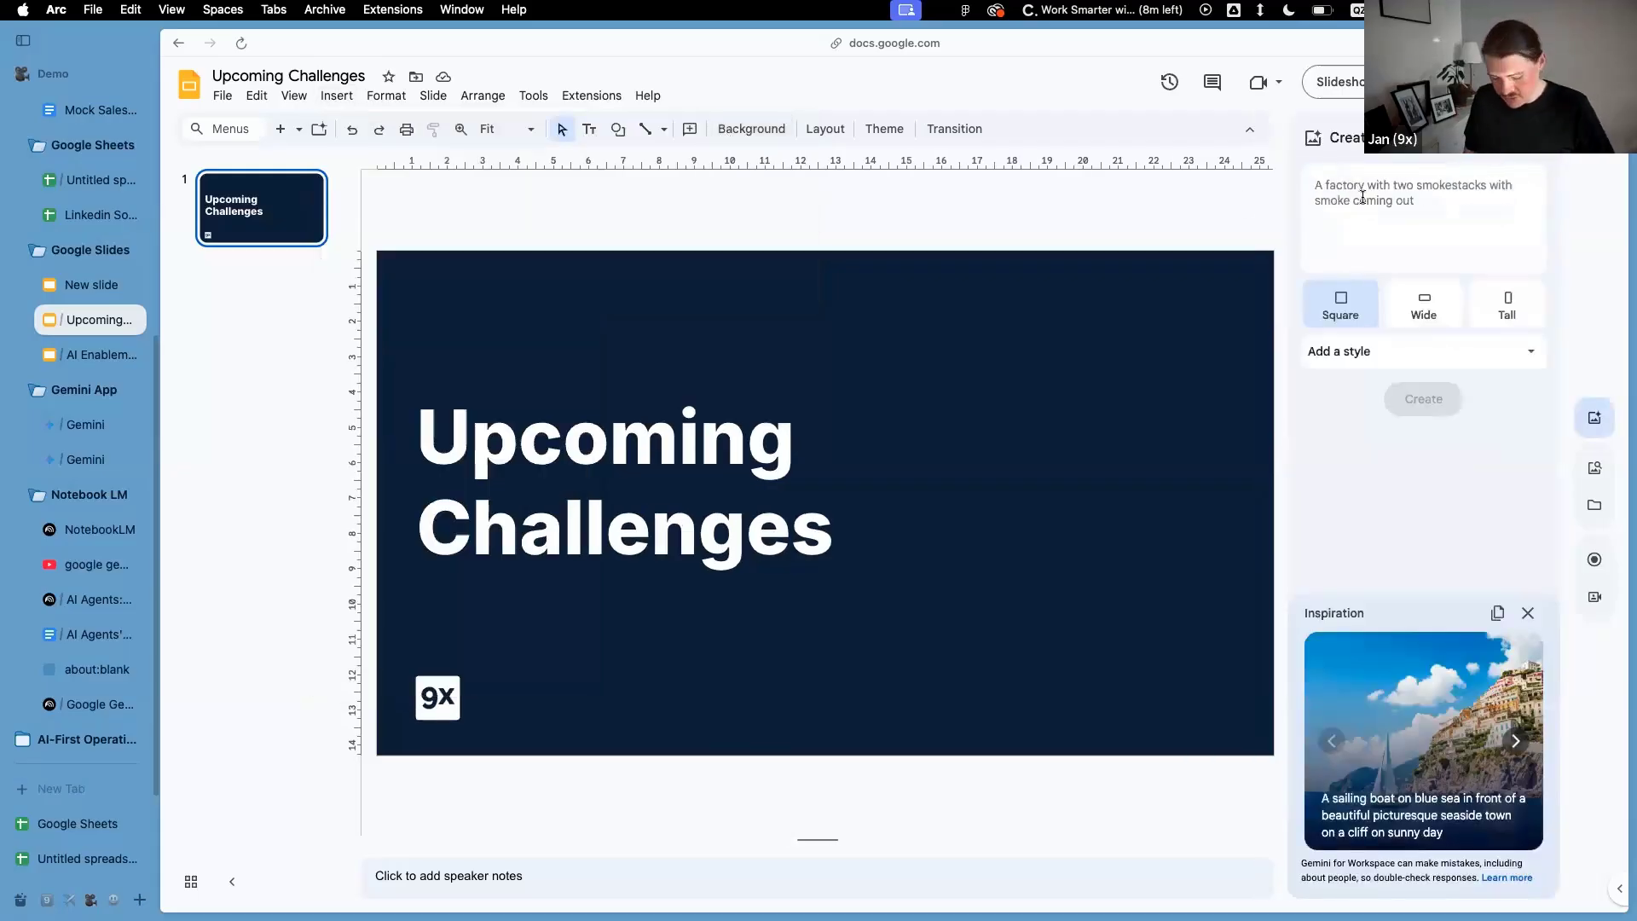
{"action": "type", "text": "A photorealistic image of a man looking frustratingly at his macbook screen"}
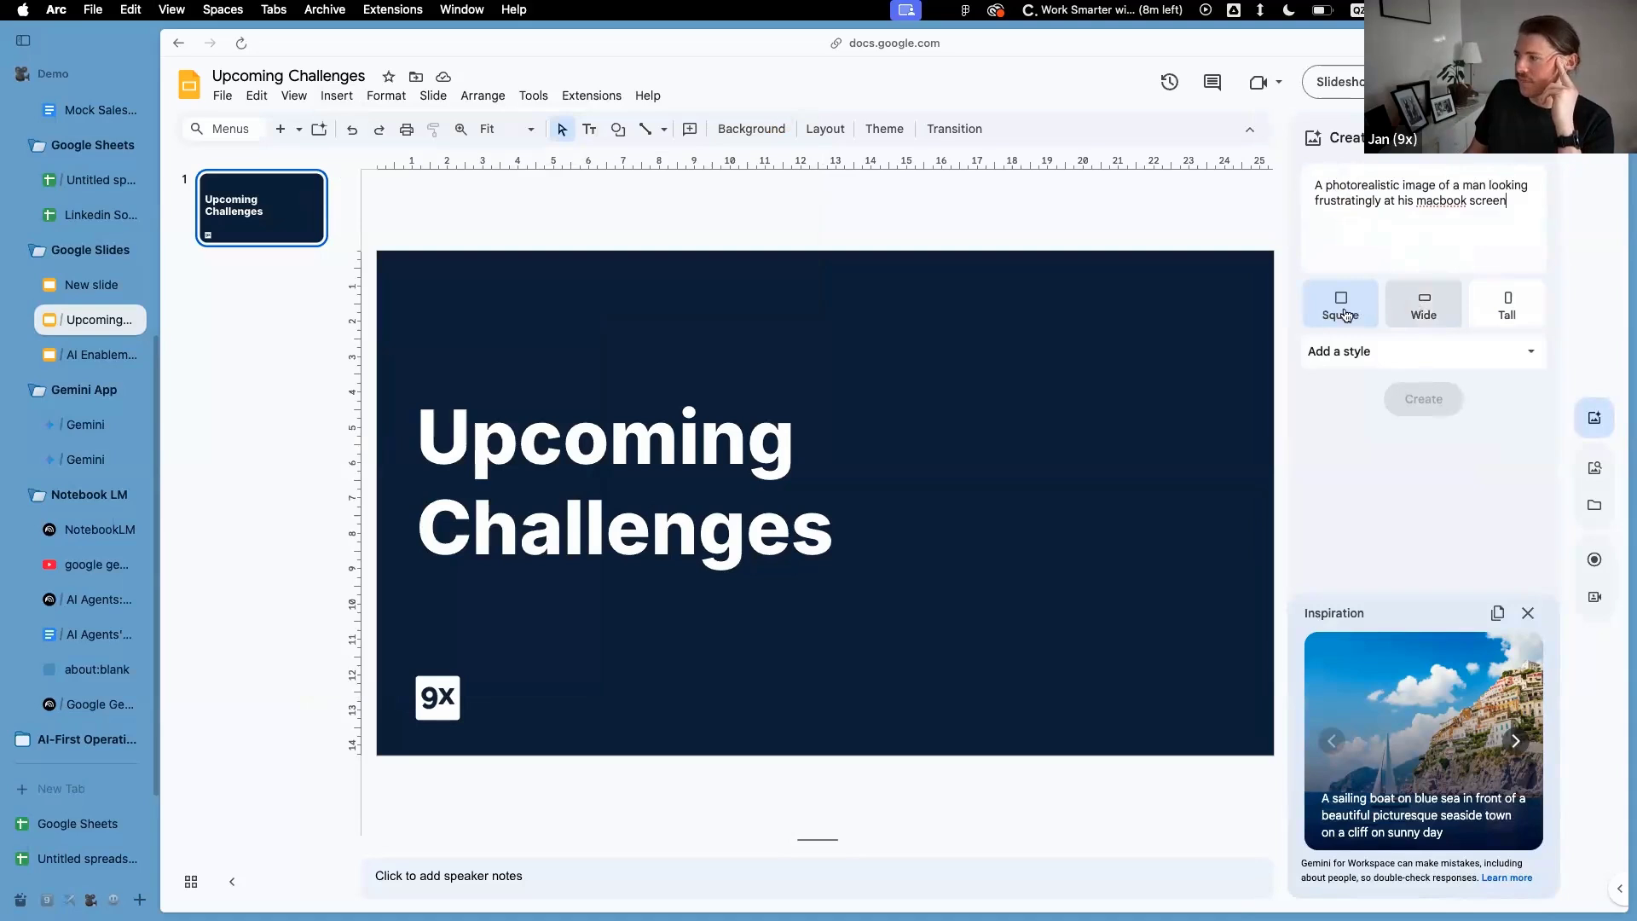
Set the image format to Tall with no style and generate the images
{"action": "left_click", "coordinate": [1423, 305]}
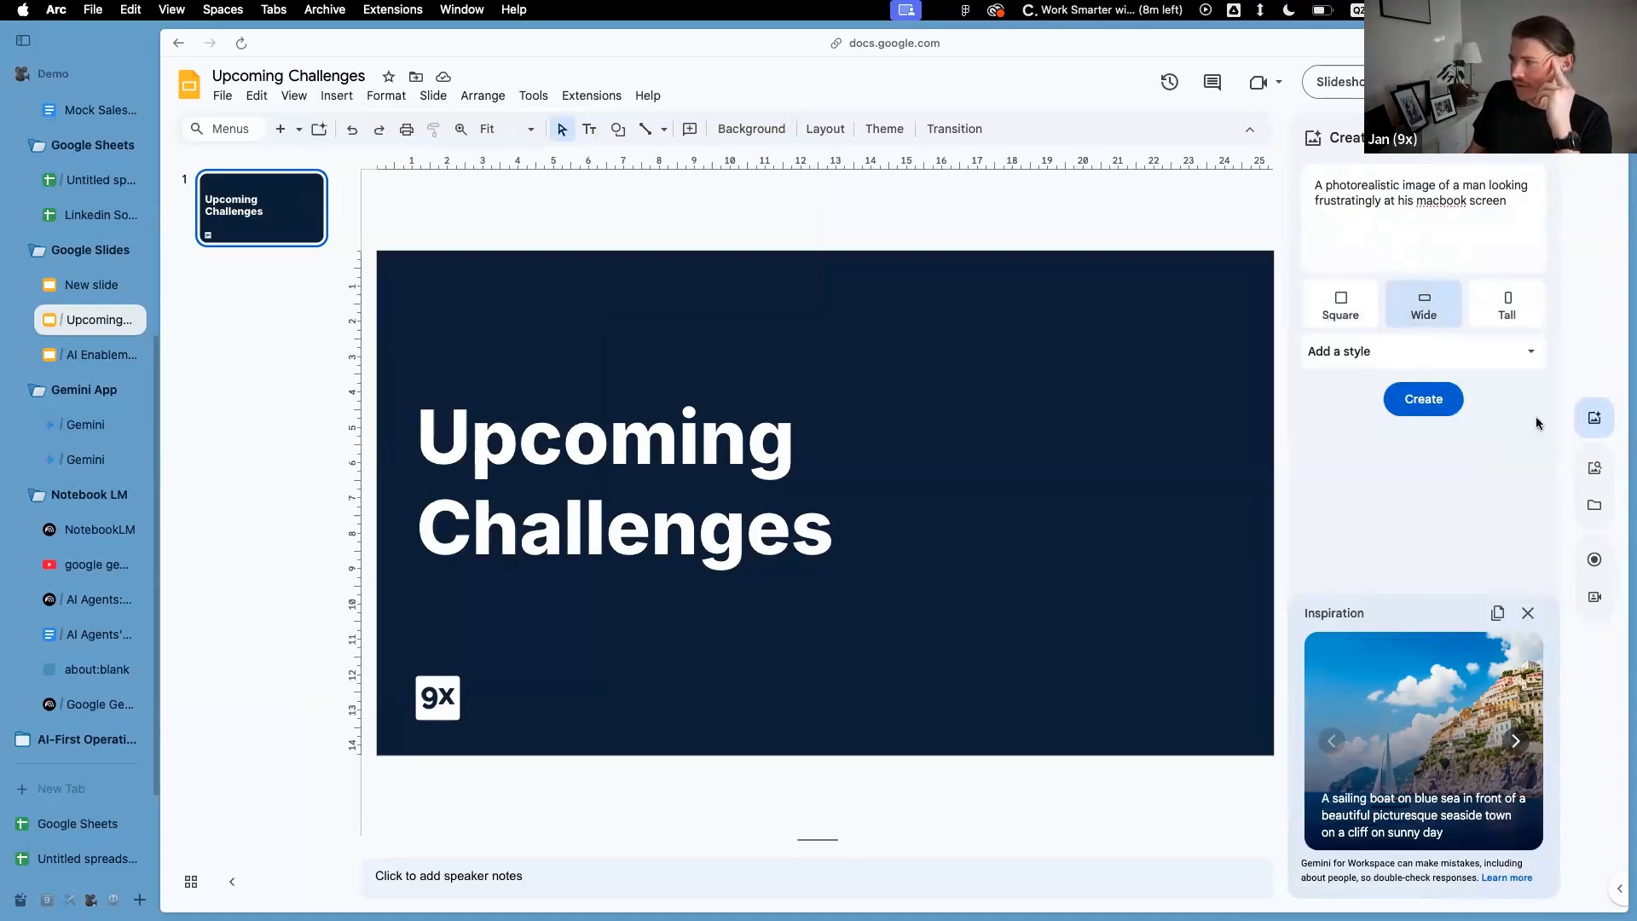
{"action": "left_click", "coordinate": [1508, 314]}
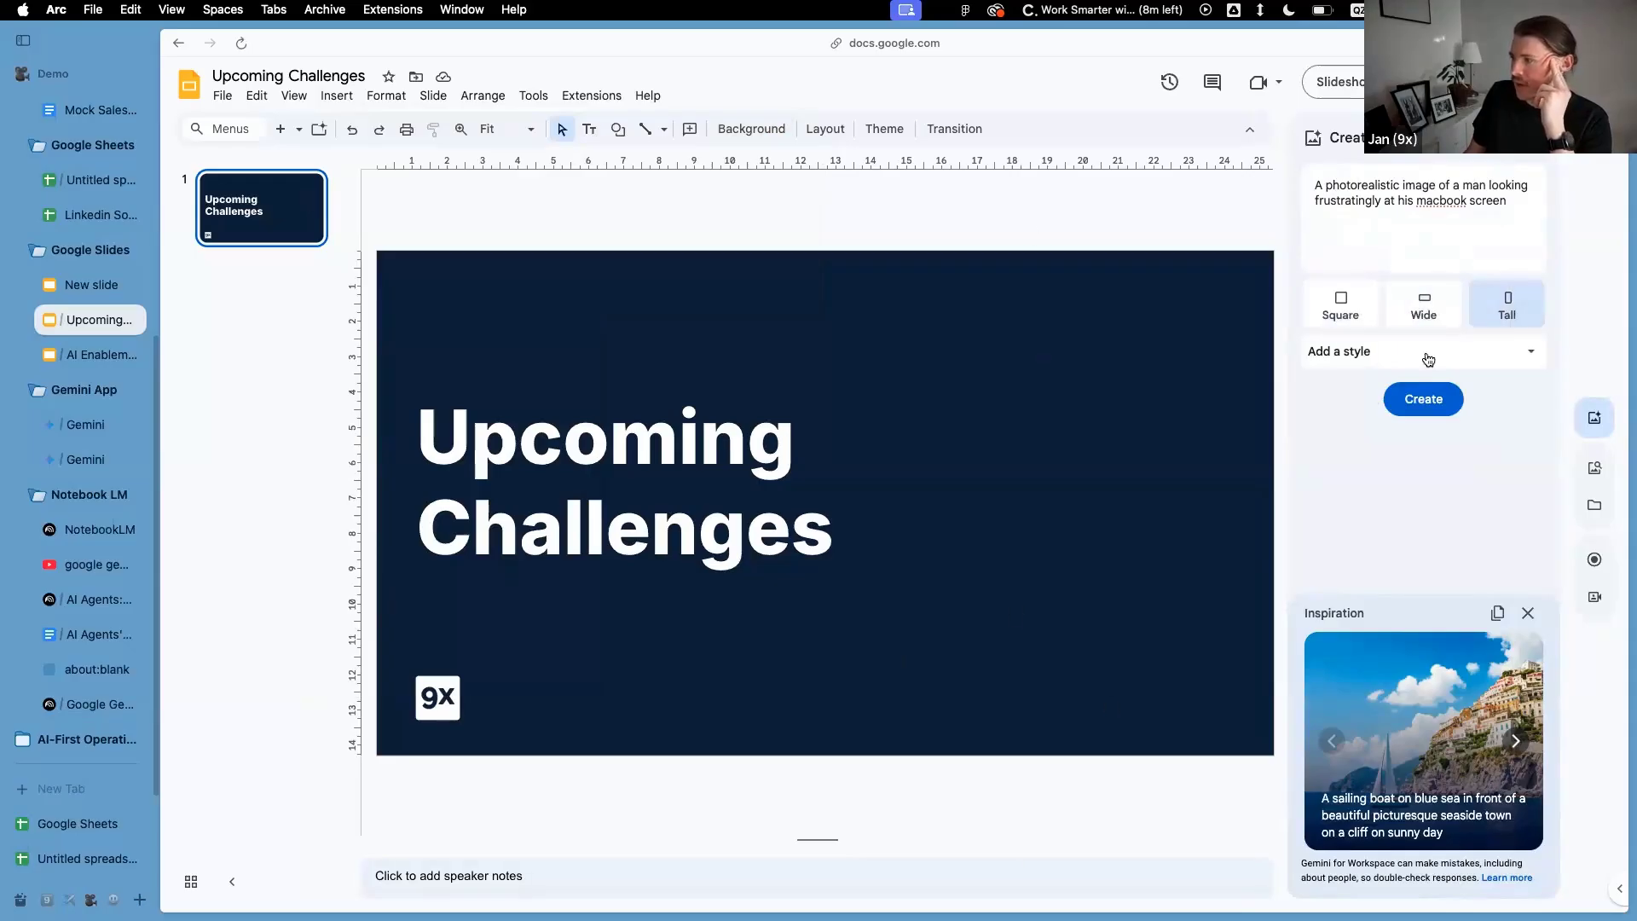
{"action": "left_click", "coordinate": [1489, 355]}
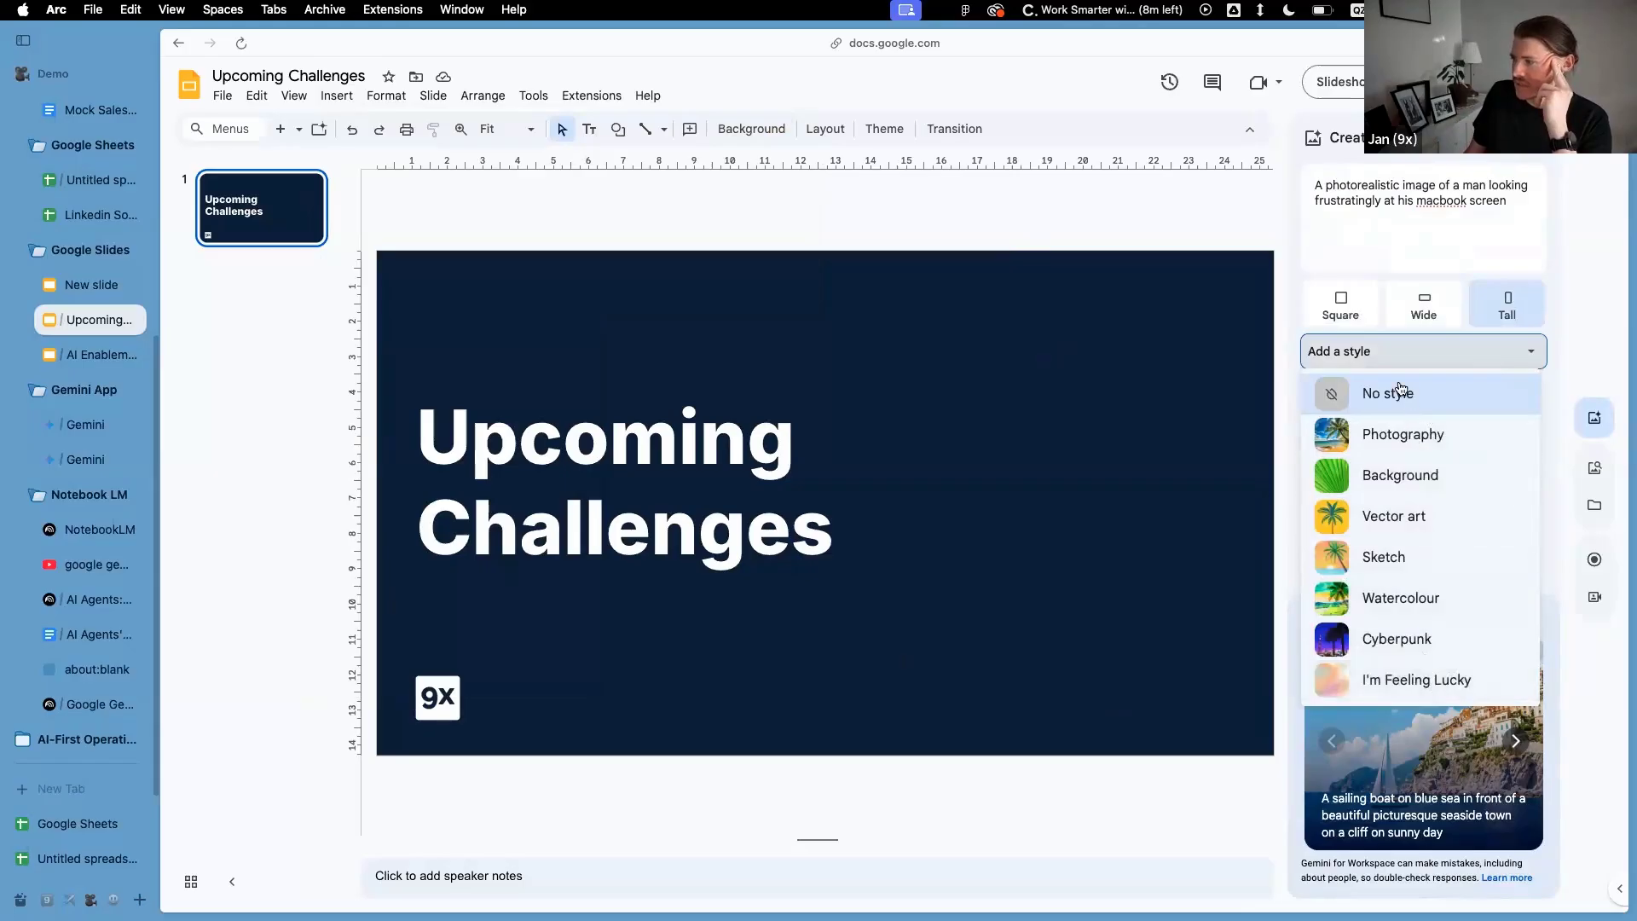
{"action": "left_click", "coordinate": [1390, 390]}
{"action": "left_click_drag", "start_coordinate": [1322, 185], "coordinate": [1470, 185]}
{"action": "double_click", "coordinate": [1470, 185]}
{"action": "left_click", "coordinate": [1424, 400]}
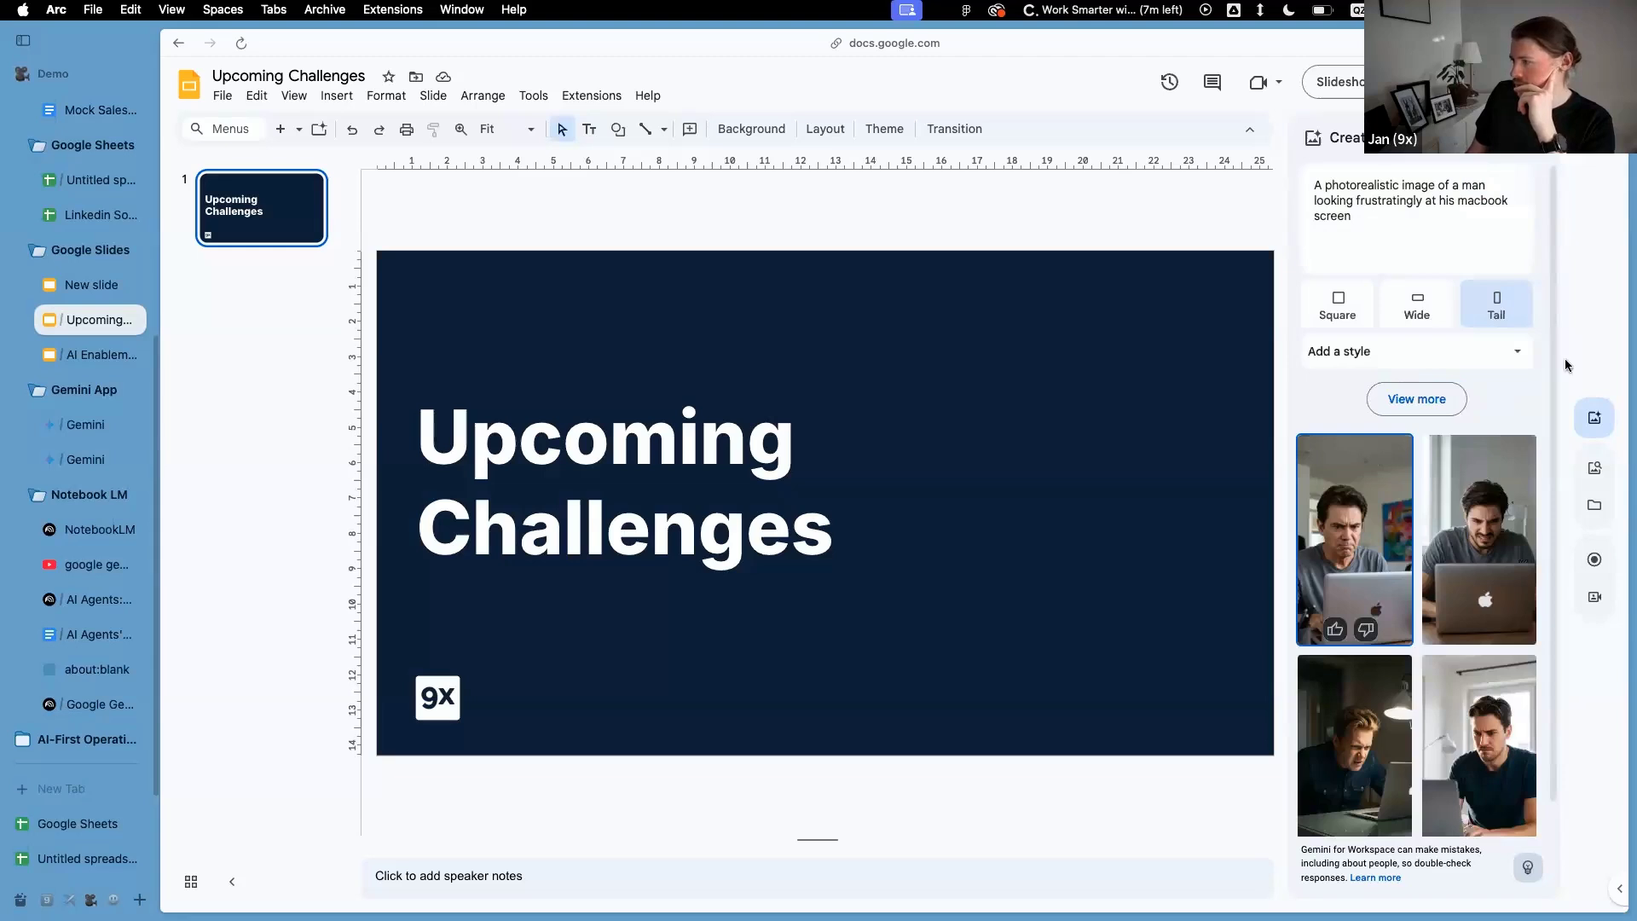
Preview the generated images one after another to compare the men at their laptops
{"action": "scroll", "coordinate": [1480, 424], "scroll_direction": "down", "scroll_amount": 1}
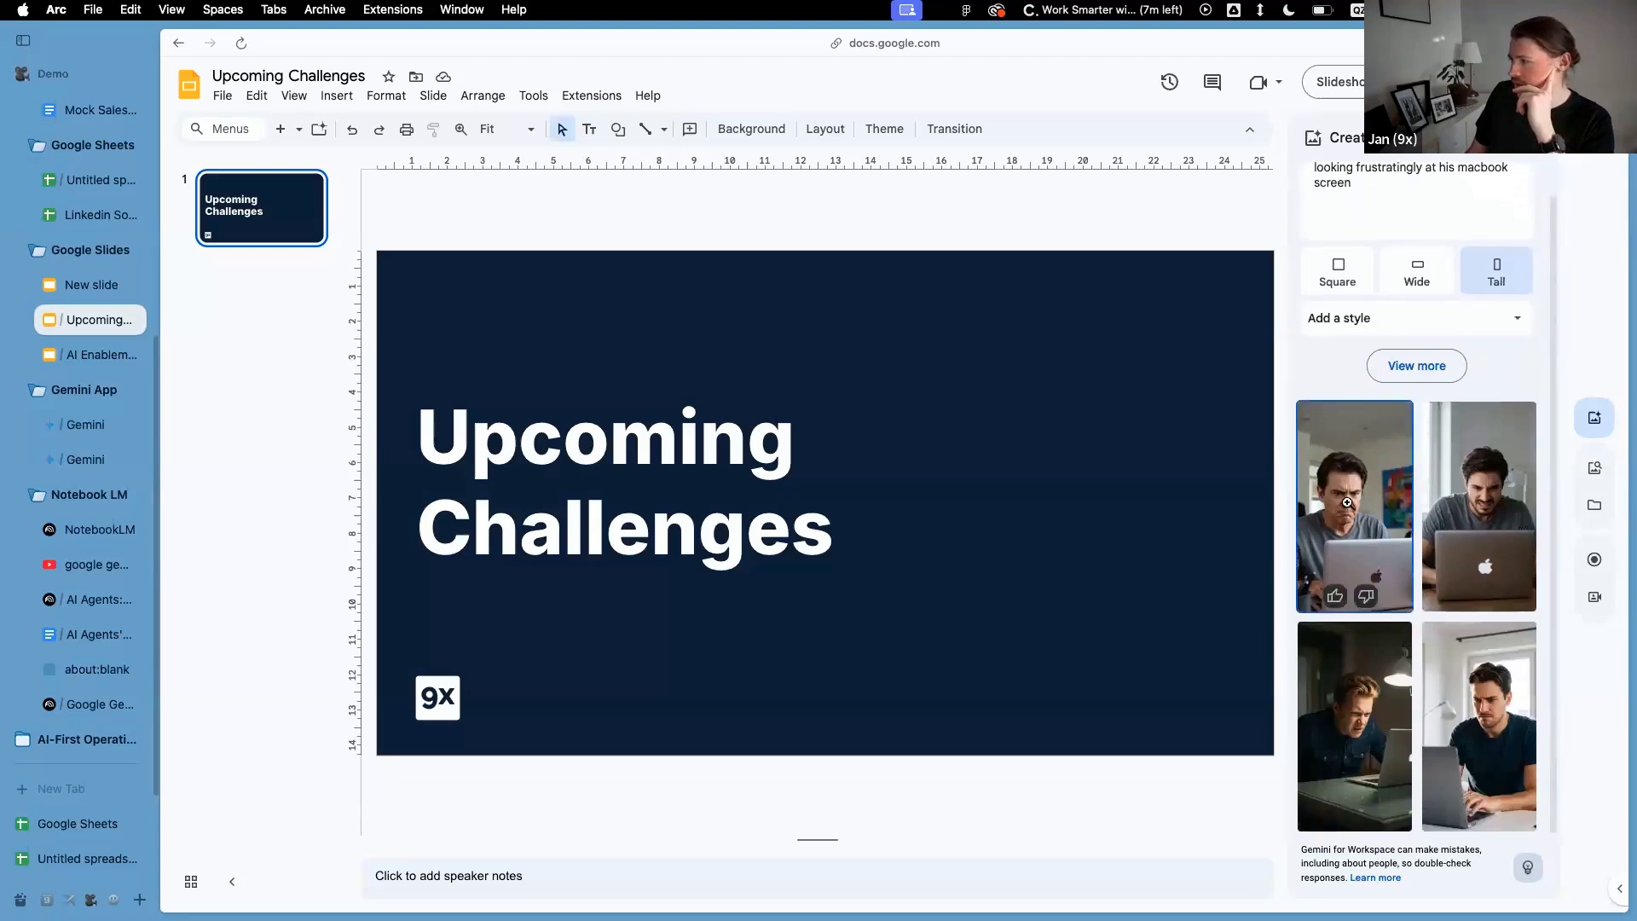
{"action": "left_click", "coordinate": [1355, 716]}
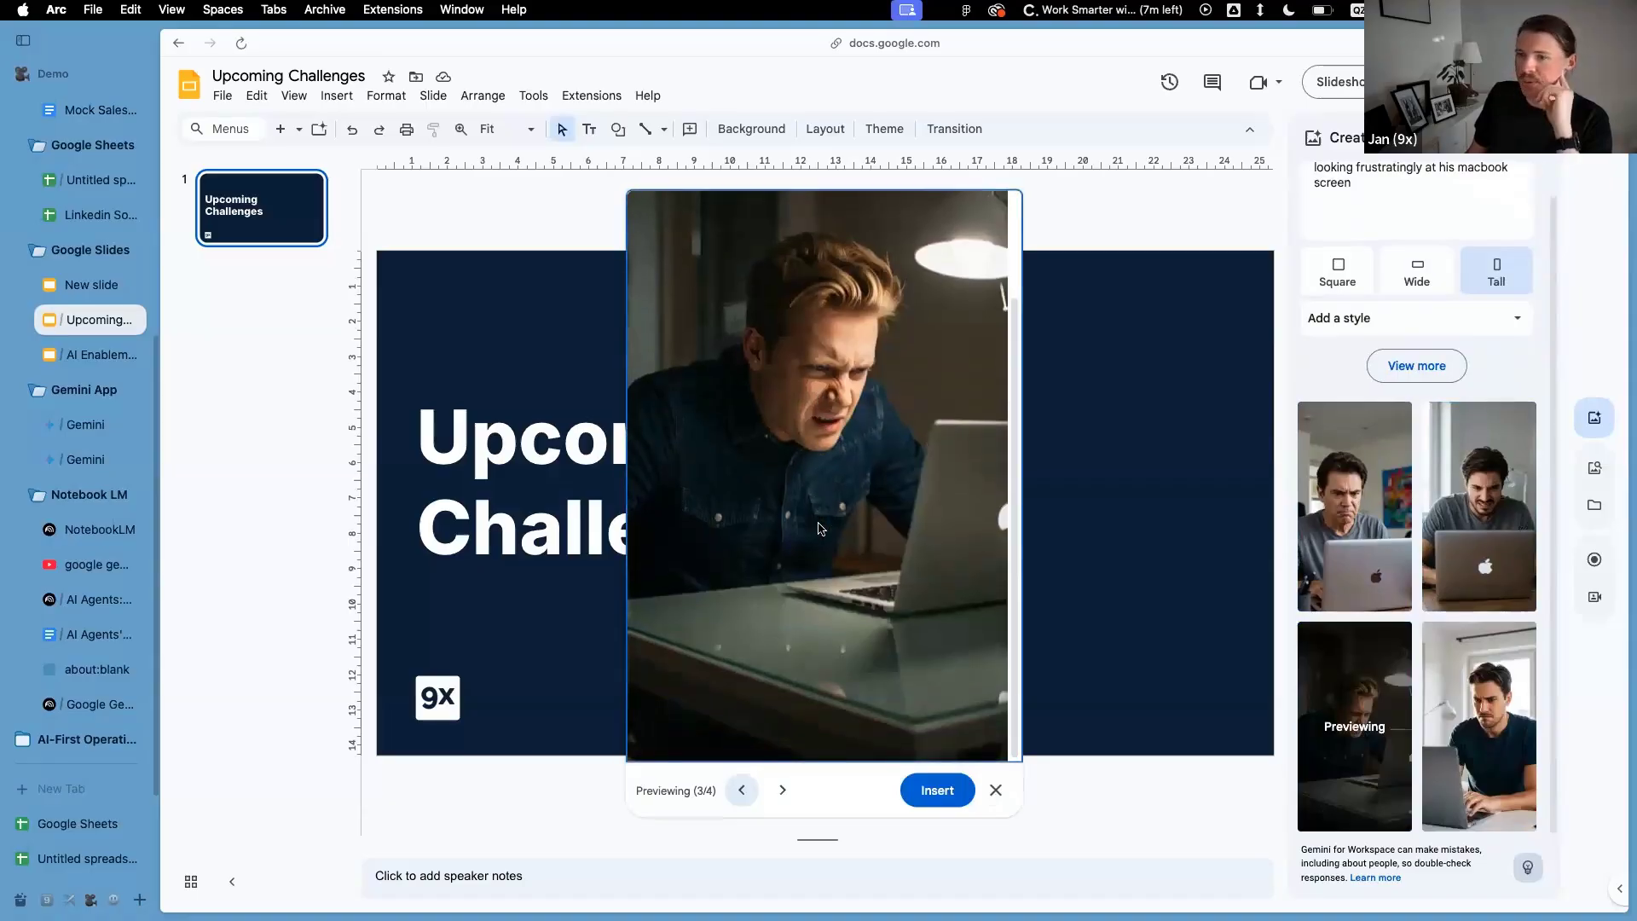
{"action": "scroll", "coordinate": [821, 529], "scroll_direction": "up", "scroll_amount": 3}
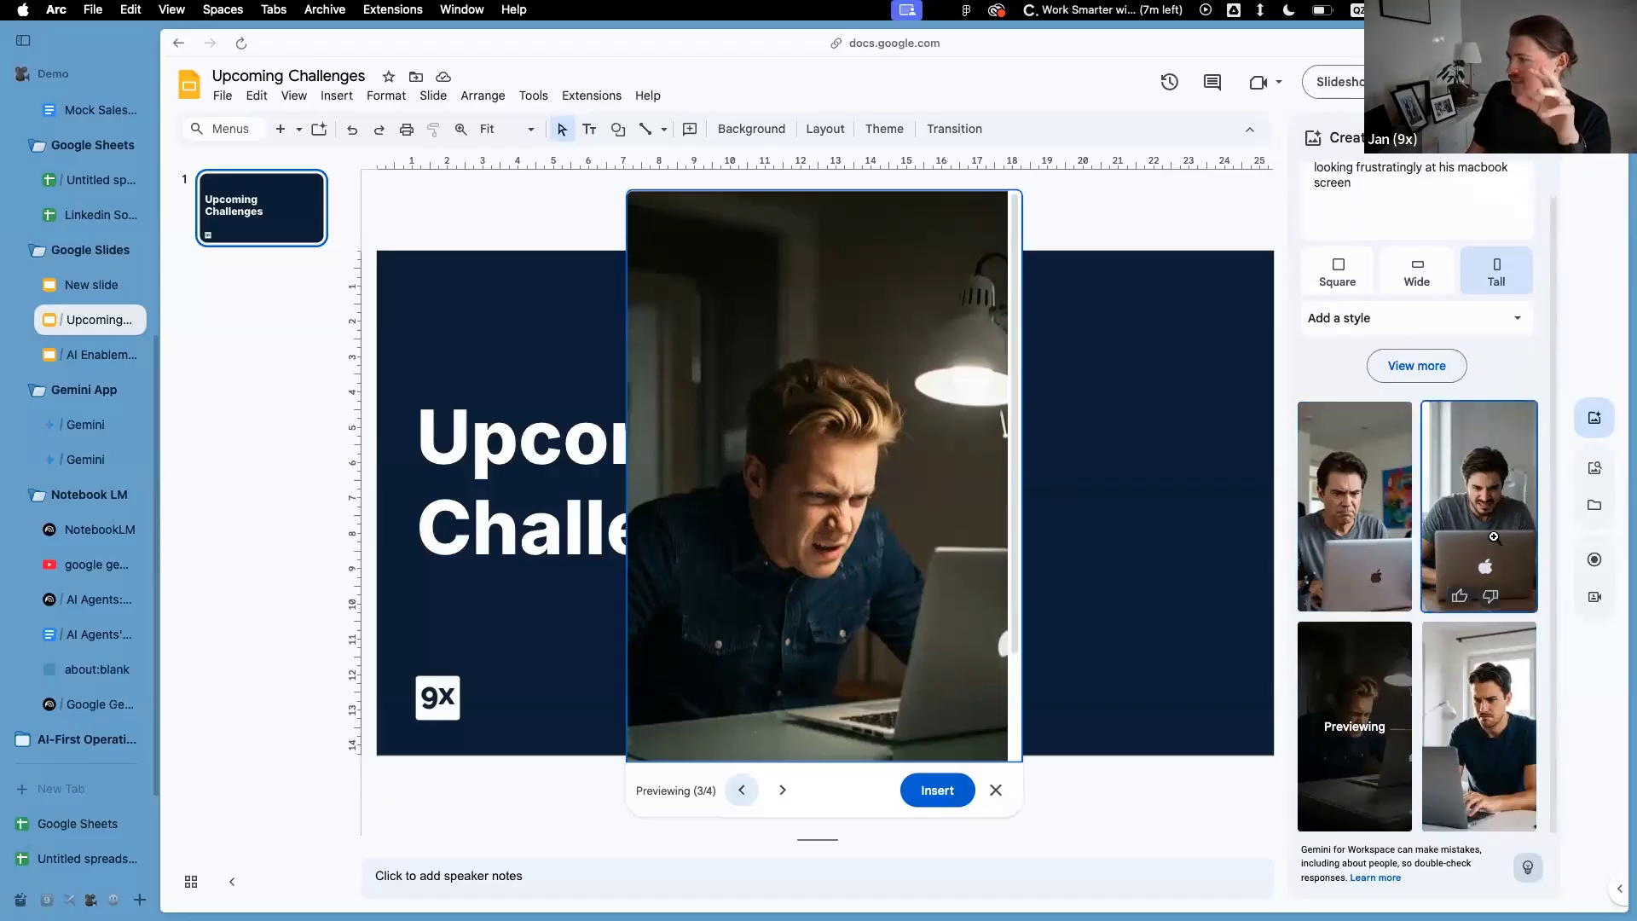
{"action": "left_click", "coordinate": [1494, 531]}
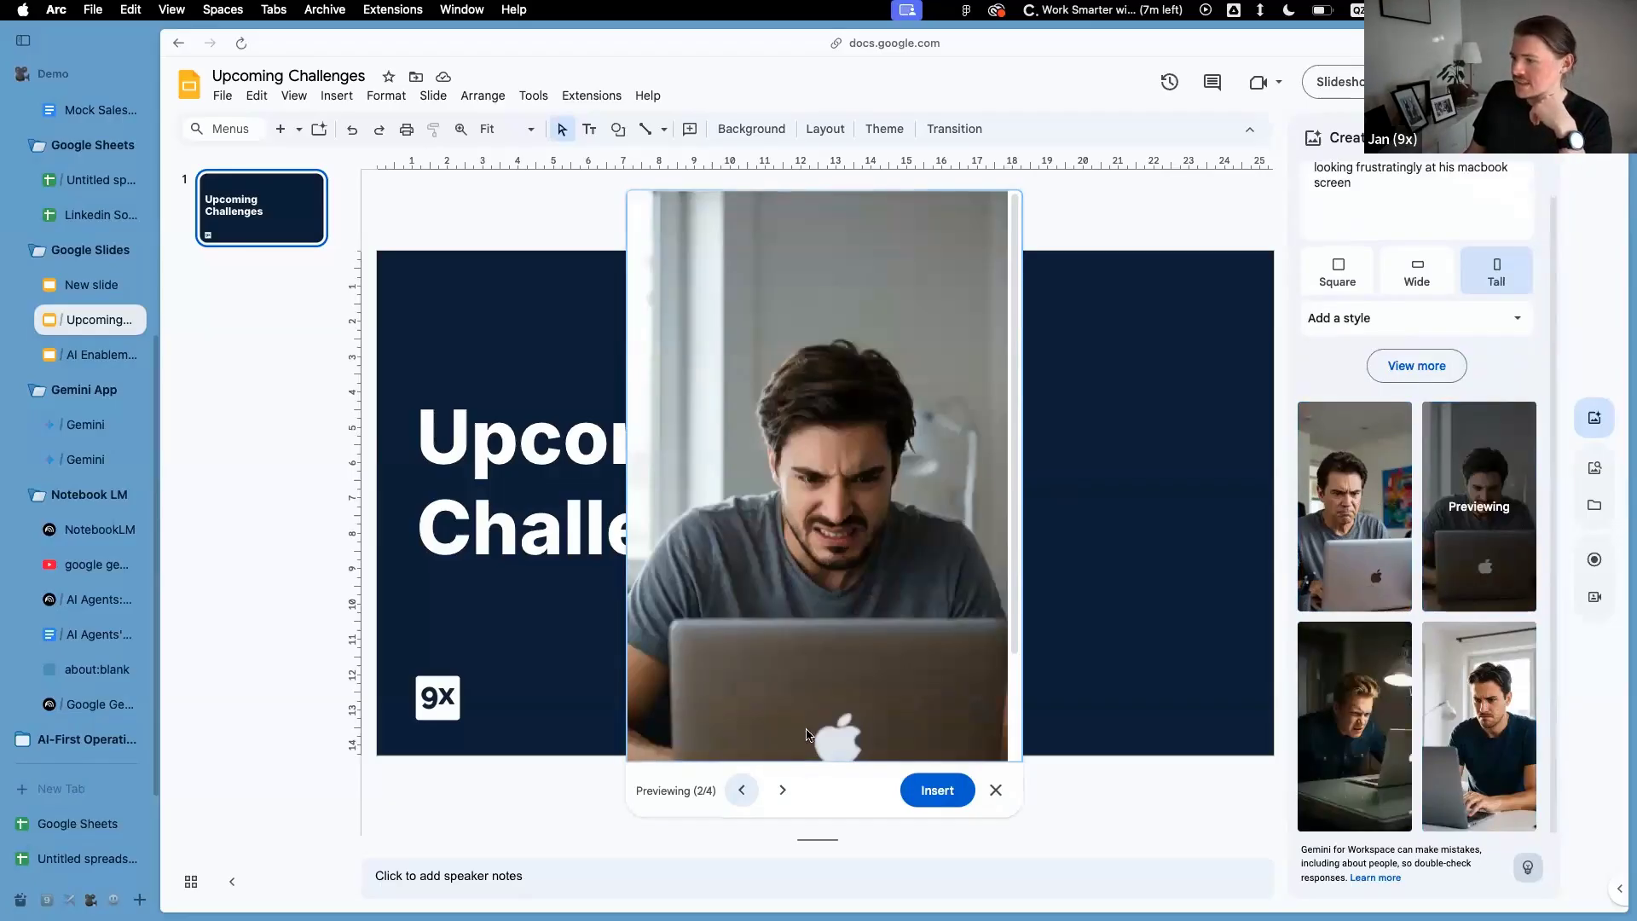
{"action": "left_click", "coordinate": [782, 790]}
{"action": "left_click", "coordinate": [748, 792]}
{"action": "left_click", "coordinate": [749, 791]}
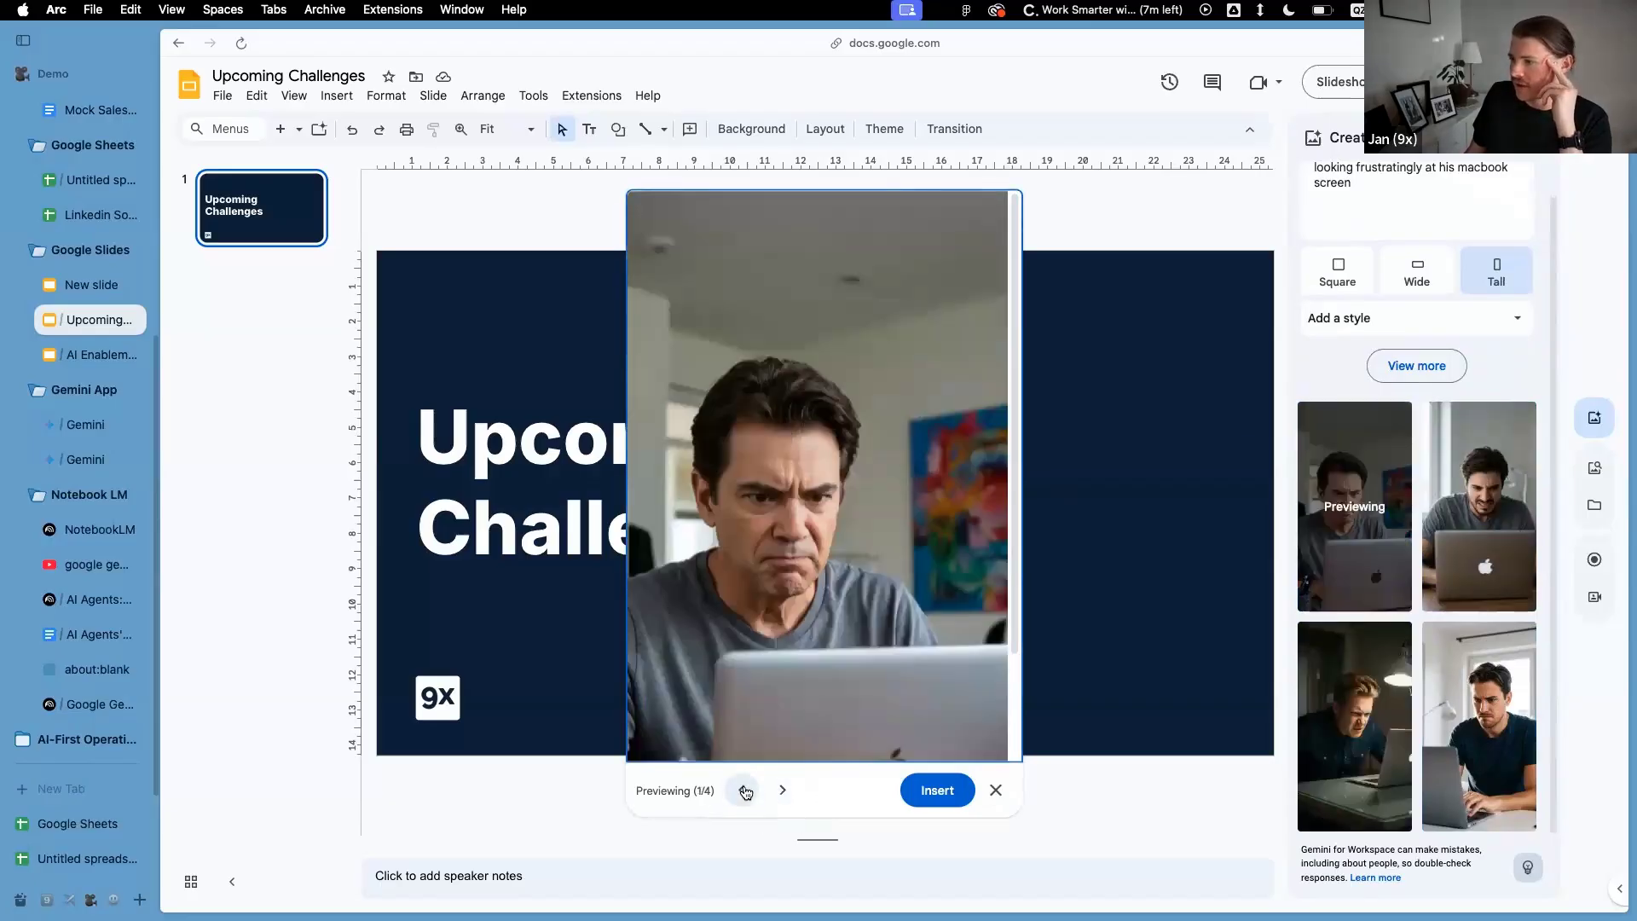
{"action": "left_click", "coordinate": [782, 790]}
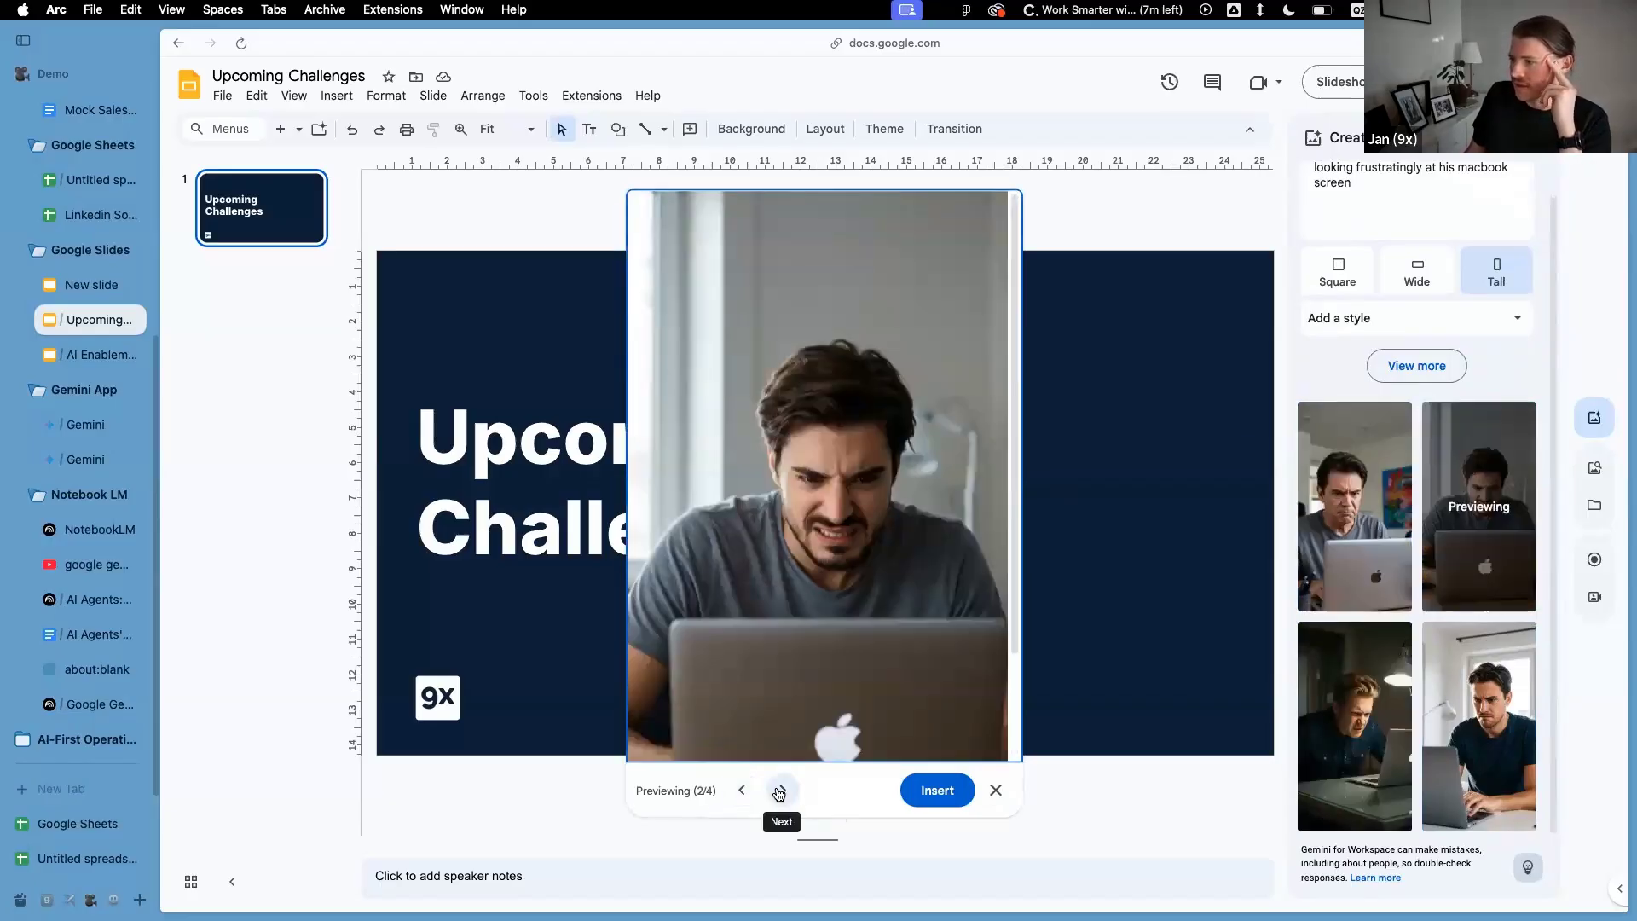
{"action": "left_click", "coordinate": [782, 790]}
{"action": "left_click", "coordinate": [782, 789]}
{"action": "scroll", "coordinate": [836, 535], "scroll_direction": "down", "scroll_amount": 2}
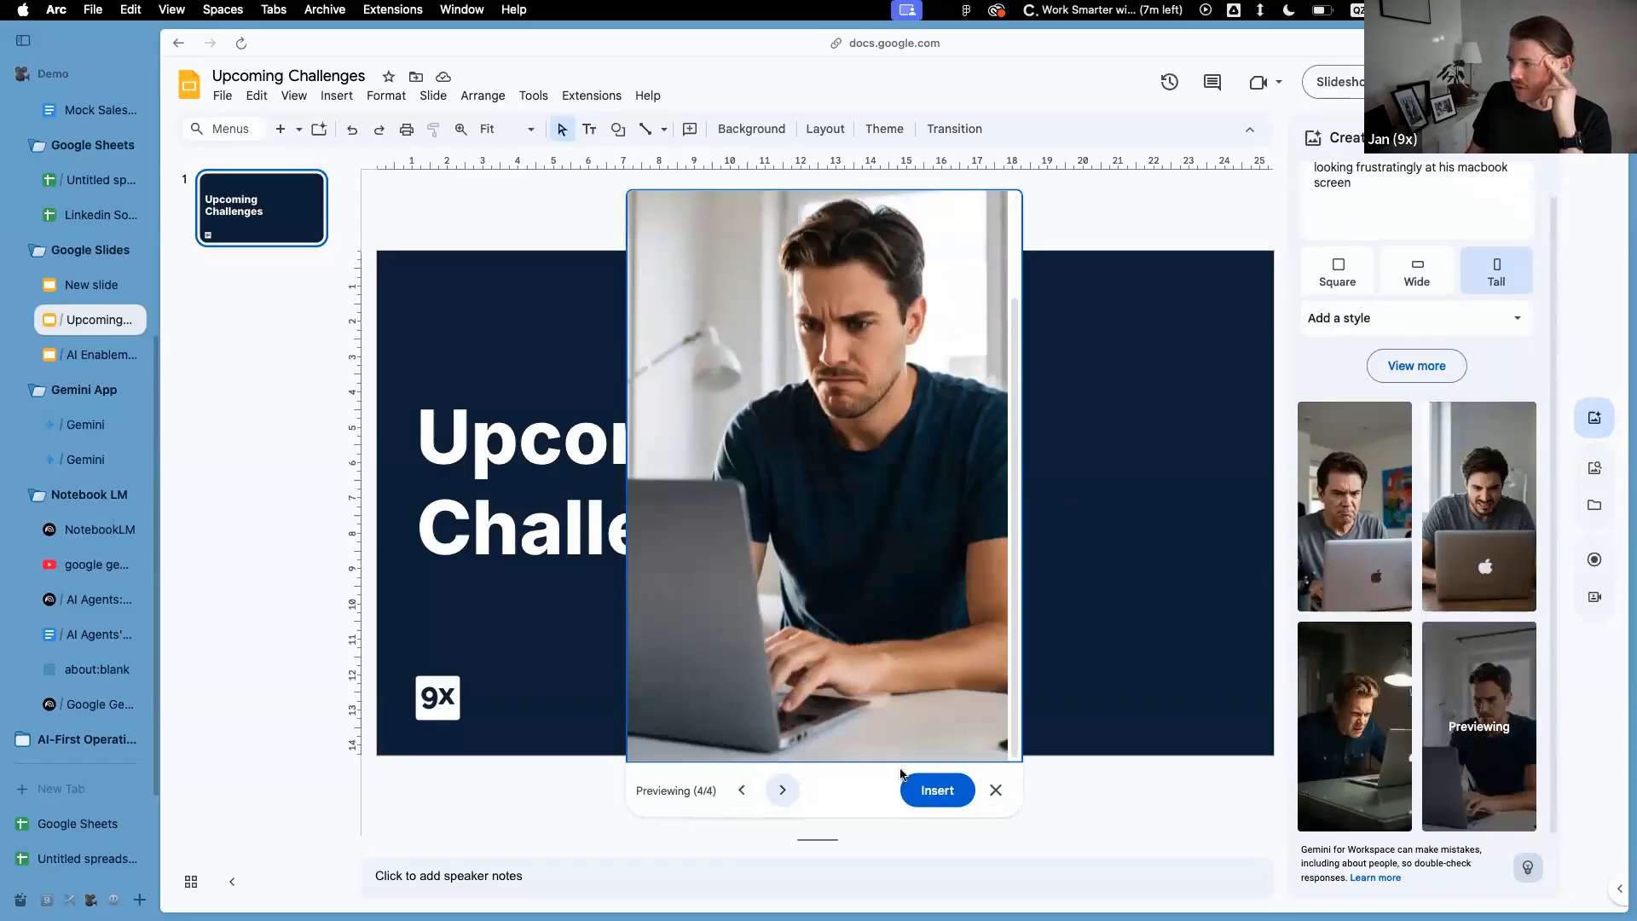
Insert the fourth generated image and place it flush with the slide's right edge beside the Upcoming Challenges title
{"action": "left_click", "coordinate": [936, 790]}
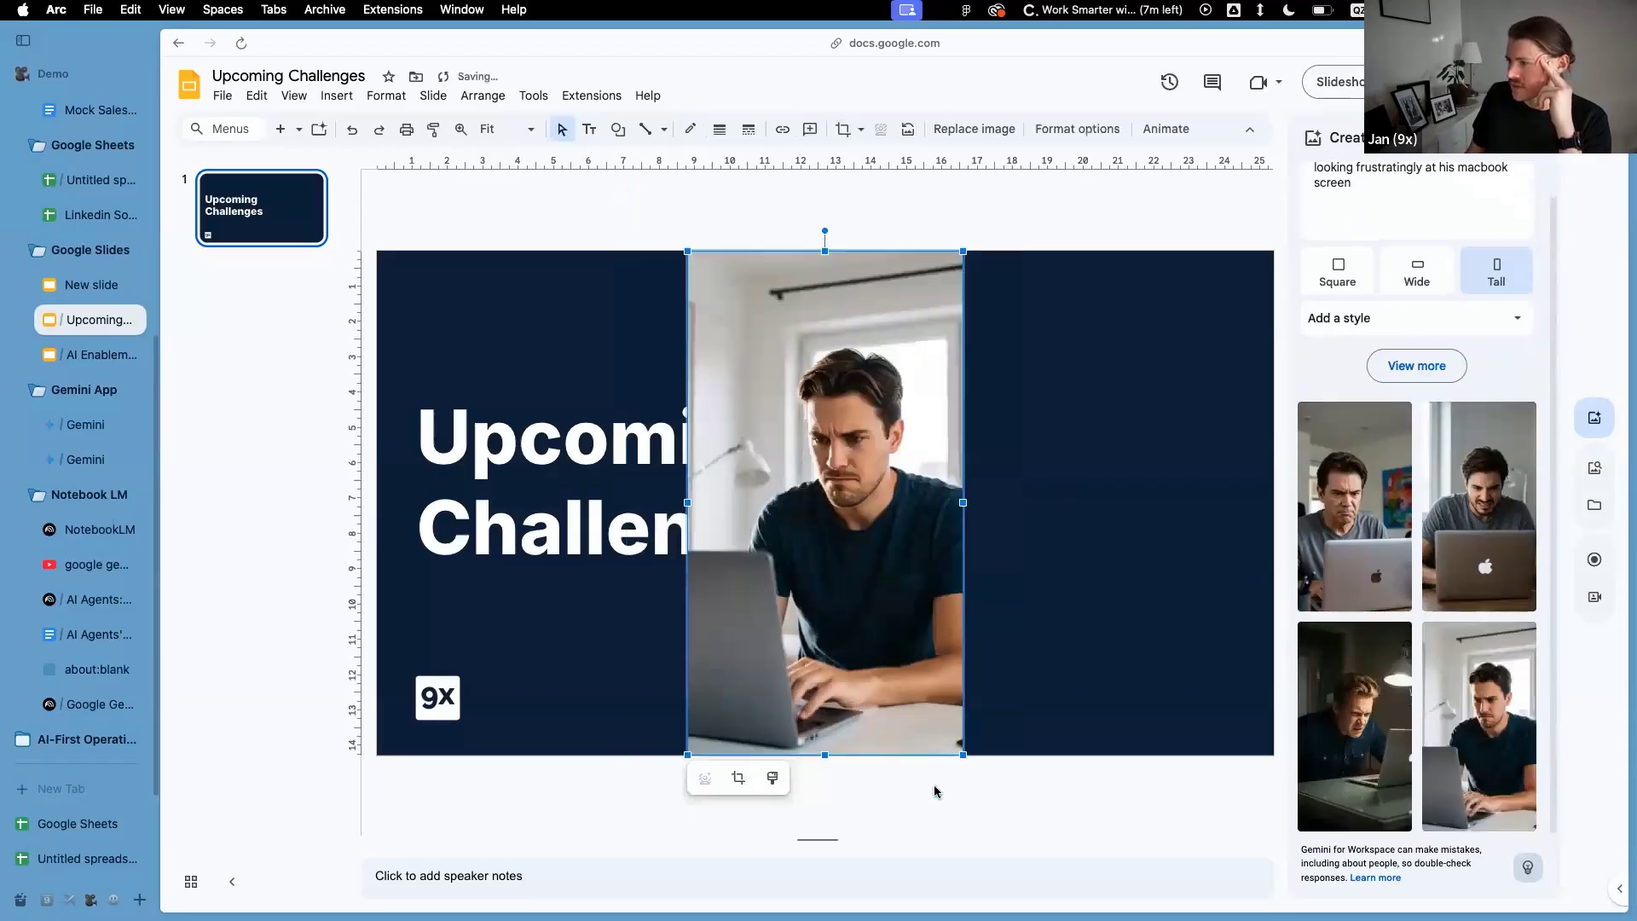
{"action": "left_click_drag", "start_coordinate": [1163, 557], "coordinate": [1143, 616]}
{"action": "left_click", "coordinate": [1164, 829]}
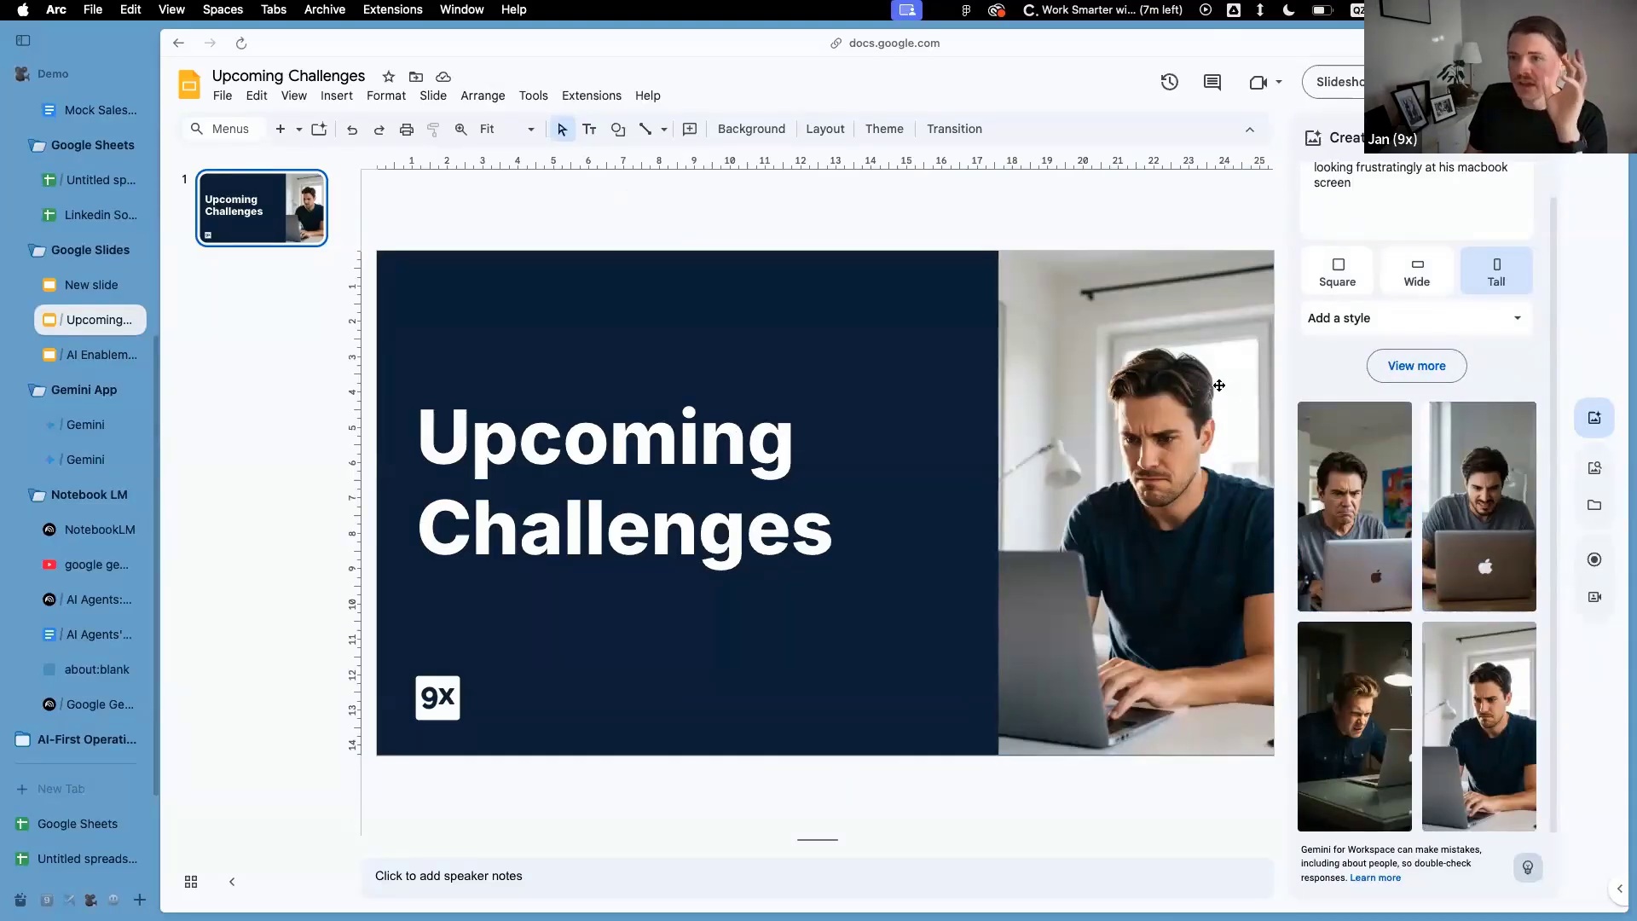
{"action": "left_click", "coordinate": [1139, 411]}
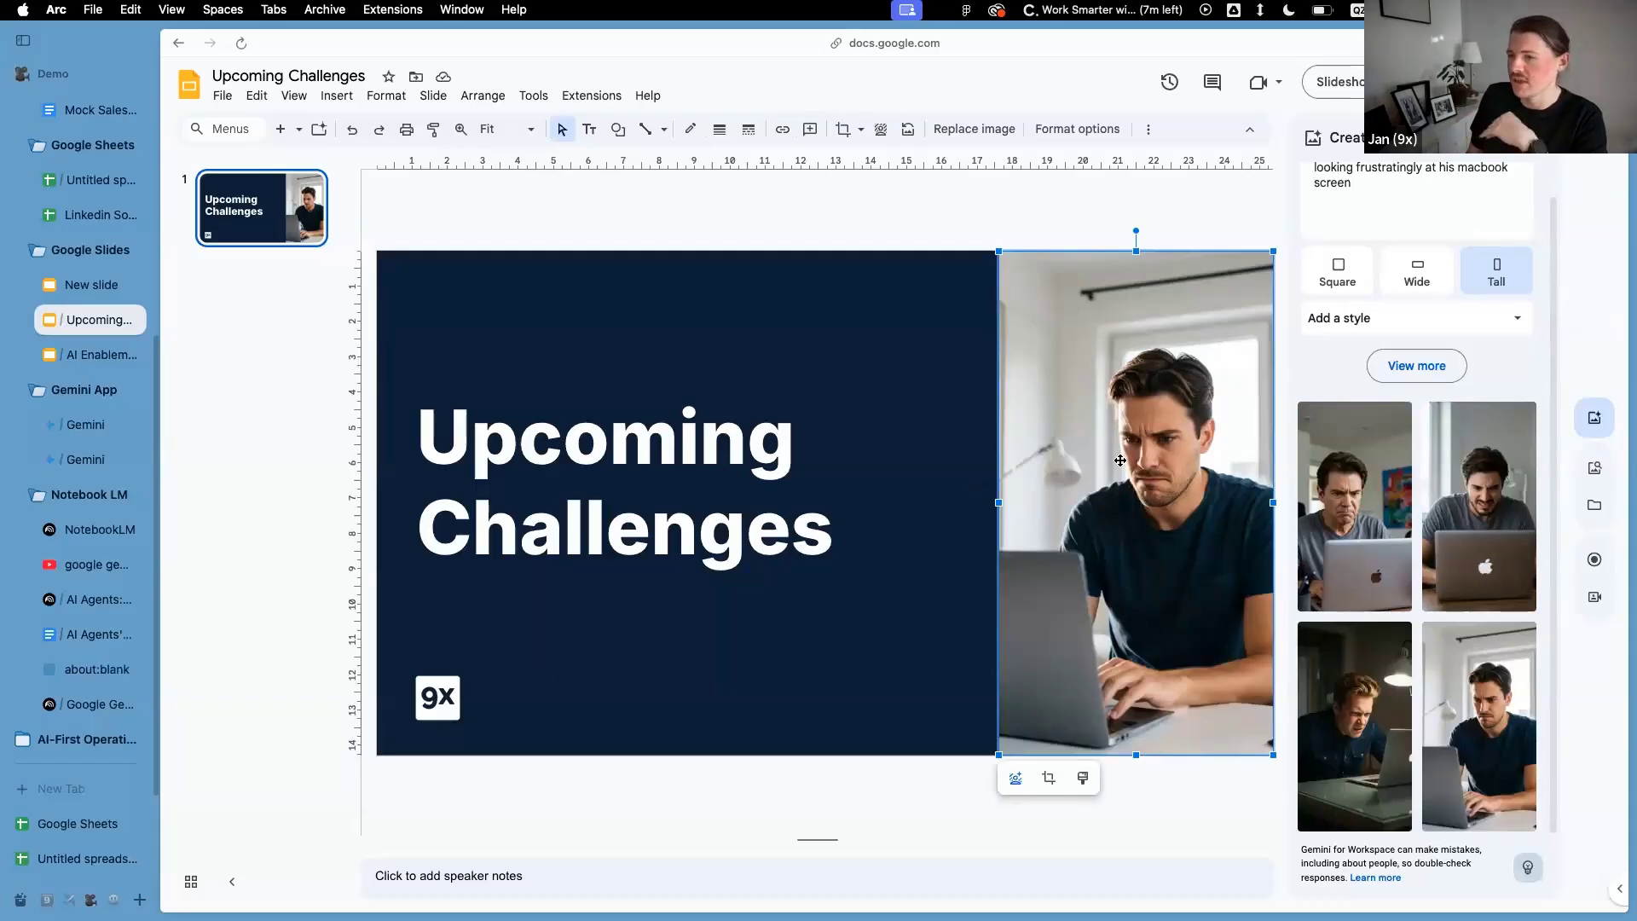
Switch to the Pitch presentation and advance to the "Selecting the right model" slide, revealing its callouts up to Research
{"action": "key", "text": "super+Tab"}
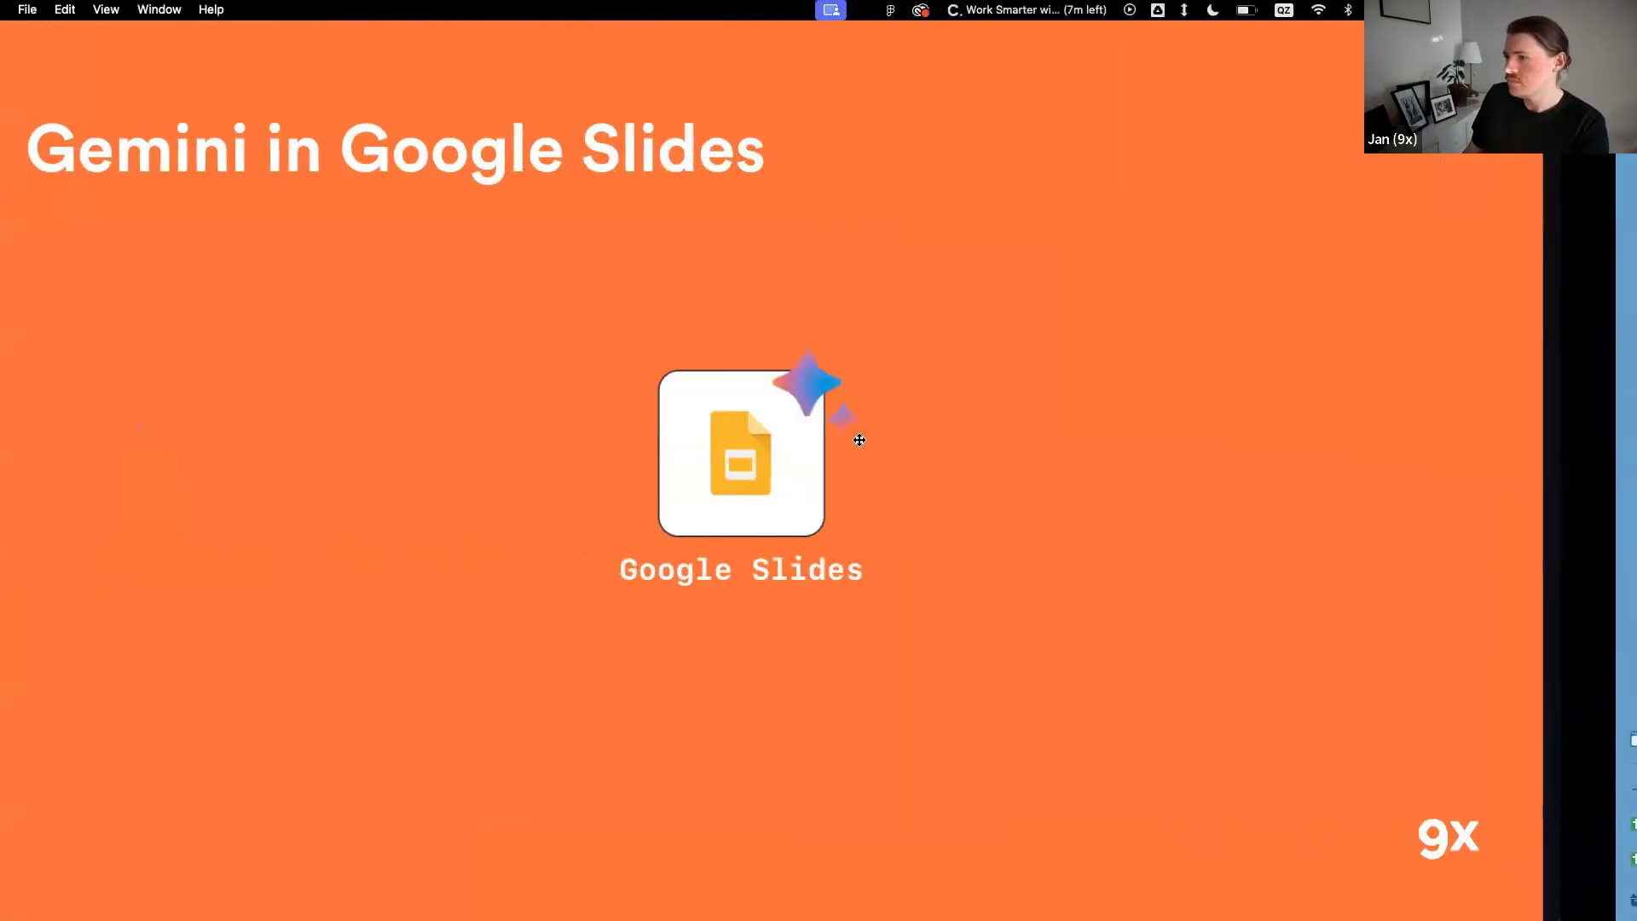
{"action": "key", "text": "Right"}
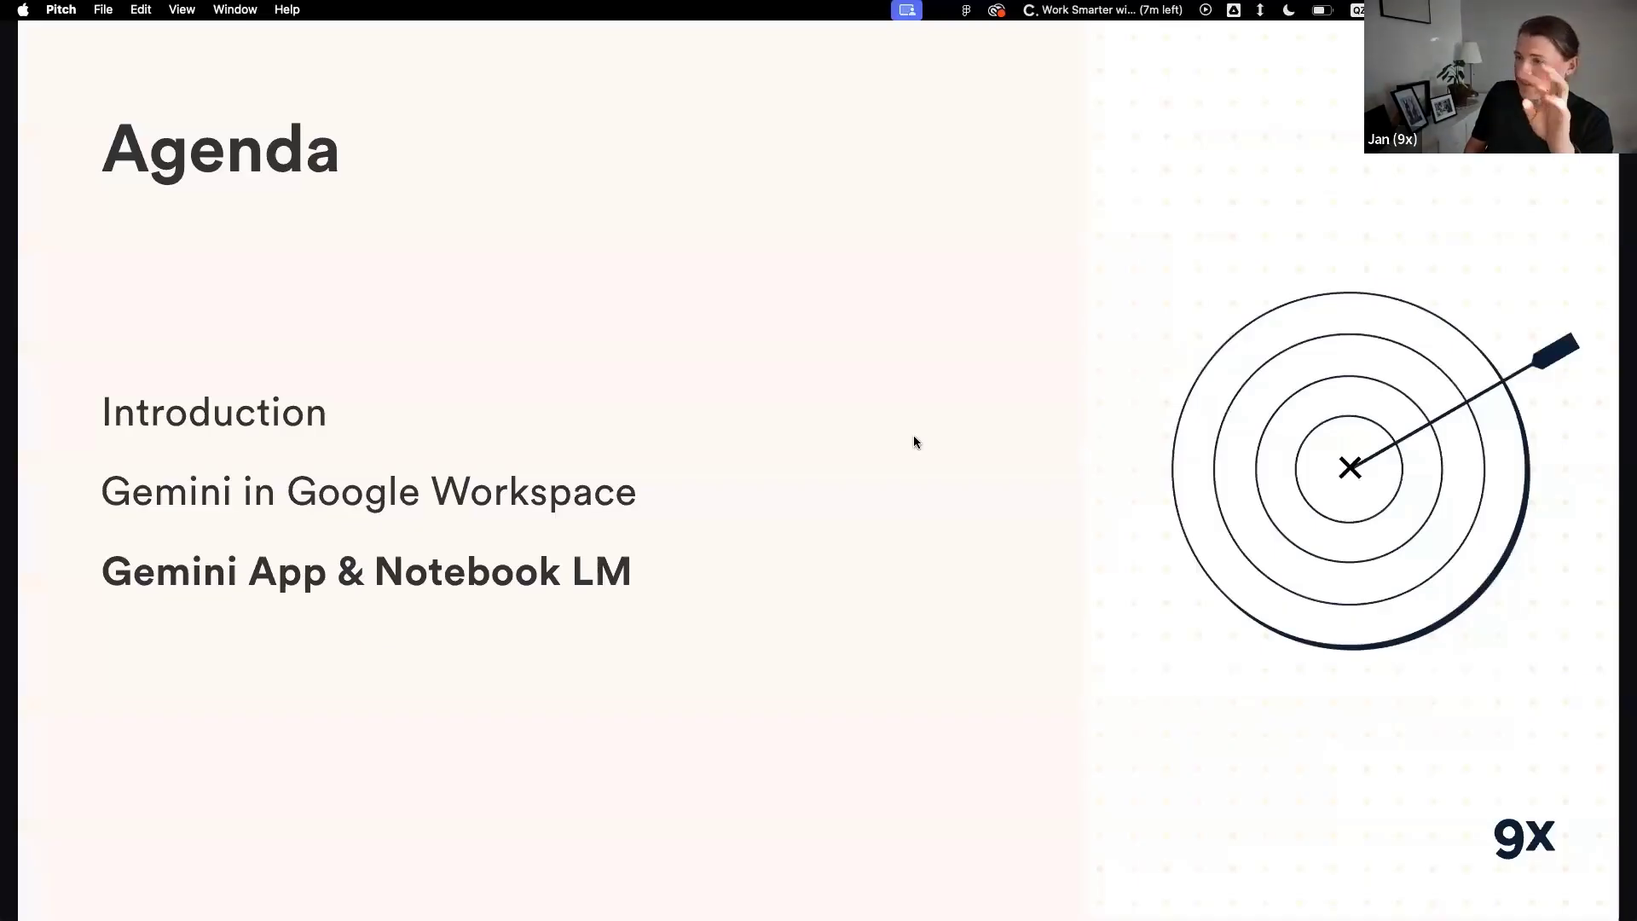
{"action": "key", "text": "Right"}
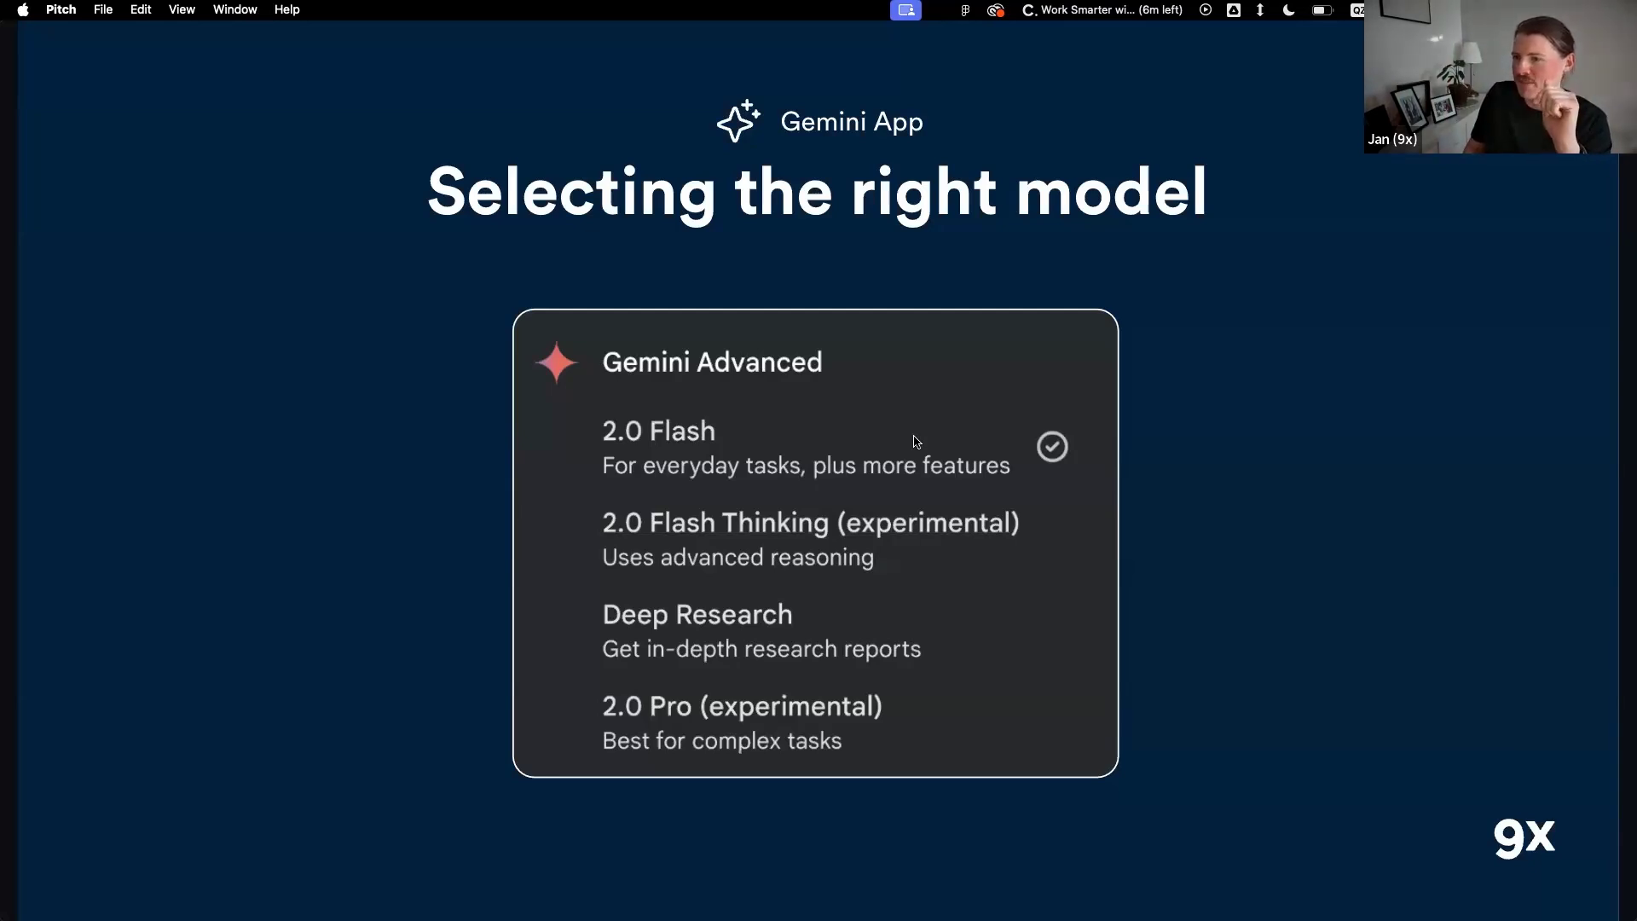
{"action": "key", "text": "Right"}
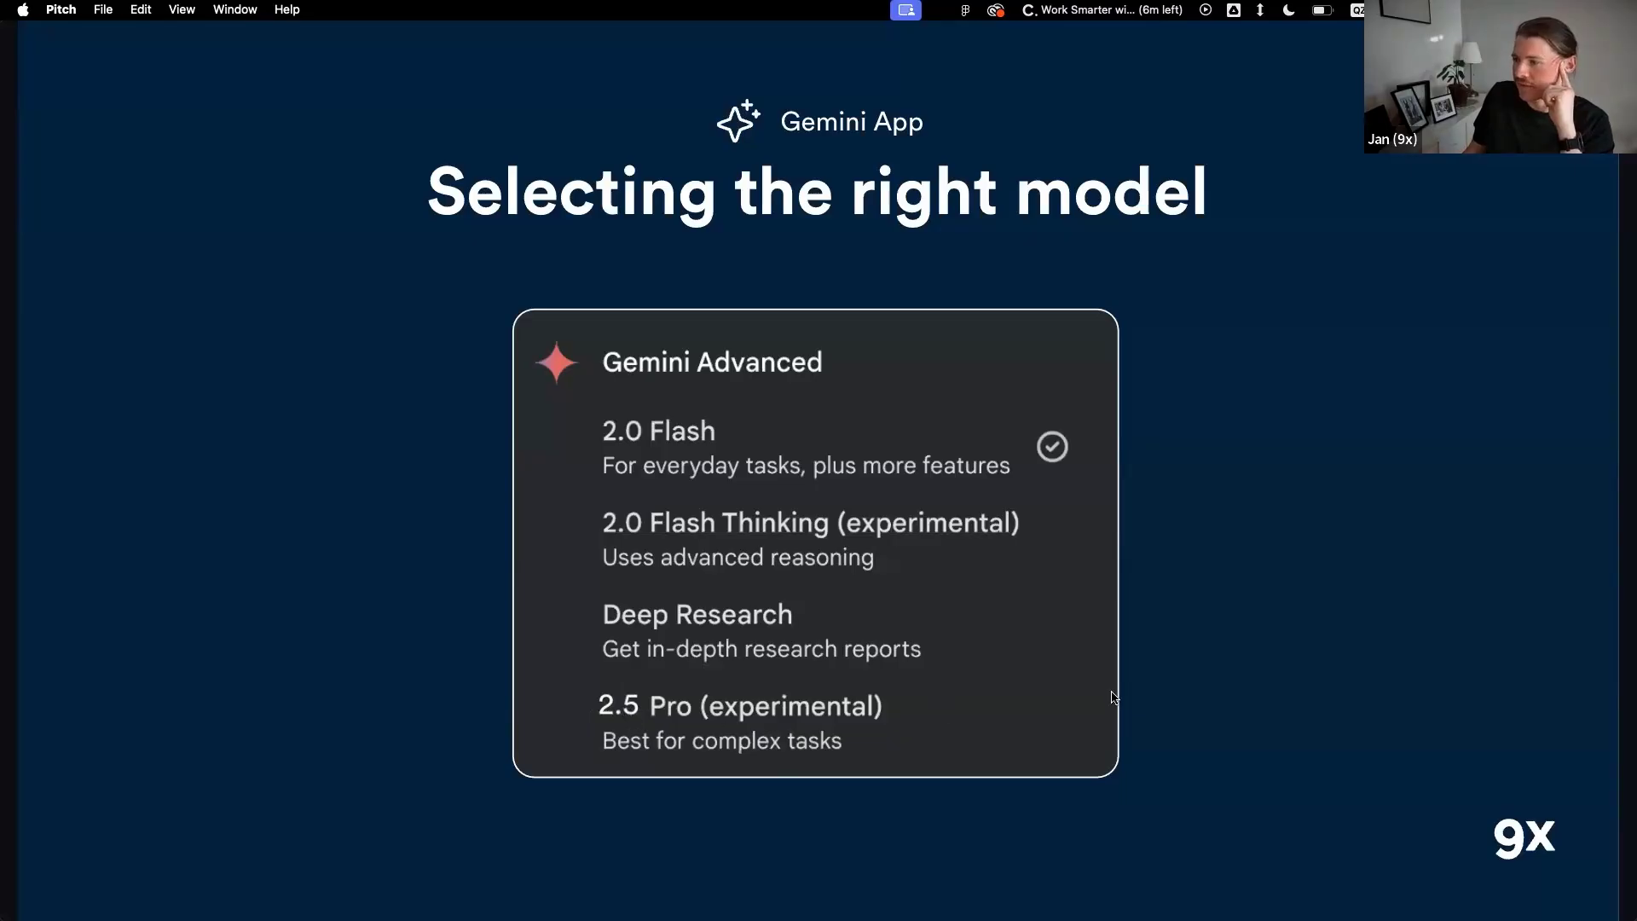
{"action": "key", "text": "Right"}
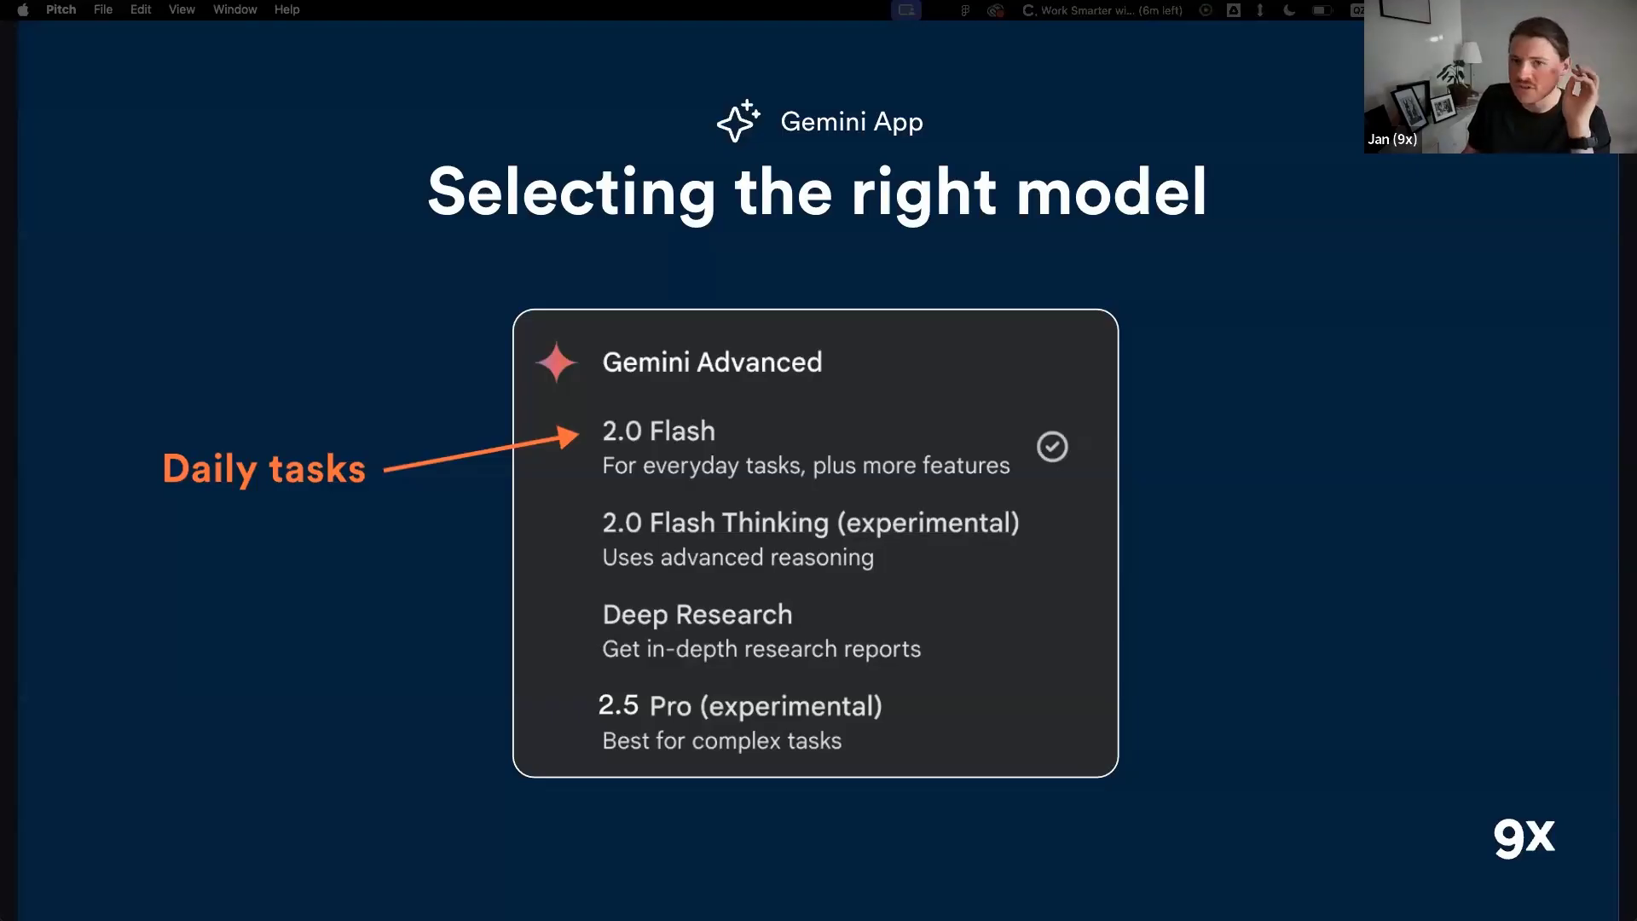
{"action": "key", "text": "Right"}
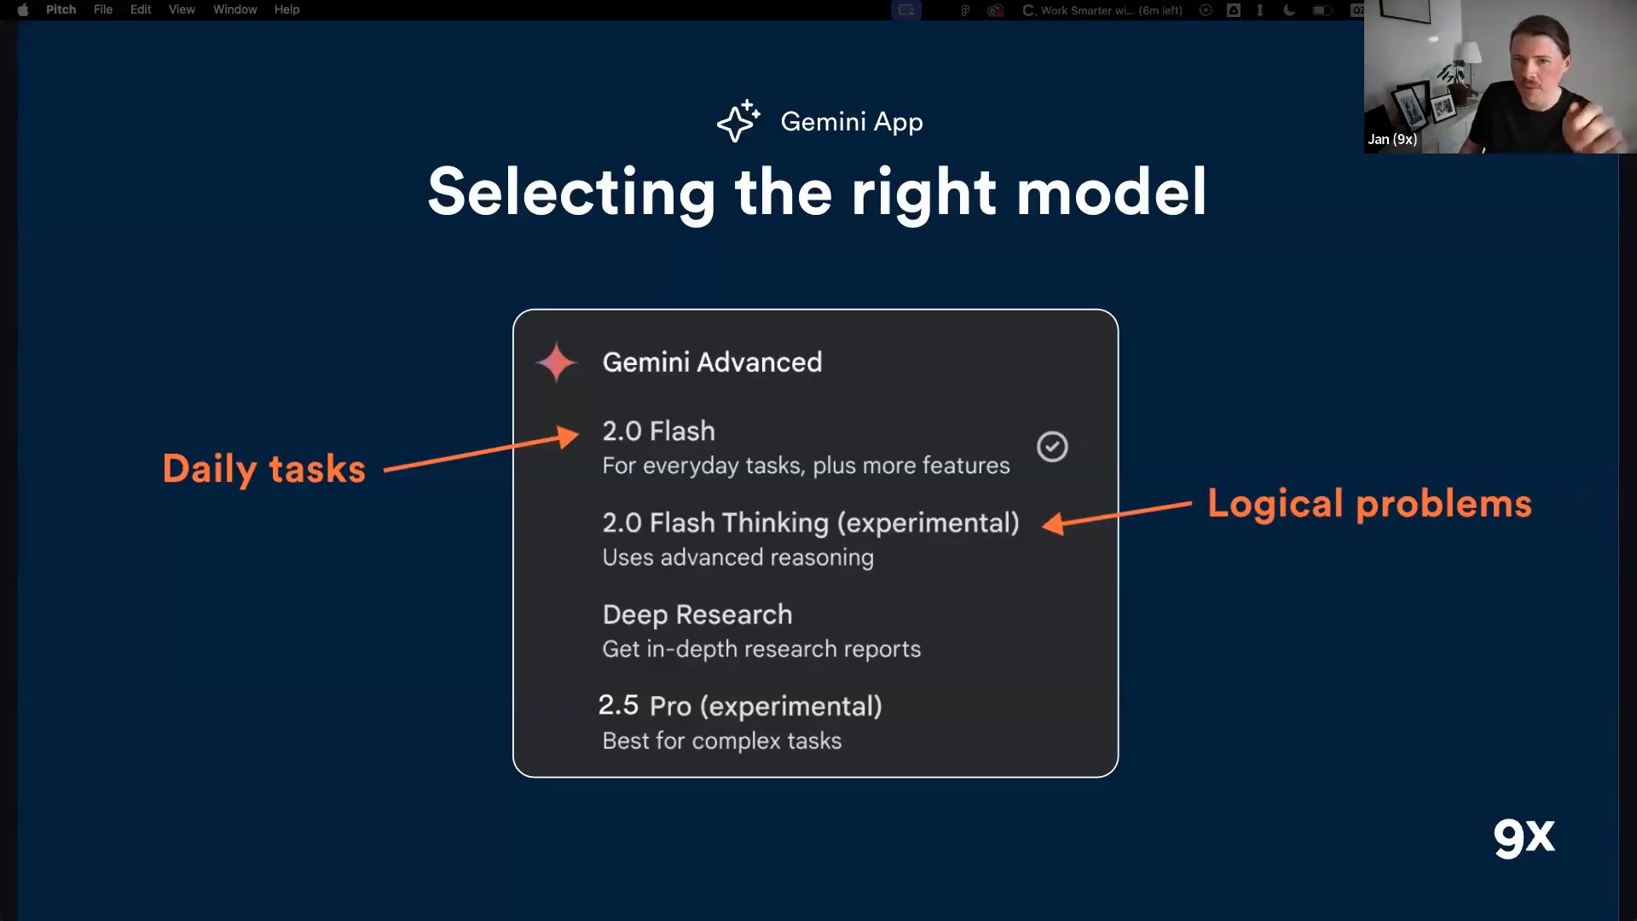
{"action": "key", "text": "Right"}
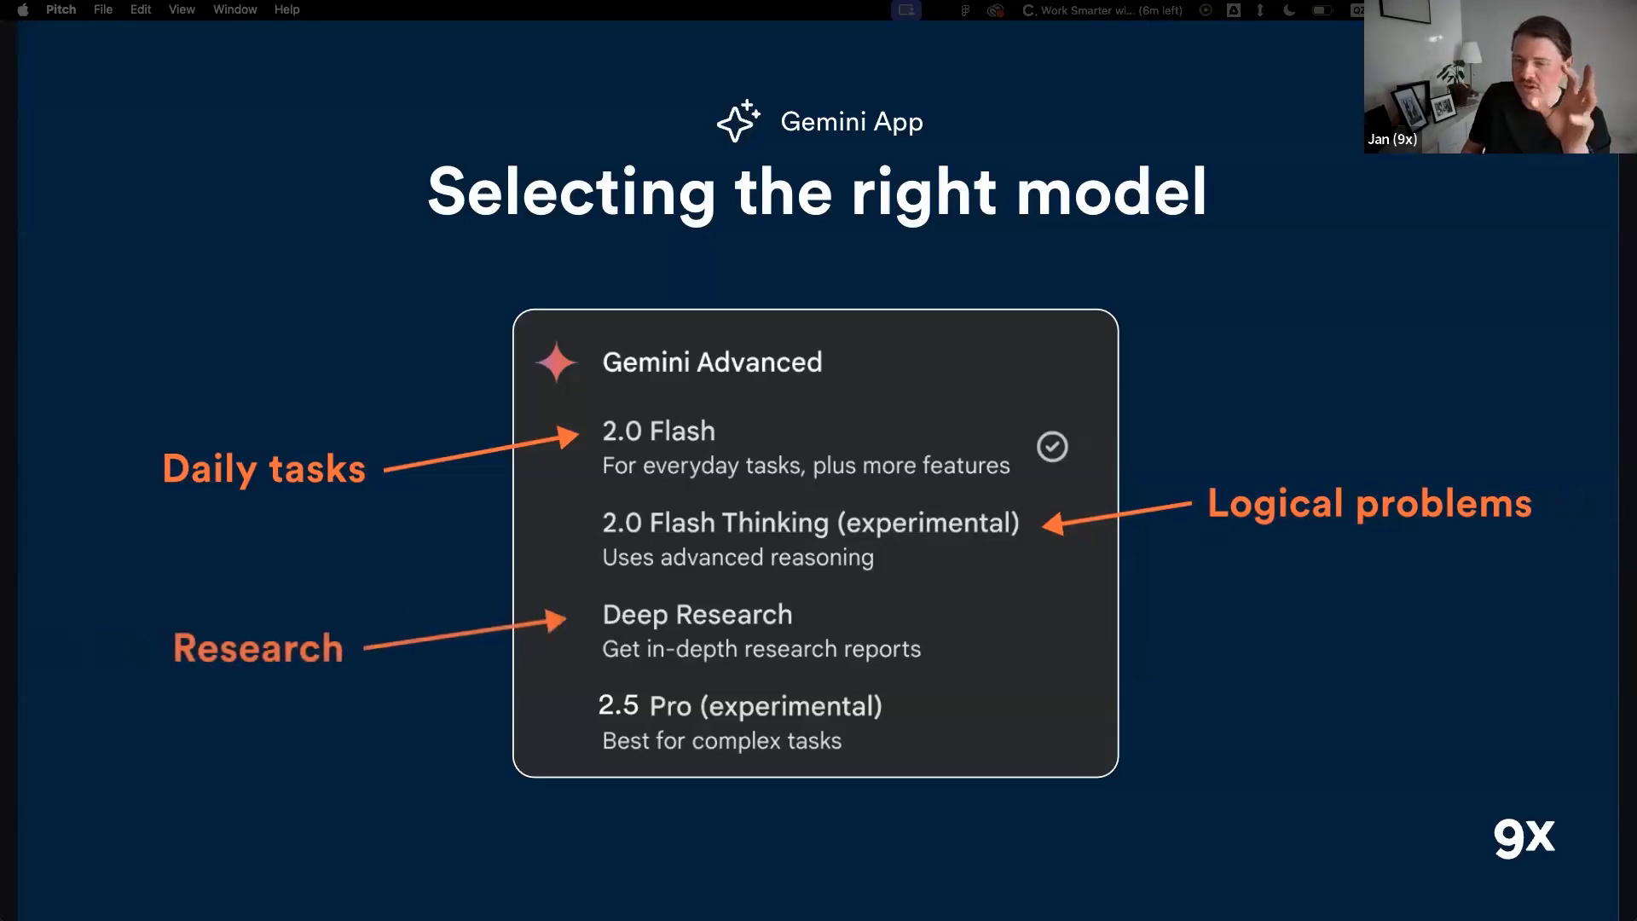
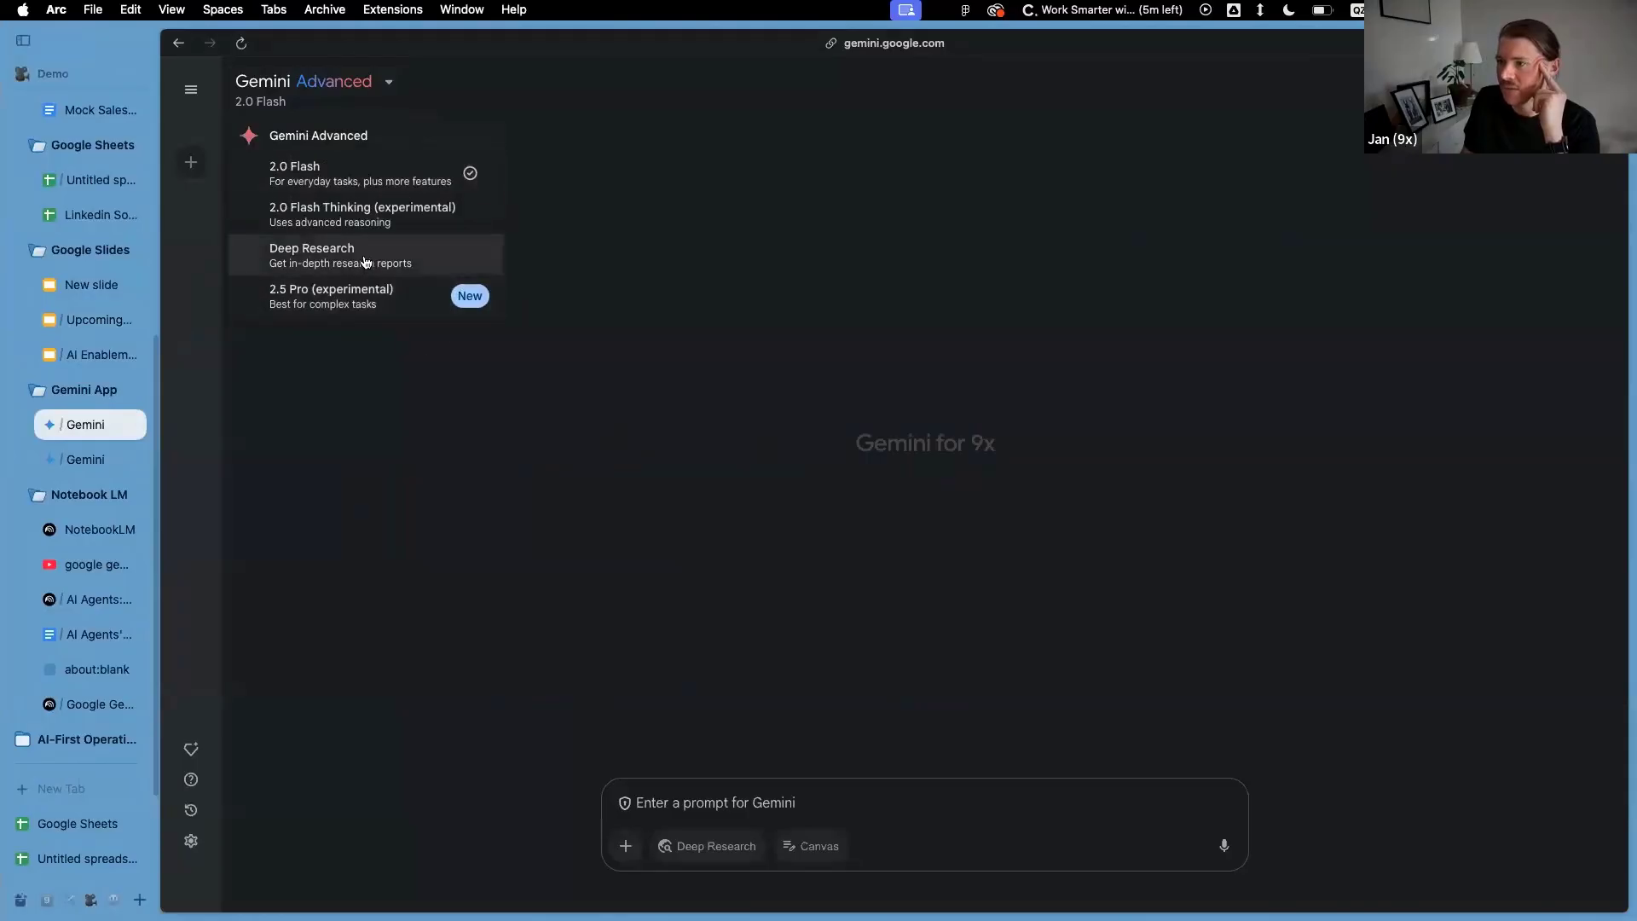
Using Gemini's Deep Research model, submit "Research how the emergence of AI Agents will impact the way we (knowledge workers/business professionals) work"
{"action": "left_click", "coordinate": [355, 259]}
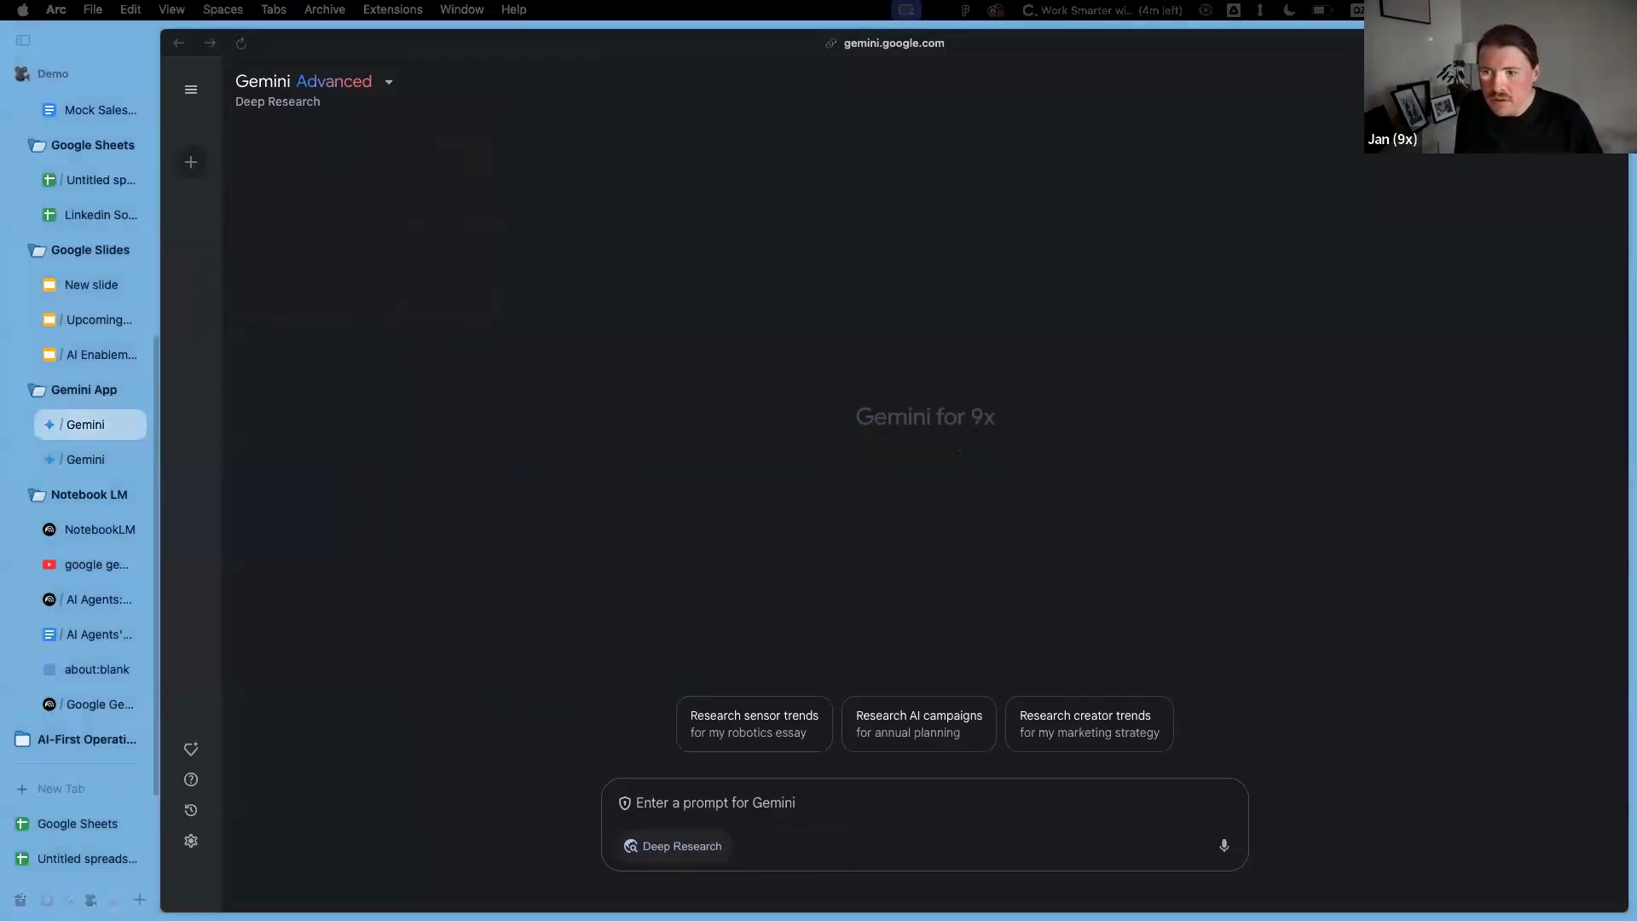
{"action": "left_click", "coordinate": [687, 812]}
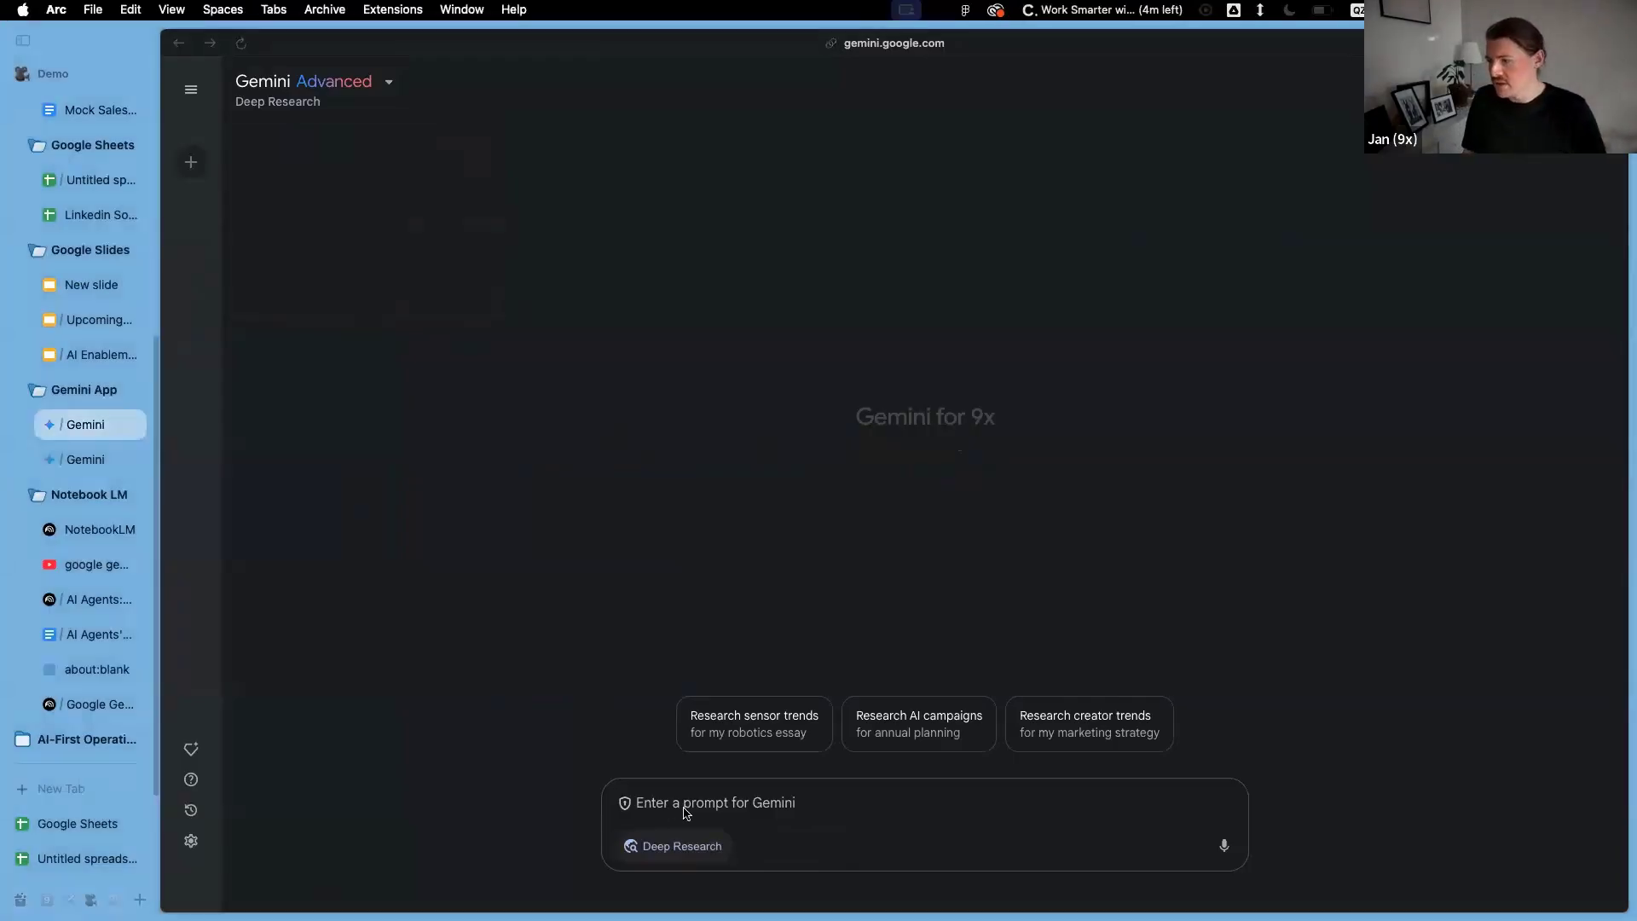
{"action": "type", "text": "Research how the emergence of AI Agents will impact the way we (knowledge workers/business professionals) work"}
{"action": "left_click_drag", "start_coordinate": [692, 788], "coordinate": [935, 797]}
{"action": "left_click", "coordinate": [935, 796]}
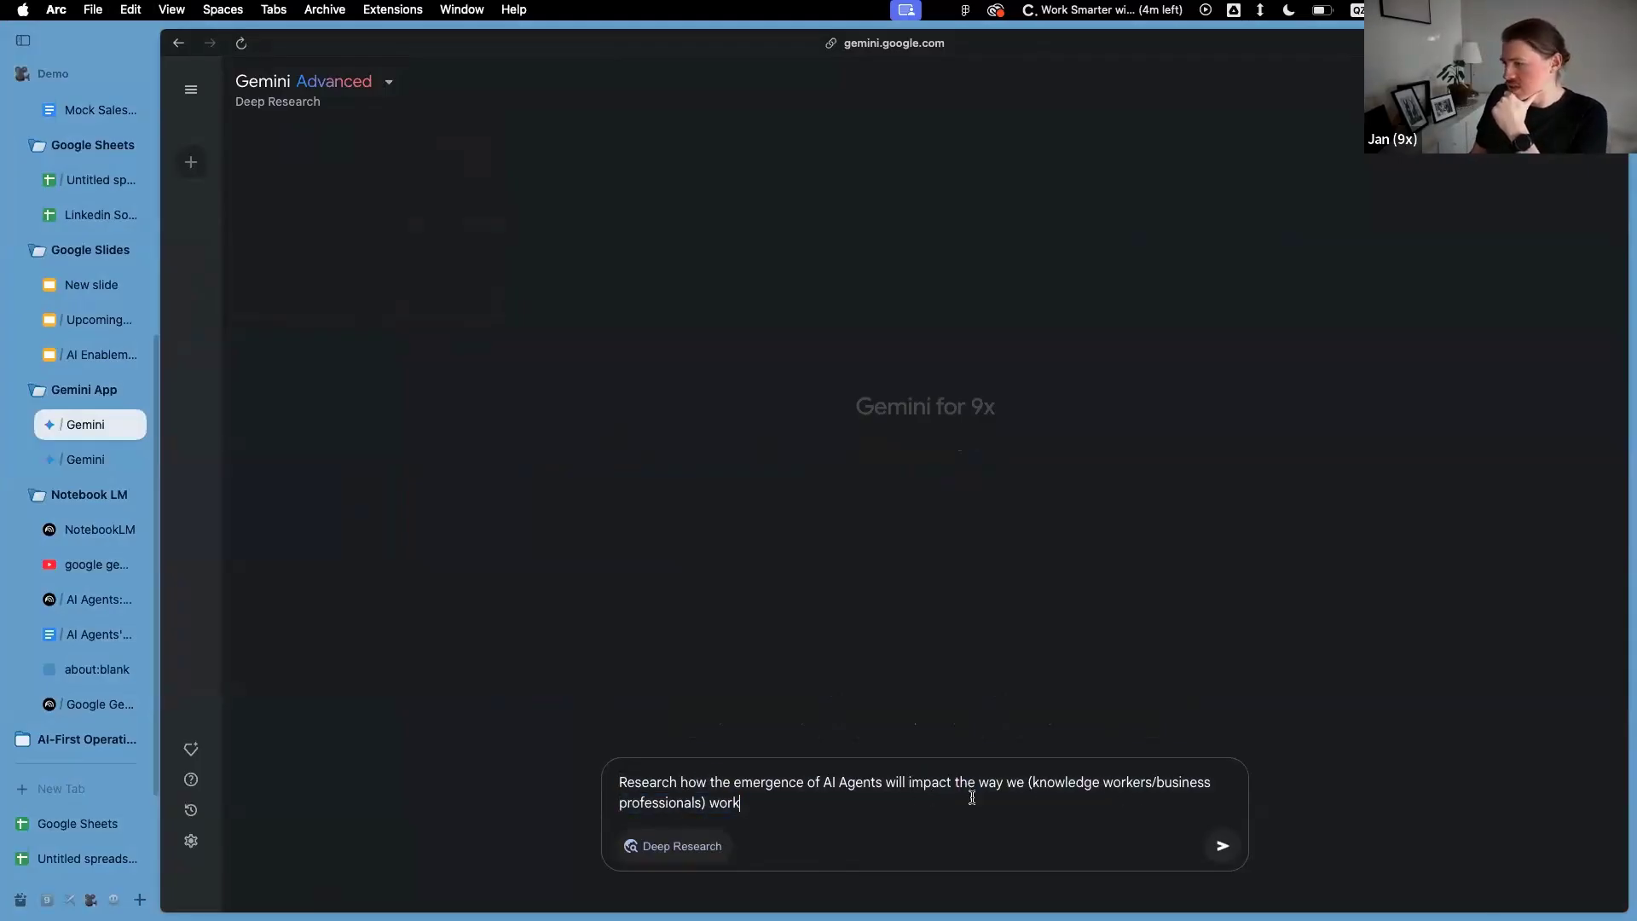
{"action": "left_click", "coordinate": [1224, 846]}
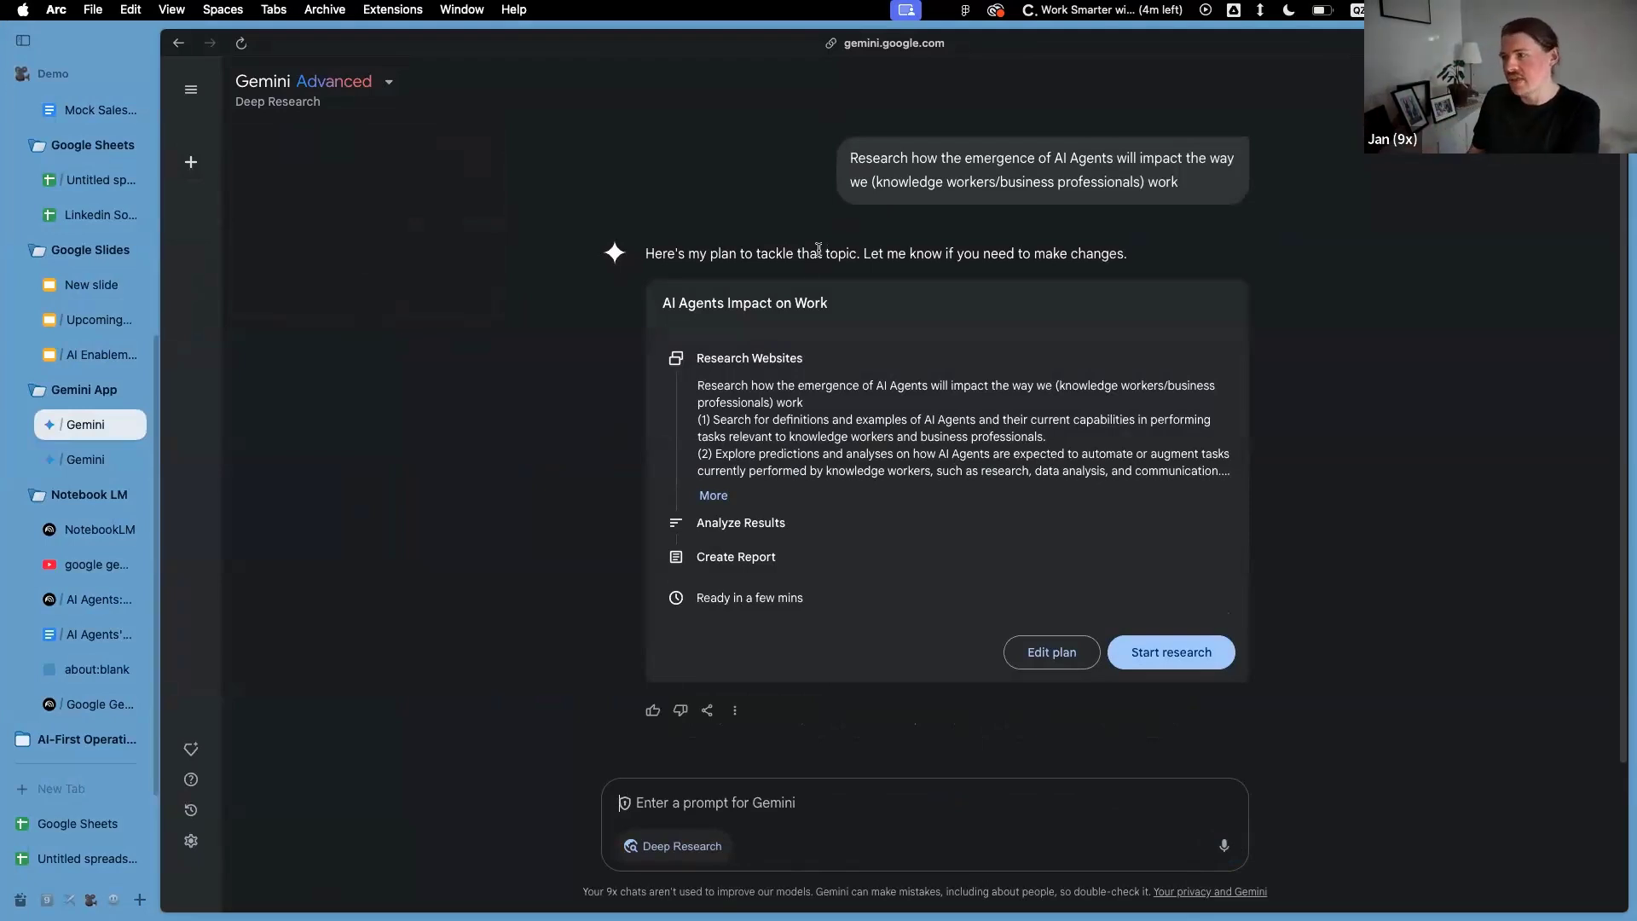
Expand the AI Agents Impact on Work research plan to review its research points and request to edit the plan
{"action": "left_click", "coordinate": [714, 495]}
{"action": "scroll", "coordinate": [713, 281], "scroll_direction": "down", "scroll_amount": 2}
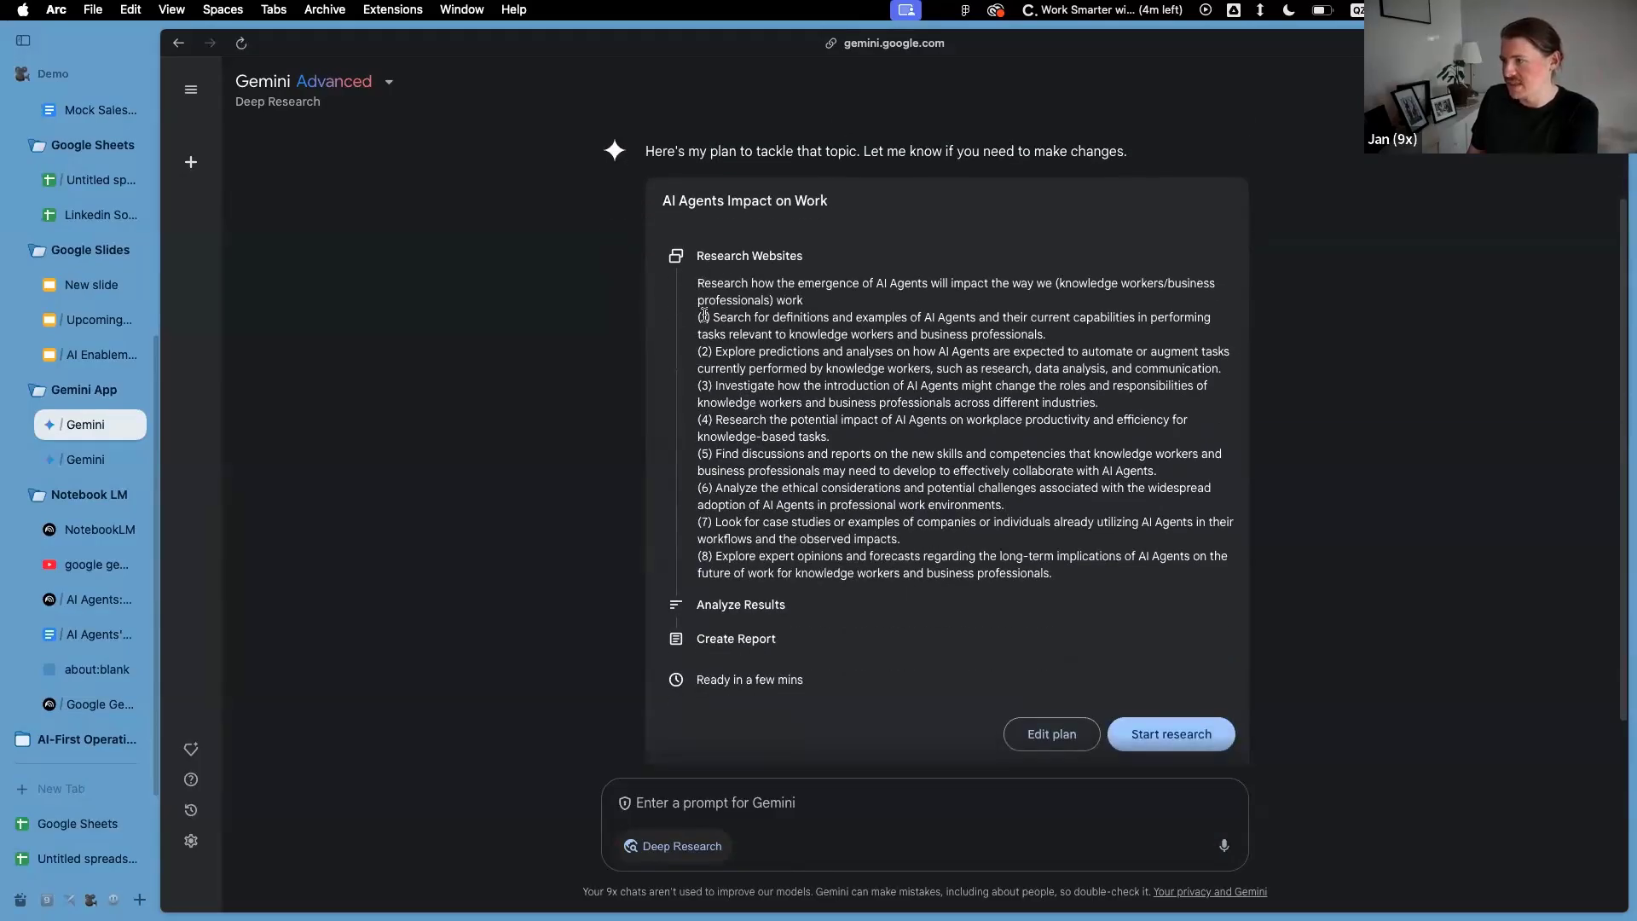
{"action": "left_click_drag", "start_coordinate": [698, 317], "coordinate": [776, 575]}
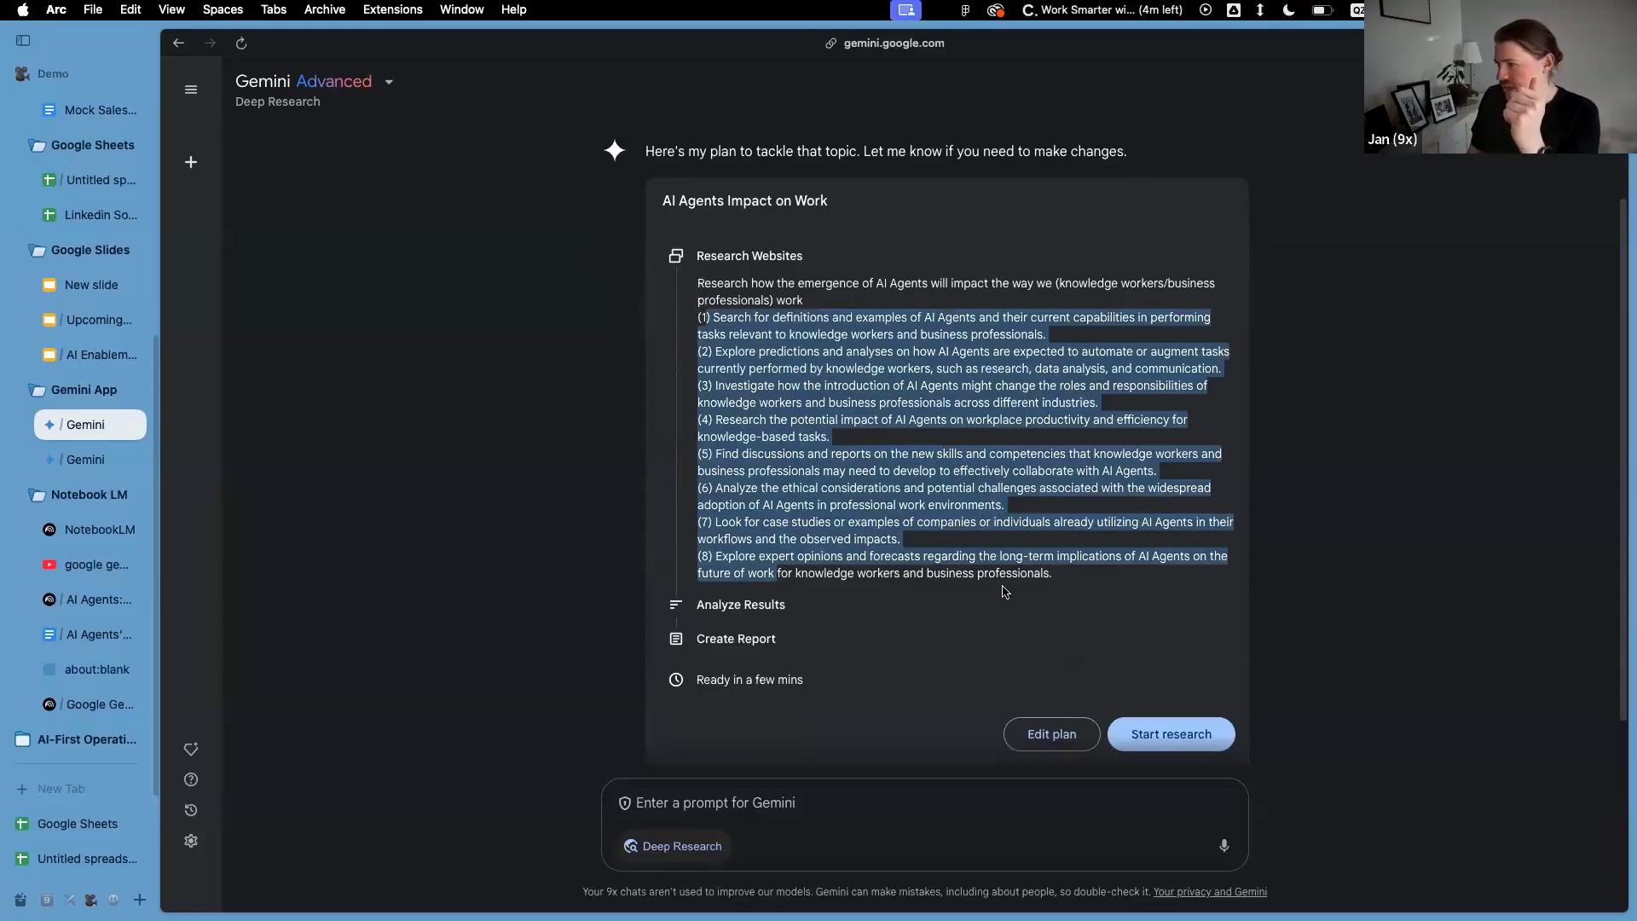
{"action": "left_click", "coordinate": [1064, 748]}
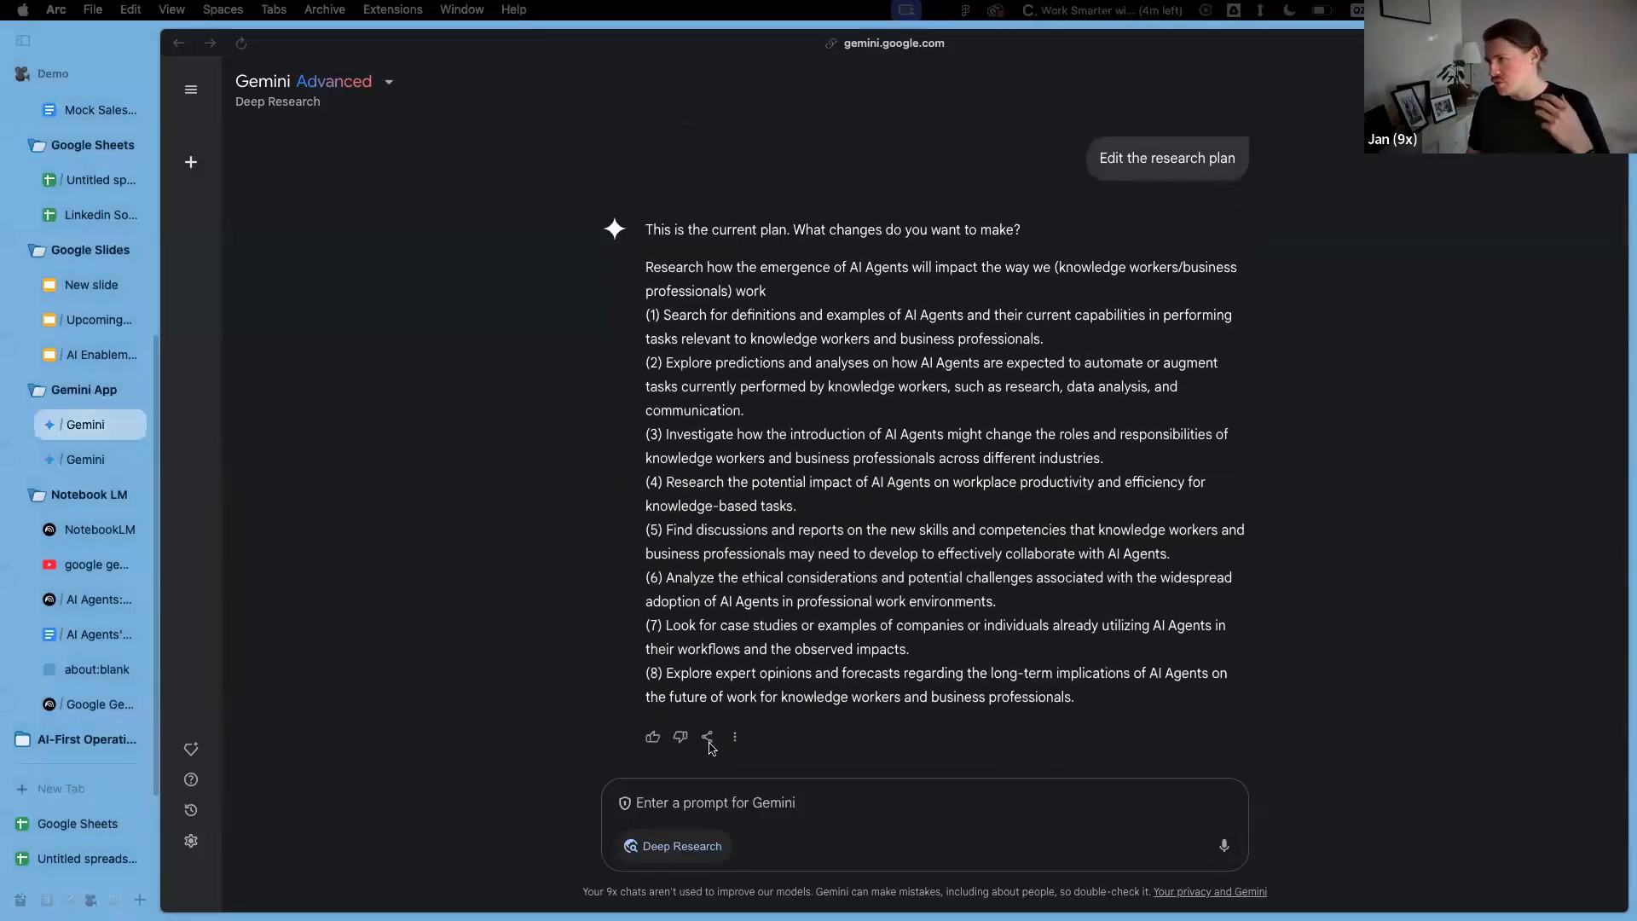
{"action": "left_click", "coordinate": [751, 808]}
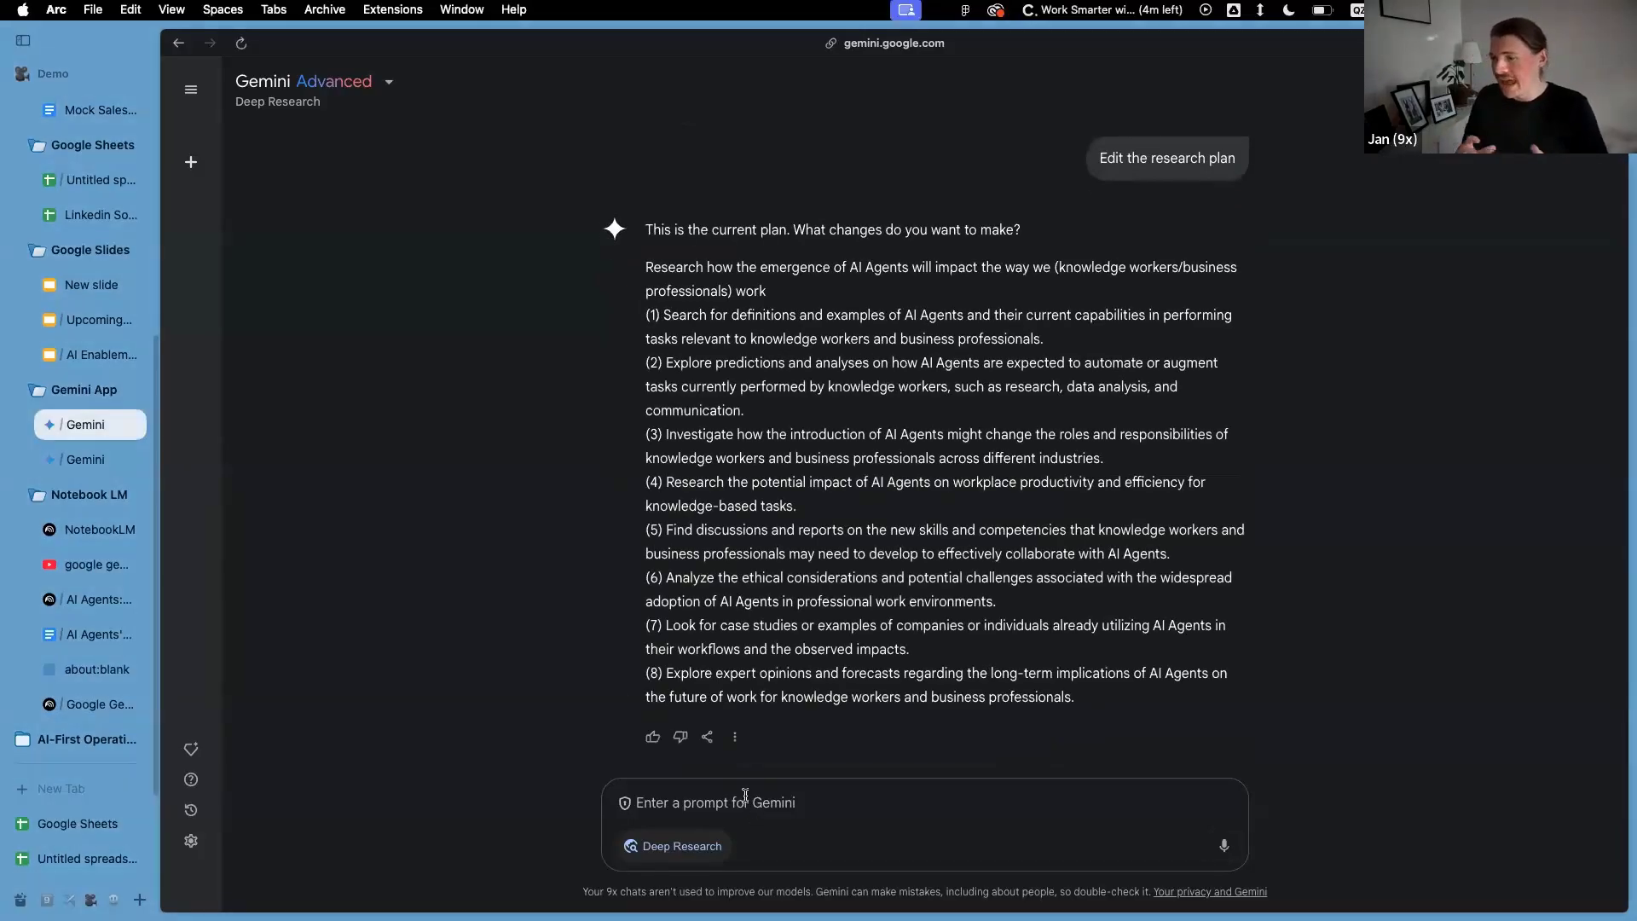
Submit a plan edit adding a 9th point on who will develop AI Agents: mostly engineers for others or business professionals creating their own
{"action": "type", "text": "Also add a 9th point about researching who will be developing AI Agents. Will it be mostly engineers for others or rather business professionals will be able to create their own?"}
{"action": "left_click", "coordinate": [743, 782]}
{"action": "left_click_drag", "start_coordinate": [834, 782], "coordinate": [1055, 782]}
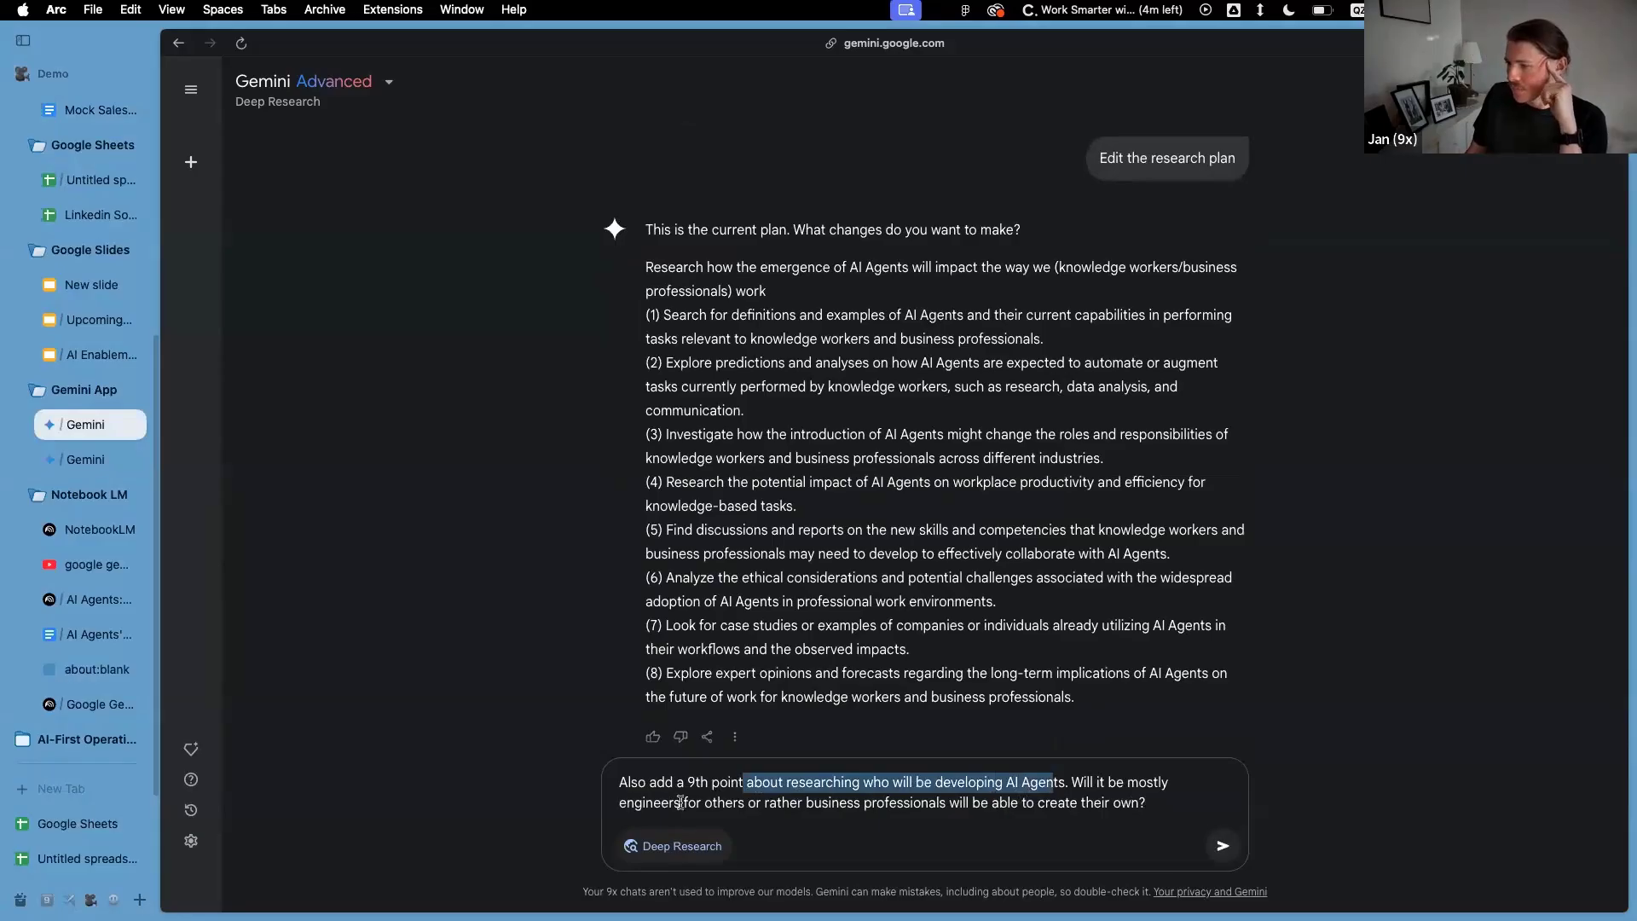
{"action": "left_click", "coordinate": [748, 803]}
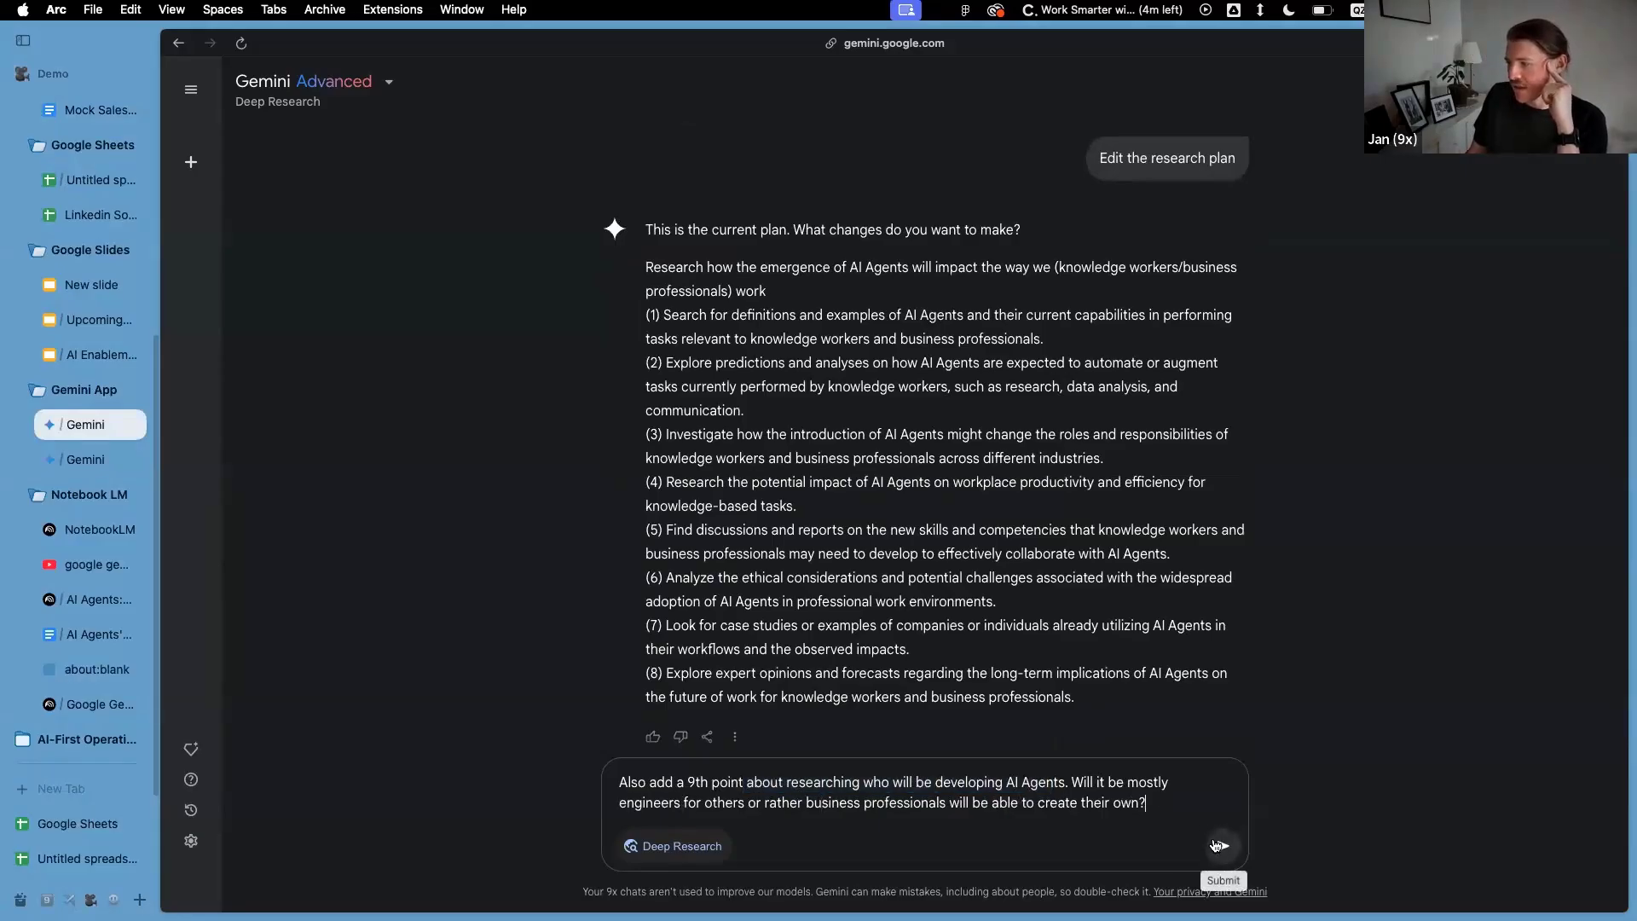
{"action": "left_click", "coordinate": [1222, 845]}
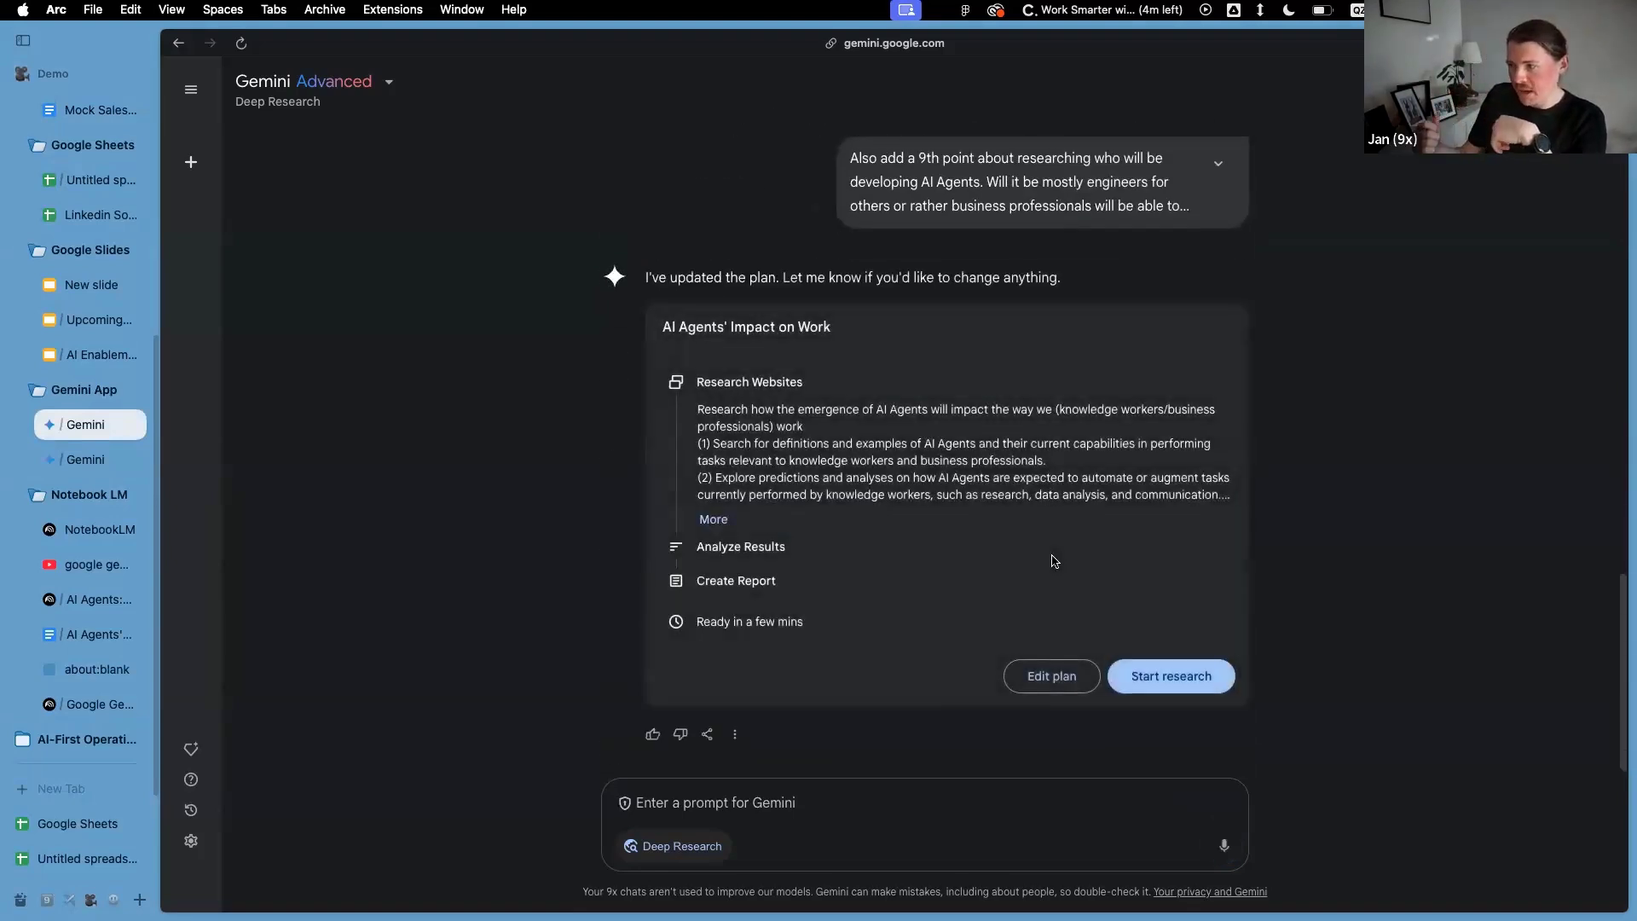
Expand the updated AI Agents' Impact on Work plan to check its ninth point, and start the research
{"action": "left_click", "coordinate": [714, 520]}
{"action": "scroll", "coordinate": [708, 512], "scroll_direction": "down", "scroll_amount": 3}
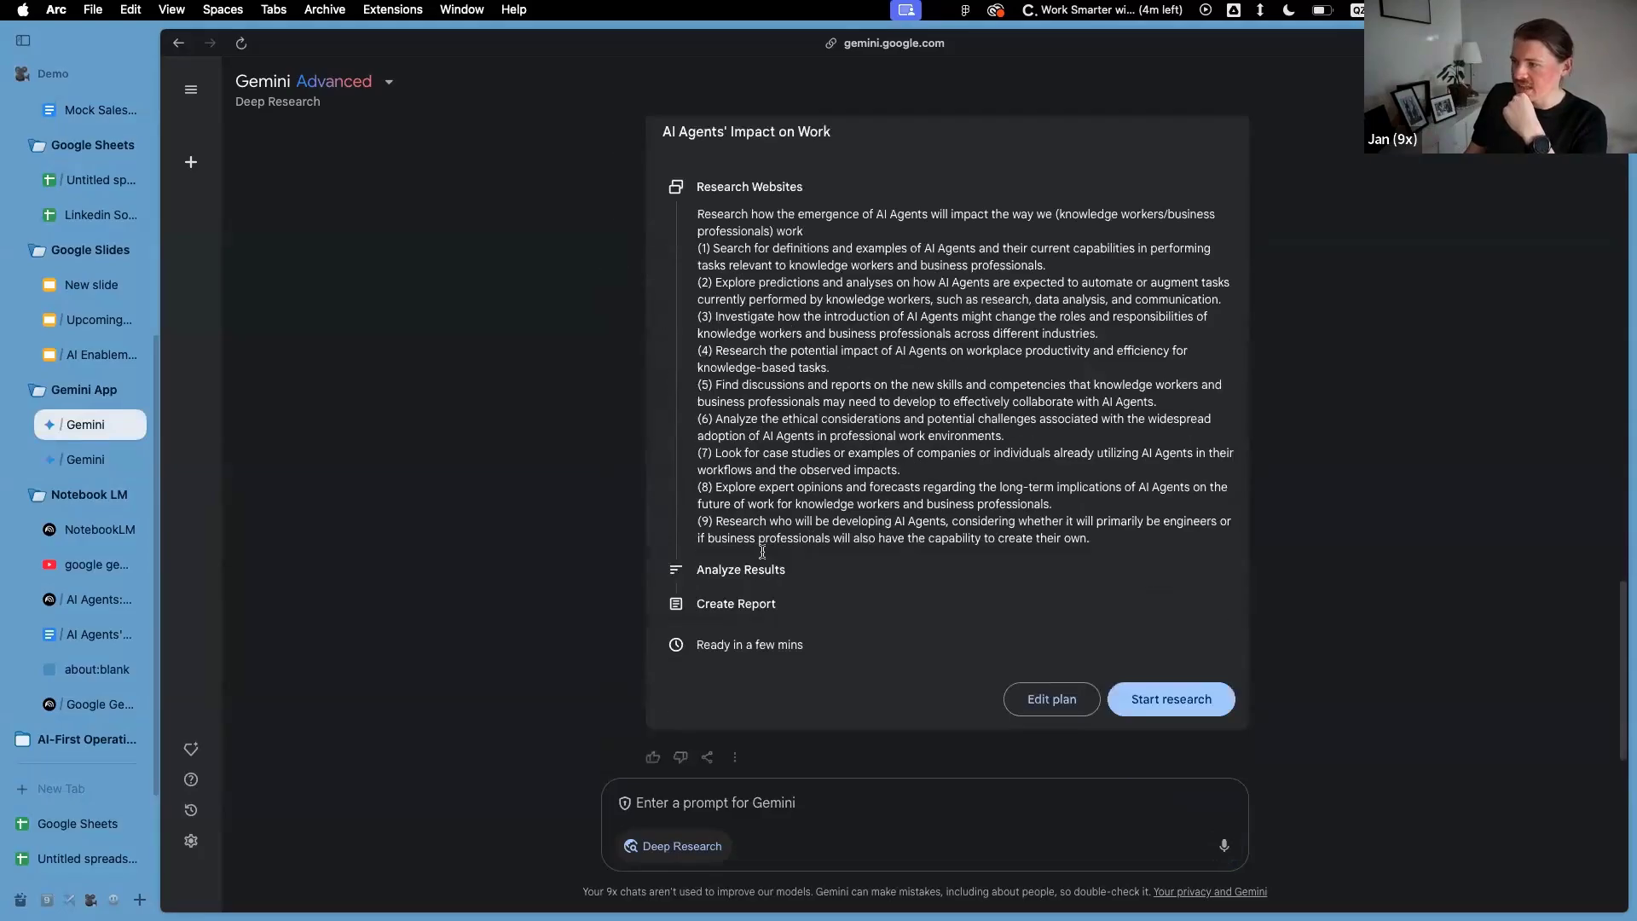
{"action": "left_click_drag", "start_coordinate": [698, 487], "coordinate": [1144, 515]}
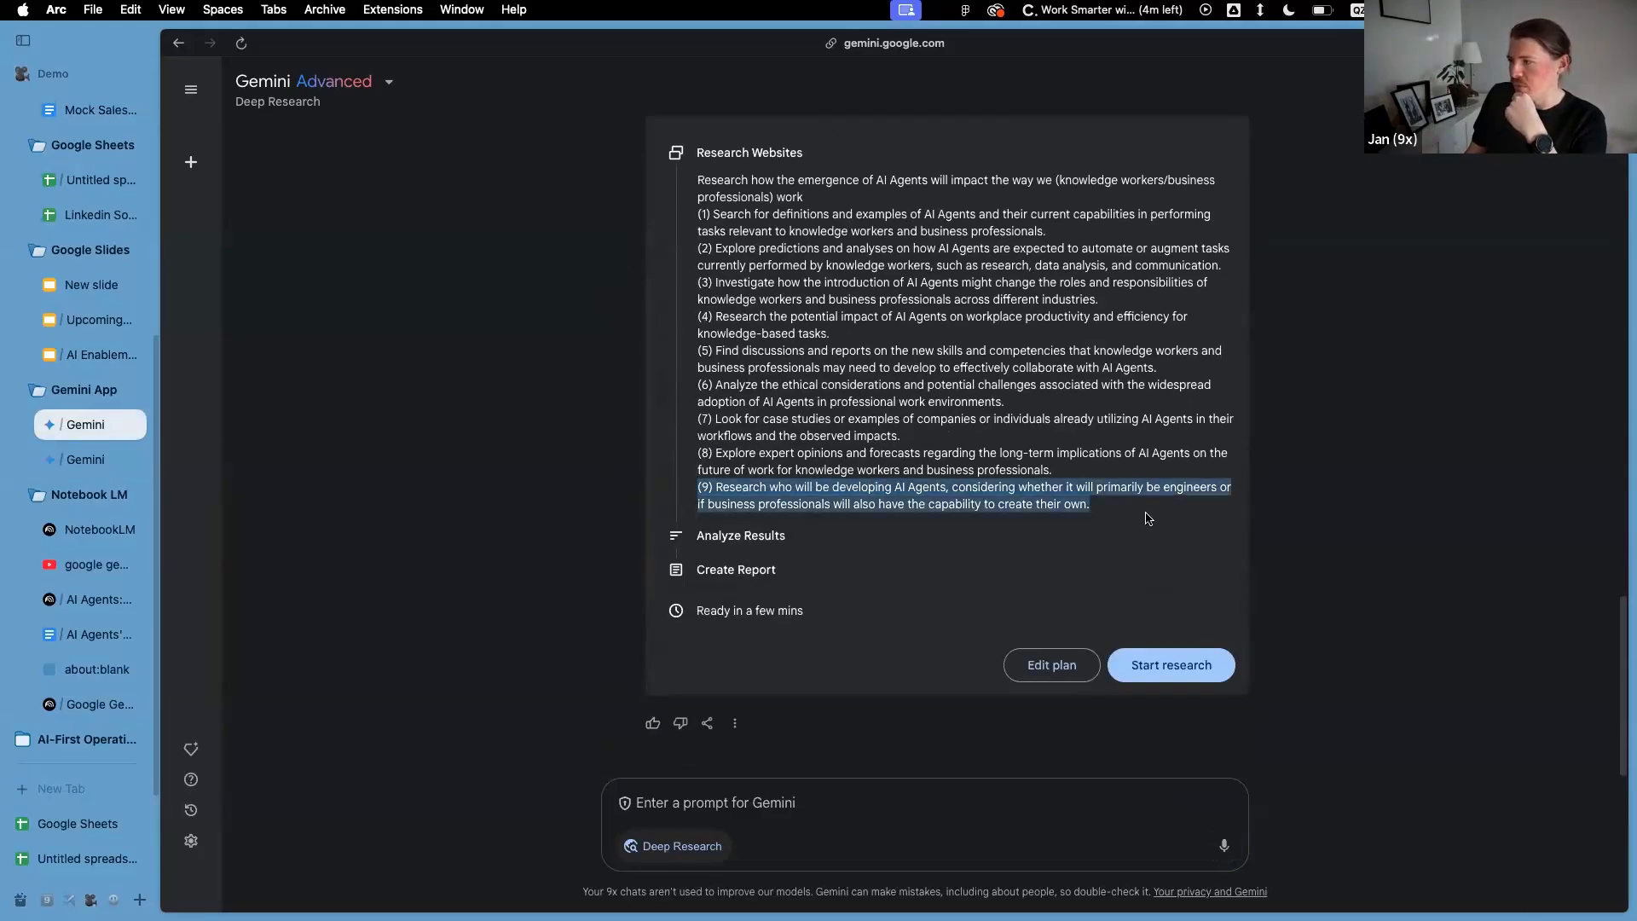
{"action": "left_click", "coordinate": [1186, 666]}
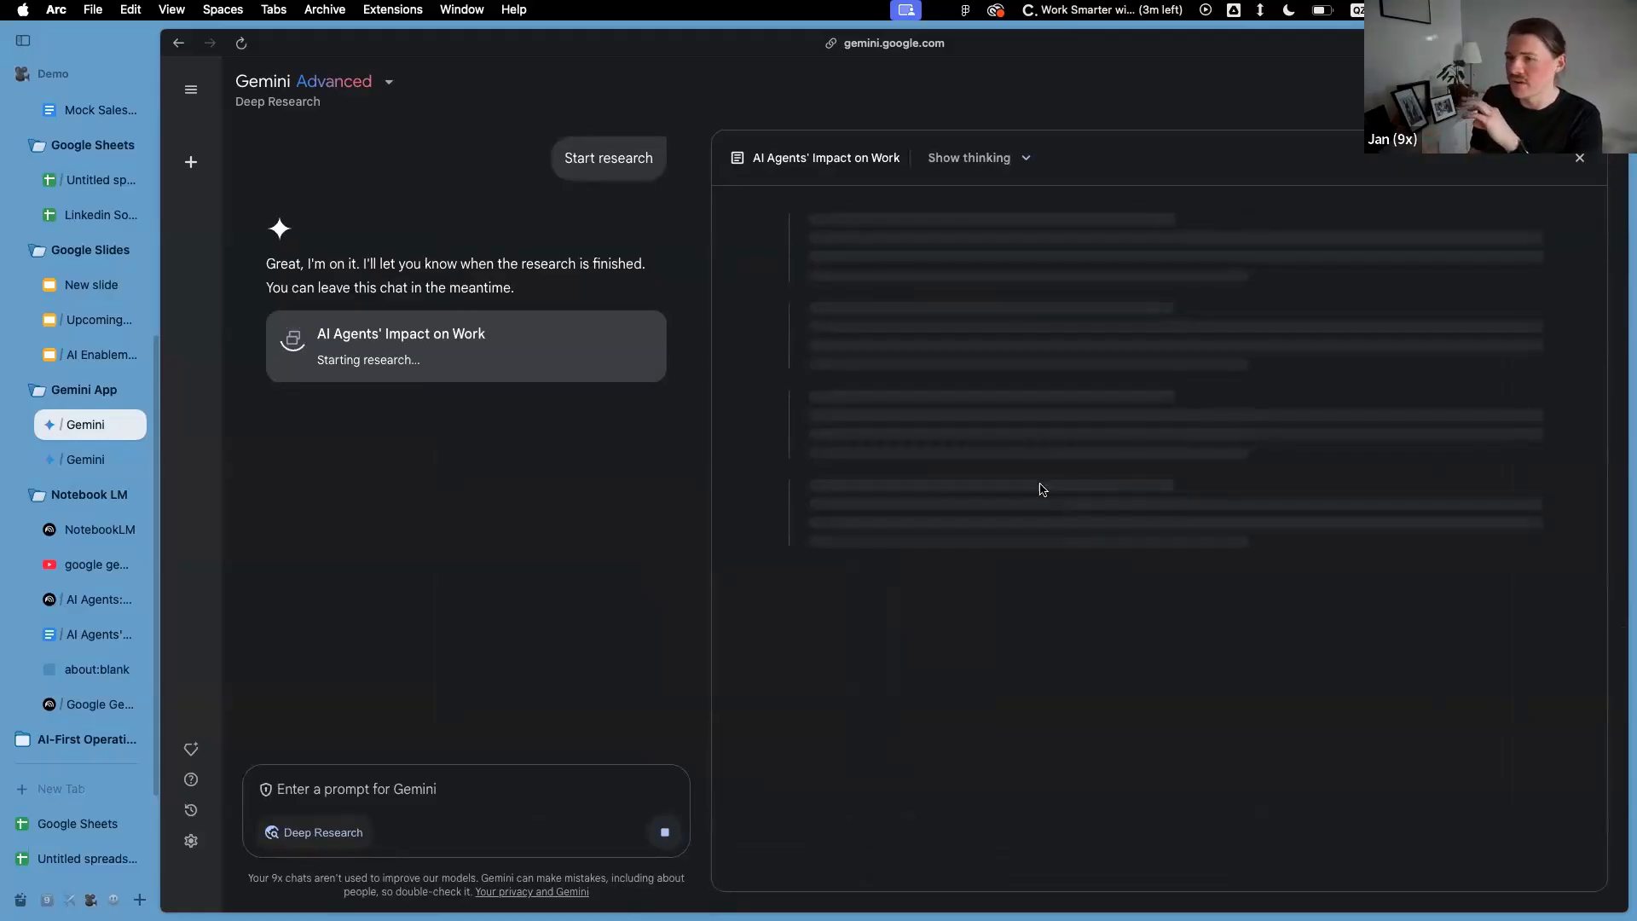
Open the chat with the finished AI Agents' Impact on Work report and skim it, including the AI Agent, AI Assistant and Bot comparison table
{"action": "left_click", "coordinate": [81, 460]}
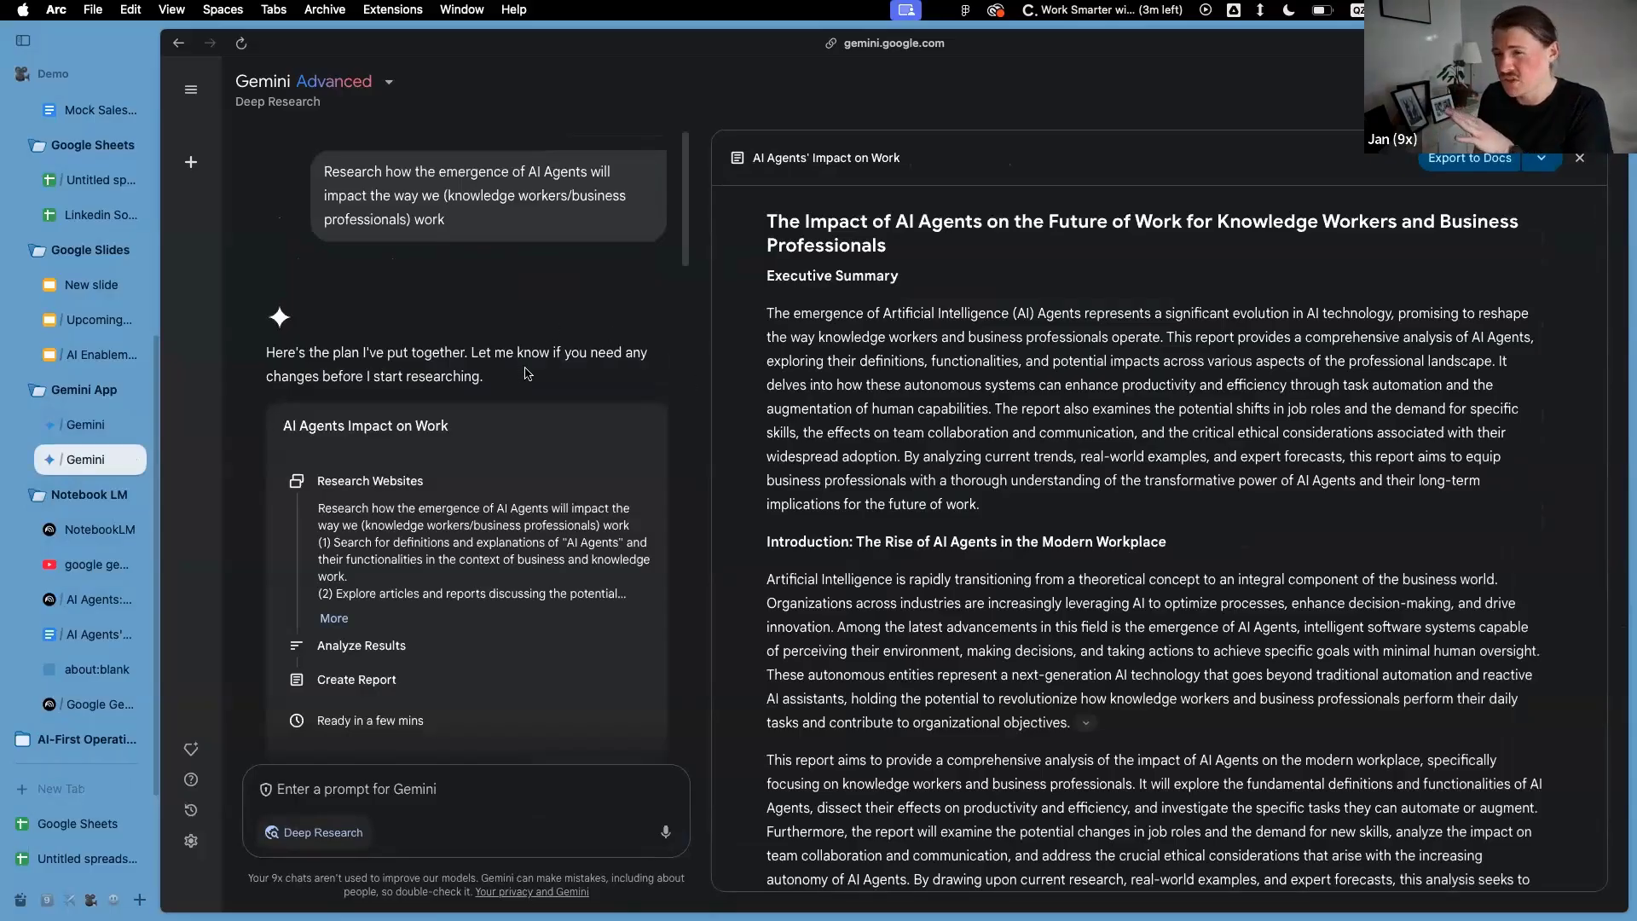
{"action": "scroll", "coordinate": [526, 373], "scroll_direction": "down", "scroll_amount": 3}
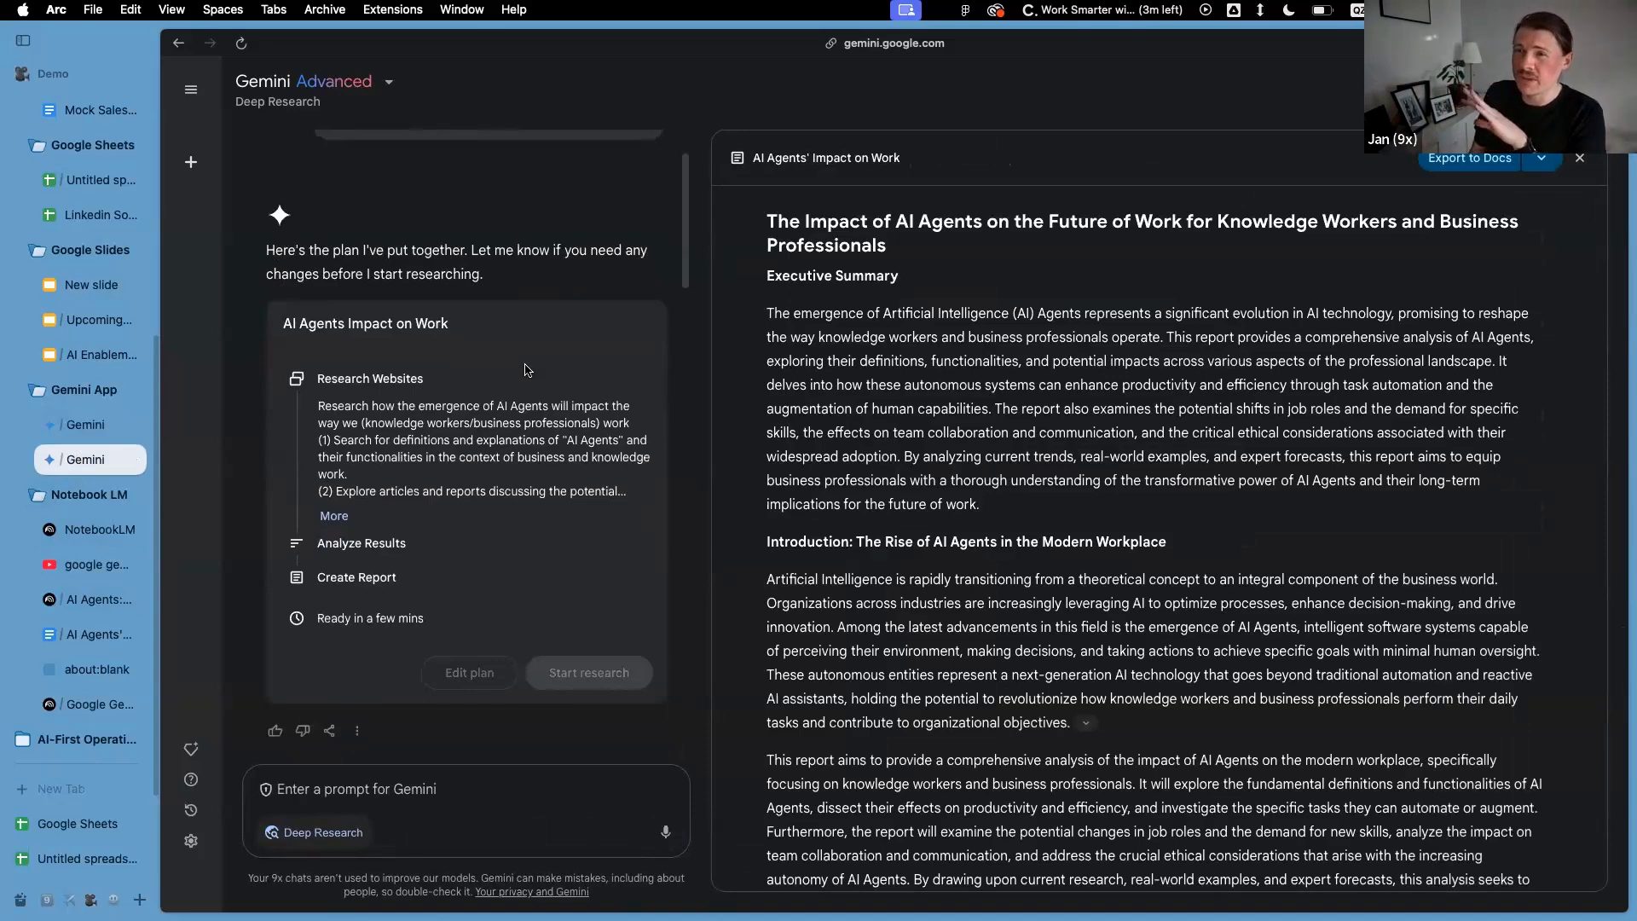
{"action": "scroll", "coordinate": [550, 313], "scroll_direction": "up", "scroll_amount": 3}
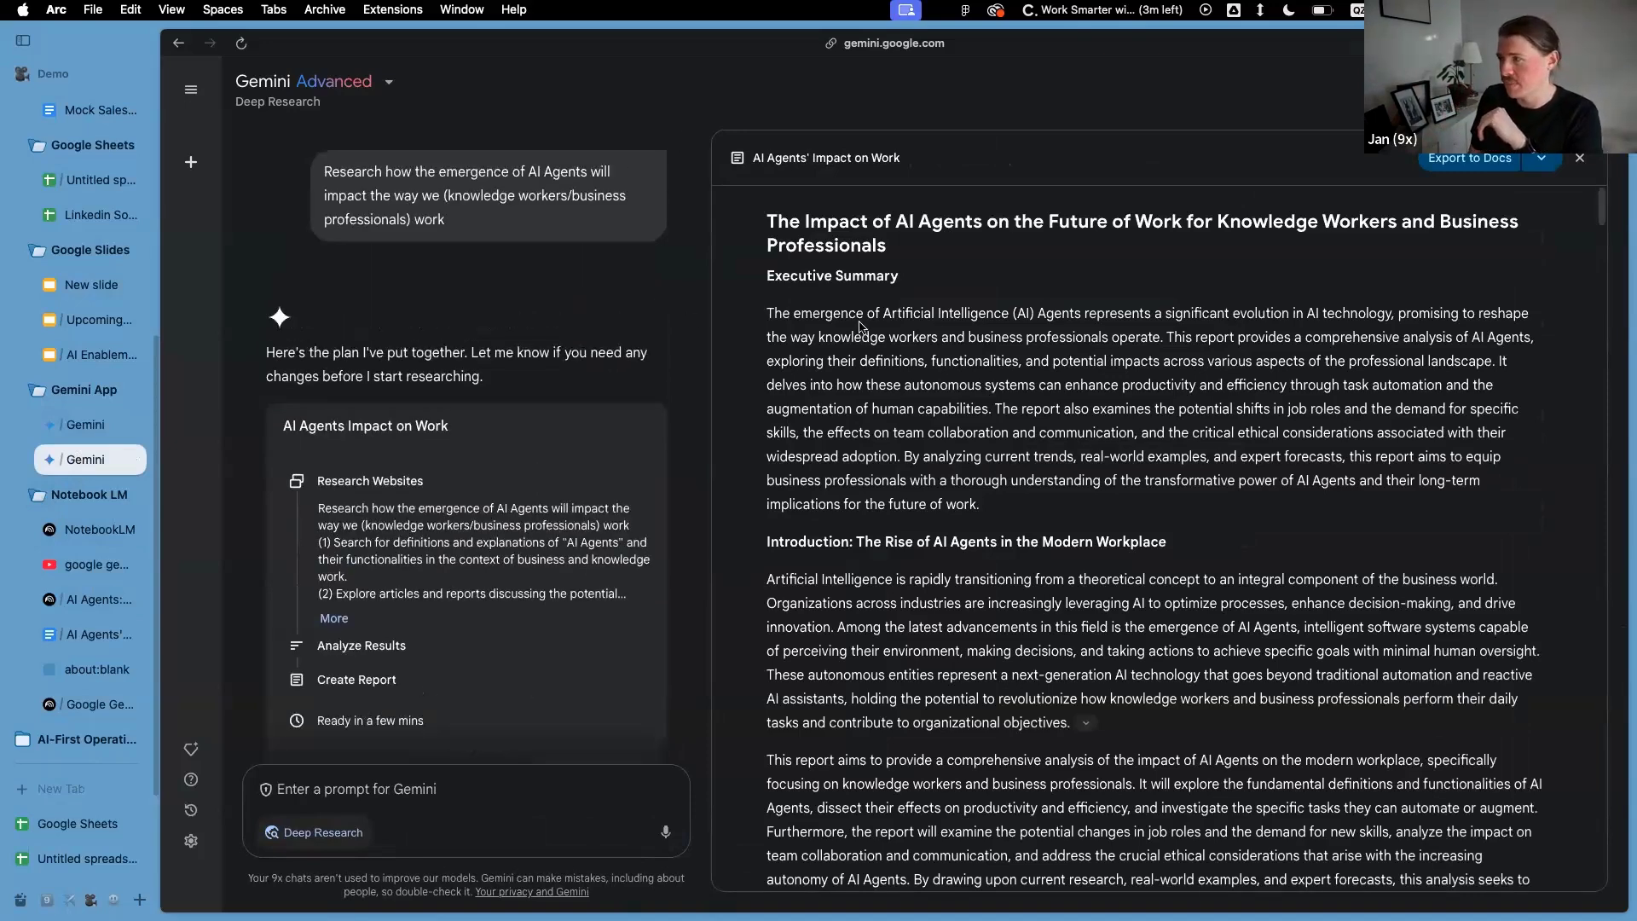
{"action": "scroll", "coordinate": [1037, 269], "scroll_direction": "down", "scroll_amount": 10}
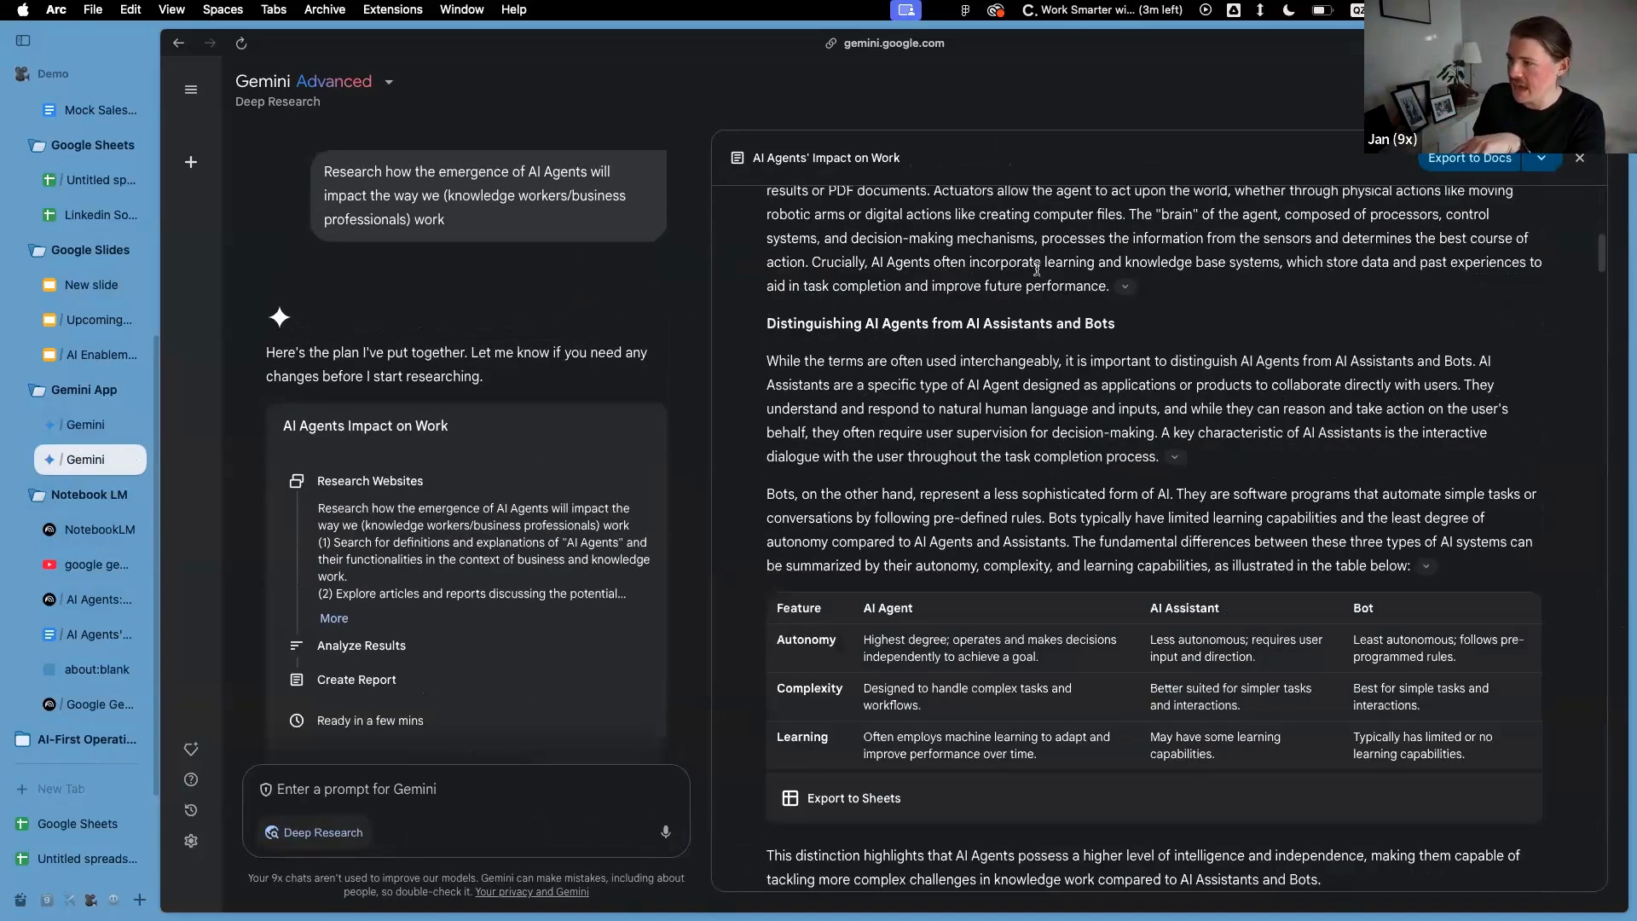
{"action": "scroll", "coordinate": [1037, 270], "scroll_direction": "down", "scroll_amount": 4}
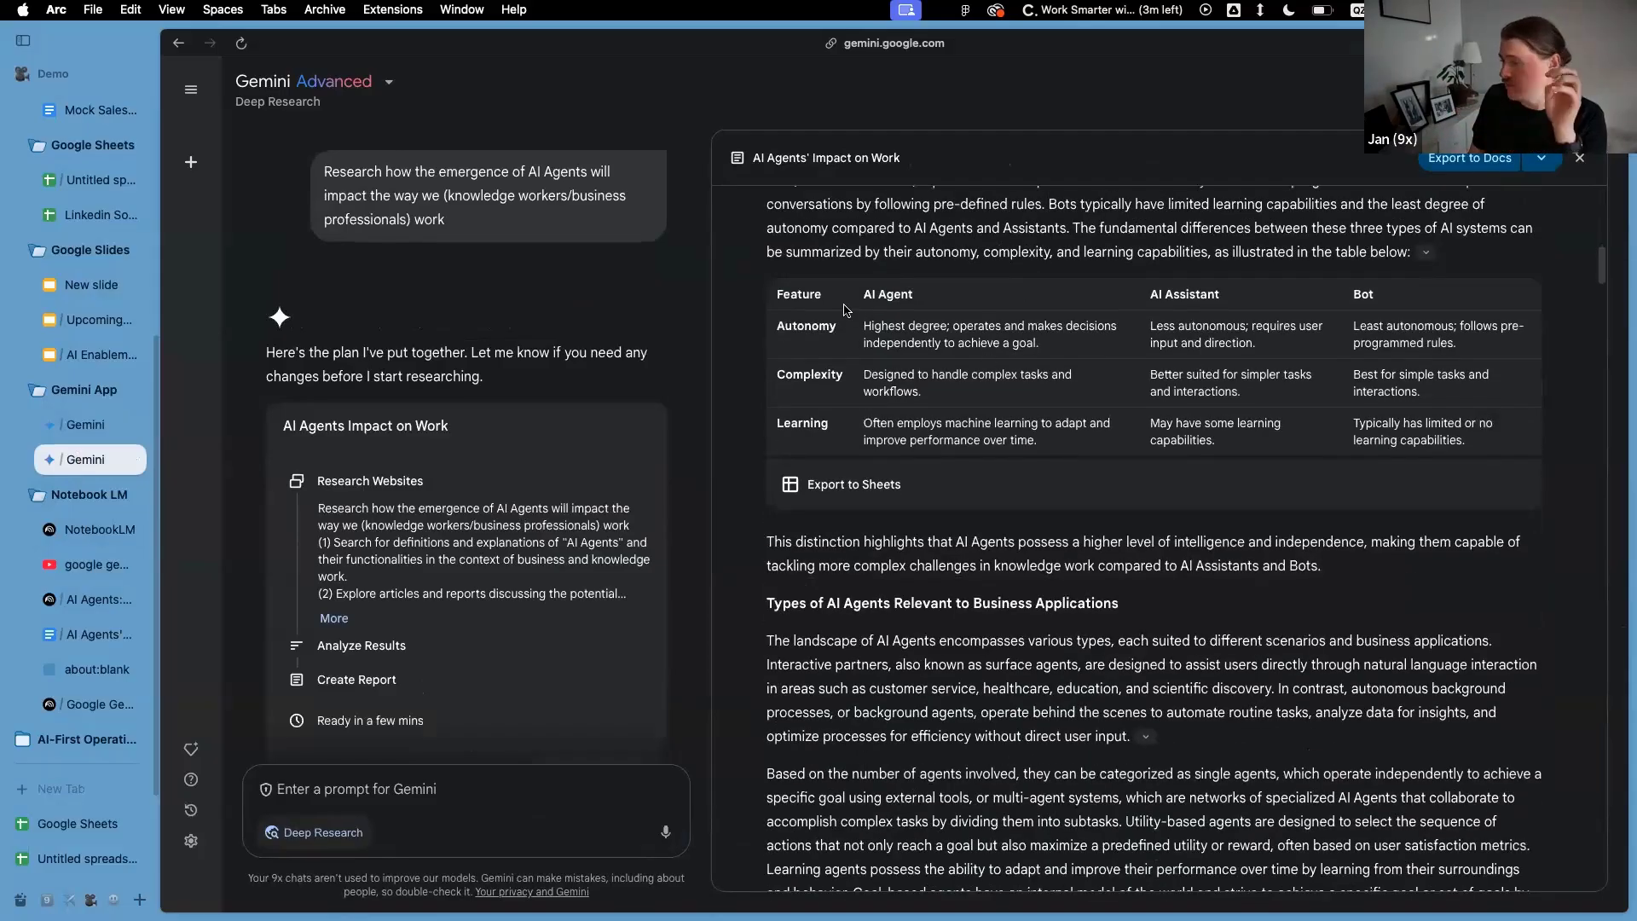
{"action": "scroll", "coordinate": [868, 267], "scroll_direction": "down", "scroll_amount": 20}
{"action": "scroll", "coordinate": [869, 270], "scroll_direction": "down", "scroll_amount": 20}
{"action": "right_click", "coordinate": [872, 264]}
Return to the running research chat and examine the websites being researched and the Defining AI Agents reasoning
{"action": "left_click", "coordinate": [67, 418]}
{"action": "left_click", "coordinate": [75, 425]}
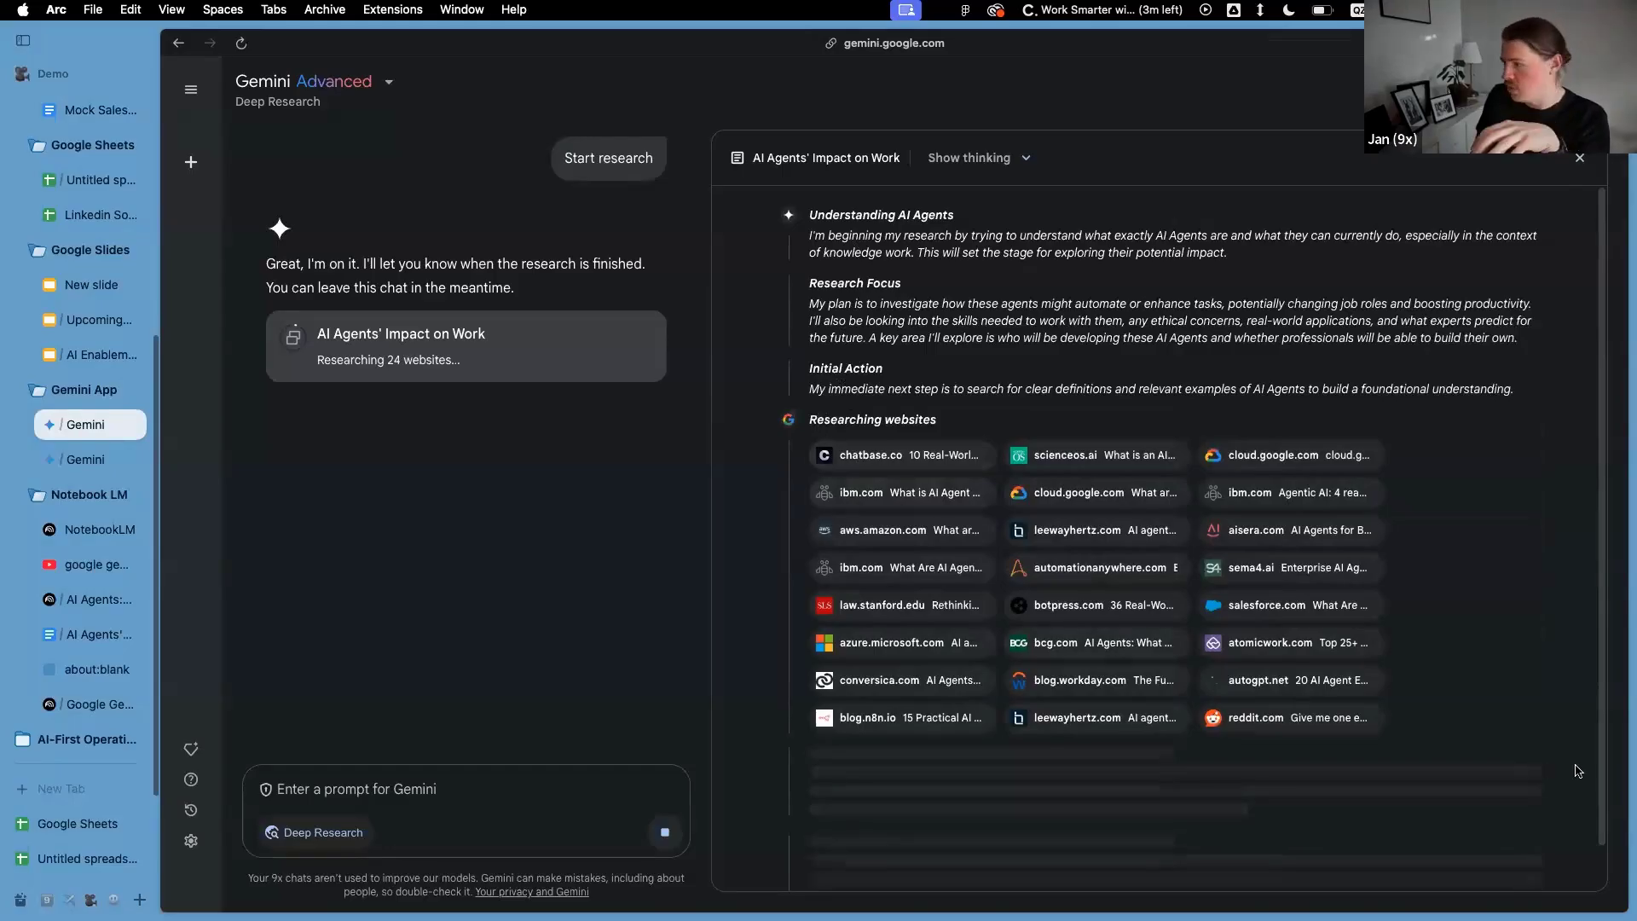
{"action": "scroll", "coordinate": [1373, 661], "scroll_direction": "down", "scroll_amount": 1}
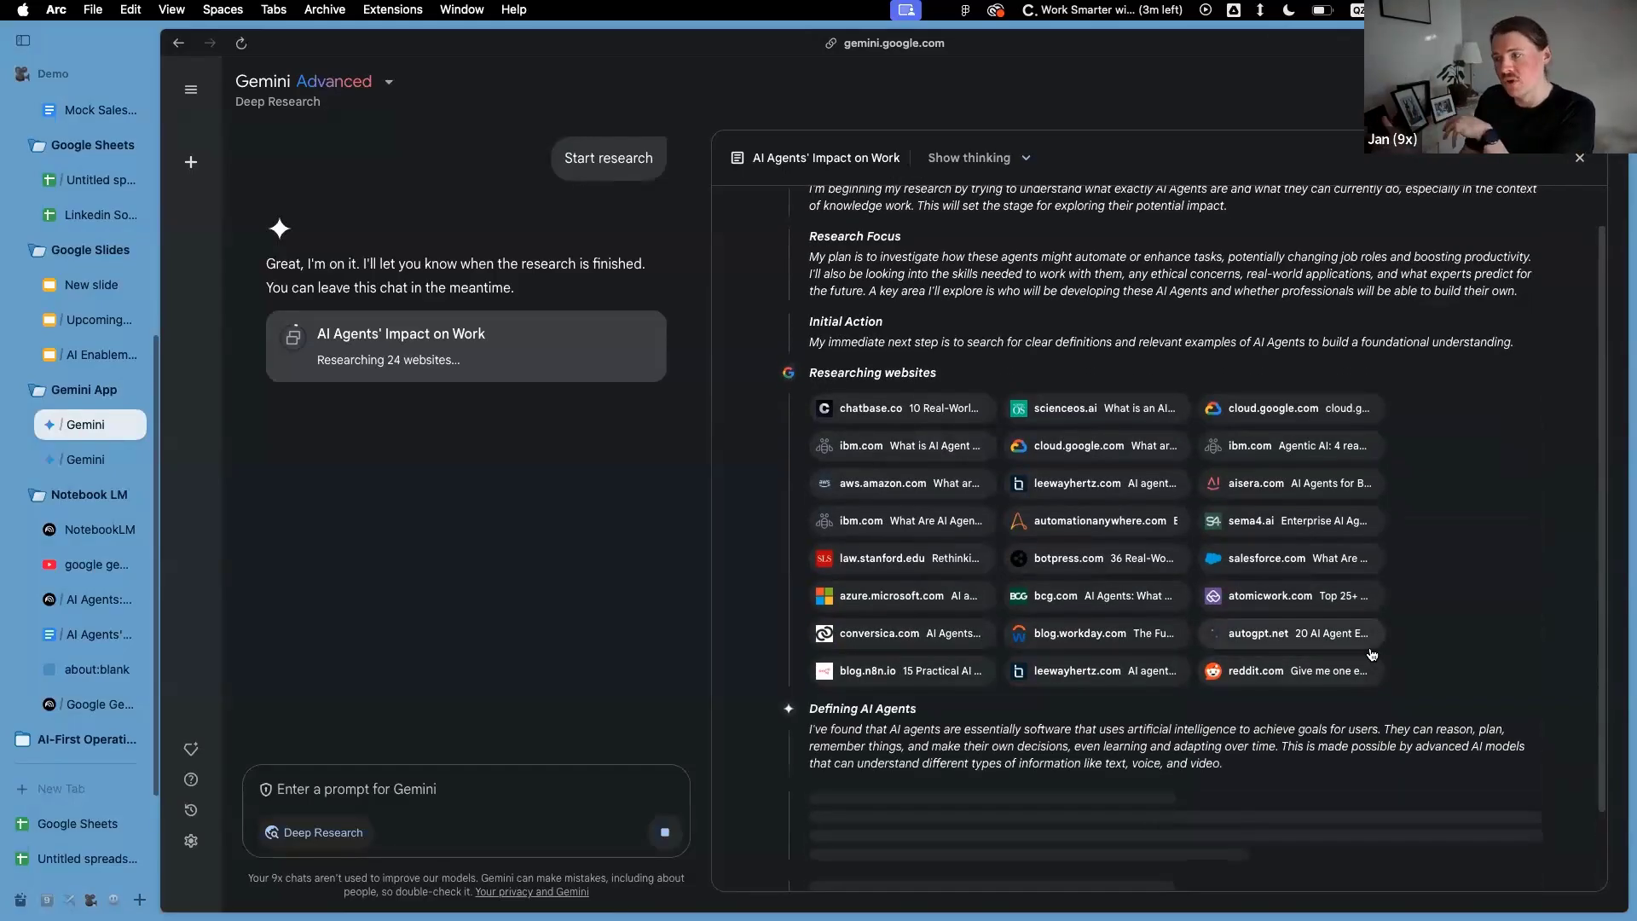
{"action": "scroll", "coordinate": [941, 744], "scroll_direction": "down", "scroll_amount": 2}
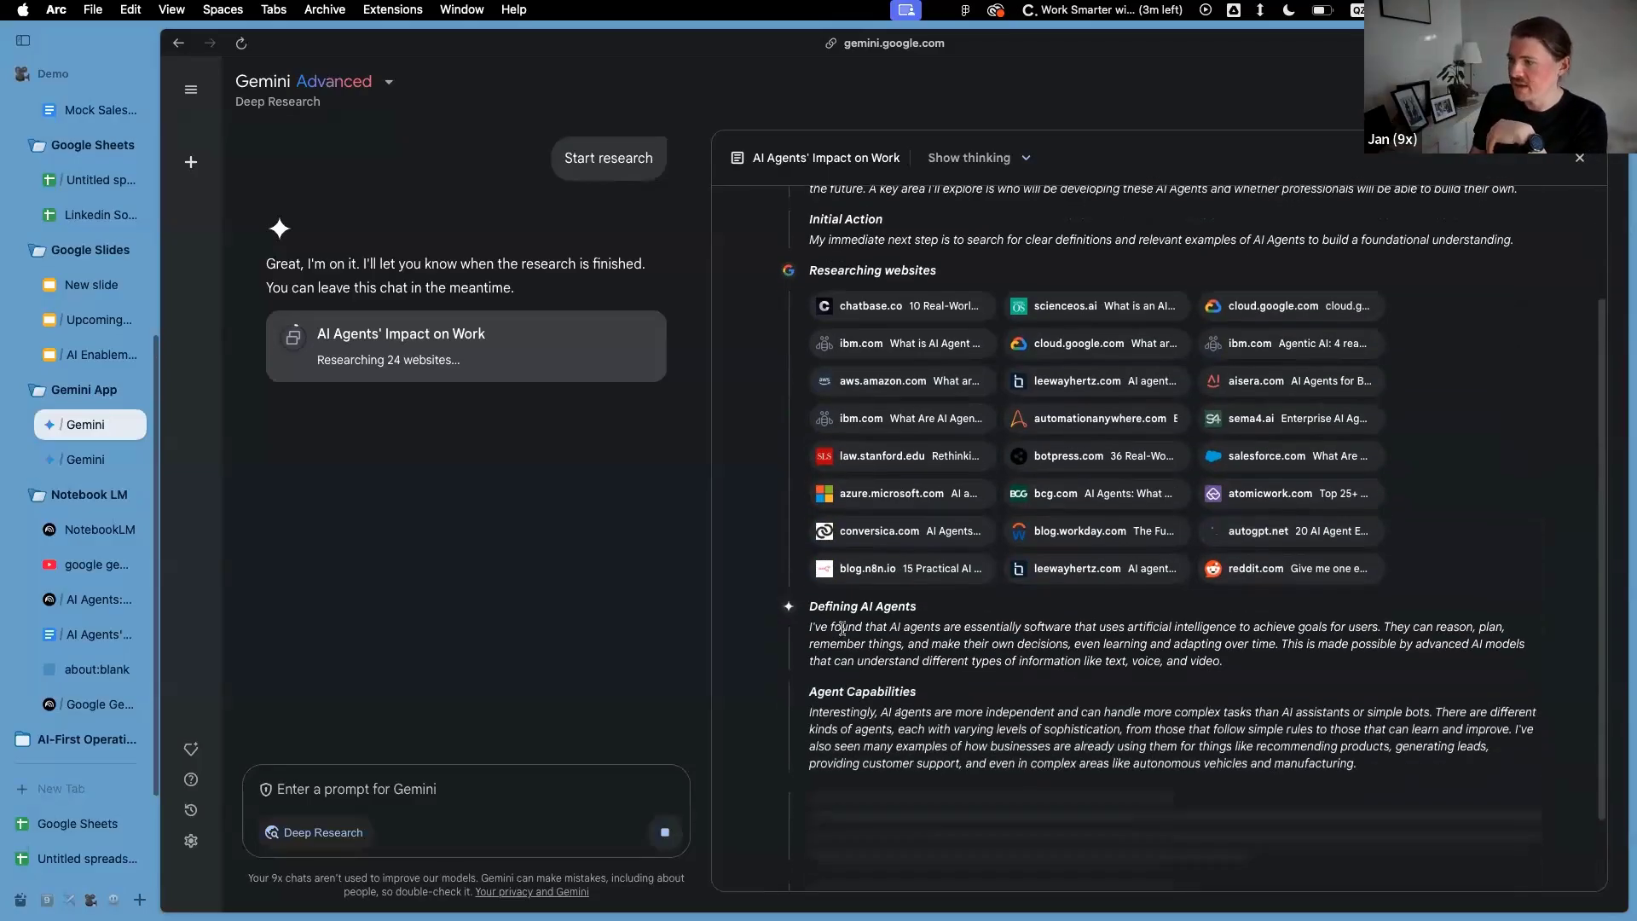
{"action": "left_click_drag", "start_coordinate": [831, 628], "coordinate": [1233, 672]}
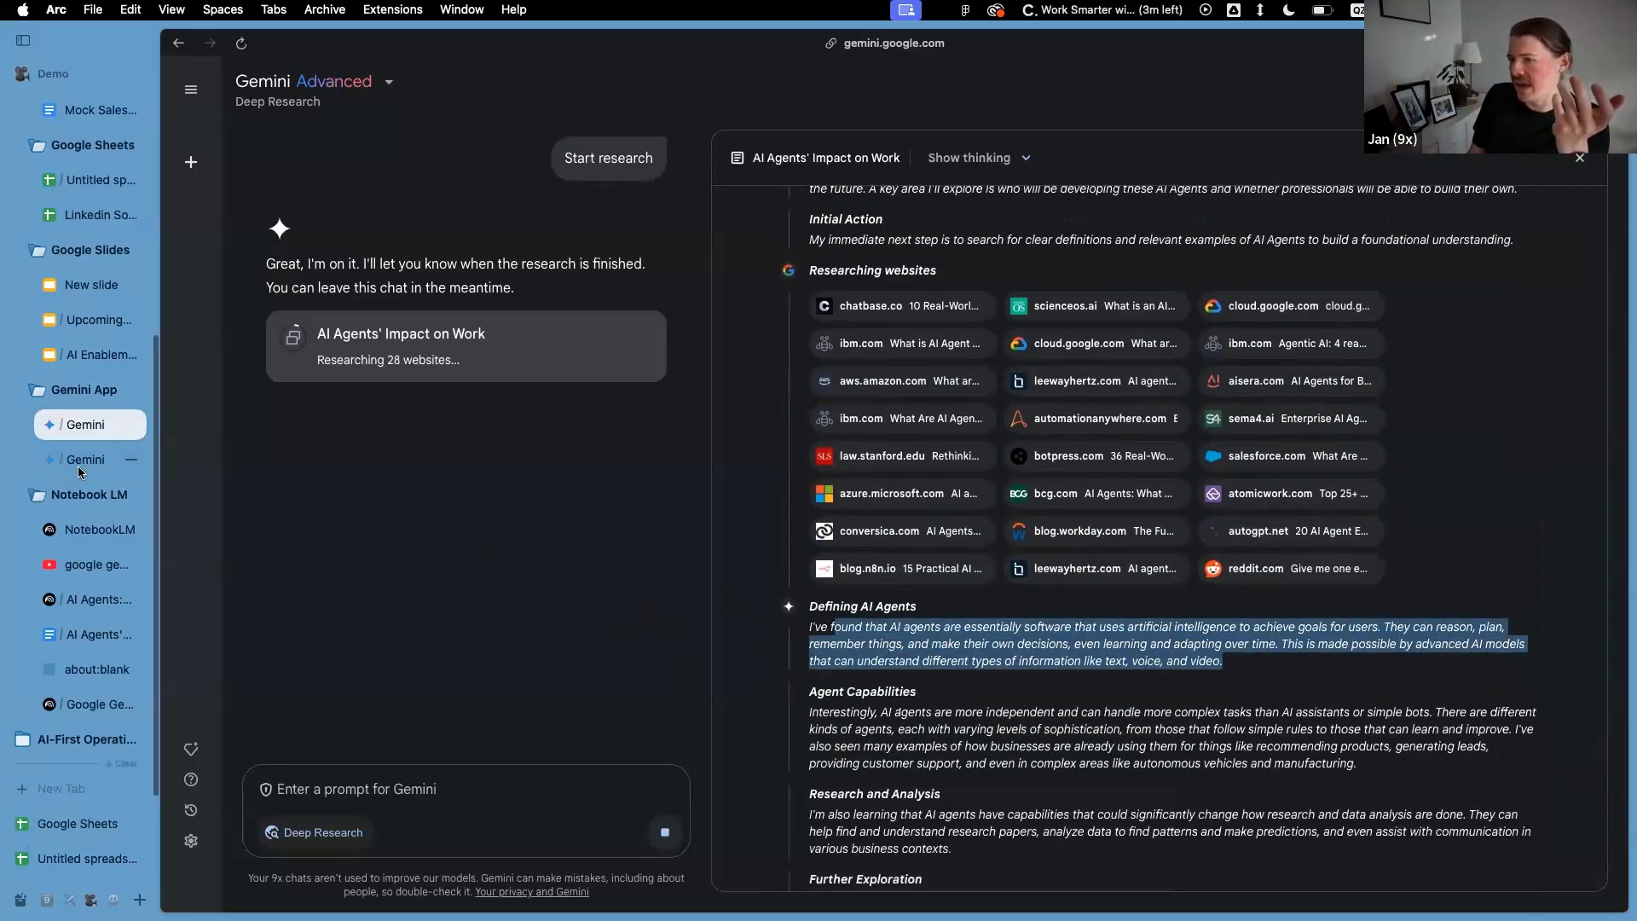
Go back to the finished report, look over its conclusion and used sources, and collapse the list of sources used
{"action": "left_click", "coordinate": [104, 464]}
{"action": "scroll", "coordinate": [1026, 466], "scroll_direction": "up", "scroll_amount": 15}
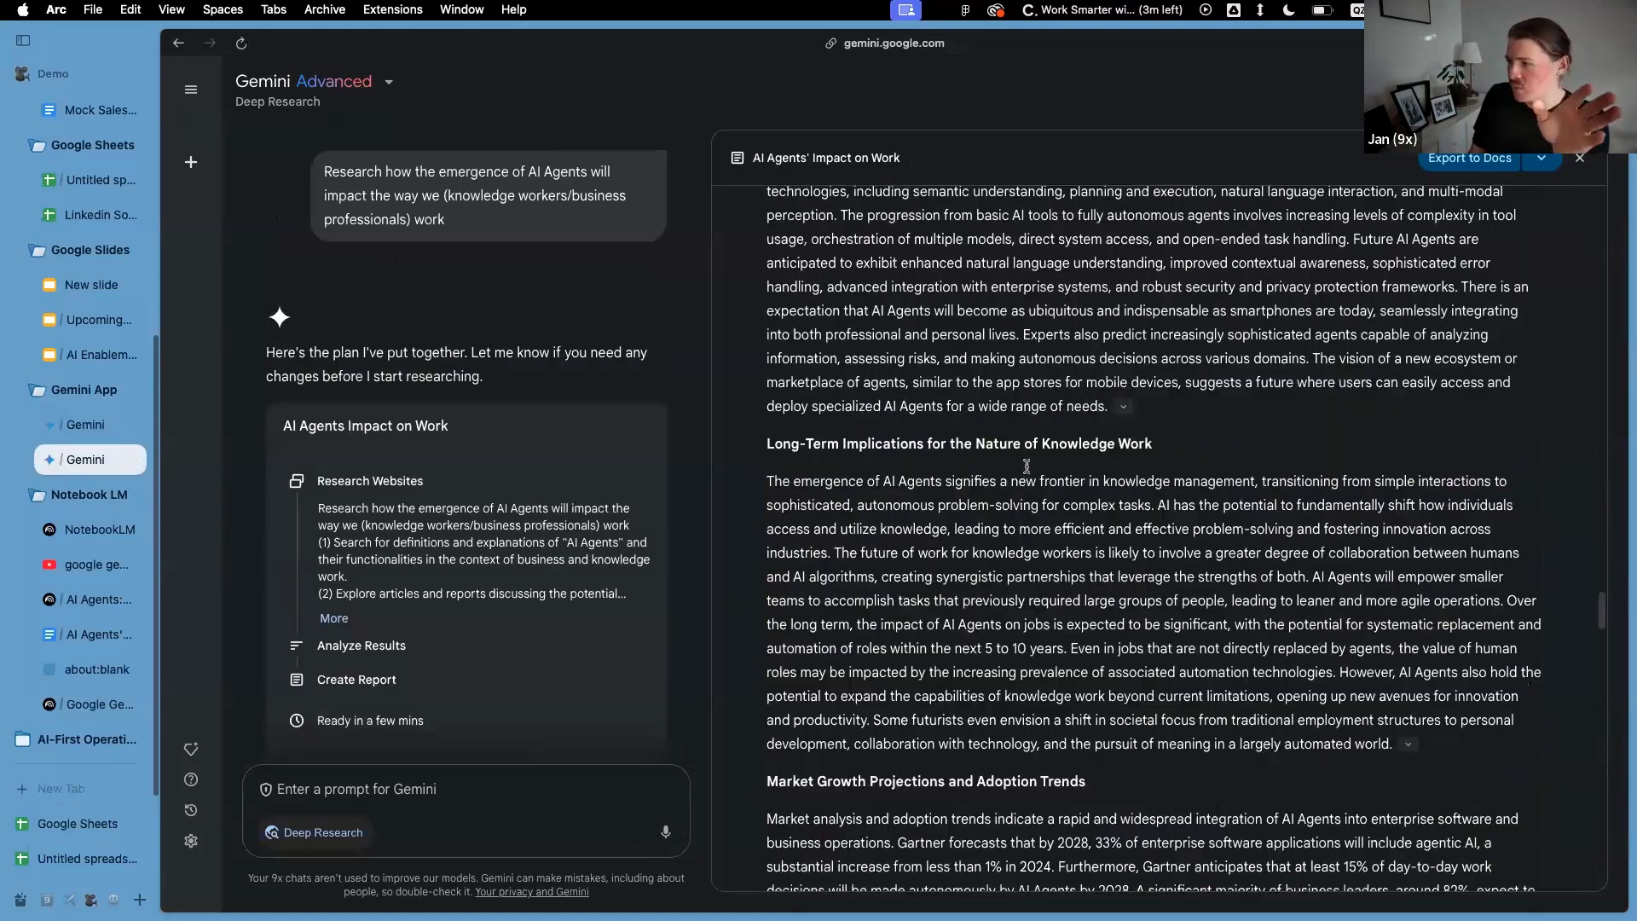
{"action": "scroll", "coordinate": [1027, 466], "scroll_direction": "down", "scroll_amount": 15}
{"action": "scroll", "coordinate": [1027, 466], "scroll_direction": "up", "scroll_amount": 10}
{"action": "scroll", "coordinate": [1025, 468], "scroll_direction": "down", "scroll_amount": 3}
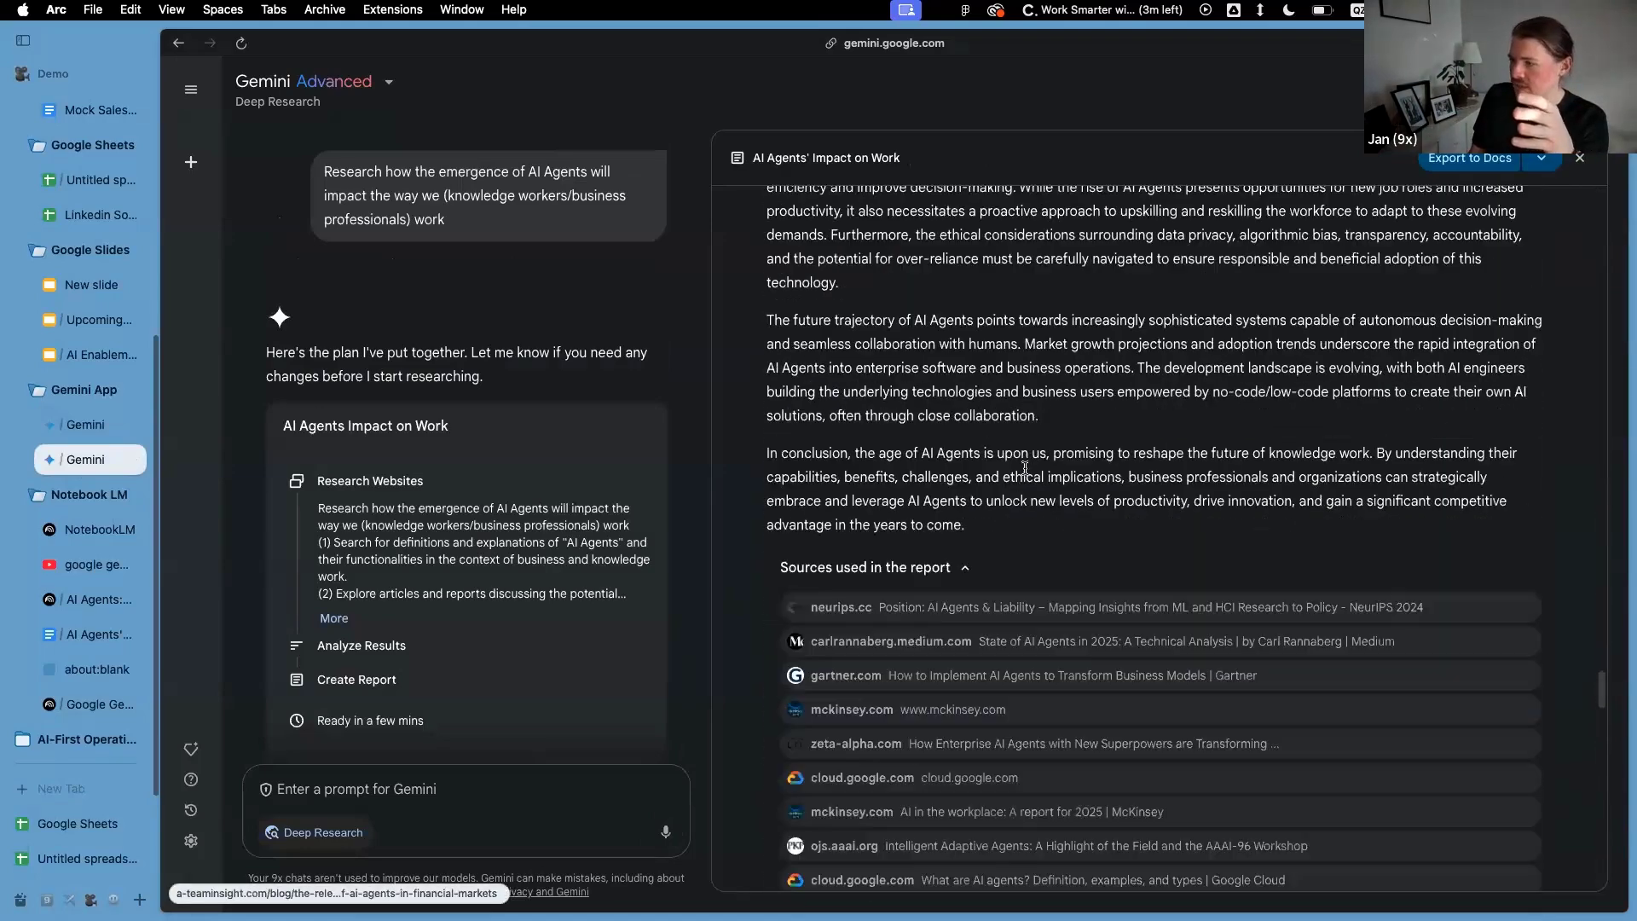
{"action": "scroll", "coordinate": [1025, 467], "scroll_direction": "down", "scroll_amount": 3}
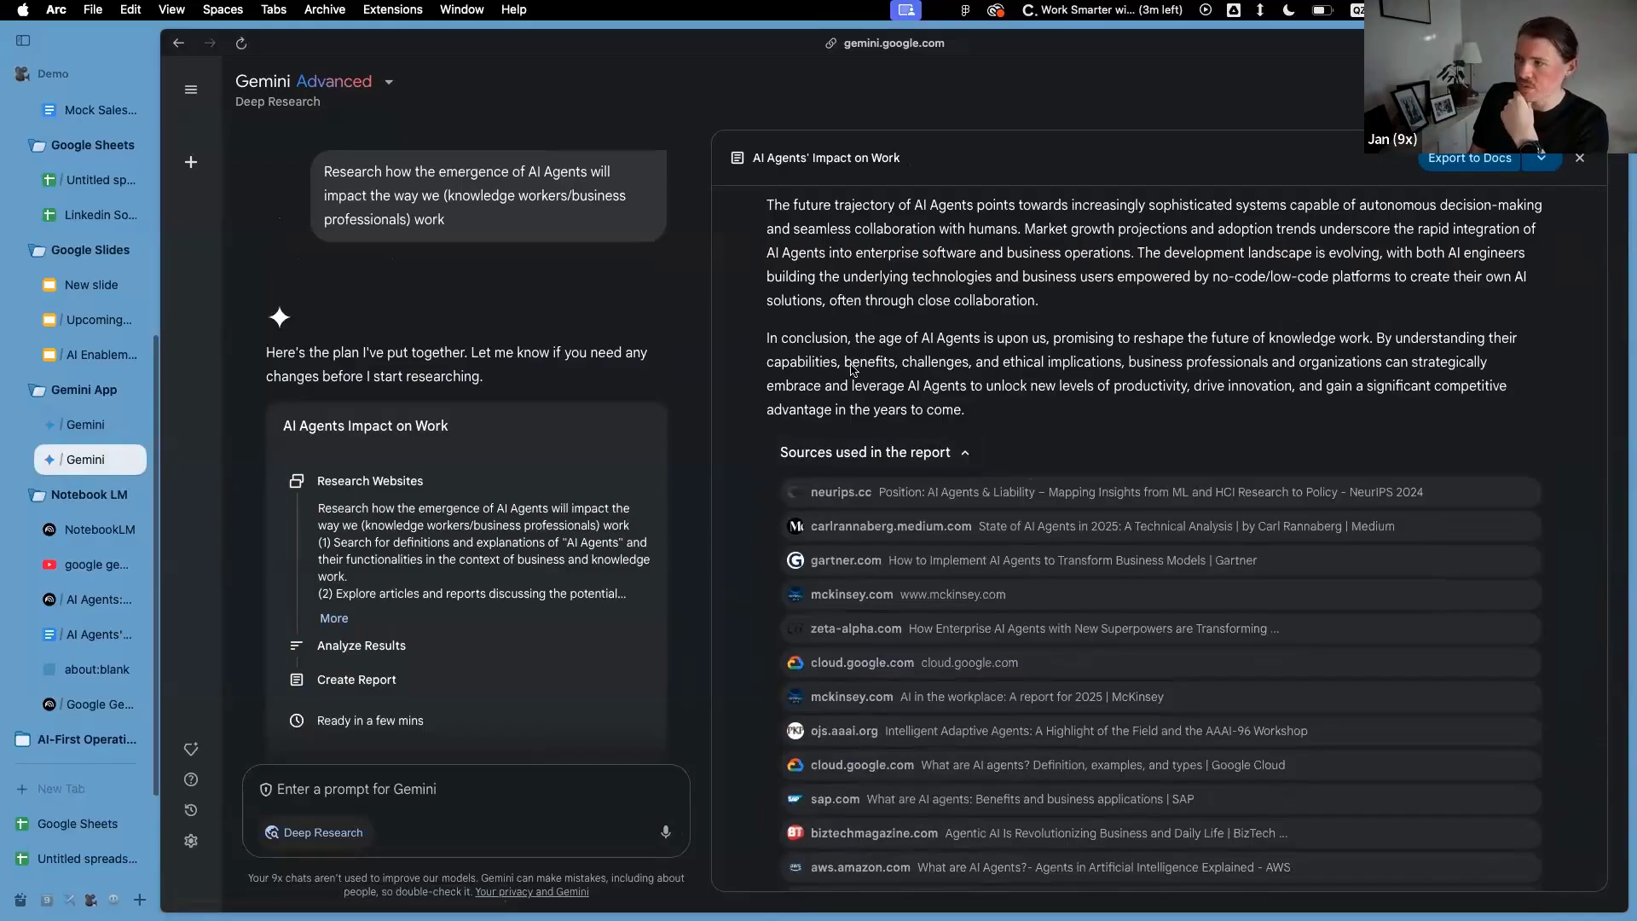
{"action": "left_click", "coordinate": [964, 455]}
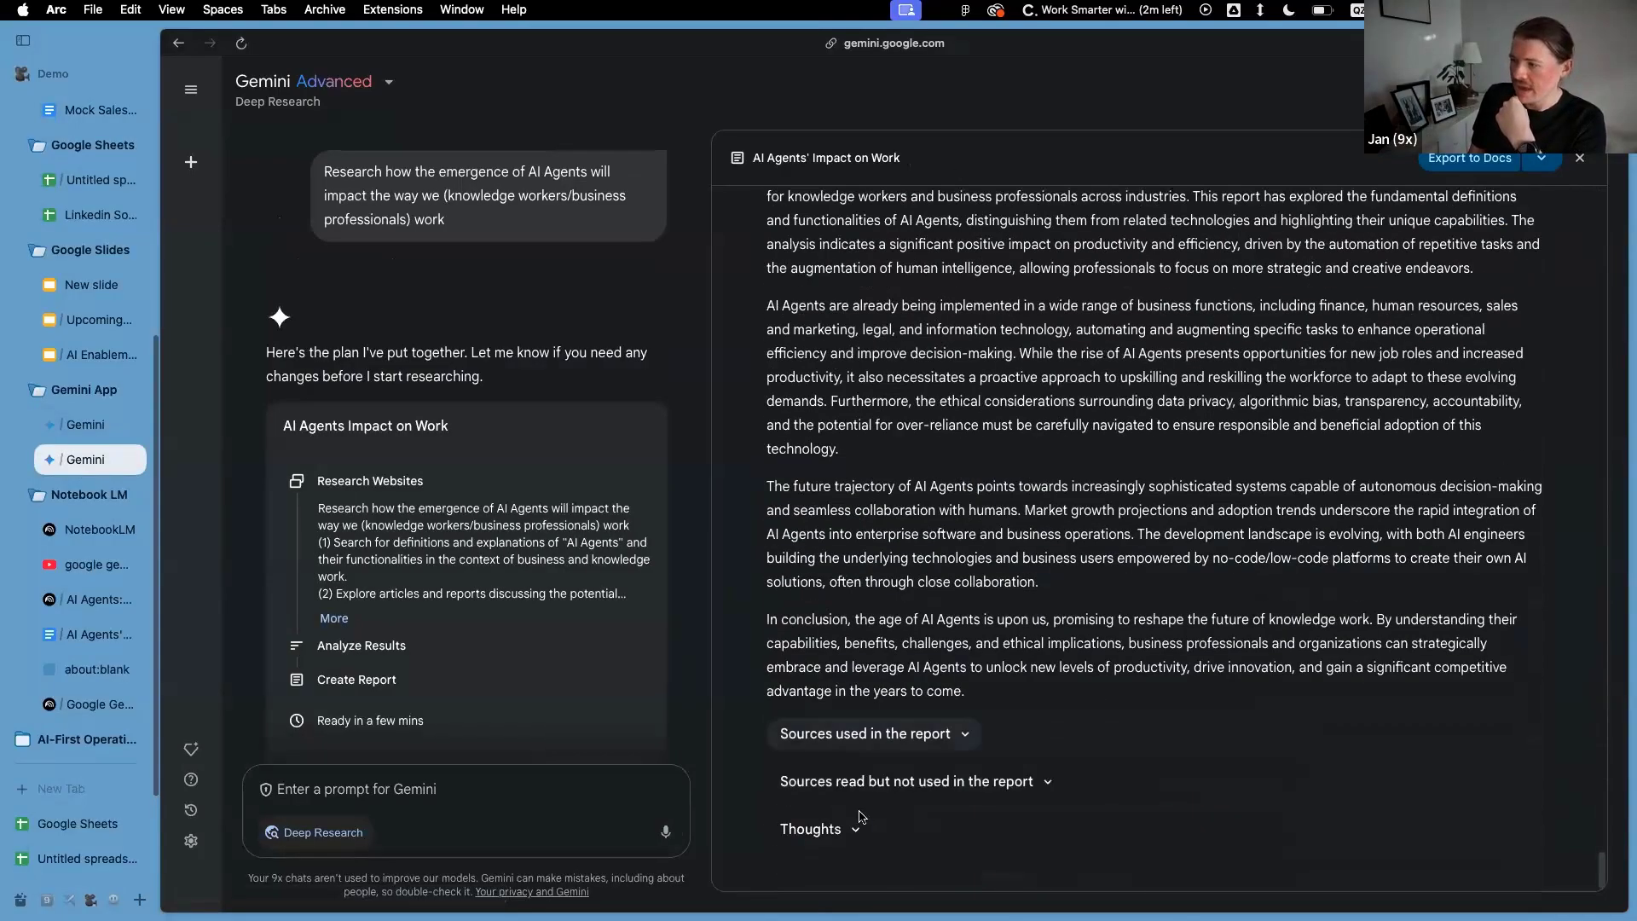
Expand the sources read but not used in the report and look through them
{"action": "left_click", "coordinate": [945, 782]}
{"action": "scroll", "coordinate": [1041, 689], "scroll_direction": "down", "scroll_amount": 8}
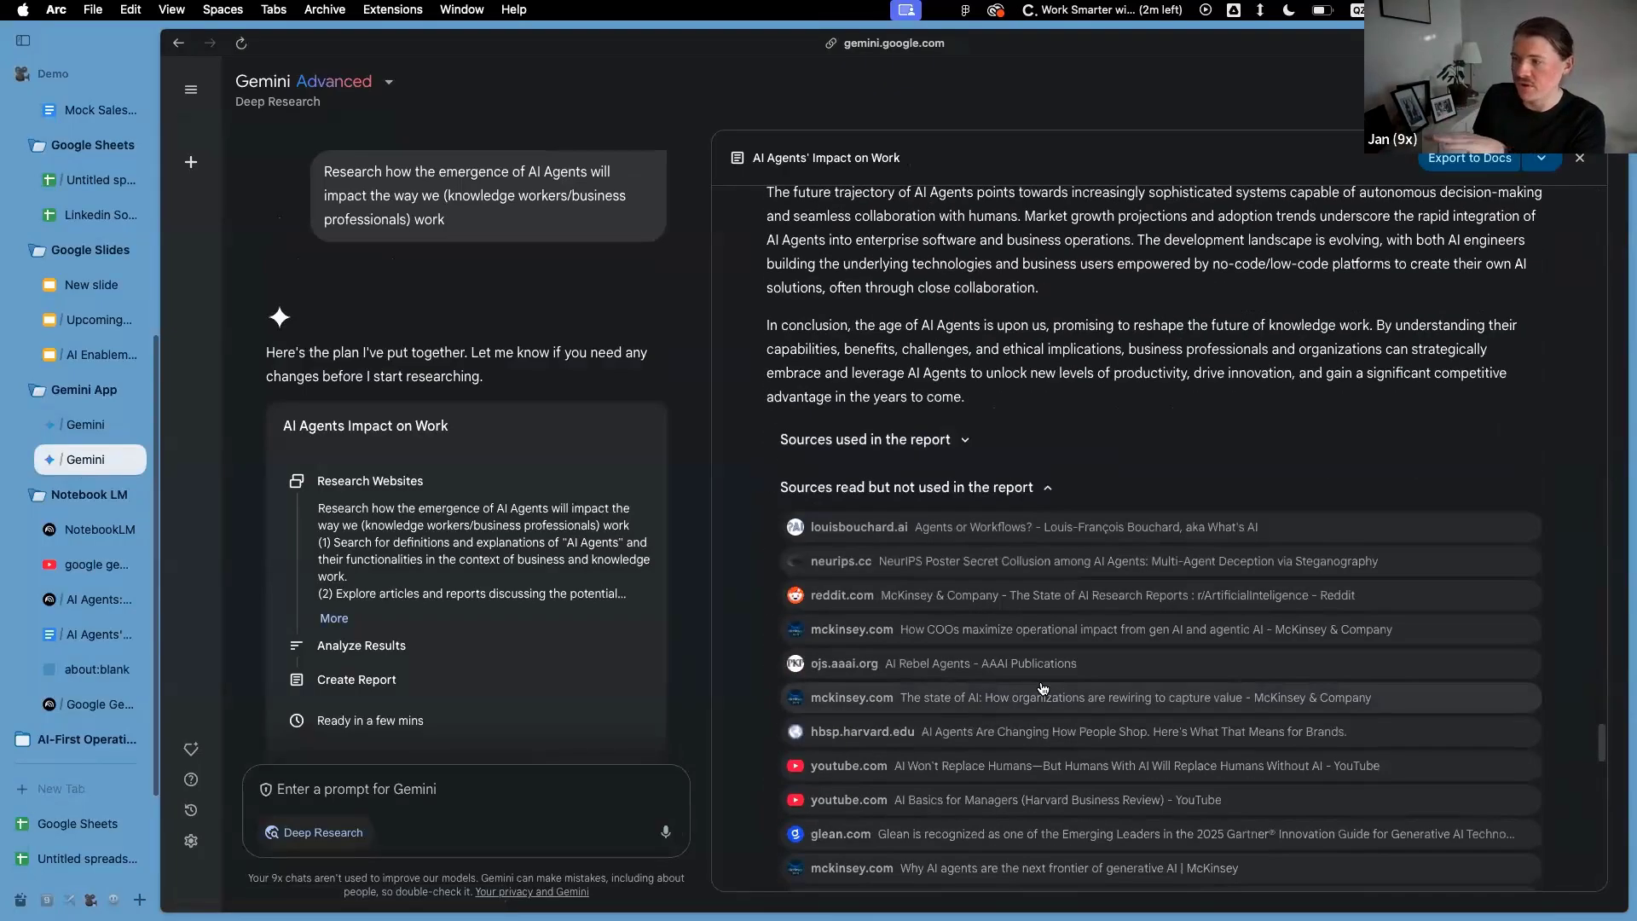
{"action": "scroll", "coordinate": [1042, 689], "scroll_direction": "down", "scroll_amount": 2}
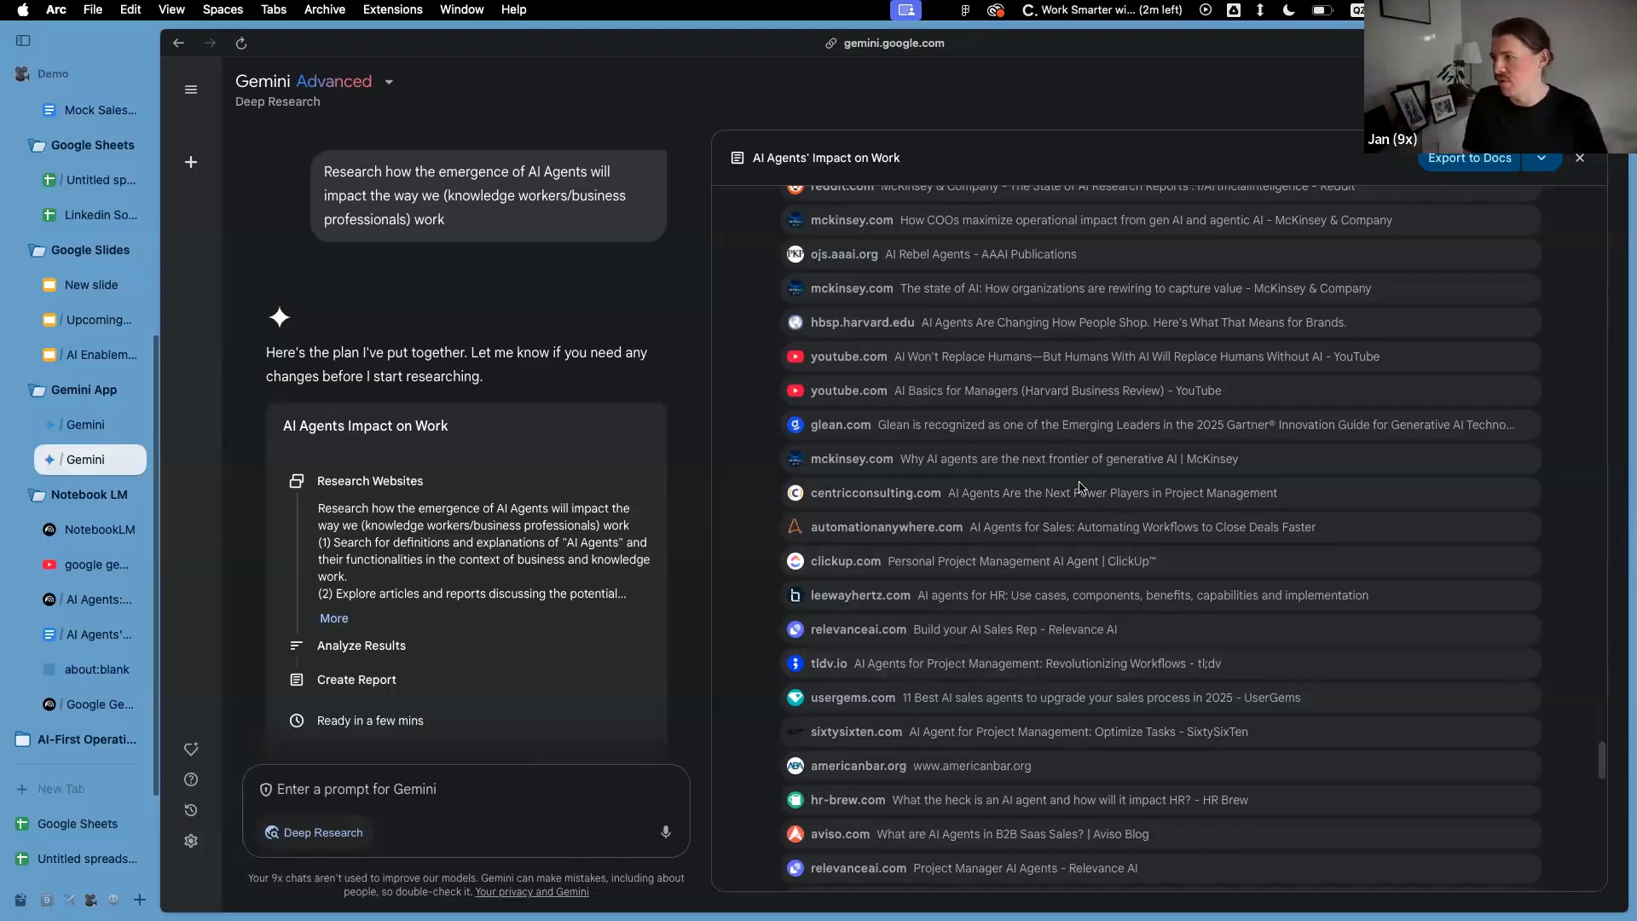
Expand the sources used in the report again and go through the full source lists down to Thoughts
{"action": "scroll", "coordinate": [1077, 486], "scroll_direction": "up", "scroll_amount": 10}
{"action": "left_click", "coordinate": [959, 550]}
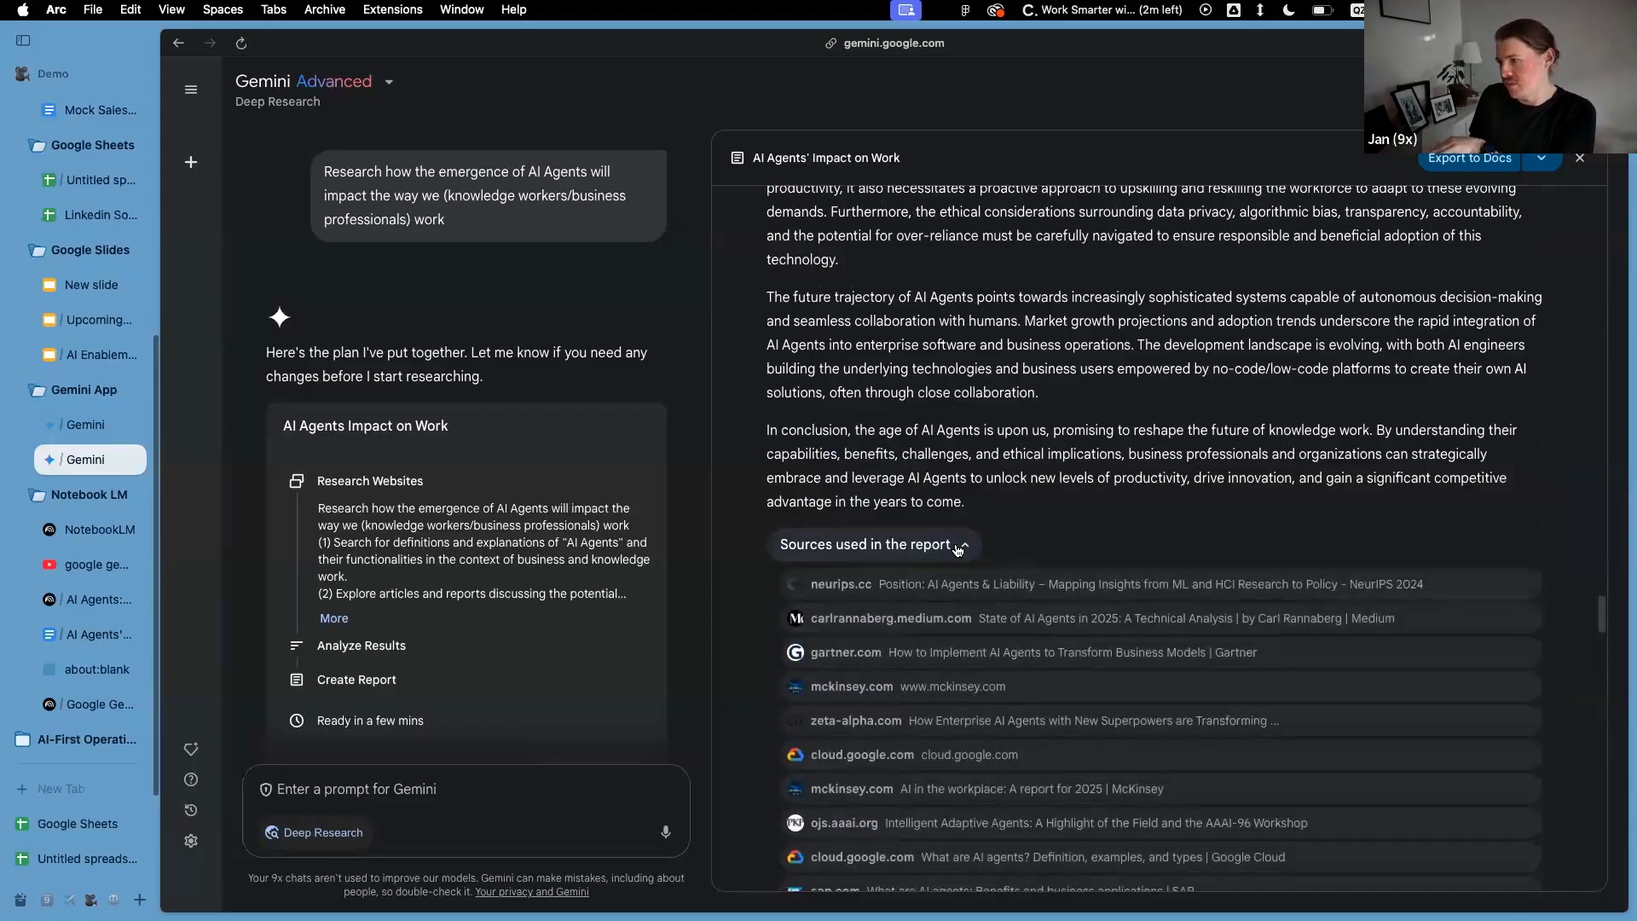
{"action": "scroll", "coordinate": [933, 556], "scroll_direction": "down", "scroll_amount": 20}
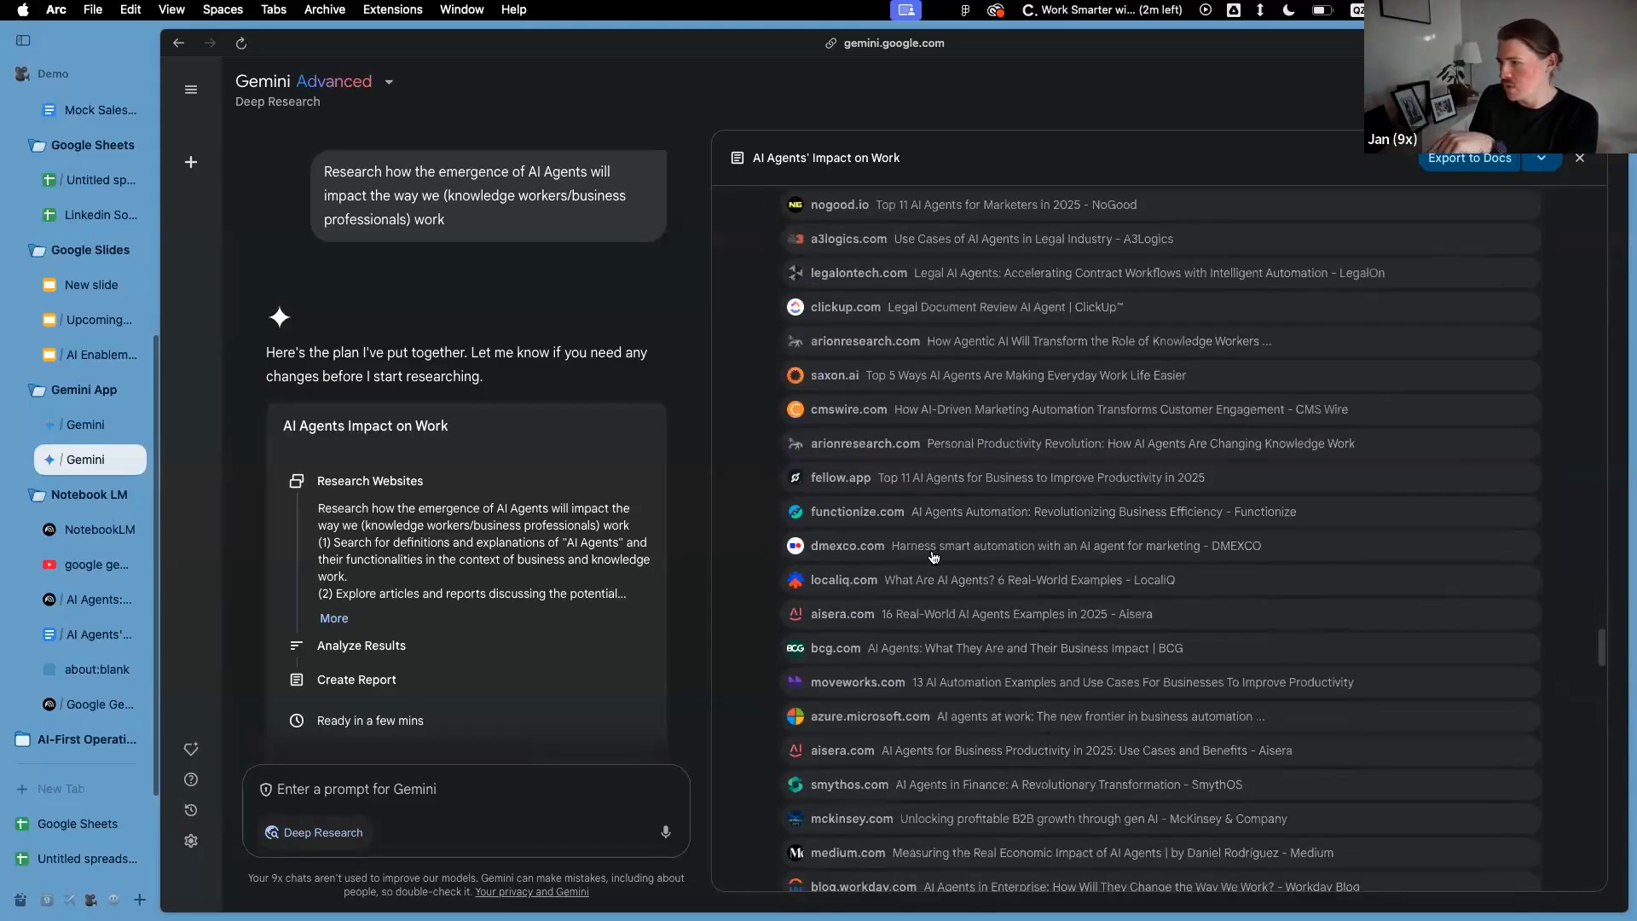
{"action": "scroll", "coordinate": [925, 548], "scroll_direction": "down", "scroll_amount": 10}
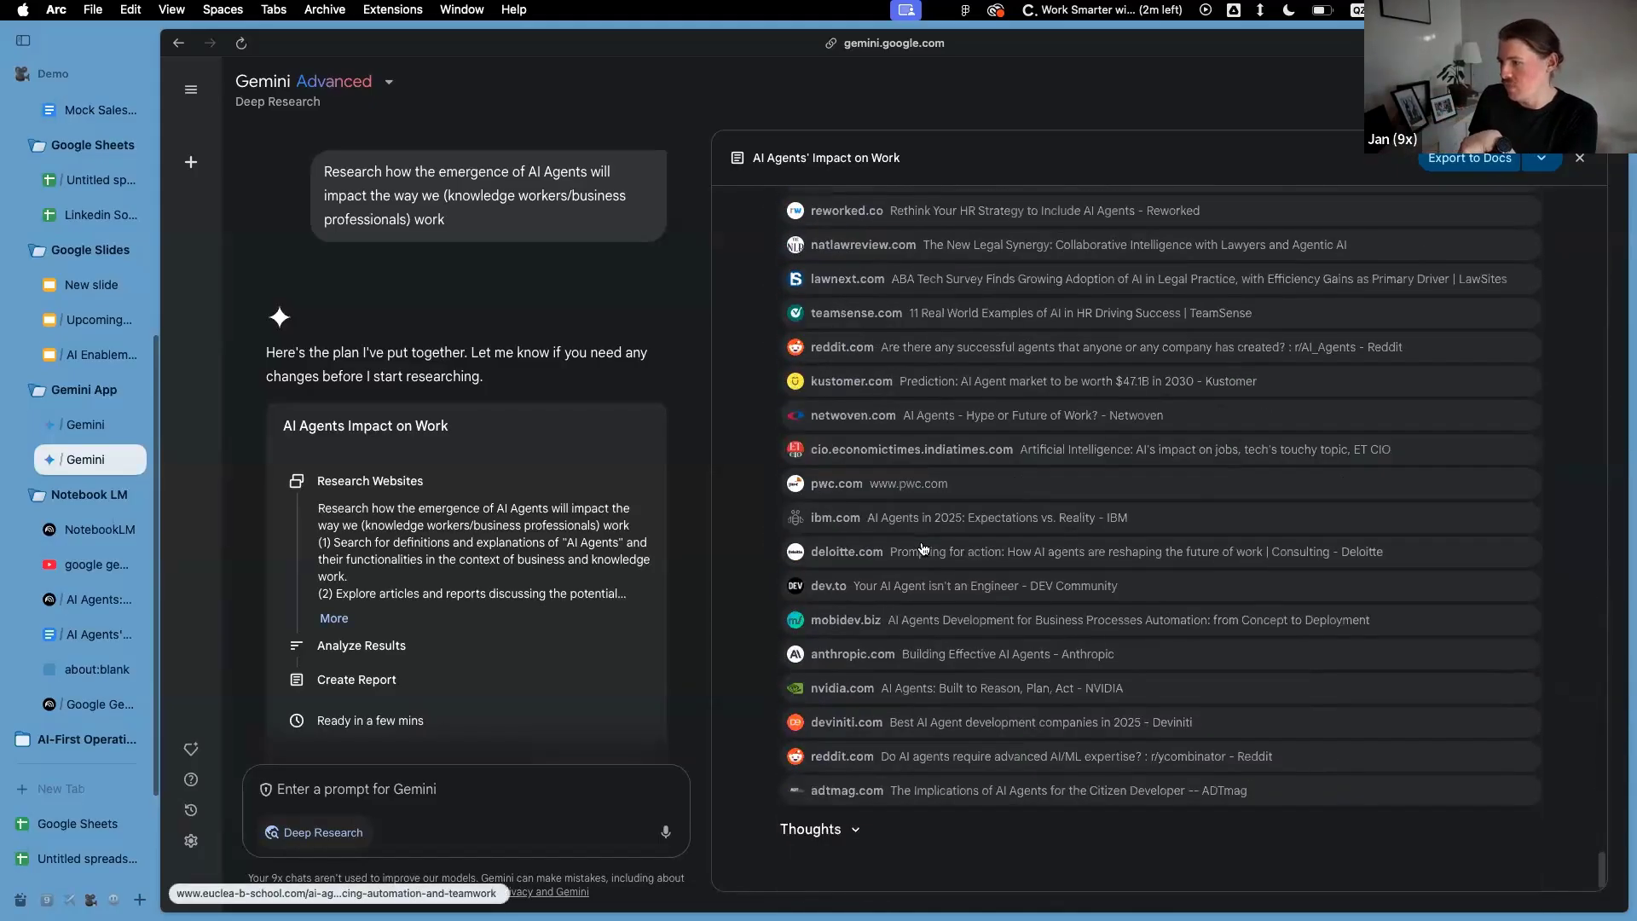
Expand the report's Thoughts to review the research reasoning, and export the report to Google Docs
{"action": "left_click", "coordinate": [810, 829]}
{"action": "scroll", "coordinate": [896, 383], "scroll_direction": "down", "scroll_amount": 15}
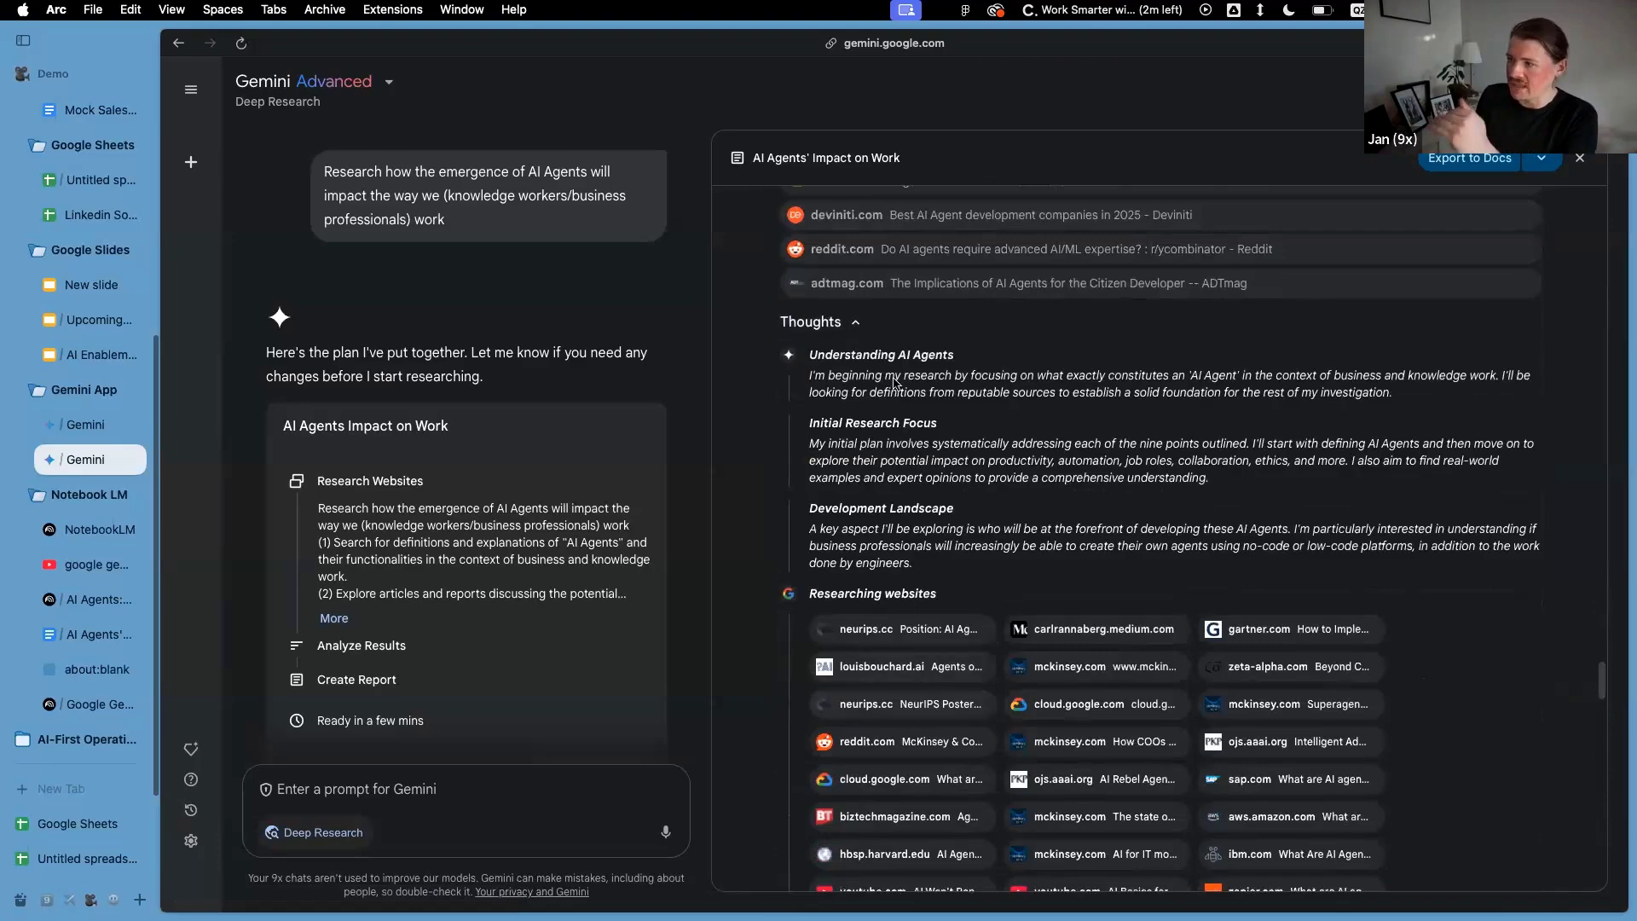
{"action": "scroll", "coordinate": [895, 383], "scroll_direction": "down", "scroll_amount": 15}
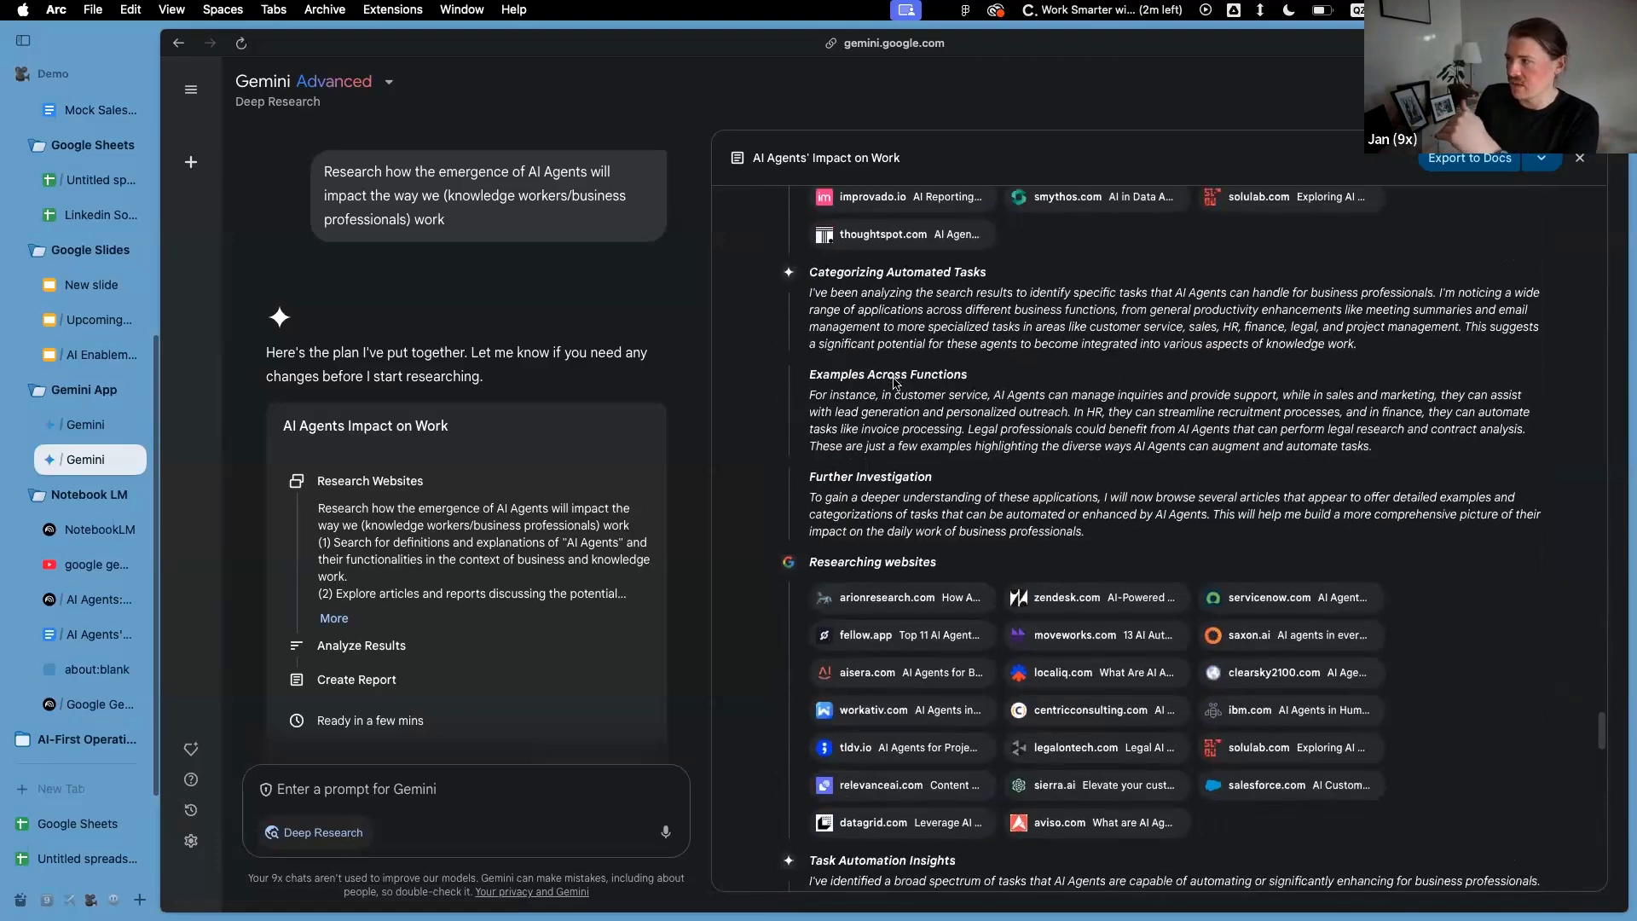
{"action": "left_click", "coordinate": [1480, 158]}
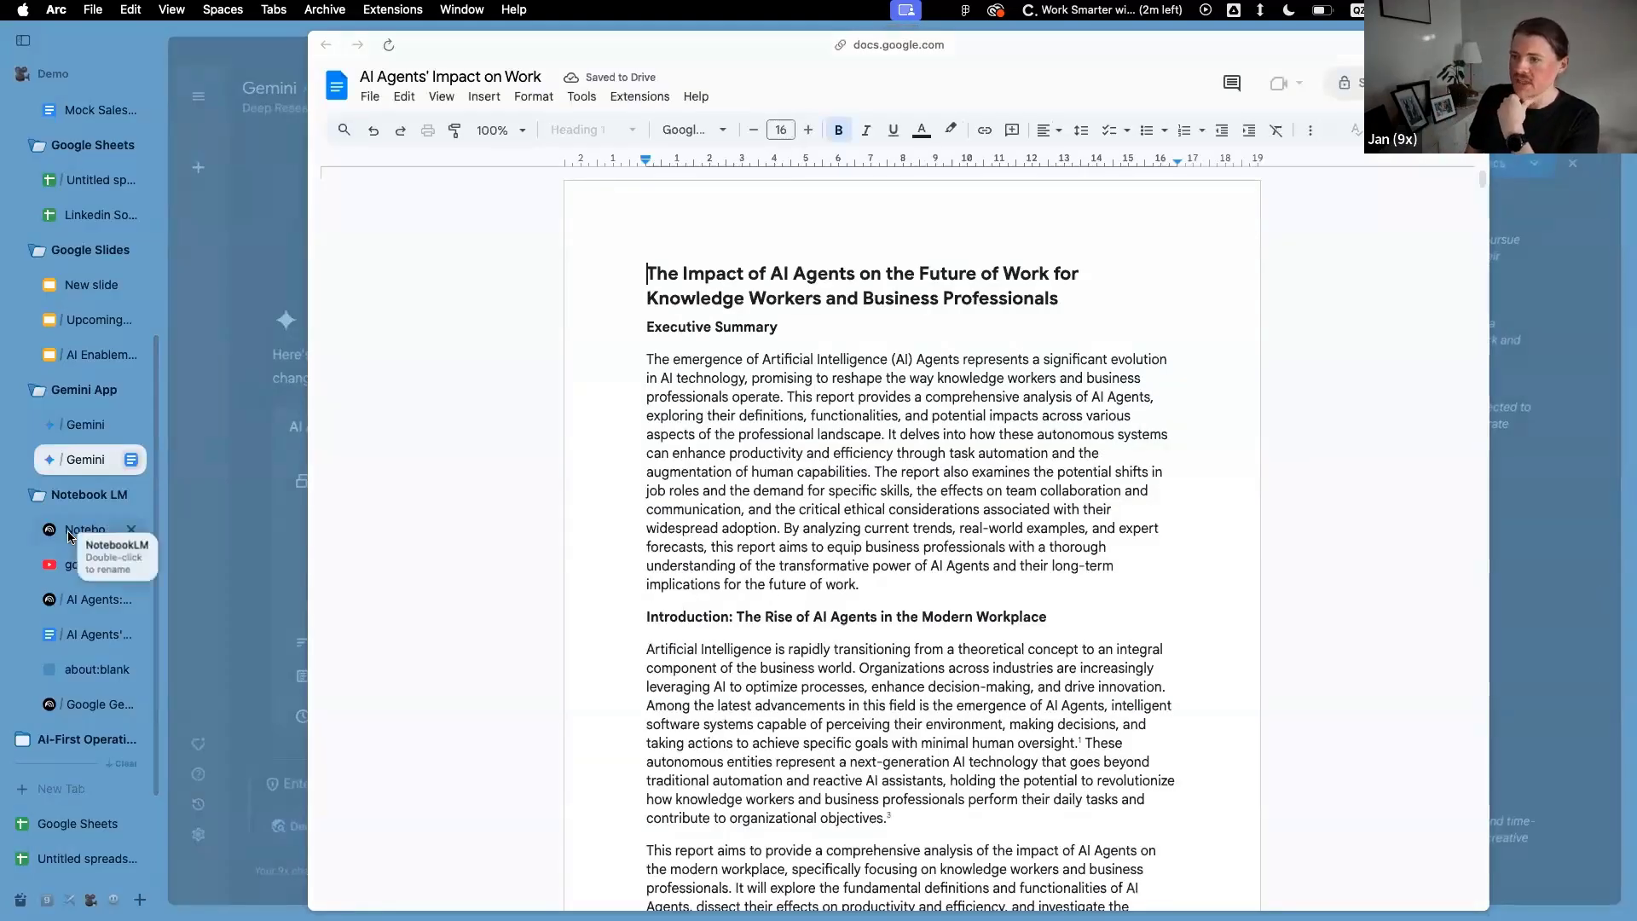
Switch to NotebookLM and create a new notebook with the exported AI Agents' Impact on Work Google Doc as its source
{"action": "left_click", "coordinate": [68, 531]}
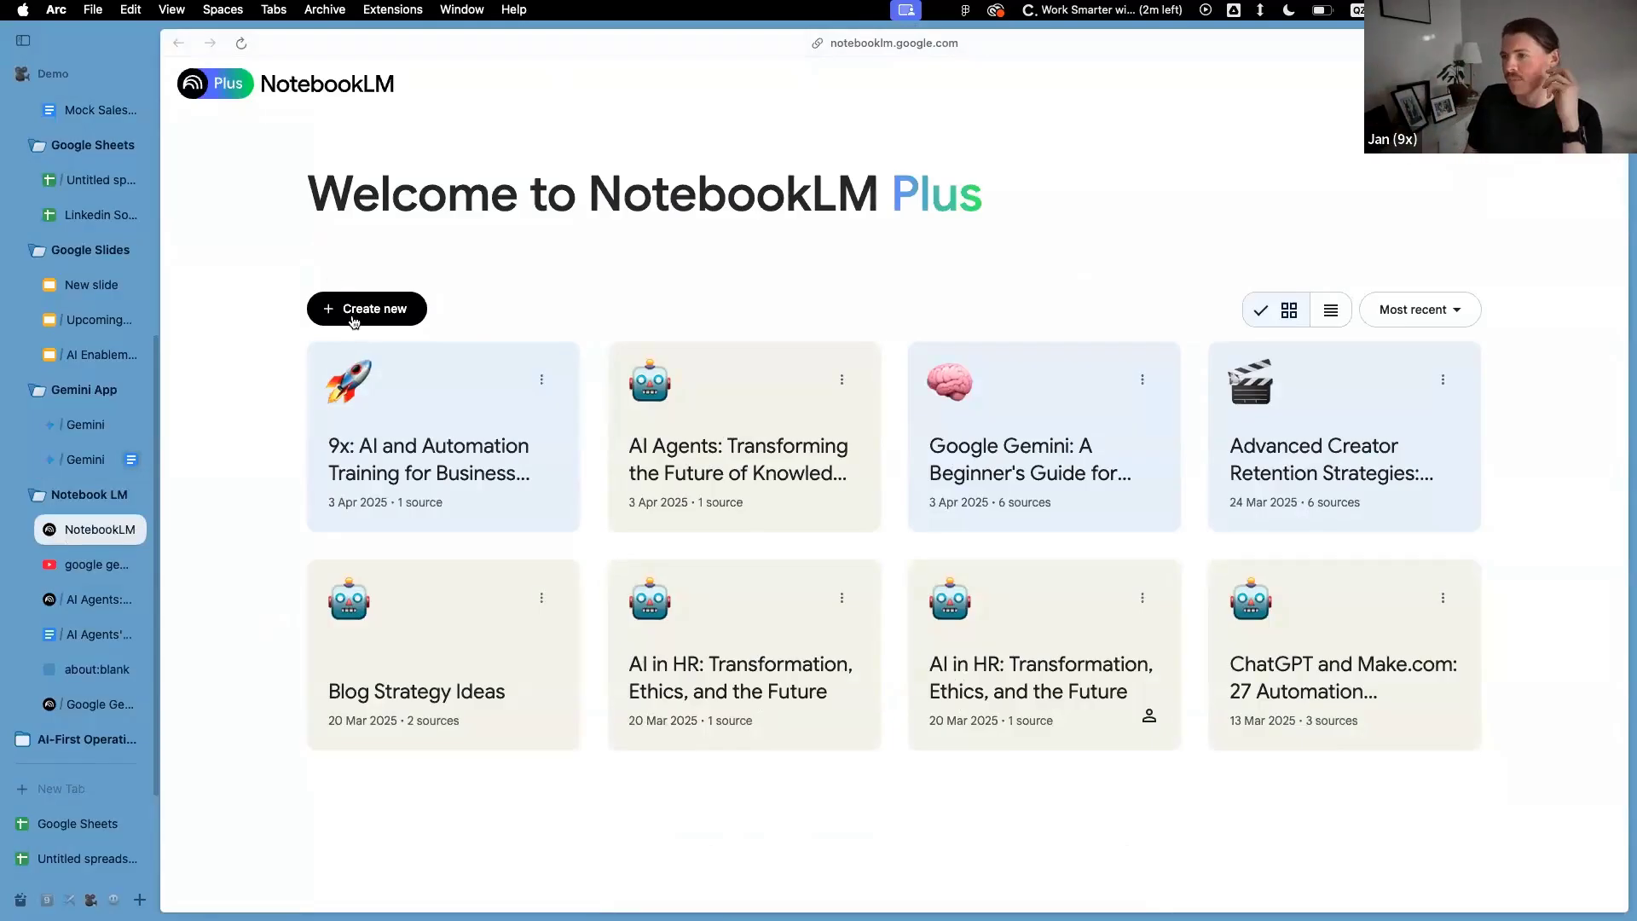
{"action": "left_click", "coordinate": [365, 312]}
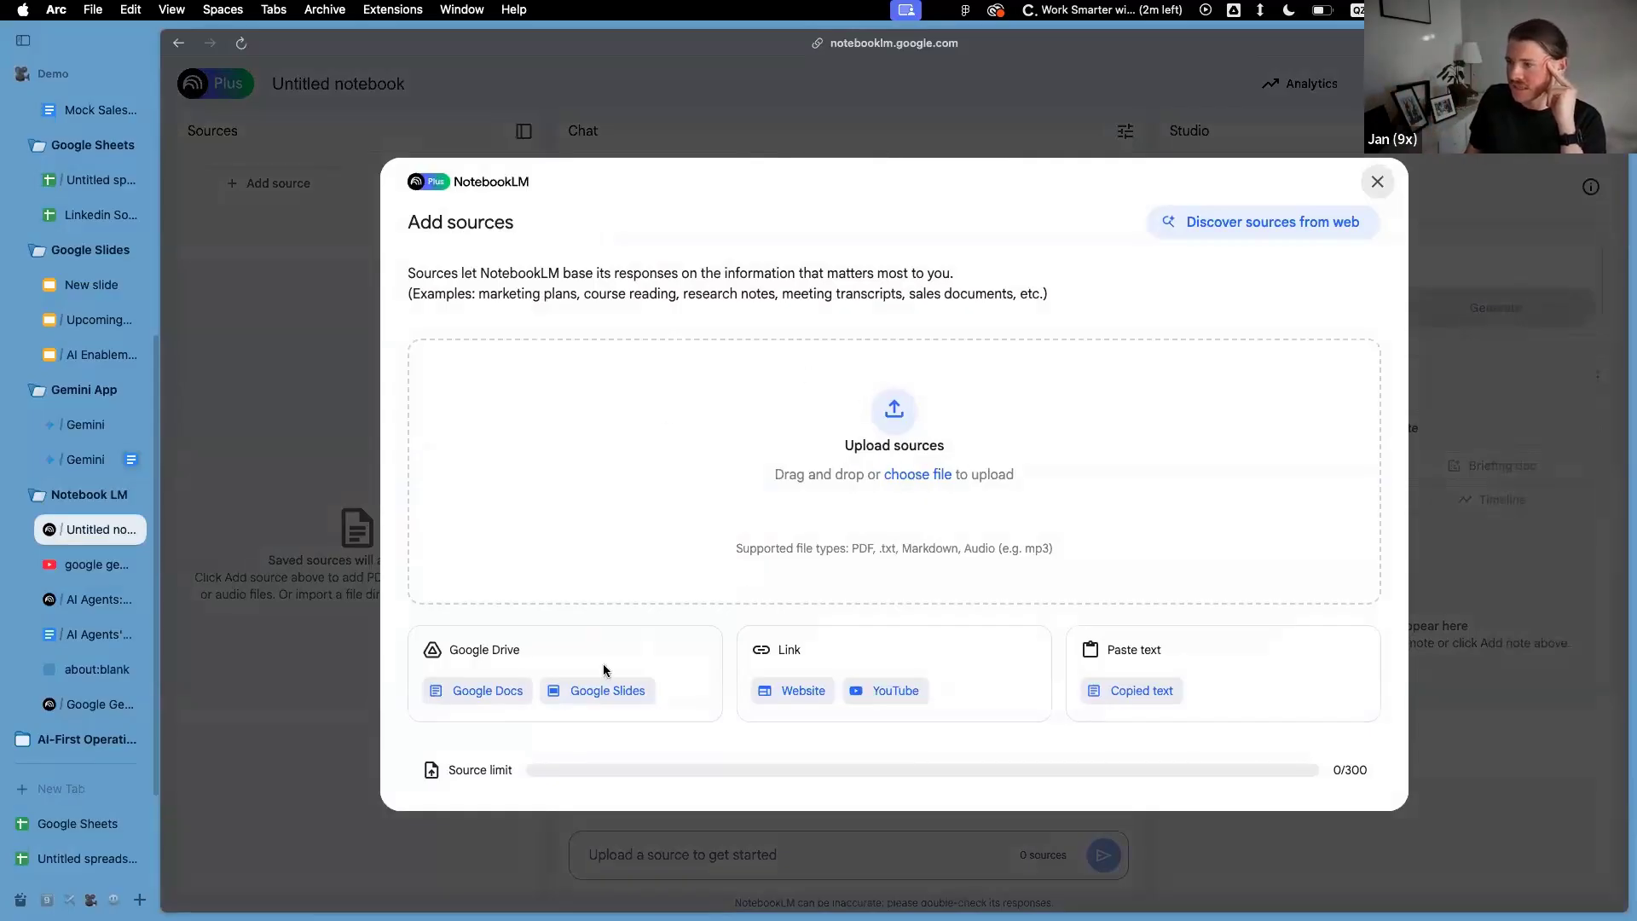
{"action": "left_click", "coordinate": [477, 691]}
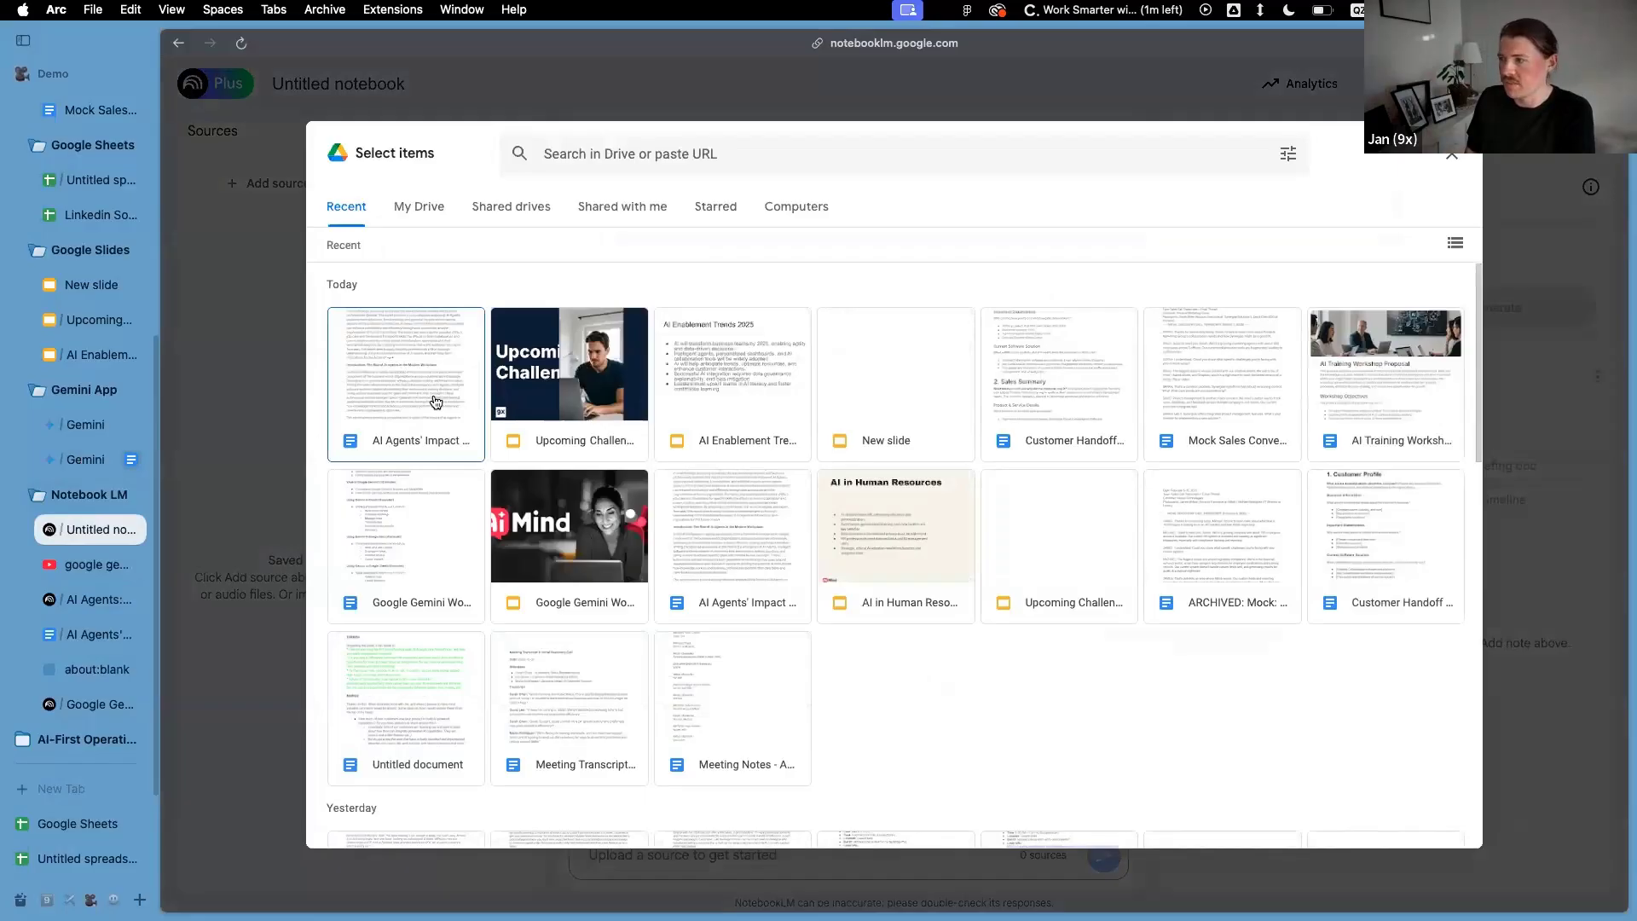
{"action": "left_click", "coordinate": [434, 395]}
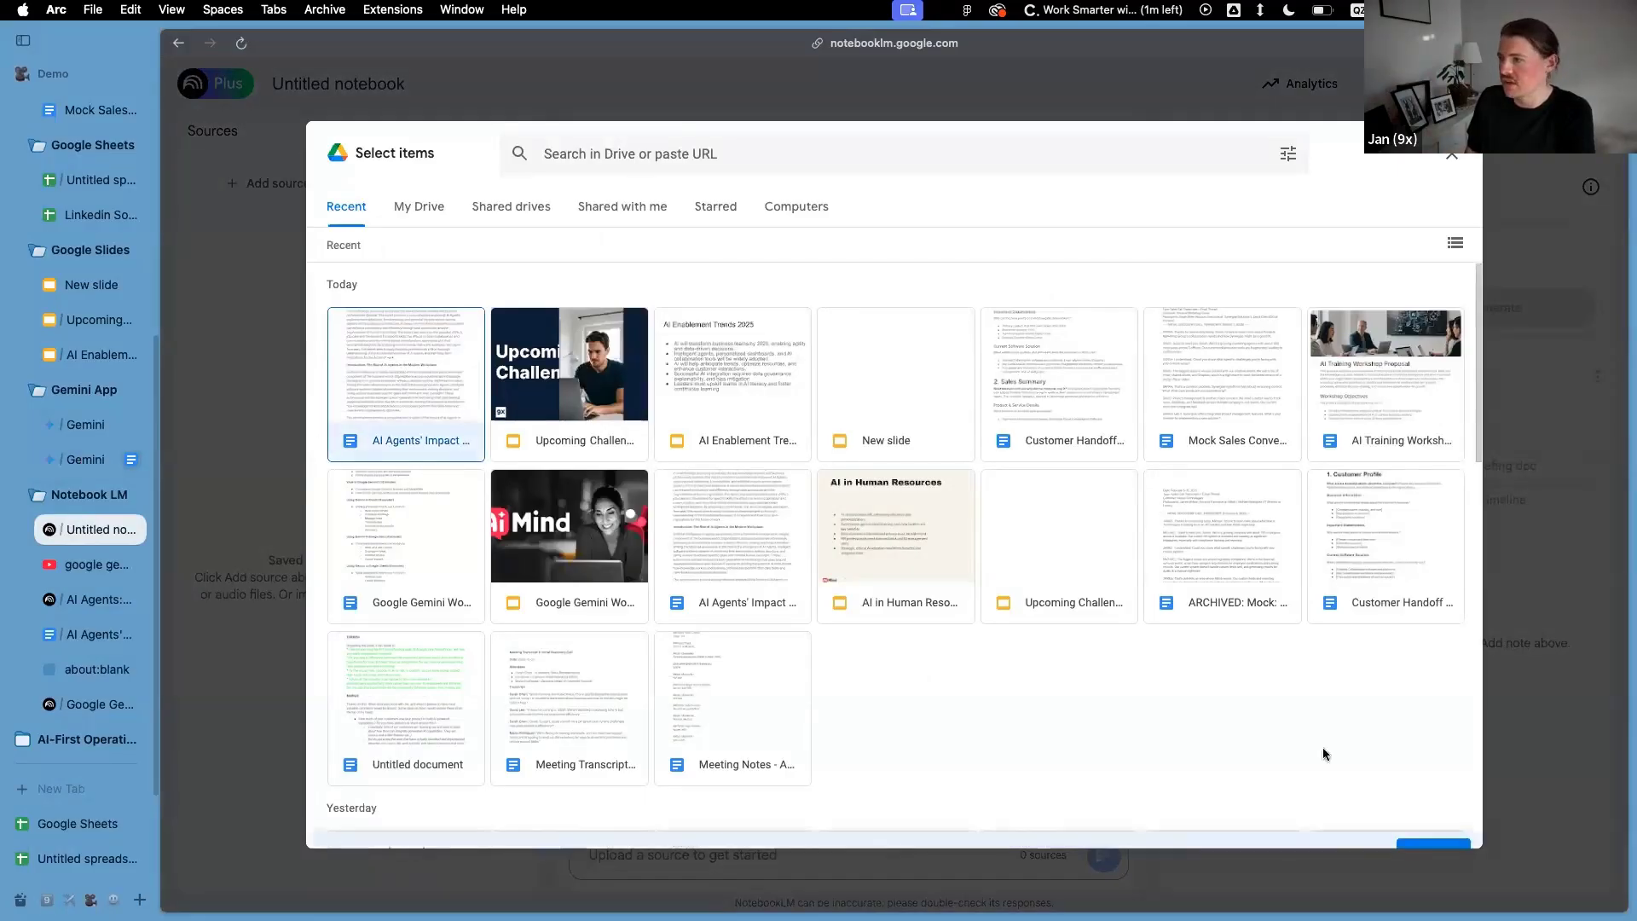
{"action": "left_click", "coordinate": [1432, 826]}
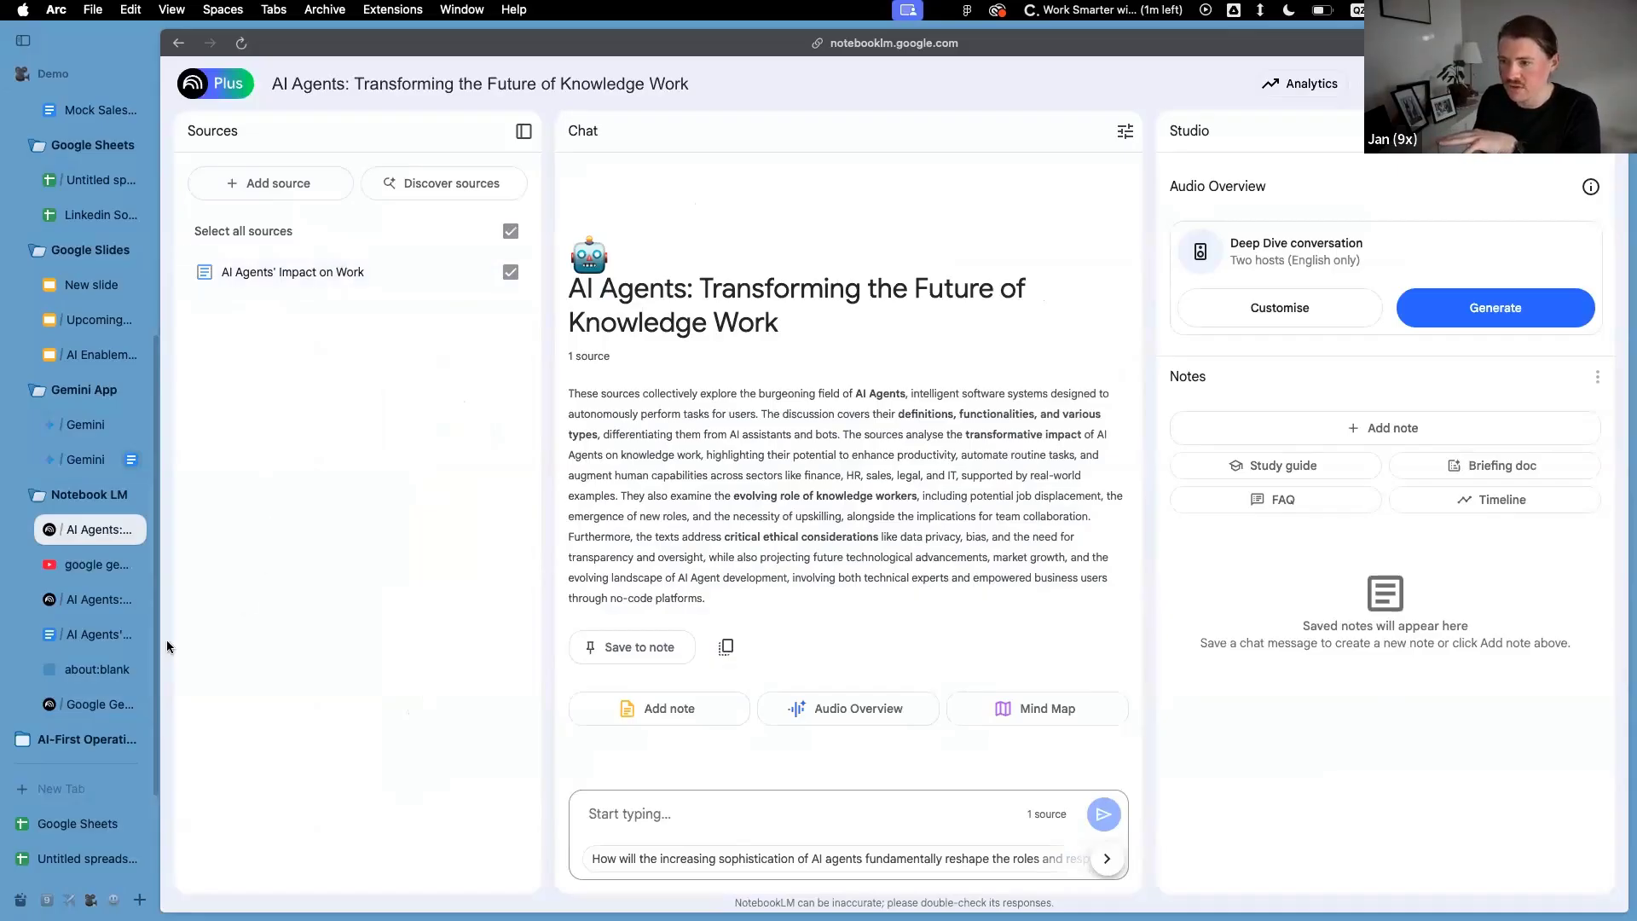
In the Google Gemini: A Beginner's Guide for Business notebook, ask the chat to plan a 60 min workshop on the use of Google Gemini for professionals
{"action": "left_click", "coordinate": [87, 707]}
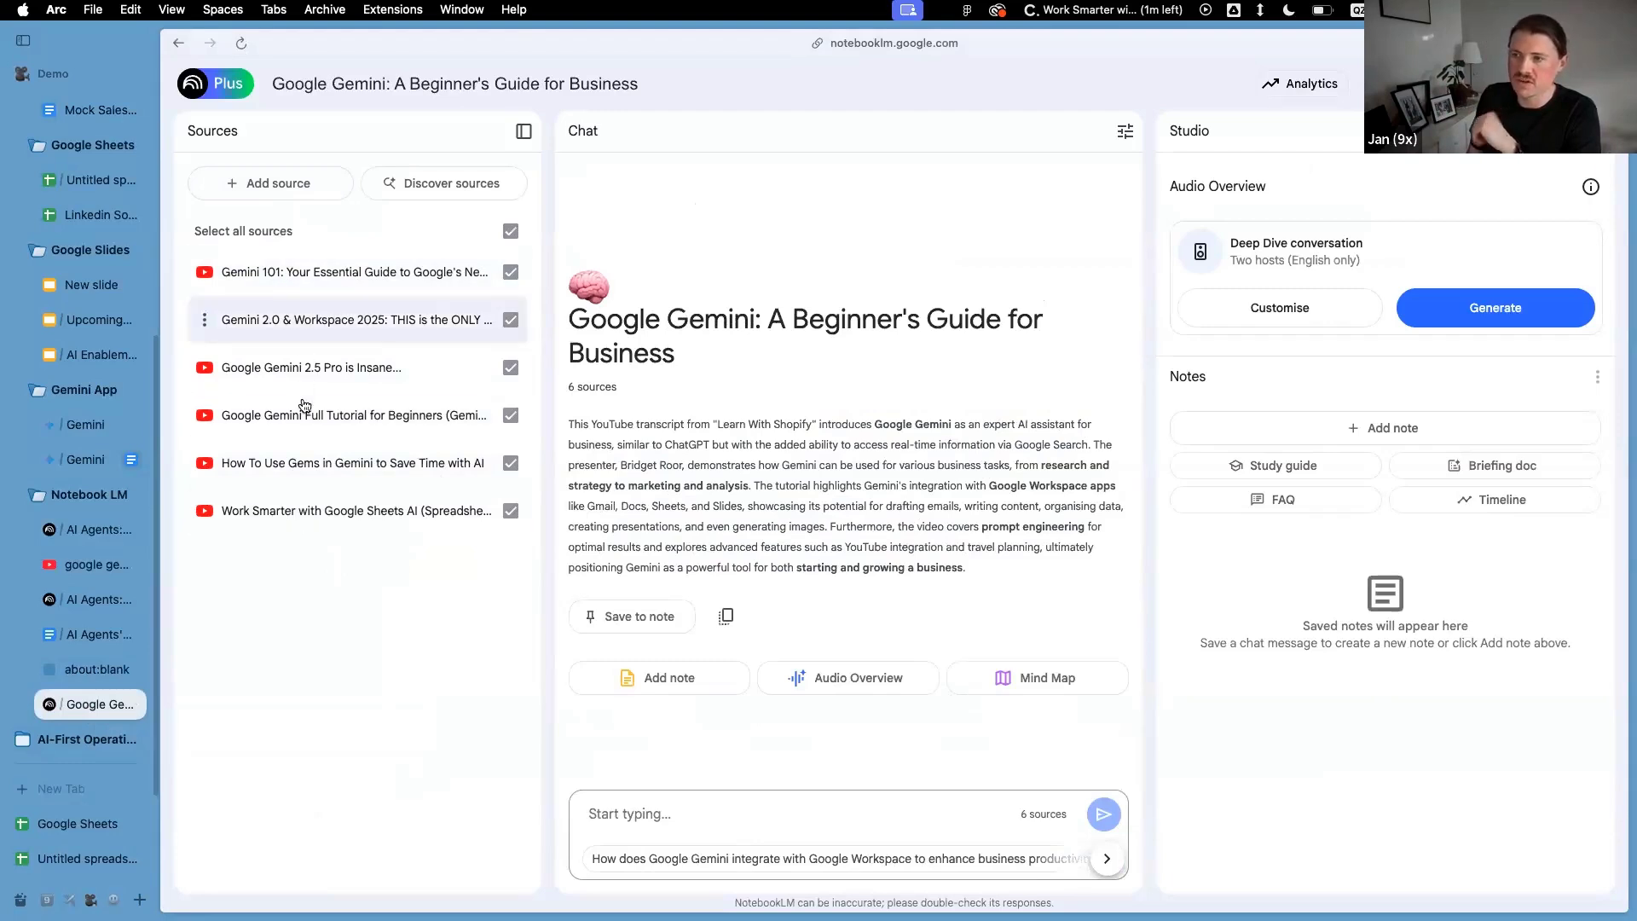
{"action": "left_click", "coordinate": [672, 831]}
{"action": "type", "text": "Plan a "}
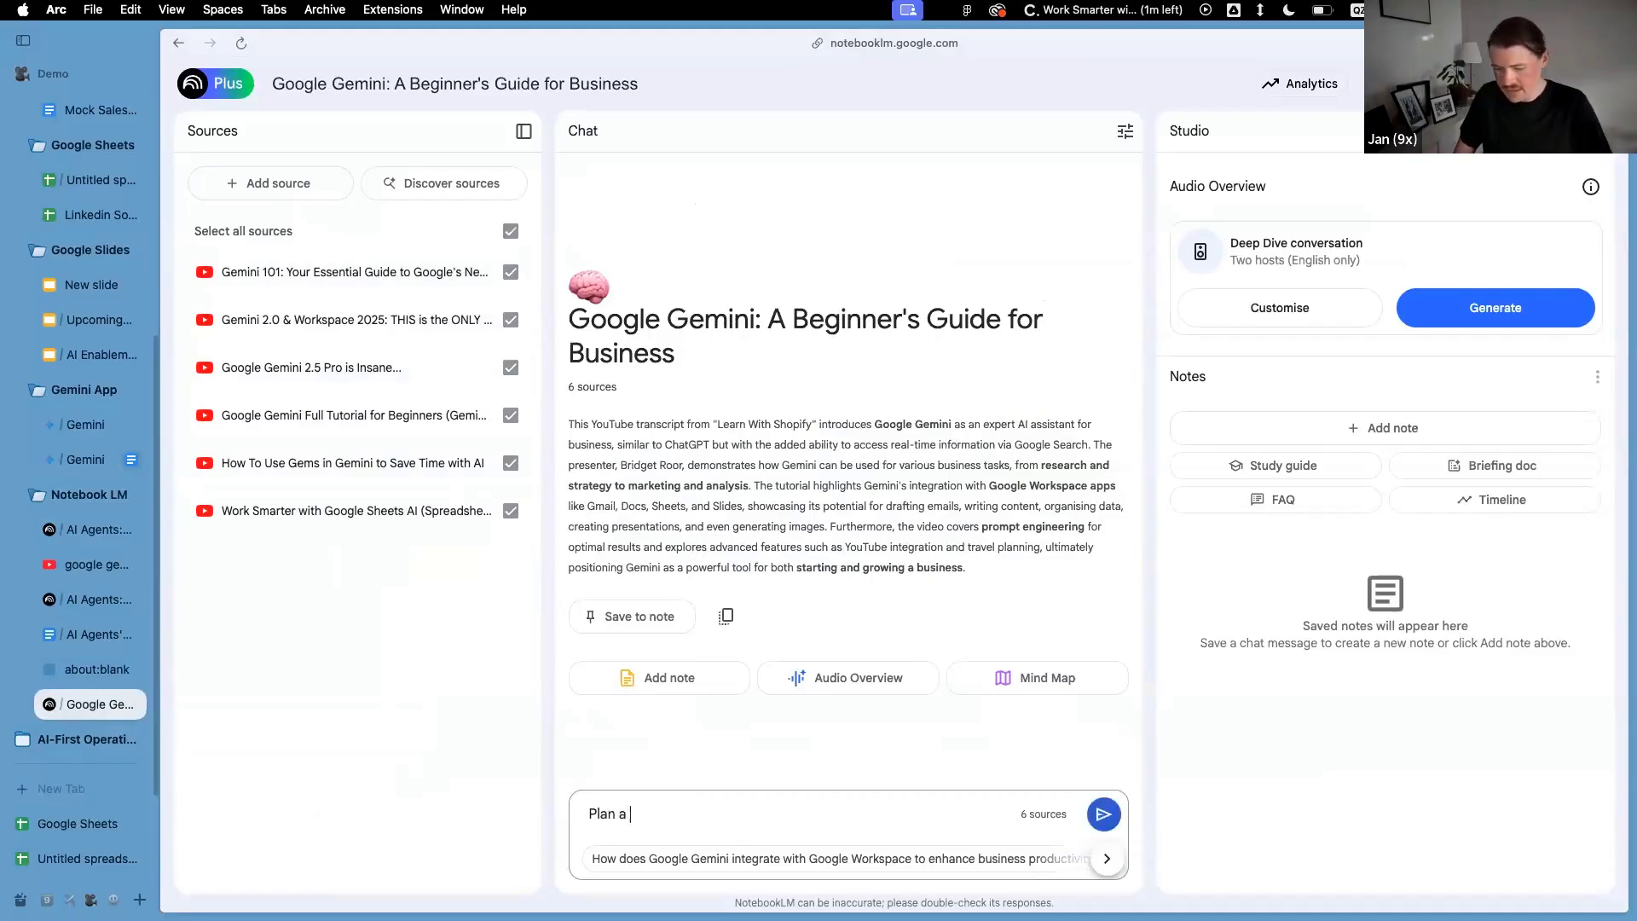
{"action": "type", "text": "60 min works"}
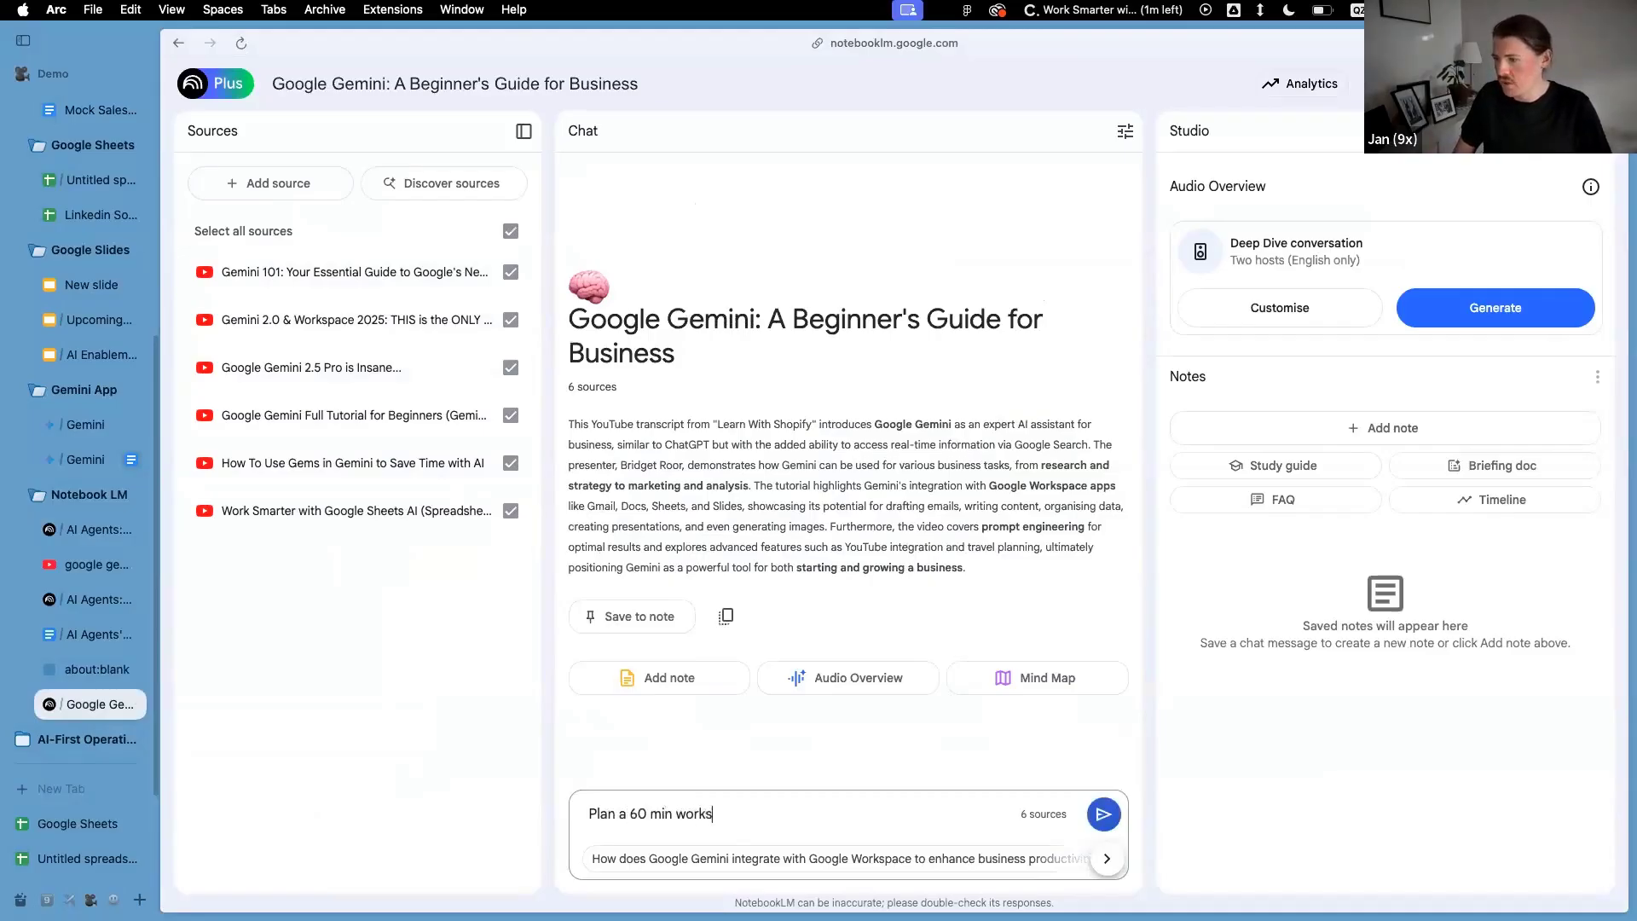
{"action": "type", "text": "hop on the "}
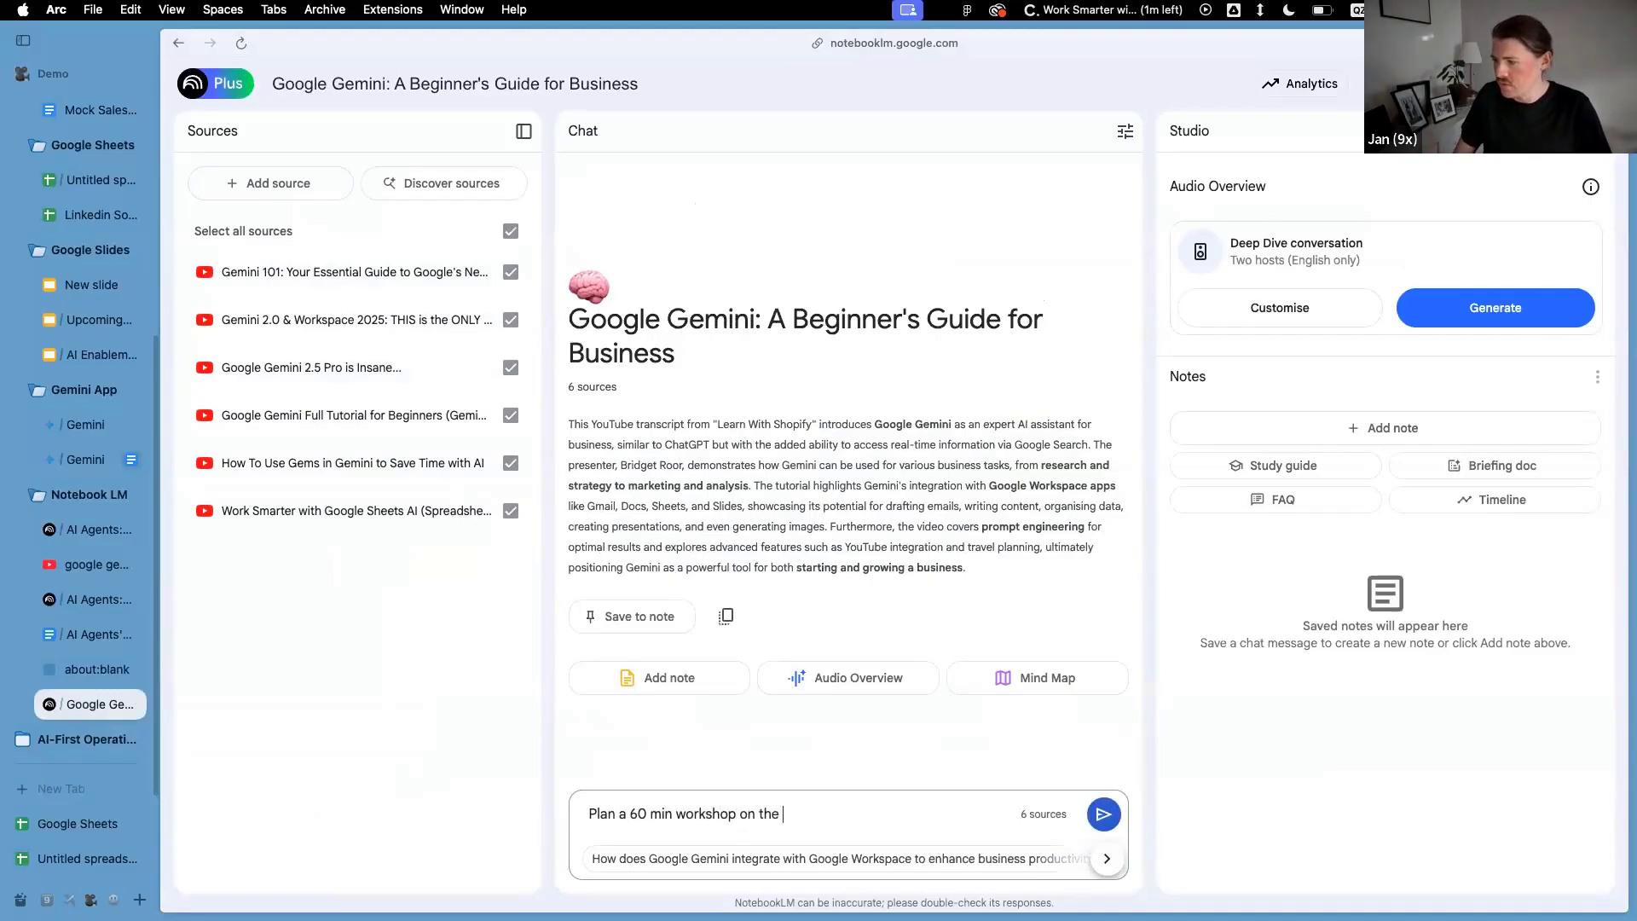
{"action": "type", "text": "use of GOogle"}
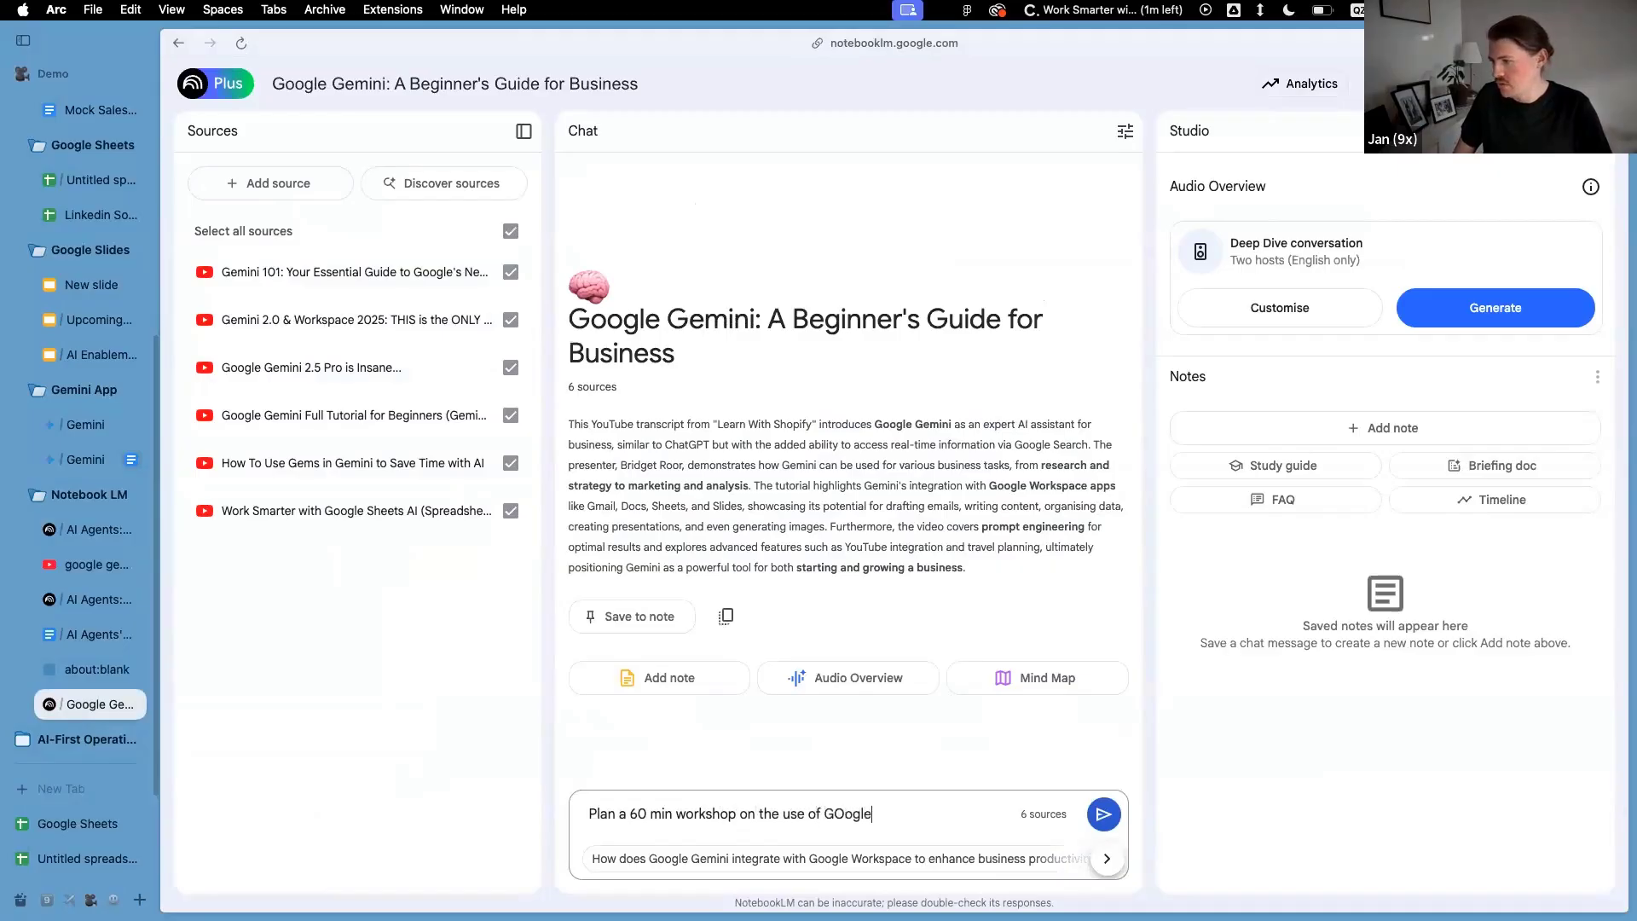
{"action": "type", "text": " Gemini for professionals"}
{"action": "key", "text": "Return"}
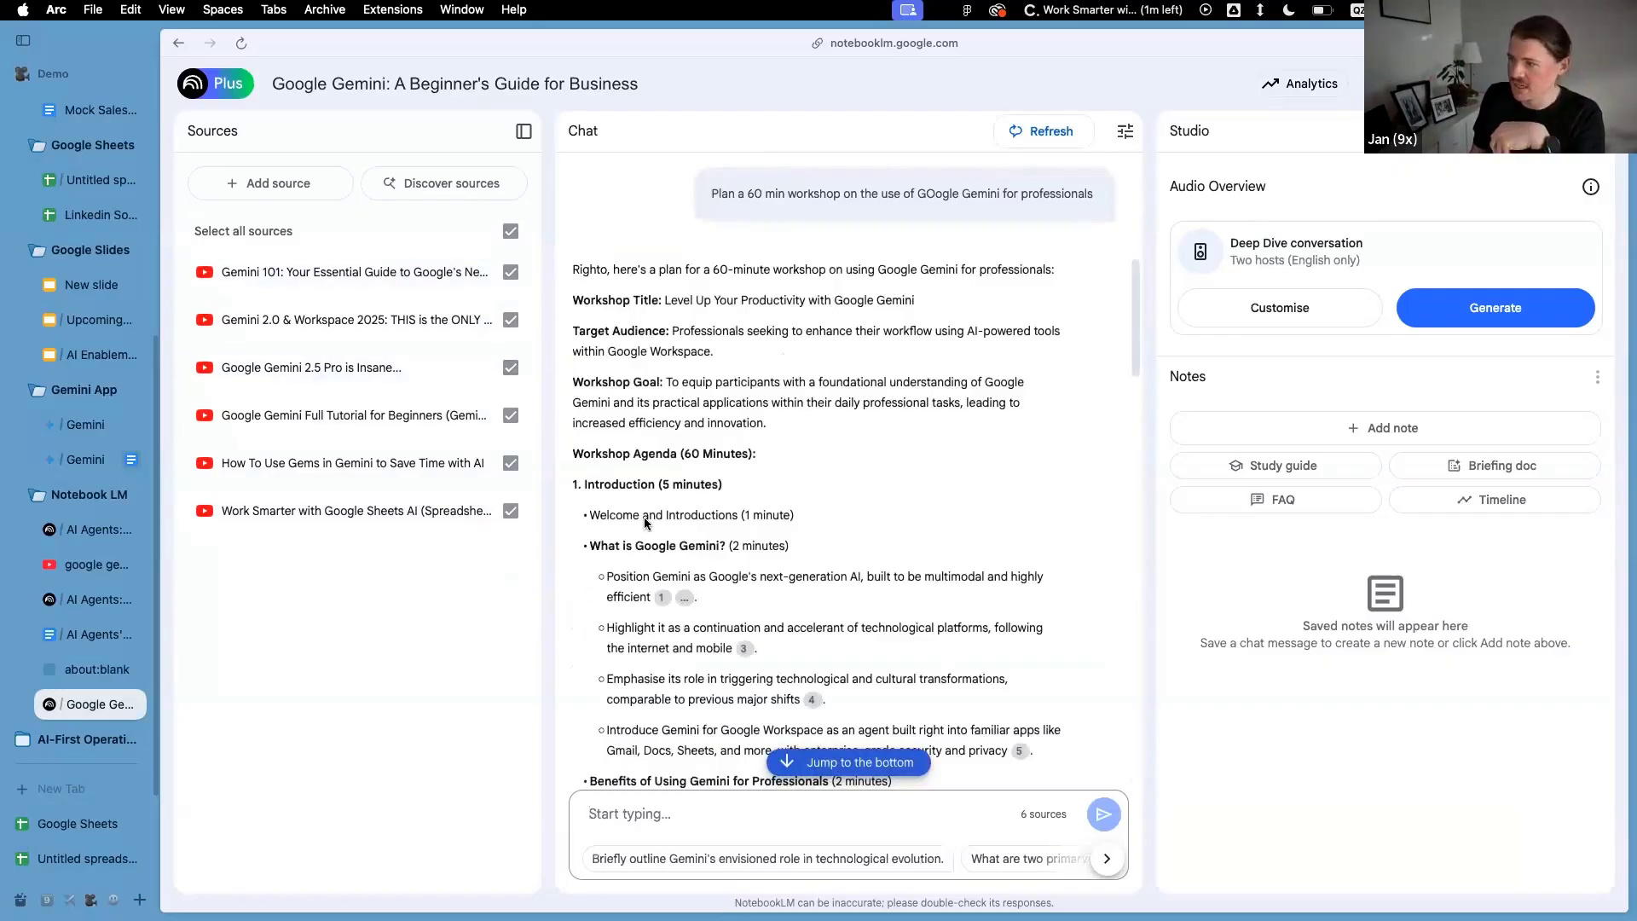
Read through the generated workshop plan from the introduction down to the practical applications of Gemini in Google Workspace
{"action": "scroll", "coordinate": [646, 523], "scroll_direction": "down", "scroll_amount": 5}
{"action": "left_click_drag", "start_coordinate": [609, 340], "coordinate": [709, 337]}
{"action": "scroll", "coordinate": [765, 406], "scroll_direction": "down", "scroll_amount": 7}
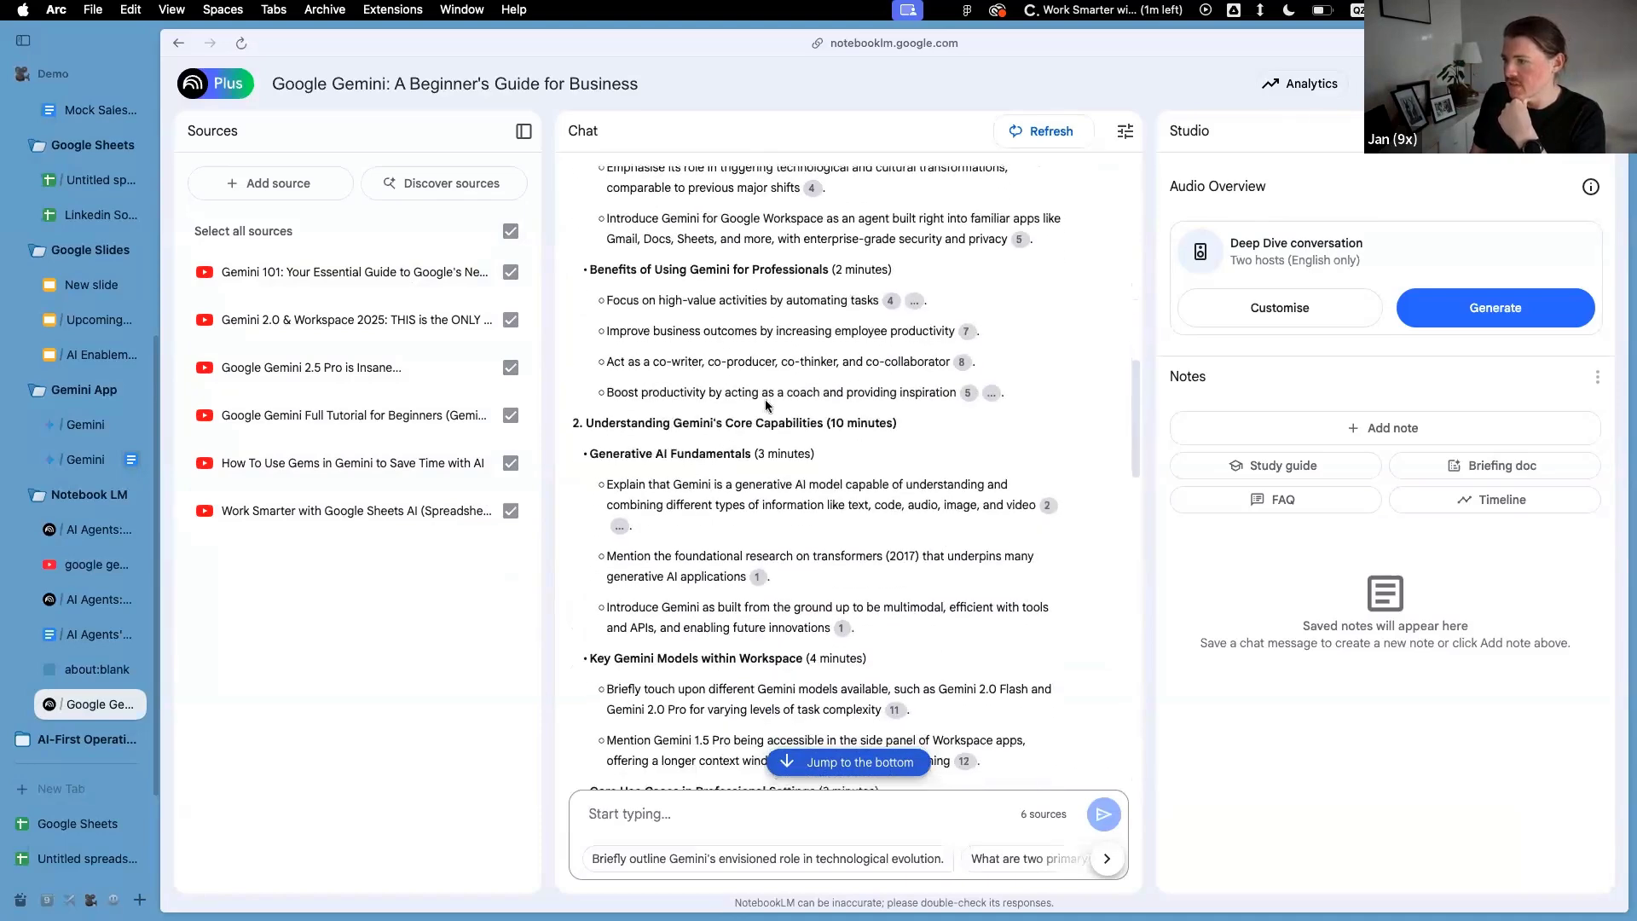
{"action": "scroll", "coordinate": [754, 375], "scroll_direction": "down", "scroll_amount": 7}
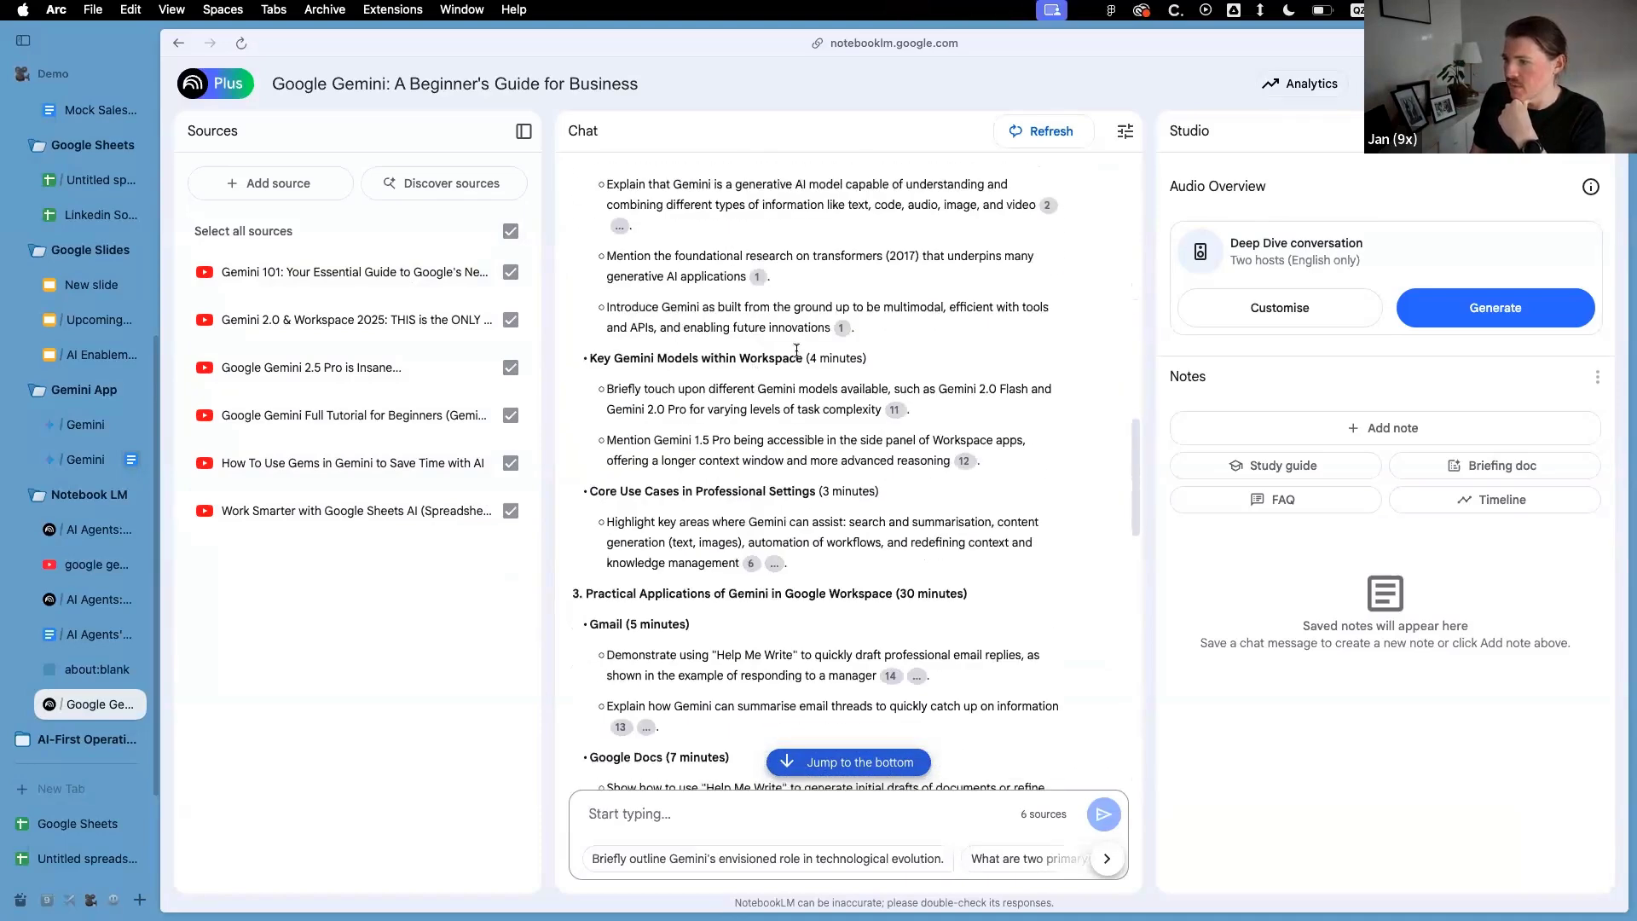
{"action": "scroll", "coordinate": [796, 351], "scroll_direction": "down", "scroll_amount": 5}
{"action": "triple_click", "coordinate": [813, 388]}
{"action": "double_click", "coordinate": [741, 389]}
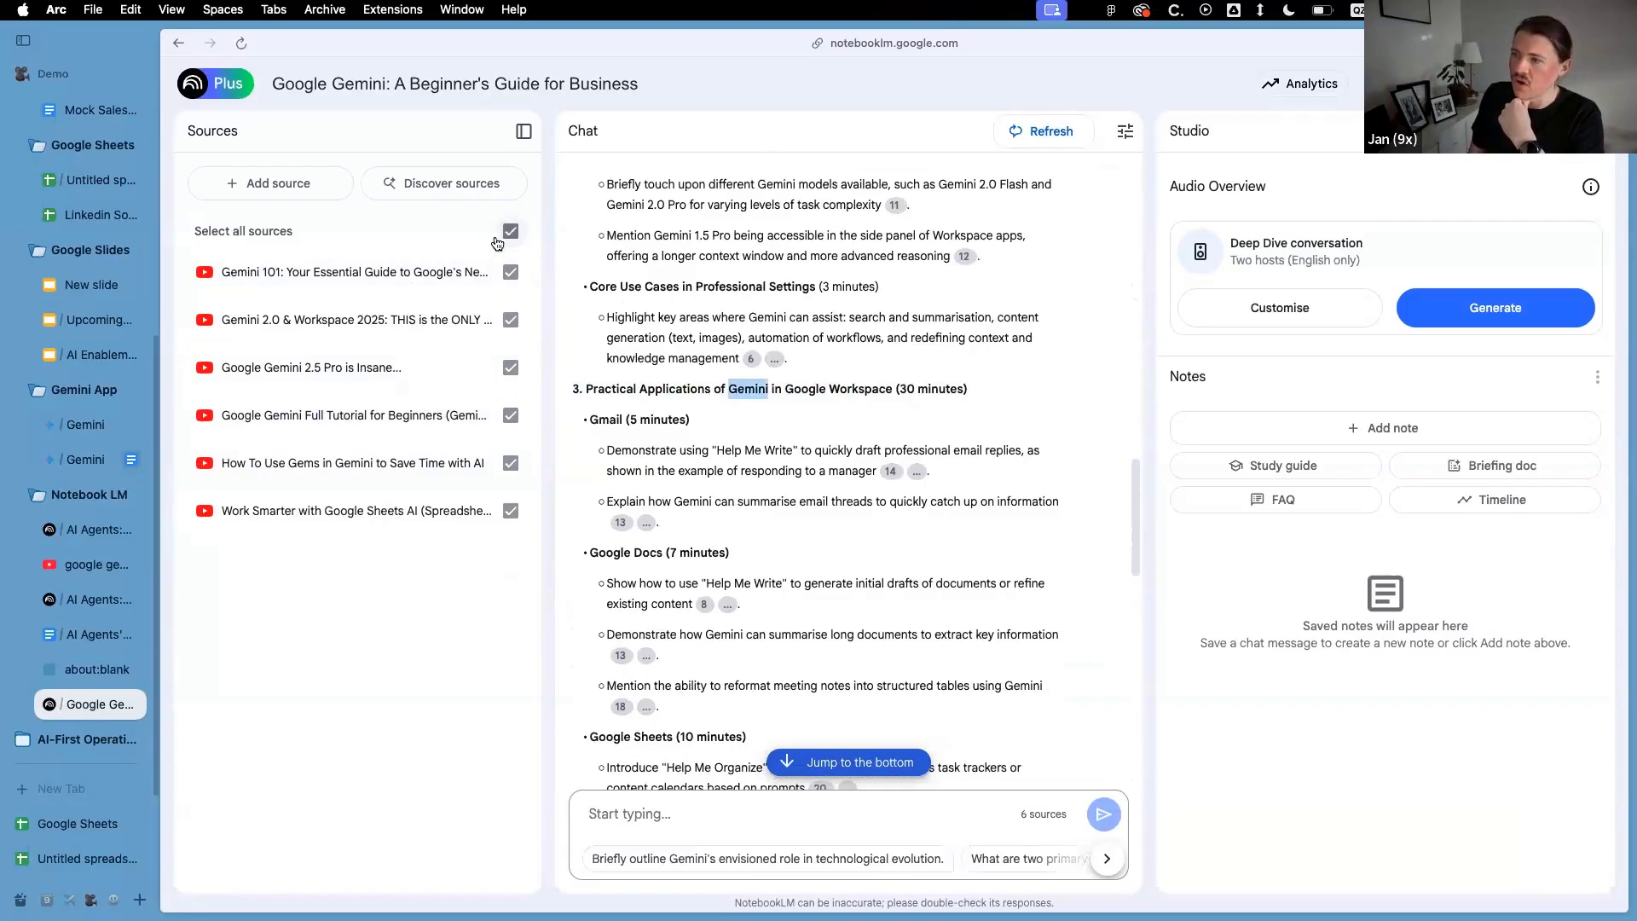
Return to the new AI Agents: Transforming the Future of Knowledge Work notebook and generate its Deep Dive conversation Audio Overview
{"action": "left_click", "coordinate": [92, 530]}
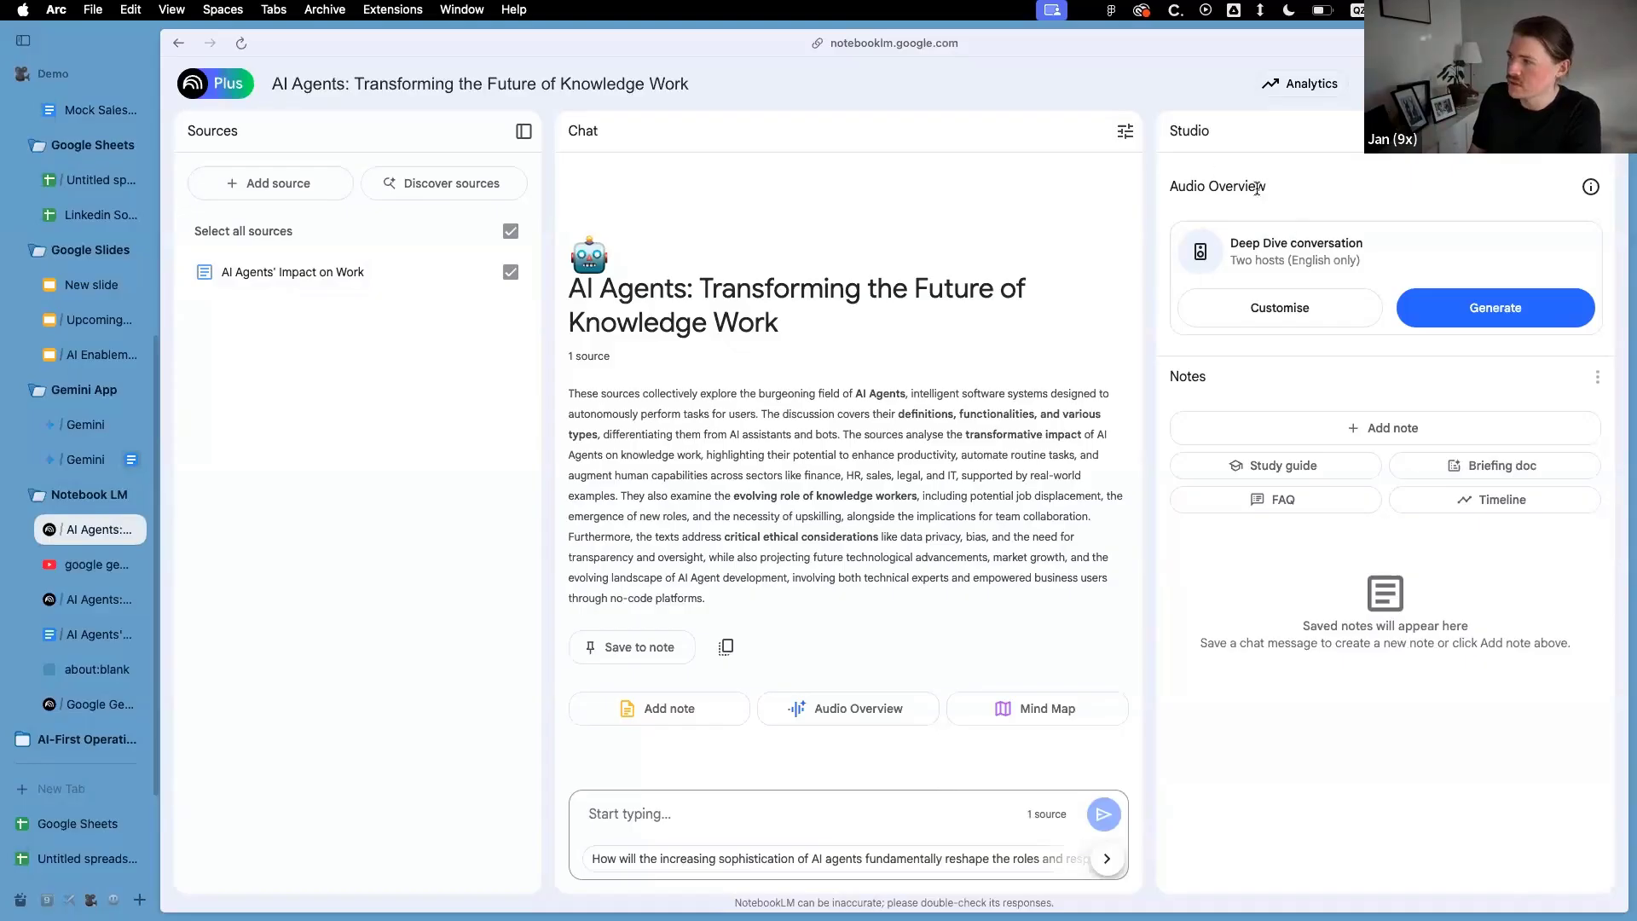
{"action": "triple_click", "coordinate": [1190, 186]}
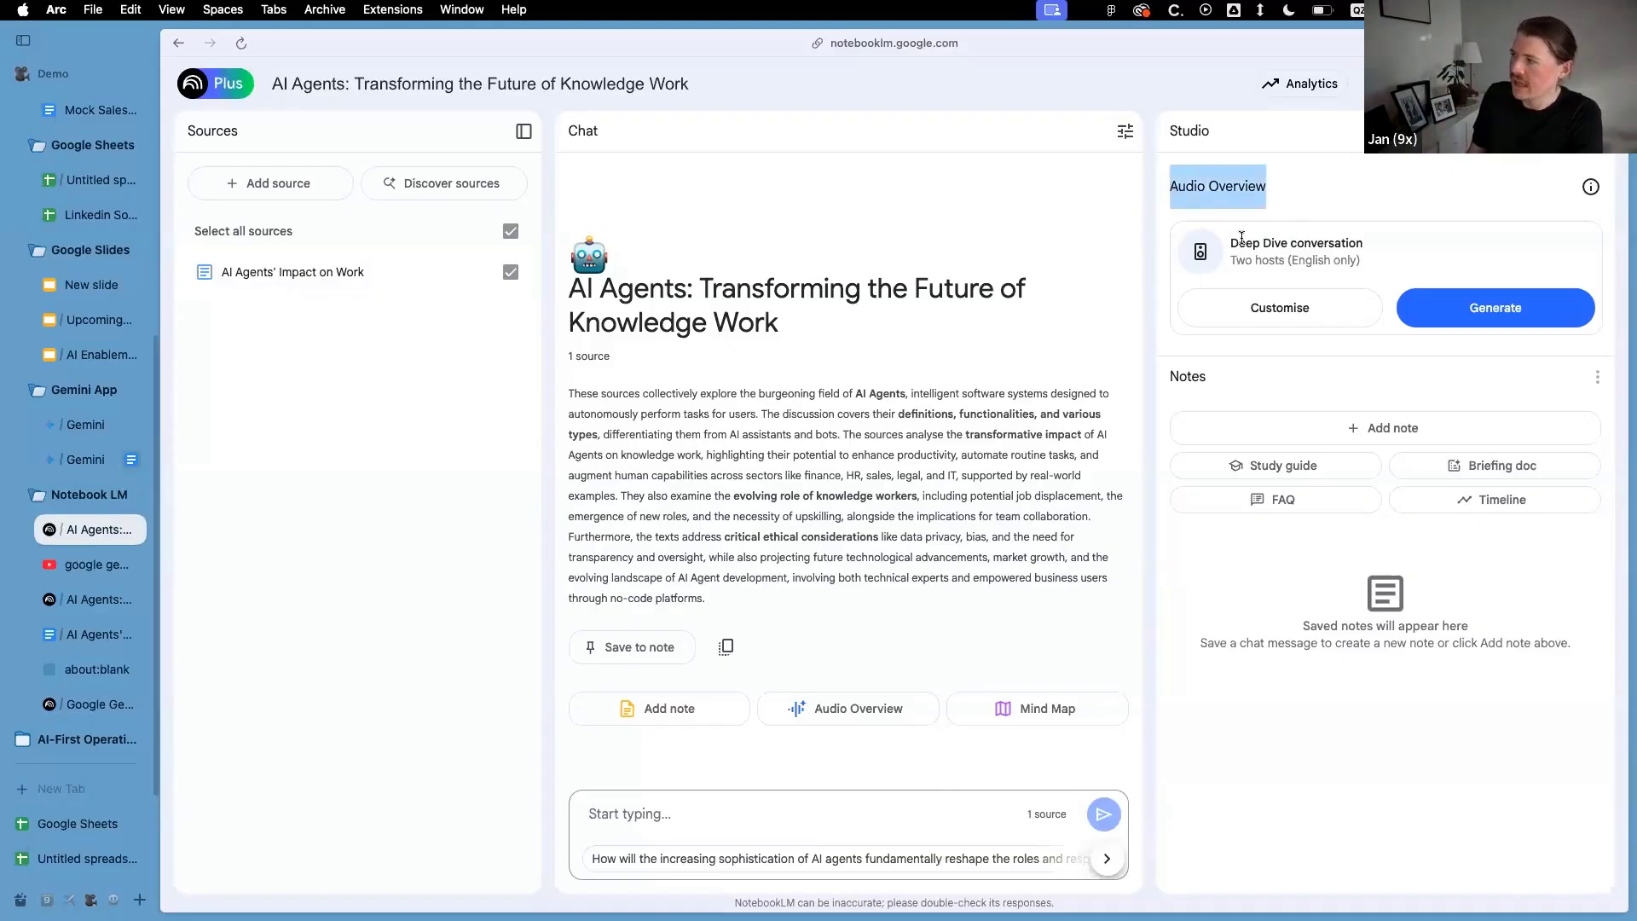
{"action": "left_click", "coordinate": [1506, 308]}
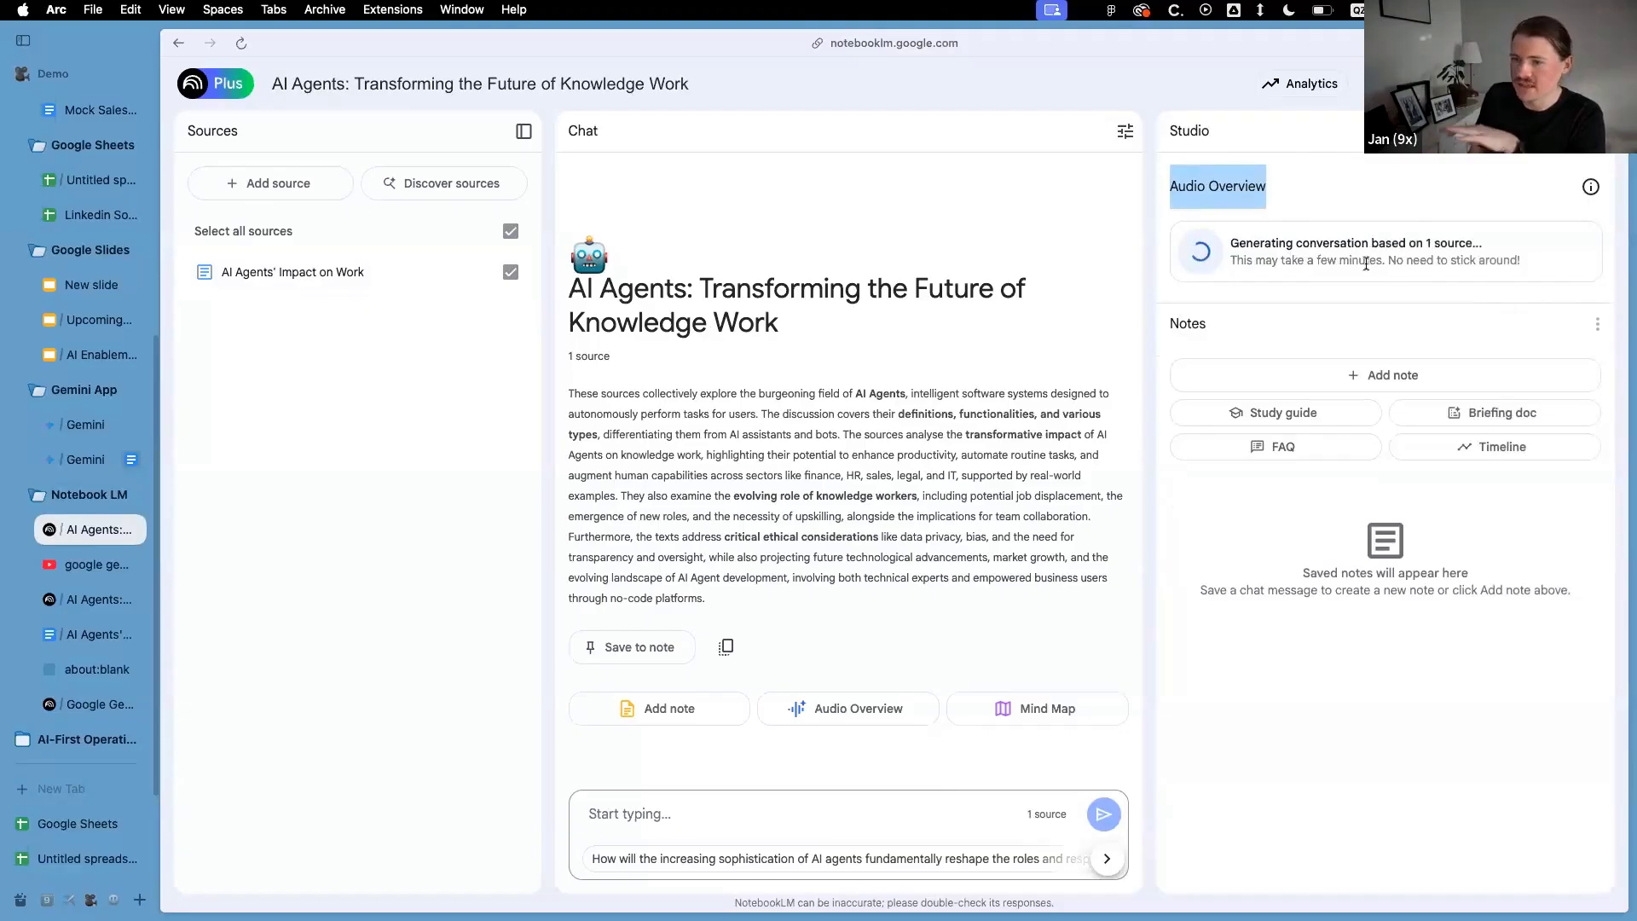
Open the other AI Agents notebook with the finished Audio Overview, play it at 1.5x speed and pause it
{"action": "left_click", "coordinate": [90, 600]}
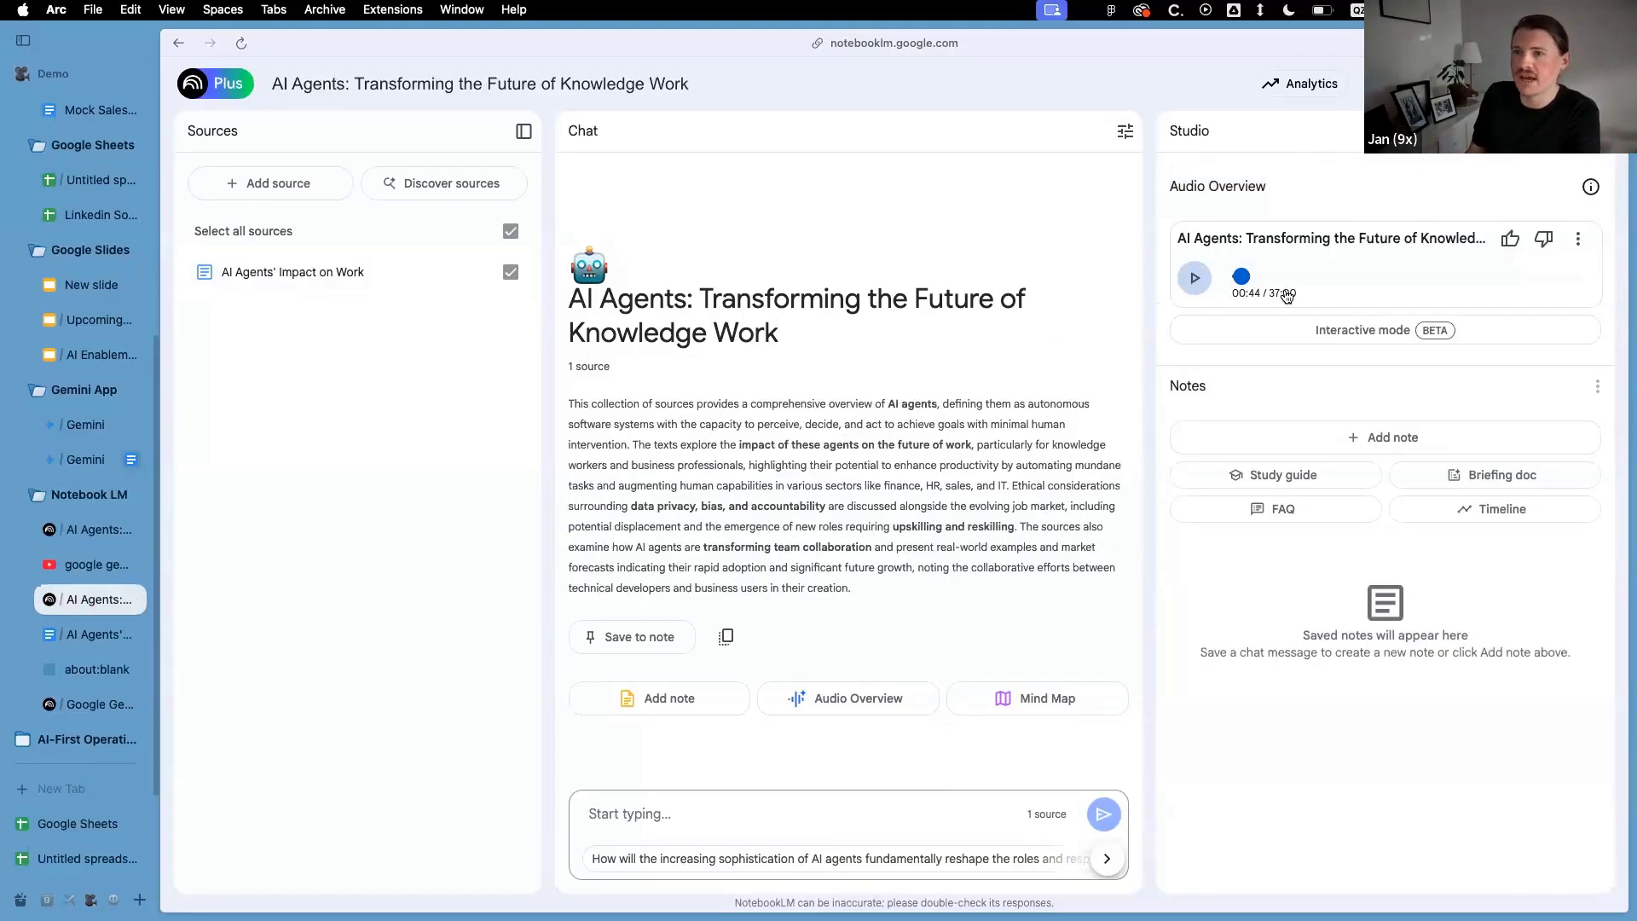
{"action": "left_click", "coordinate": [1196, 280]}
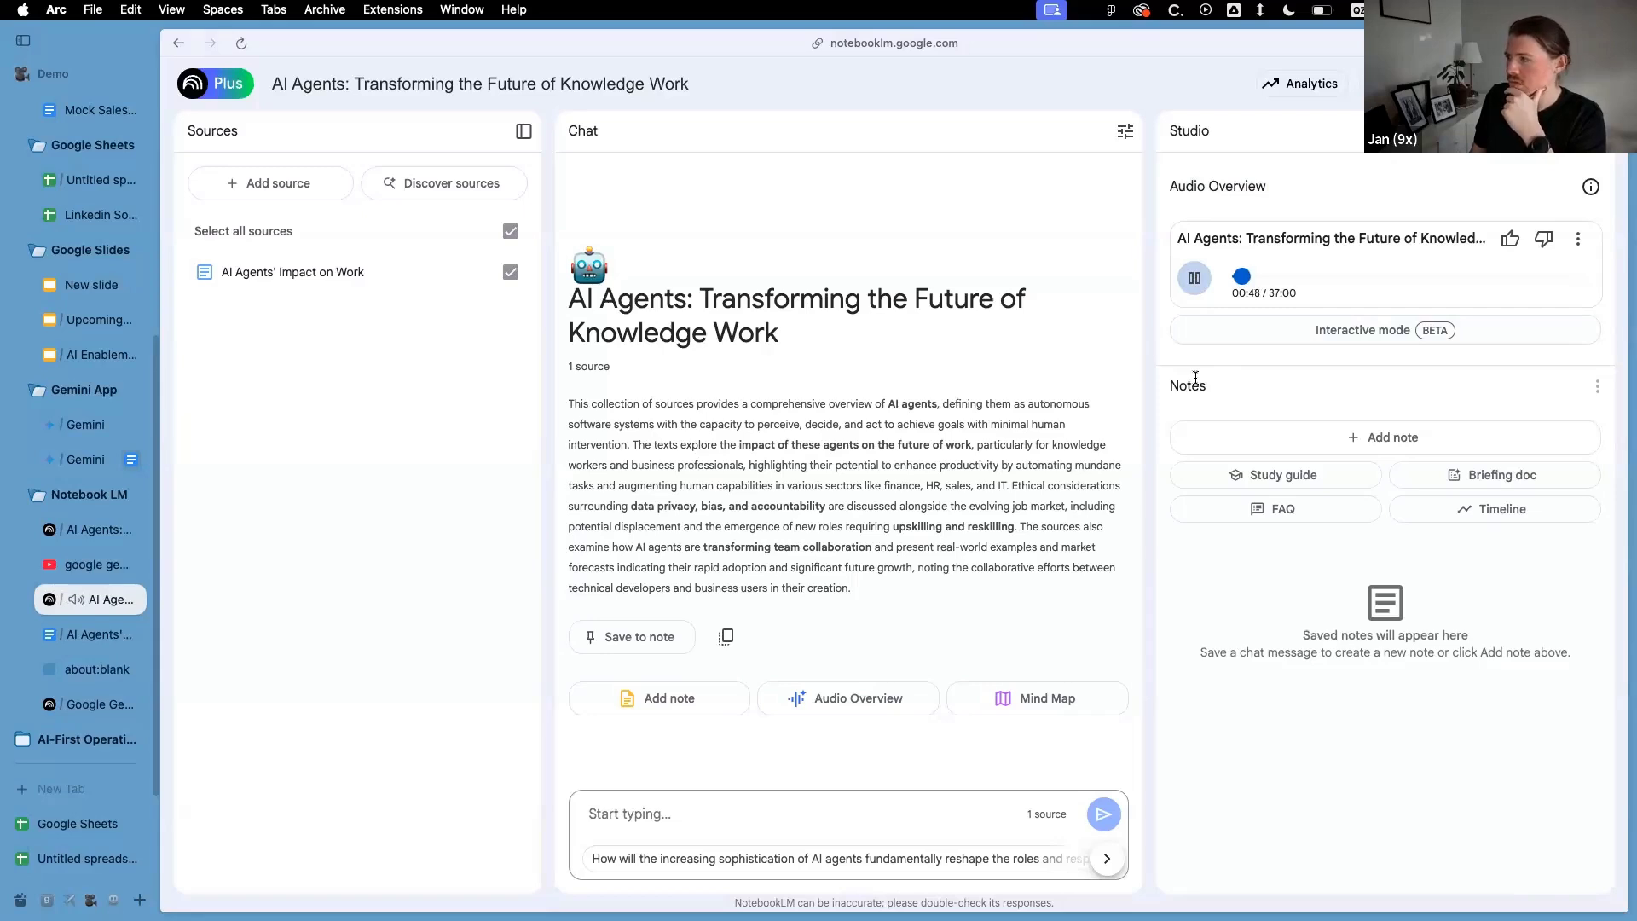
{"action": "left_click", "coordinate": [1579, 239]}
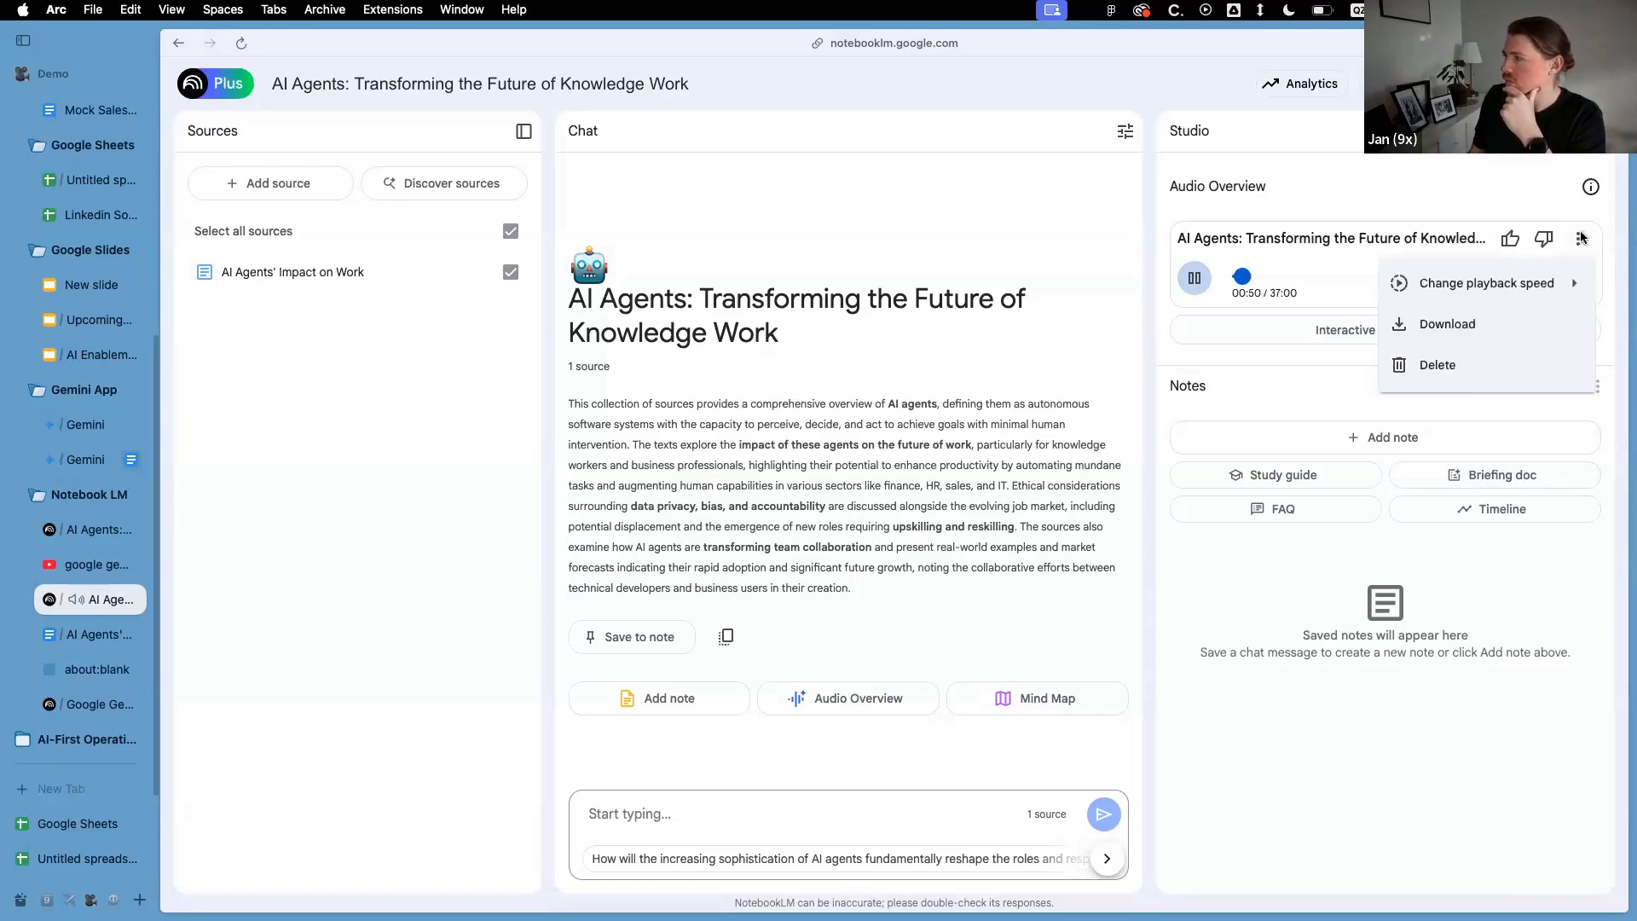
{"action": "mouse_move", "coordinate": [1450, 285]}
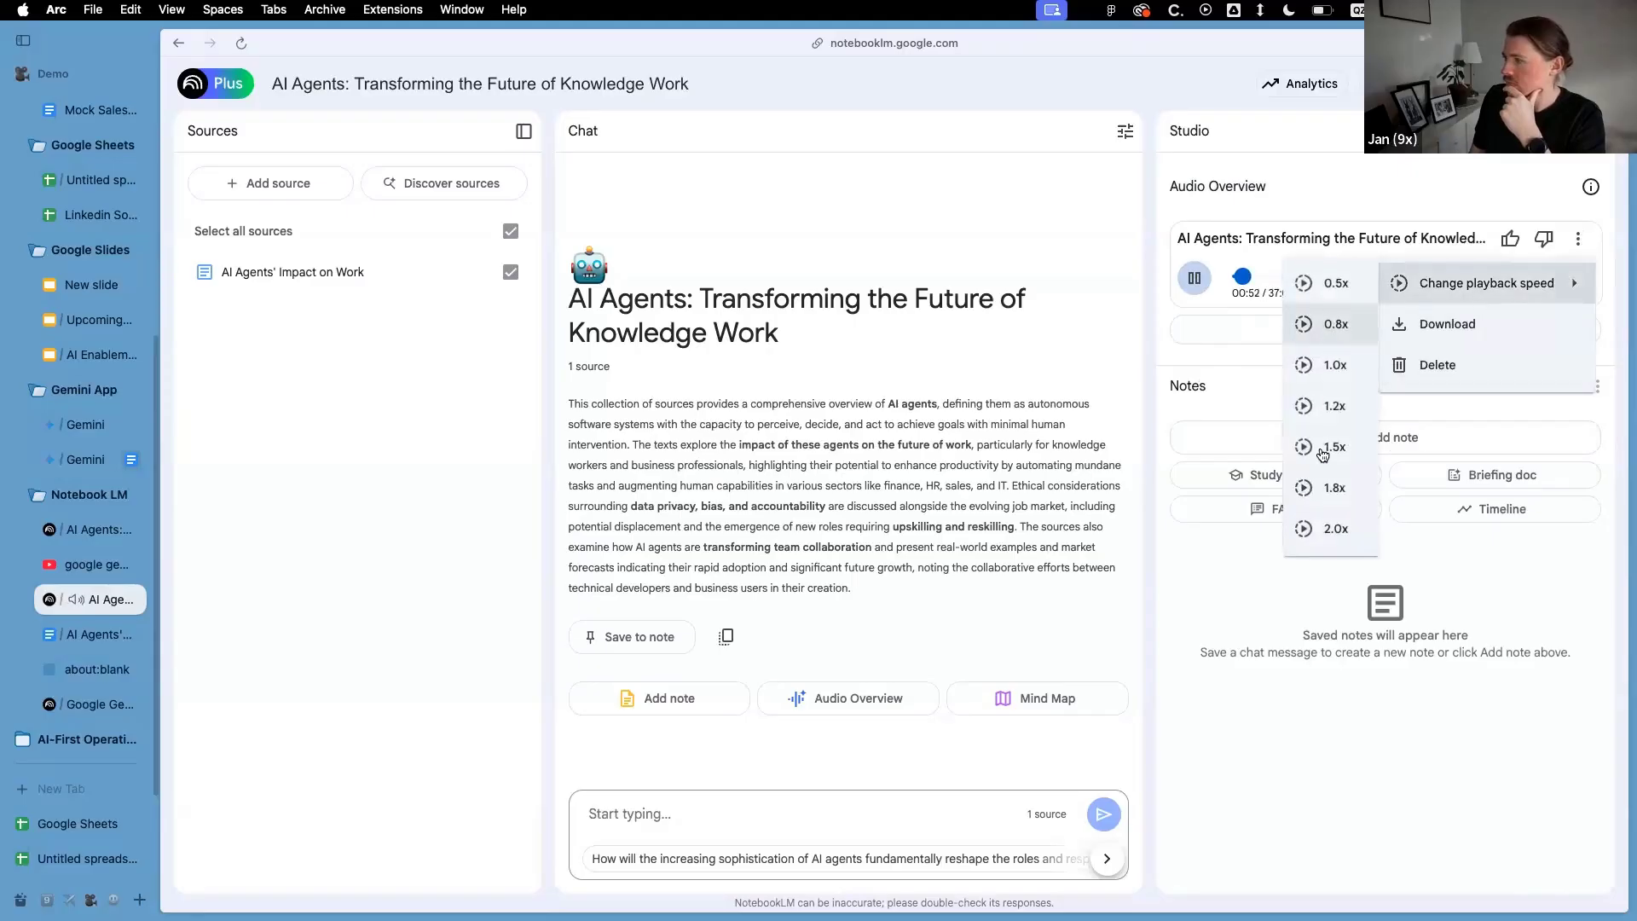
{"action": "left_click", "coordinate": [1323, 454]}
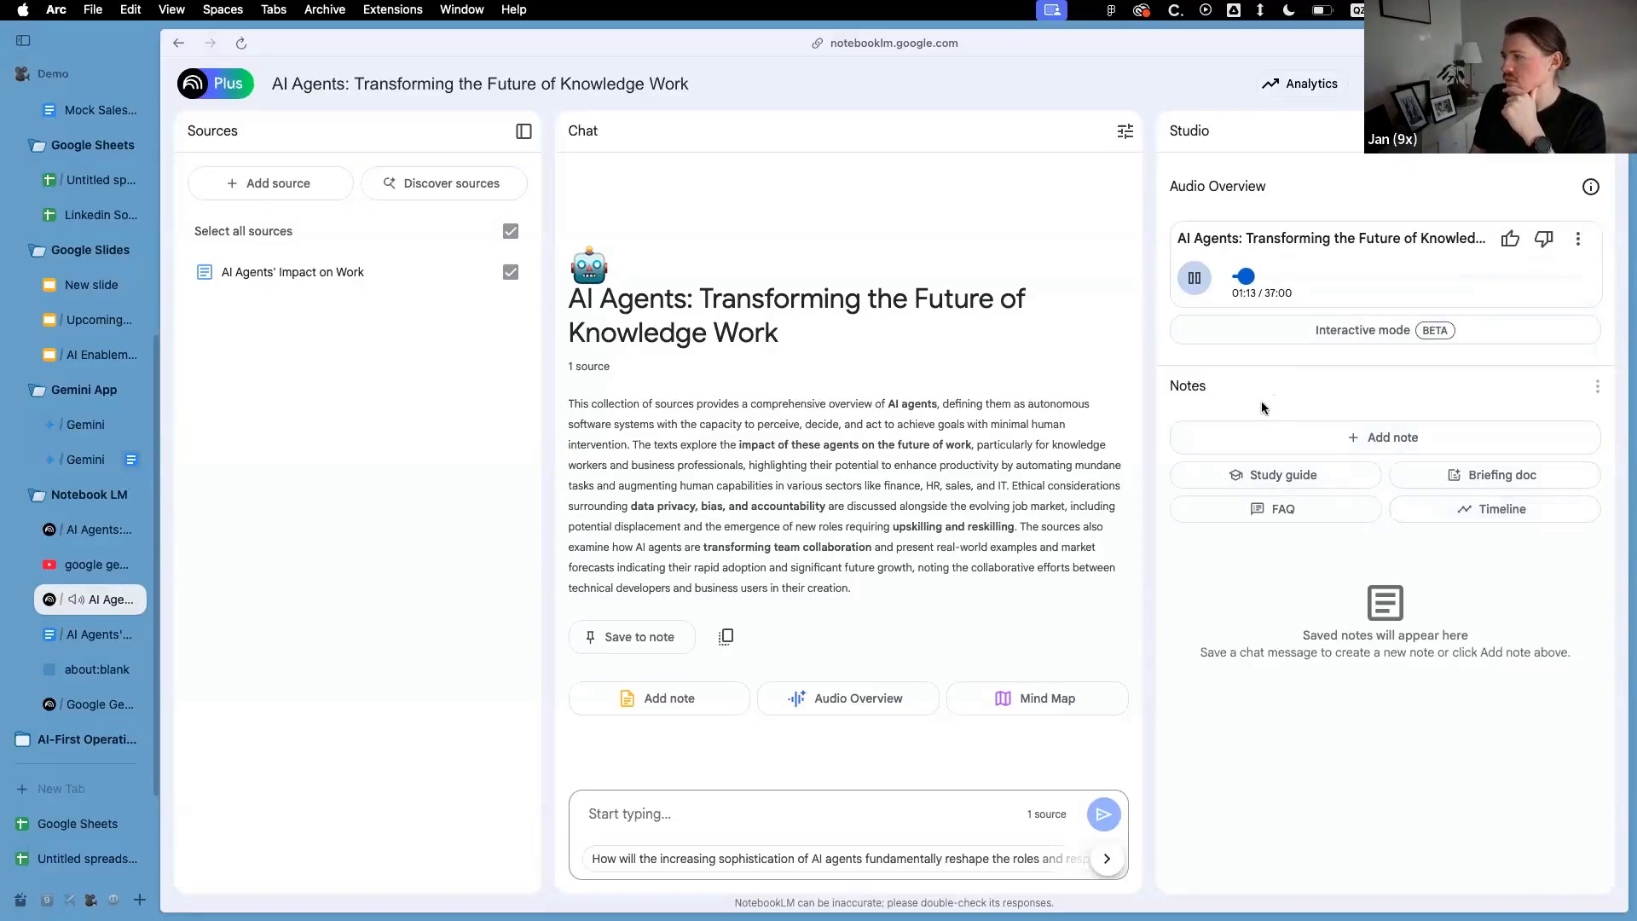
{"action": "left_click", "coordinate": [1196, 289]}
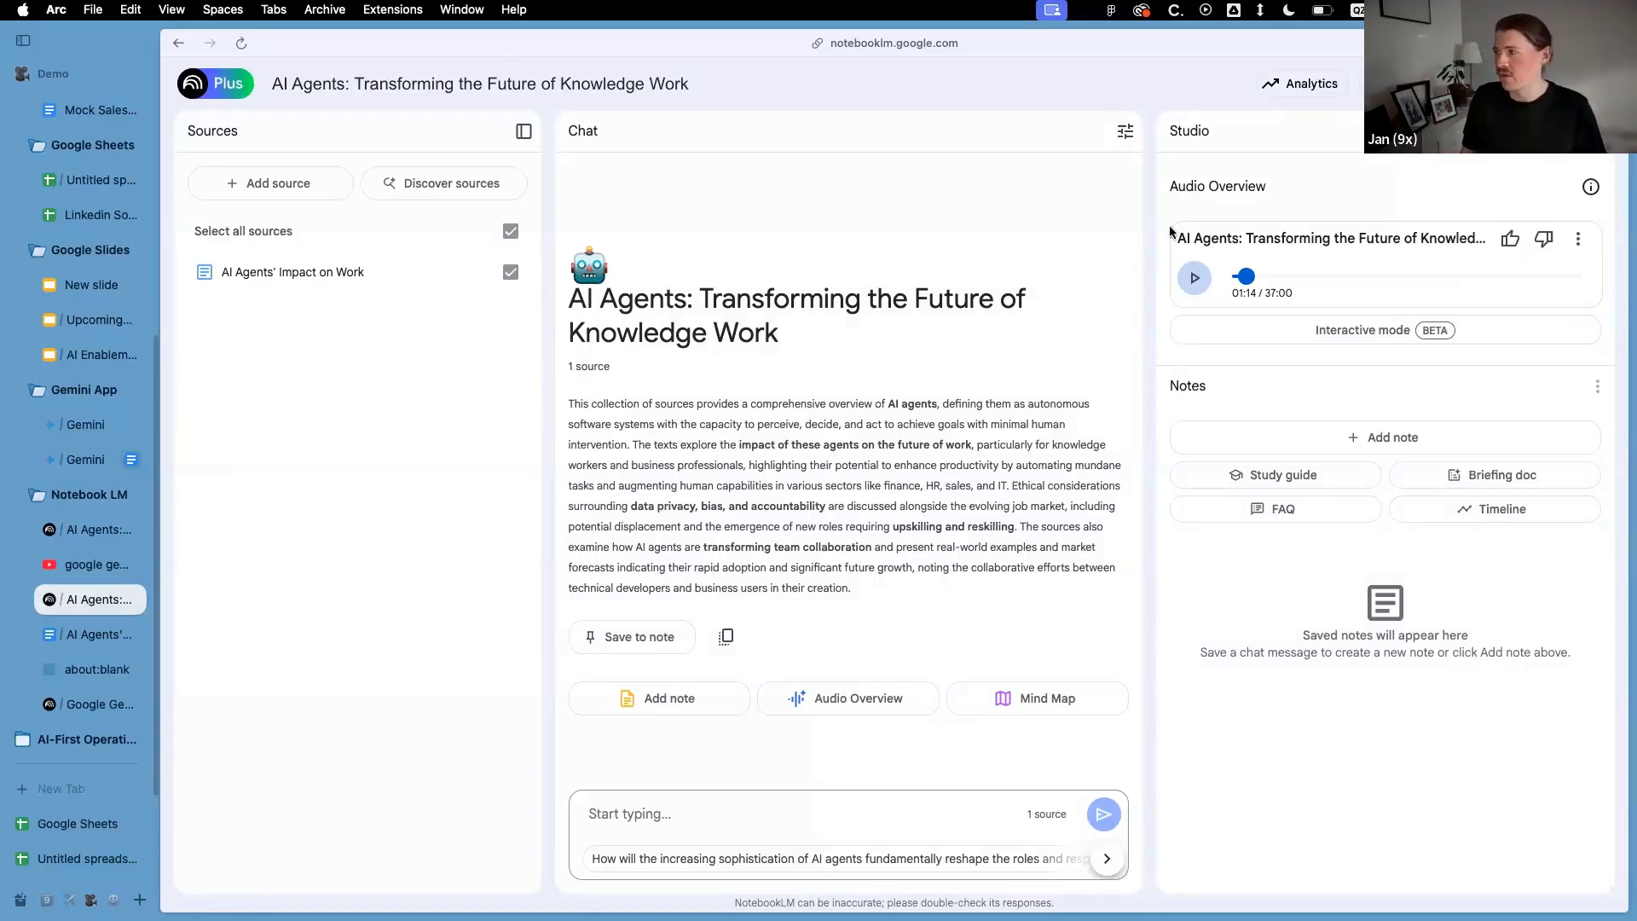
{"action": "left_click", "coordinate": [1407, 84]}
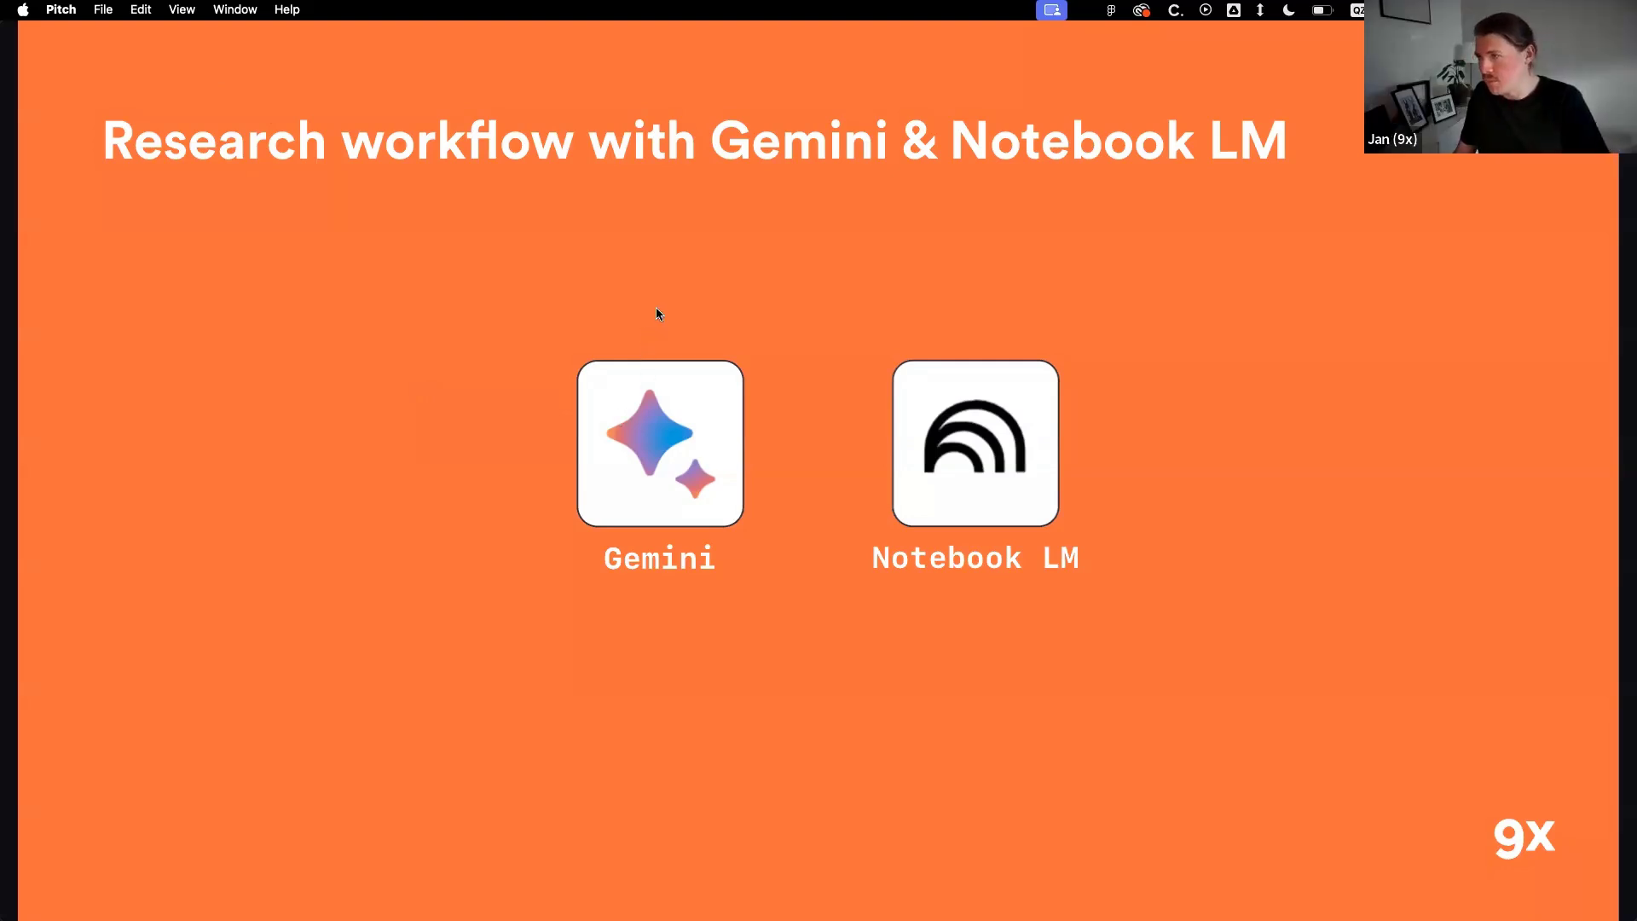
{"action": "key", "text": "Right"}
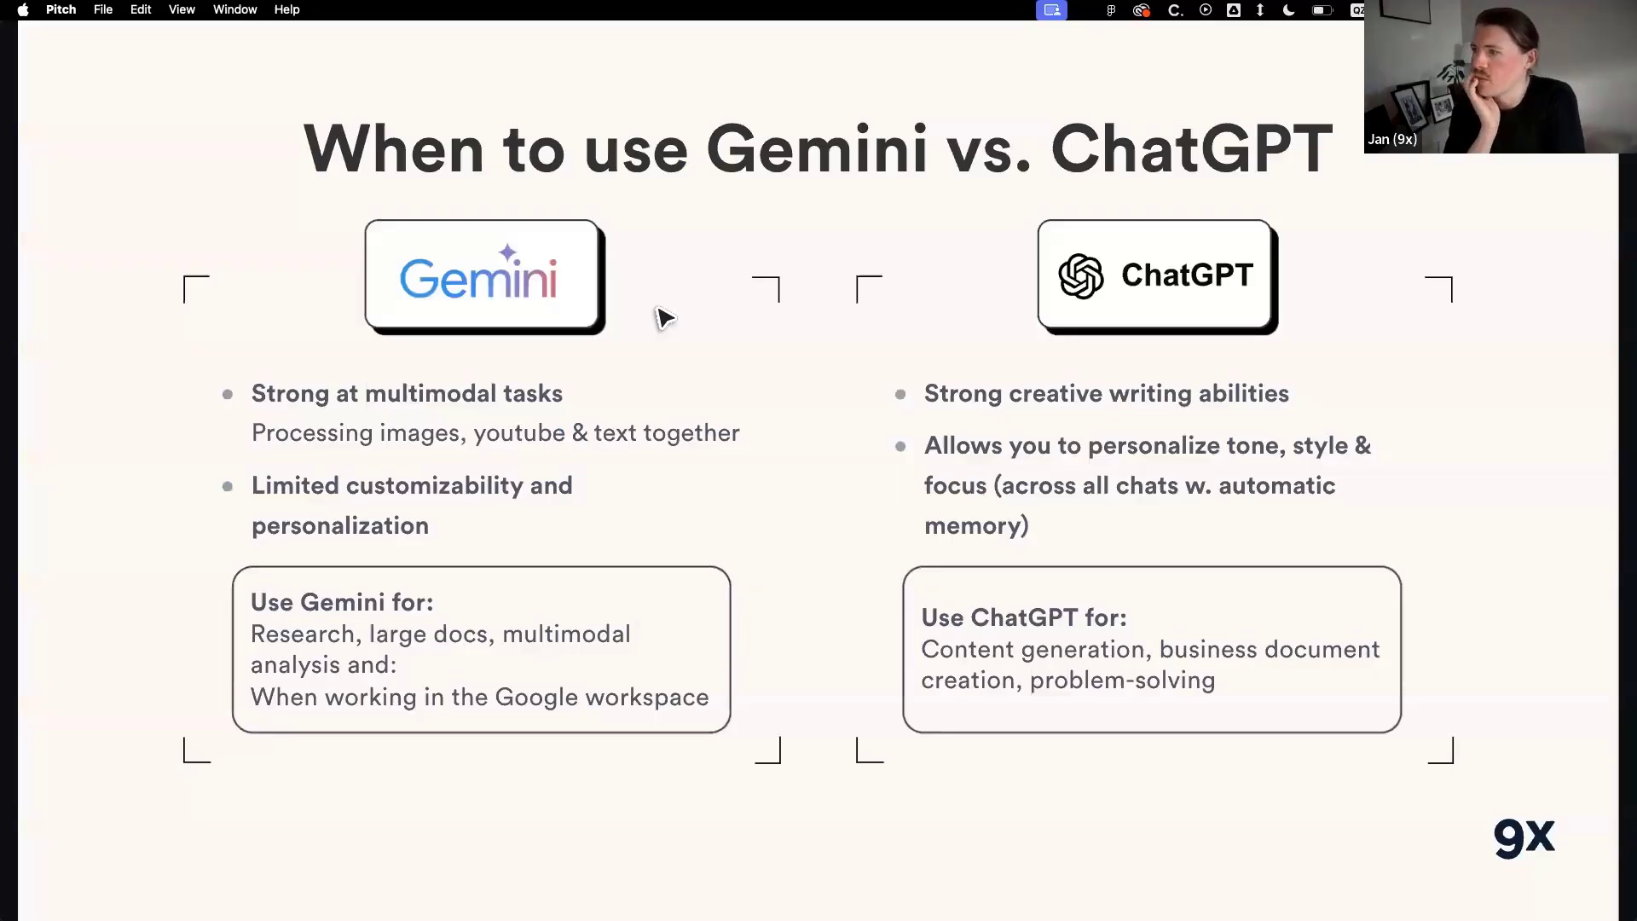